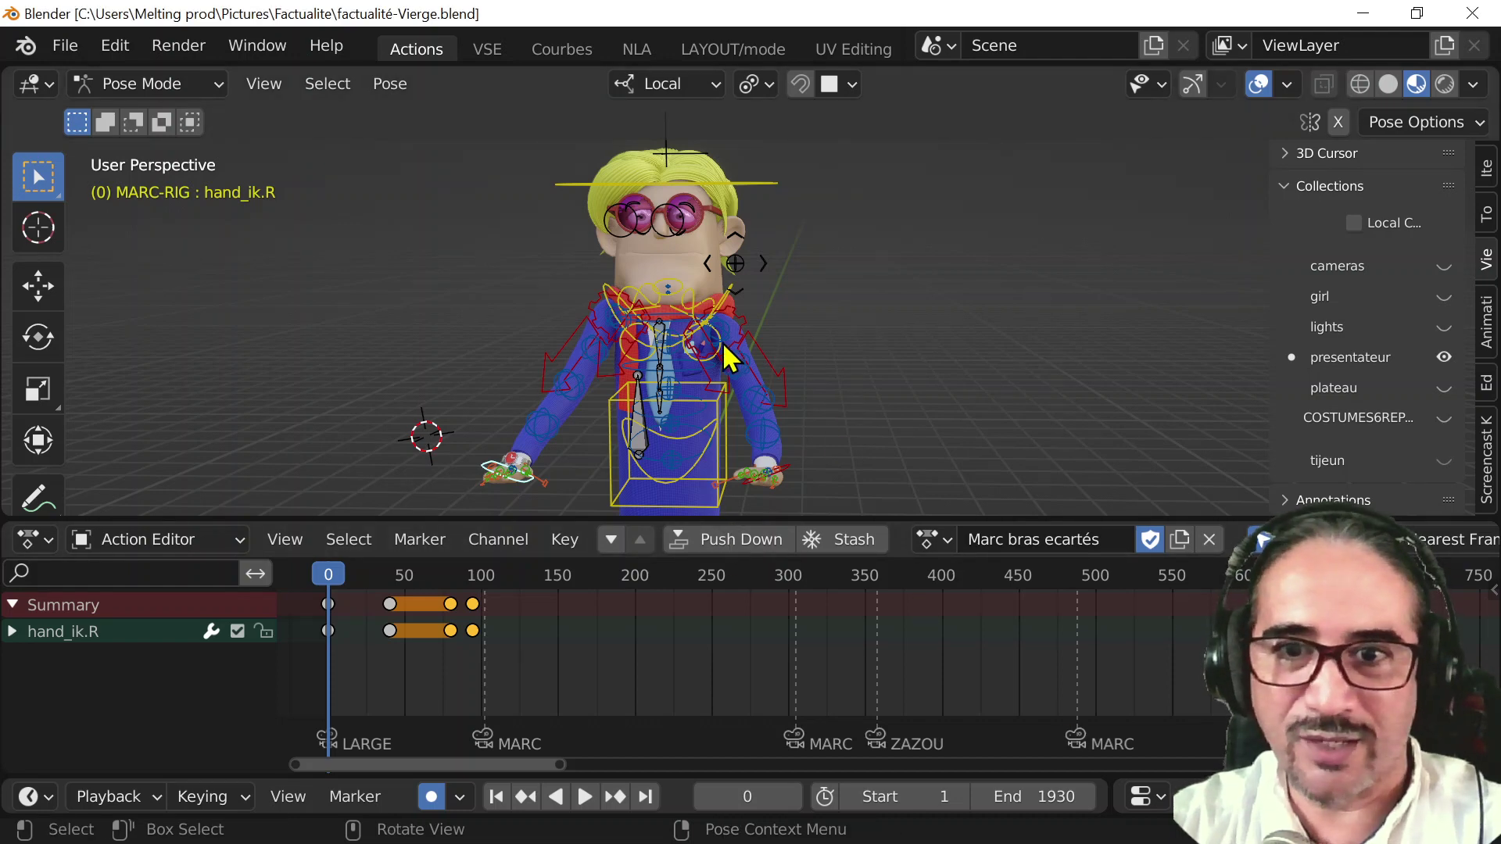
# - Play and scrub the Marc bras ecartés action from several angles around the character to review the spread-arms gesture
pyautogui.moveTo(727, 360); pyautogui.dragTo(737, 408, button='middle')
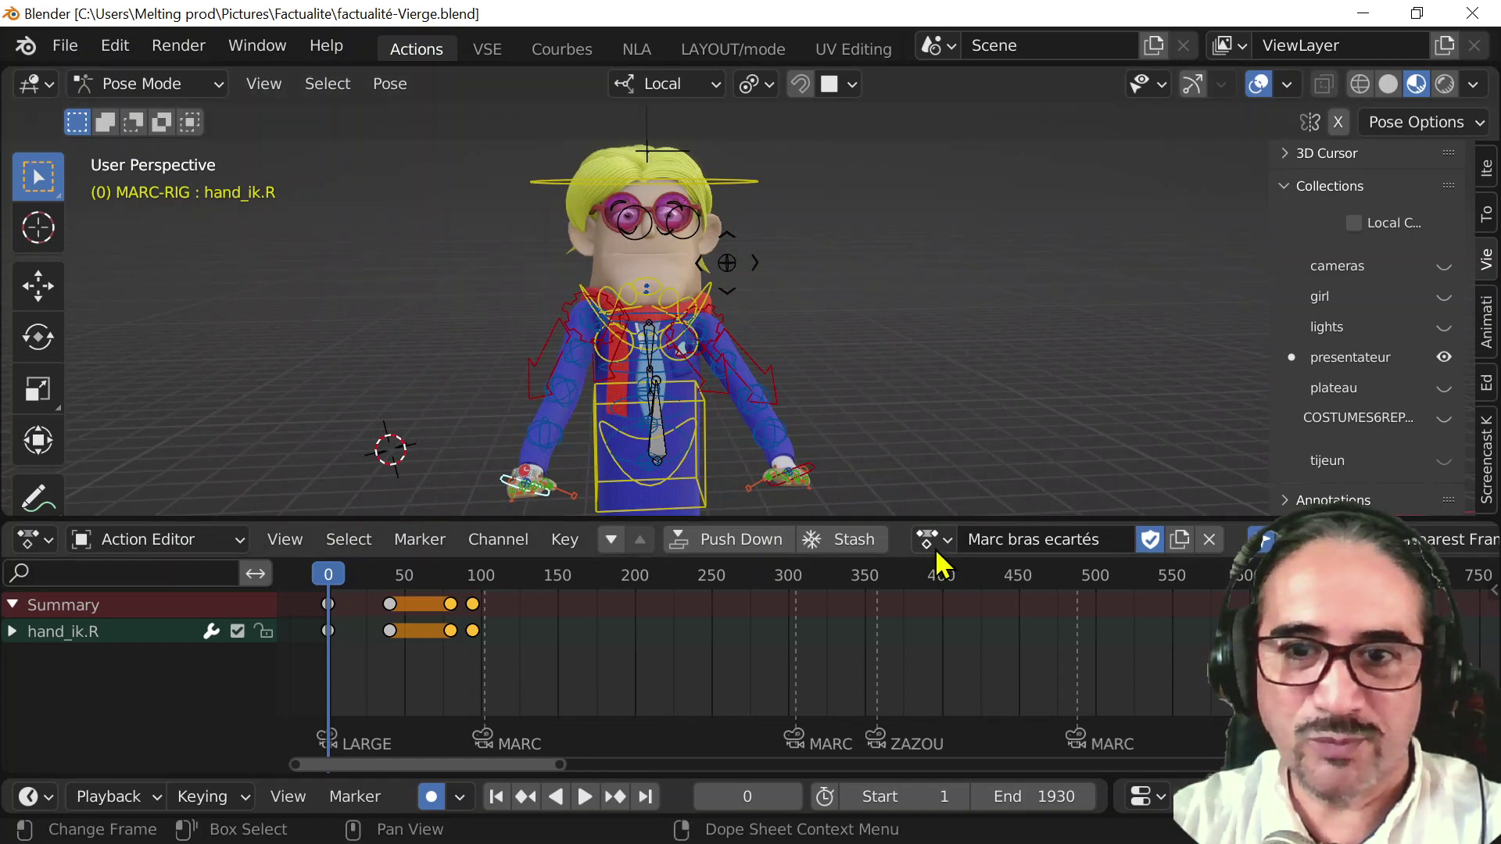
pyautogui.moveTo(891, 462); pyautogui.dragTo(734, 343, button='middle')
pyautogui.press('space')
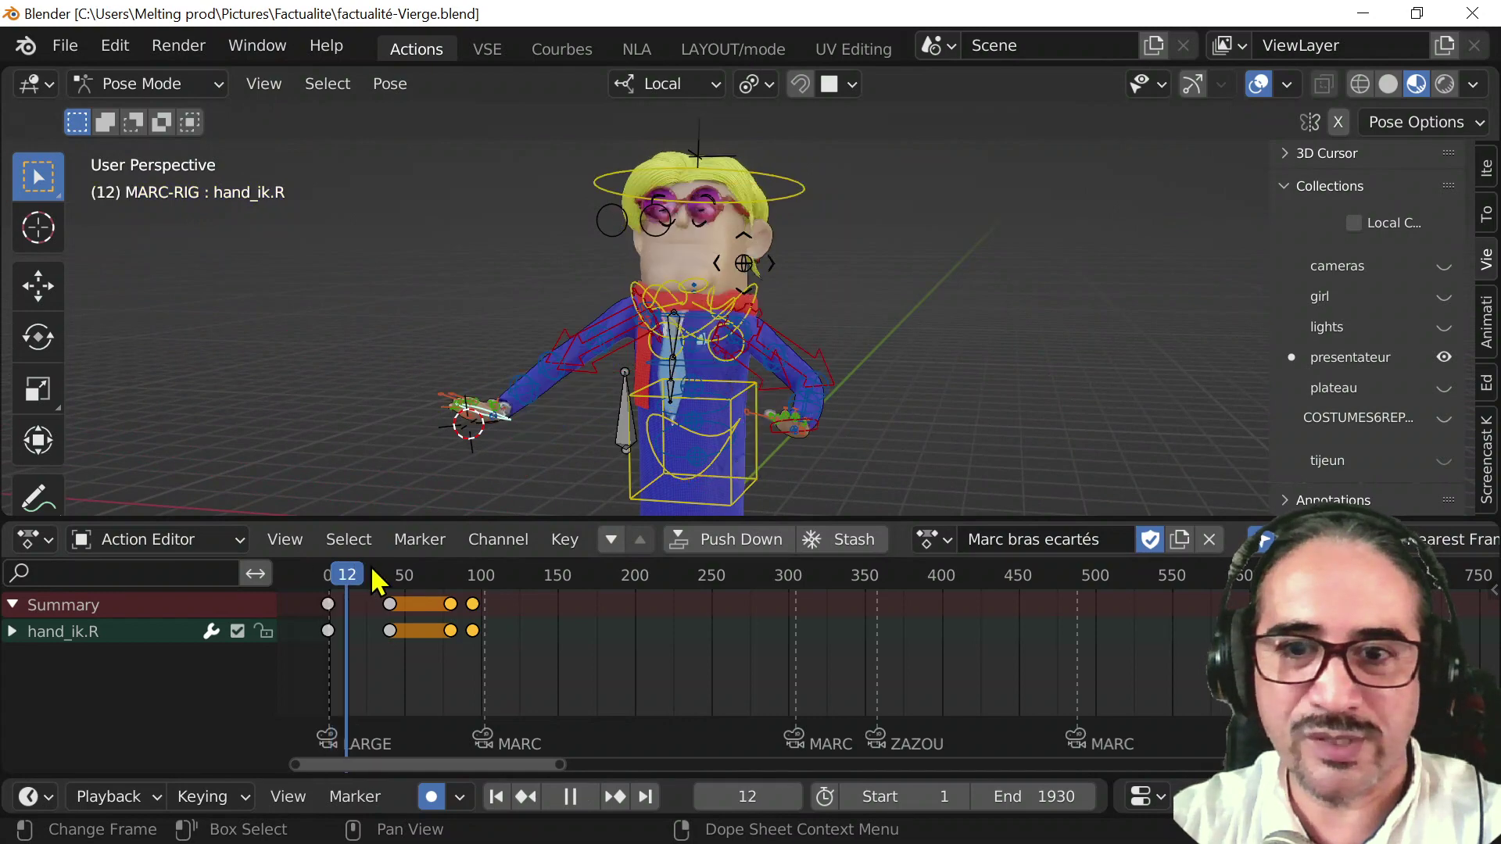
pyautogui.moveTo(458, 581); pyautogui.dragTo(328, 580)
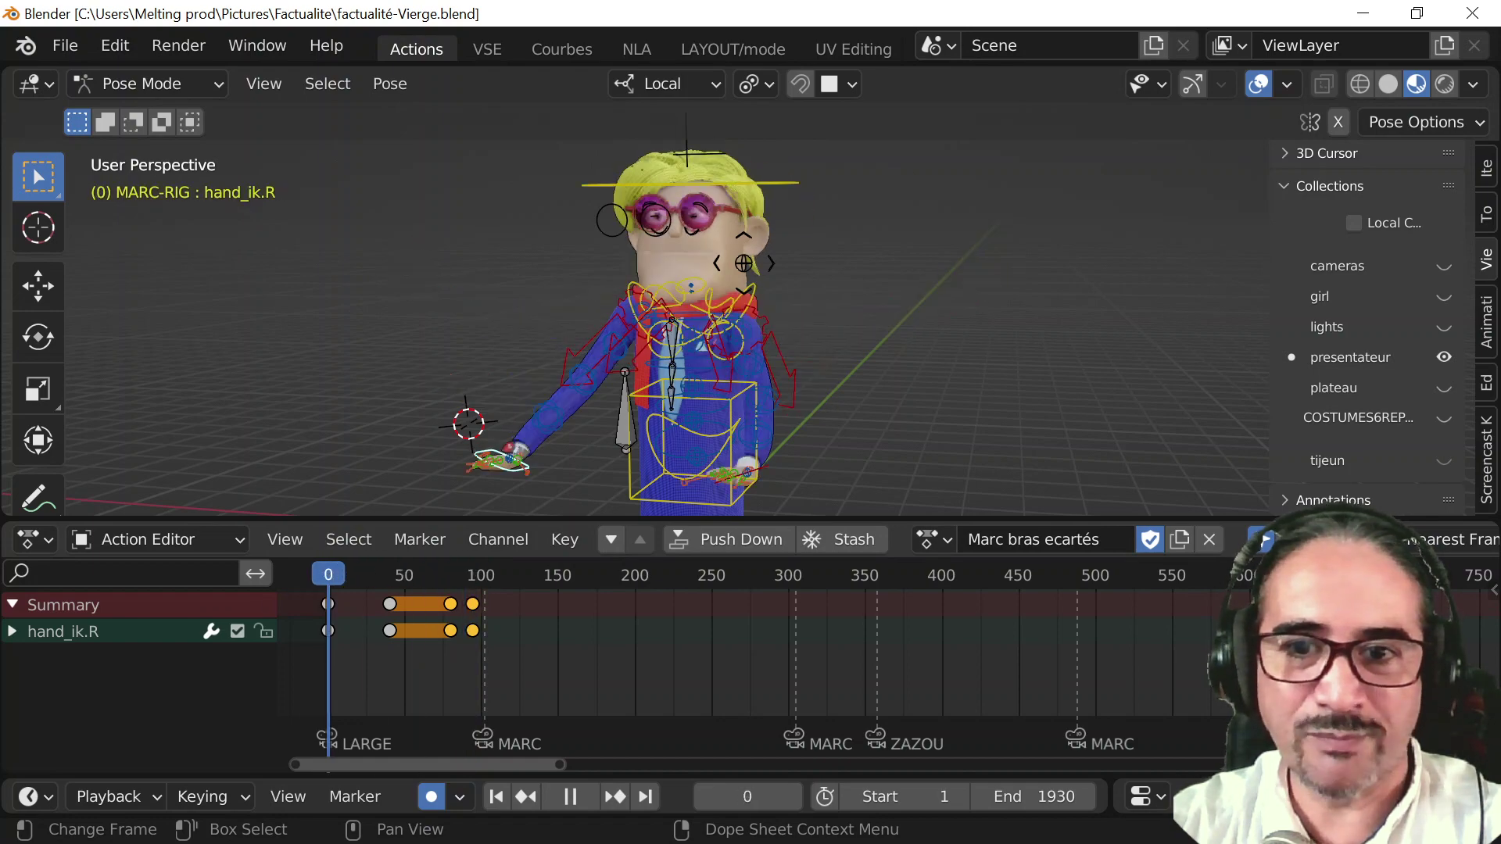
pyautogui.press('space')
pyautogui.moveTo(287, 323); pyautogui.dragTo(391, 311, button='middle')
pyautogui.moveTo(744, 268); pyautogui.dragTo(931, 308, button='middle')
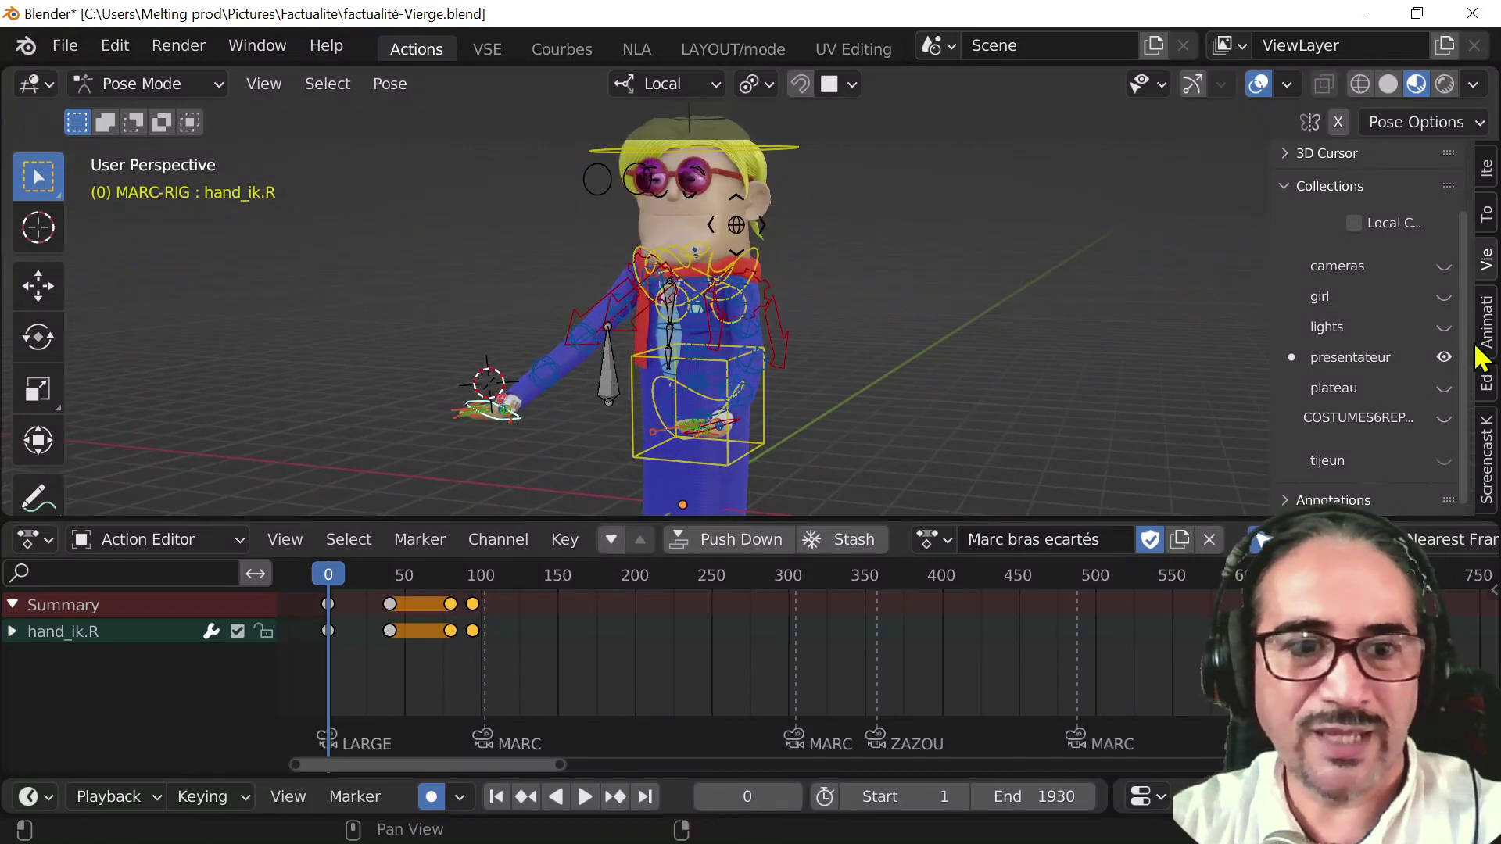
# - Show the plateau collection around the character, face the desk from the front, and hide the viewport overlays
pyautogui.click(1444, 419)
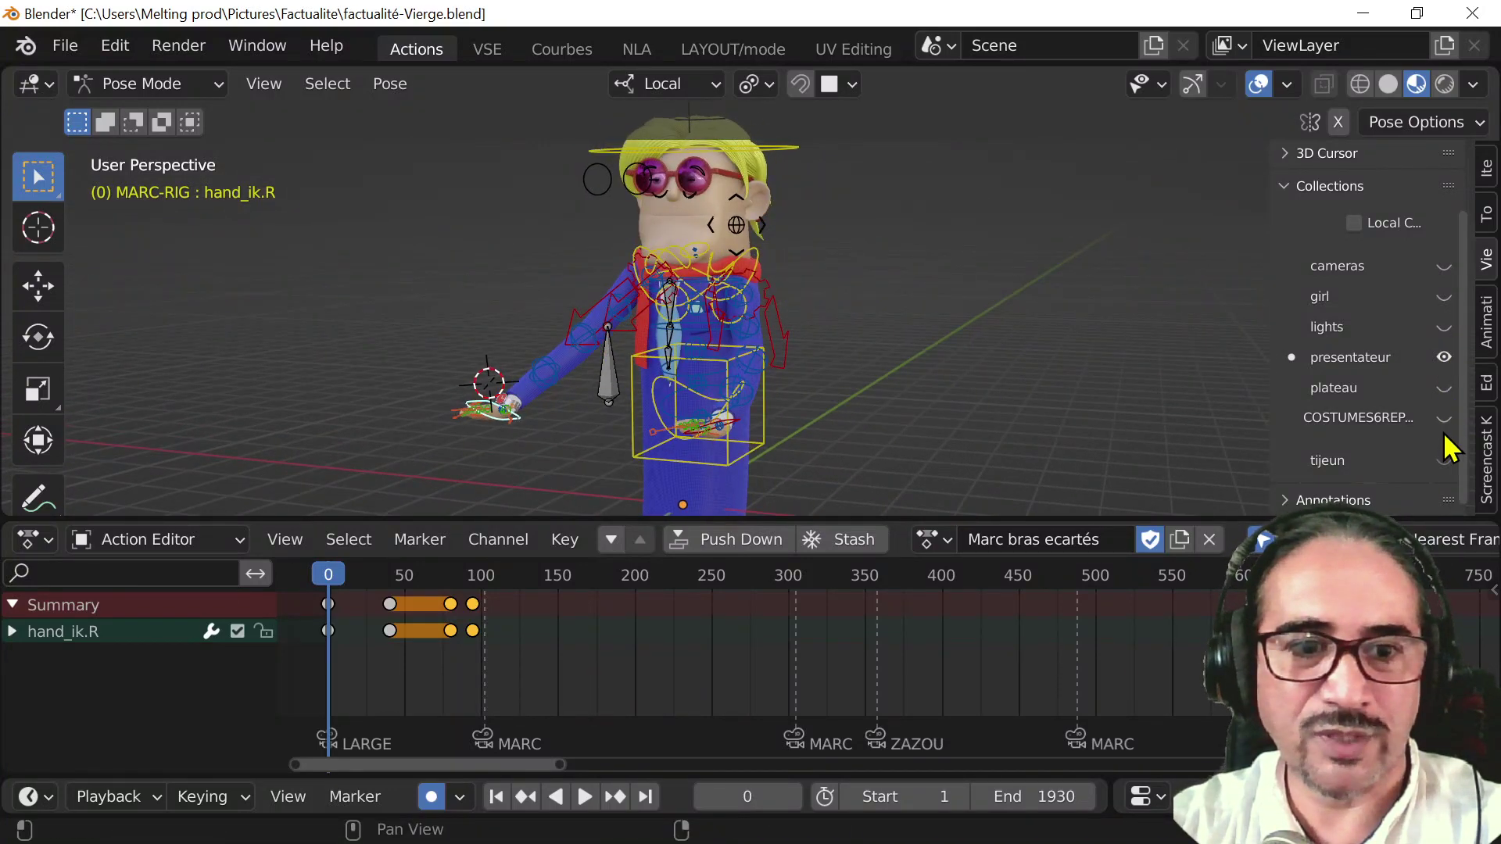
pyautogui.click(1444, 388)
pyautogui.moveTo(1066, 386); pyautogui.dragTo(829, 337, button='middle')
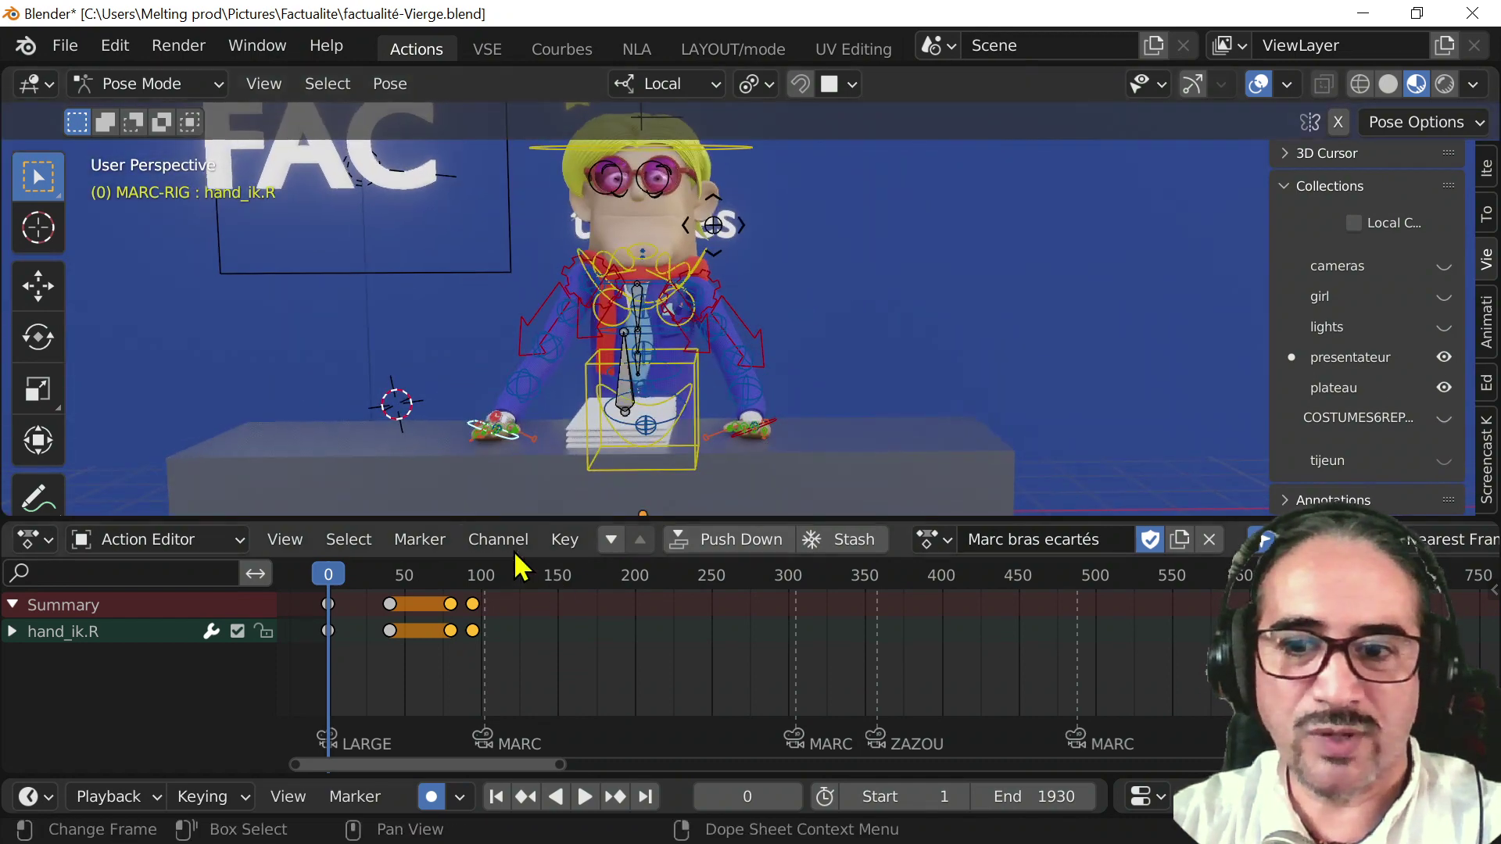
pyautogui.click(1257, 84)
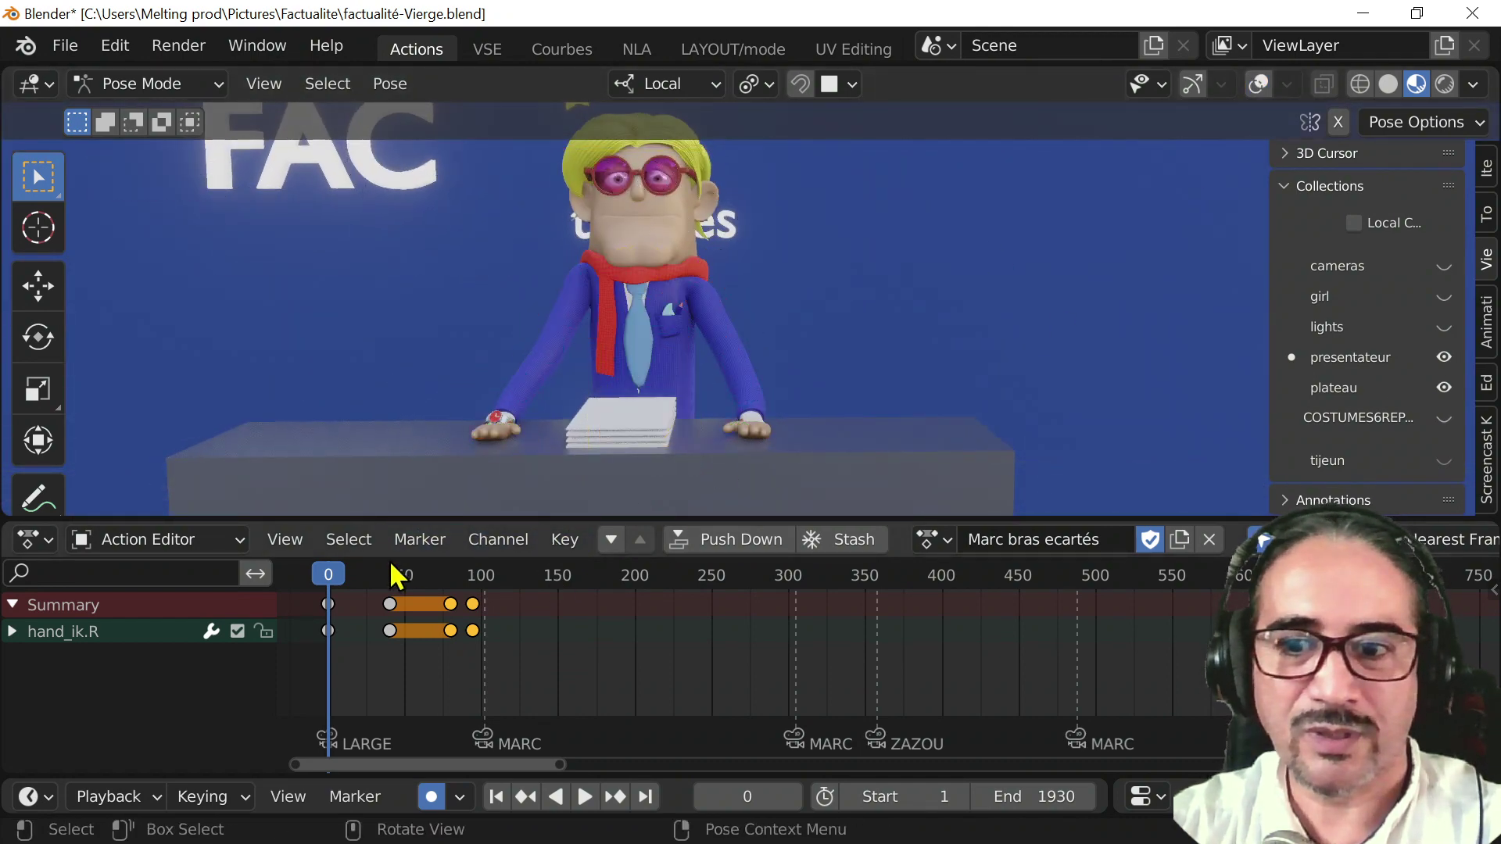
# - Play and scrub the Marc bras ecartés action behind the desk through frame 95, returning to frame 0
pyautogui.press('space')
pyautogui.moveTo(390, 592); pyautogui.dragTo(477, 599)
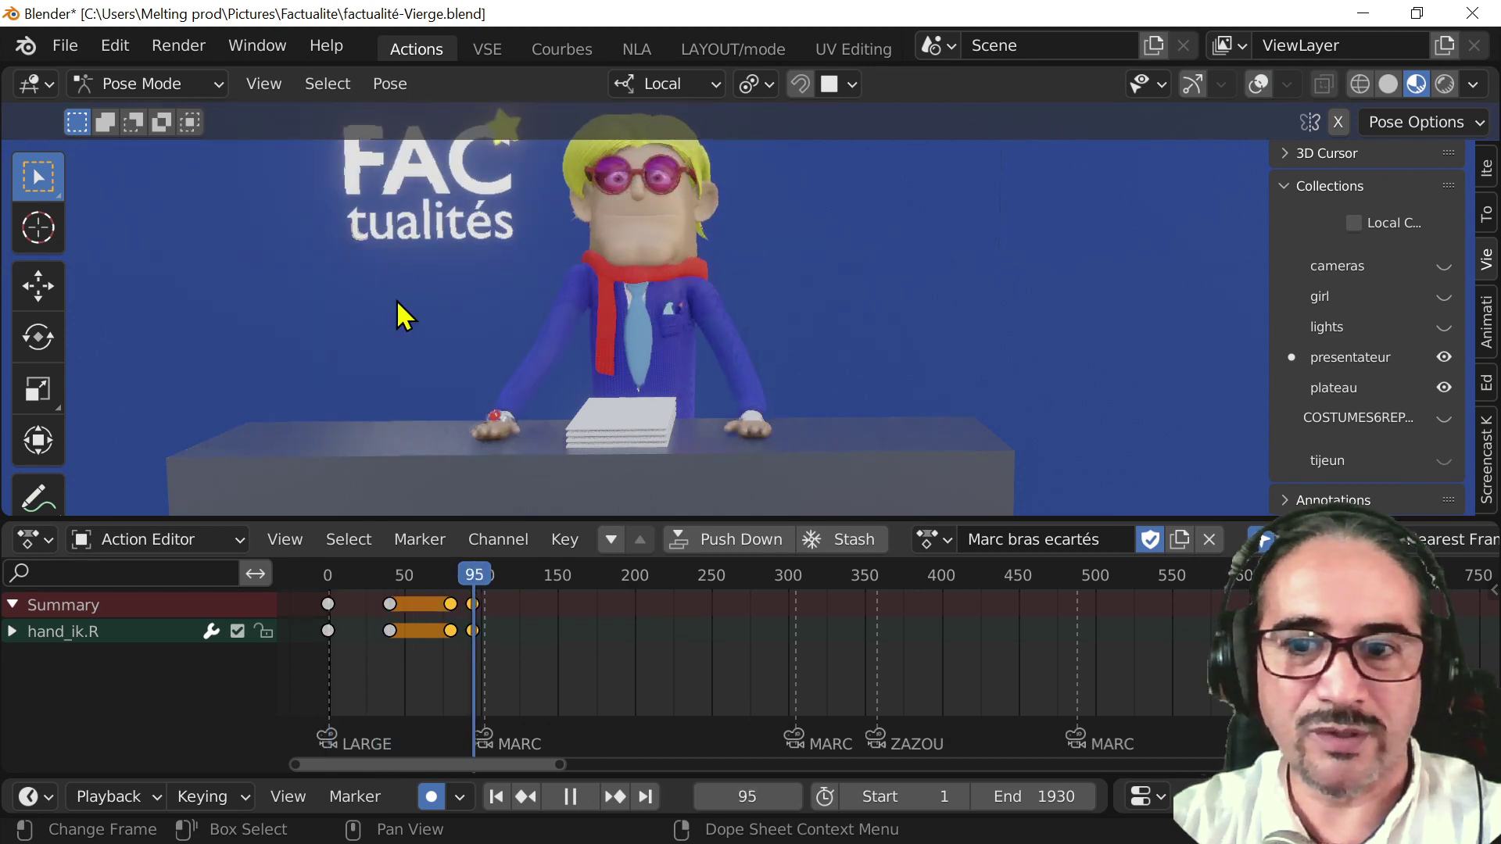
pyautogui.press('space')
pyautogui.click(316, 601)
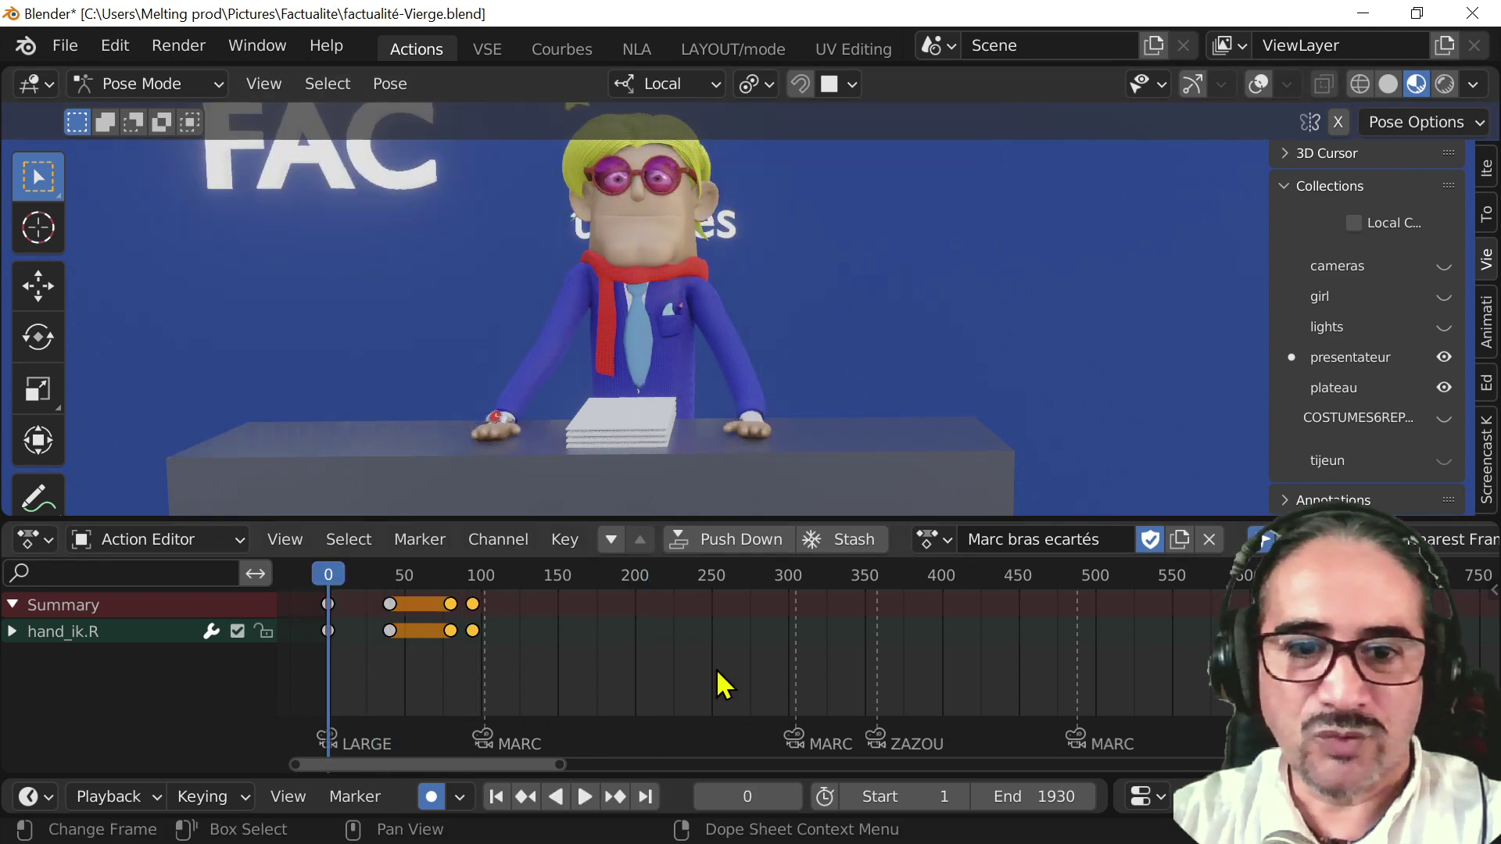
# - Assign the MARC bonjour action to the rig and scrub the timeline to frame 48
pyautogui.click(934, 539)
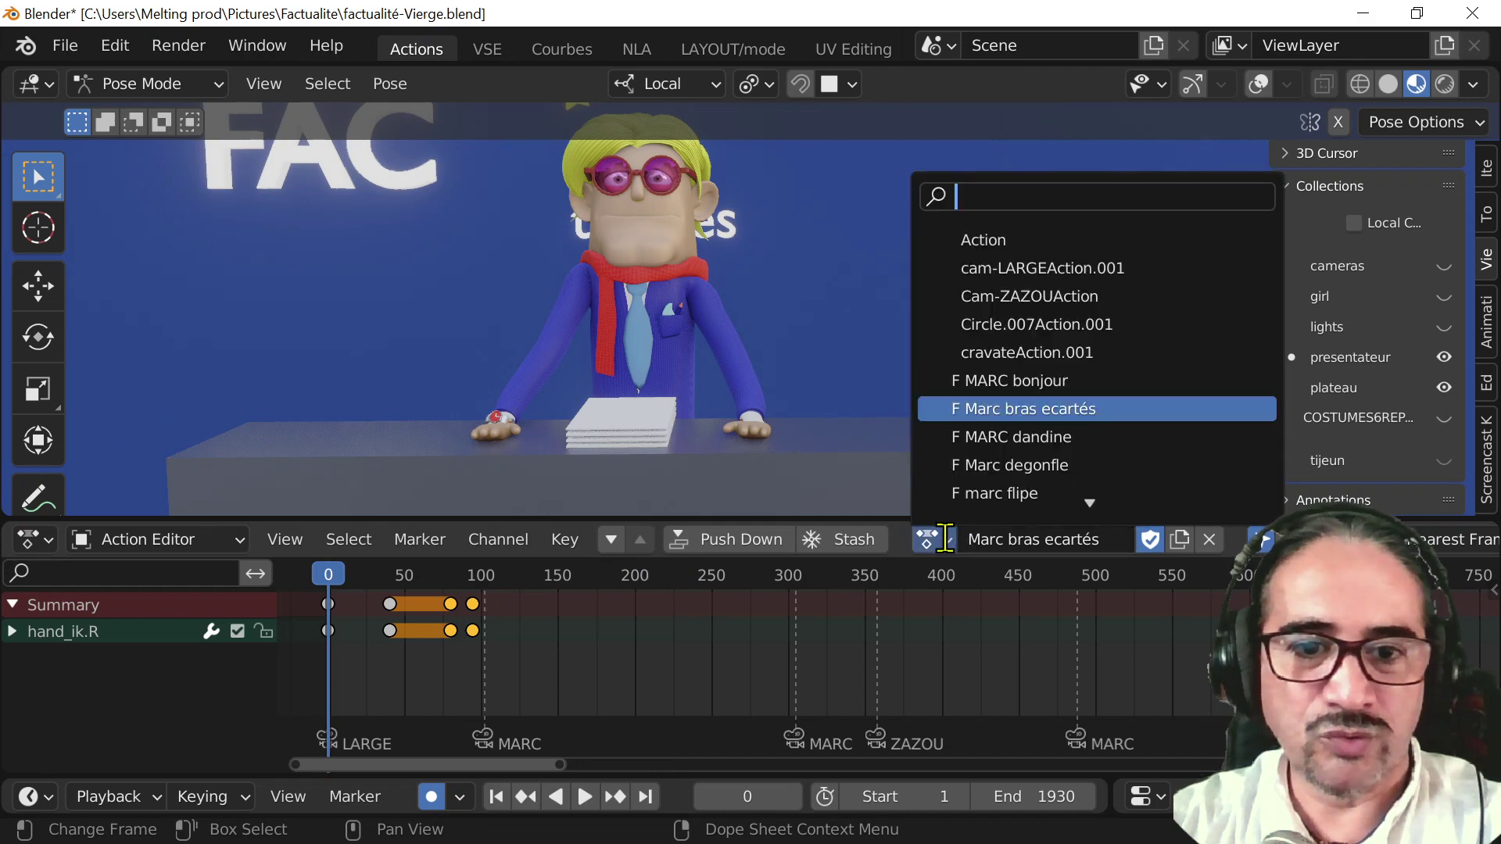
pyautogui.click(1076, 381)
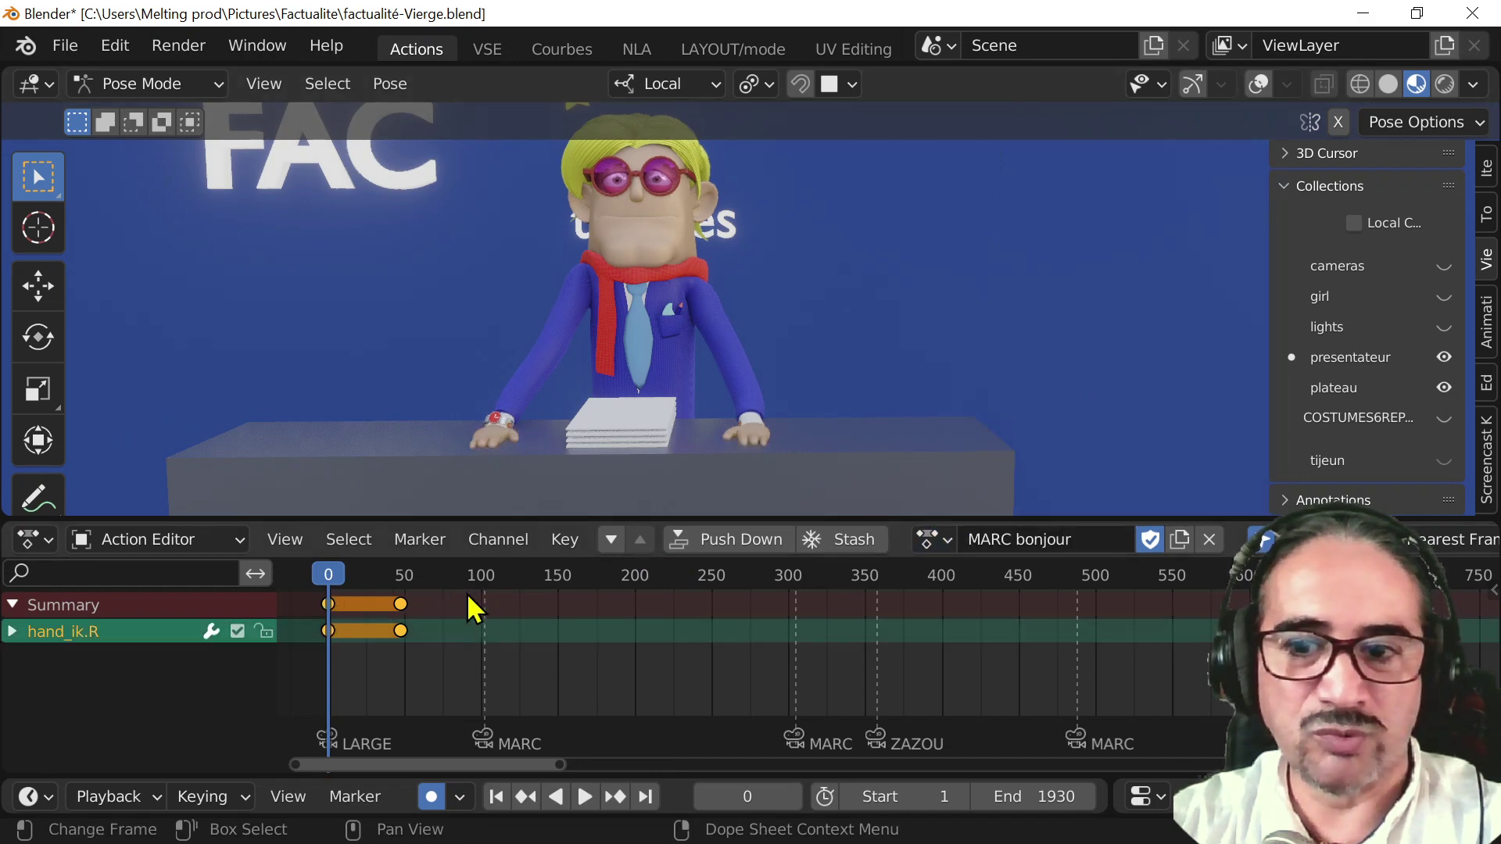
pyautogui.moveTo(350, 575); pyautogui.dragTo(402, 575)
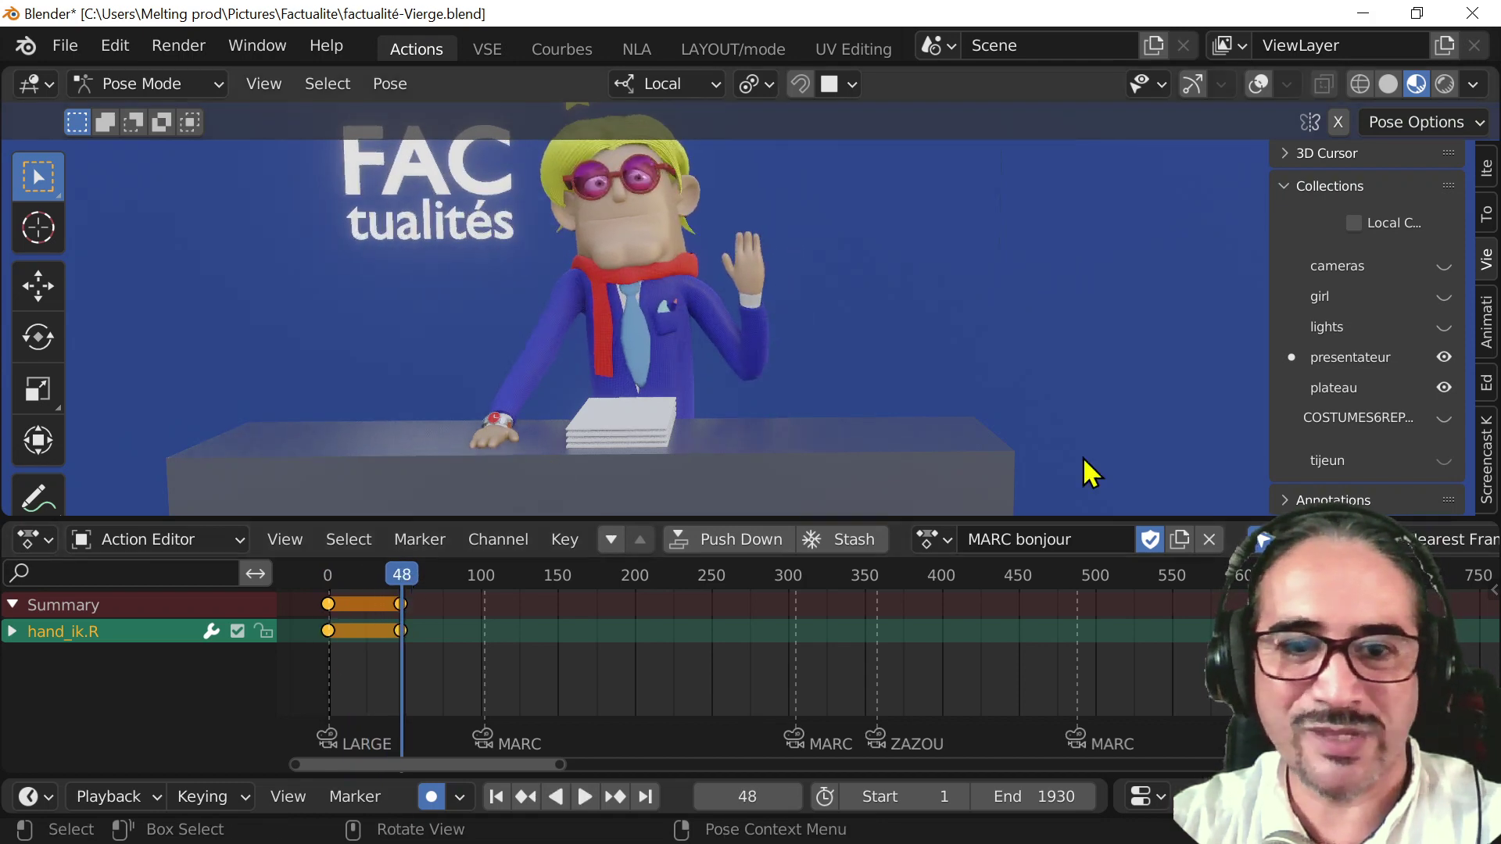
# - Show the viewport overlays again and select the raised hand's hand_ik.L control to list its keyframes
pyautogui.click(1258, 86)
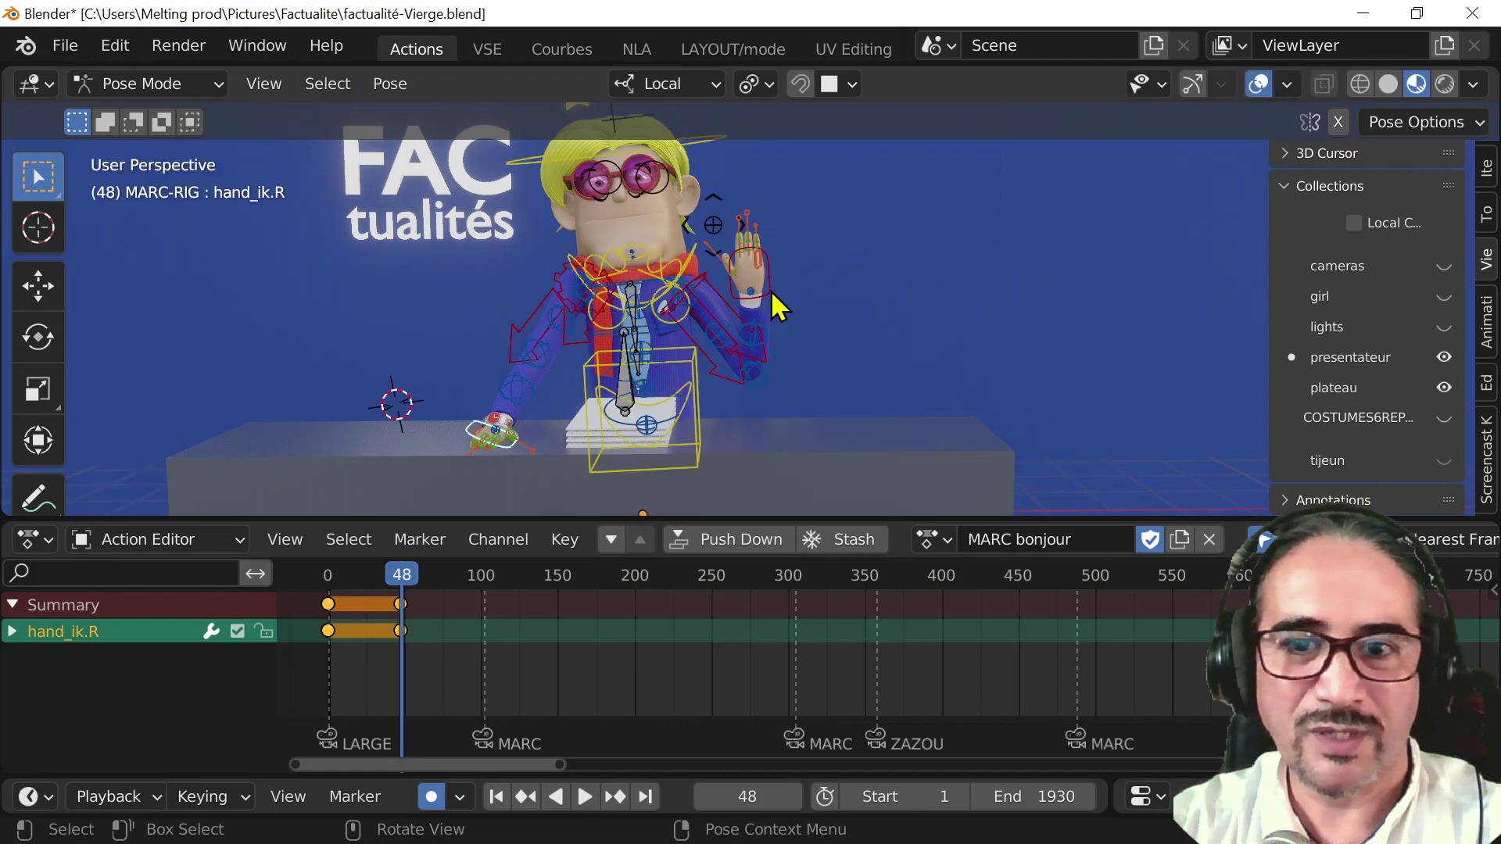
pyautogui.click(768, 299)
pyautogui.scroll(2, 462, 680)
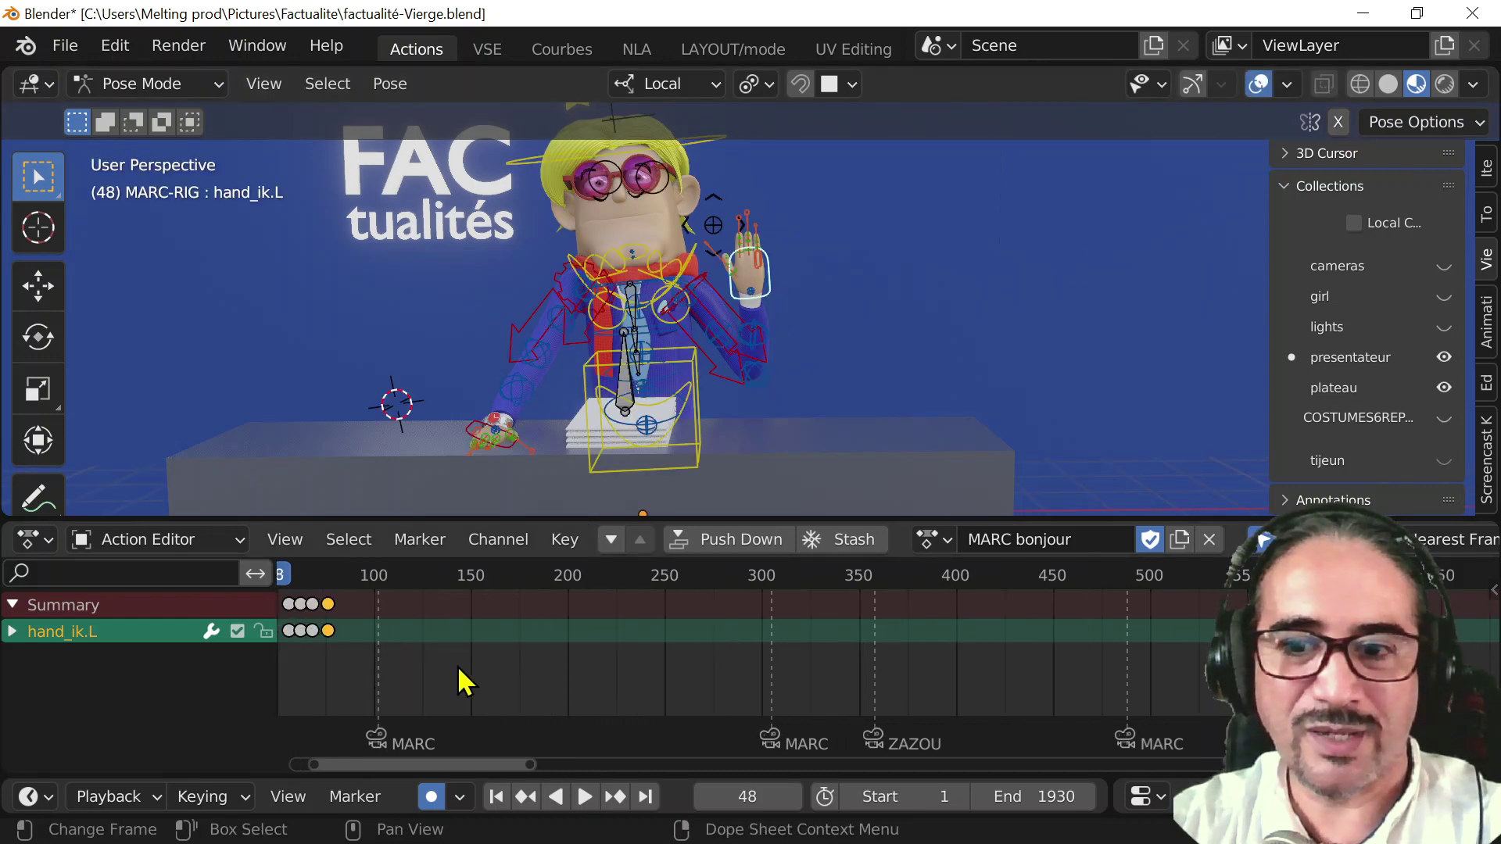
# - Play and scrub the left hand's waving keyframes, finishing on the last keyframe at frame 76
pyautogui.press('space')
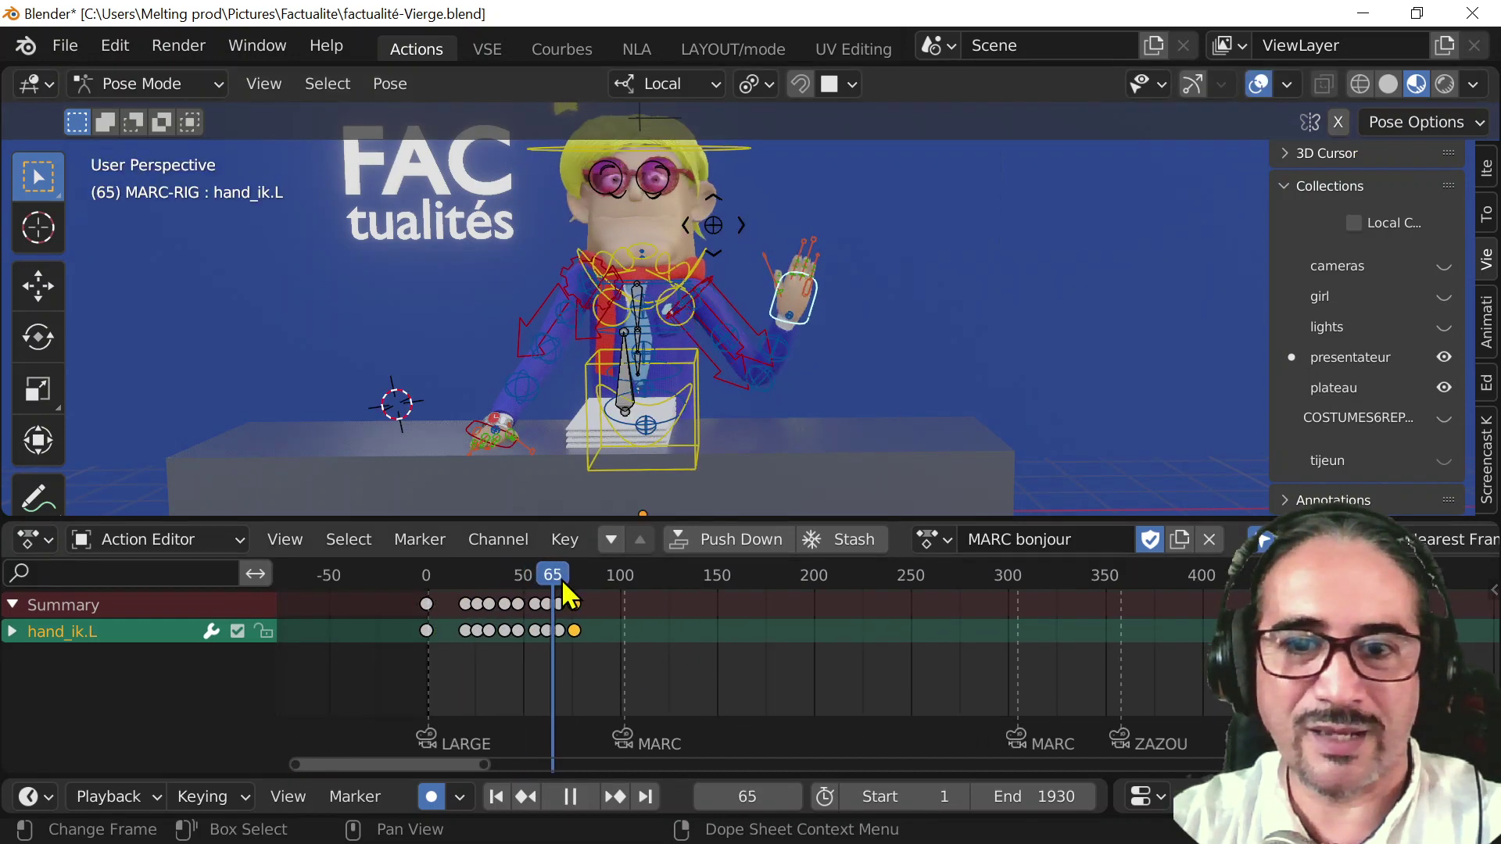
pyautogui.press('space')
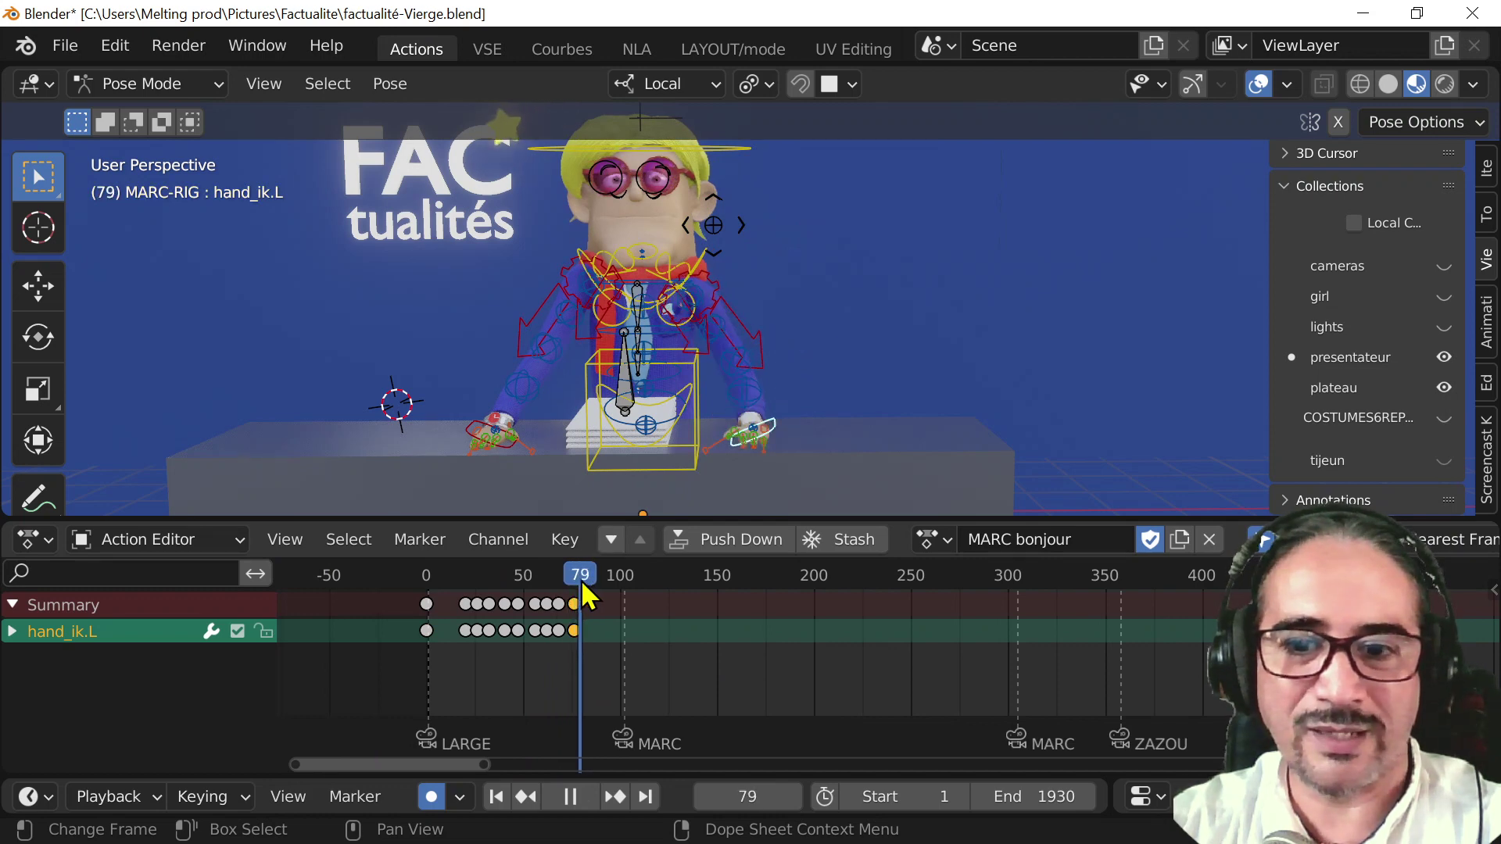
pyautogui.moveTo(415, 601); pyautogui.dragTo(615, 602)
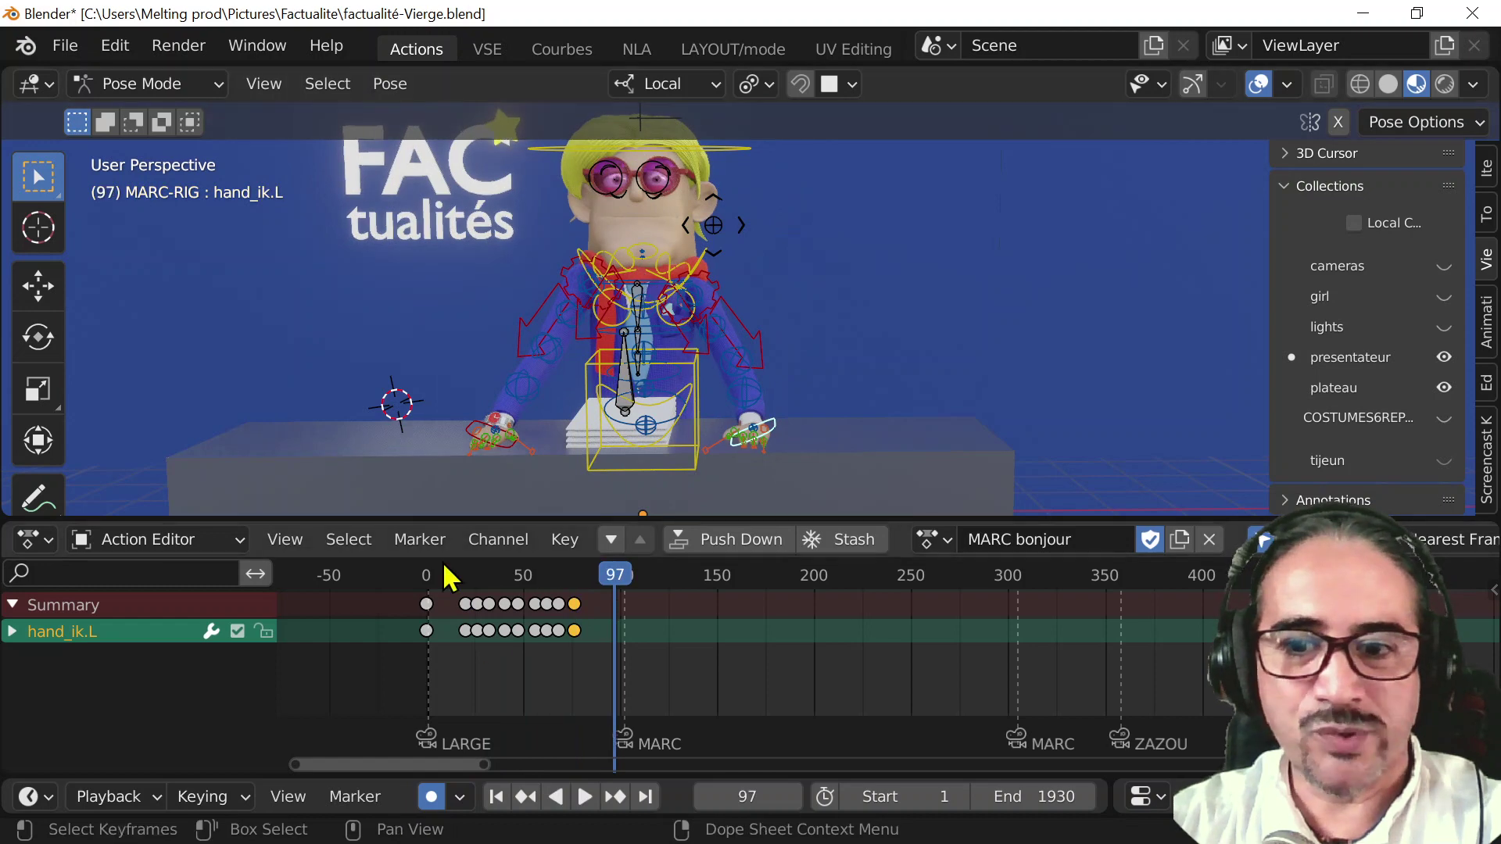
pyautogui.moveTo(415, 602); pyautogui.dragTo(588, 600)
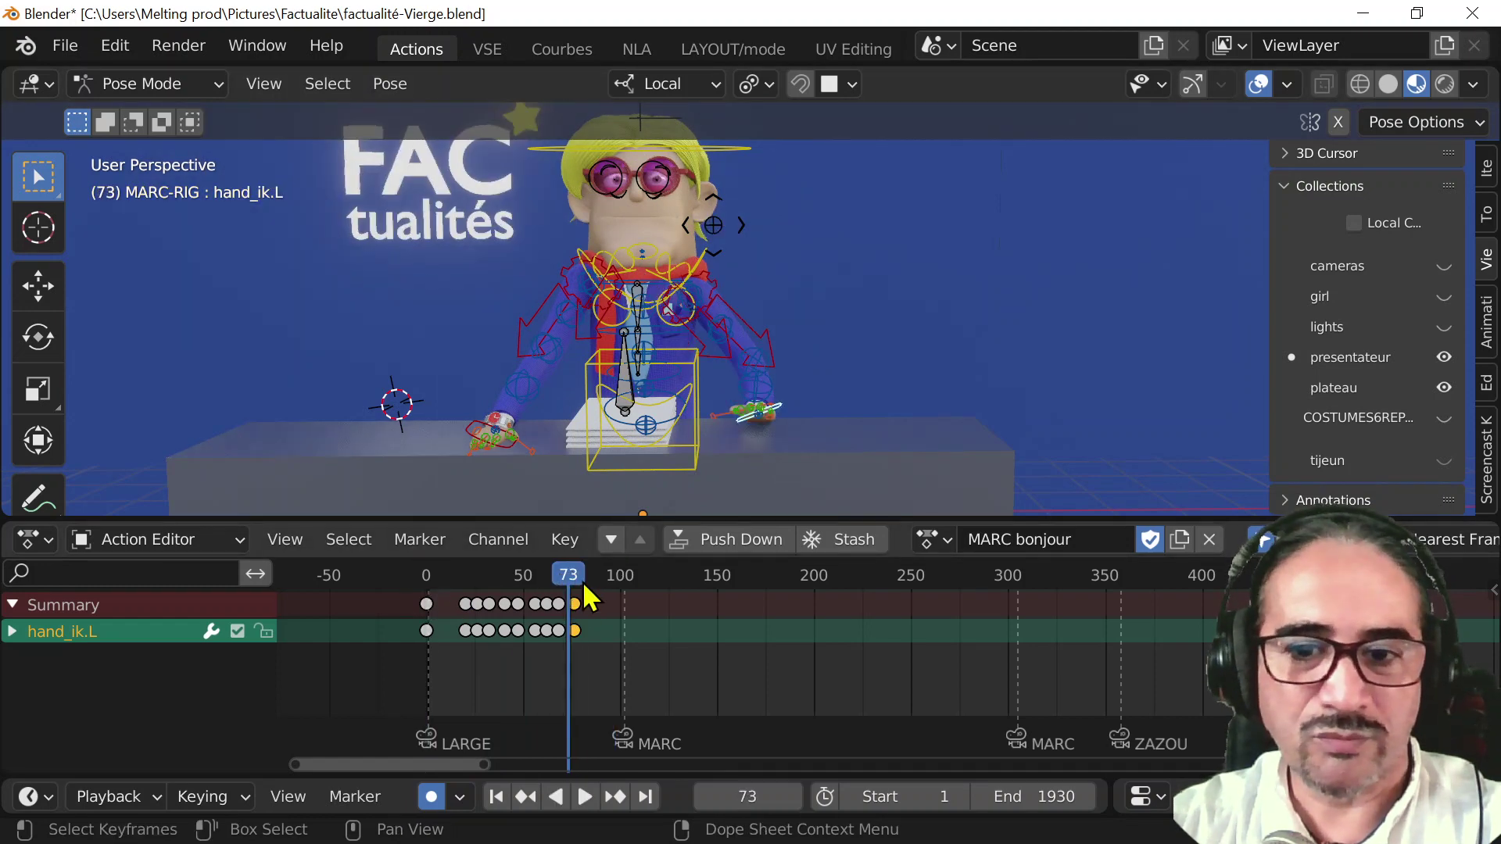
pyautogui.click(575, 582)
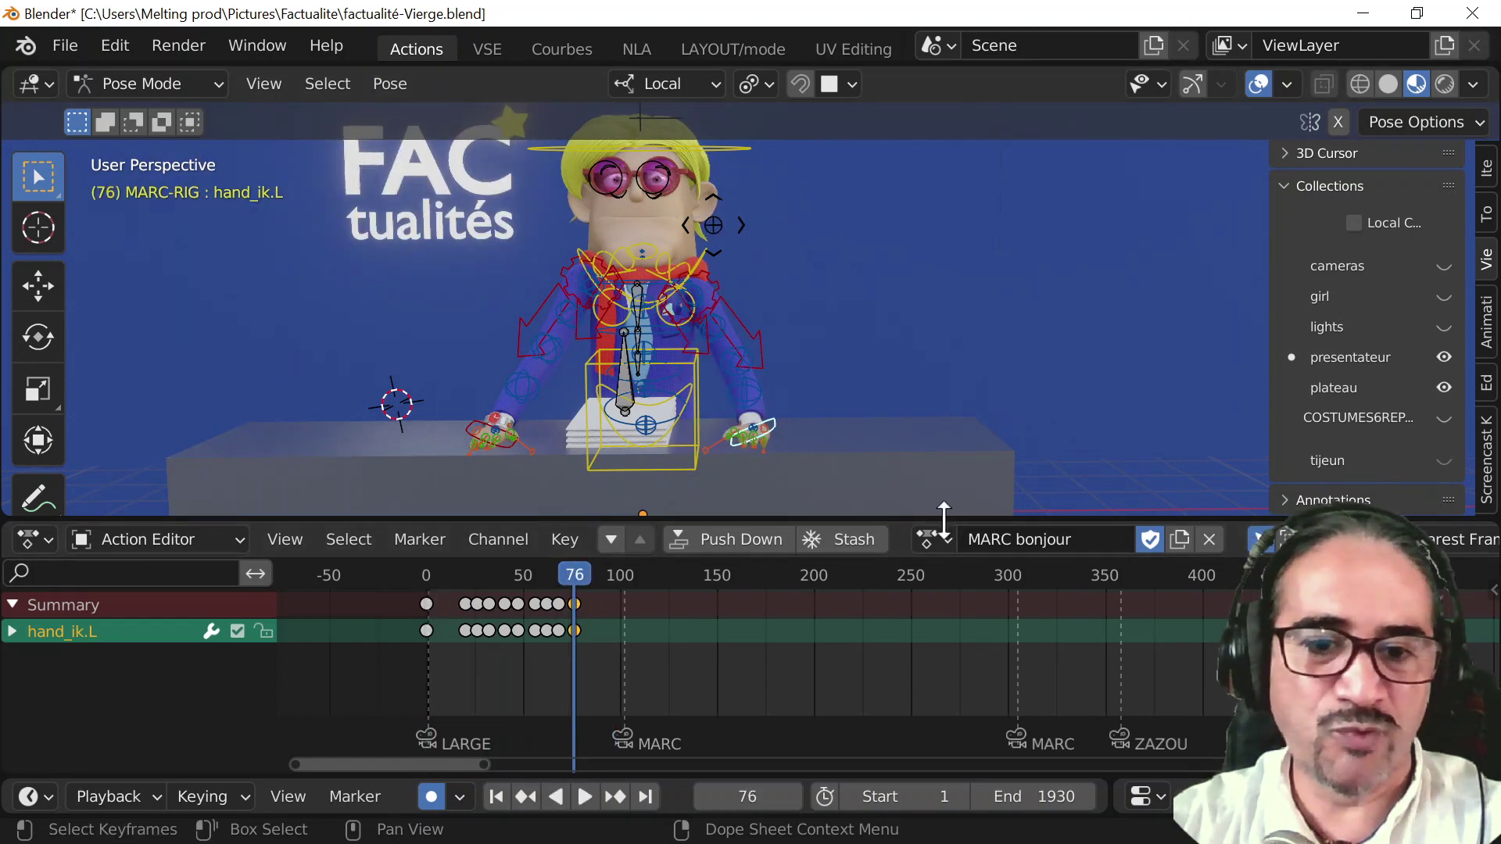
# - Assign the MARC dandine action, select all bones of the rig, and play the animation from the start
pyautogui.click(930, 539)
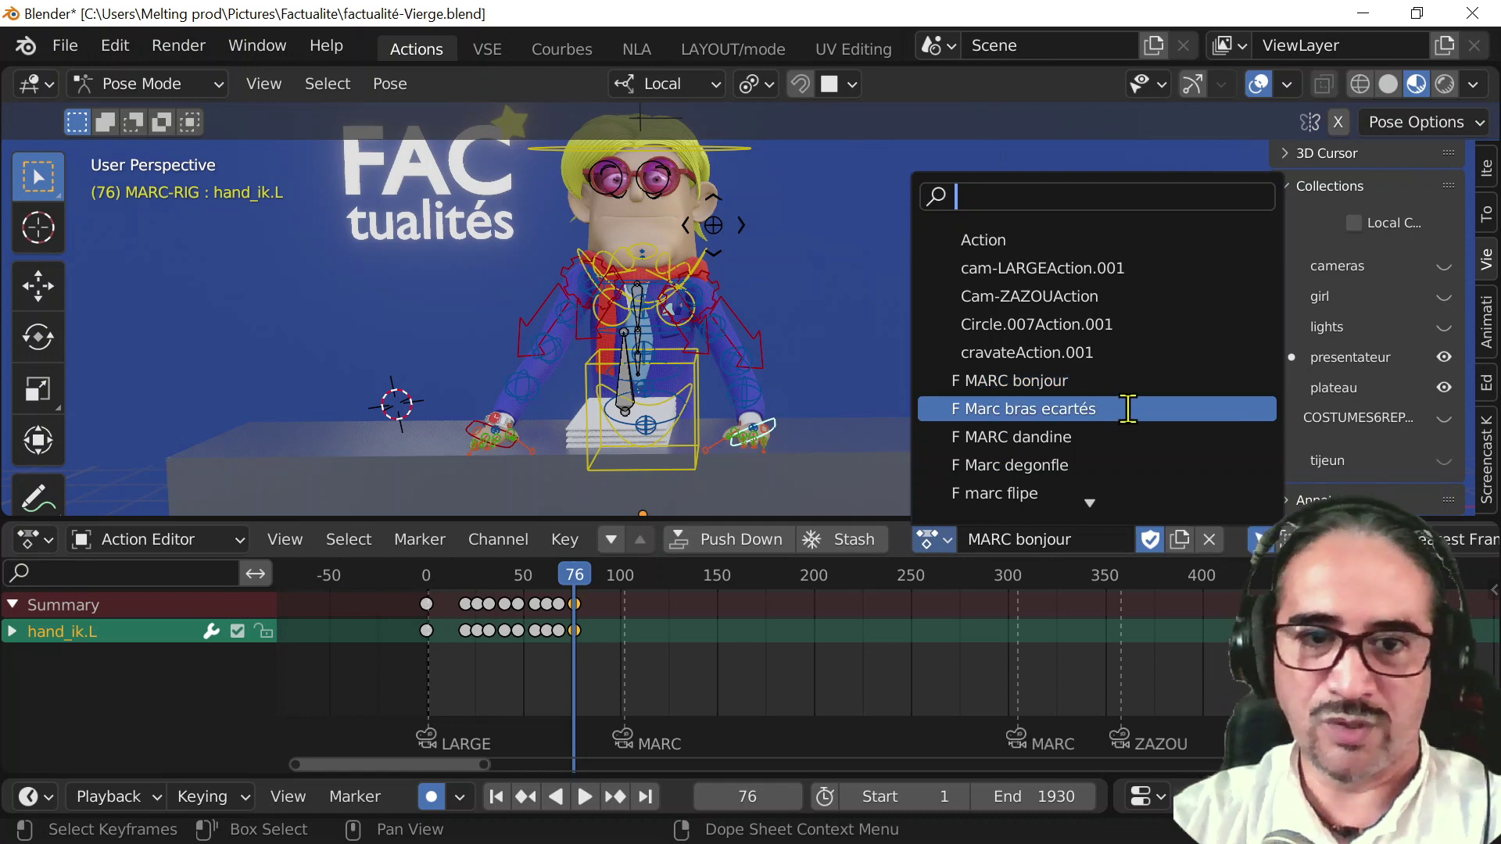
pyautogui.click(1094, 436)
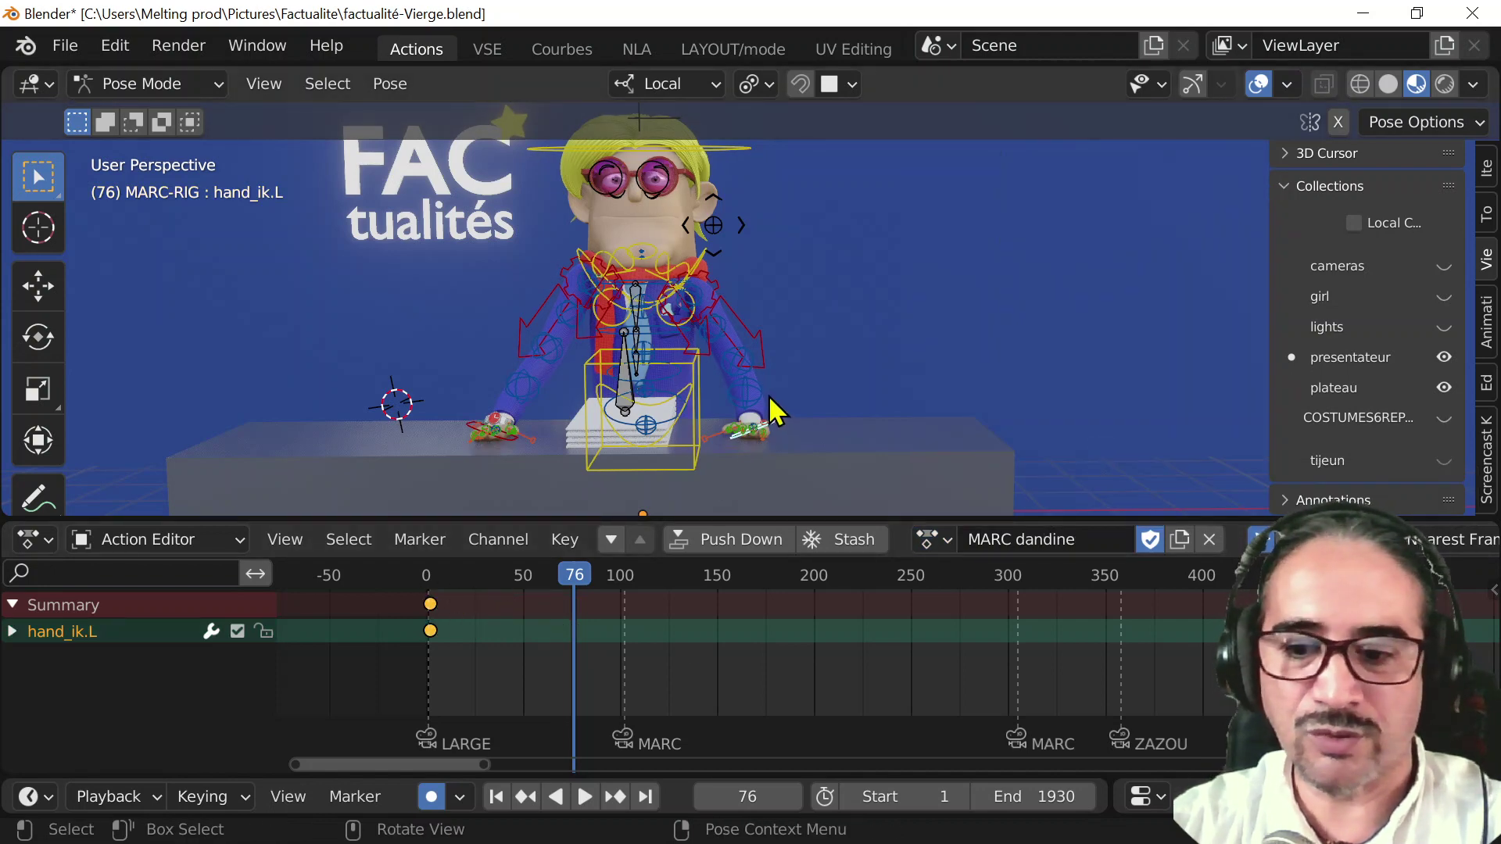
pyautogui.press('a')
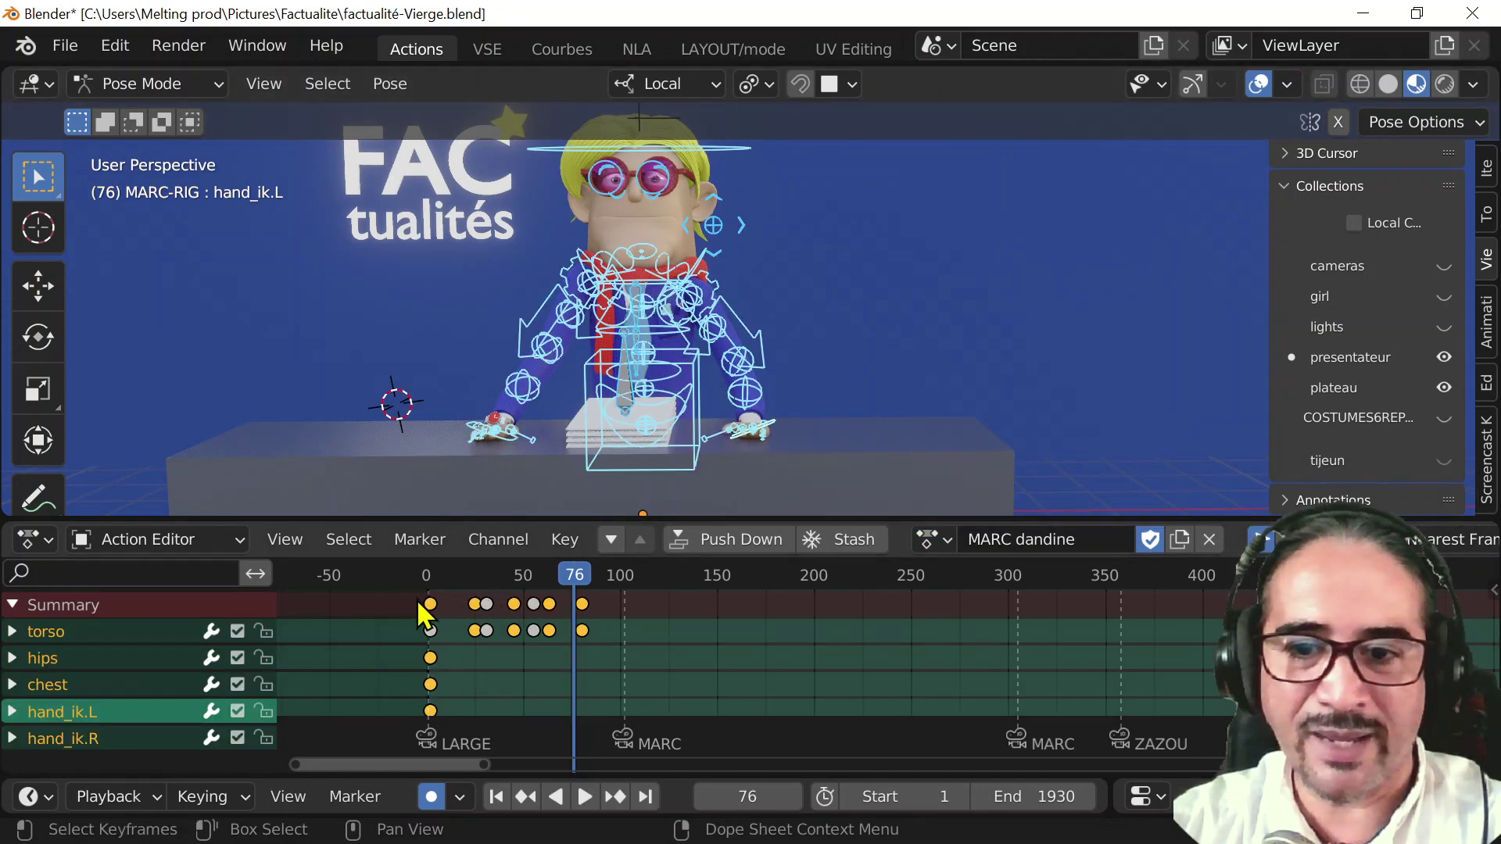
pyautogui.hotkey('shift', 'Left')
pyautogui.press('space')
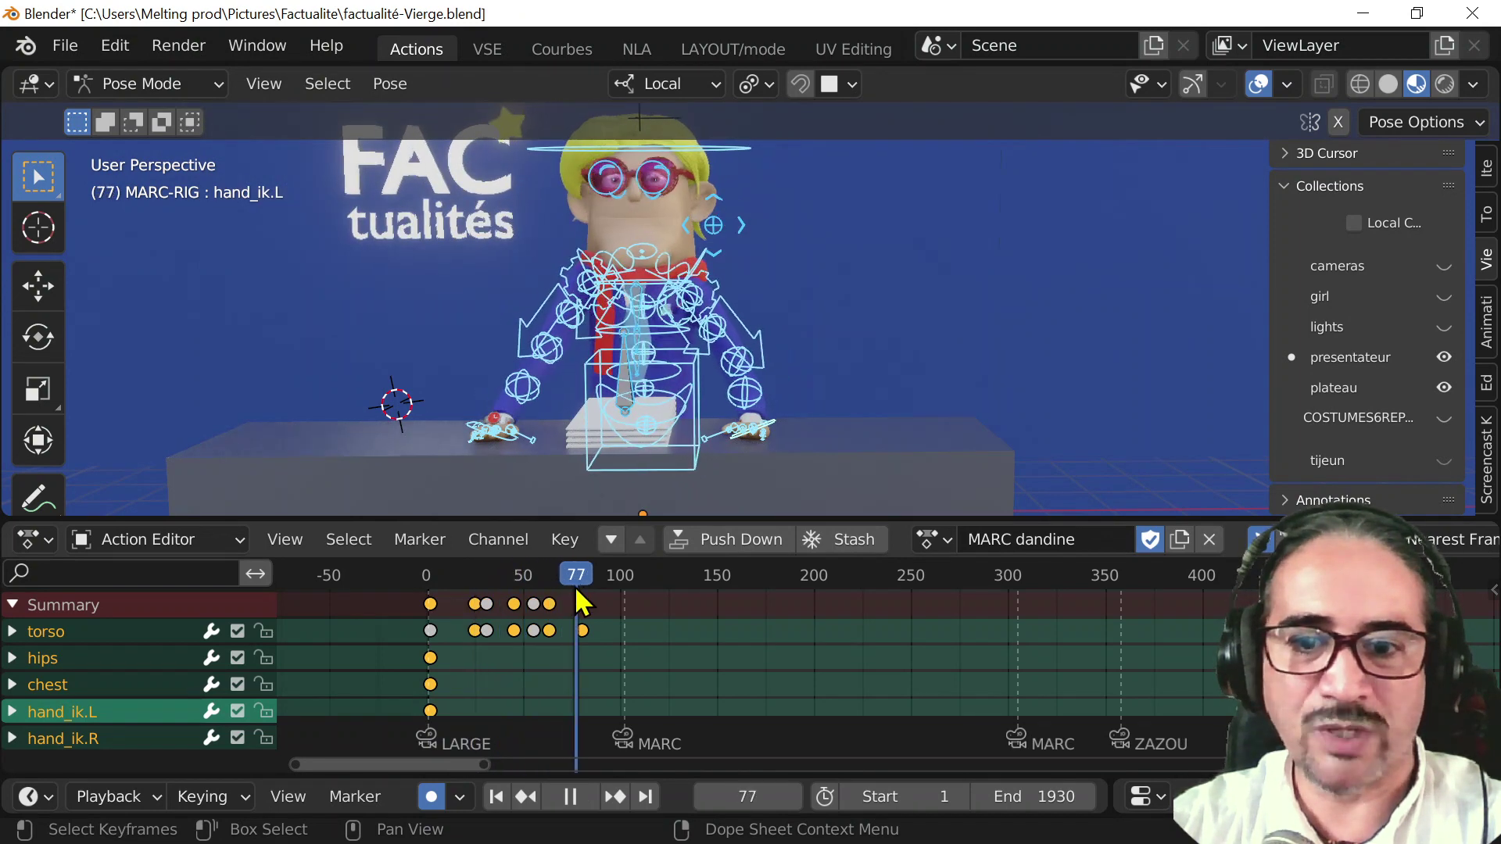
# - Hide the viewport overlays and replay the MARC dandine action, stopping back at frame 0
pyautogui.click(1258, 84)
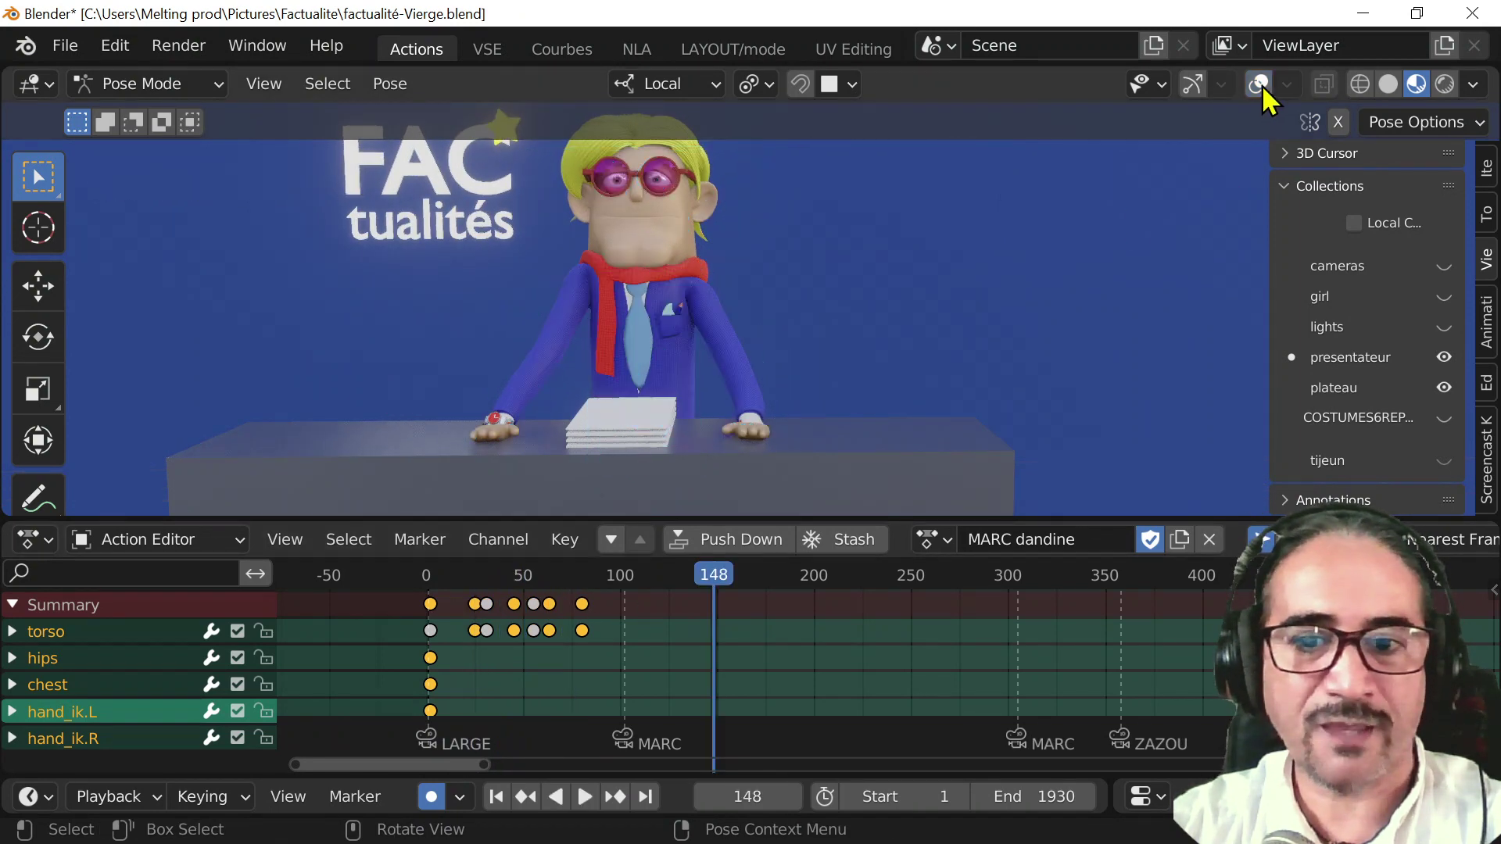
pyautogui.click(431, 577)
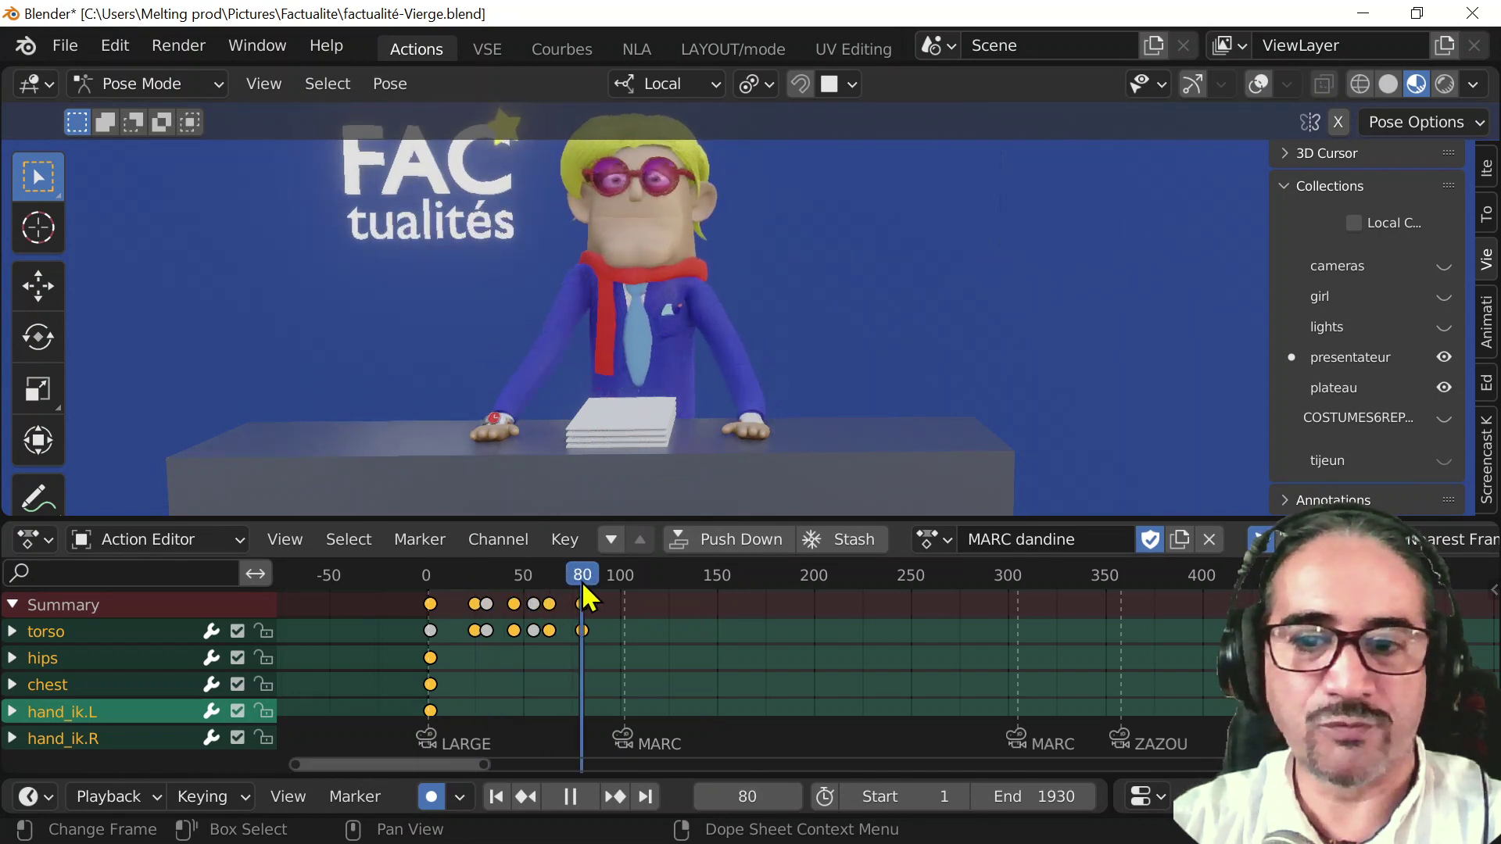
pyautogui.press('Escape')
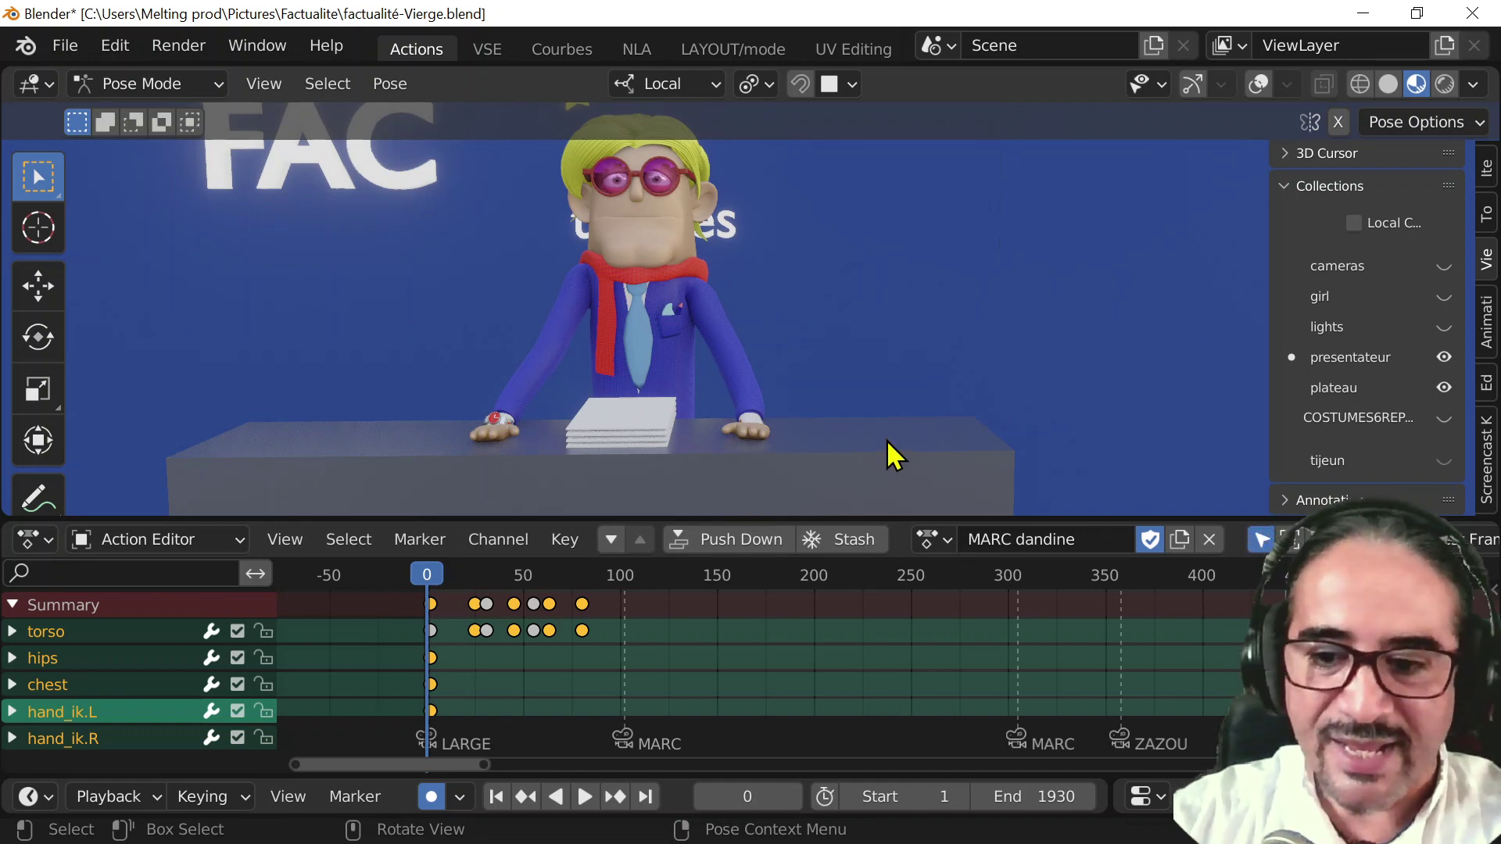
# - Assign the Marc degonfle action to the rig and play through it to frame 70
pyautogui.click(931, 543)
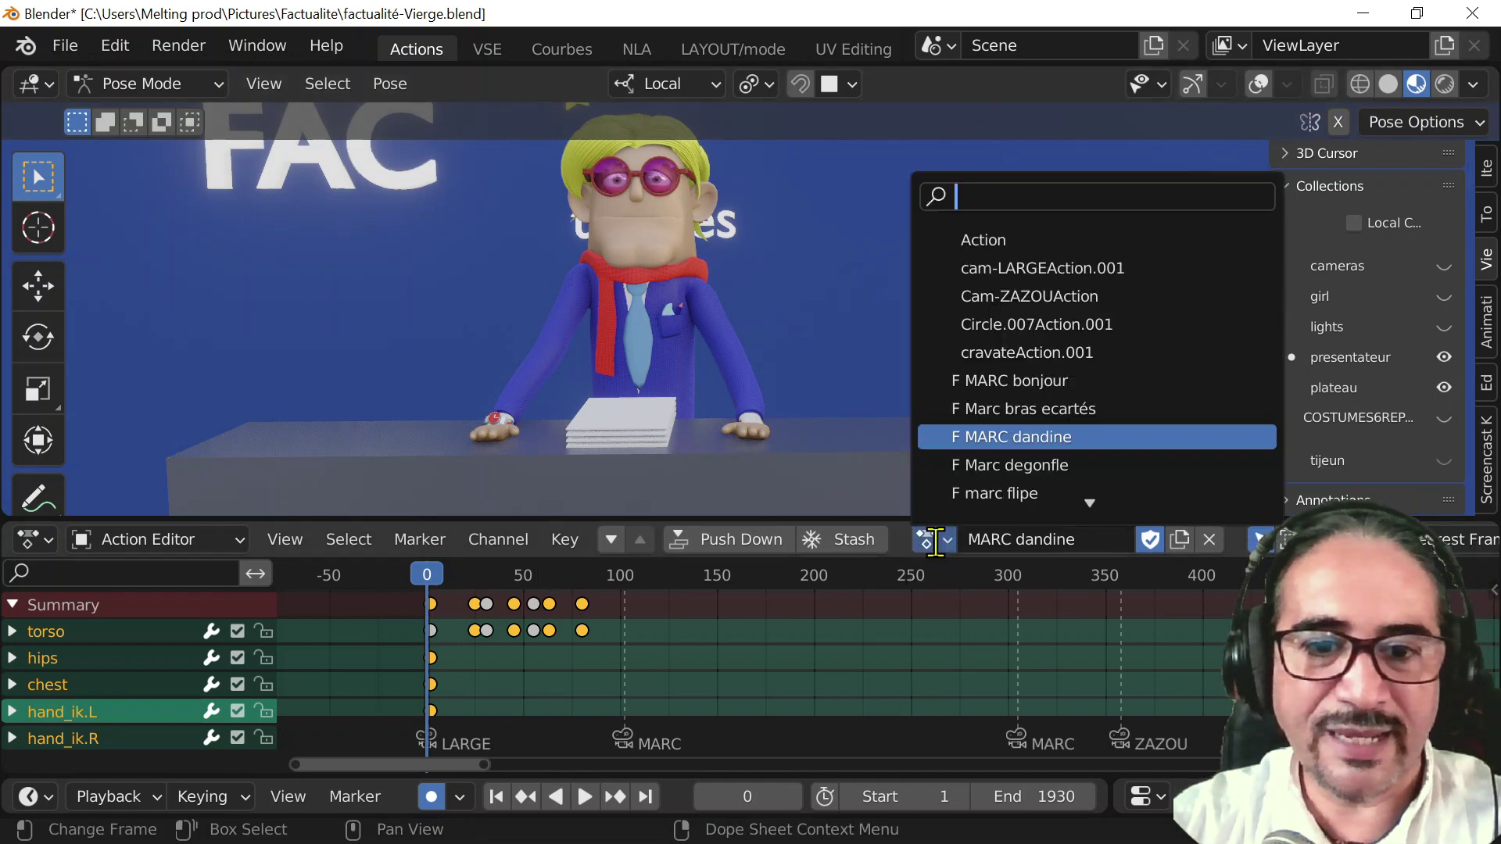
pyautogui.click(1065, 471)
pyautogui.press('space')
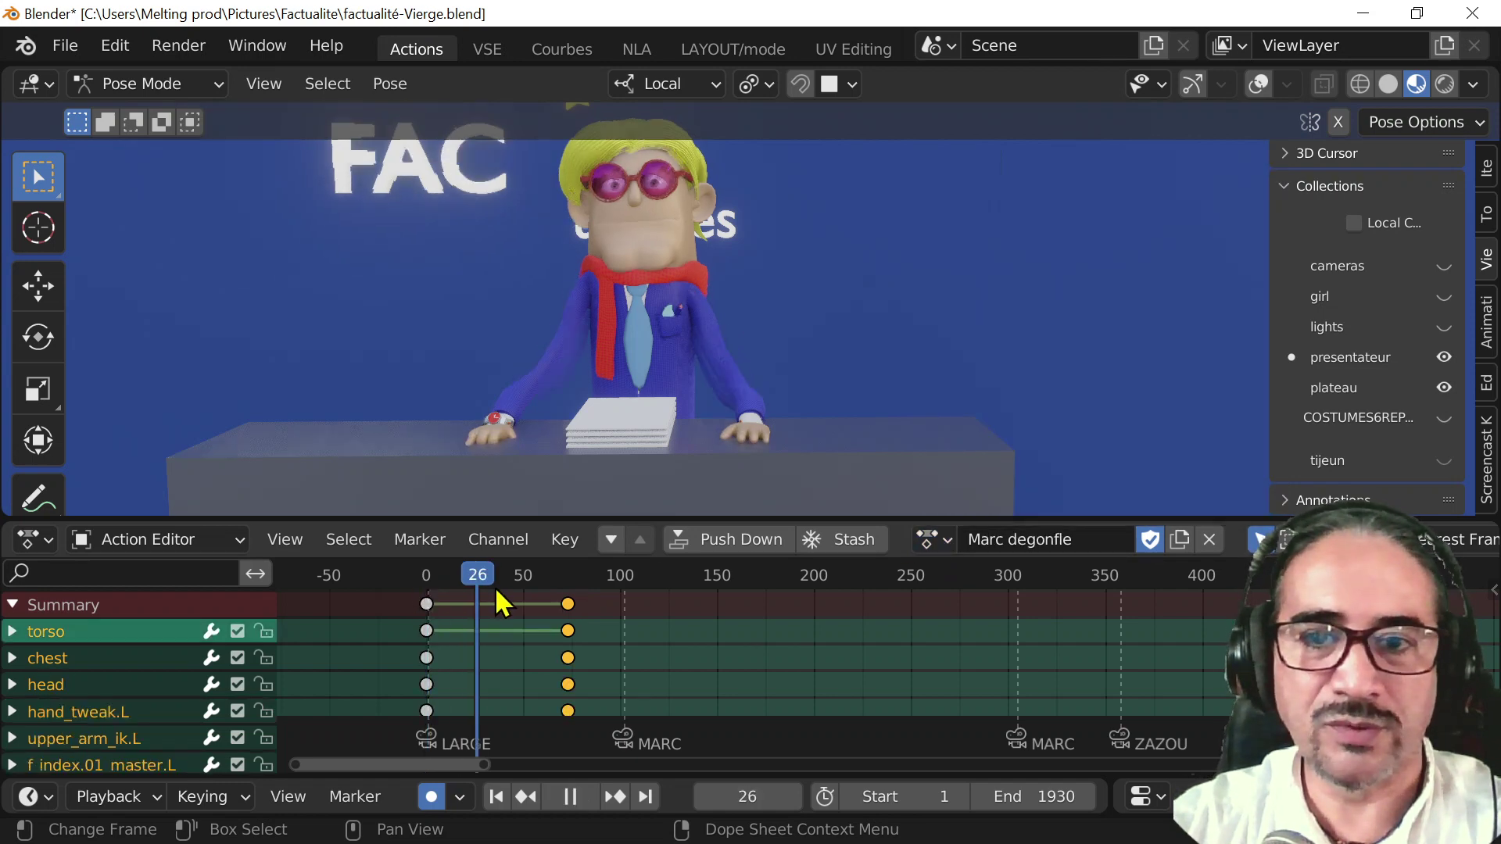
pyautogui.moveTo(532, 603); pyautogui.dragTo(391, 620)
pyautogui.press('Escape')
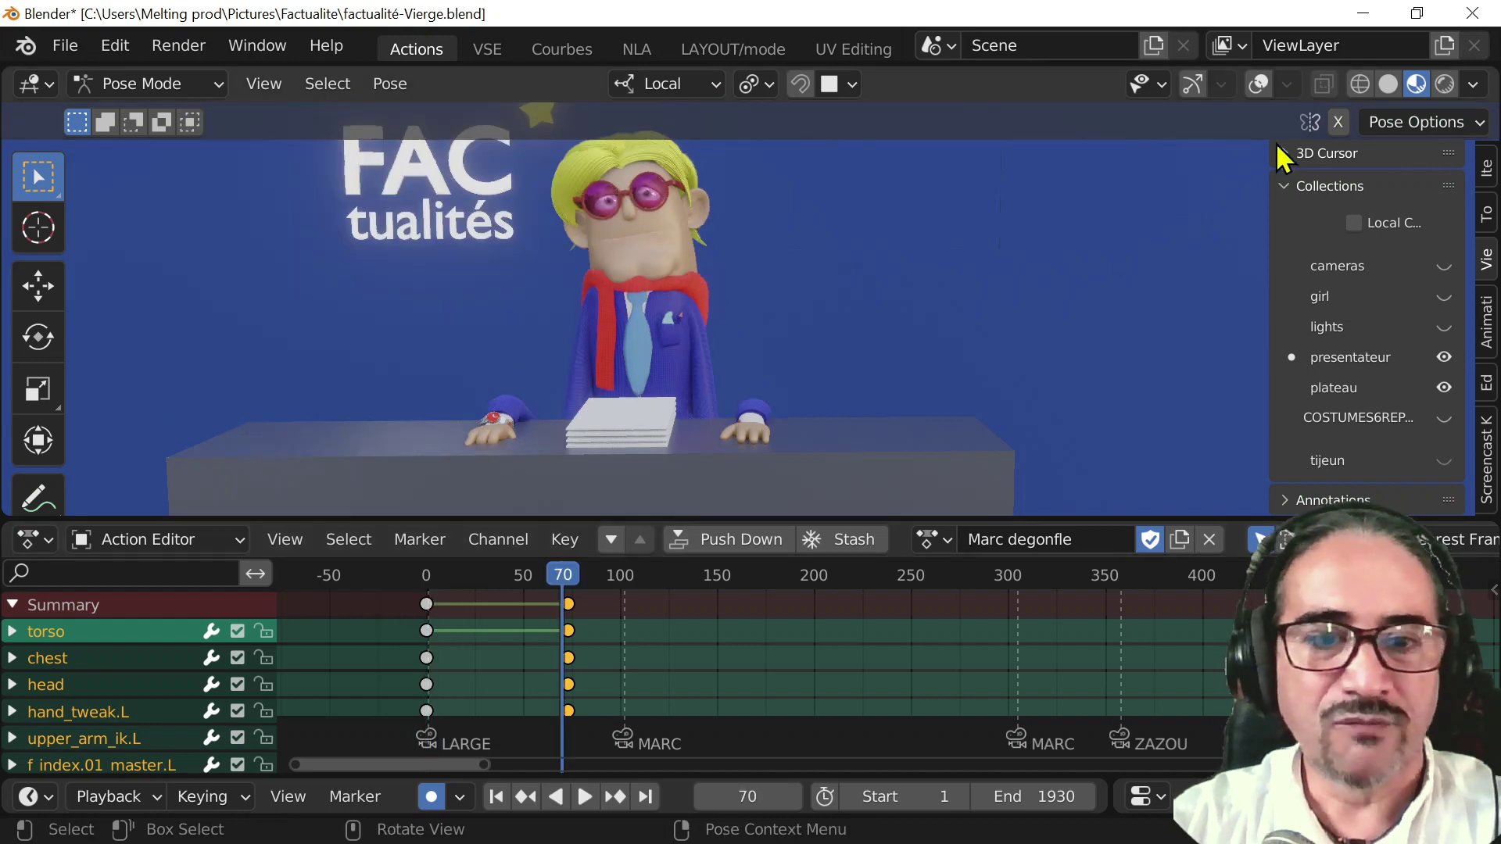
# - Assign the marc flipe action to the rig and play through it from the start to frame 52
pyautogui.click(942, 538)
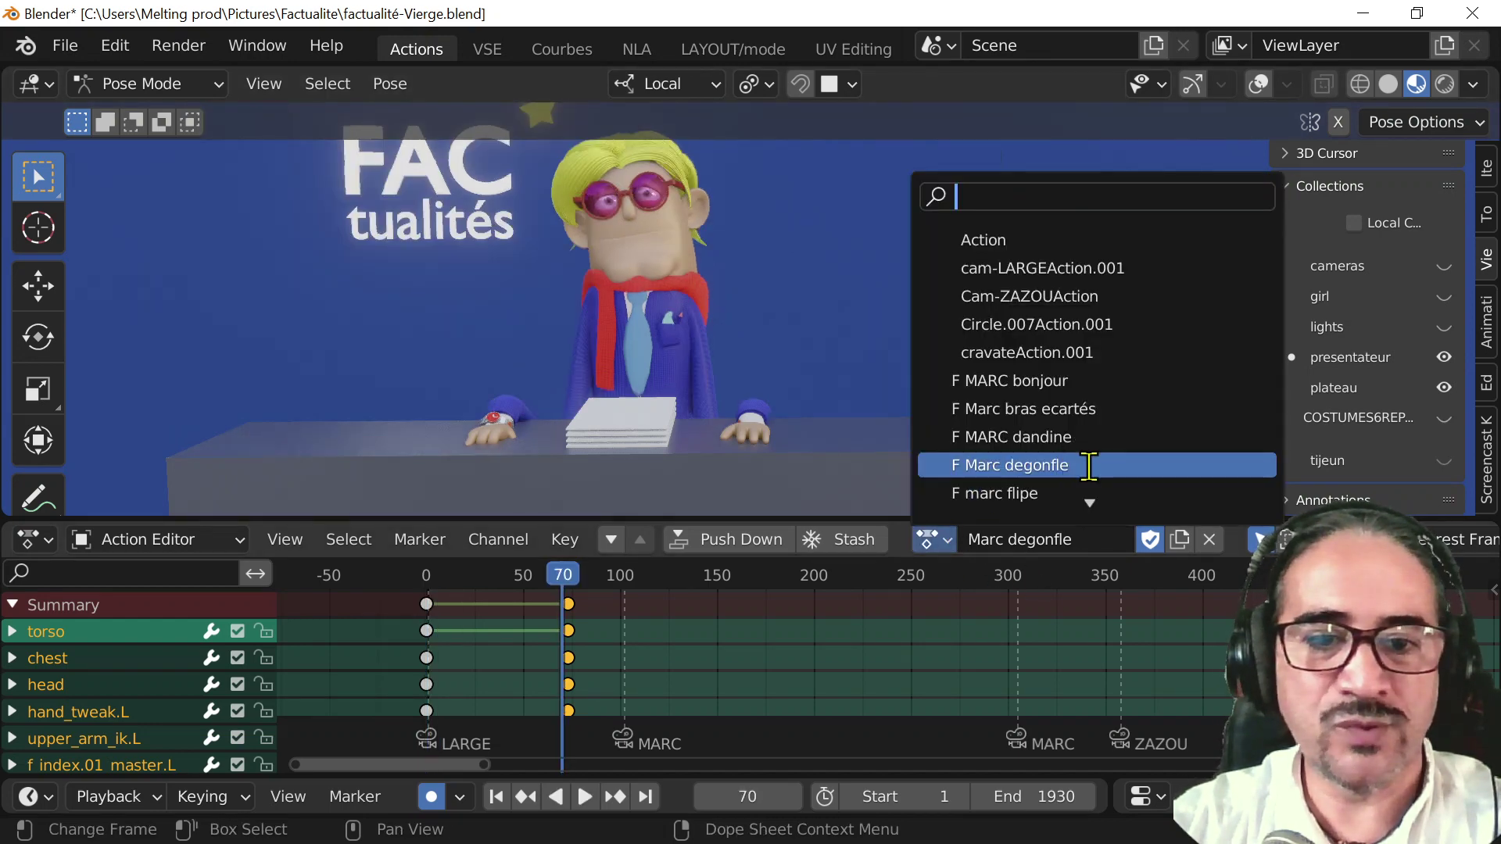
pyautogui.scroll(-1, 1078, 489)
pyautogui.click(1028, 469)
pyautogui.hotkey('shift', 'Left')
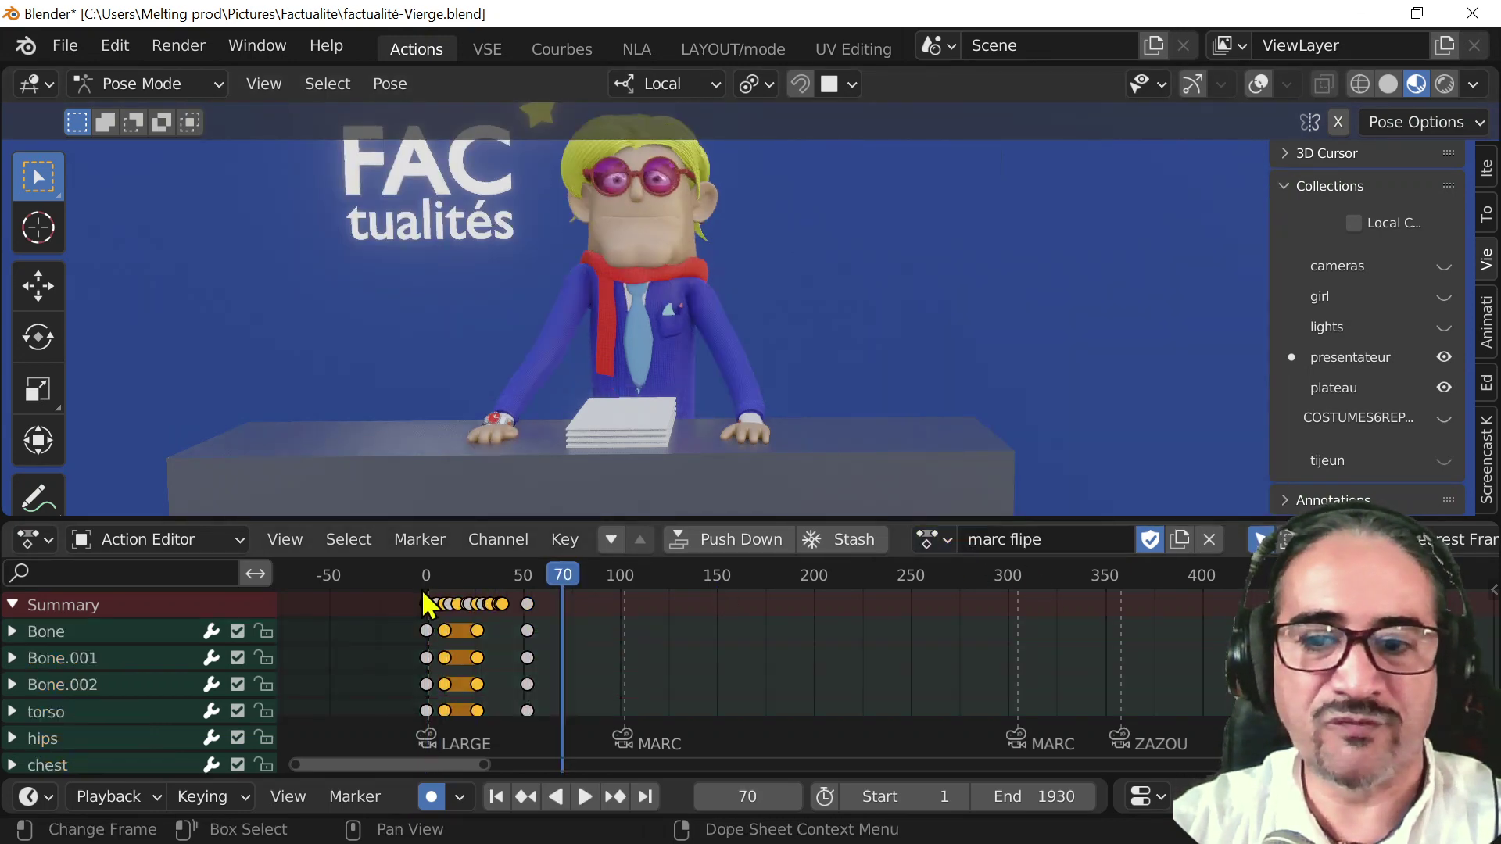
pyautogui.press('space')
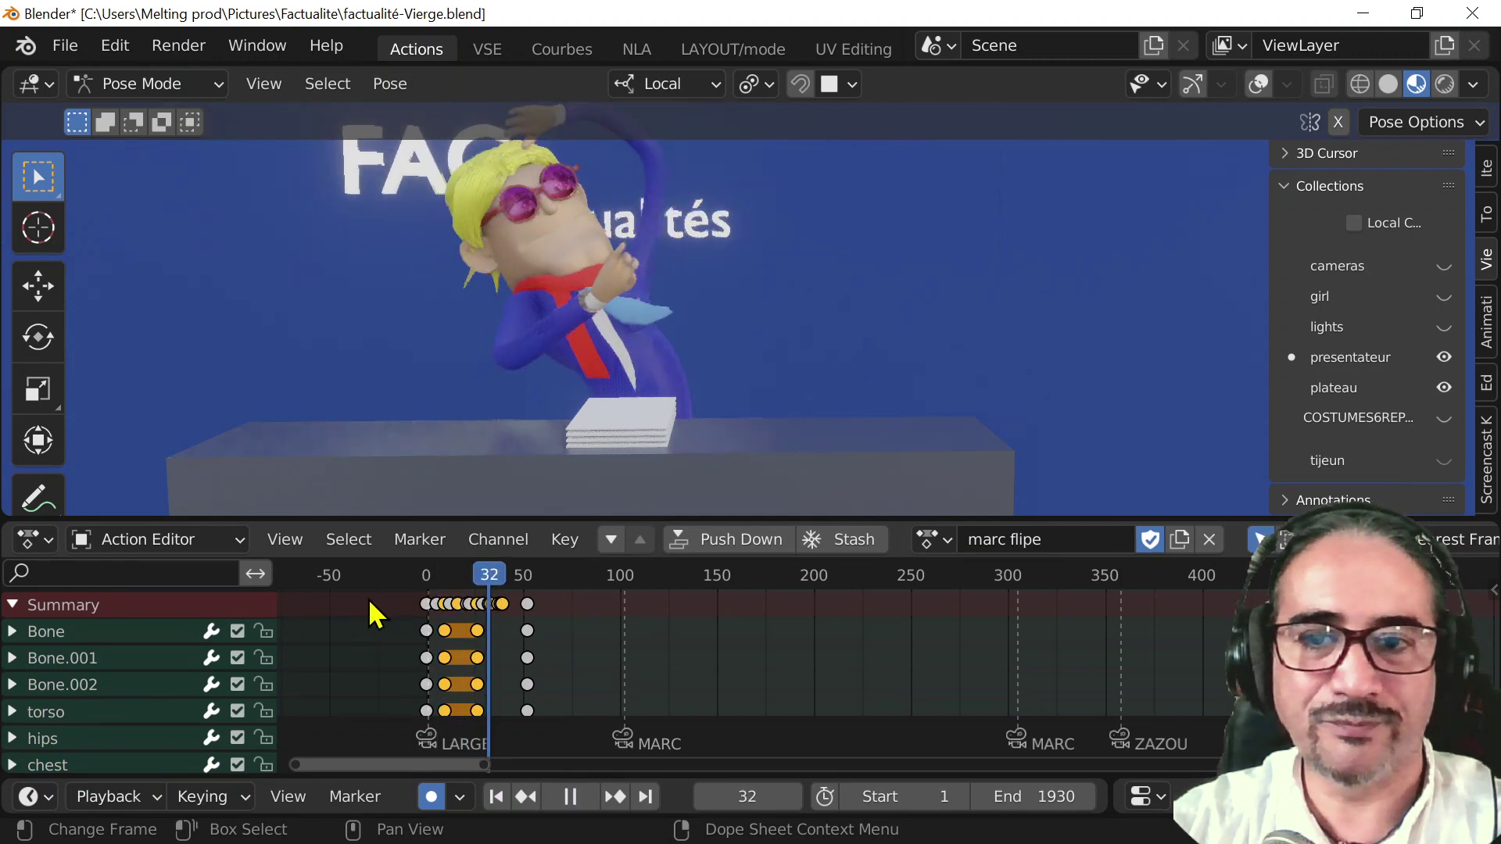
pyautogui.hotkey('shift', 'Left')
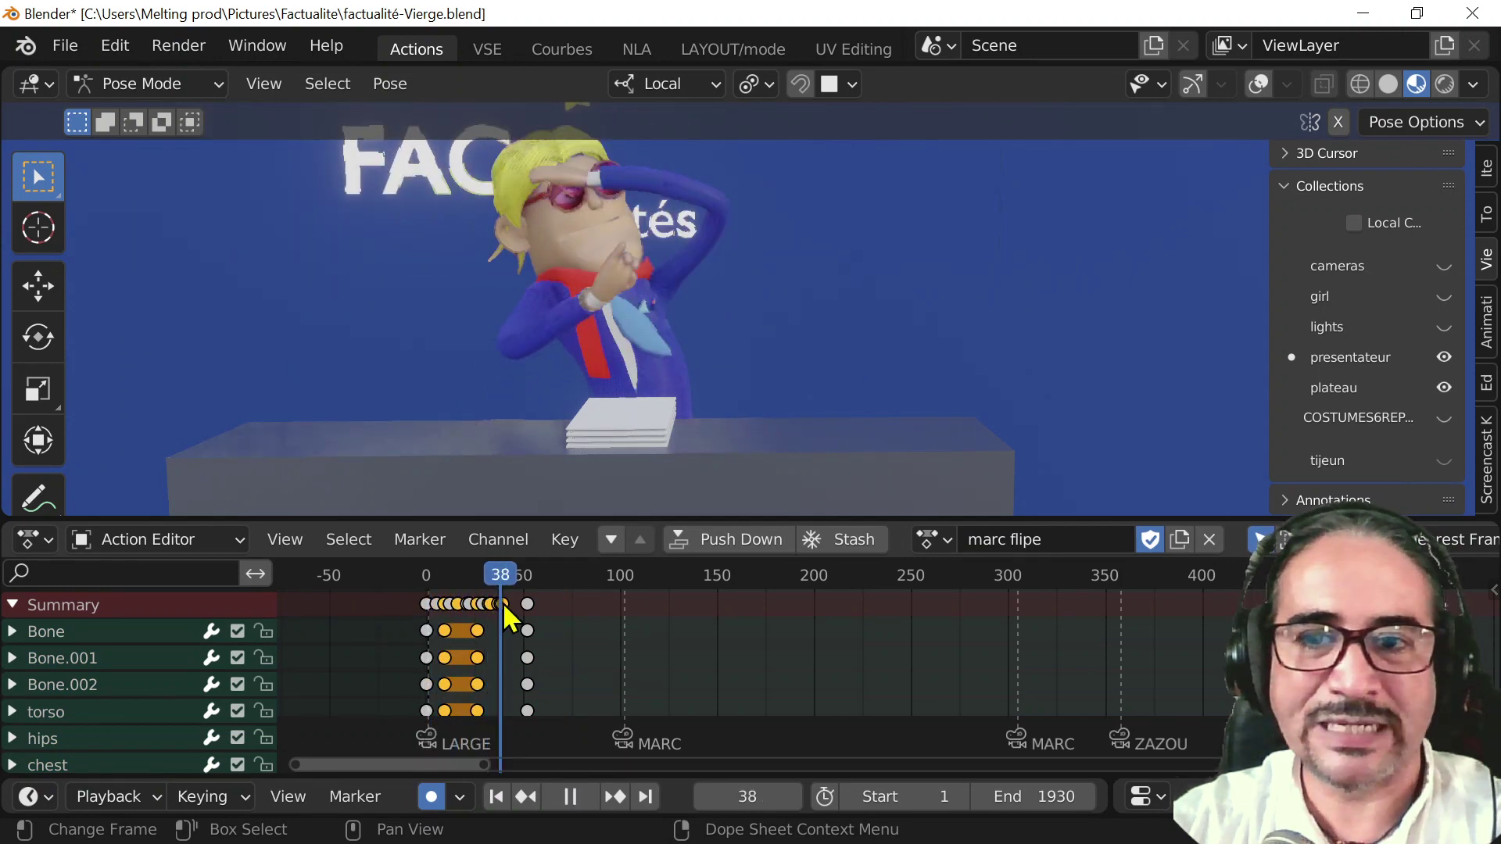
pyautogui.press('space')
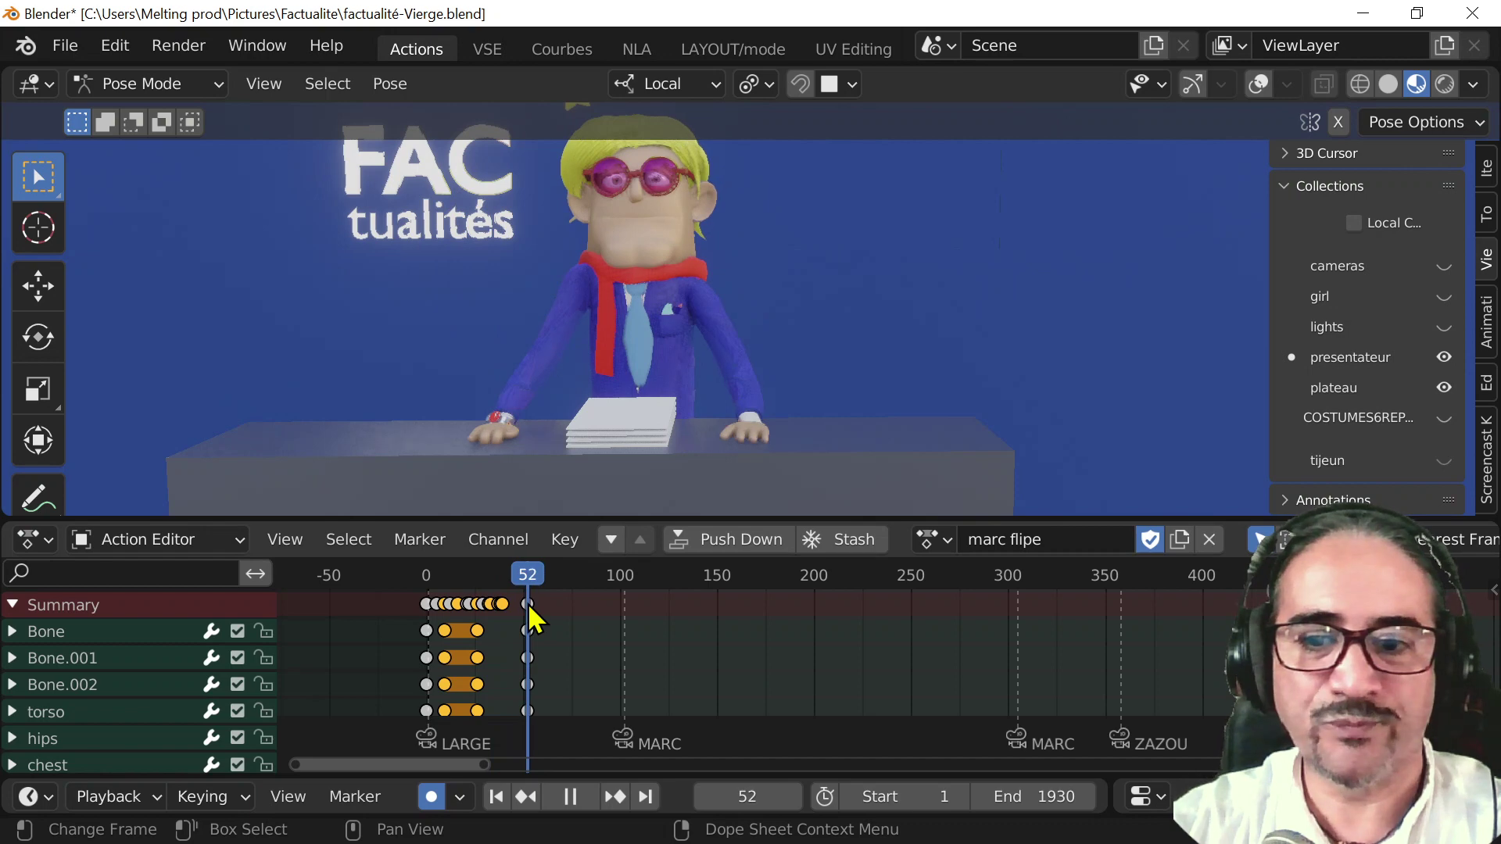
pyautogui.click(934, 539)
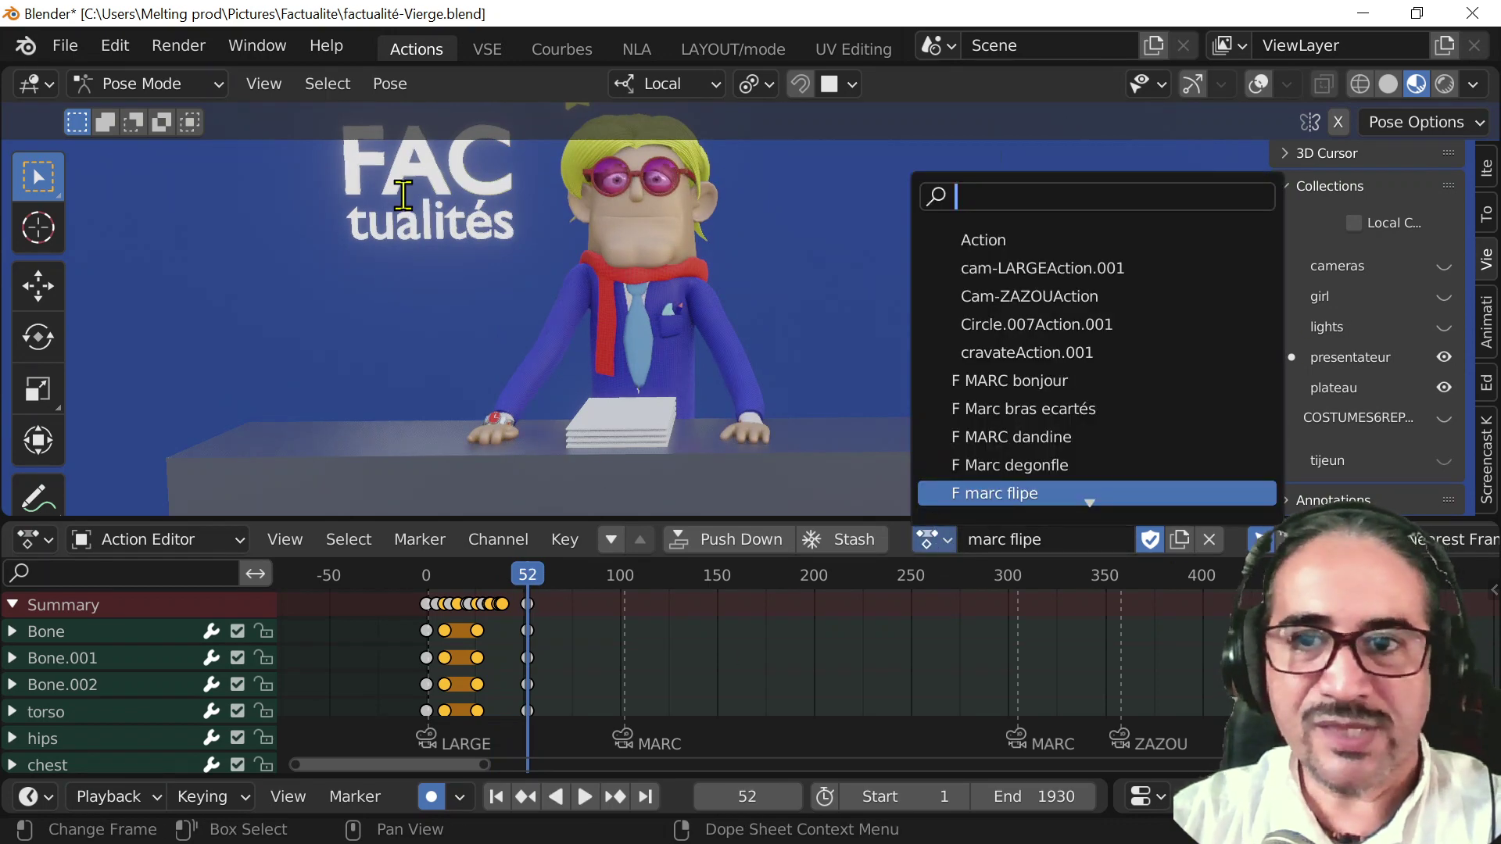
pyautogui.click(479, 48)
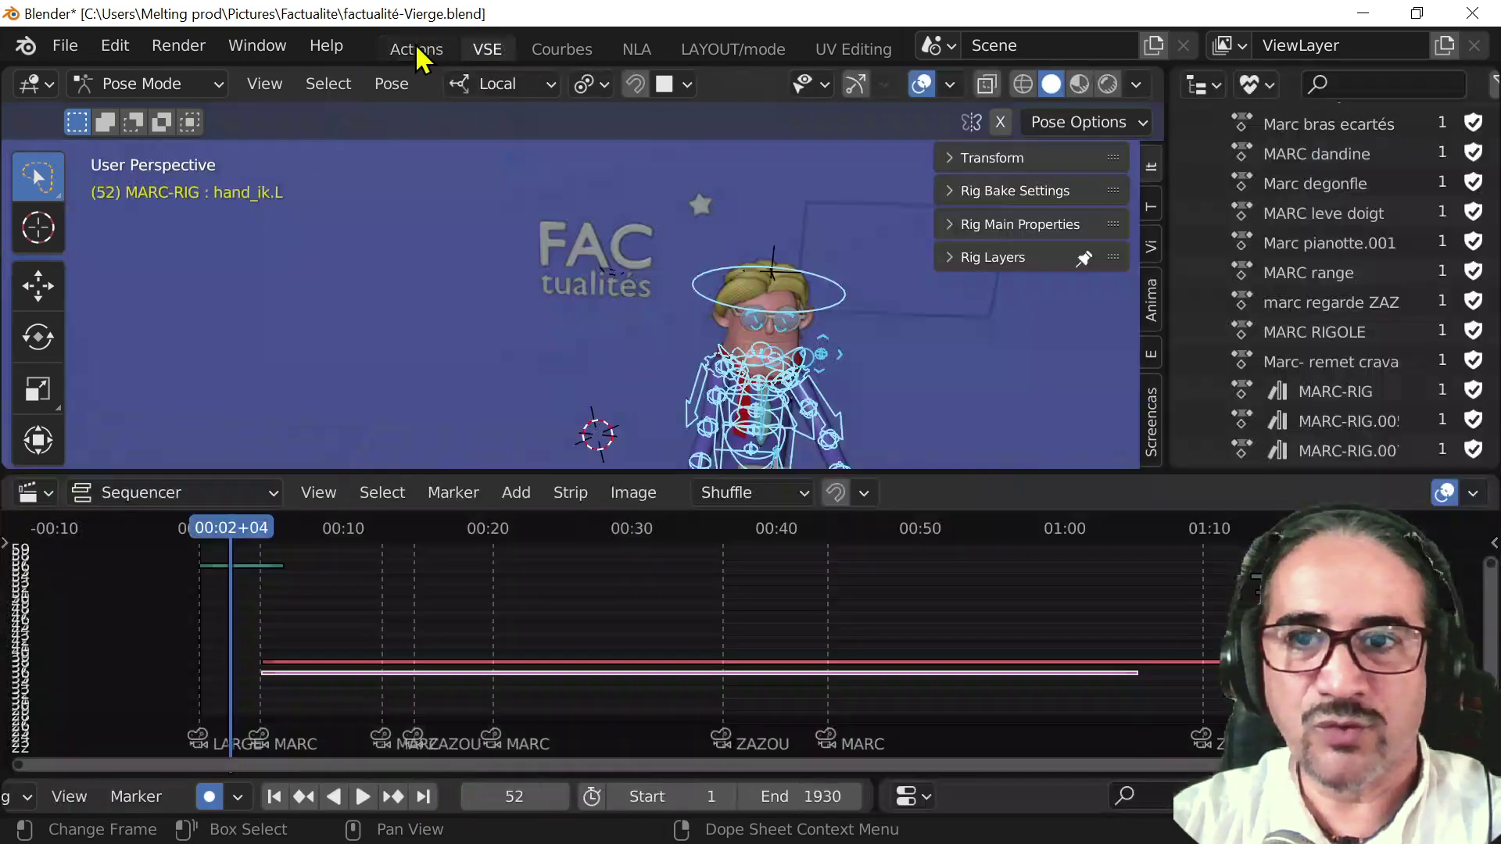
pyautogui.click(418, 50)
pyautogui.click(488, 50)
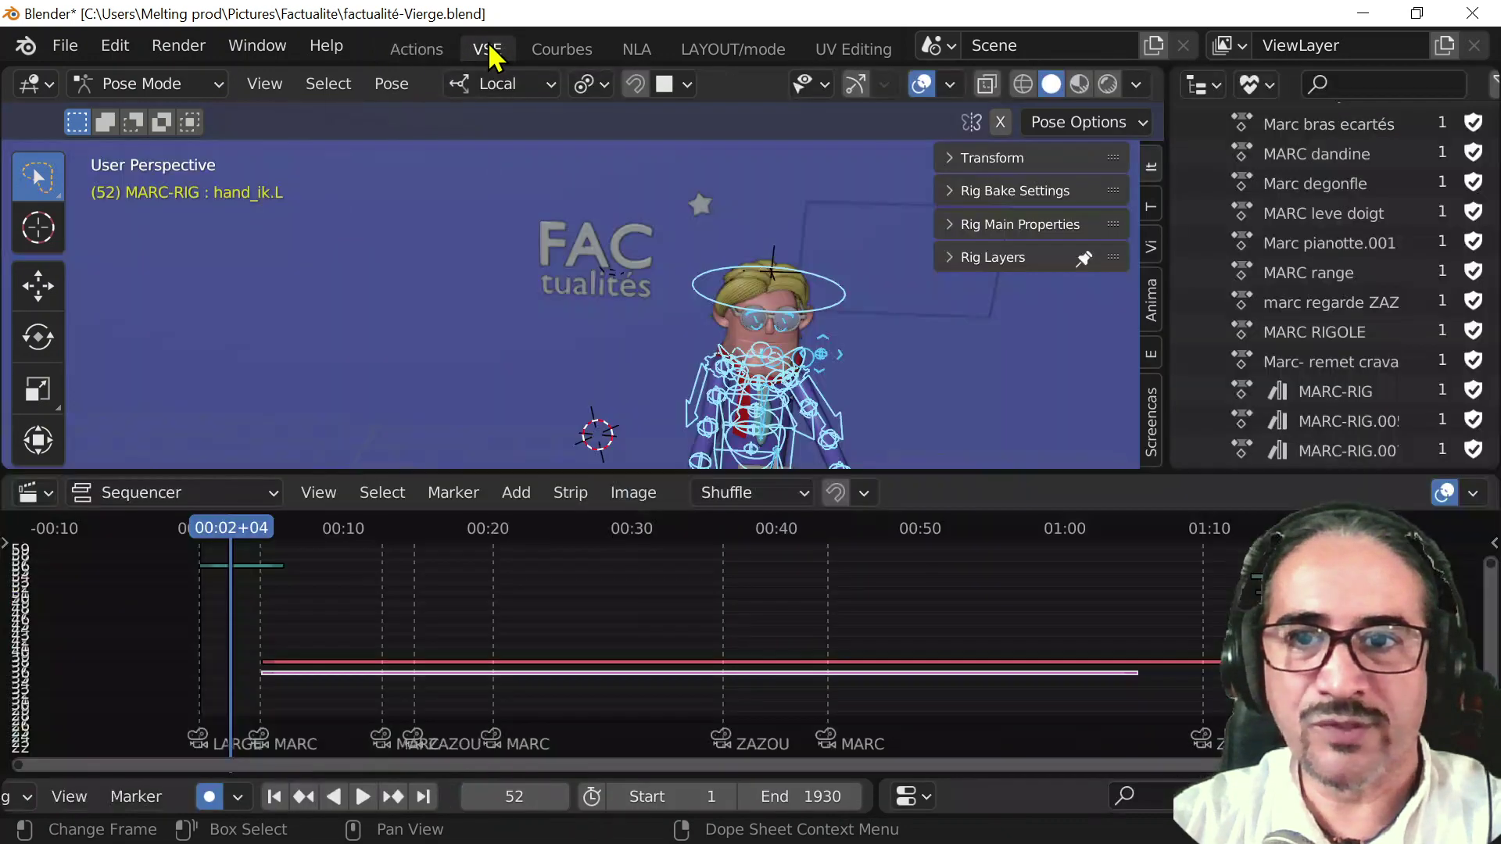
pyautogui.click(418, 50)
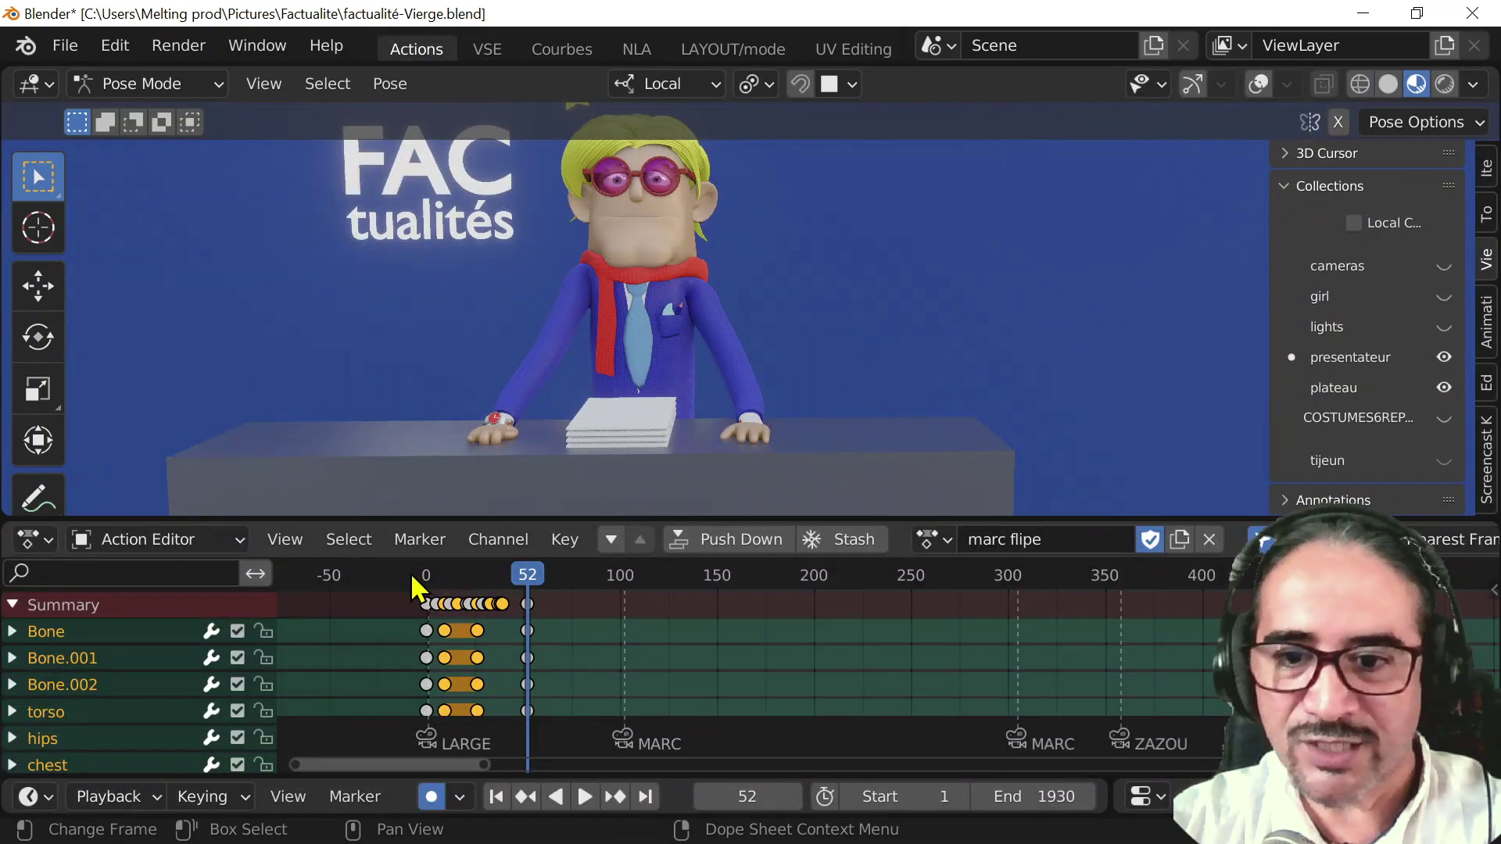
# - Scrub past the end of the marc flipe action, unlink it from the rig, and return to frame 0
pyautogui.moveTo(400, 596); pyautogui.dragTo(802, 576)
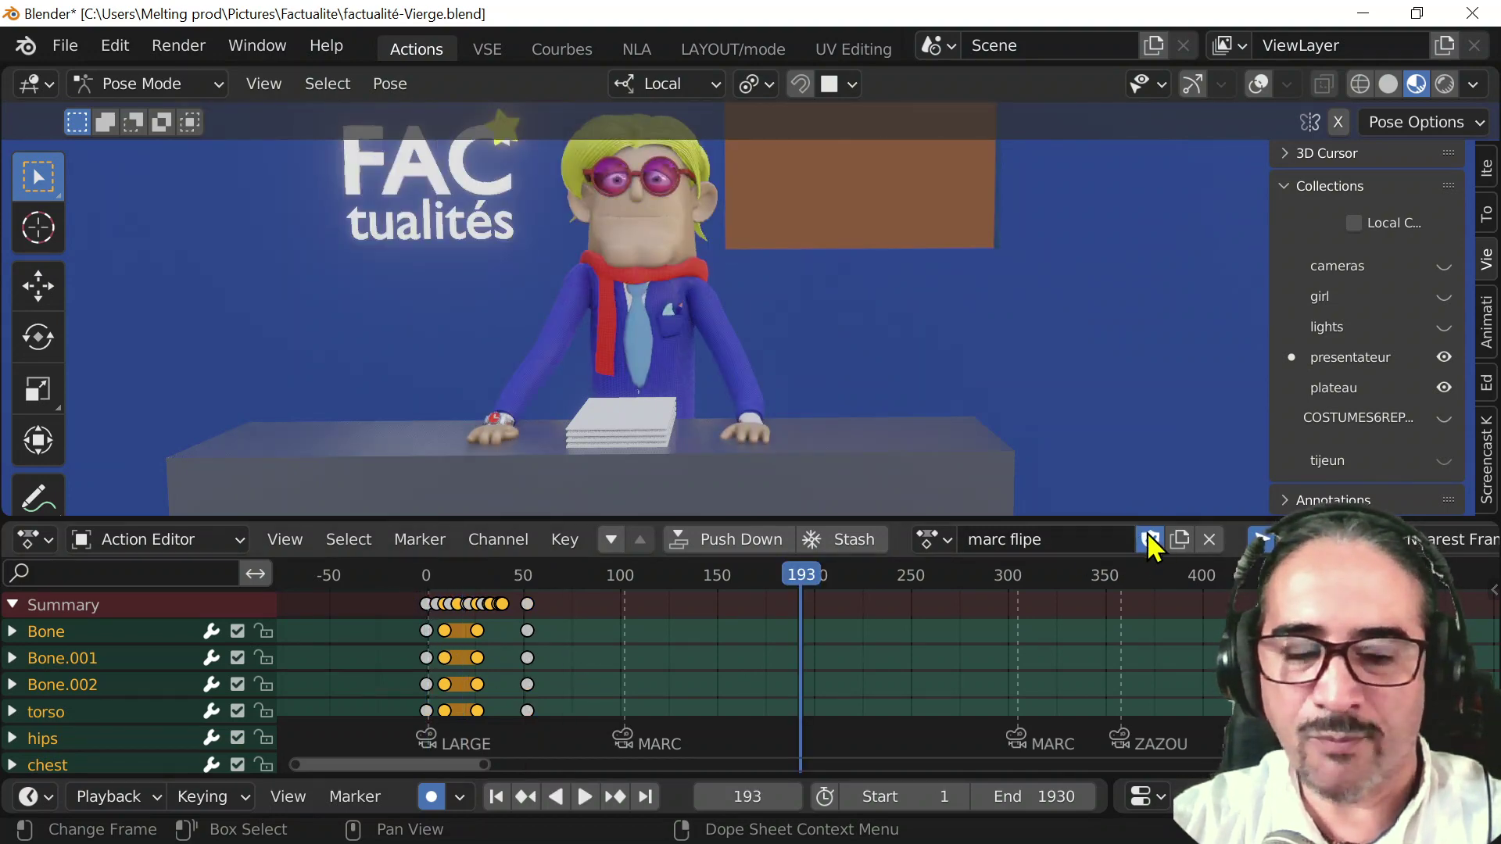
pyautogui.click(1209, 539)
pyautogui.hotkey('shift', 'Left')
pyautogui.press('space')
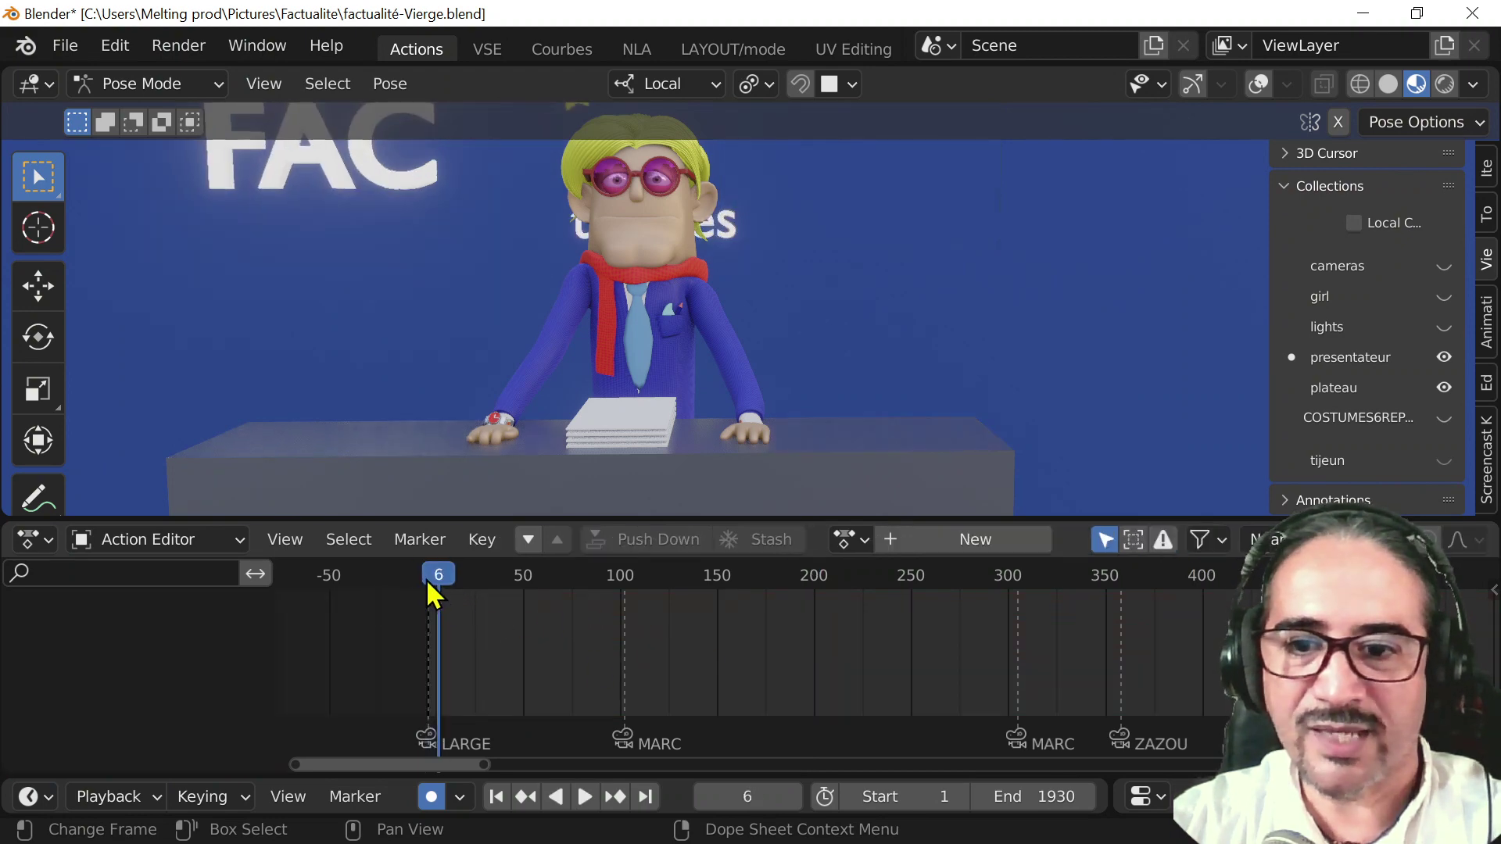
pyautogui.press('Escape')
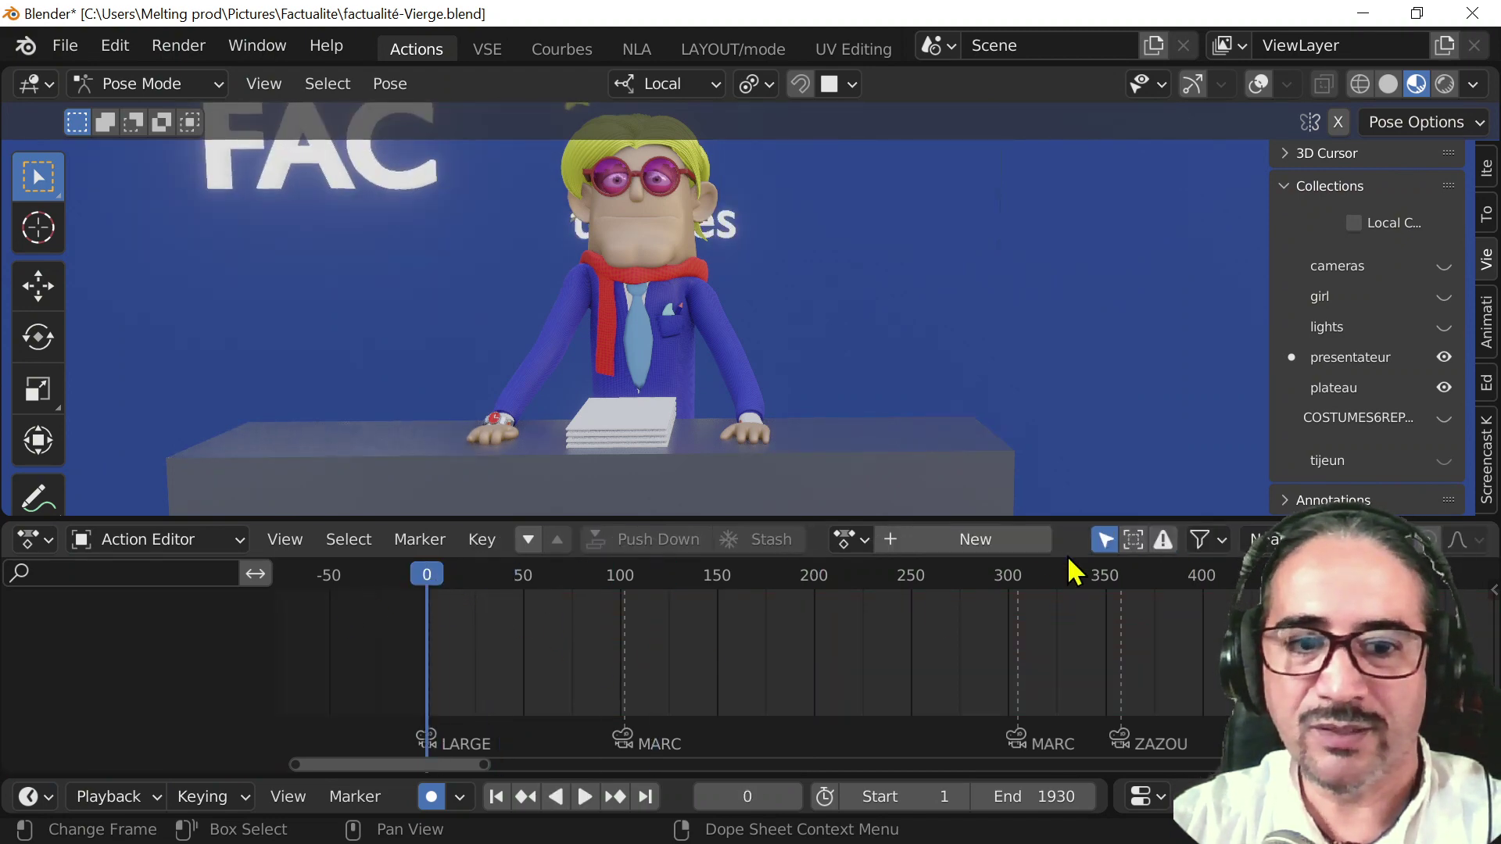
# - Assign the MARC range action to preview it on the rig from frame 0, and unlink it again
pyautogui.click(864, 540)
pyautogui.scroll(-4, 954, 469)
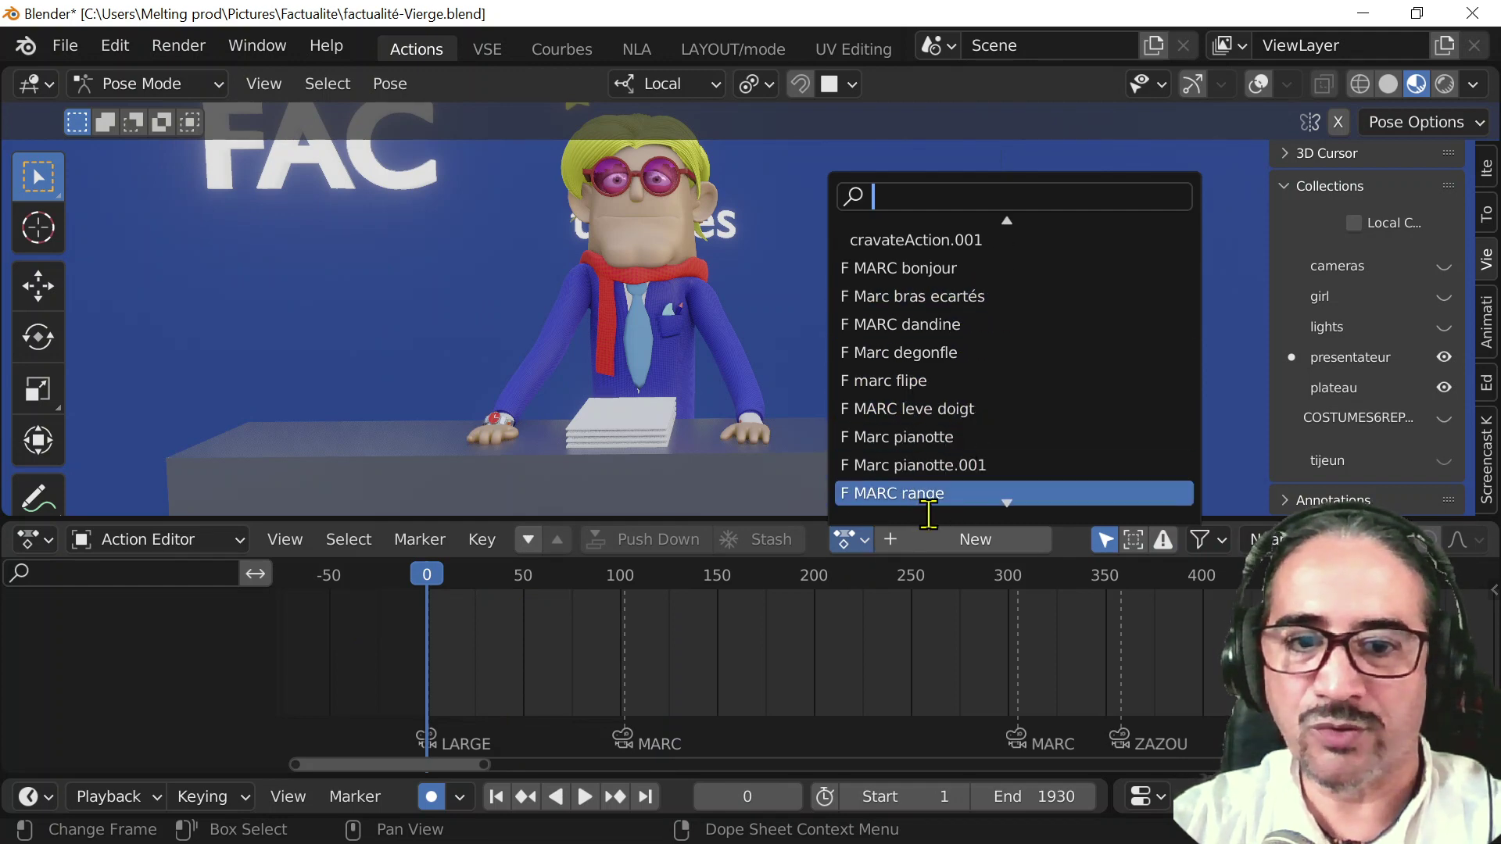
pyautogui.click(915, 494)
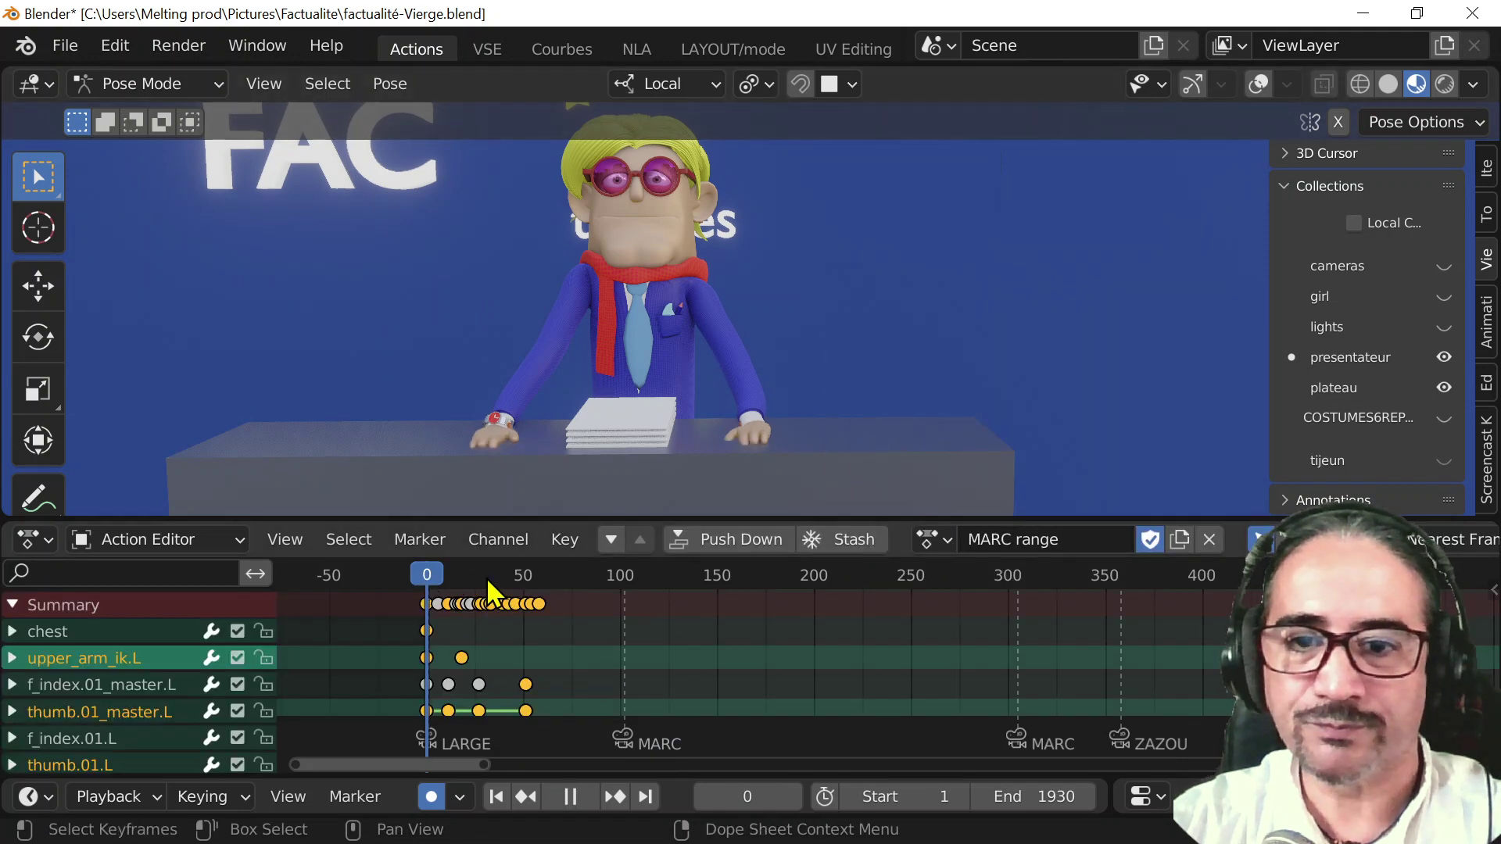
pyautogui.moveTo(487, 576); pyautogui.dragTo(526, 579)
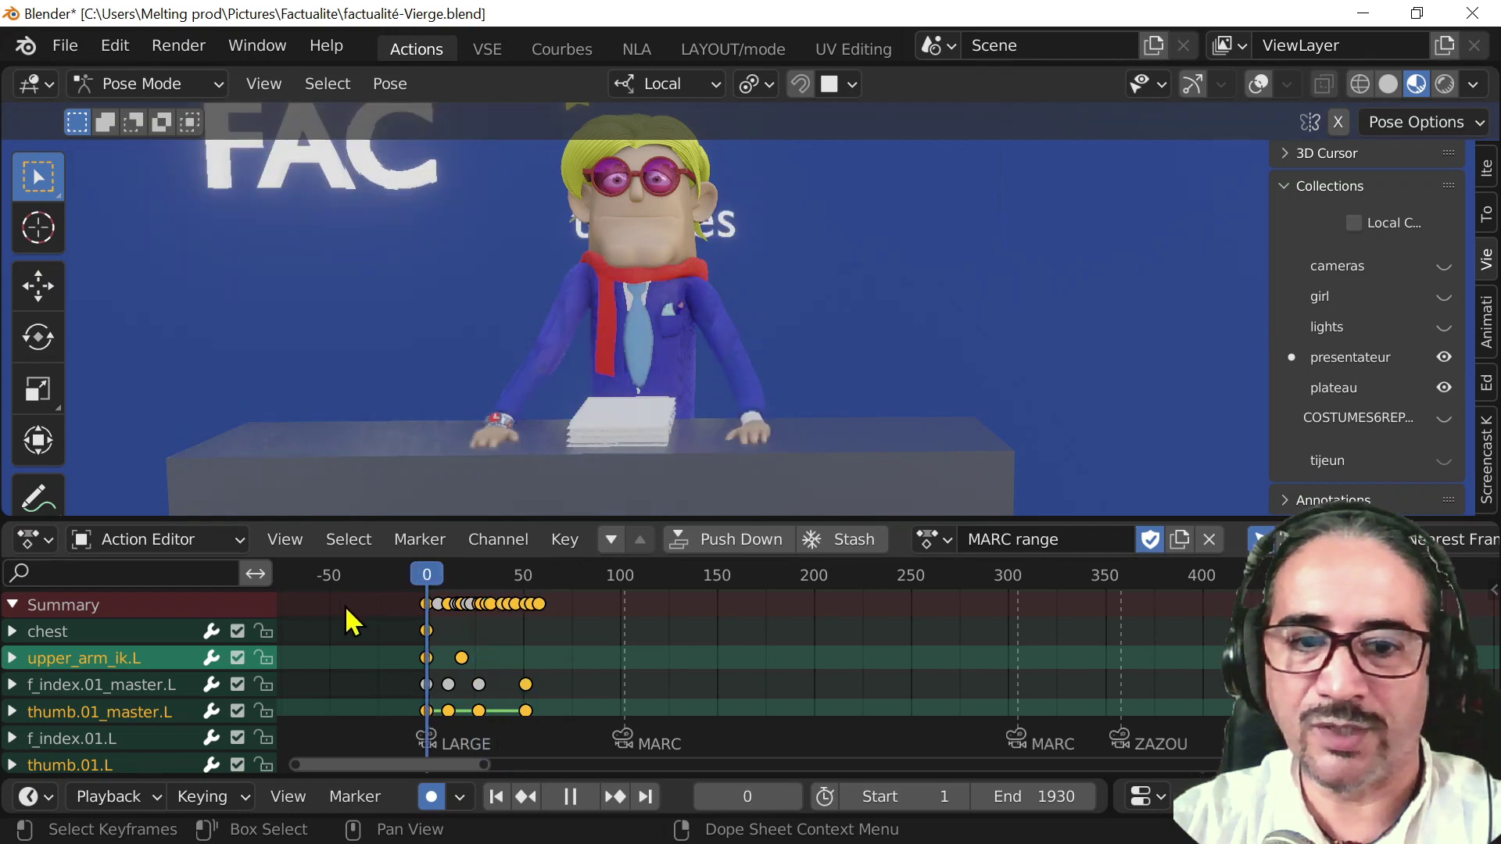
pyautogui.click(948, 539)
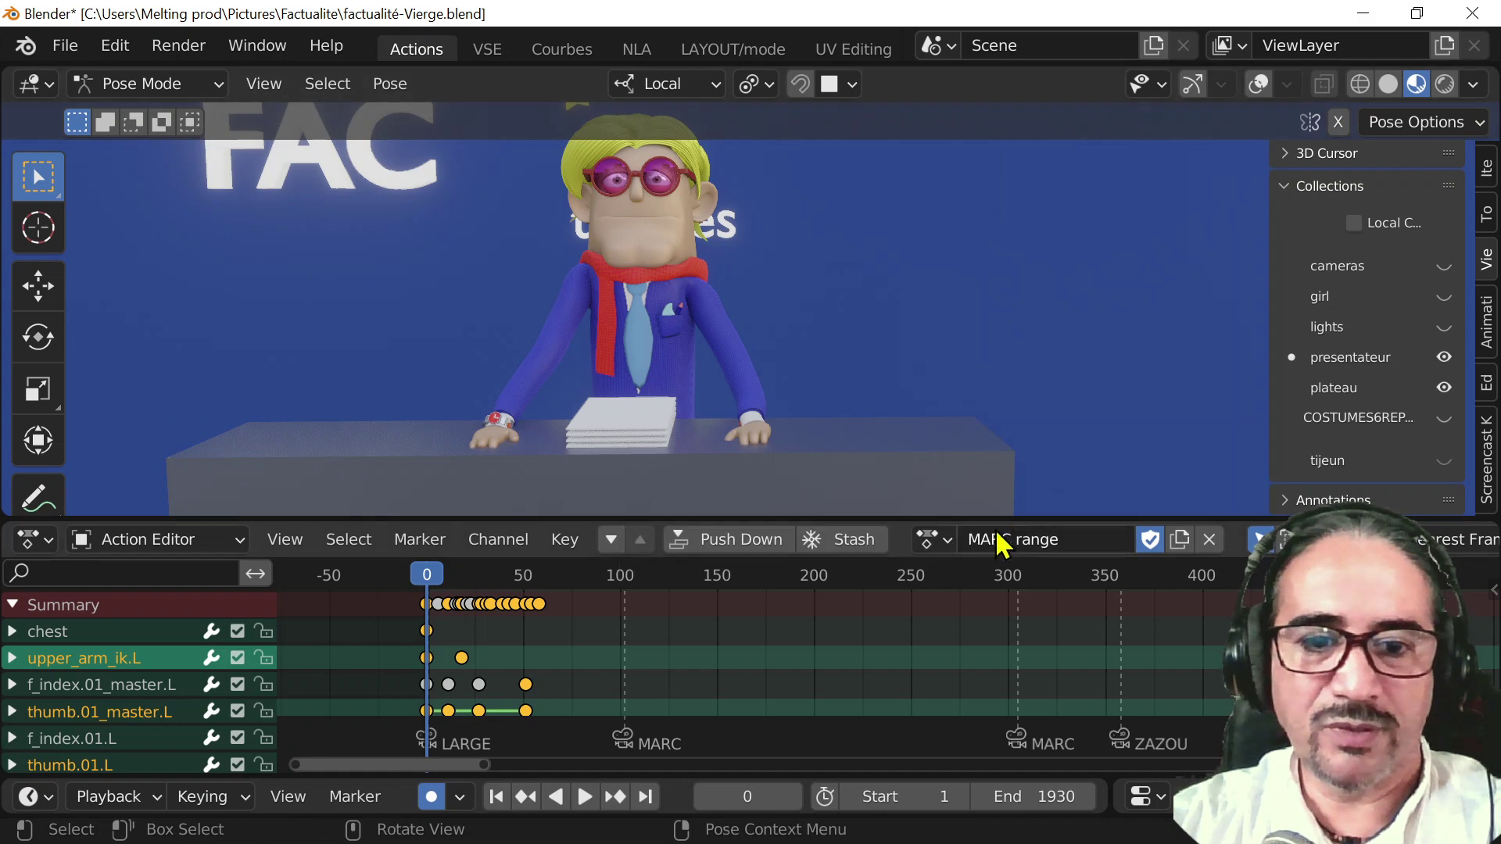
pyautogui.click(1213, 543)
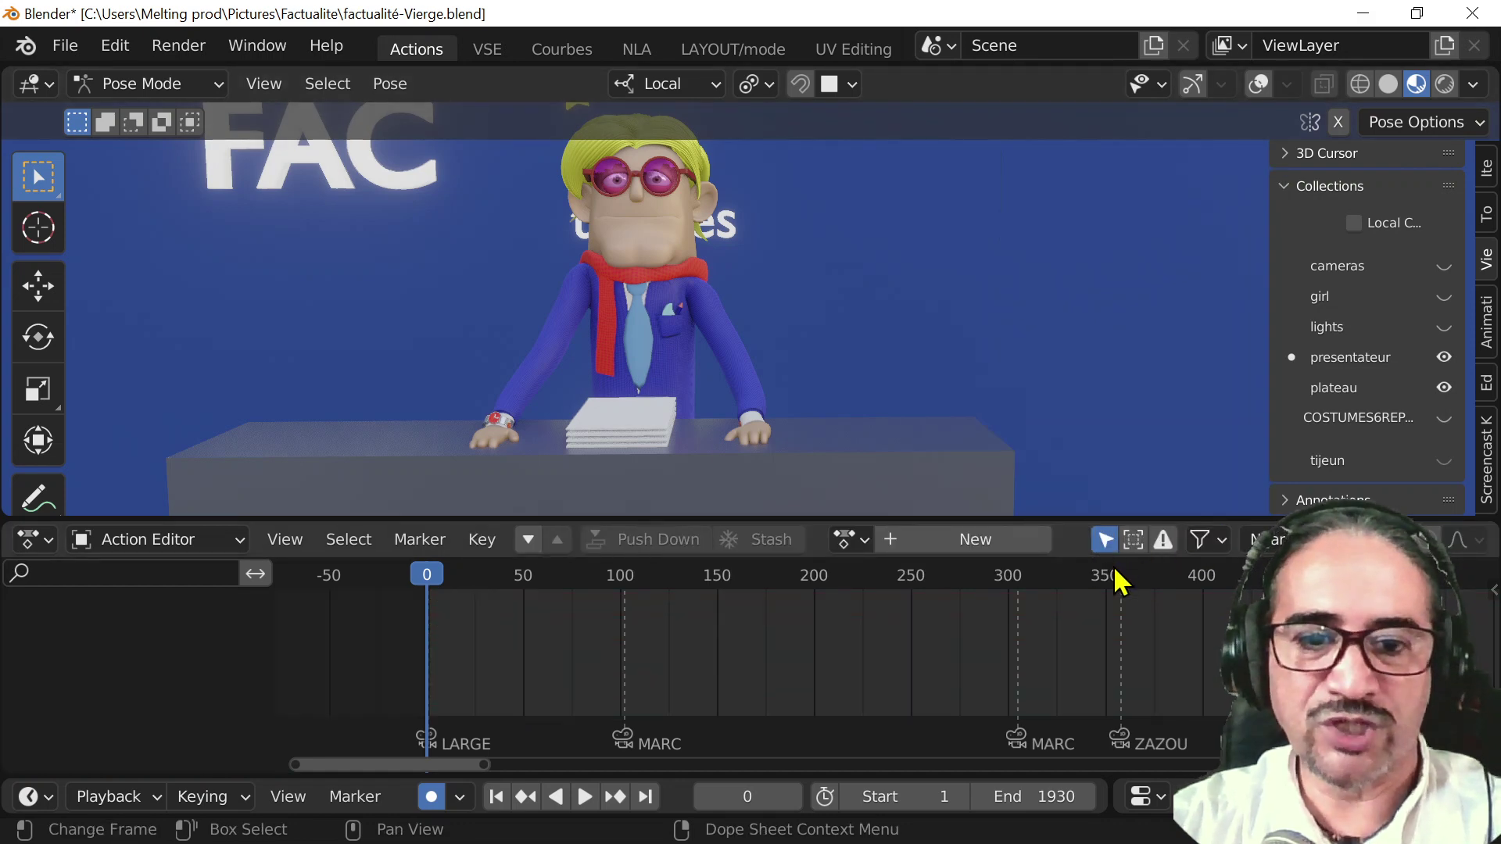
# - Switch to the VSE workspace and select the strip in channel 38 of the sequencer
pyautogui.click(486, 49)
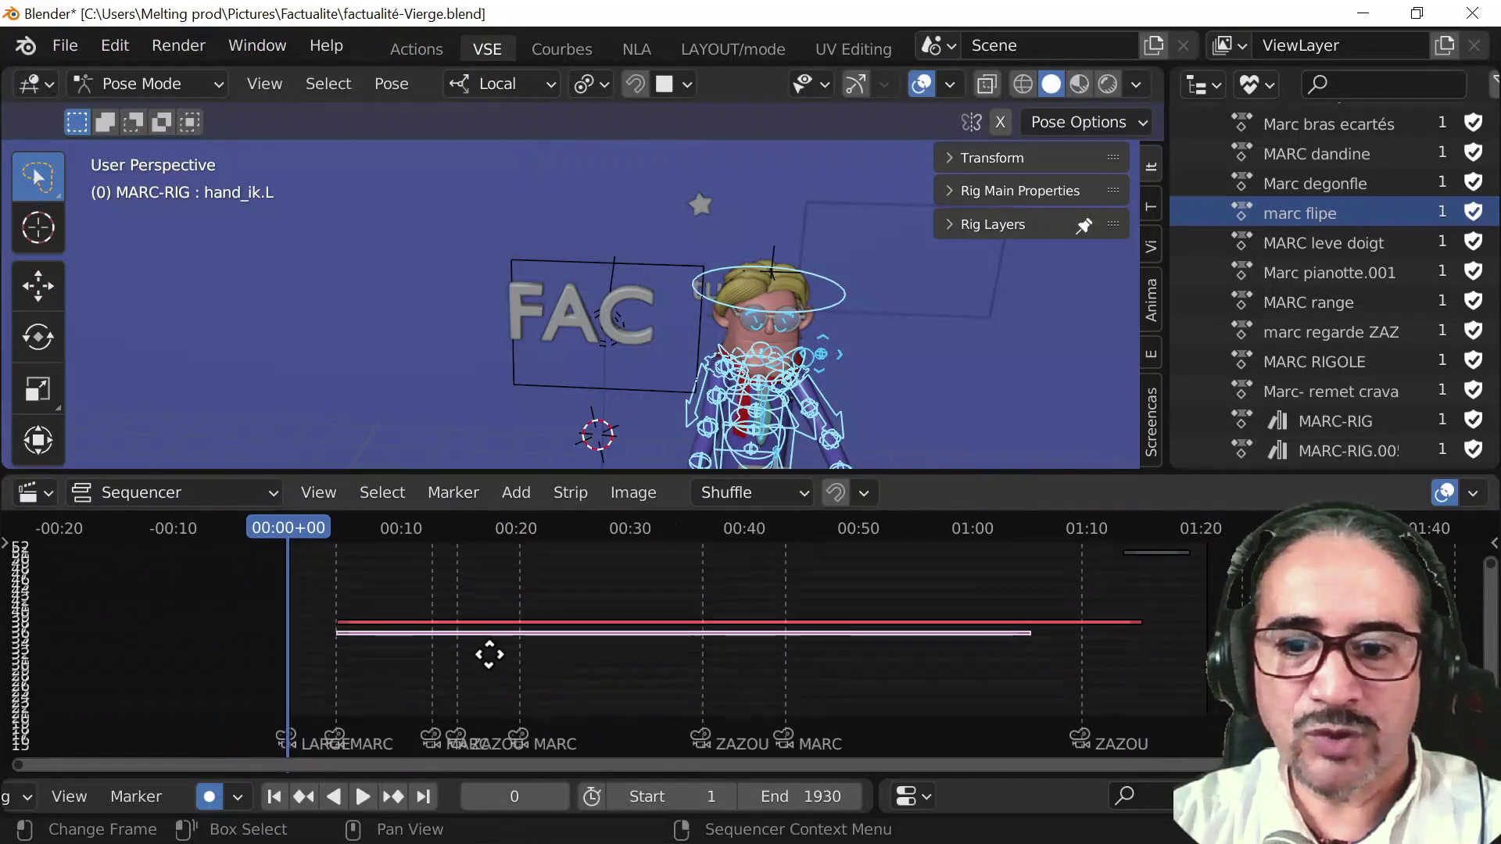
pyautogui.keyDown('ctrl'); pyautogui.moveTo(489, 654); pyautogui.dragTo(569, 679, button='middle'); pyautogui.keyUp('ctrl')
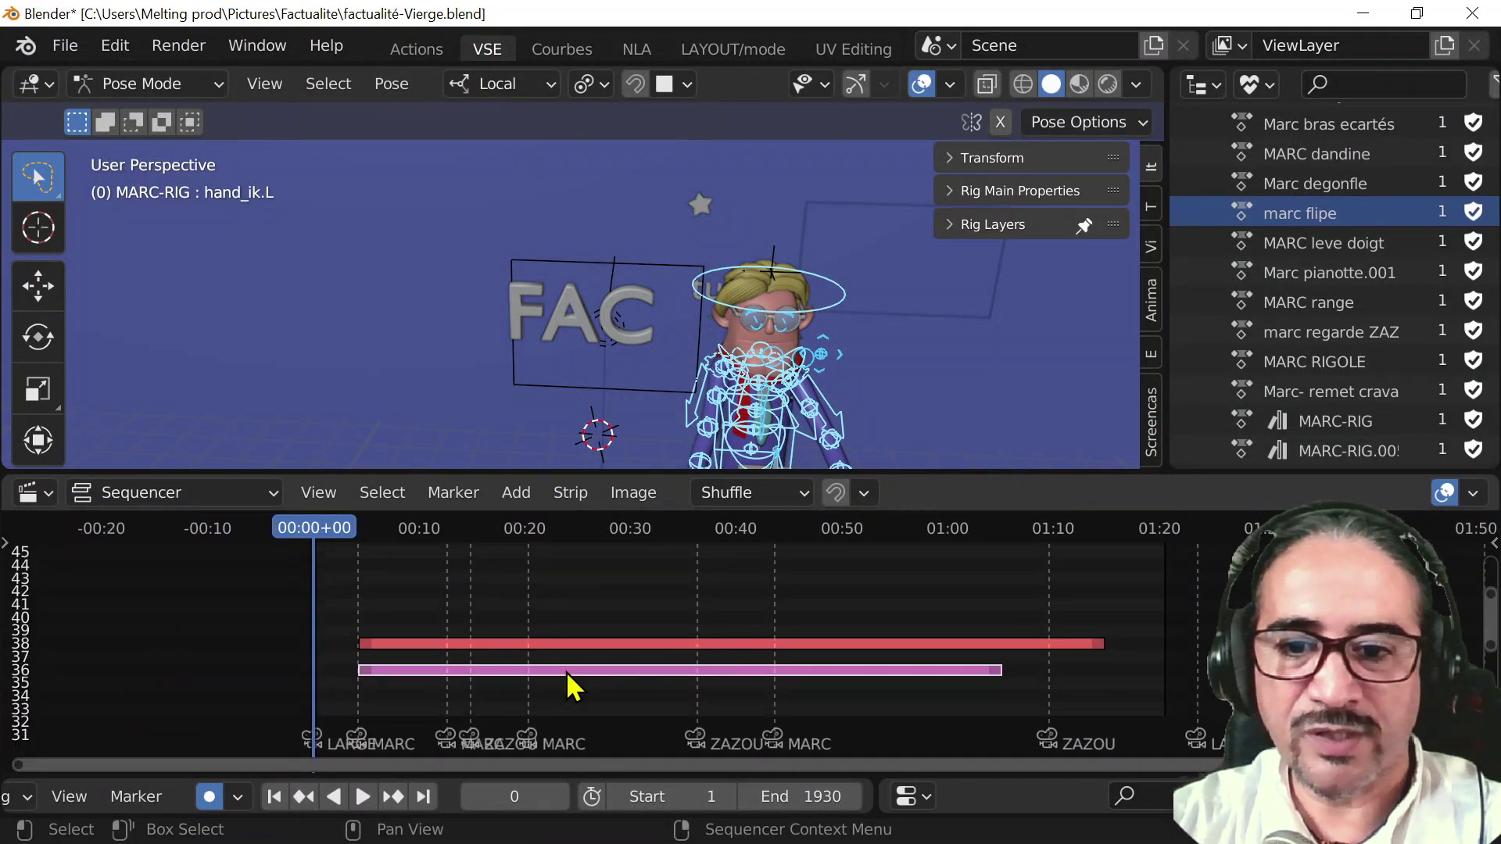
pyautogui.click(527, 645)
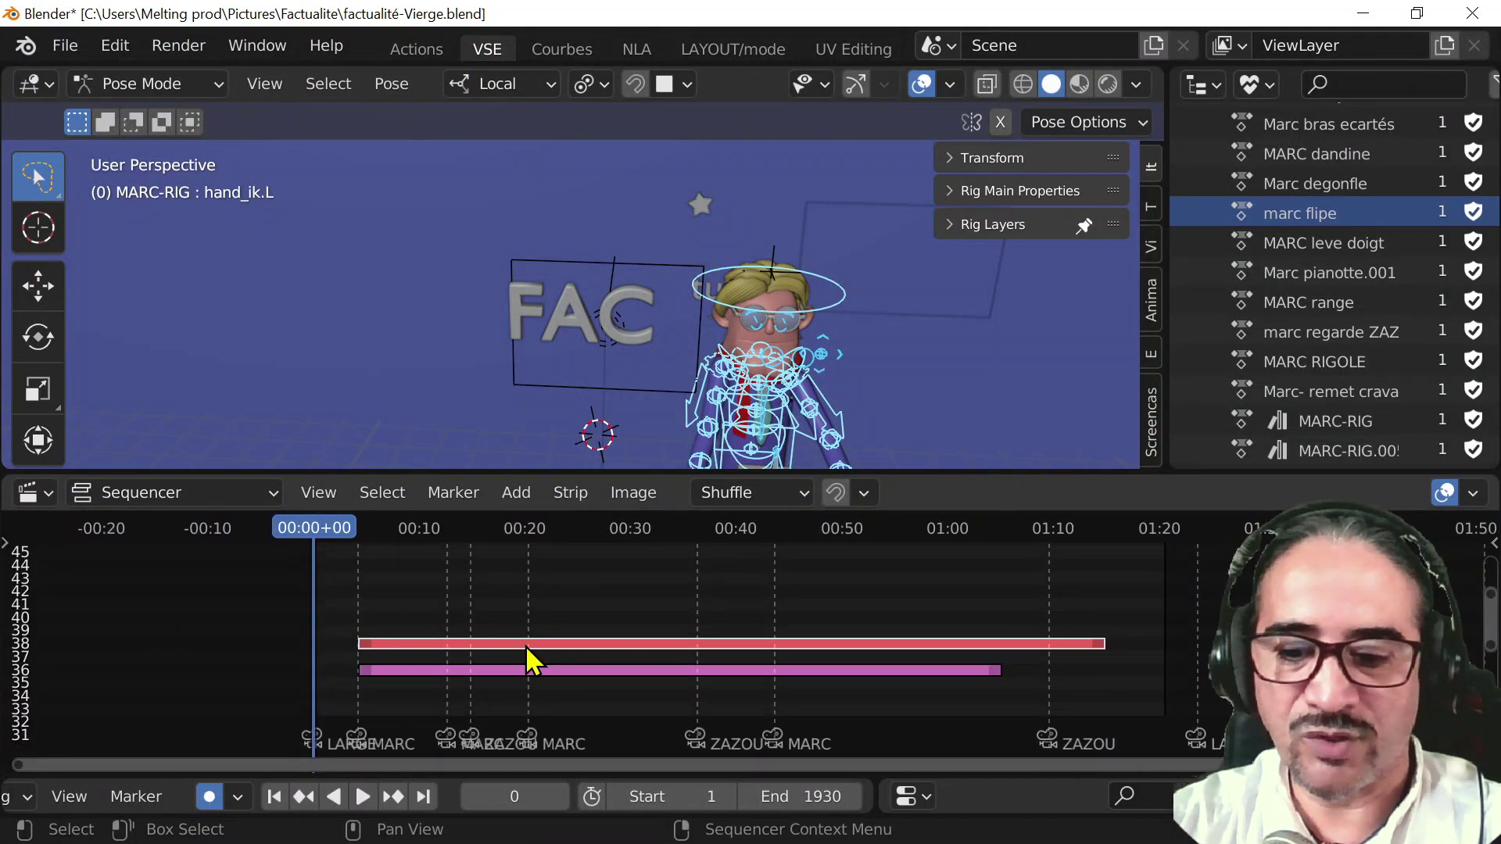
pyautogui.press('KP_Decimal')
# - Move the playhead to the first MARC camera marker at frame 101
pyautogui.moveTo(288, 620); pyautogui.dragTo(770, 636, button='middle')
pyautogui.scroll(11, 641, 618)
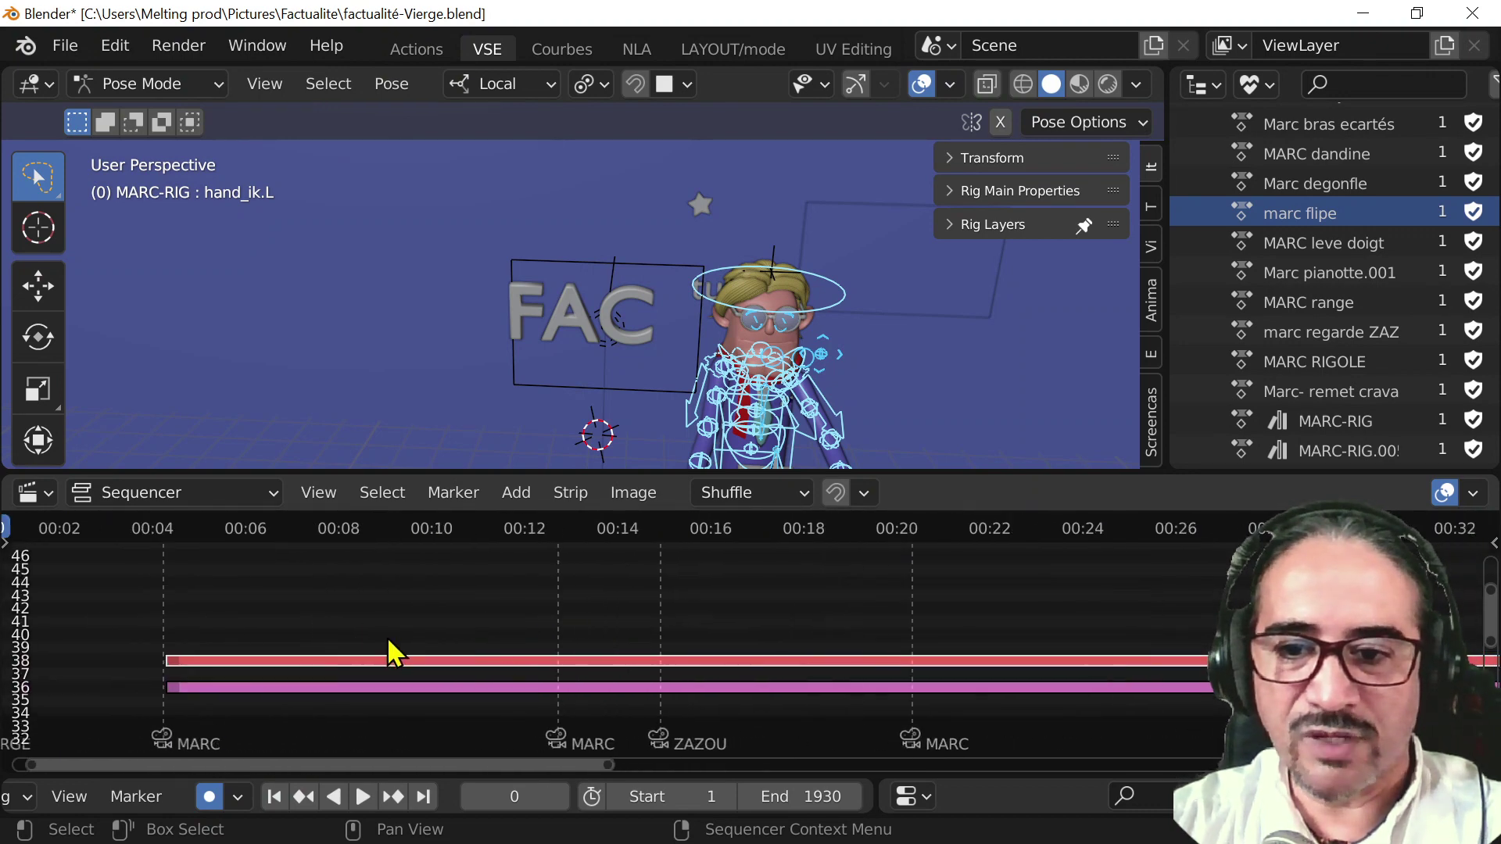
pyautogui.moveTo(380, 630); pyautogui.dragTo(750, 649, button='middle')
pyautogui.scroll(5, 741, 643)
pyautogui.keyDown('ctrl'); pyautogui.moveTo(428, 679); pyautogui.dragTo(501, 555, button='middle'); pyautogui.keyUp('ctrl')
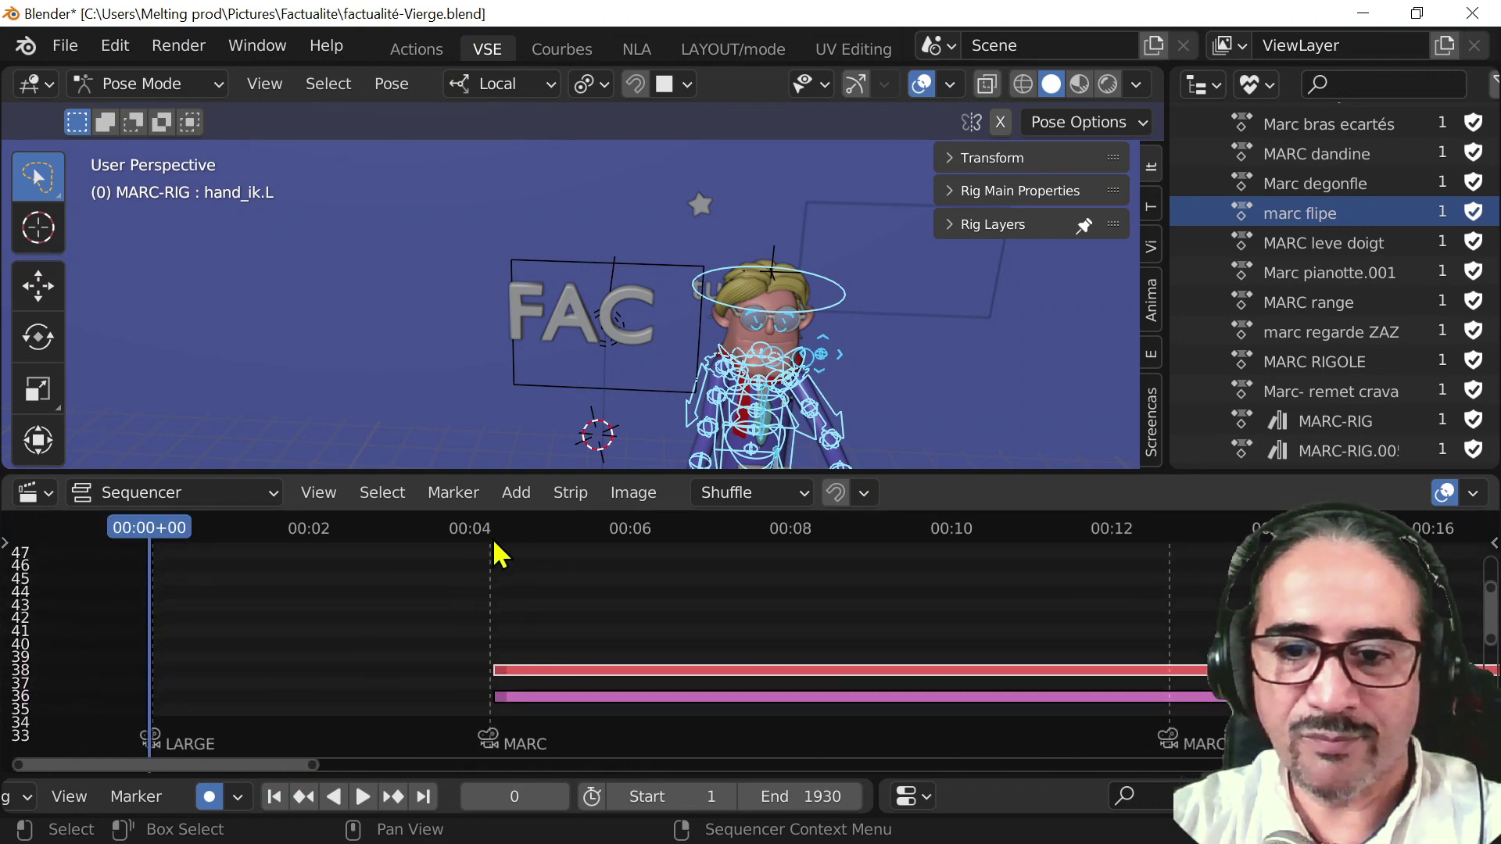
pyautogui.click(490, 536)
# - Look through the active camera and play the sequence from frame 0, stopping at frame 110
pyautogui.moveTo(560, 614); pyautogui.dragTo(597, 711, button='middle')
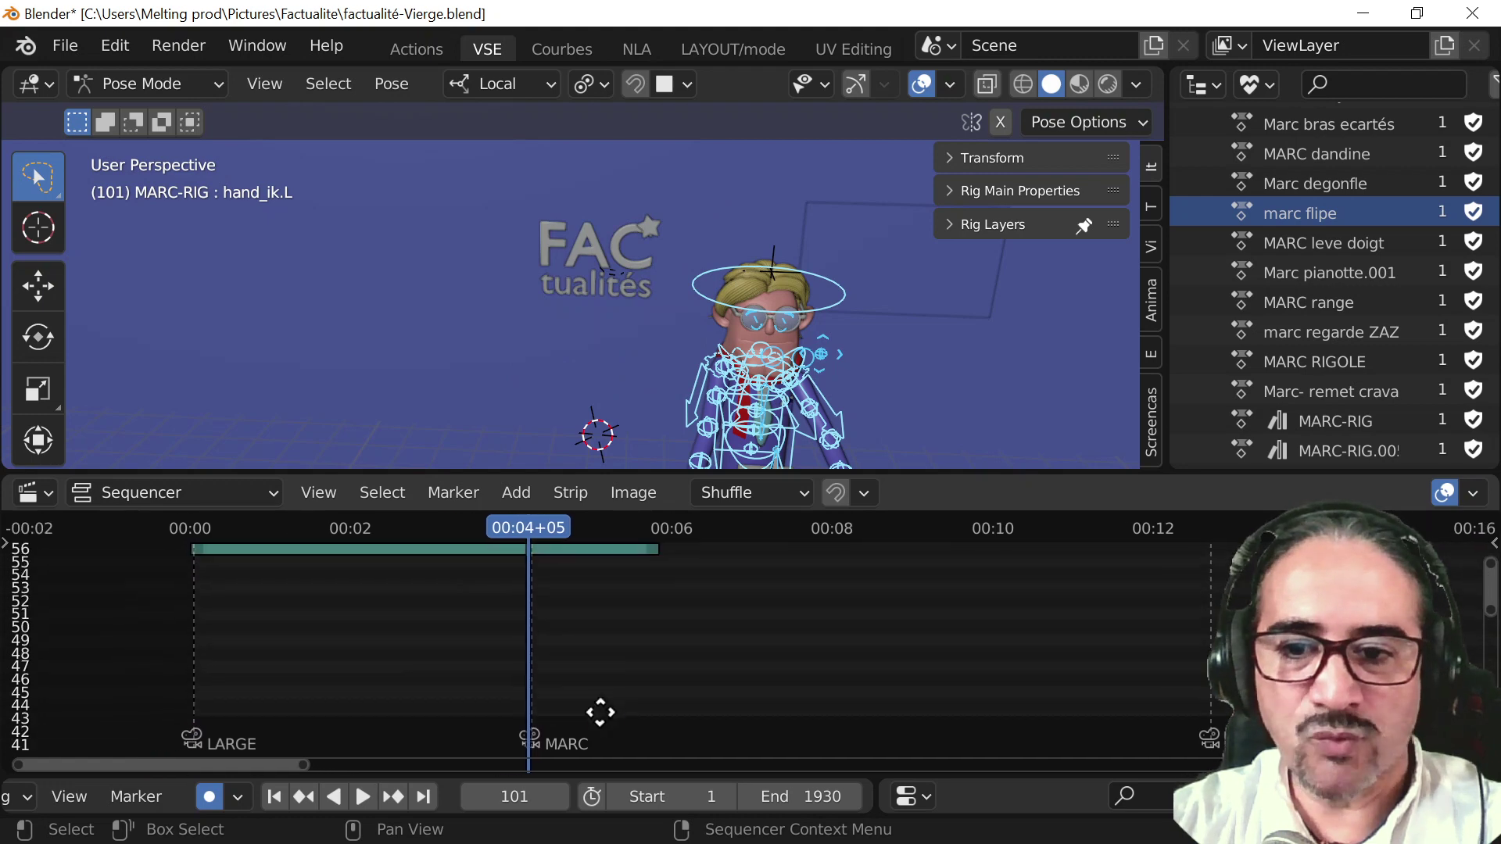
pyautogui.keyDown('ctrl'); pyautogui.moveTo(672, 604); pyautogui.dragTo(295, 598, button='middle'); pyautogui.keyUp('ctrl')
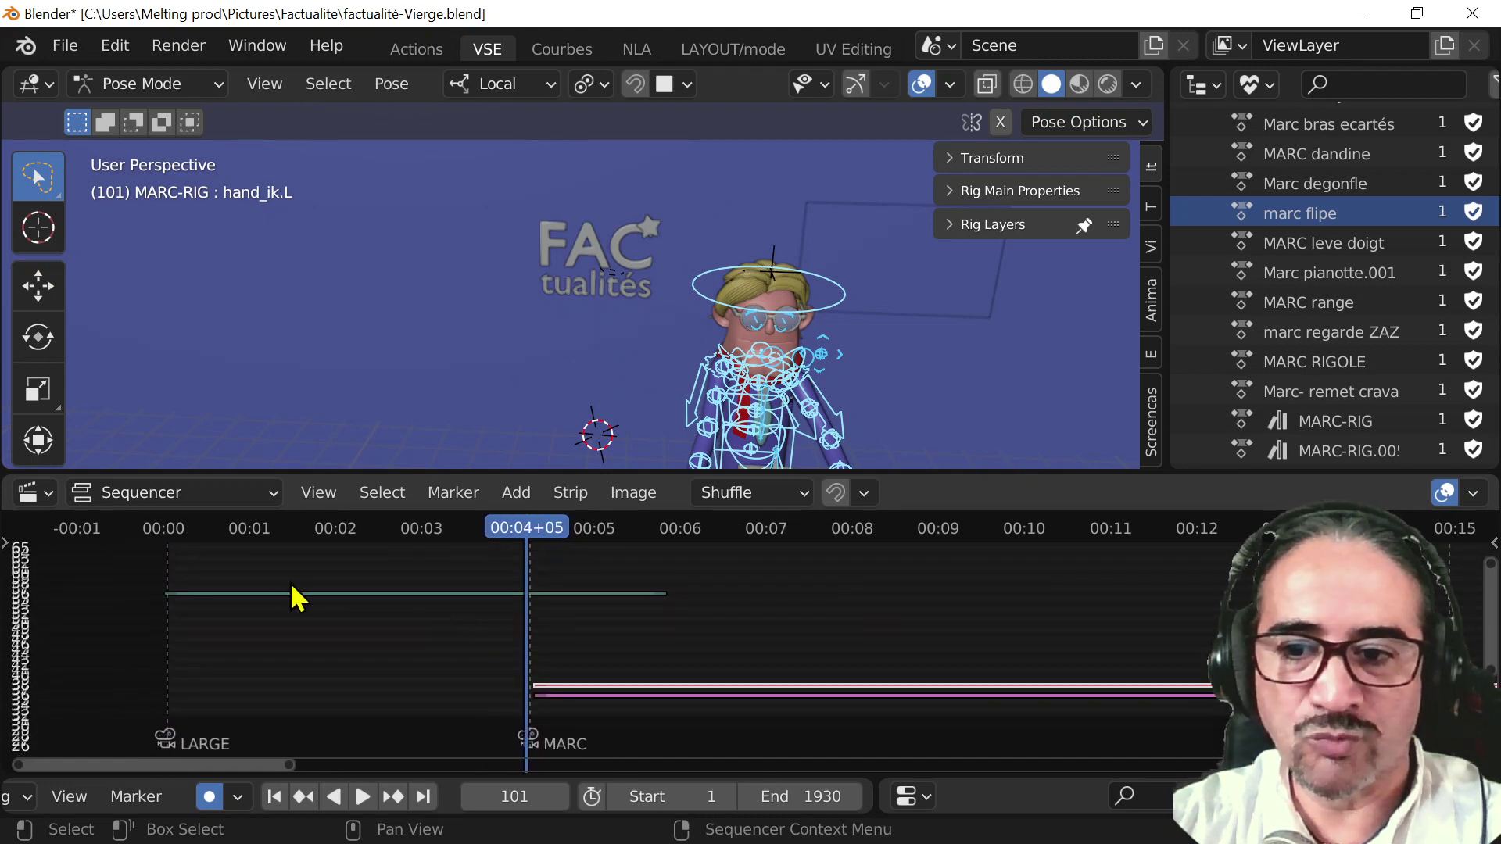
pyautogui.click(156, 535)
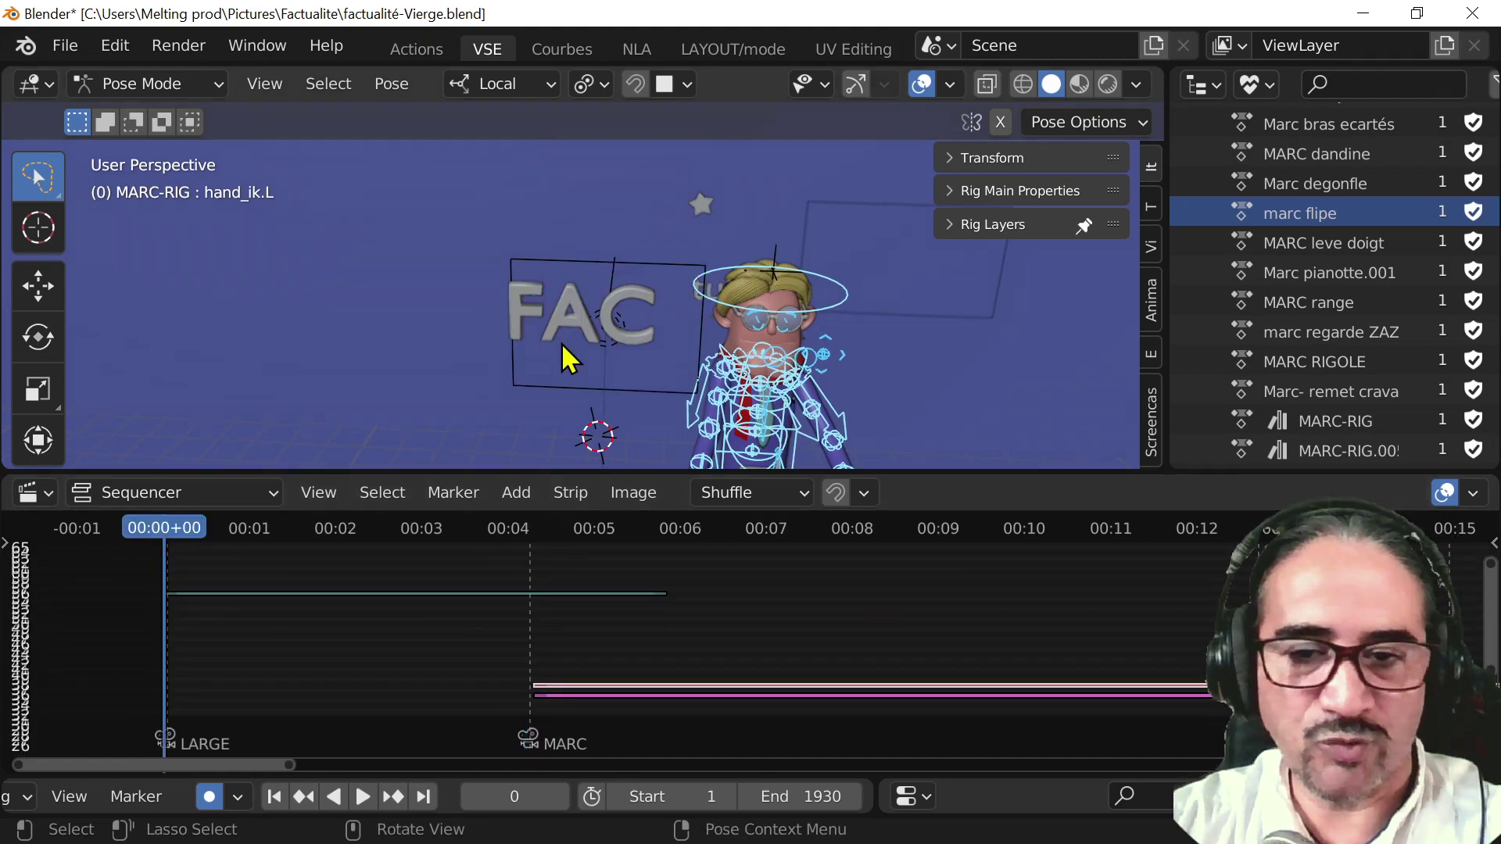
pyautogui.press('KP_0')
pyautogui.press('space')
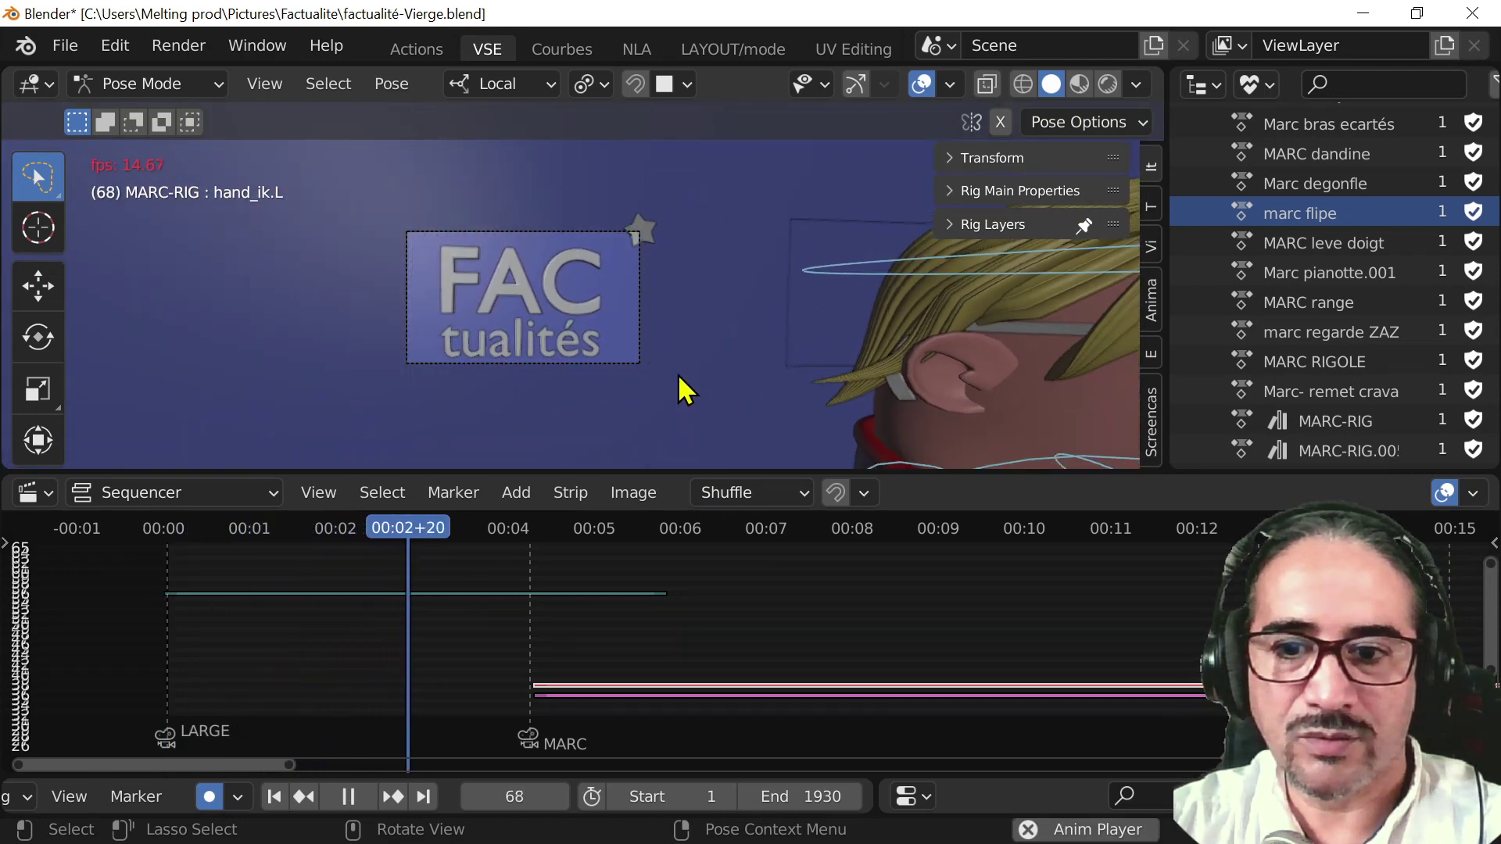
pyautogui.press('space')
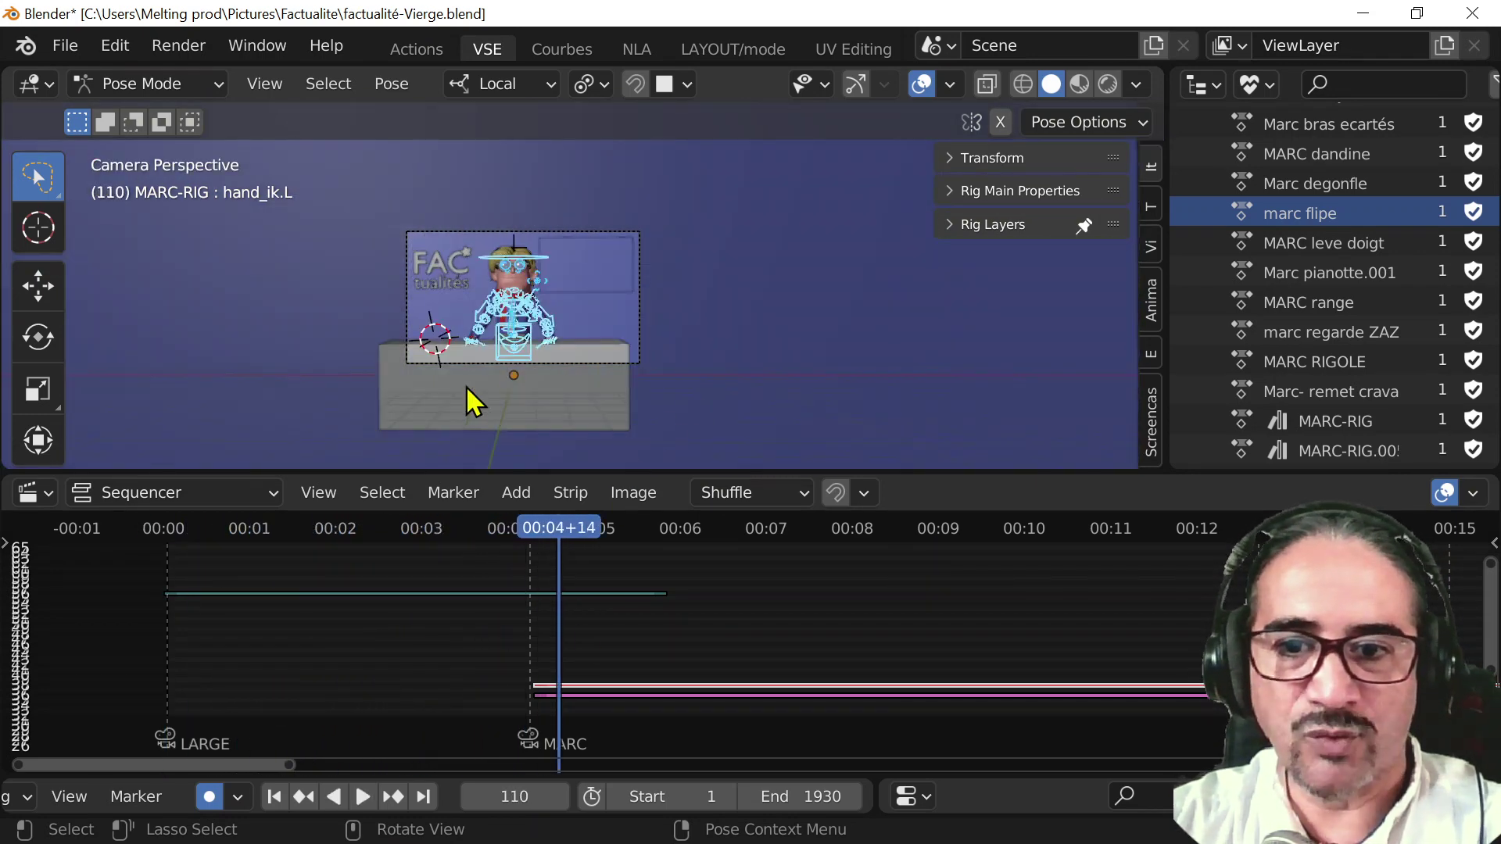
# - Place the playhead at frame 103, where the strips in channels 36 and 38 begin, just after the MARC marker
pyautogui.scroll(2, 571, 593)
pyautogui.click(469, 532)
pyautogui.press('space')
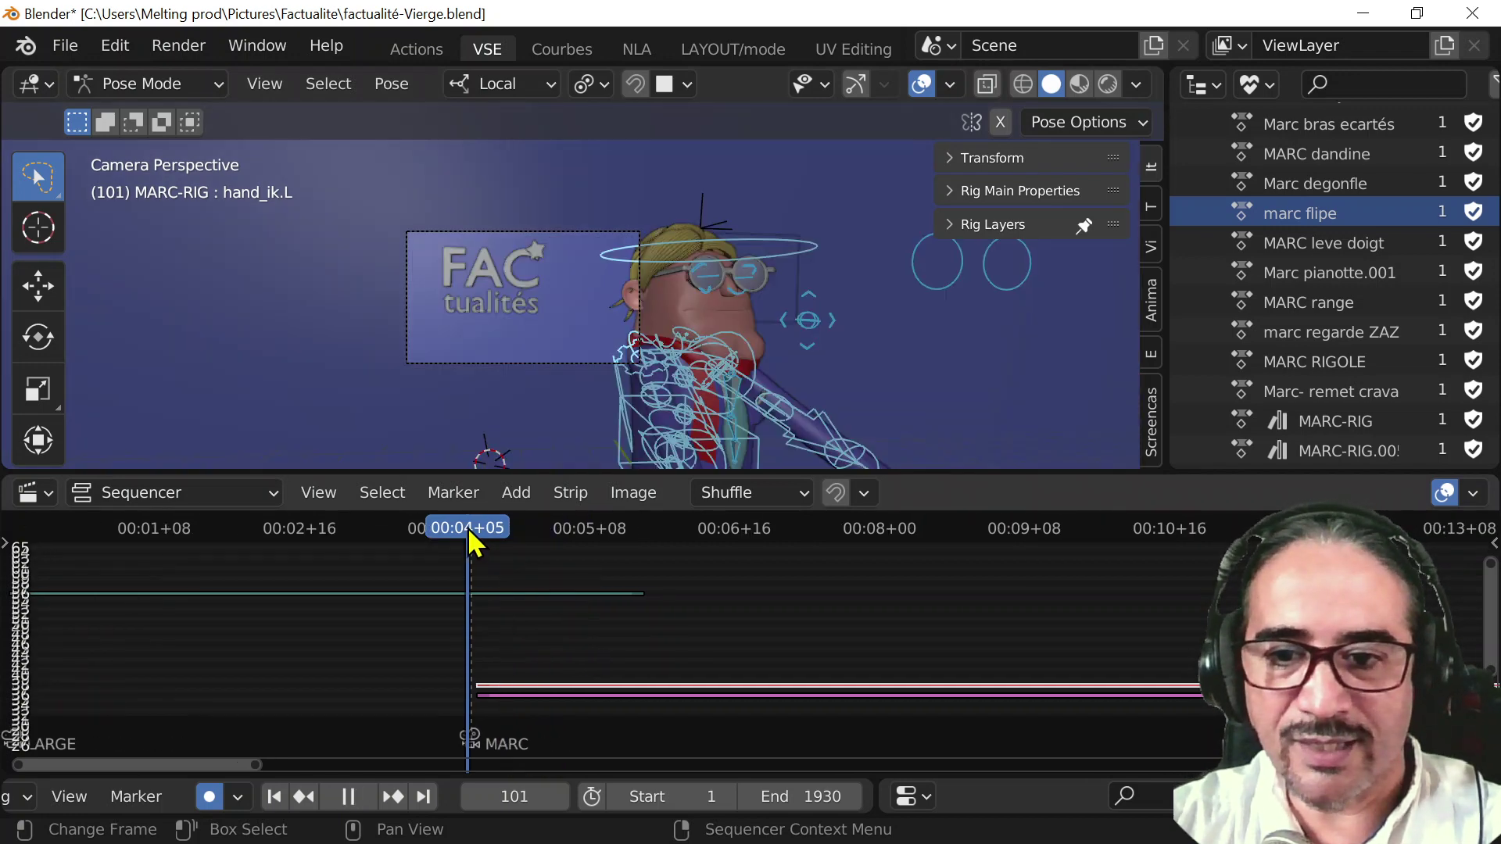
pyautogui.press('space')
pyautogui.scroll(4, 502, 670)
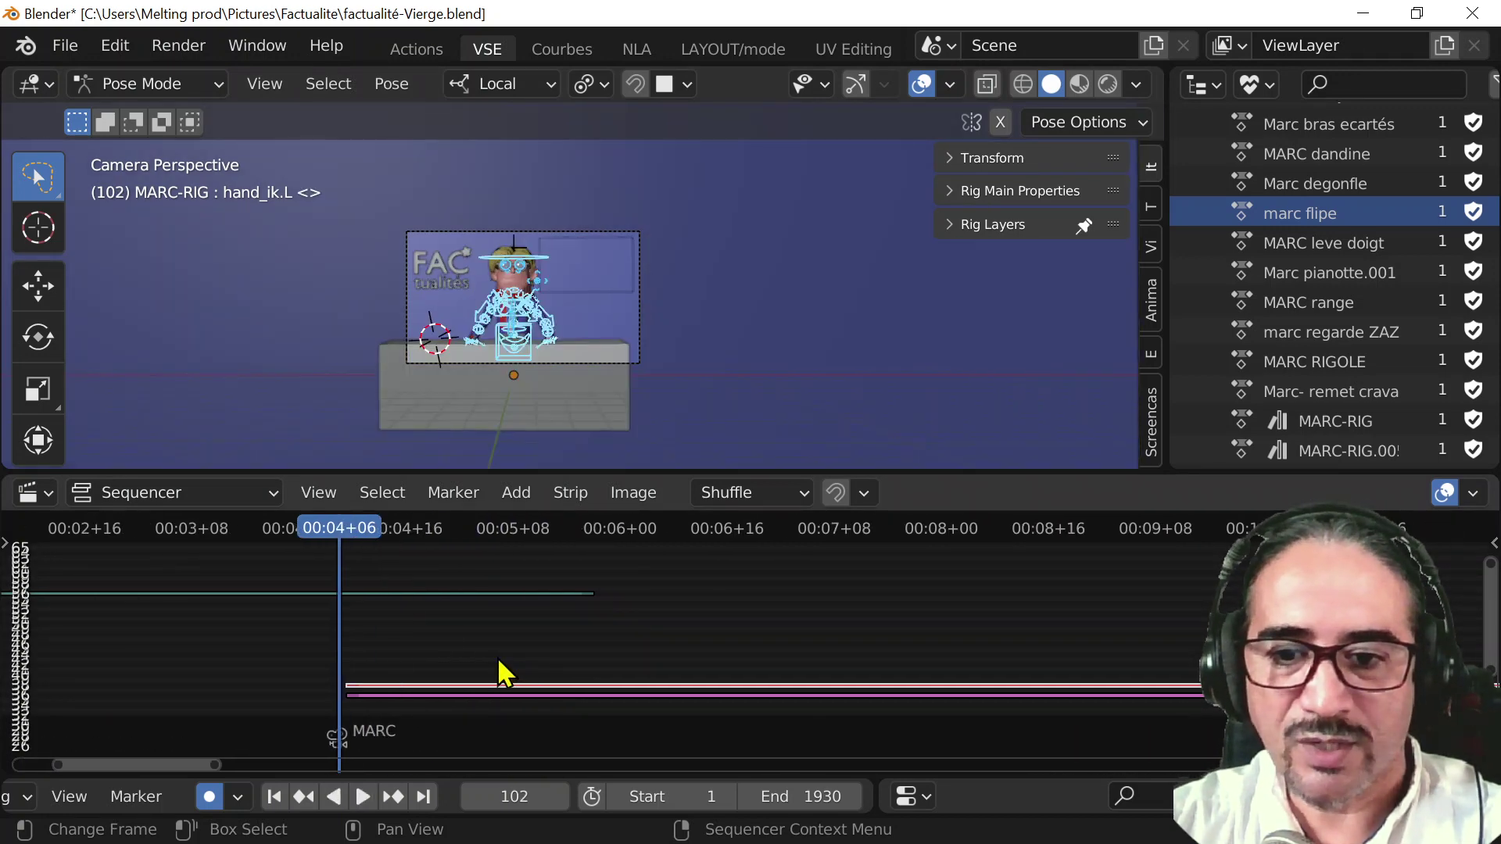
pyautogui.scroll(3, 539, 695)
pyautogui.moveTo(557, 653); pyautogui.dragTo(799, 673, button='middle')
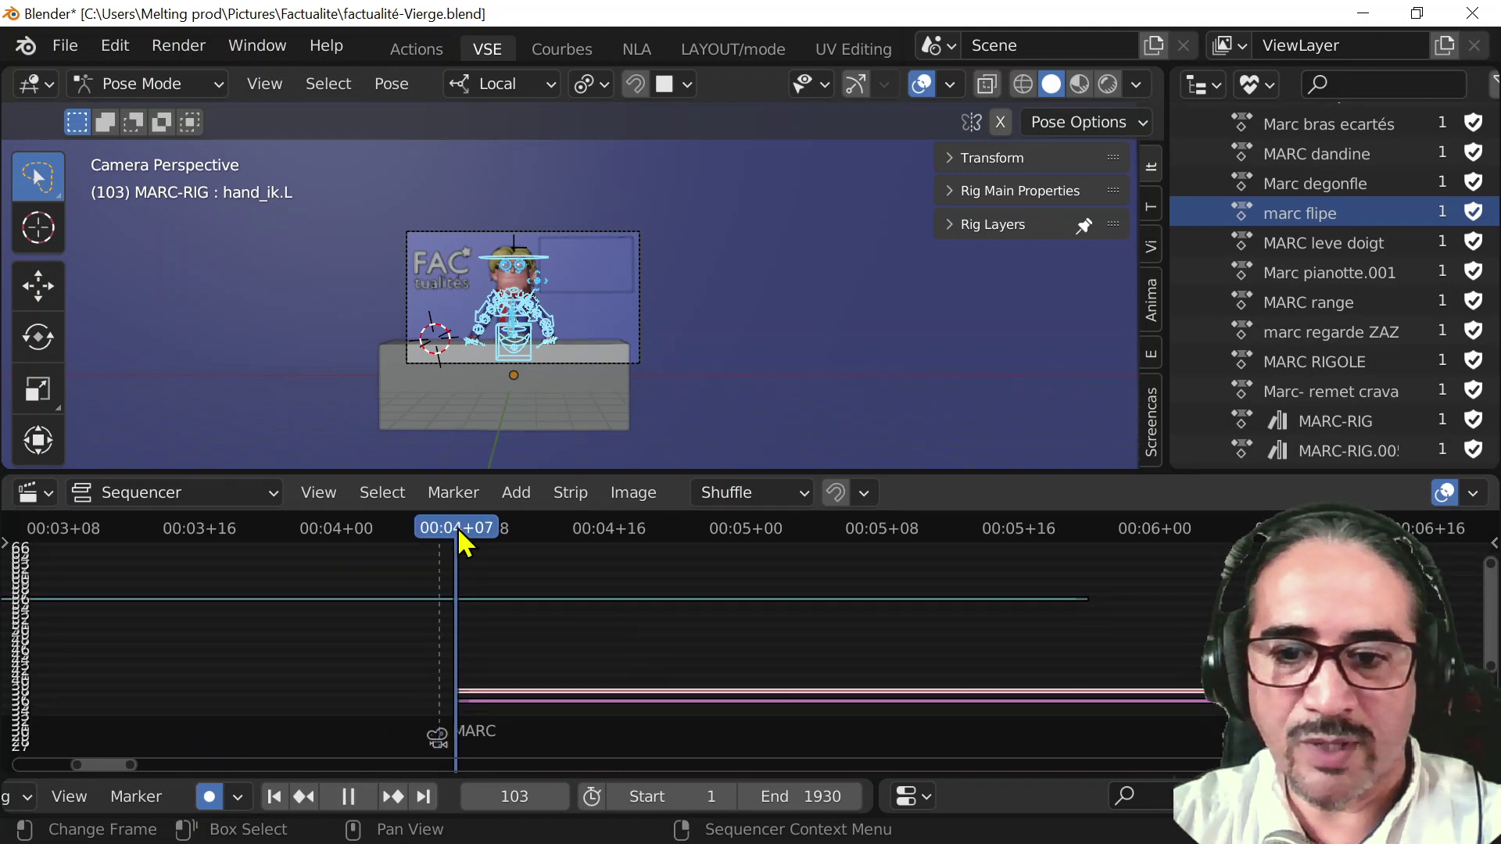
pyautogui.press('space')
# - Delete the two long strips in channels 38 and 36 from the sequencer
pyautogui.click(440, 744)
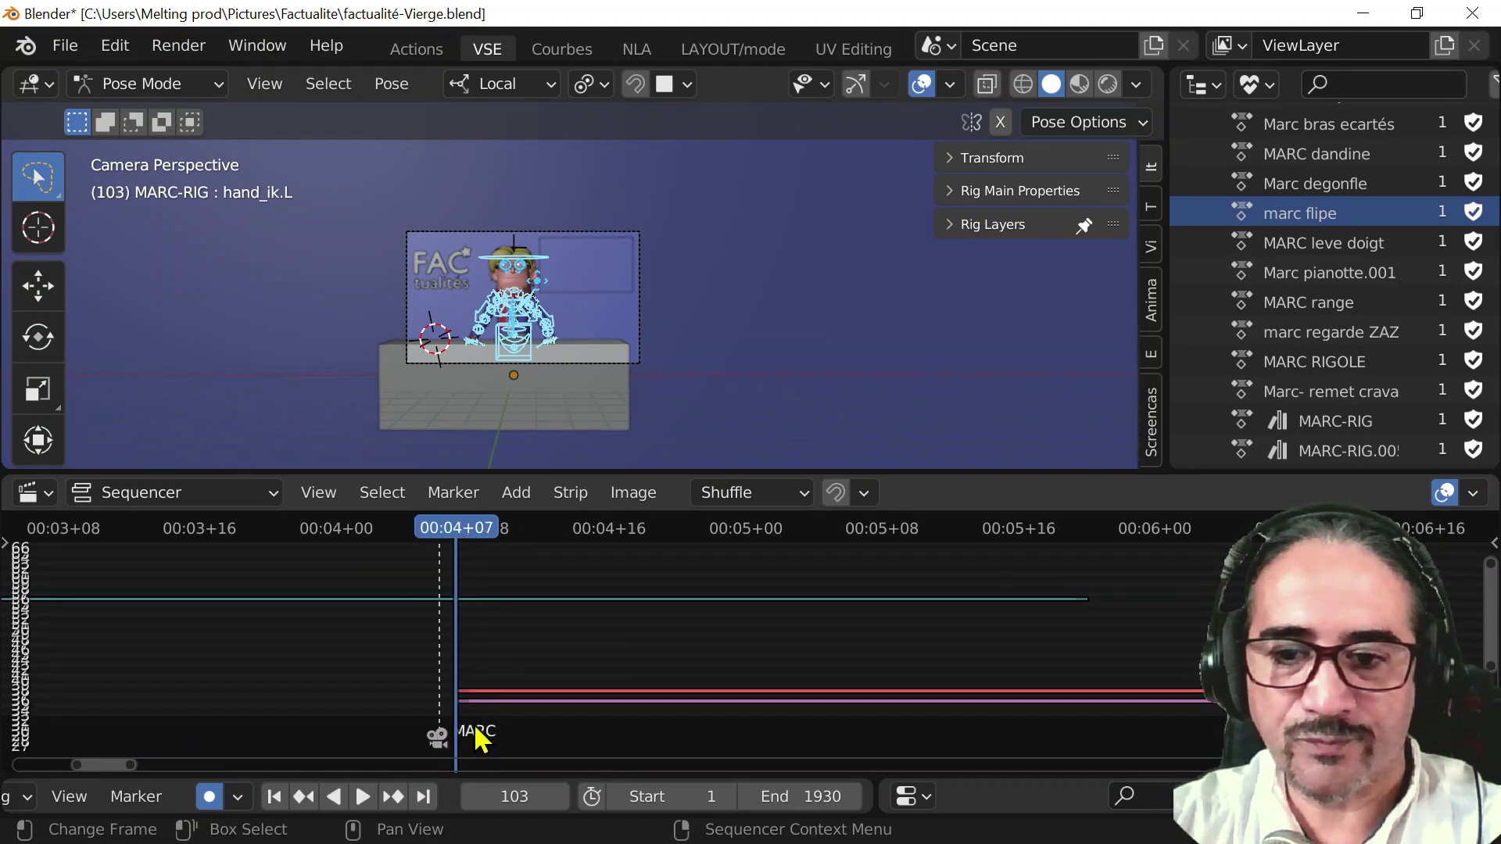
pyautogui.click(504, 691)
pyautogui.click(509, 691)
pyautogui.keyDown('ctrl'); pyautogui.moveTo(614, 674); pyautogui.dragTo(564, 696, button='middle'); pyautogui.keyUp('ctrl')
pyautogui.scroll(-4, 579, 694)
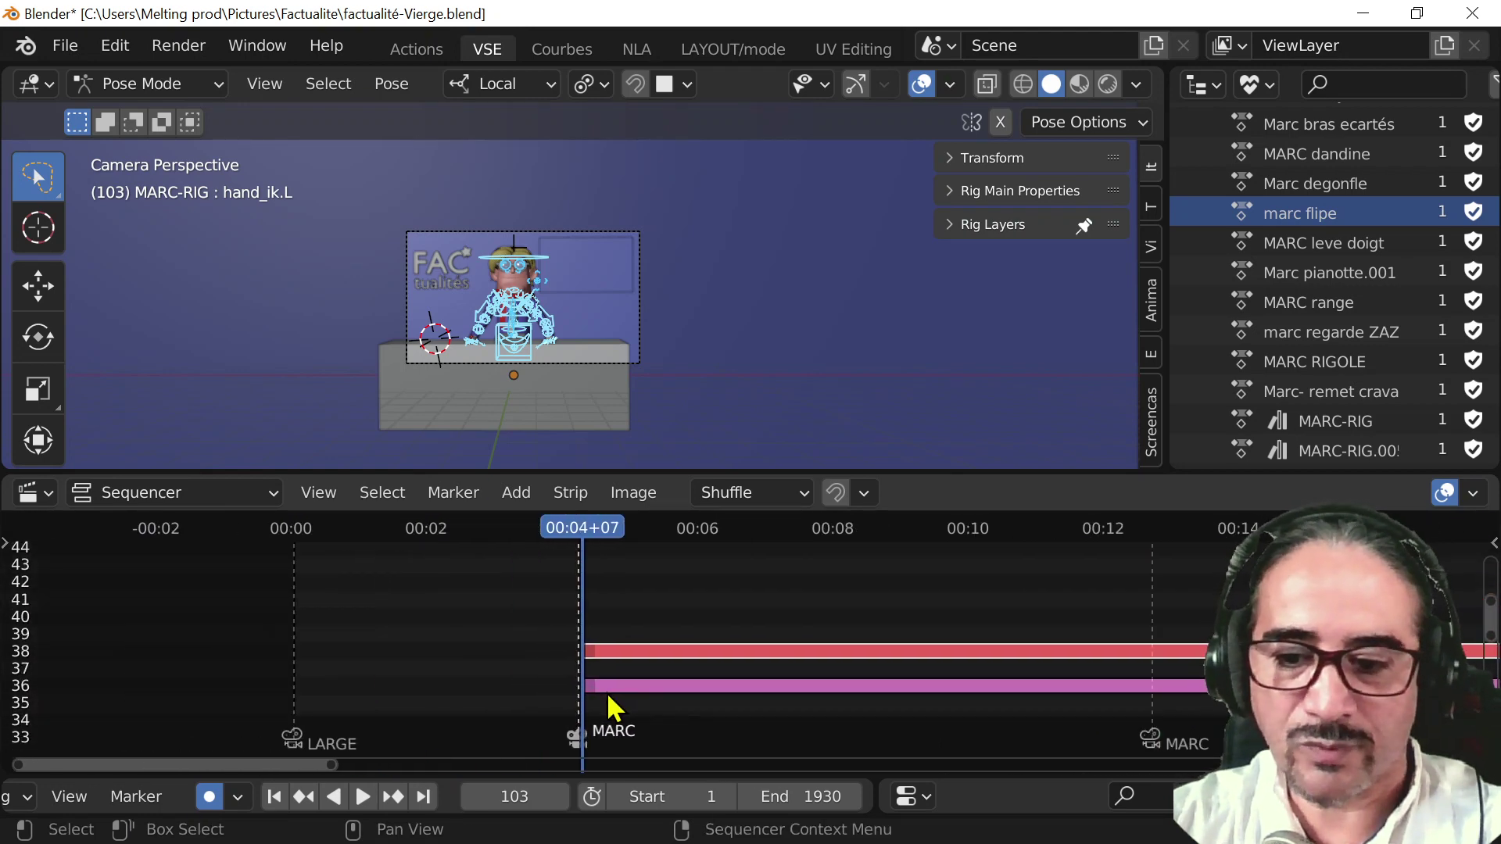
pyautogui.press('Delete')
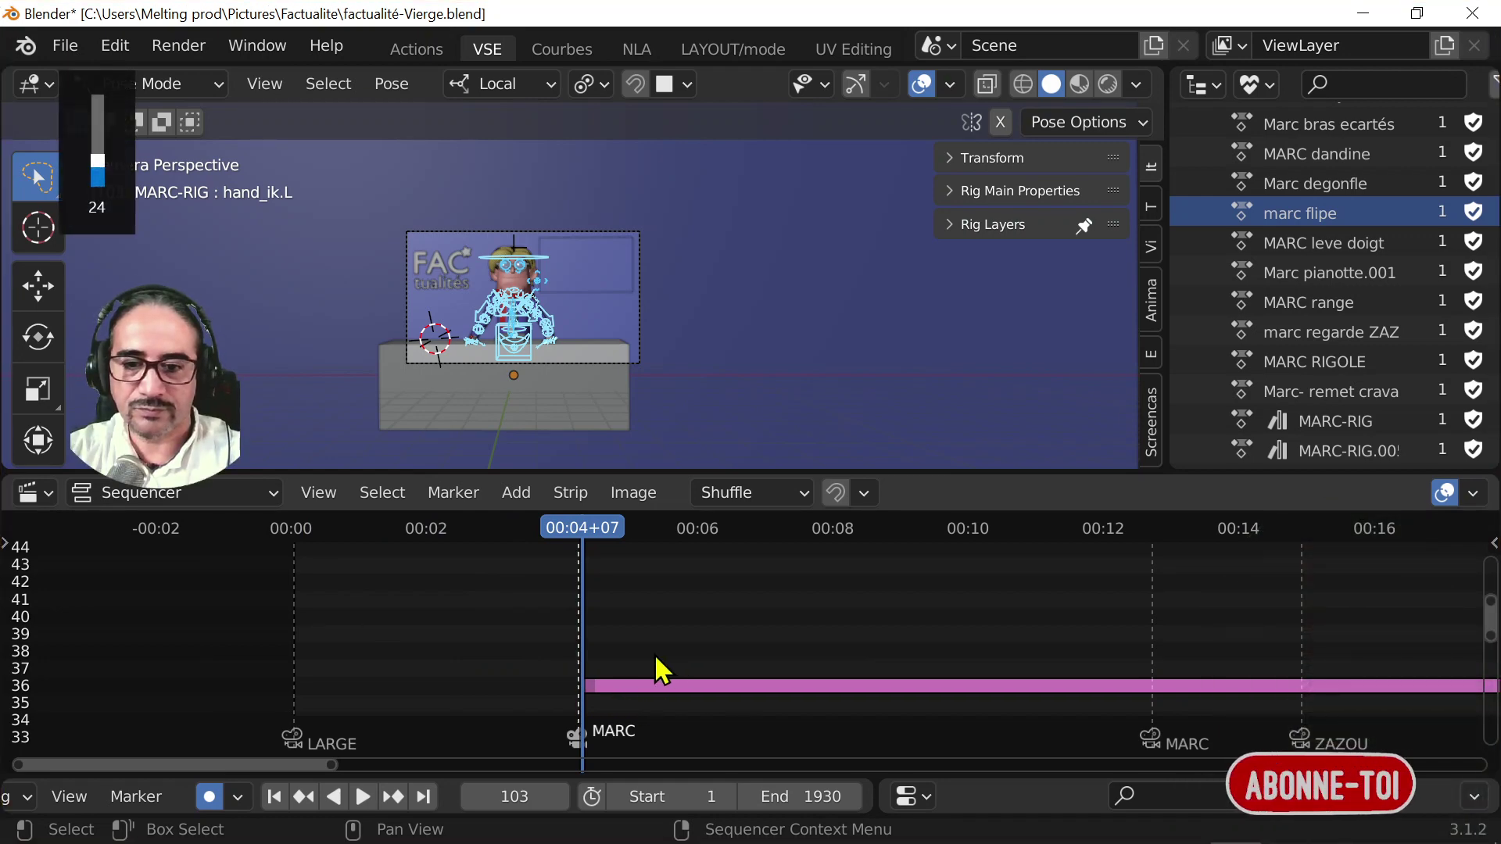
pyautogui.moveTo(687, 653); pyautogui.dragTo(677, 693, button='middle')
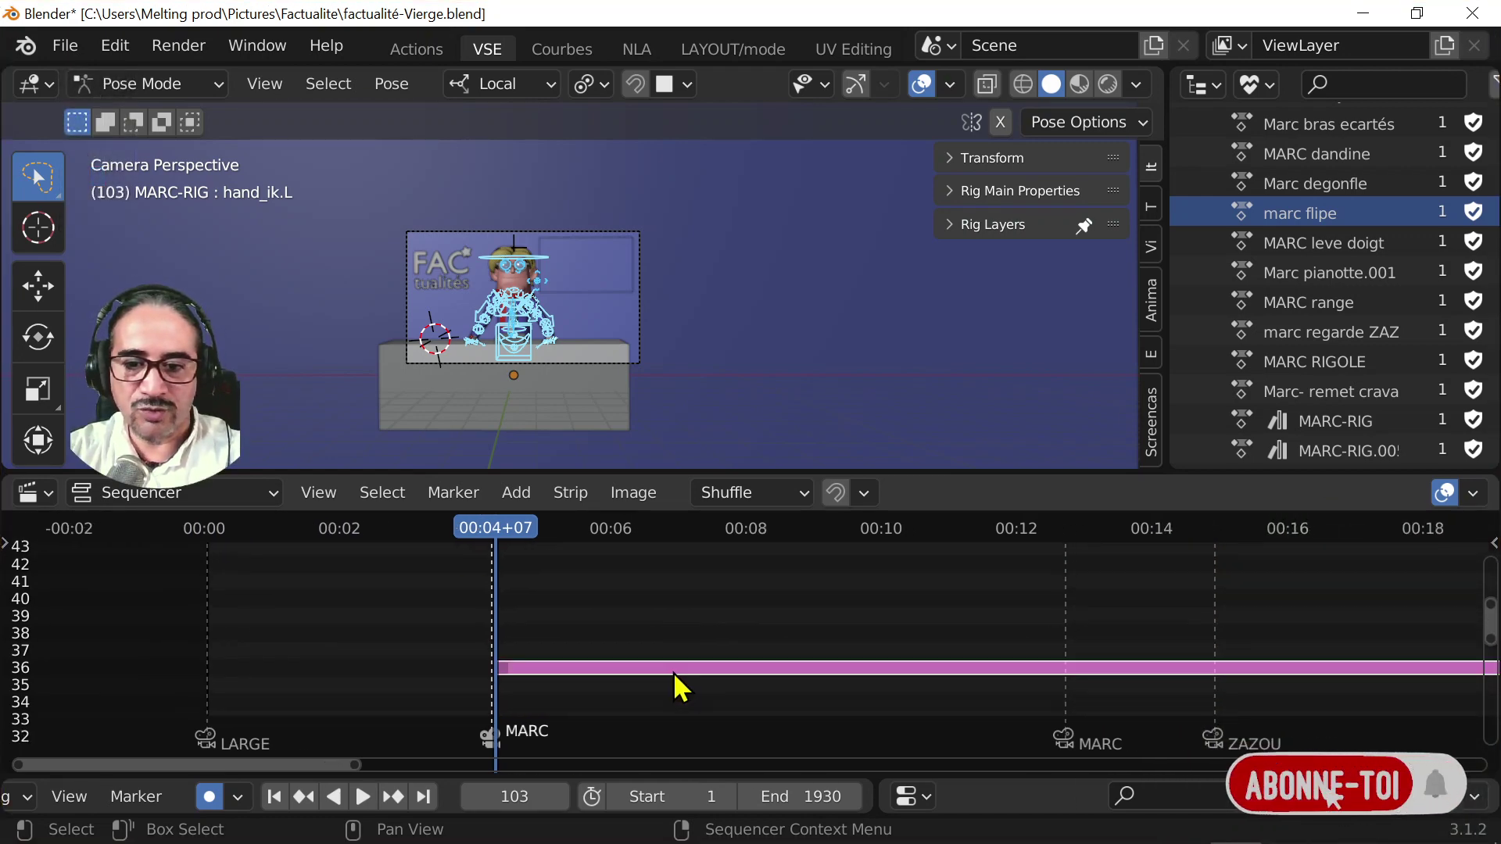
pyautogui.press('Delete')
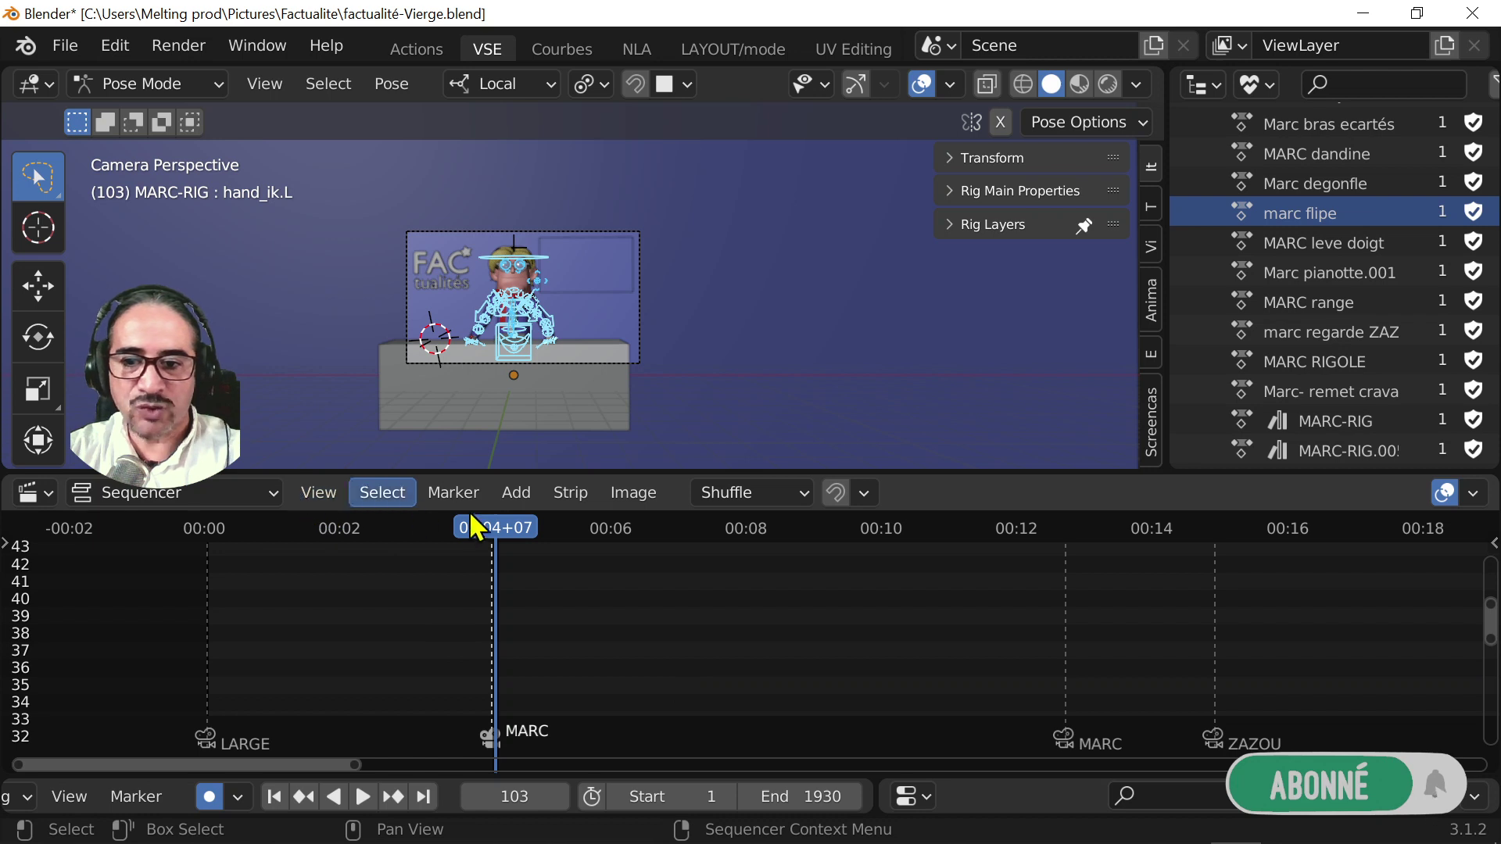
# - Save the factualité-Vierge.blend file
pyautogui.click(525, 497)
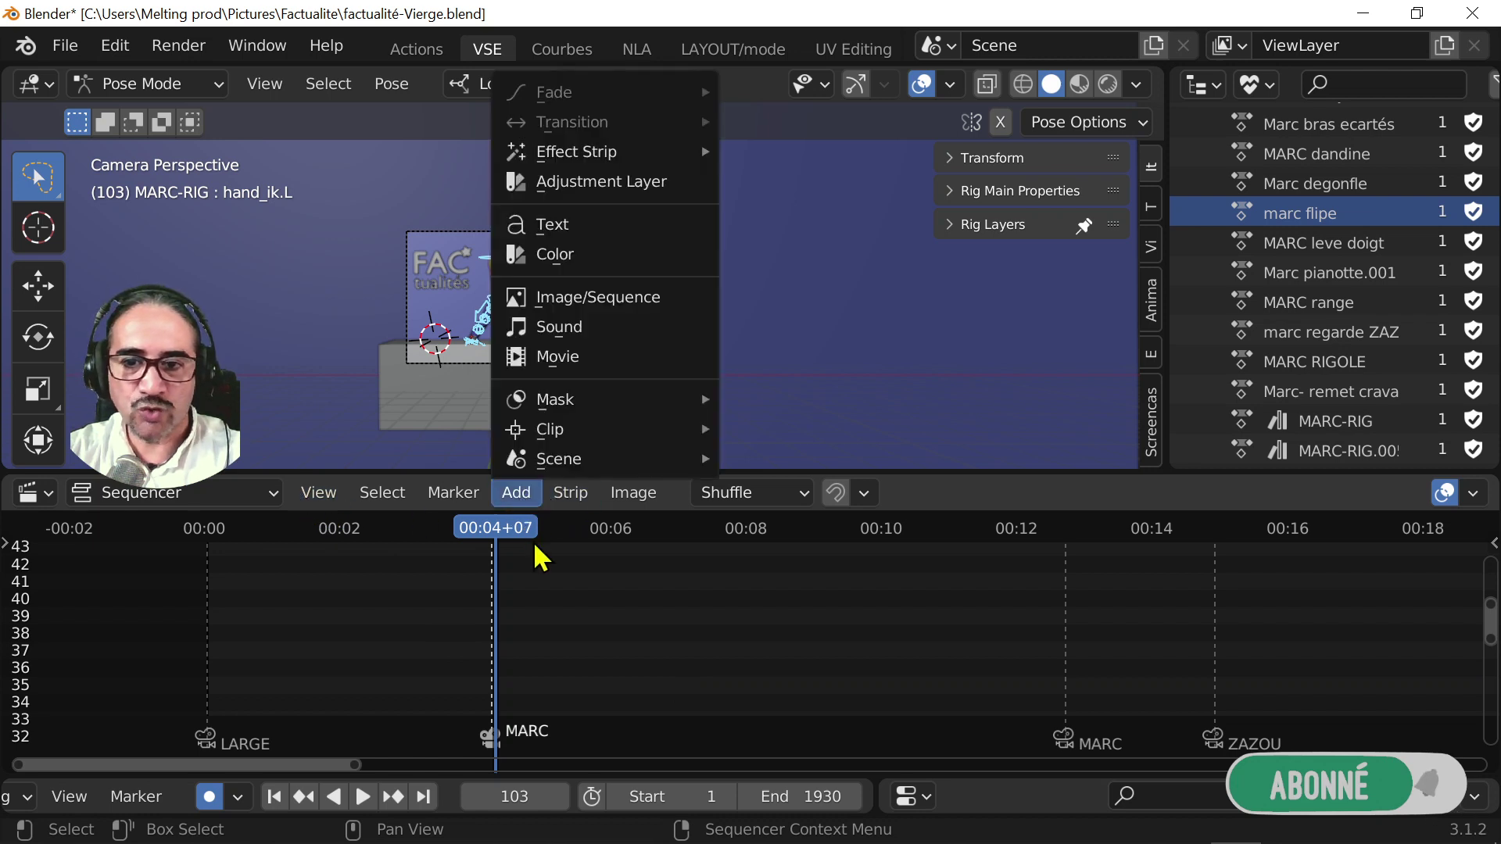
pyautogui.hotkey('ctrl', 's')
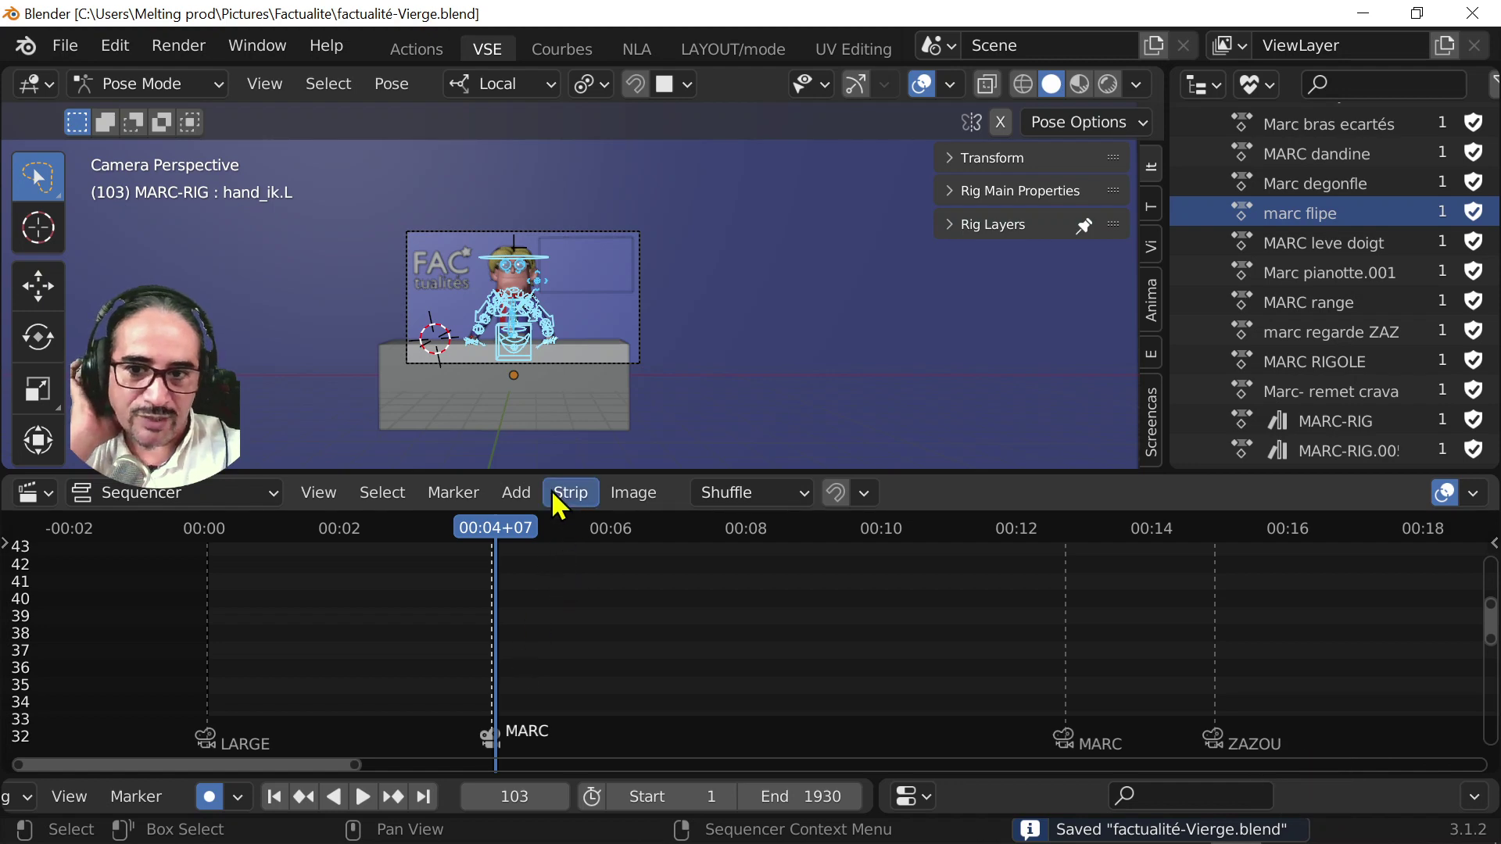
# - Add a sound strip at frame 103, using an audio file from the Fact5 folder
pyautogui.click(525, 492)
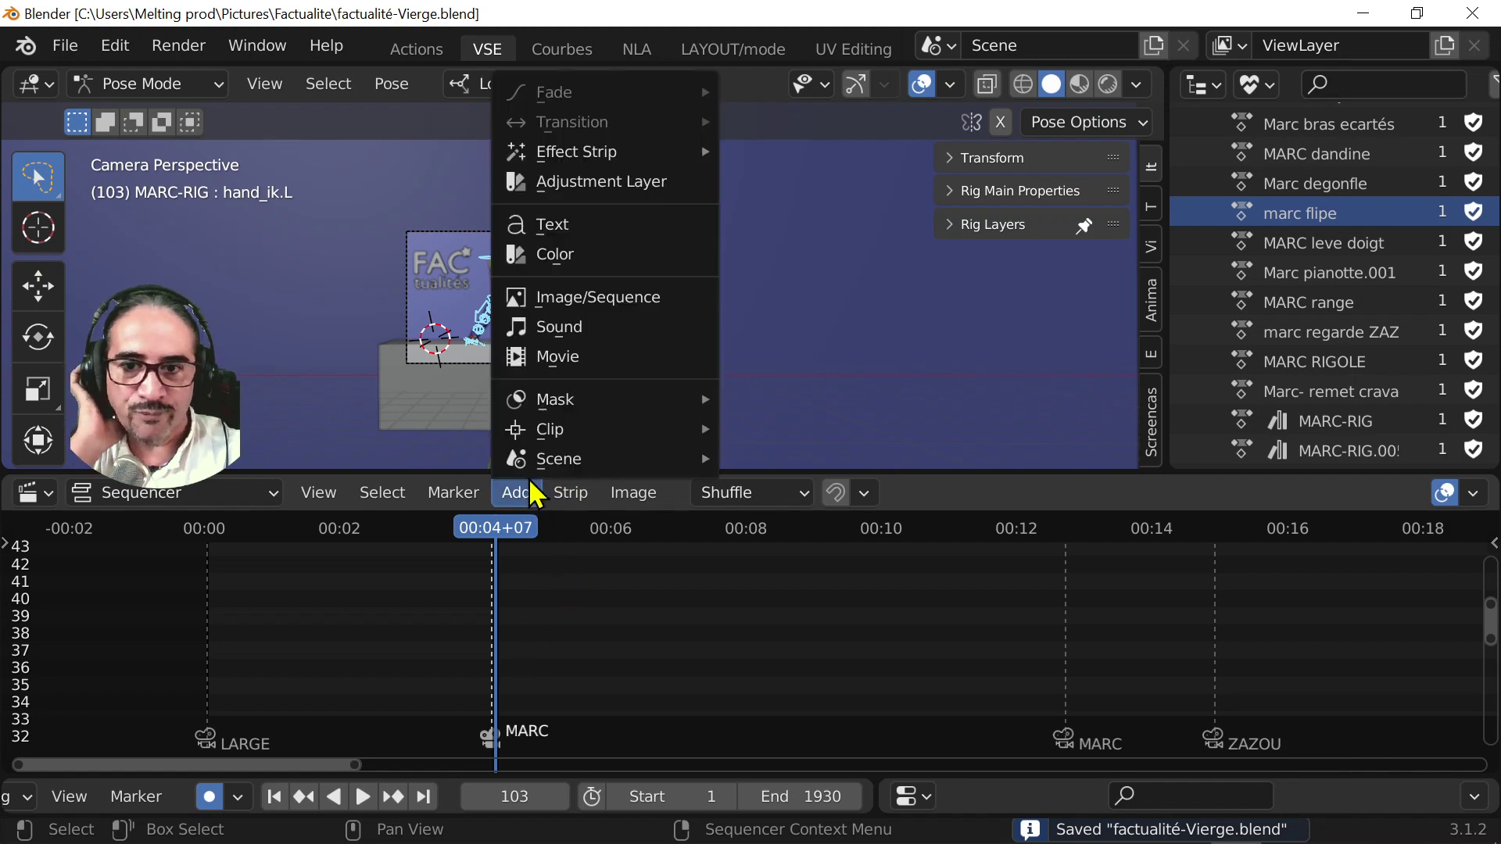
pyautogui.click(568, 334)
pyautogui.click(452, 339)
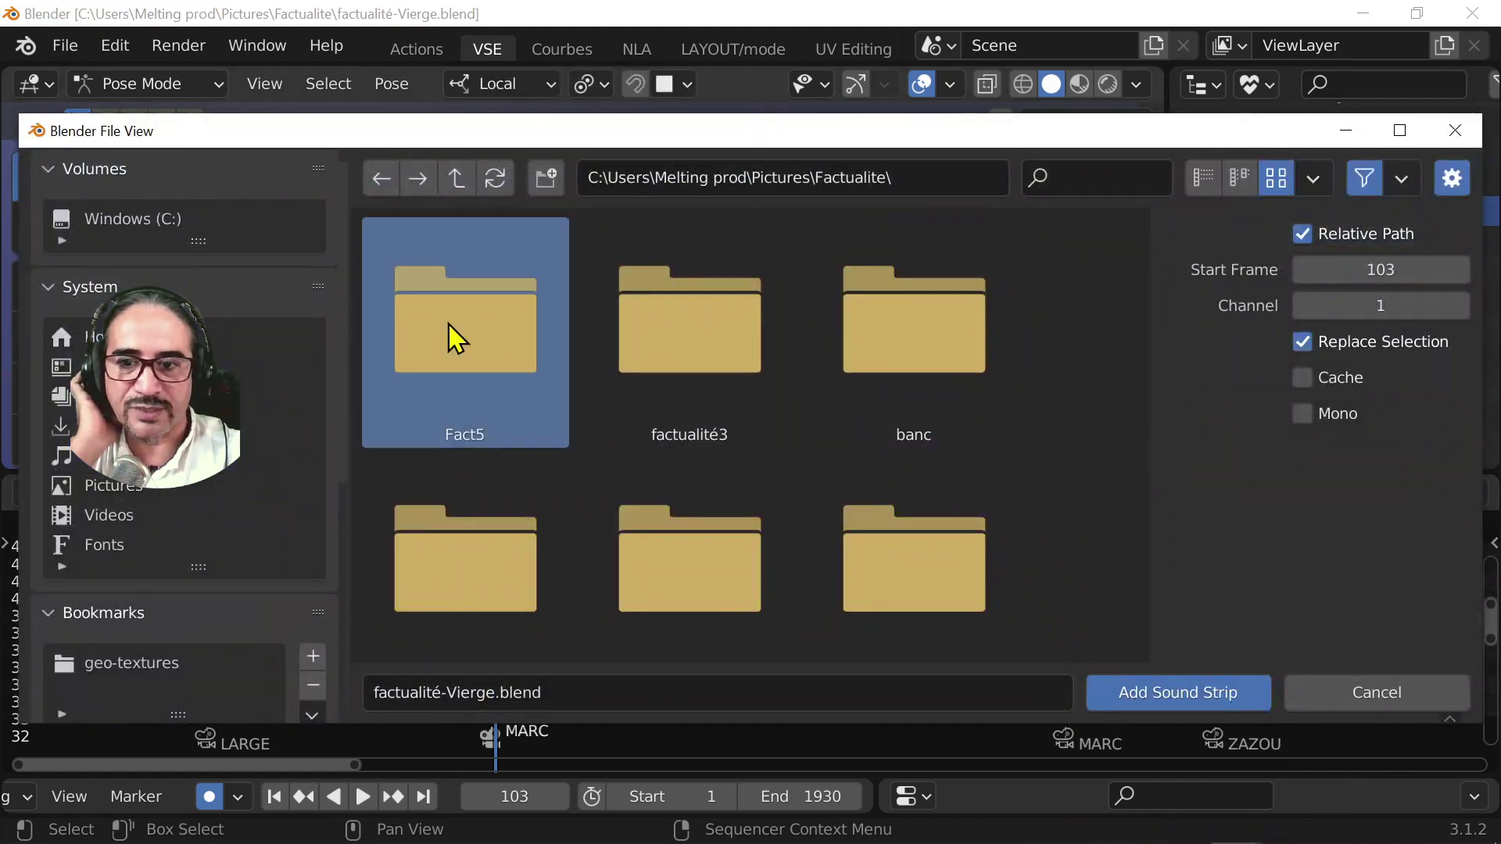
pyautogui.doubleClick(473, 360)
pyautogui.doubleClick(680, 358)
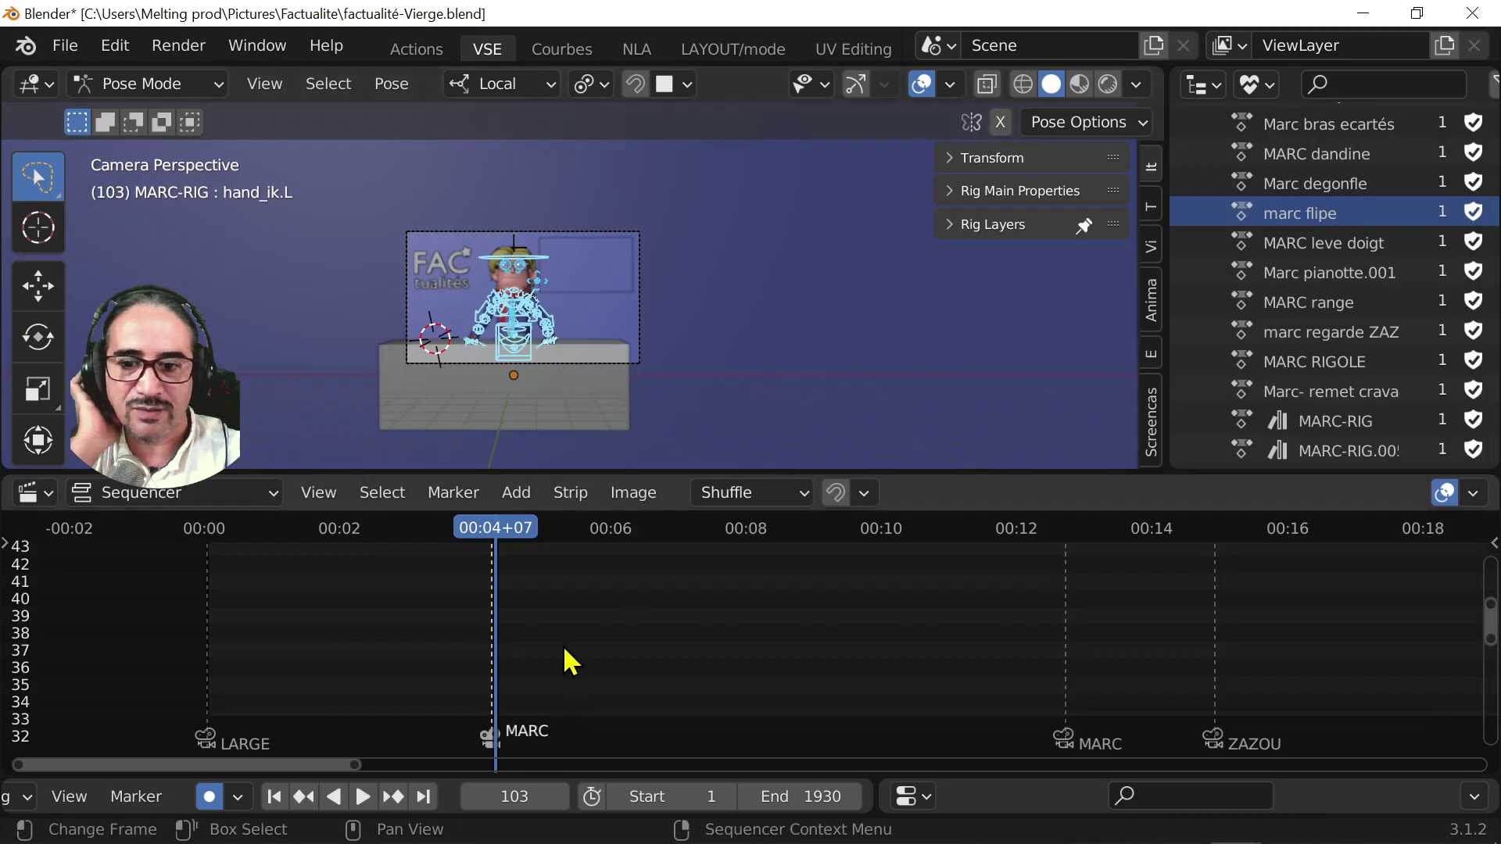
# - Move the new sound strip vertically to channel 34, keeping its start at frame 103
pyautogui.press('g')
pyautogui.press('y')
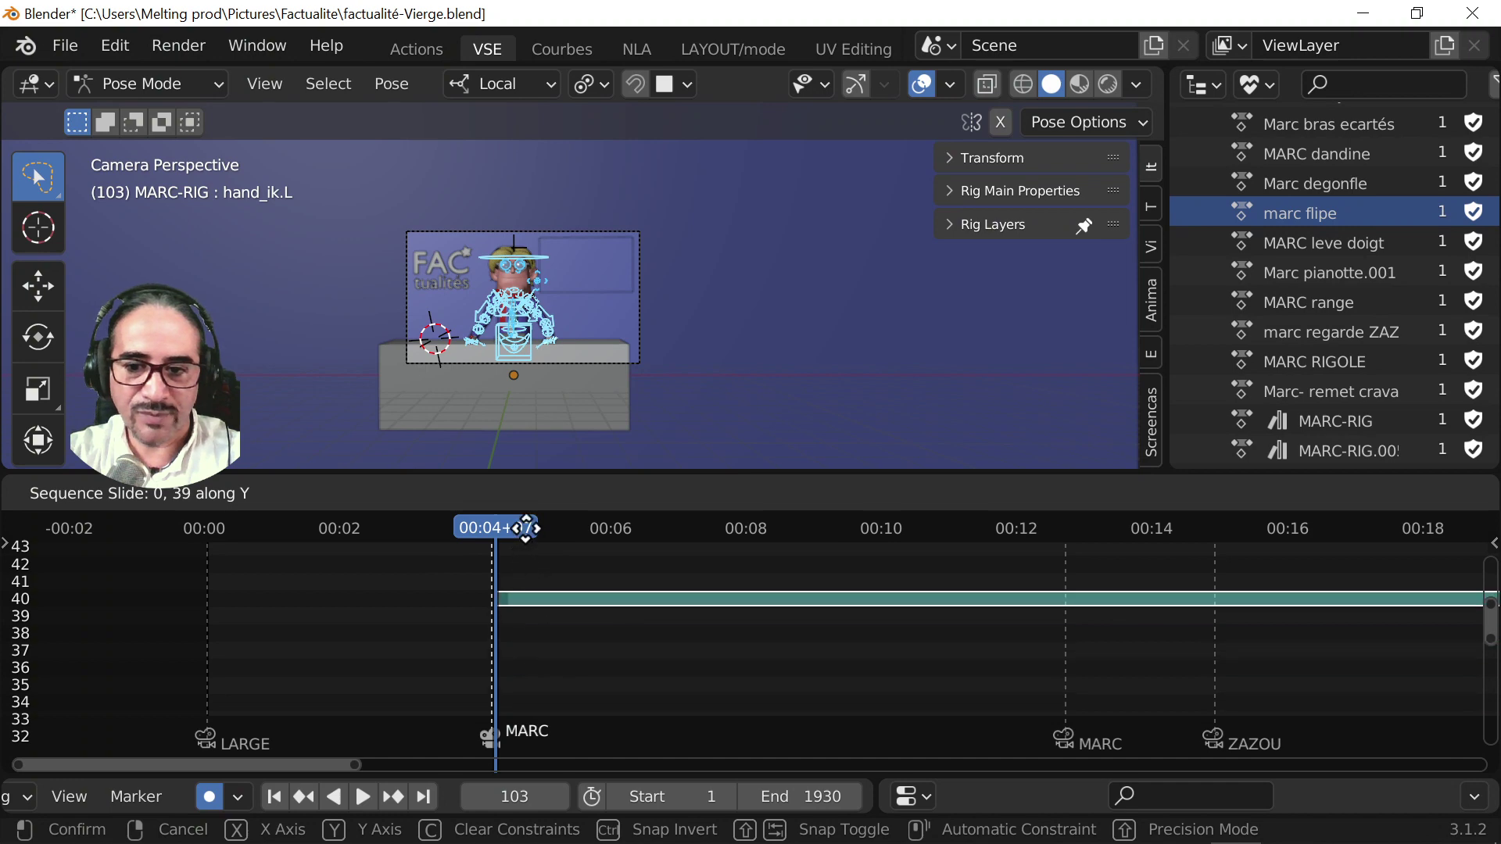
pyautogui.click(526, 609)
pyautogui.scroll(-2, 674, 714)
pyautogui.moveTo(640, 599); pyautogui.dragTo(594, 617, button='middle')
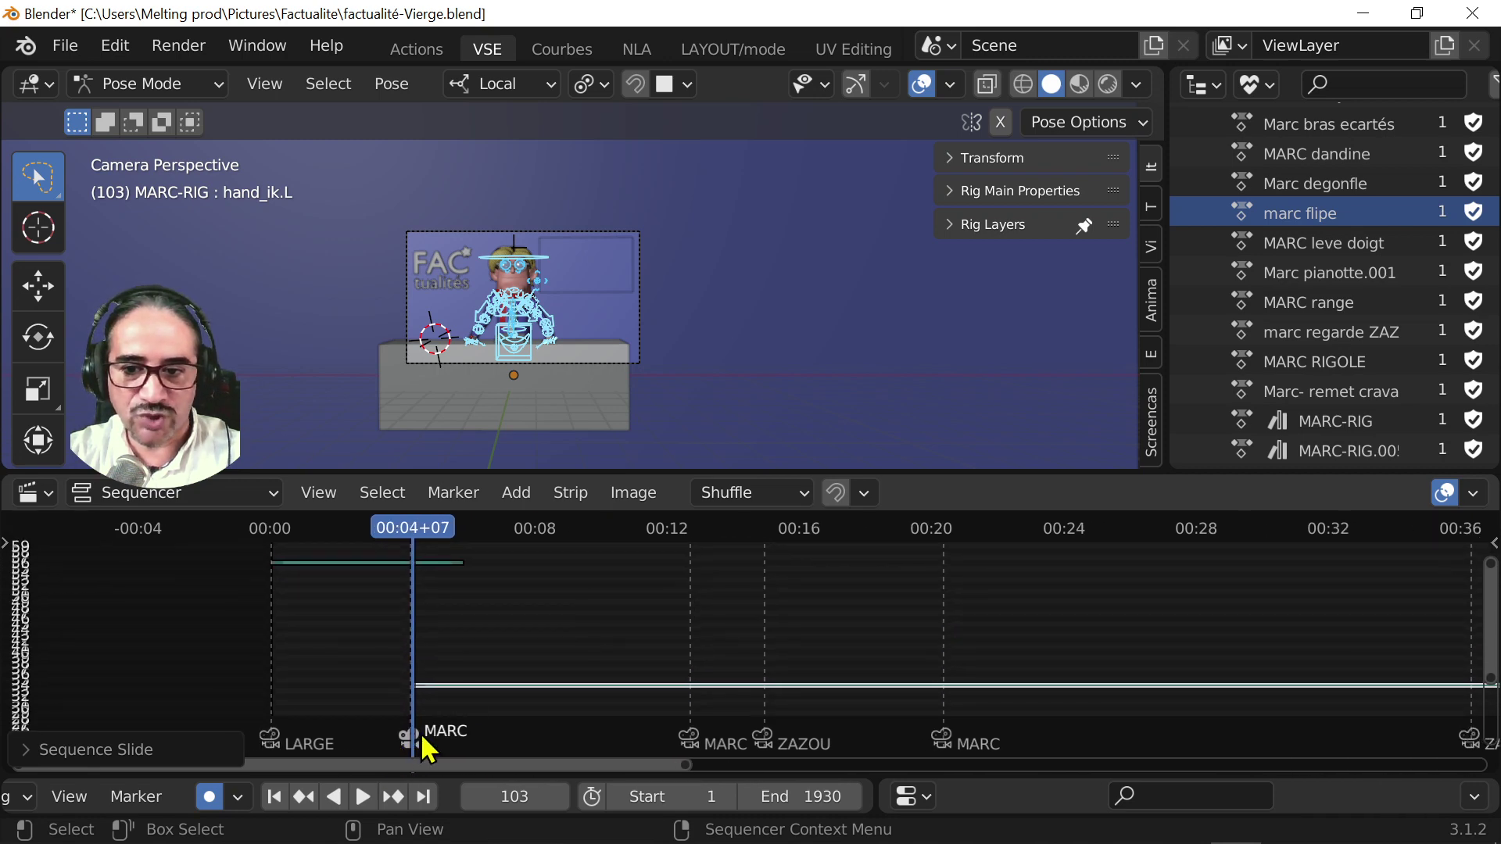
pyautogui.moveTo(402, 747); pyautogui.dragTo(405, 753)
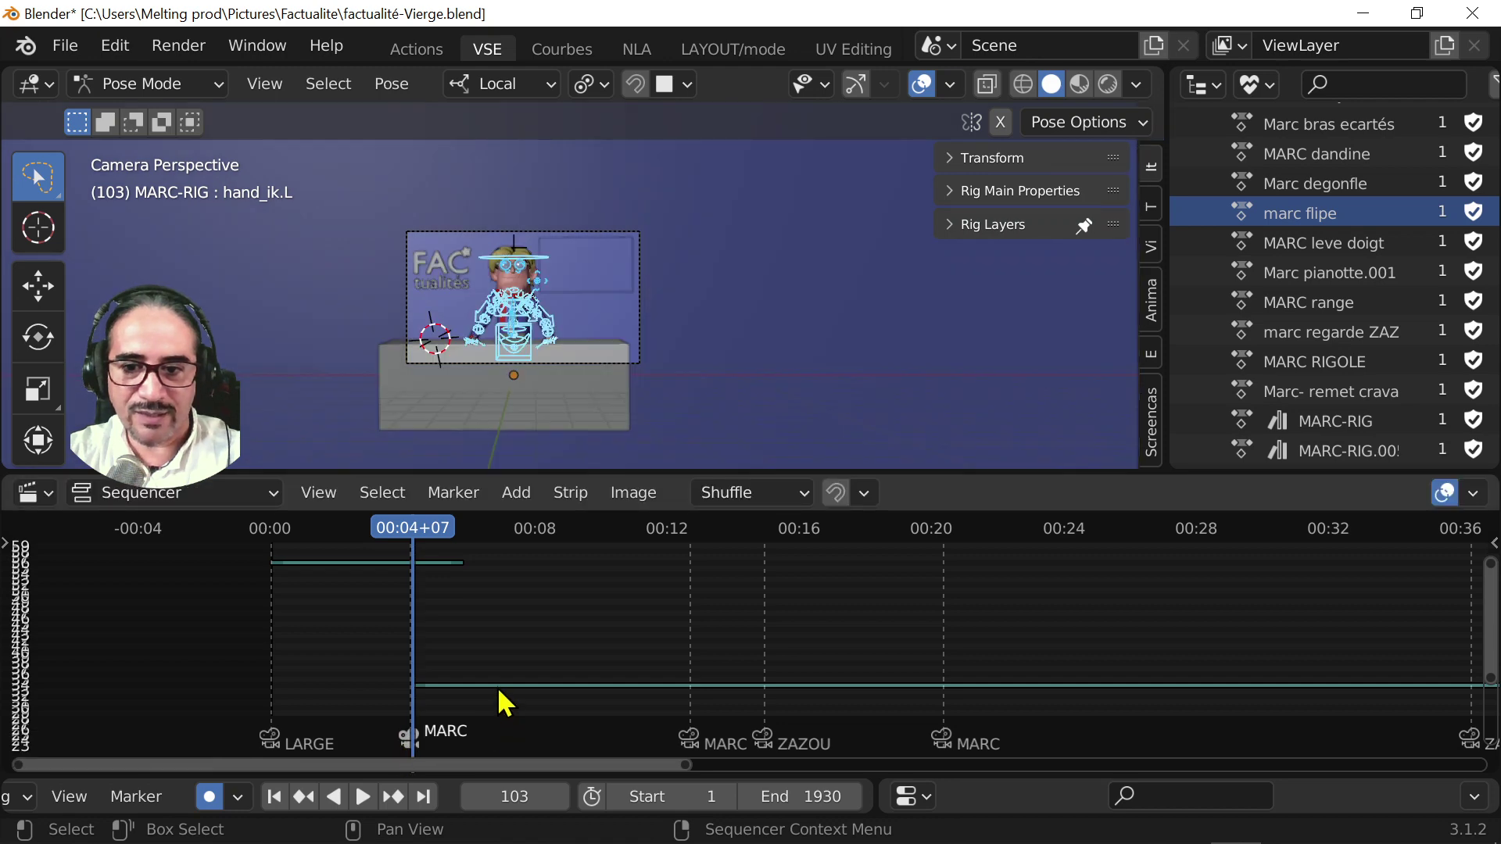
pyautogui.moveTo(509, 704)
pyautogui.keyDown('ctrl'); pyautogui.mouseDown(button='middle')
pyautogui.moveTo(556, 630)
pyautogui.moveTo(393, 538)
pyautogui.mouseUp(button='middle'); pyautogui.keyUp('ctrl')
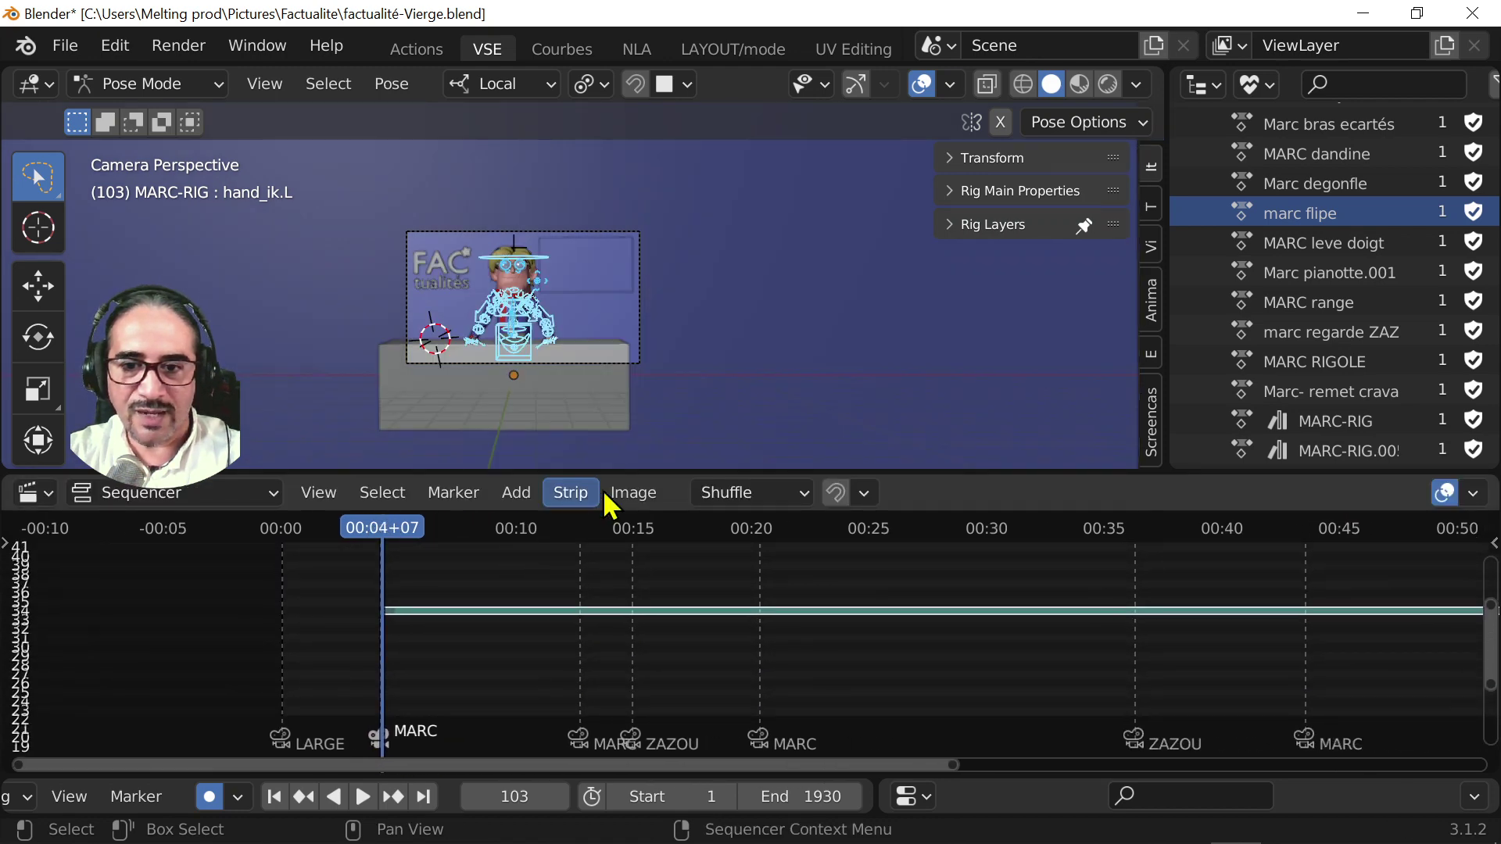
# - Tag the sound strip in channel 34 with the red color
pyautogui.click(580, 498)
pyautogui.click(582, 506)
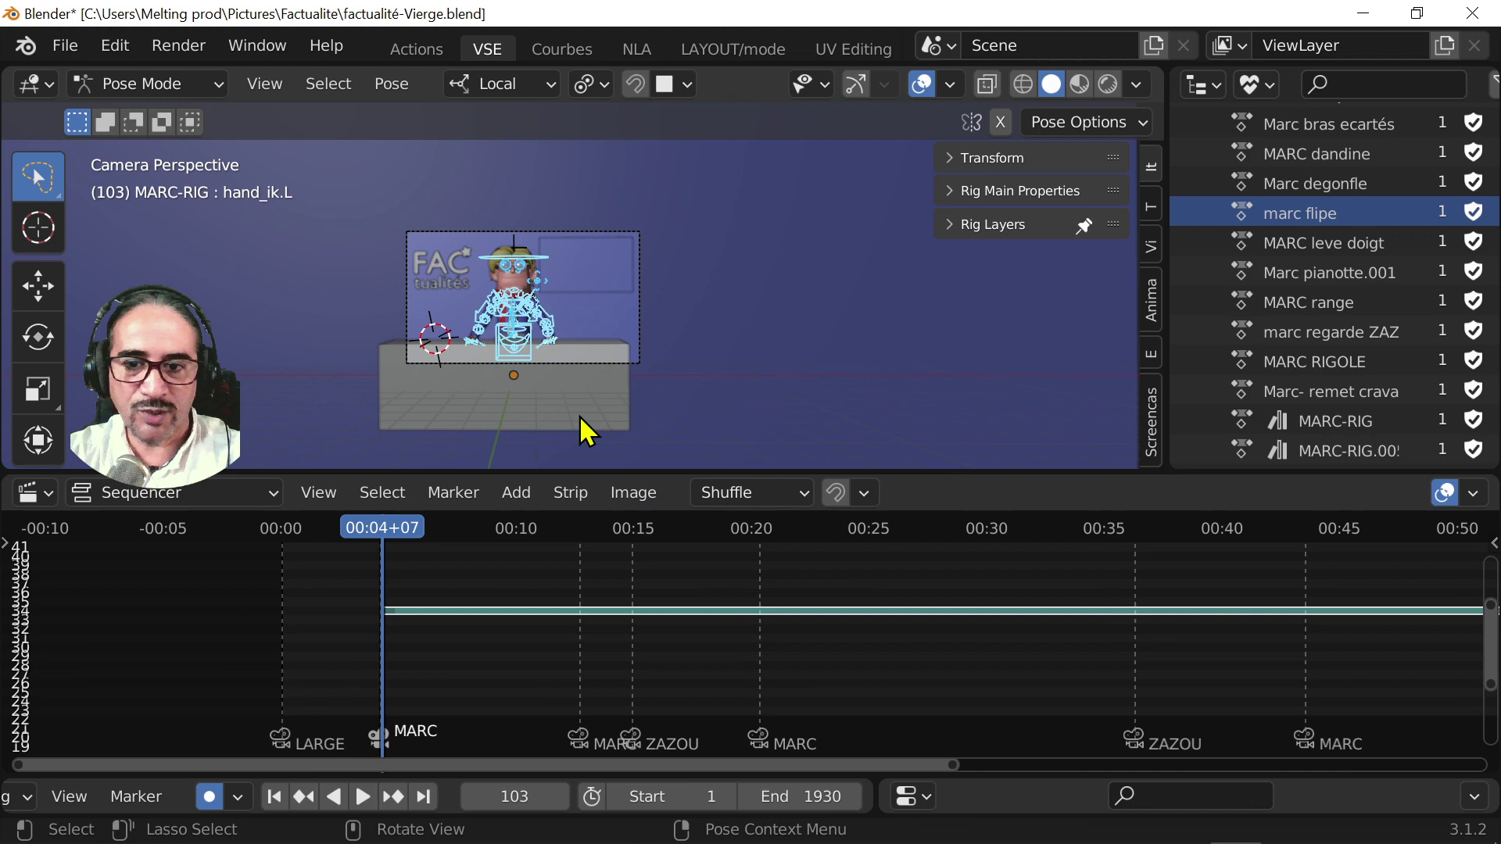
pyautogui.click(569, 500)
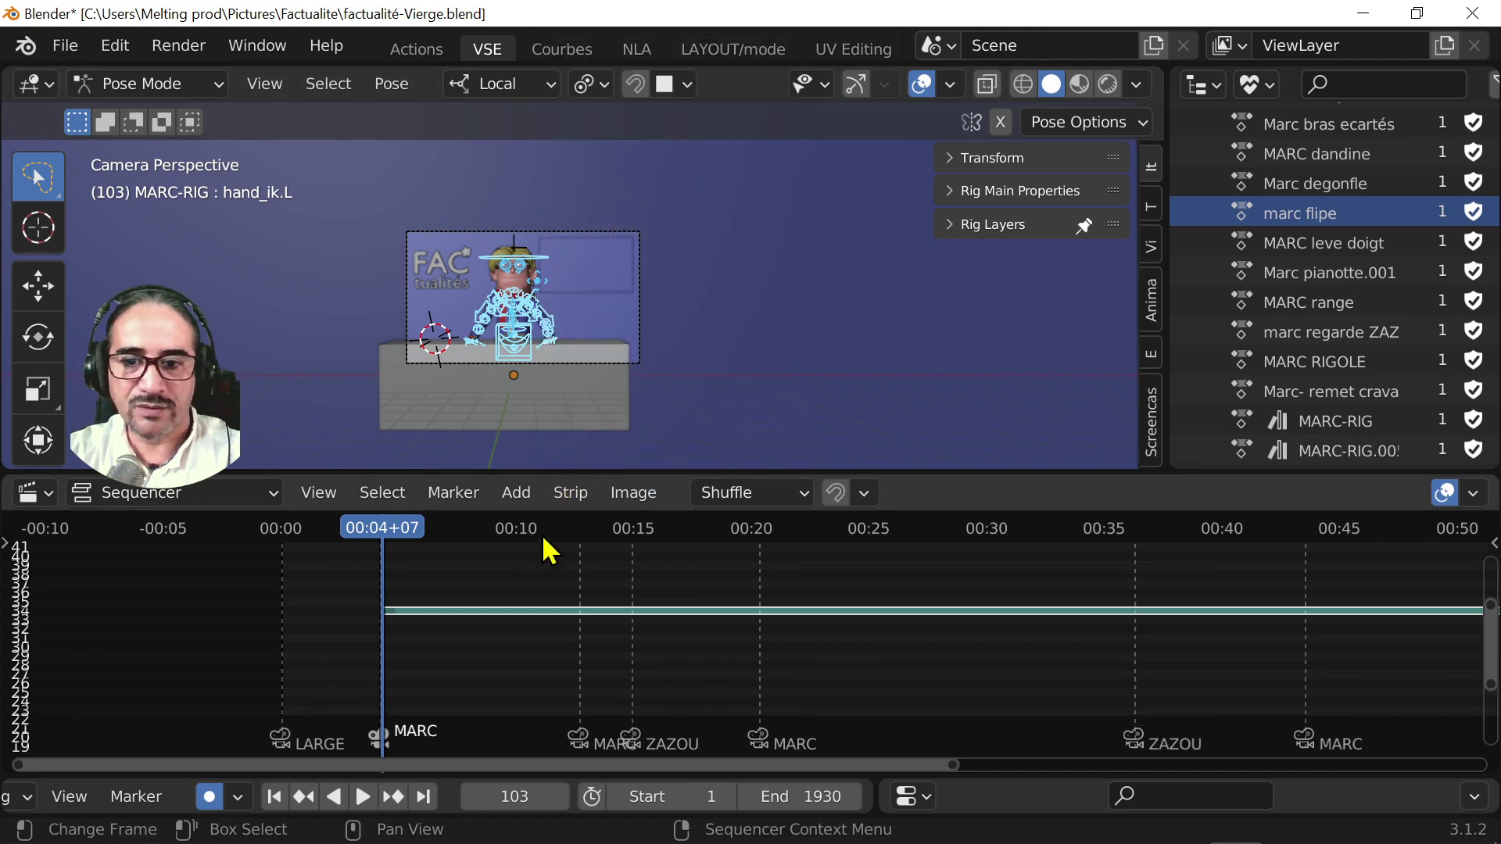
pyautogui.click(569, 501)
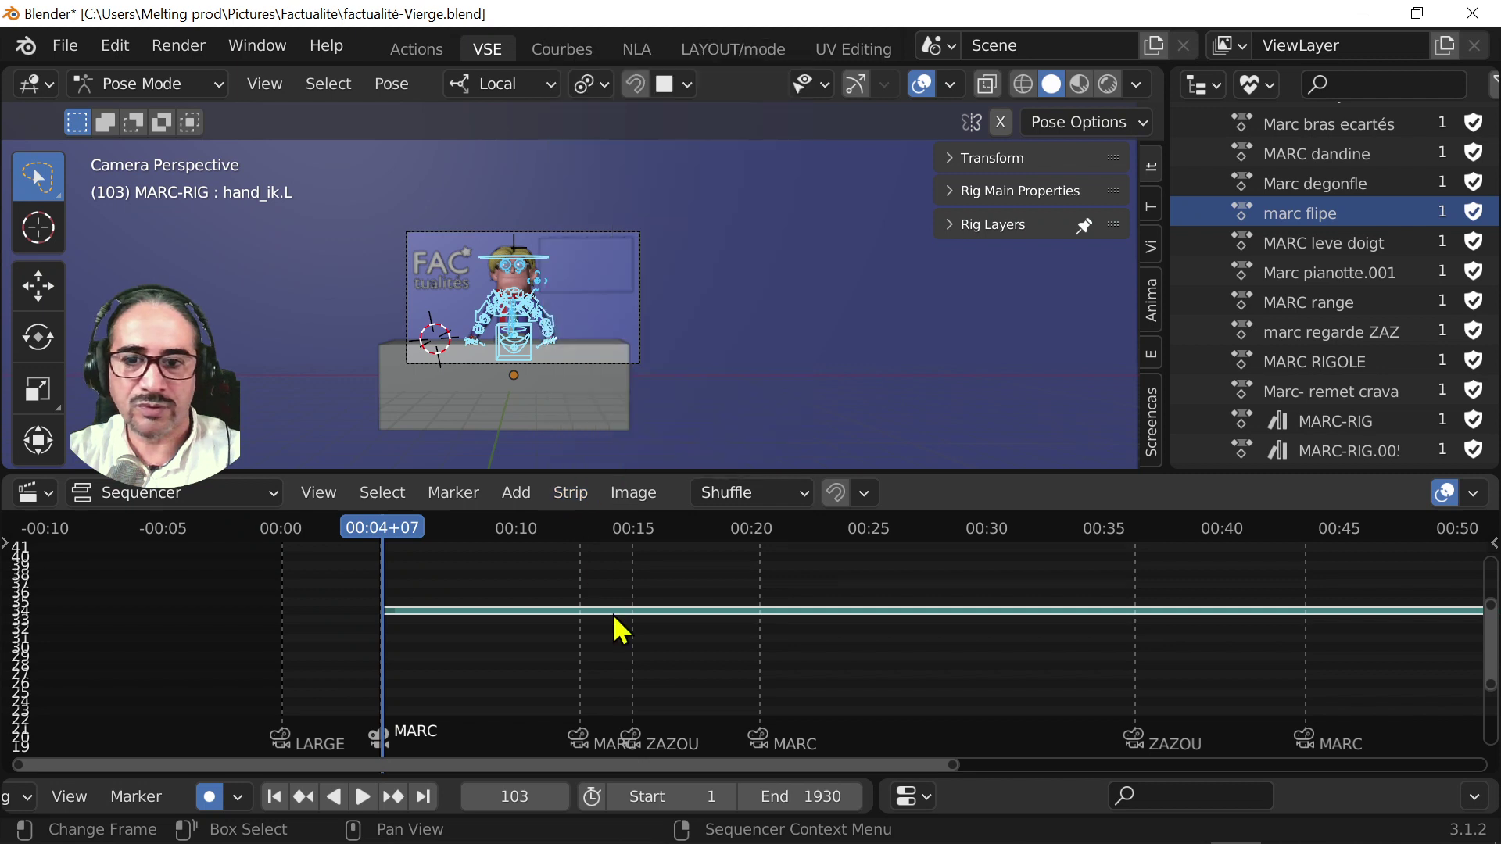
pyautogui.rightClick(625, 614)
pyautogui.moveTo(626, 611)
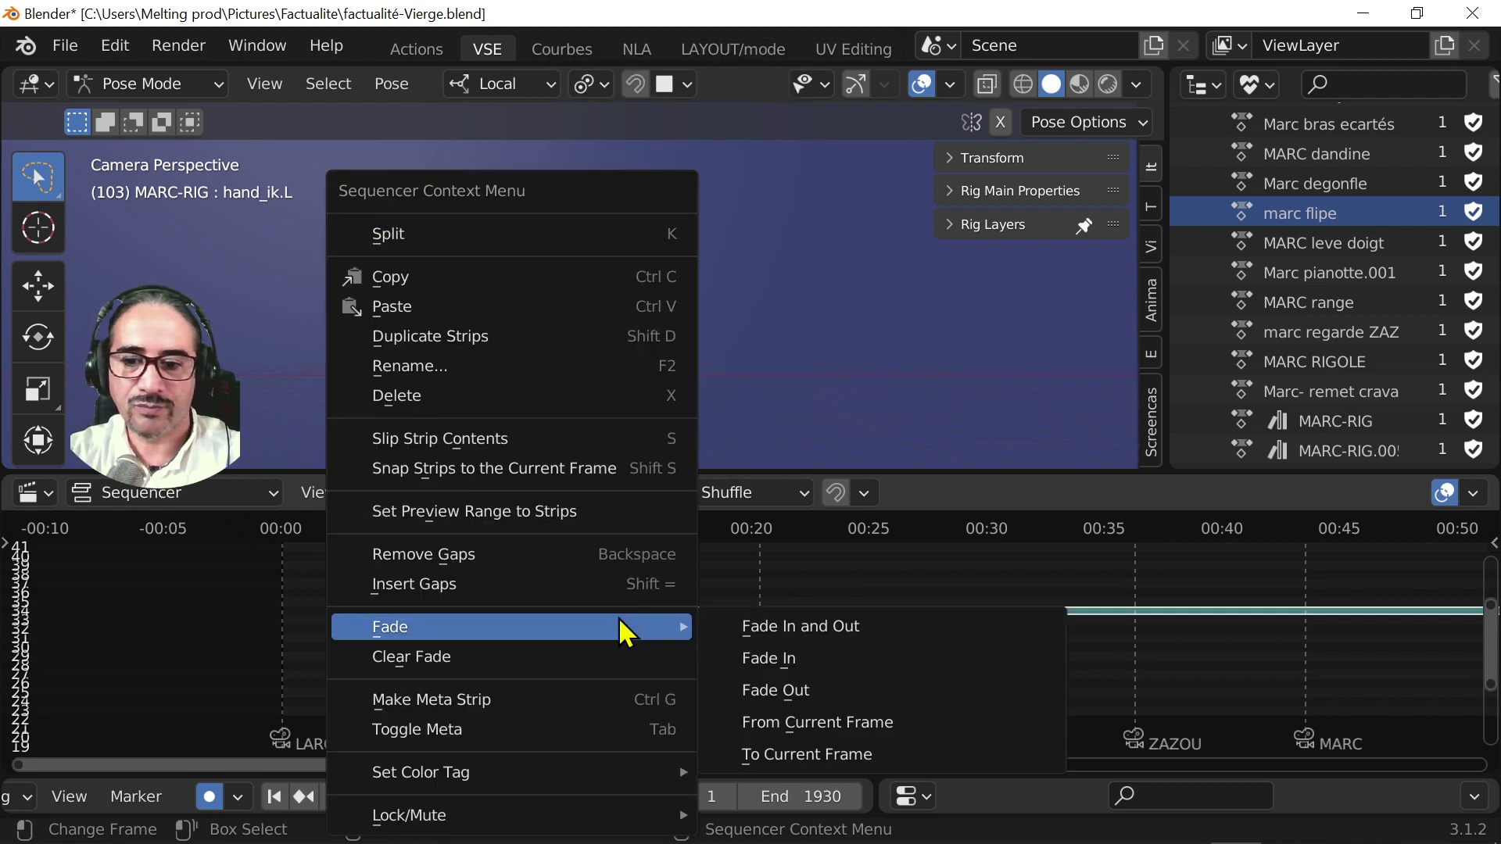
pyautogui.moveTo(573, 781)
pyautogui.click(786, 773)
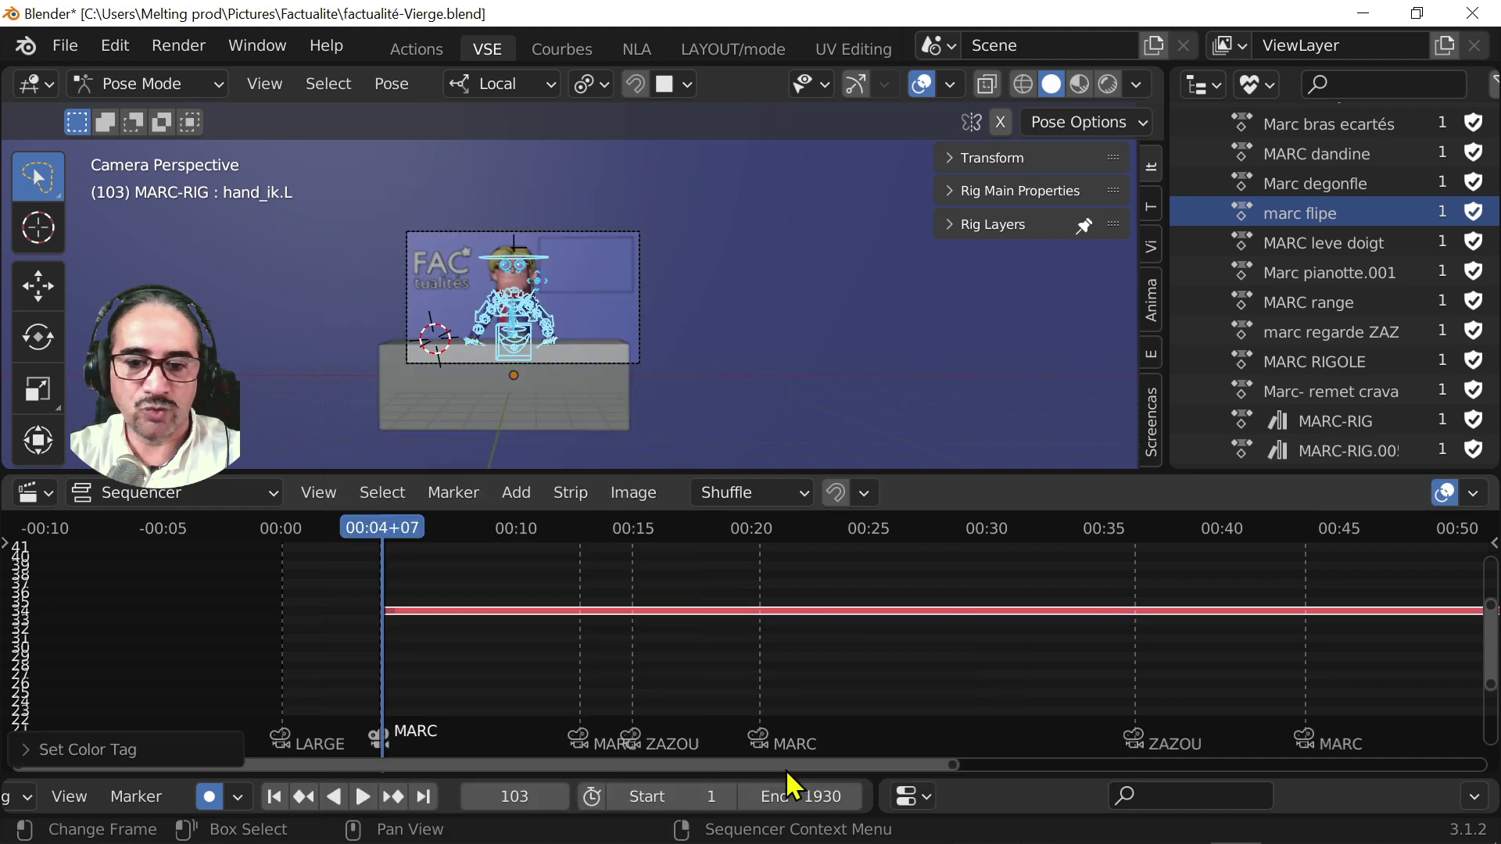
# - Add zazou5.wav as a second sound strip at frame 103 and place it in channel 32
pyautogui.hotkey('shift', 'a')
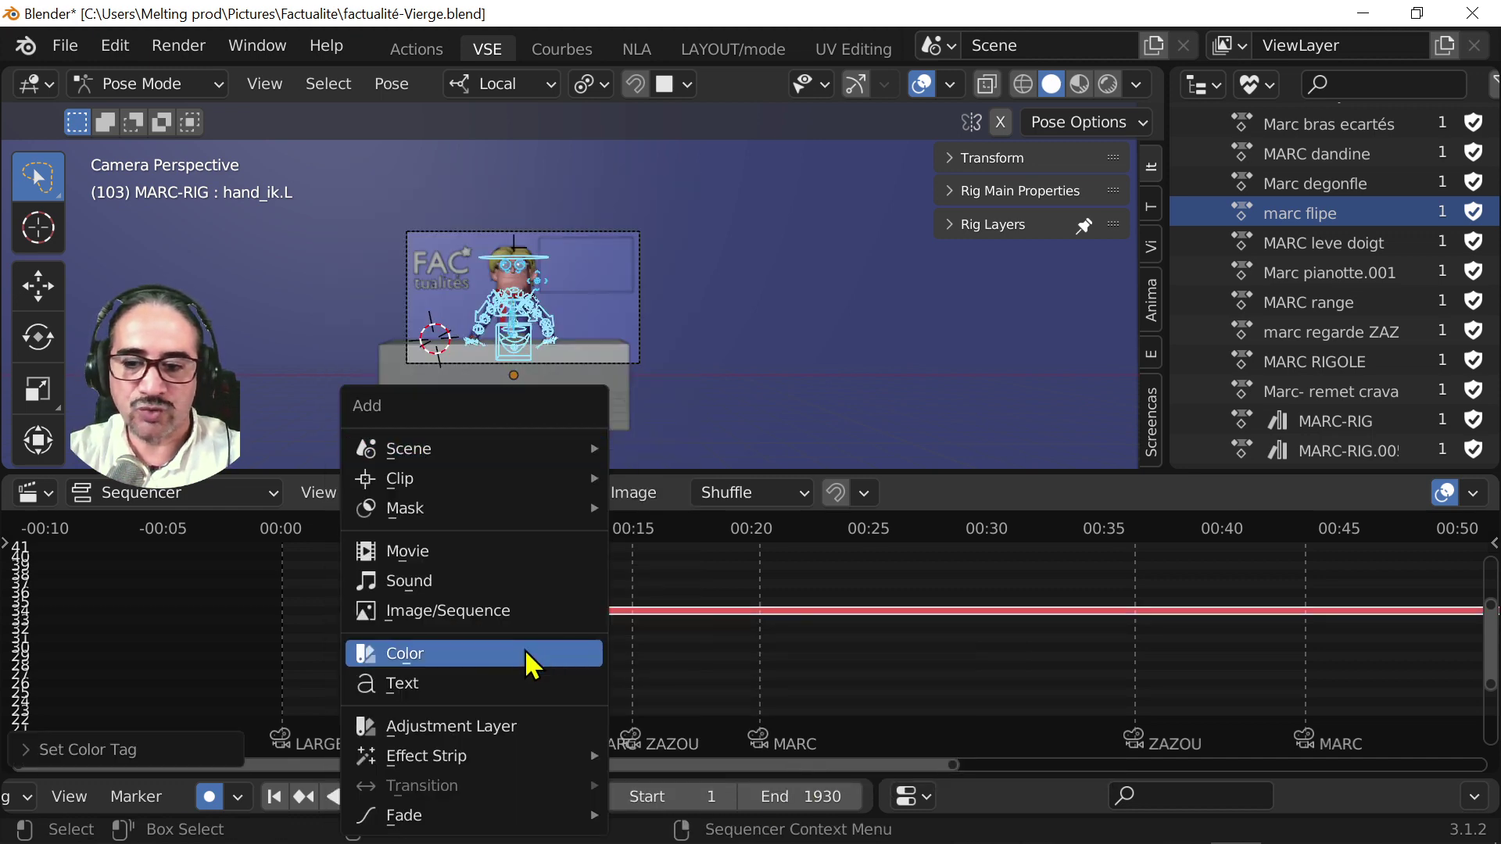
pyautogui.click(472, 582)
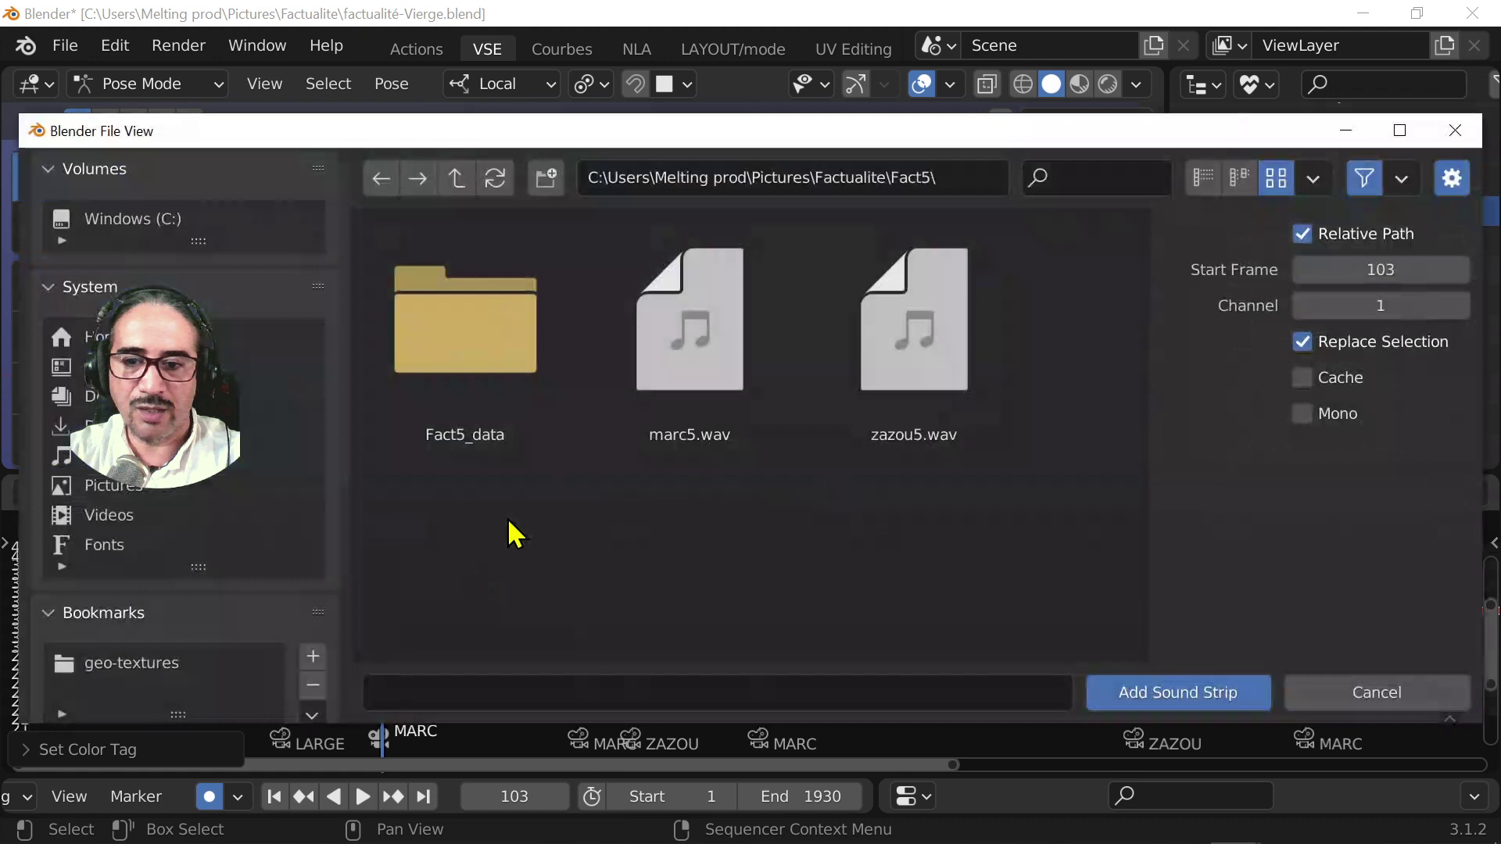
pyautogui.doubleClick(907, 364)
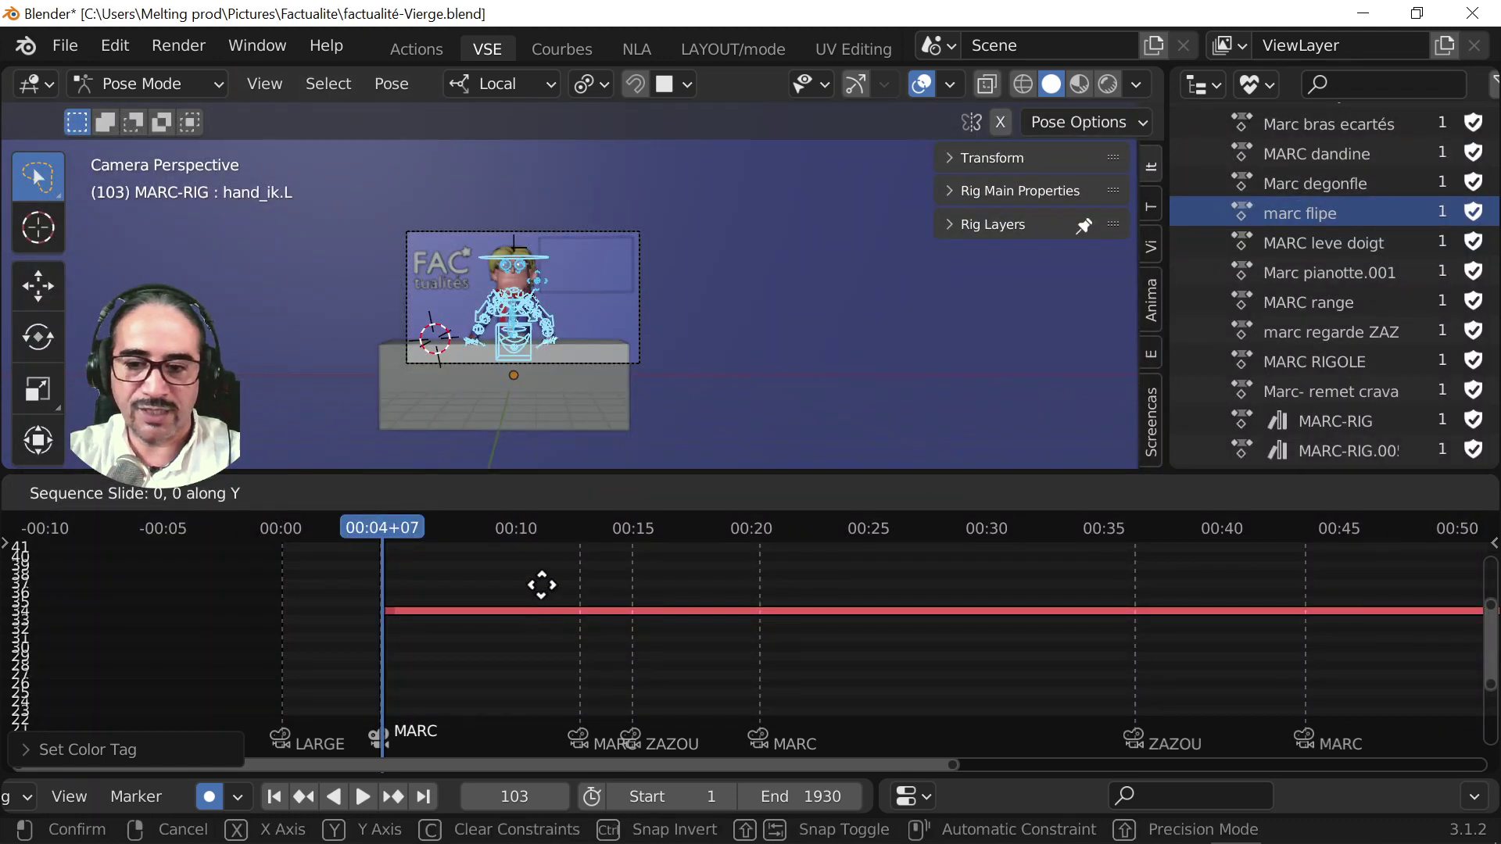
pyautogui.click(514, 627)
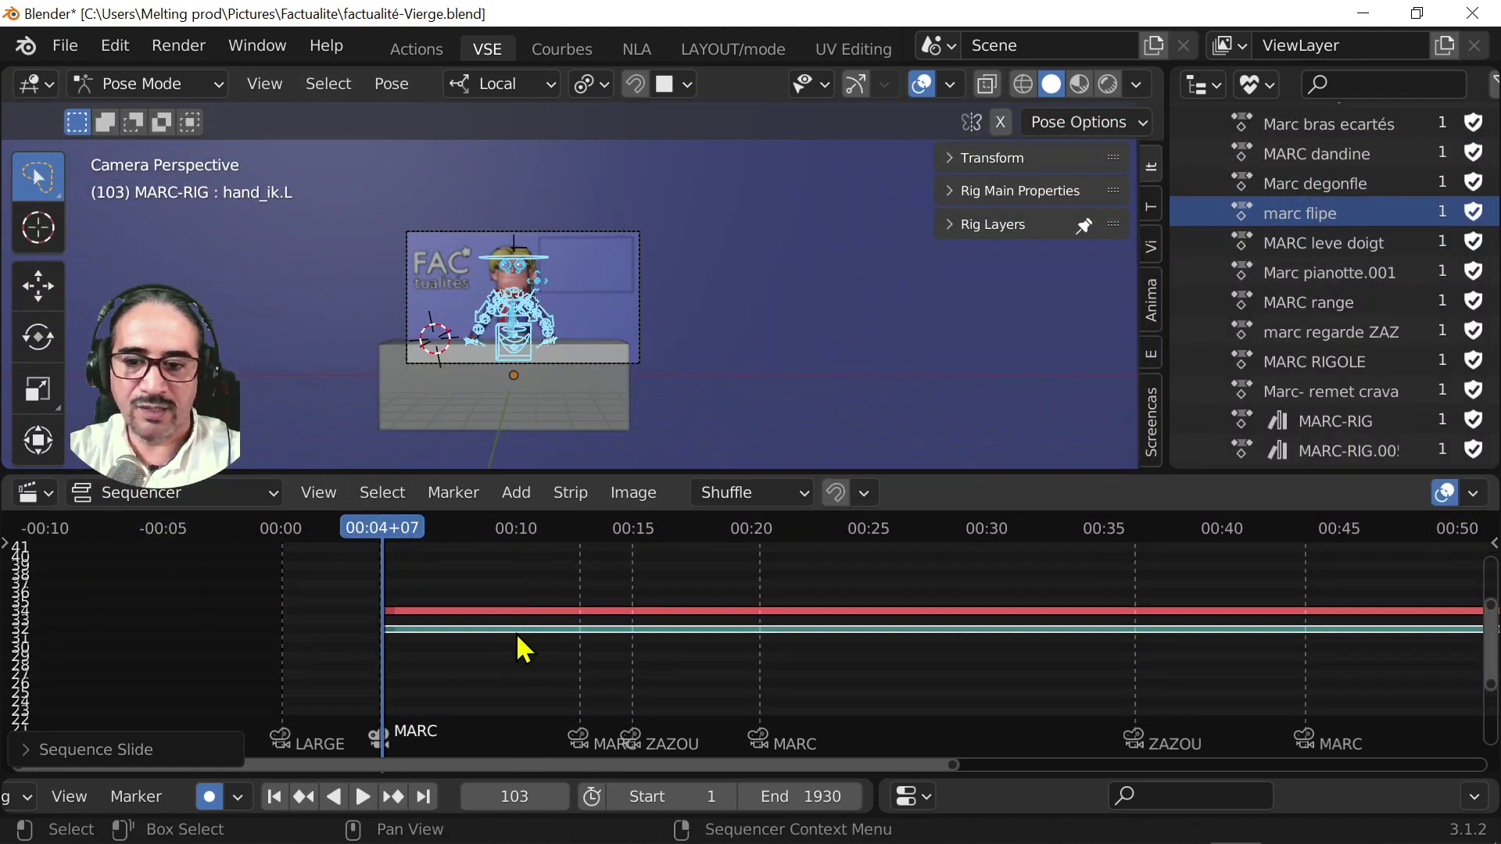
# - Tag the zazou5 sound strip in channel 32 with the pink color
pyautogui.rightClick(519, 638)
pyautogui.moveTo(517, 636)
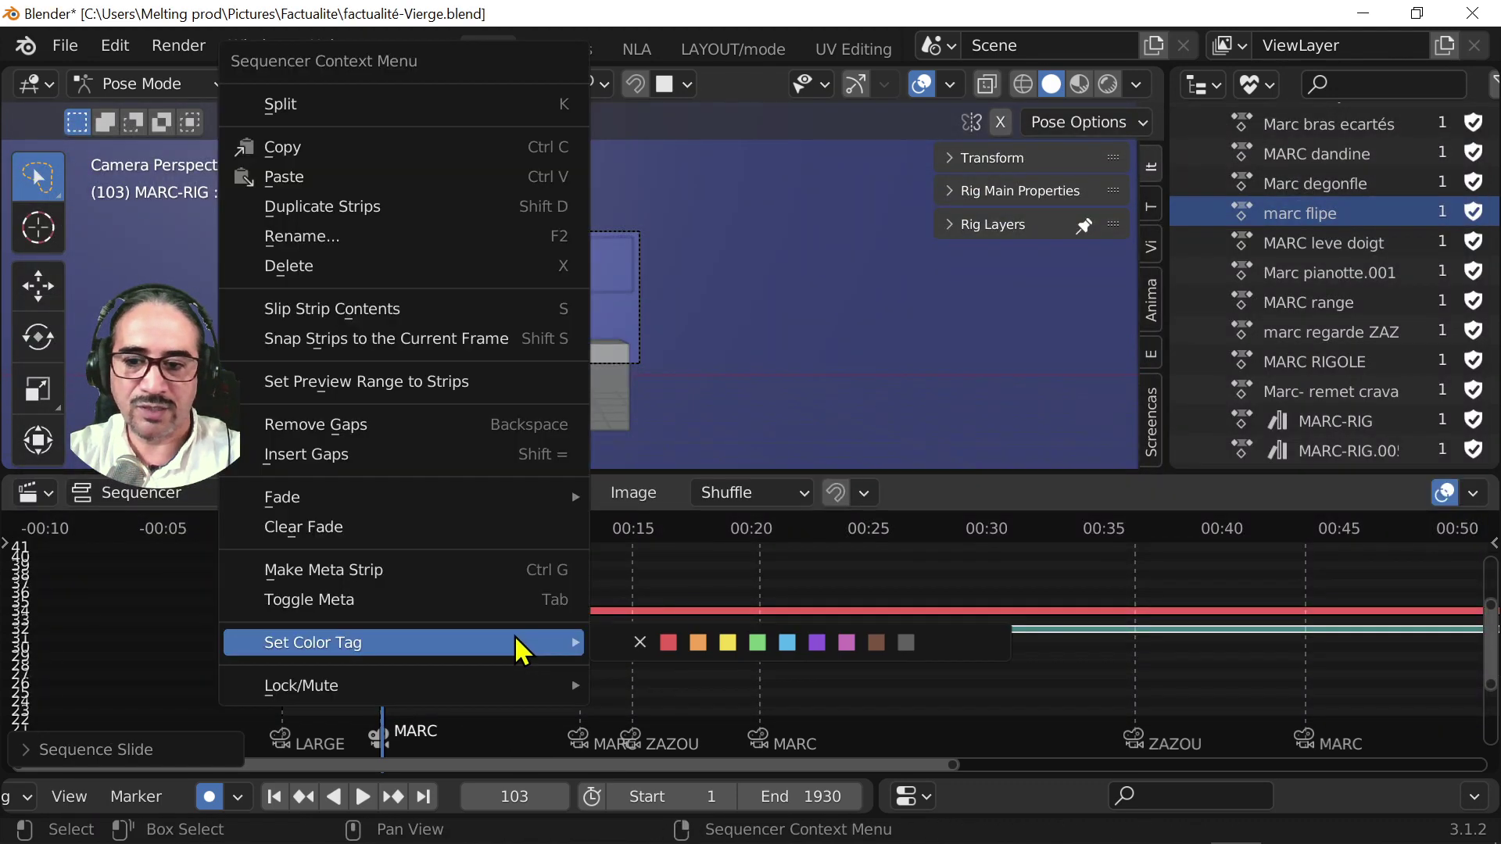
pyautogui.click(844, 643)
pyautogui.keyDown('ctrl'); pyautogui.moveTo(707, 679); pyautogui.dragTo(599, 613, button='middle'); pyautogui.keyUp('ctrl')
# - Play the scene briefly from frame 103 with a close view of the presenter to check the sound
pyautogui.scroll(3, 672, 363)
pyautogui.scroll(2, 462, 308)
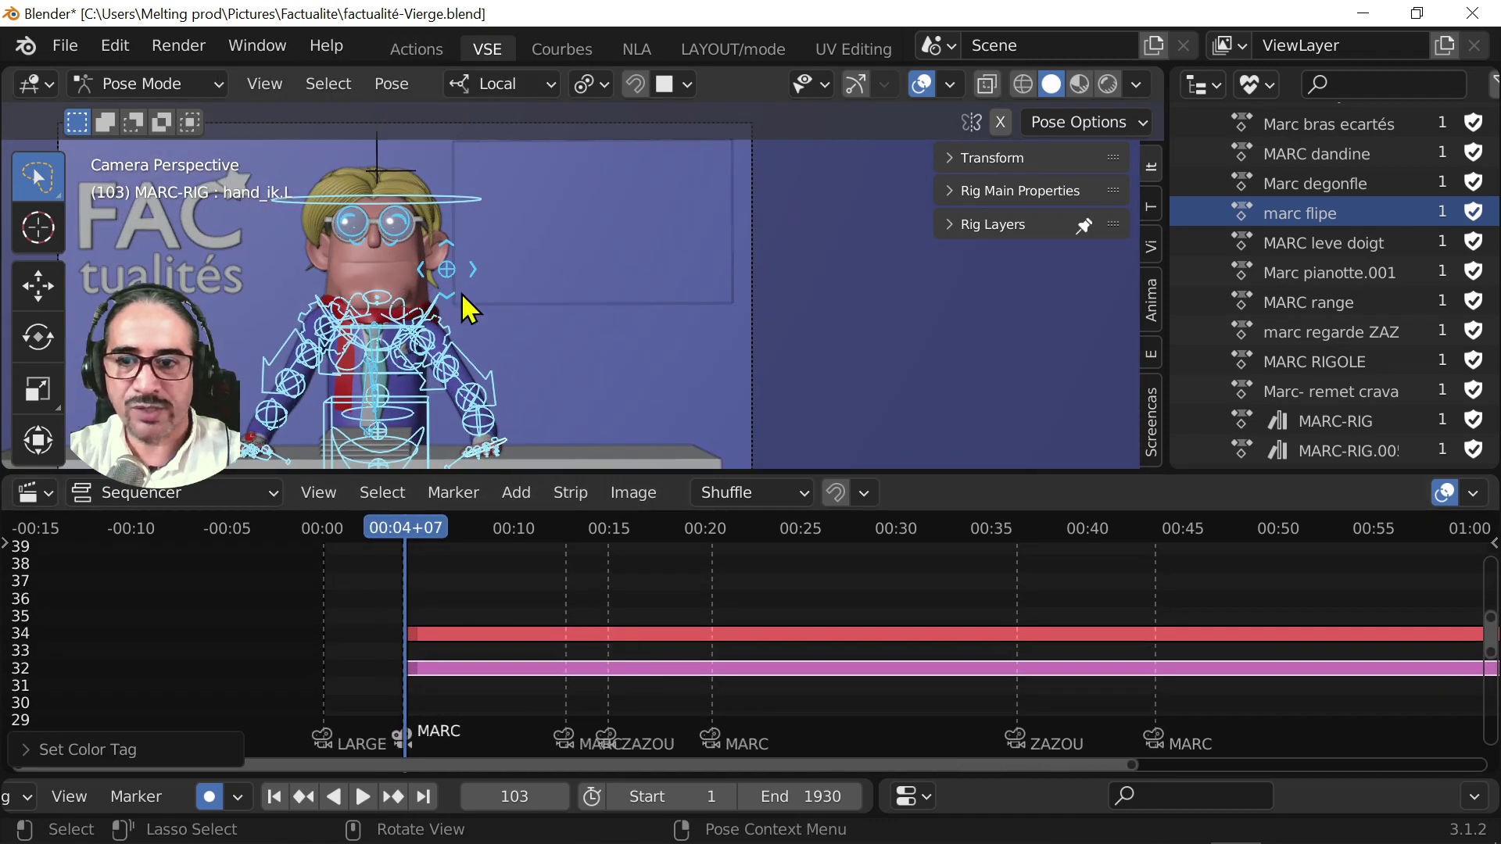
pyautogui.press('space')
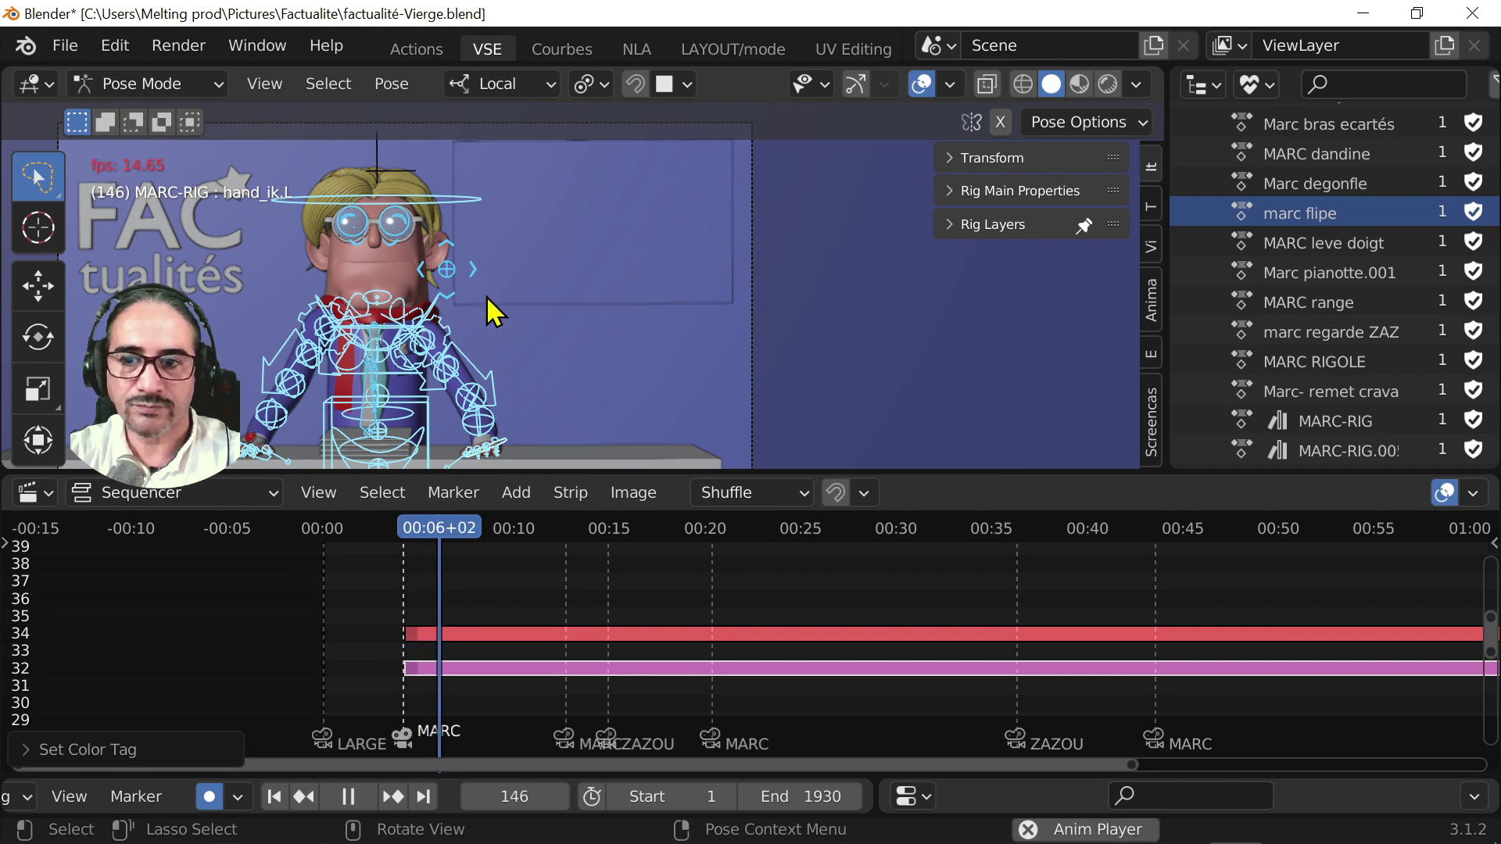
pyautogui.press('space')
# - Switch from Pose Mode to Object Mode and select the presenter's body mesh
pyautogui.moveTo(450, 301); pyautogui.dragTo(836, 320, button='middle')
pyautogui.scroll(4, 698, 311)
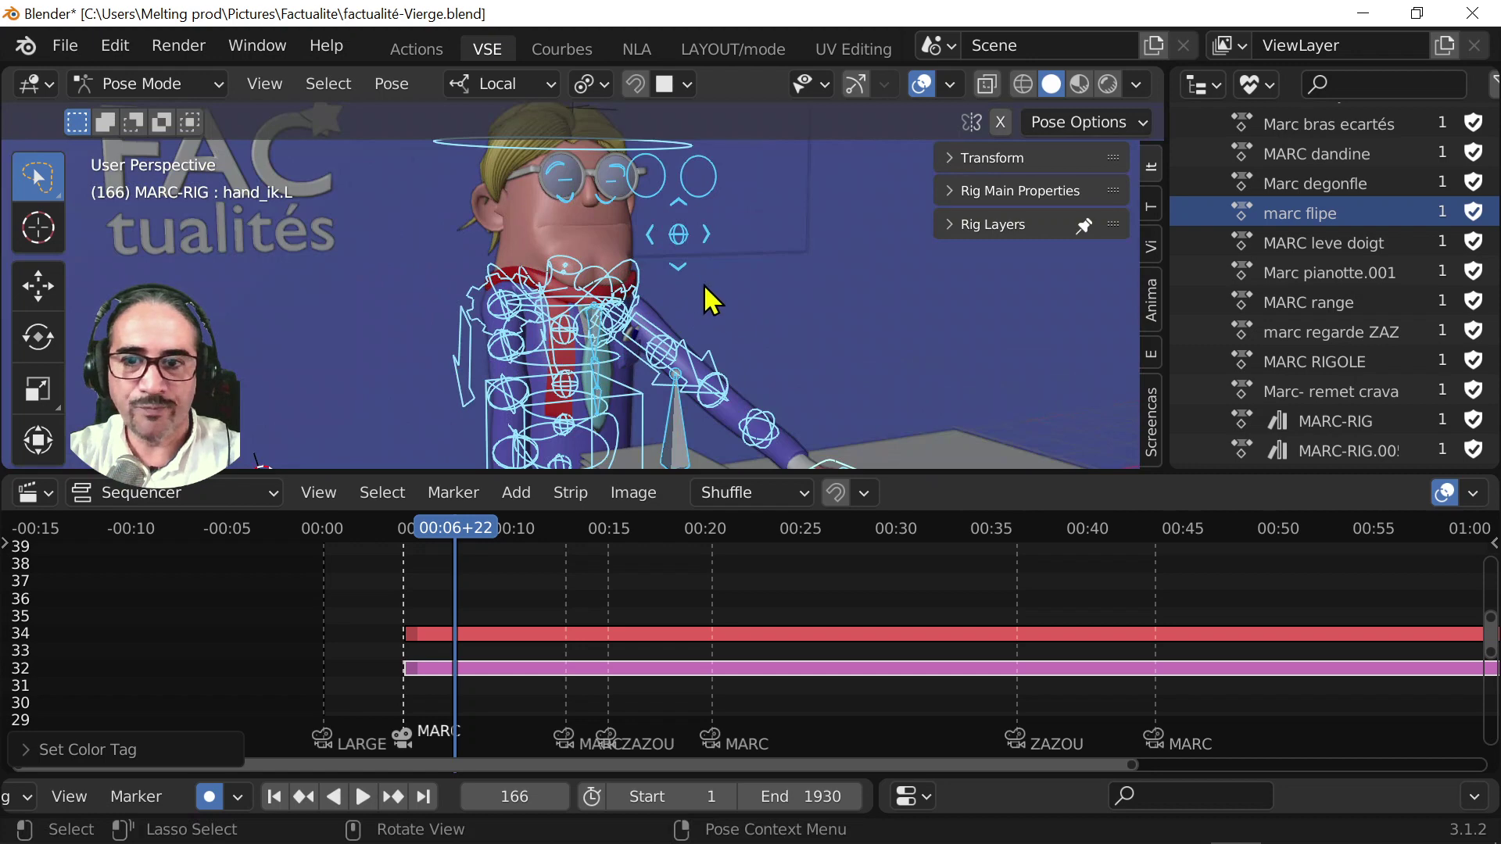
pyautogui.moveTo(709, 299); pyautogui.dragTo(602, 295, button='middle')
pyautogui.click(528, 240)
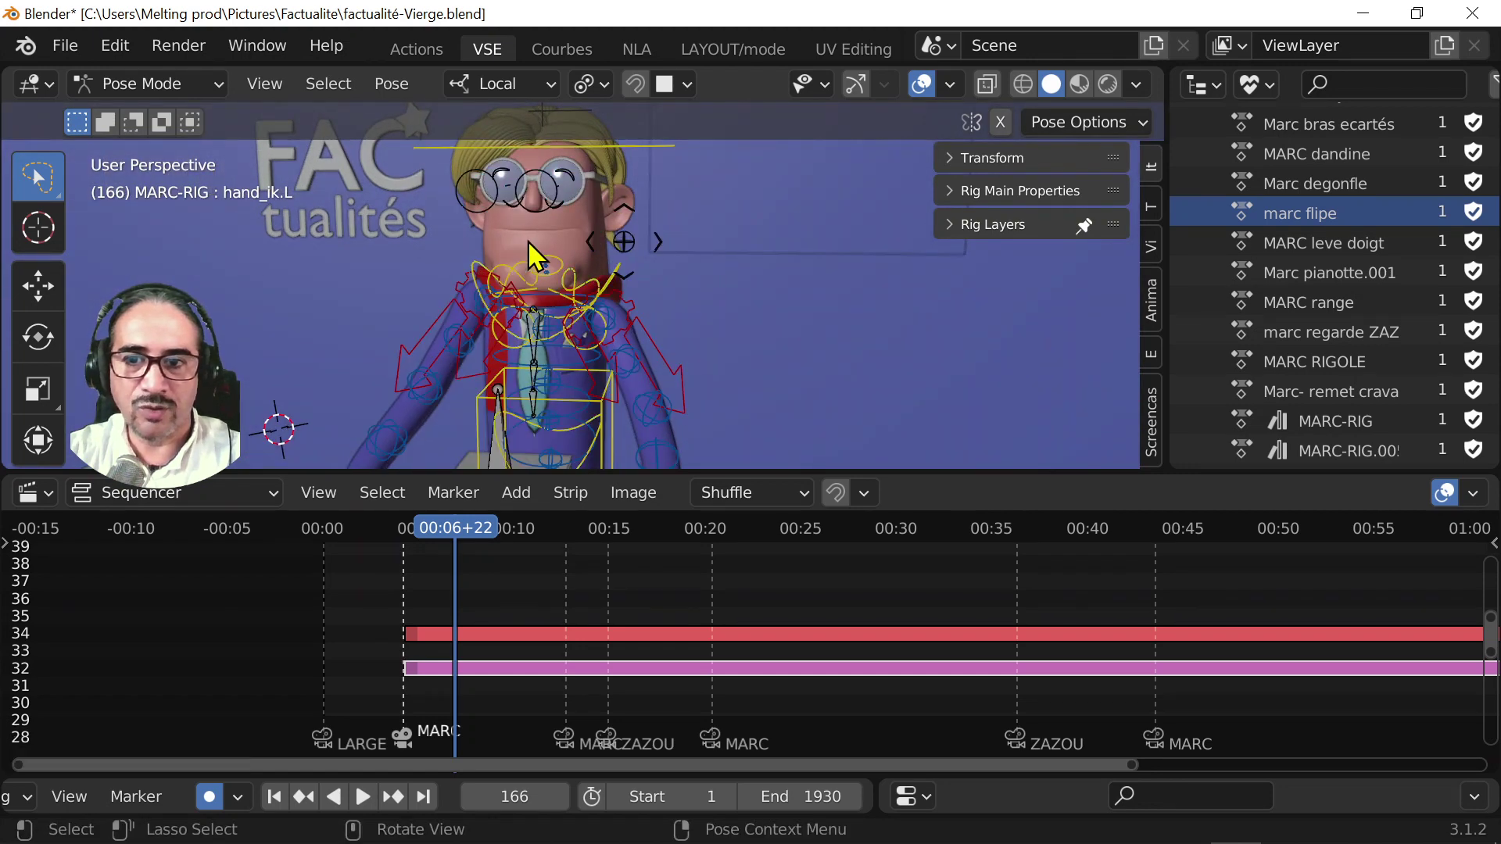
pyautogui.hotkey('ctrl', 'Tab')
pyautogui.click(535, 236)
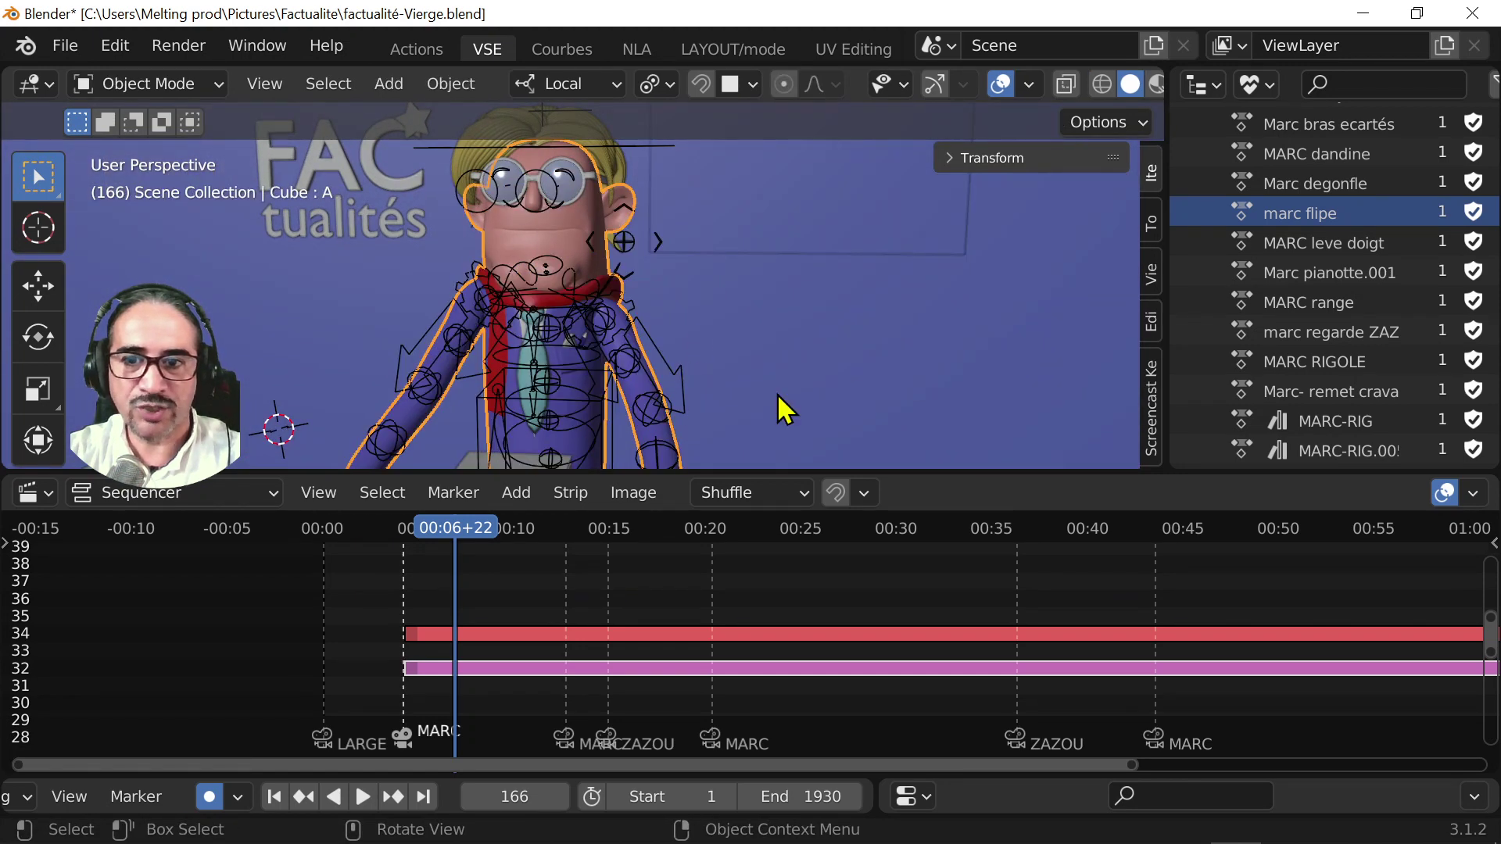
pyautogui.moveTo(781, 408); pyautogui.dragTo(696, 375, button='middle')
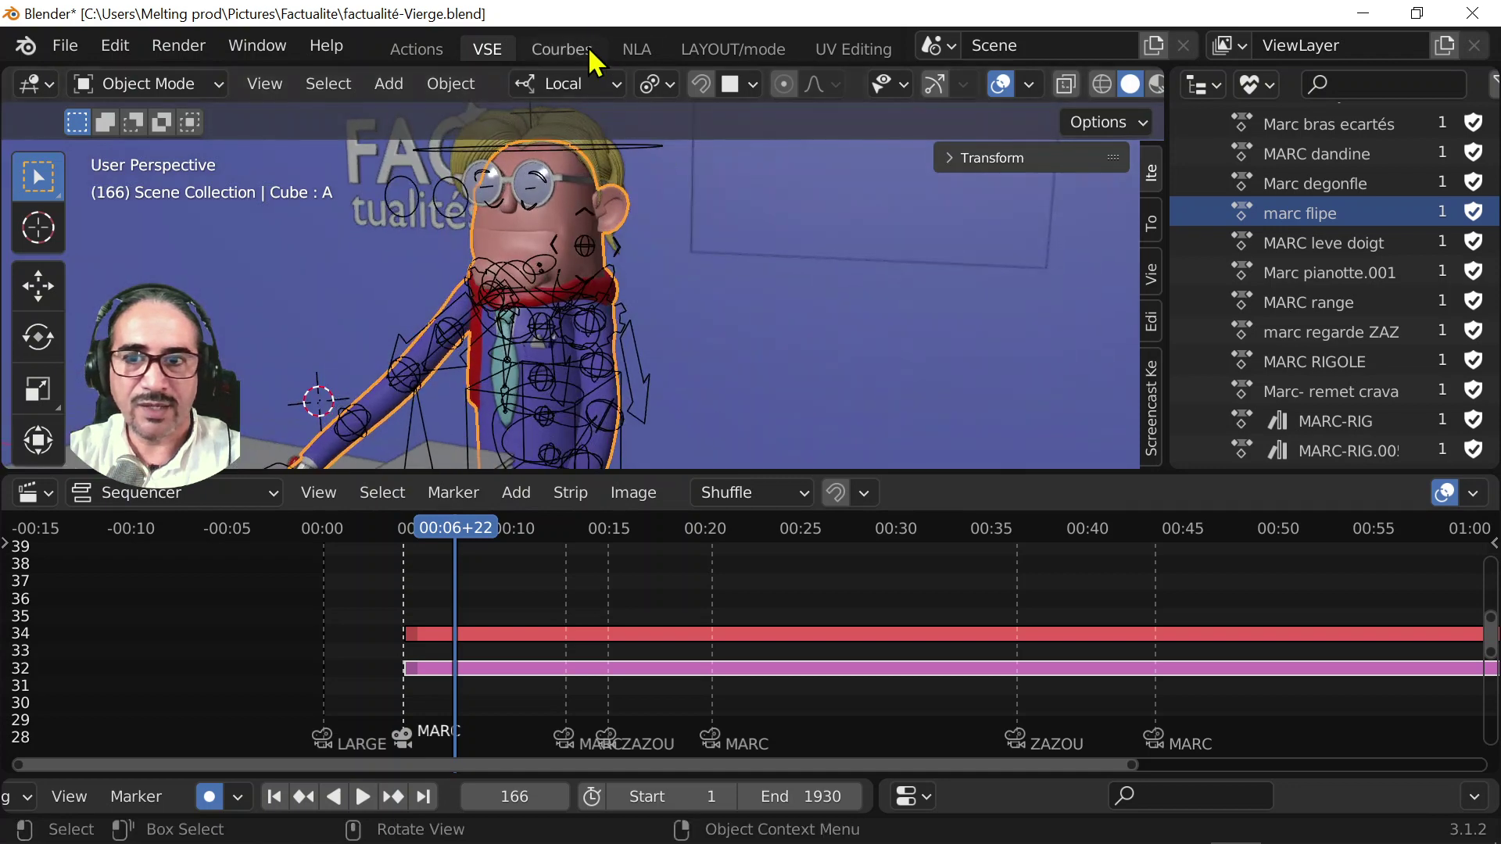
# - Set the playhead back to frame 103 in the sequencer, exactly where the two sound strips begin
pyautogui.click(561, 50)
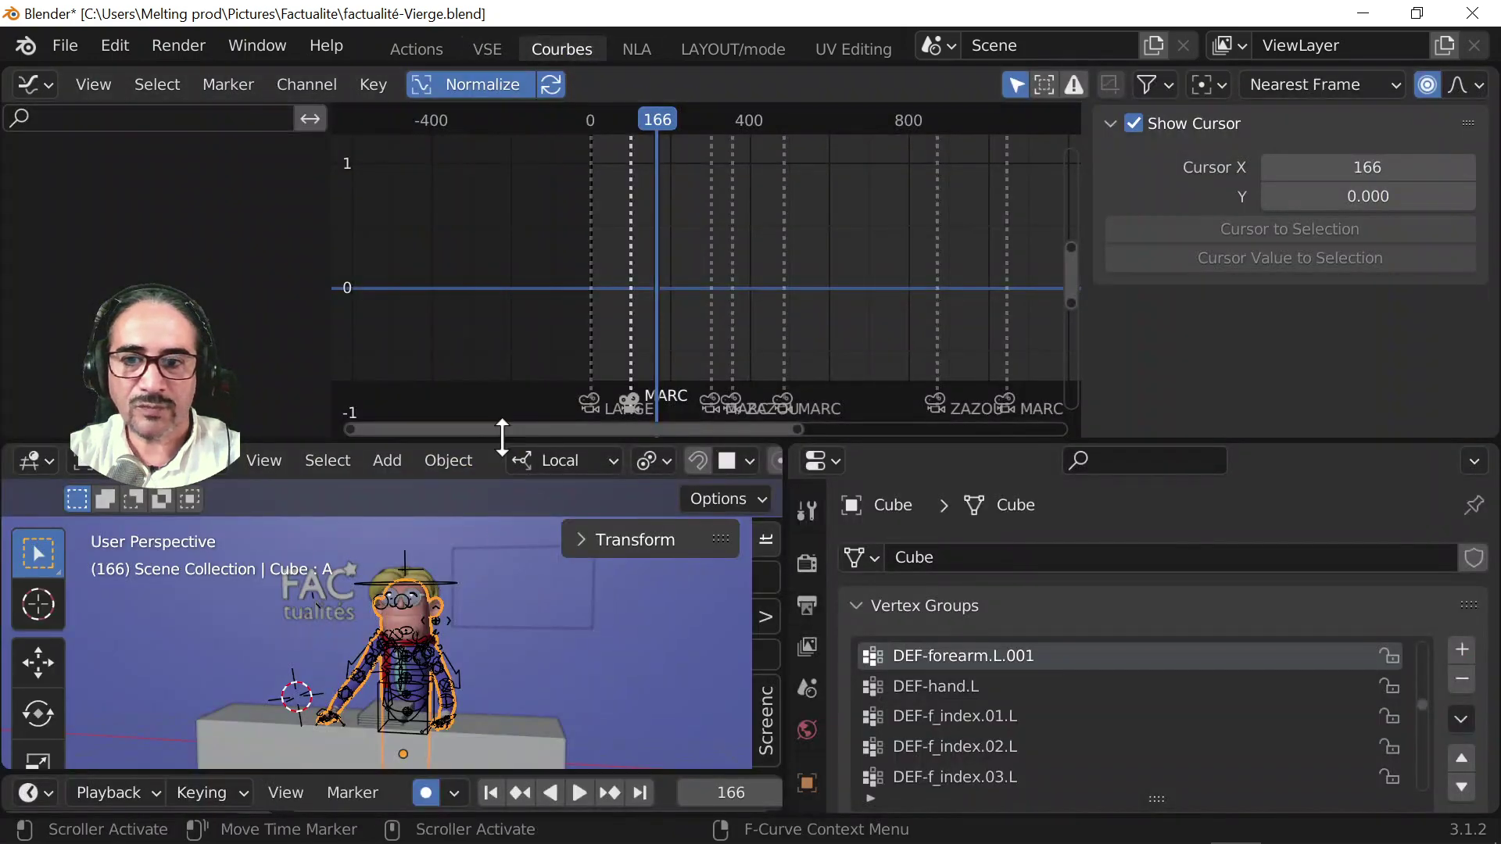
pyautogui.scroll(4, 651, 328)
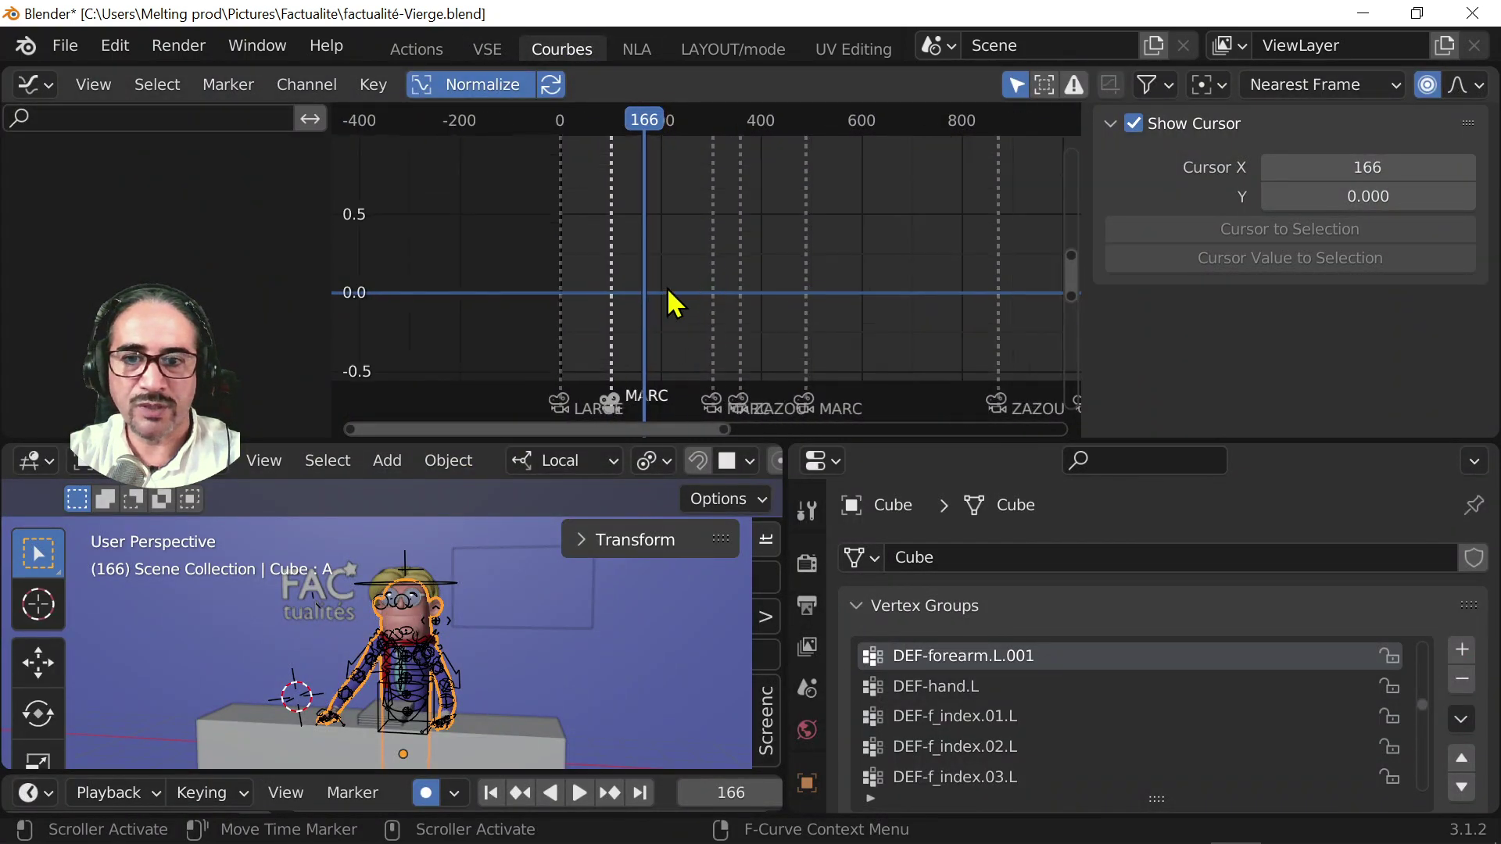
pyautogui.click(485, 47)
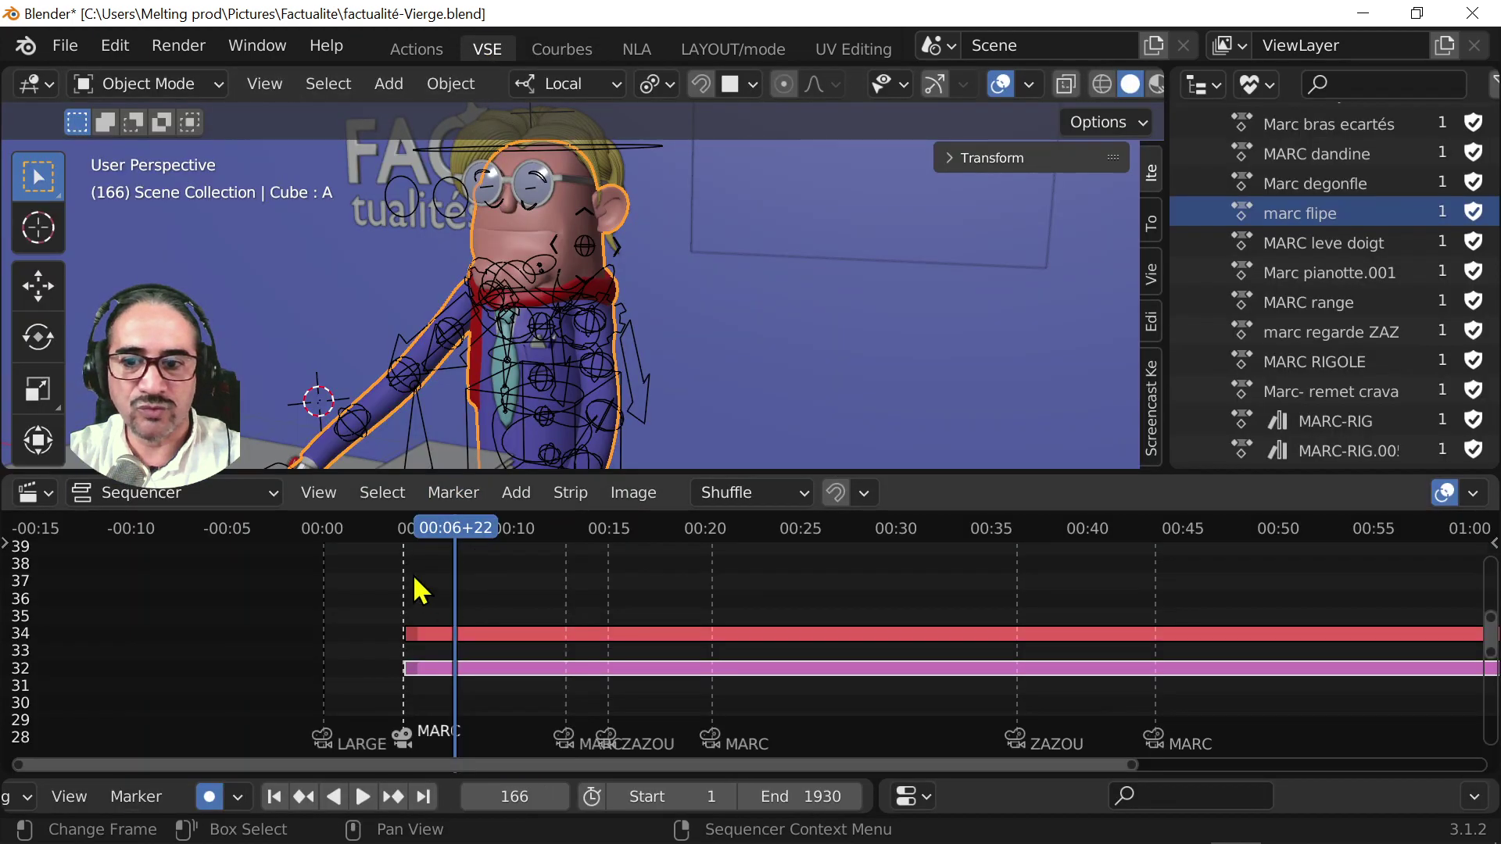
pyautogui.scroll(5, 429, 625)
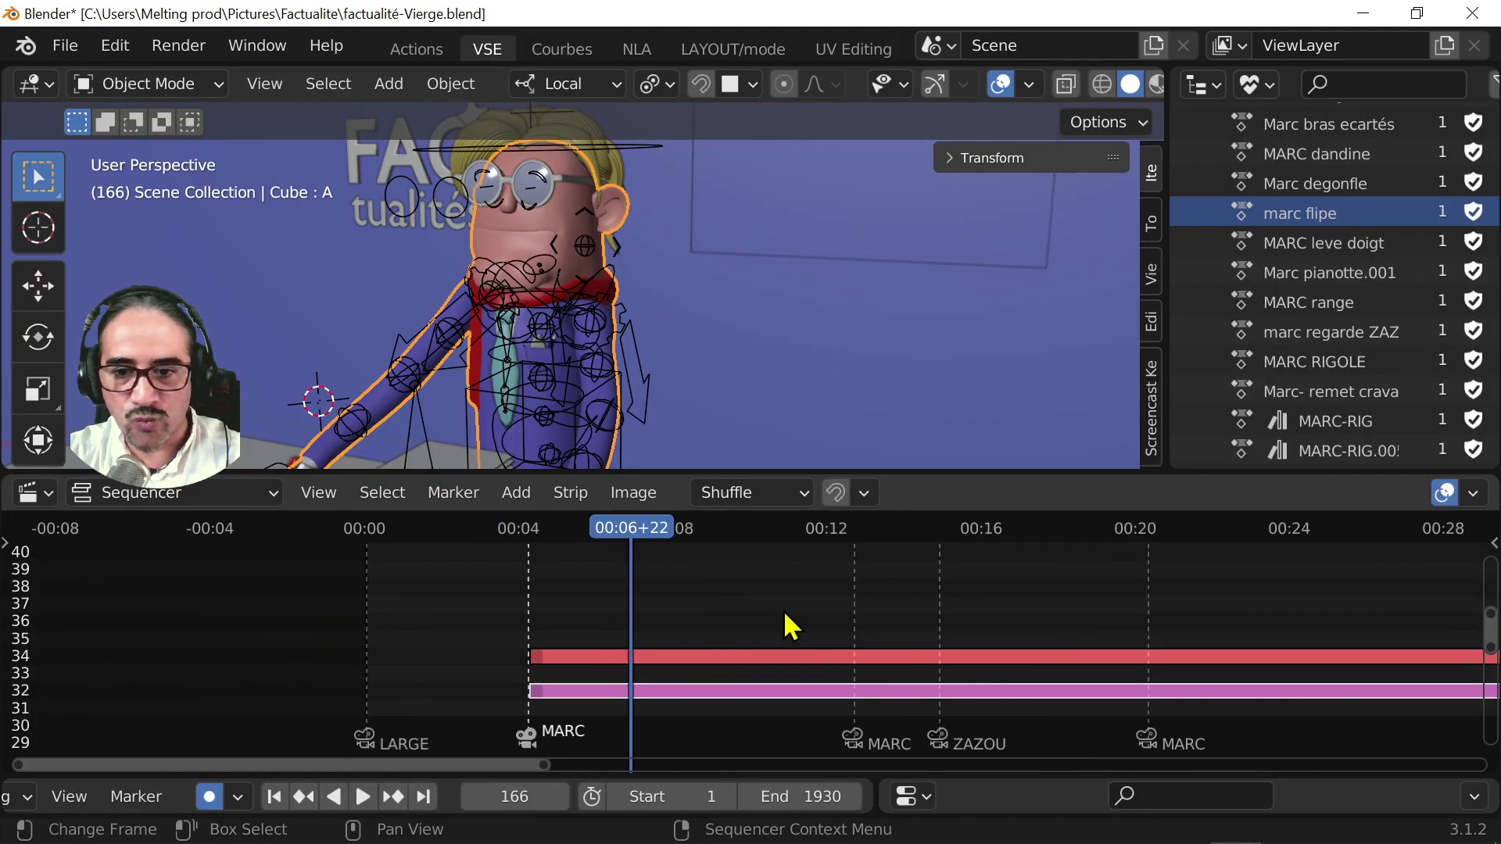
pyautogui.moveTo(394, 530); pyautogui.dragTo(401, 531)
pyautogui.scroll(11, 392, 653)
pyautogui.moveTo(358, 639); pyautogui.dragTo(666, 641, button='middle')
pyautogui.scroll(3, 429, 707)
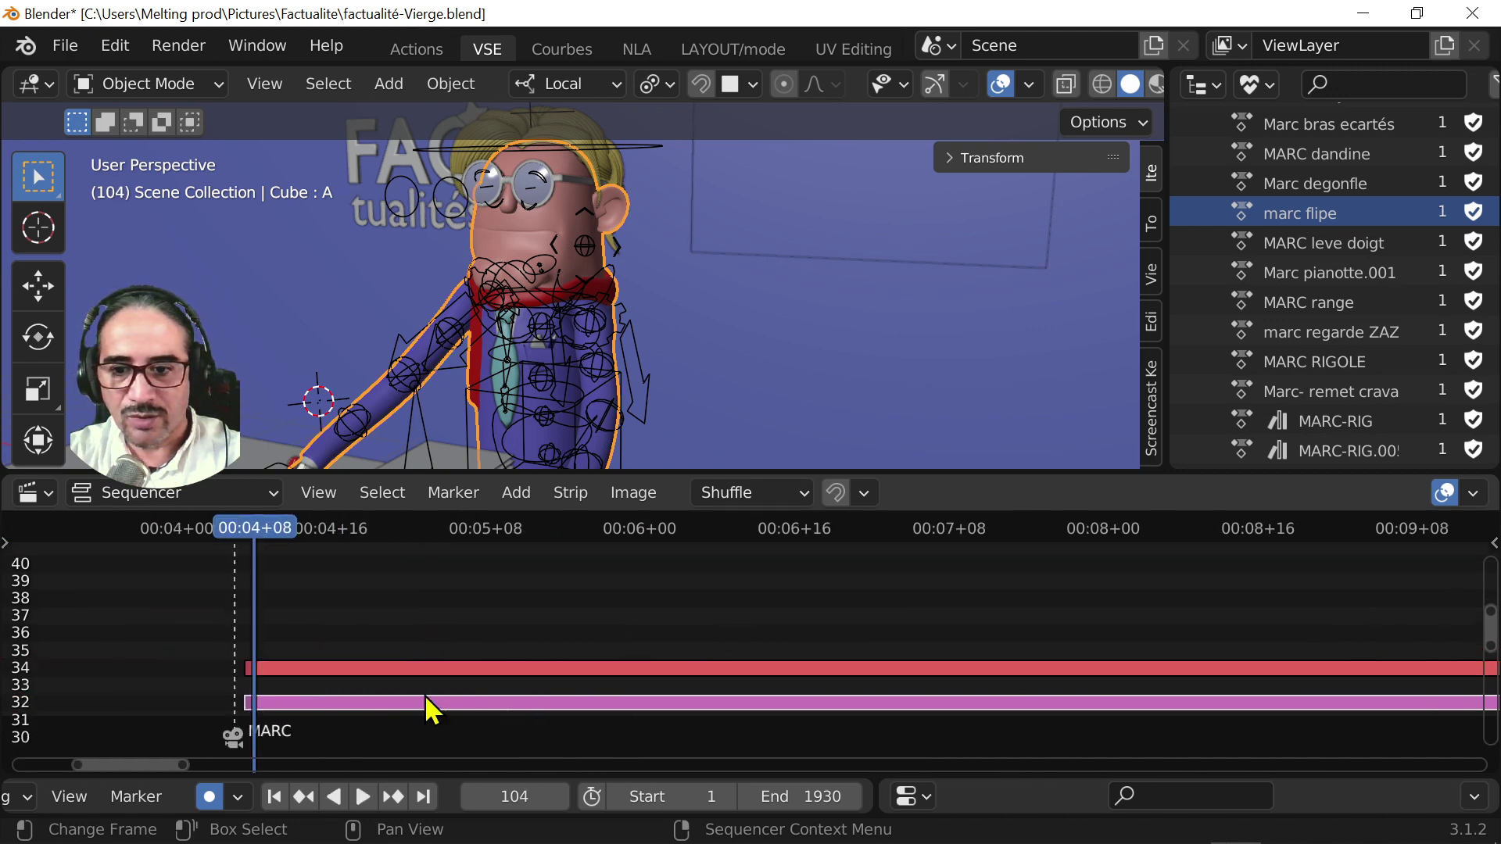
pyautogui.moveTo(429, 706); pyautogui.dragTo(529, 620, button='middle')
pyautogui.click(433, 529)
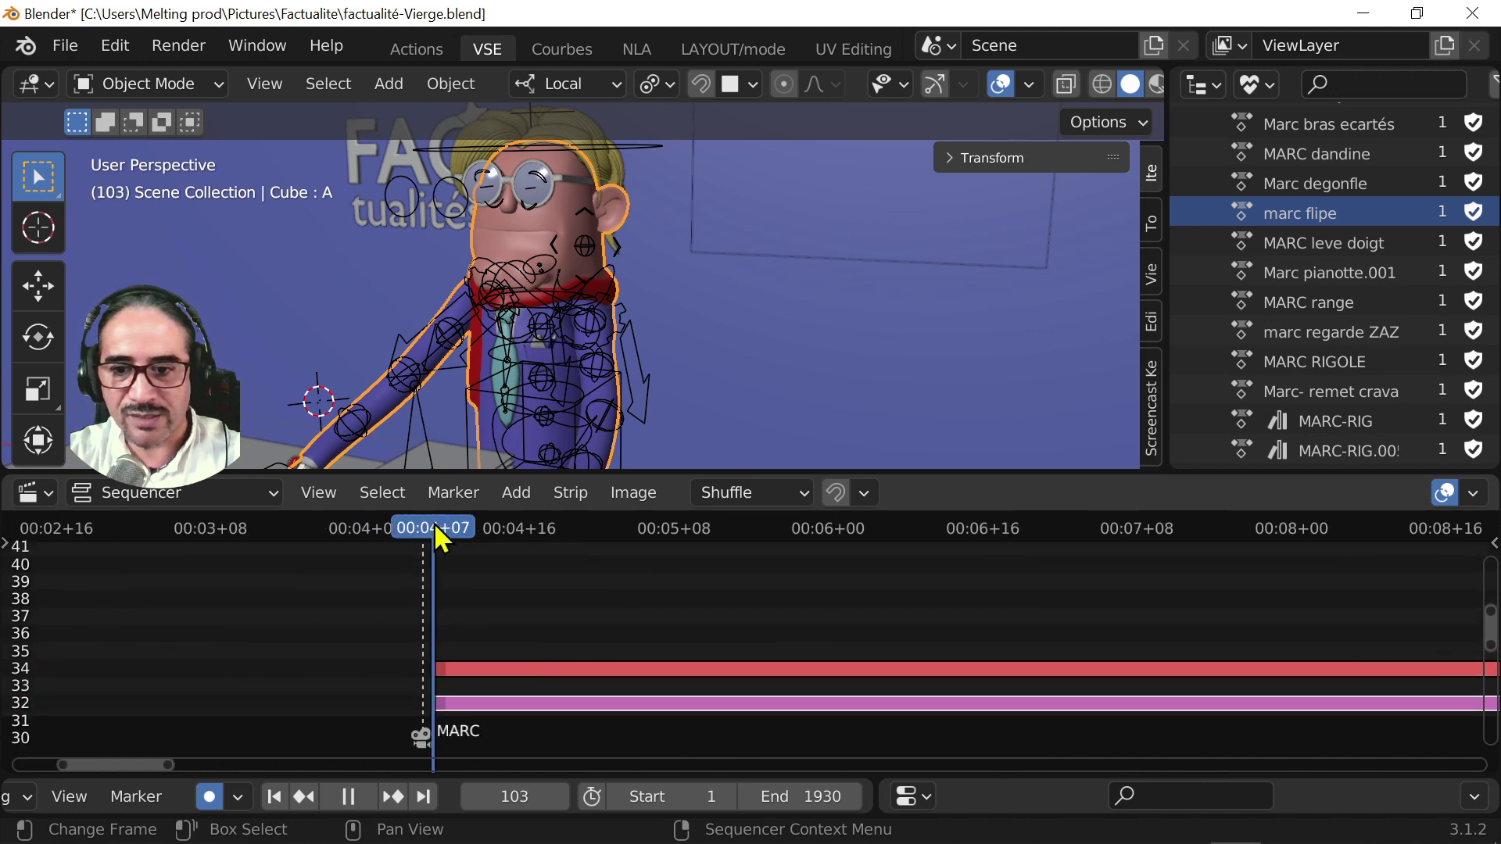
# - In the Courbes workspace, insert a keyframe on the mesh's A shape key with value 0 at frame 103
pyautogui.click(563, 50)
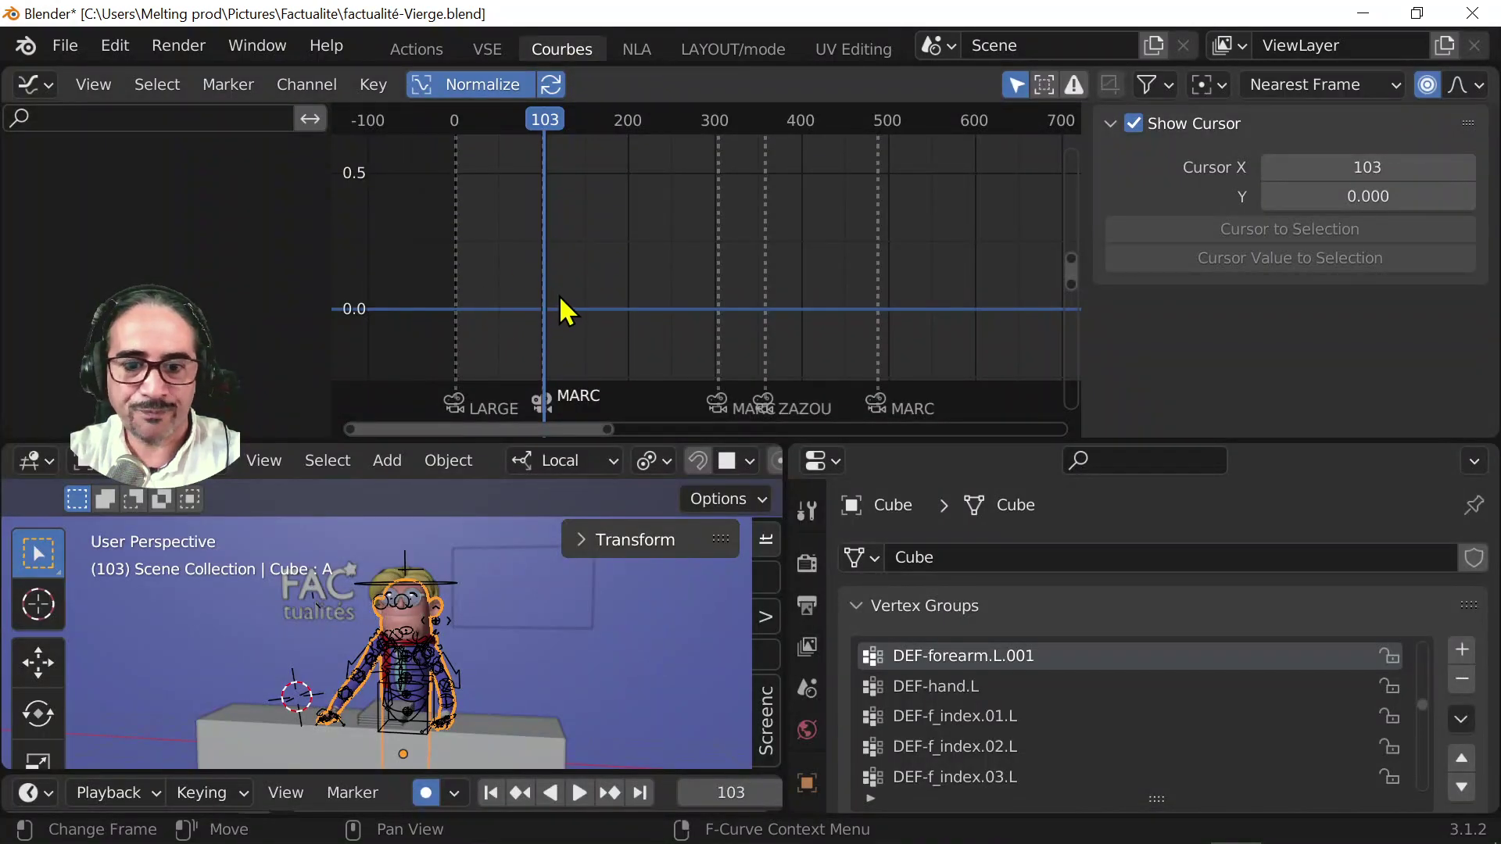
pyautogui.scroll(-10, 972, 793)
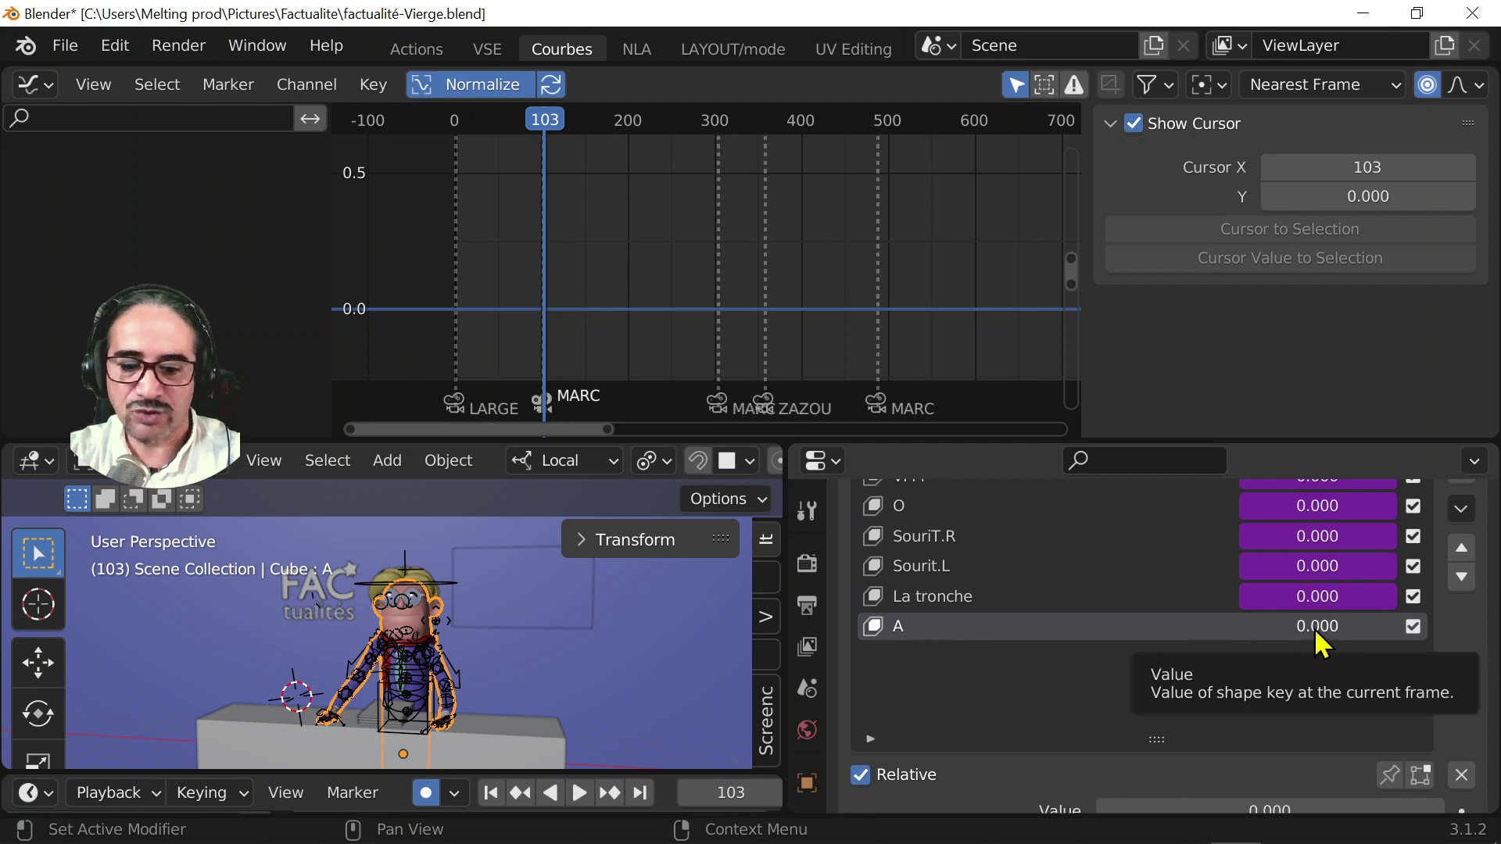
pyautogui.press('i')
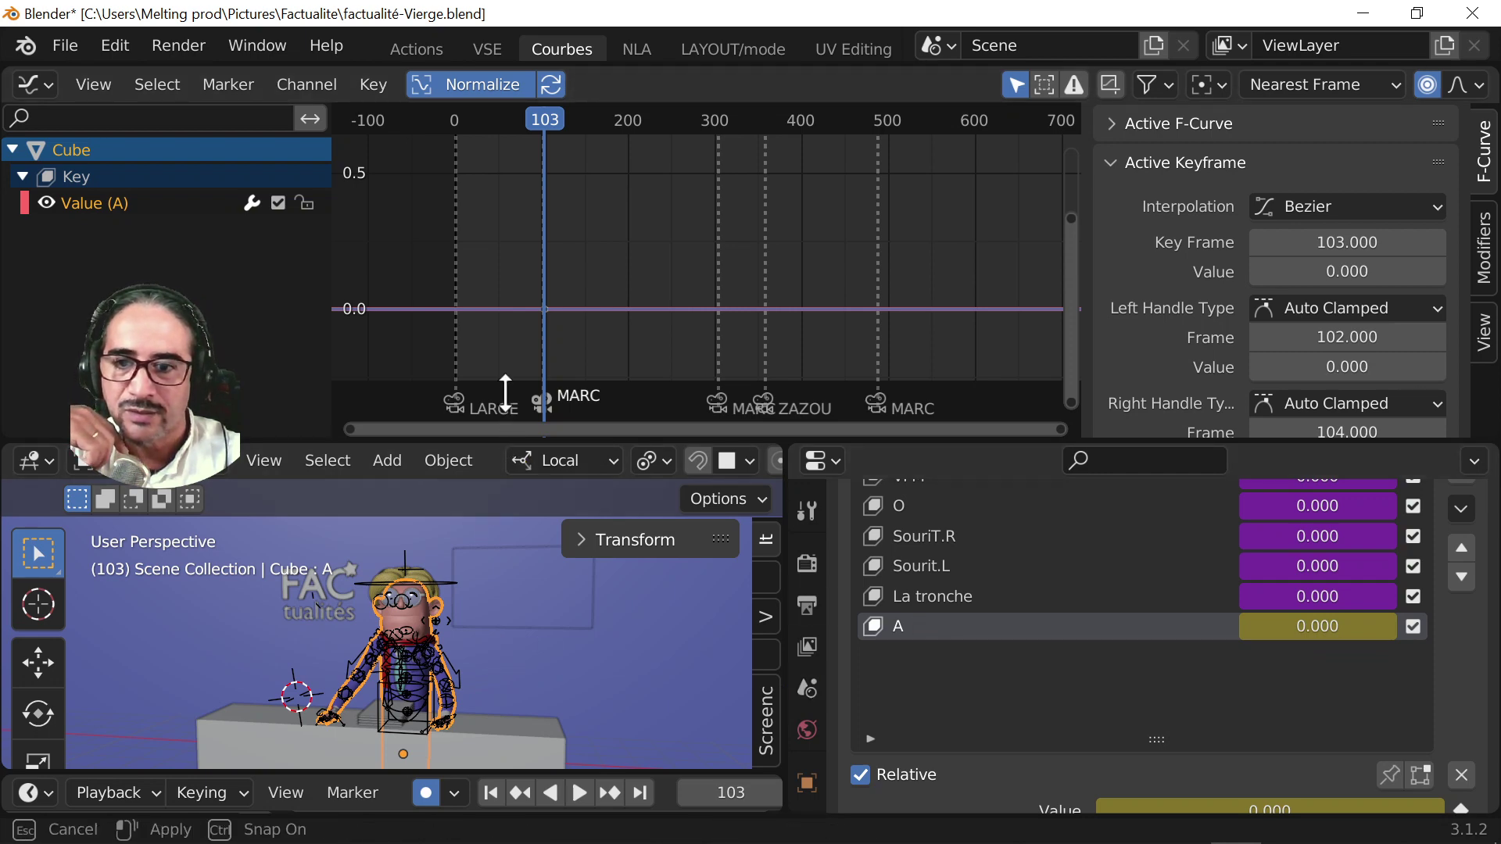
# - Enlarge the 3D viewport by shrinking the graph editor, and frame the presenter's face
pyautogui.moveTo(510, 443); pyautogui.dragTo(511, 254)
pyautogui.scroll(4, 462, 526)
pyautogui.scroll(2, 489, 576)
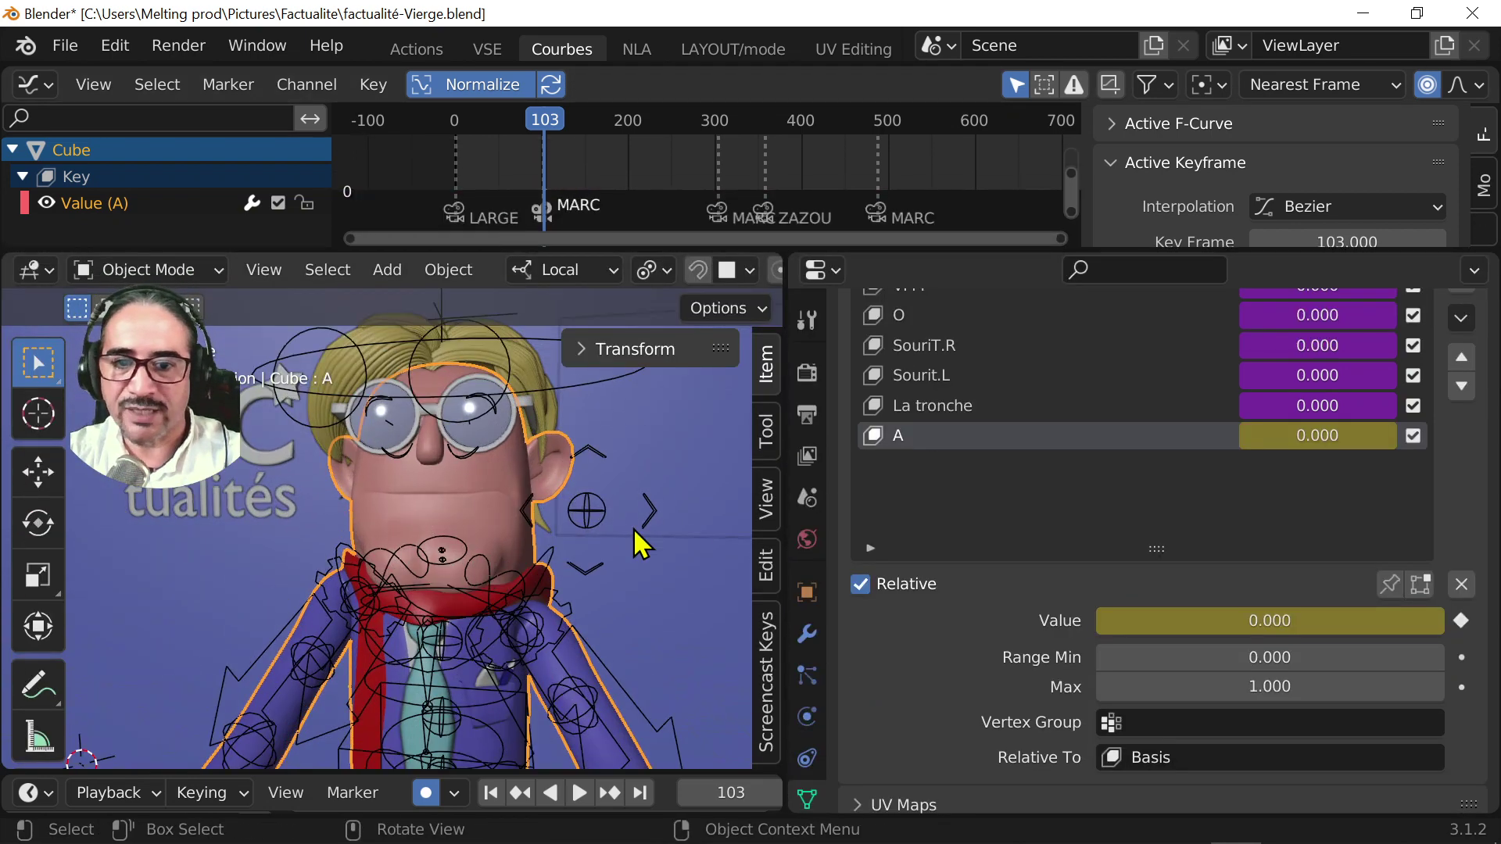
pyautogui.moveTo(563, 513); pyautogui.dragTo(516, 525, button='middle')
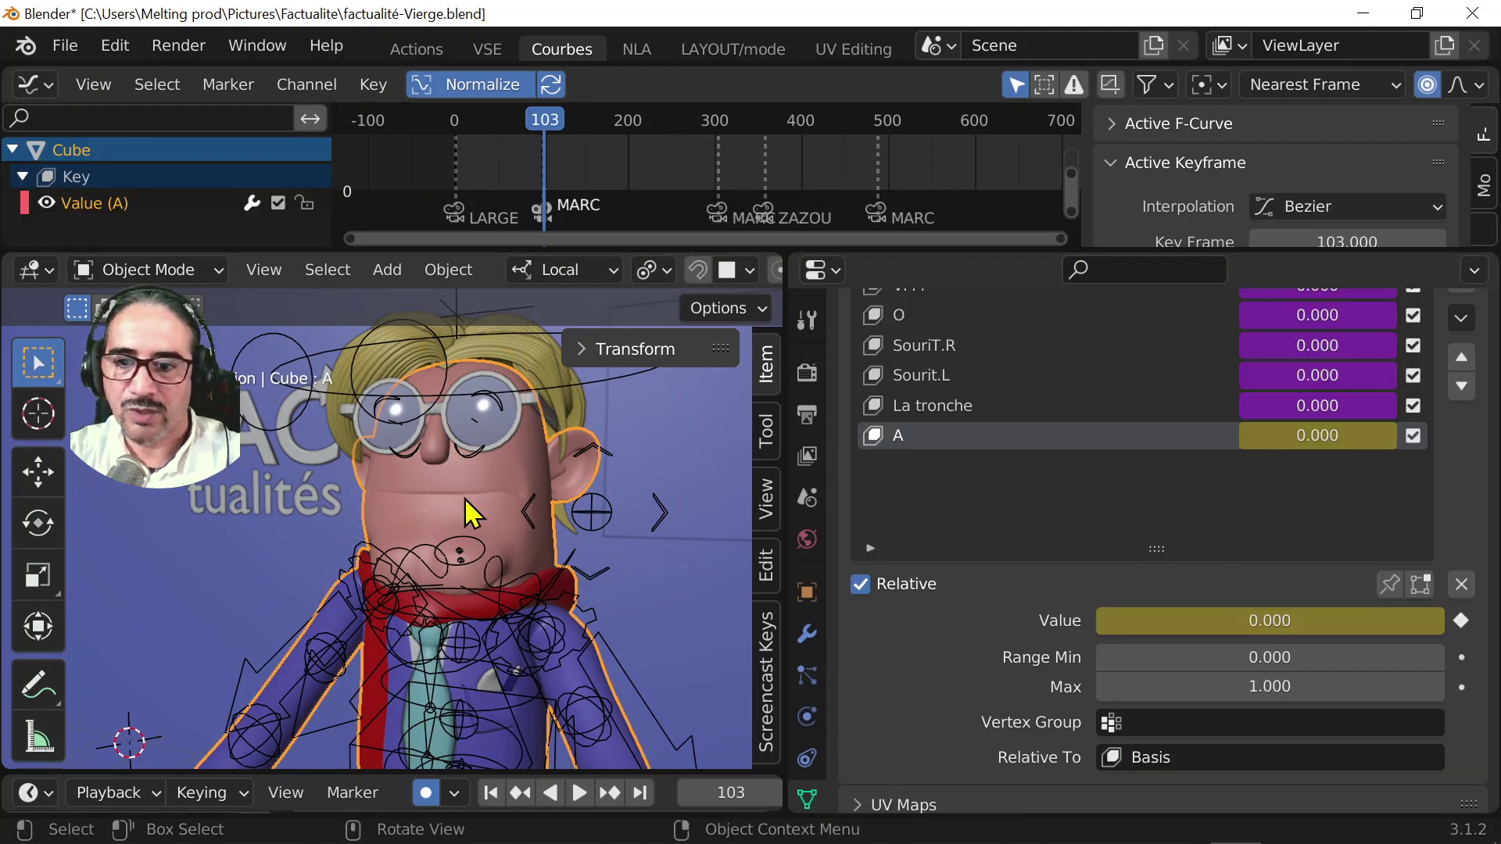
# - Enter Edit Mode on the mesh and examine the La tronche, Sourit.L, SouriT.R, O and VFM shape keys on the face
pyautogui.press('Tab')
pyautogui.click(919, 479)
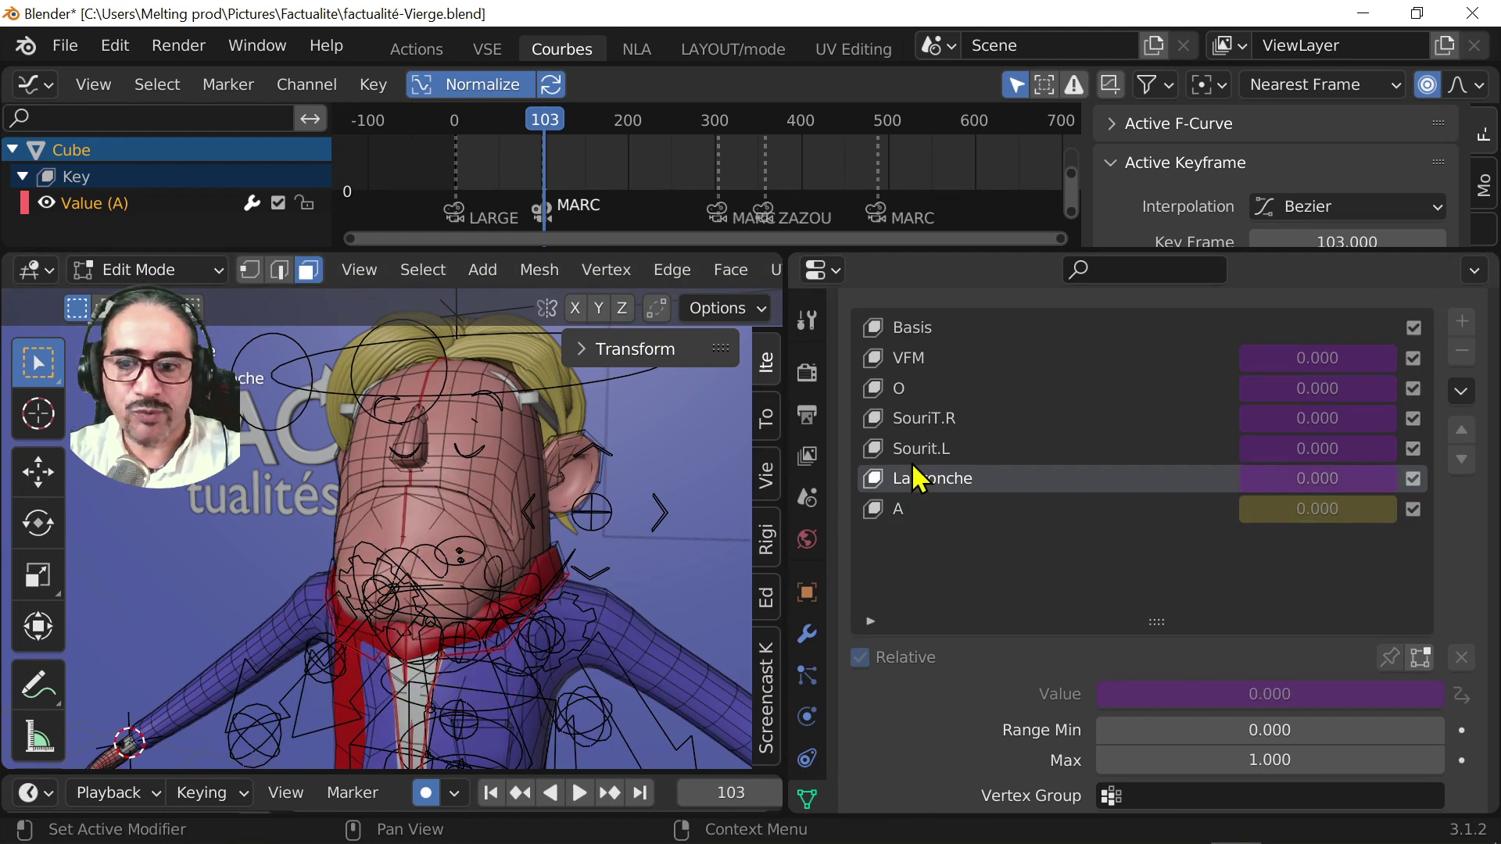
pyautogui.click(914, 451)
pyautogui.scroll(3, 1002, 490)
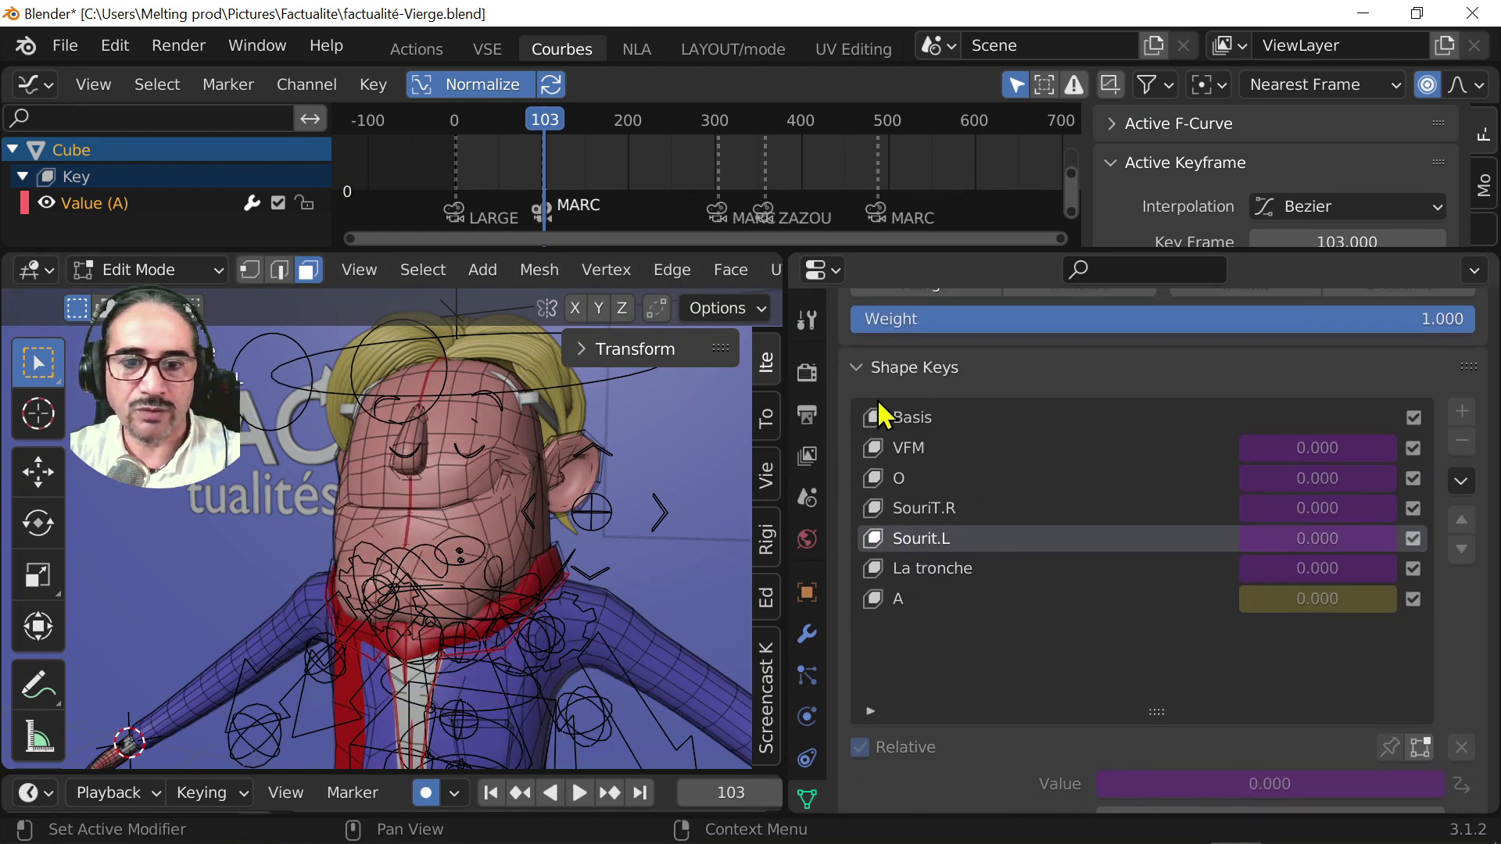
pyautogui.click(930, 574)
pyautogui.moveTo(618, 508); pyautogui.dragTo(473, 520, button='middle')
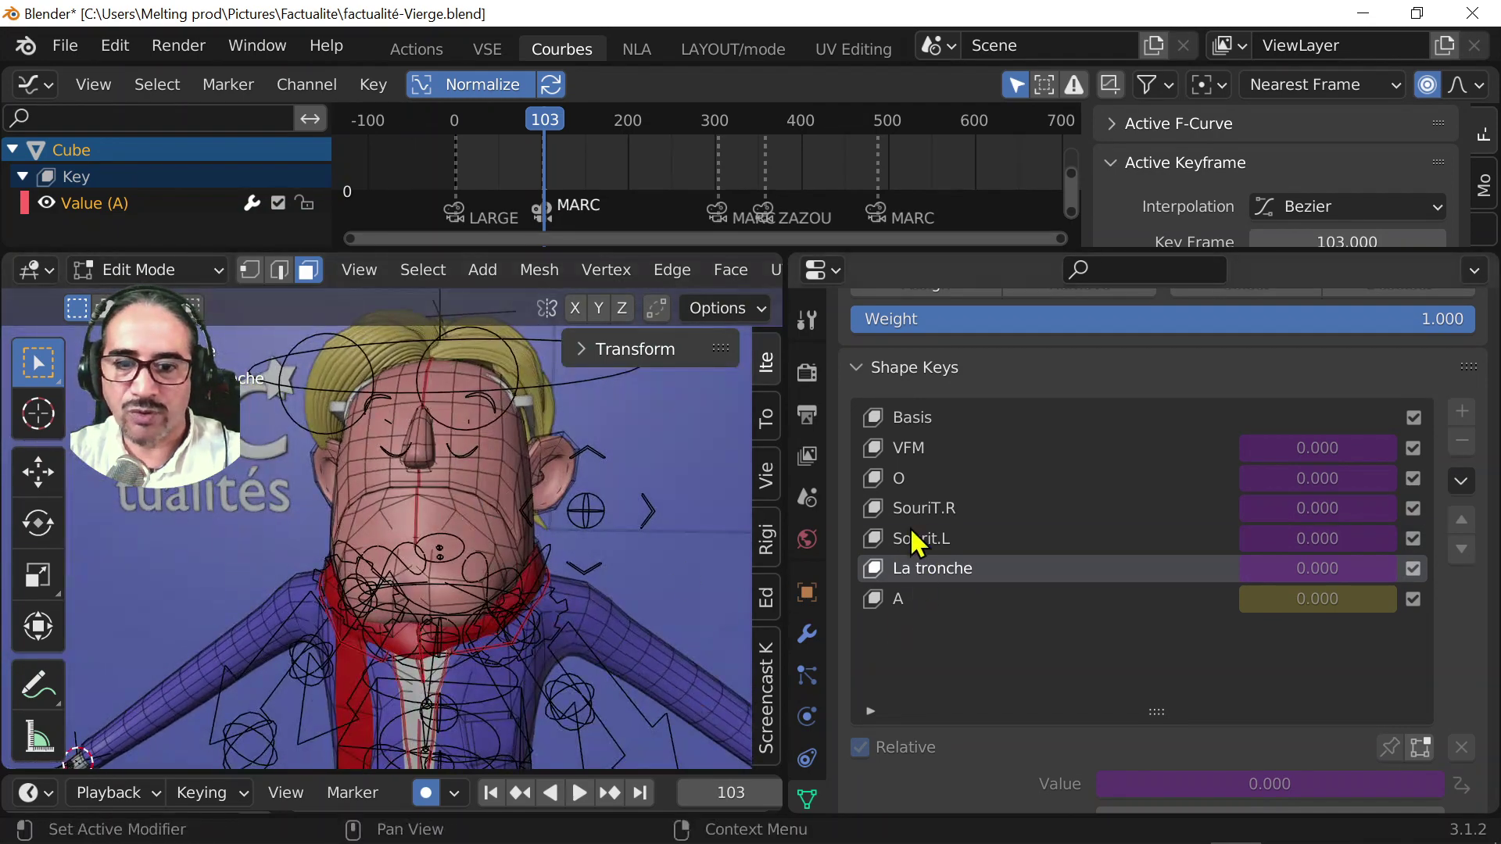
pyautogui.click(906, 509)
pyautogui.click(899, 478)
pyautogui.click(903, 450)
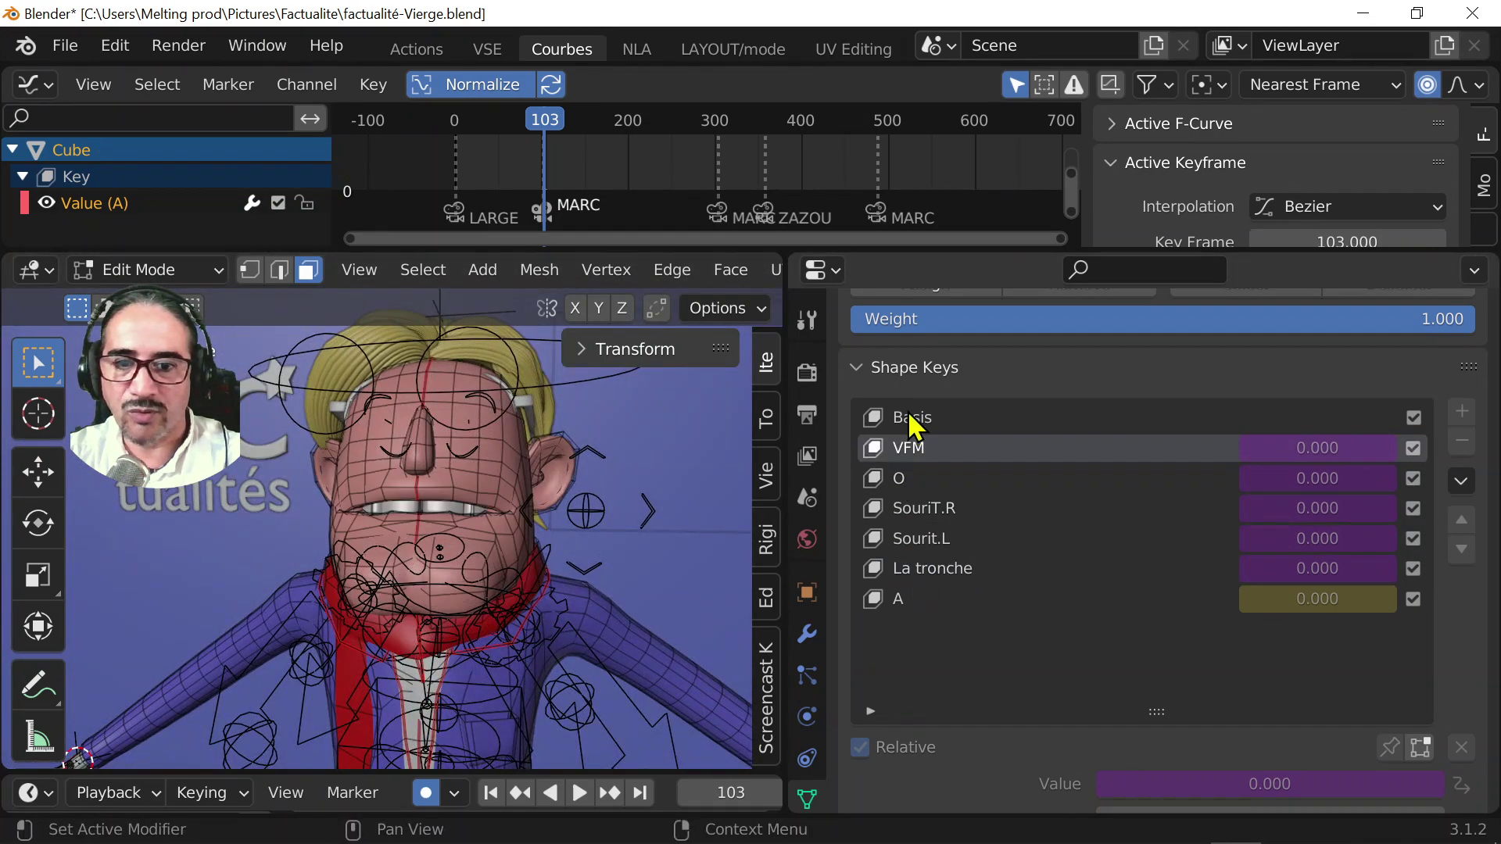
# - Compare the Basis, VFM, O and A shape keys on the face, ending on A, and return to Object Mode
pyautogui.click(910, 417)
pyautogui.click(911, 449)
pyautogui.click(911, 477)
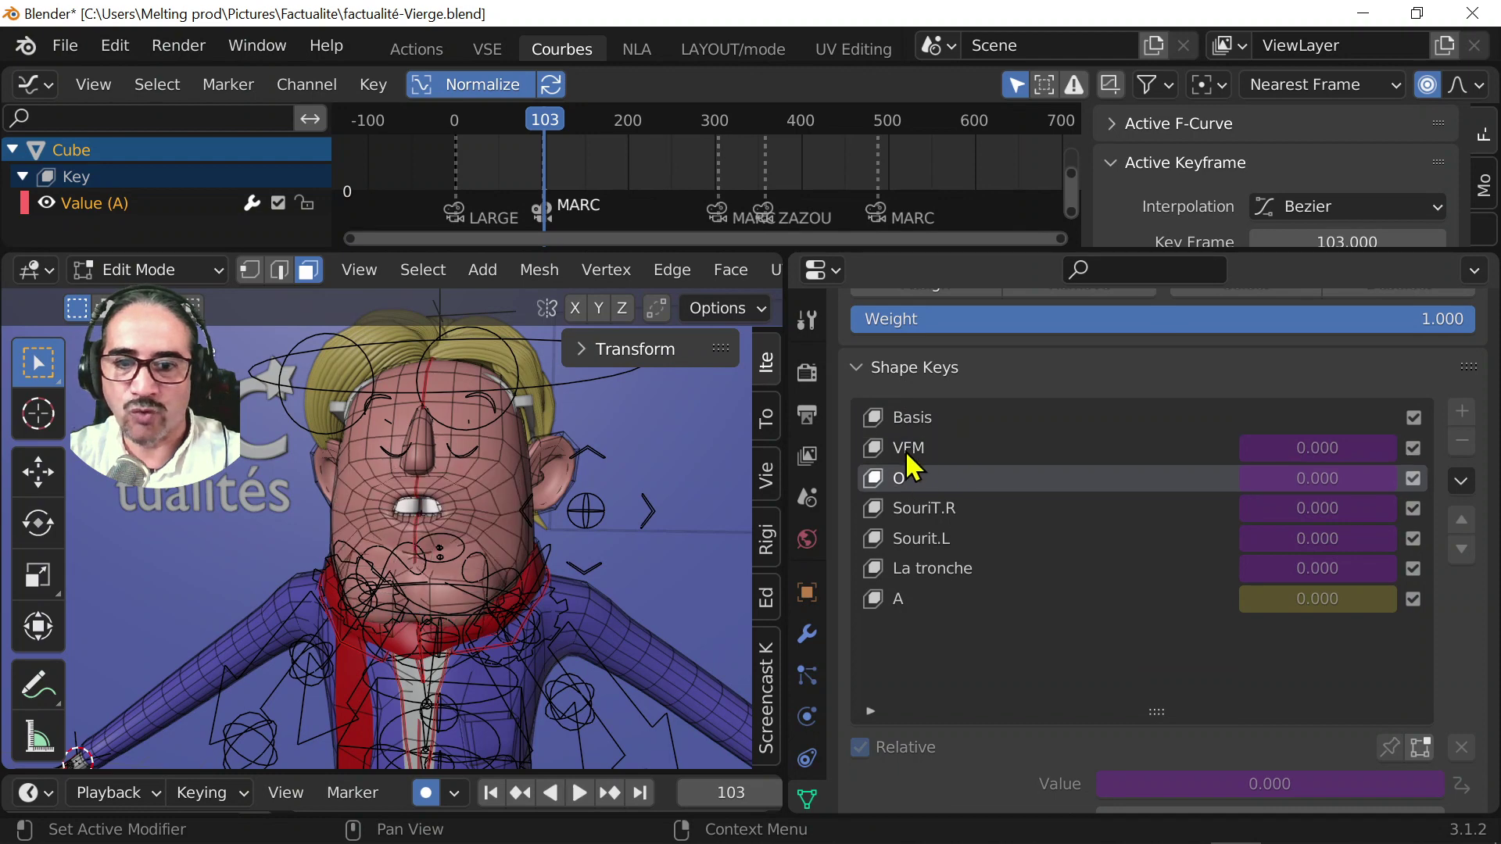
pyautogui.click(912, 449)
pyautogui.click(921, 422)
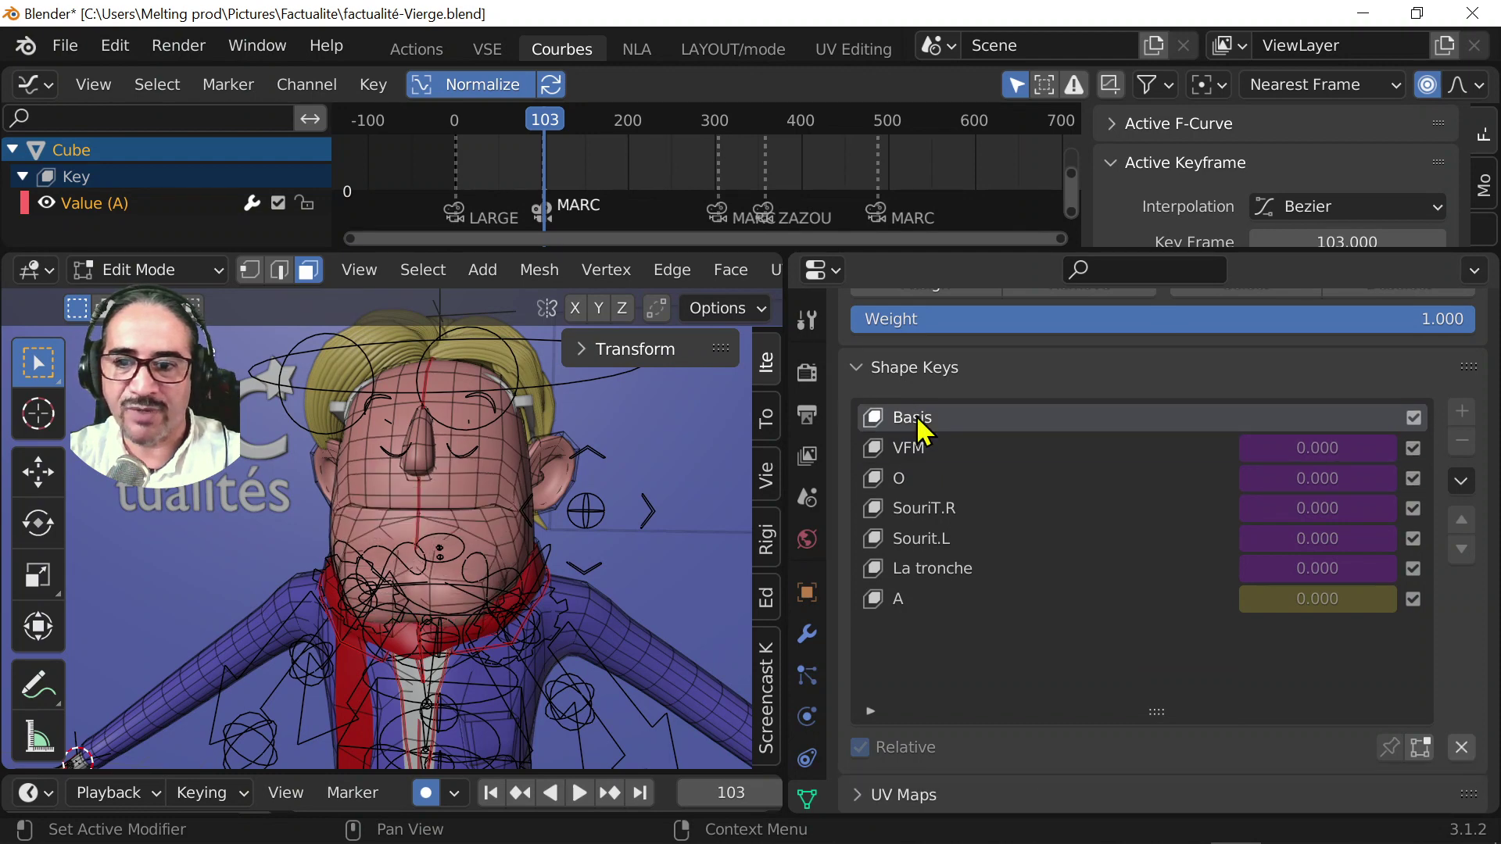
pyautogui.click(920, 602)
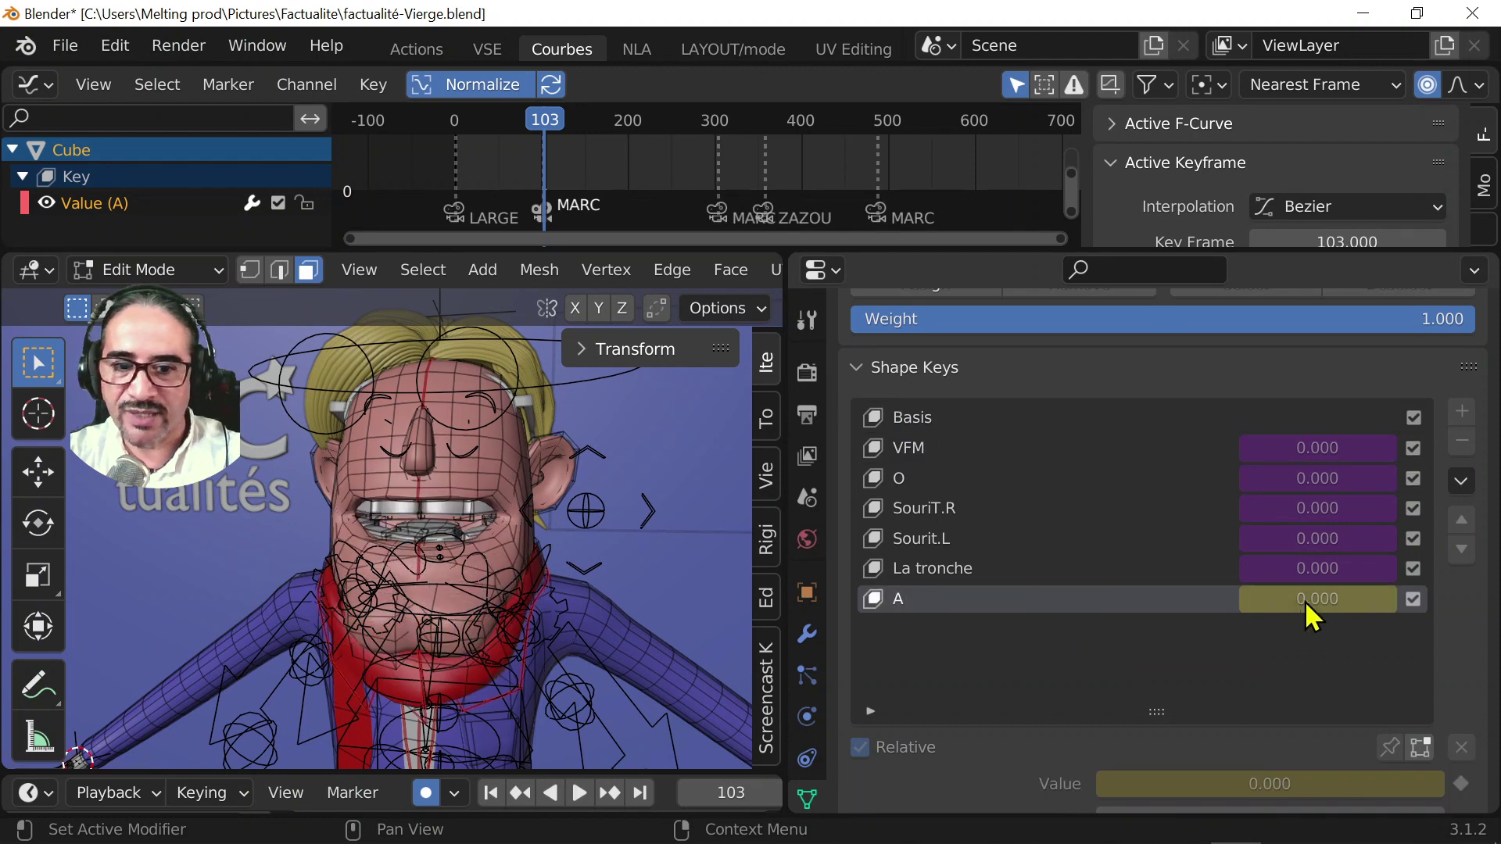
pyautogui.press('Tab')
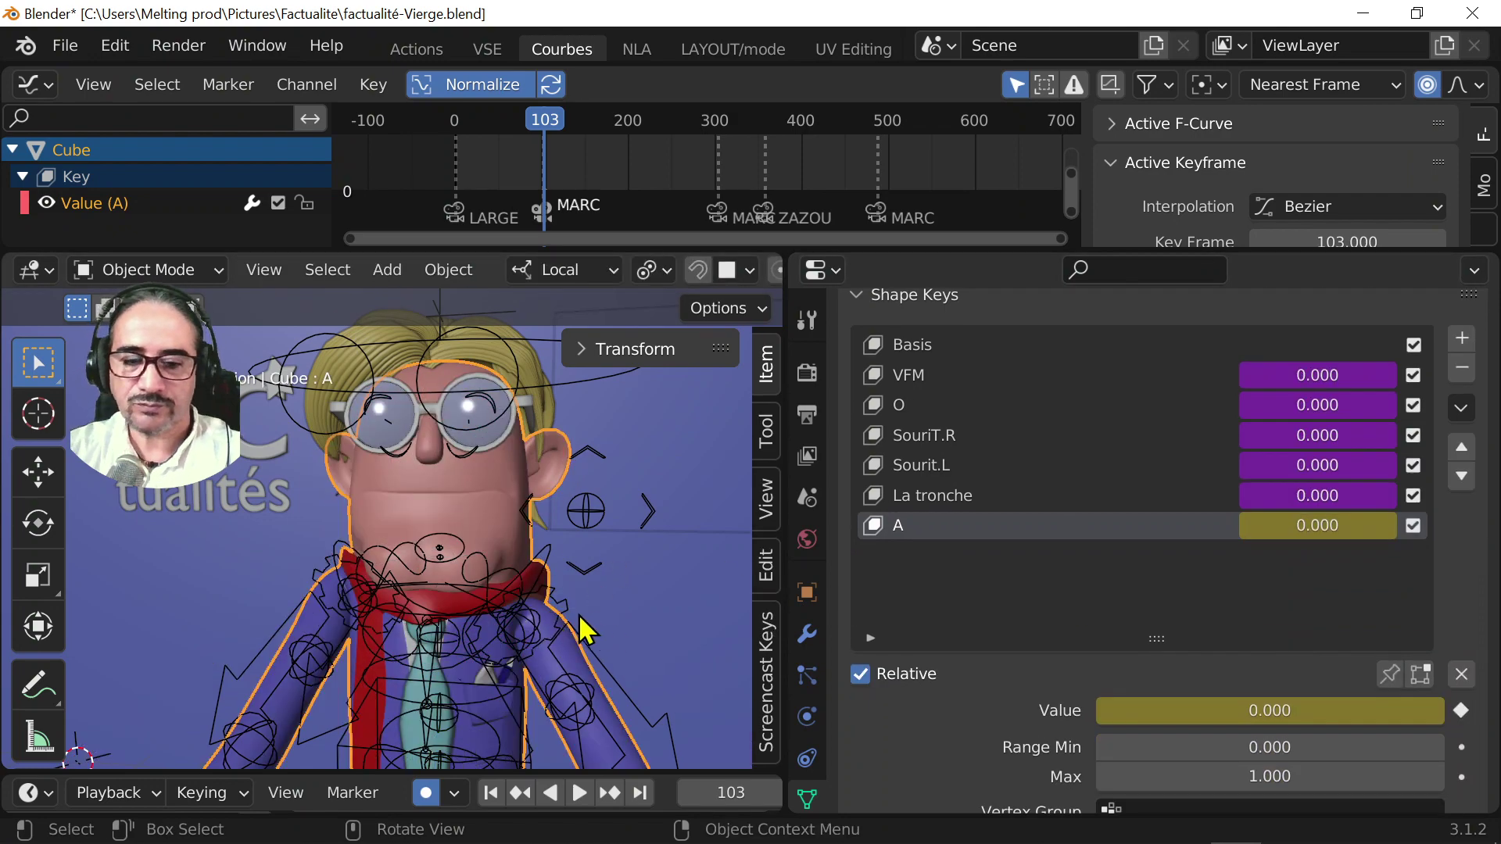
pyautogui.moveTo(582, 625); pyautogui.dragTo(551, 610, button='middle')
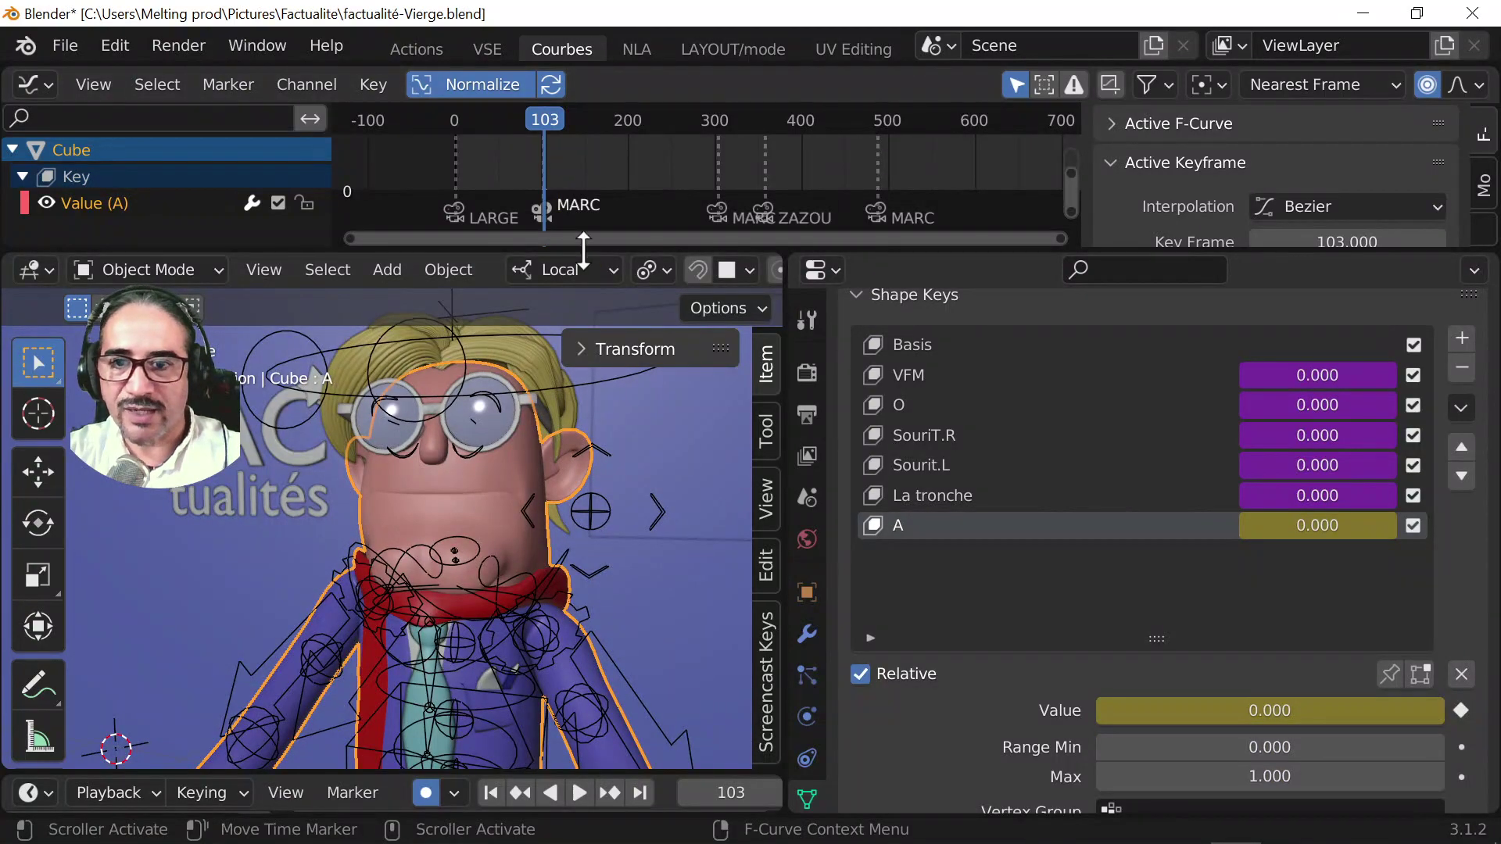
# - Enlarge the graph editor and make the A shape key's Value curve the selected channel
pyautogui.moveTo(583, 250); pyautogui.dragTo(586, 499)
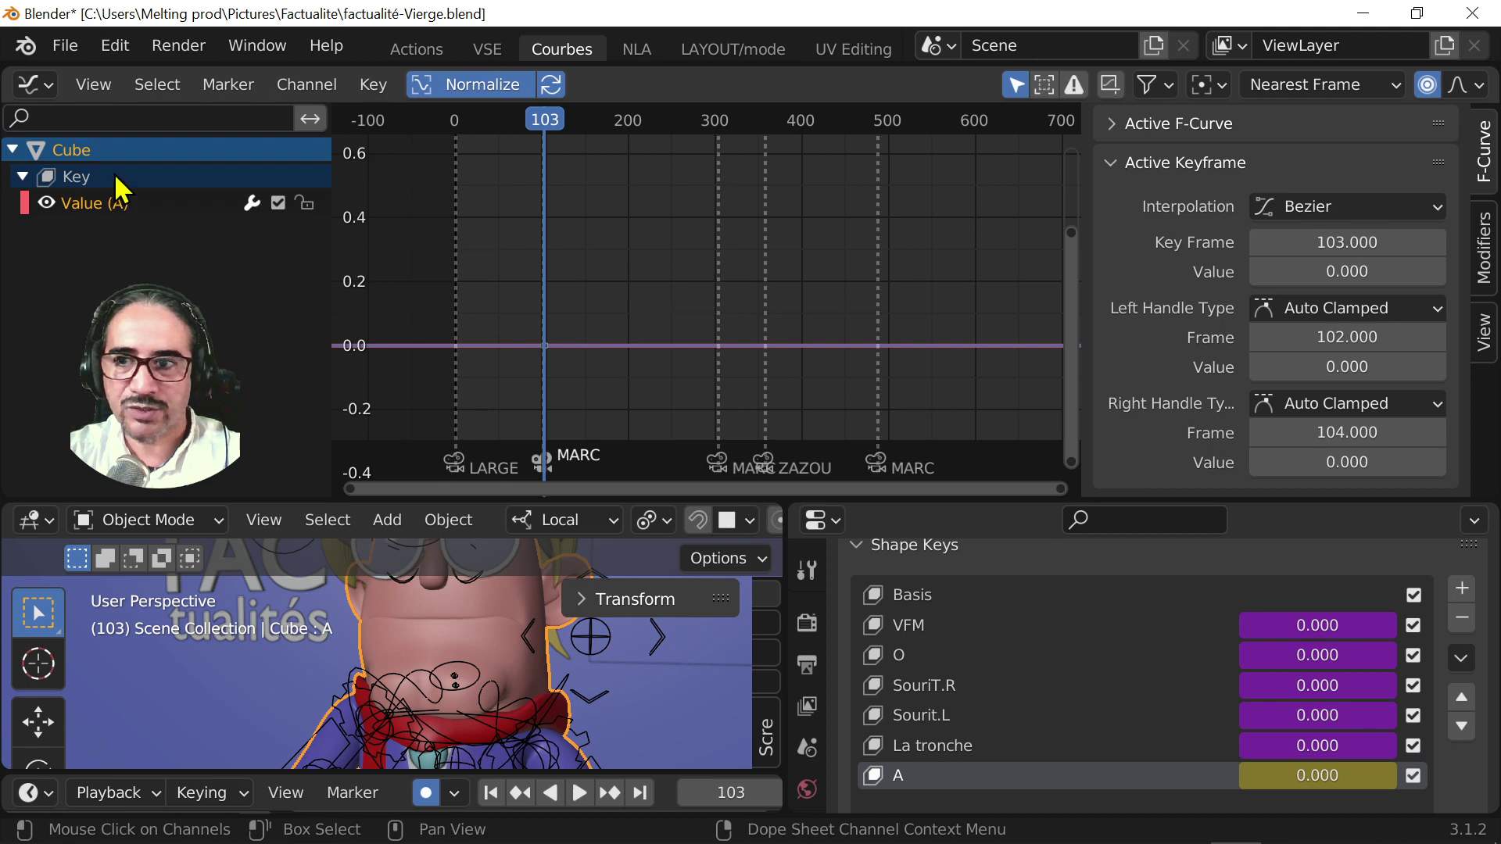
pyautogui.click(117, 188)
pyautogui.click(123, 205)
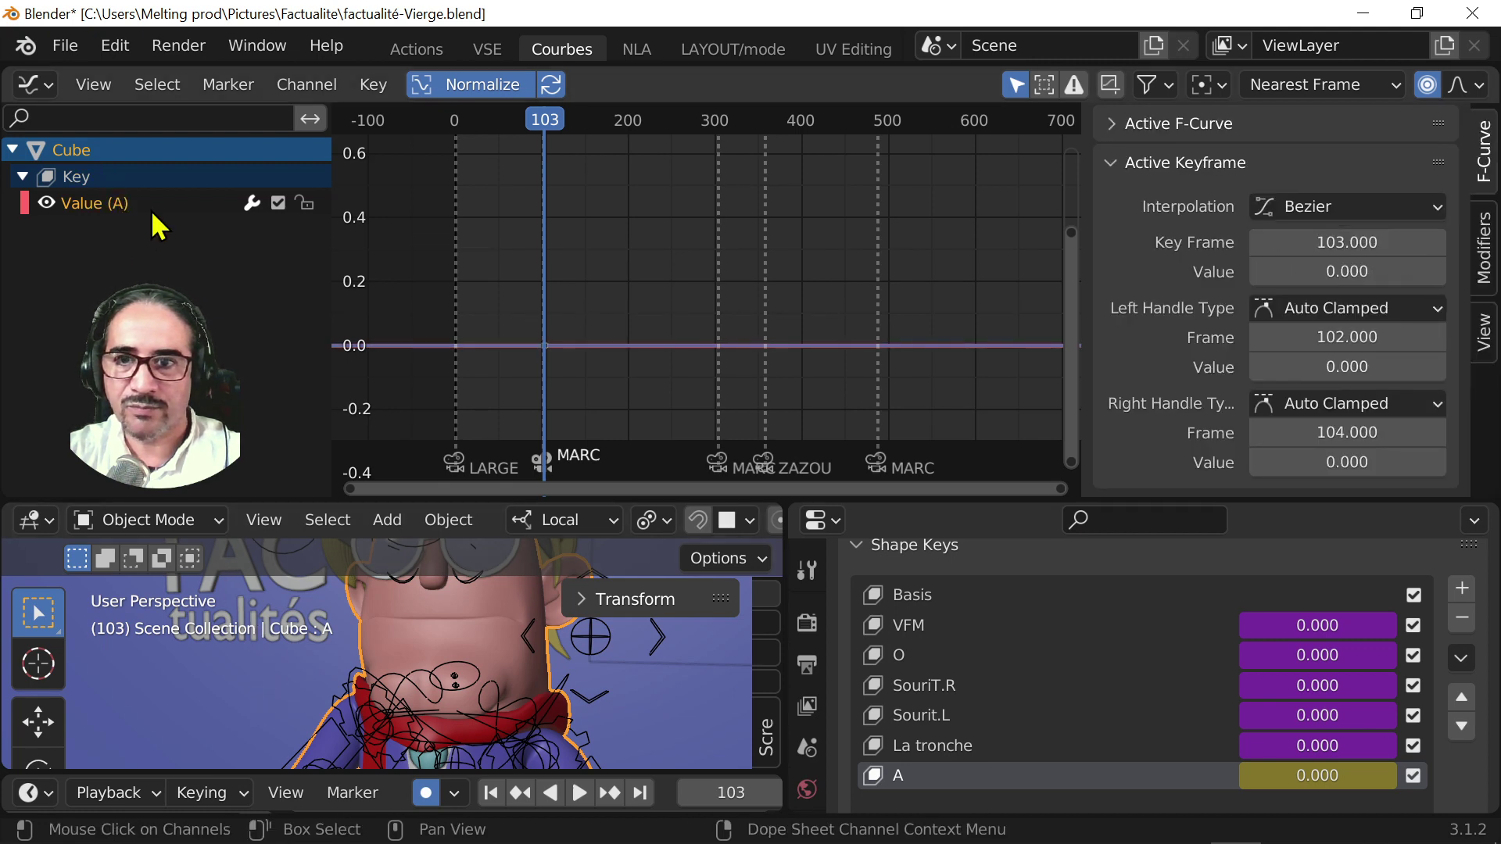
pyautogui.click(1290, 776)
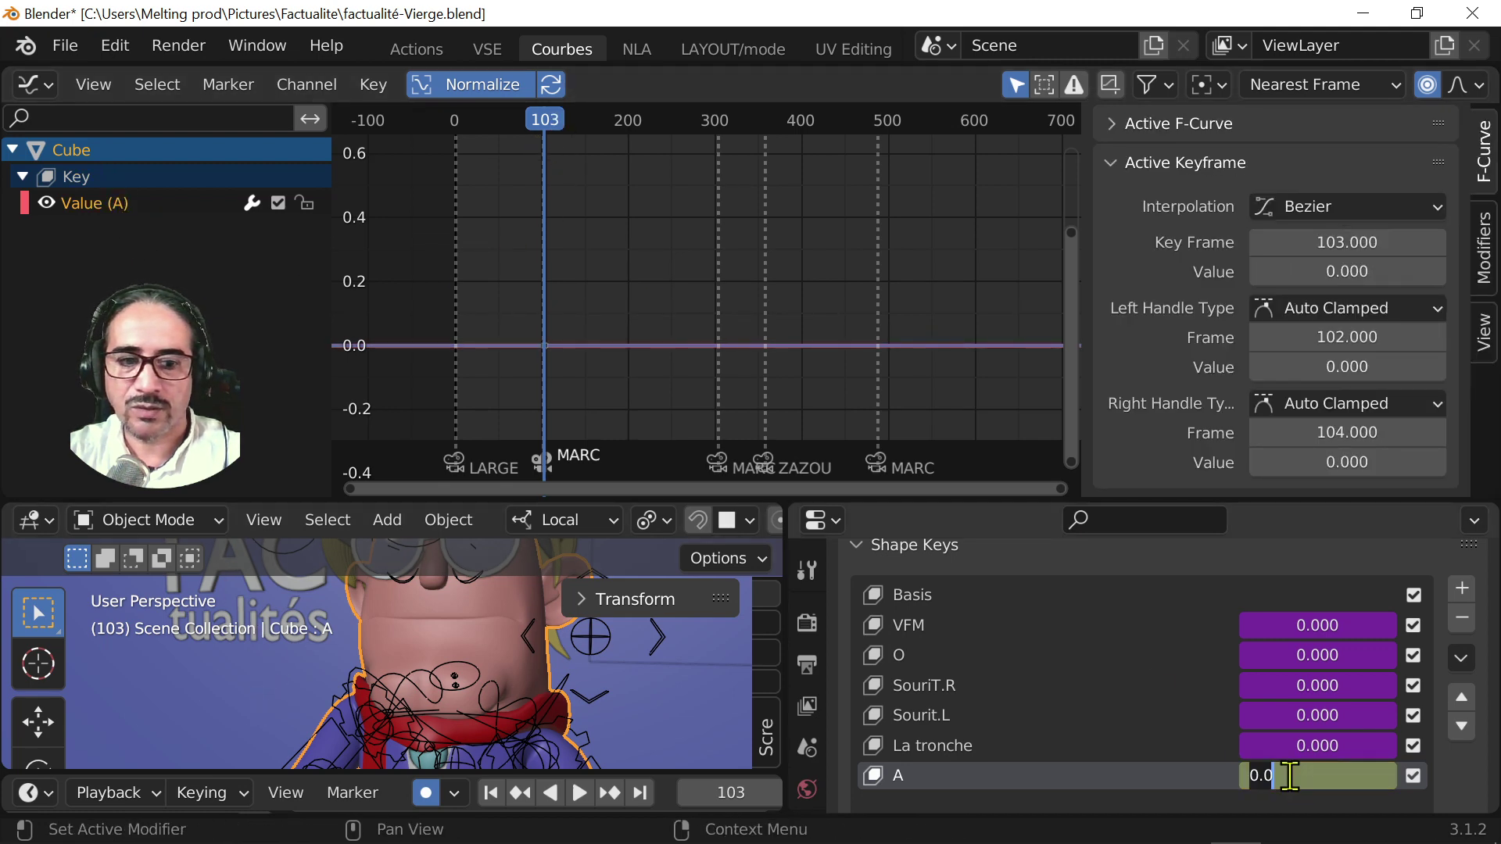
pyautogui.press('Return')
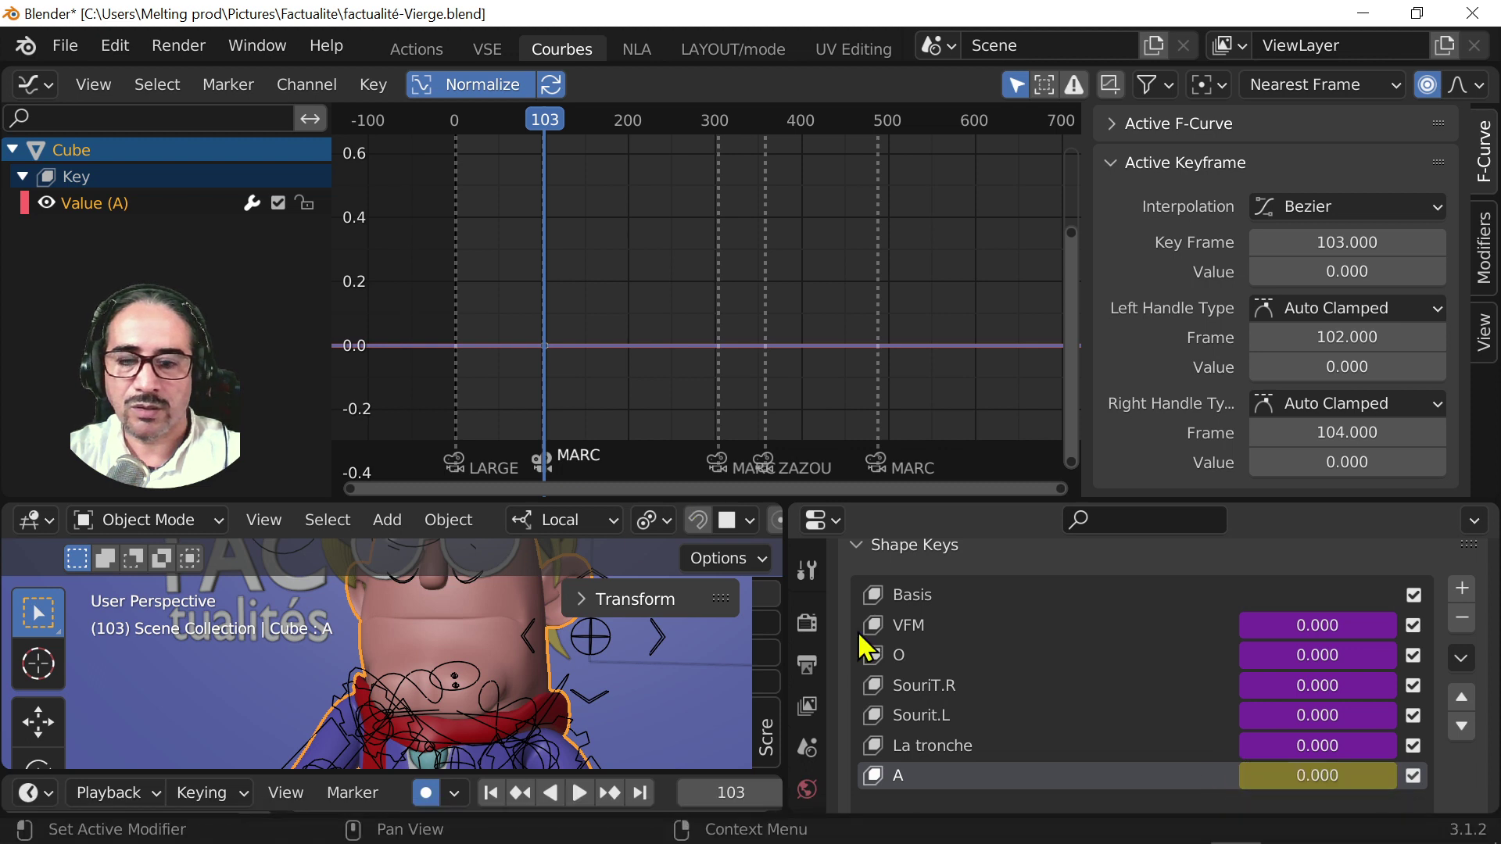
pyautogui.click(112, 224)
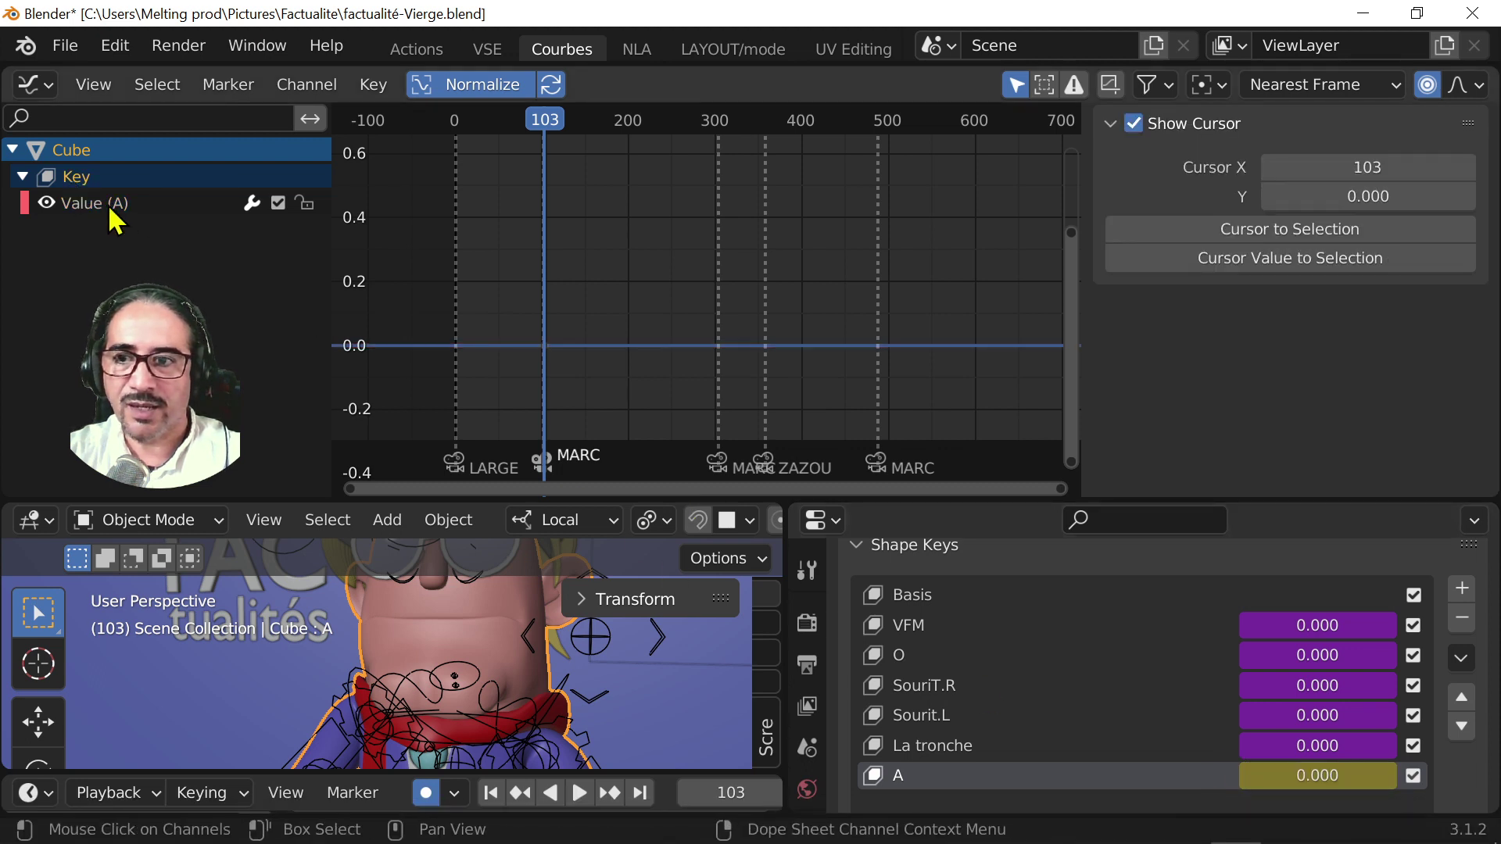
pyautogui.click(111, 210)
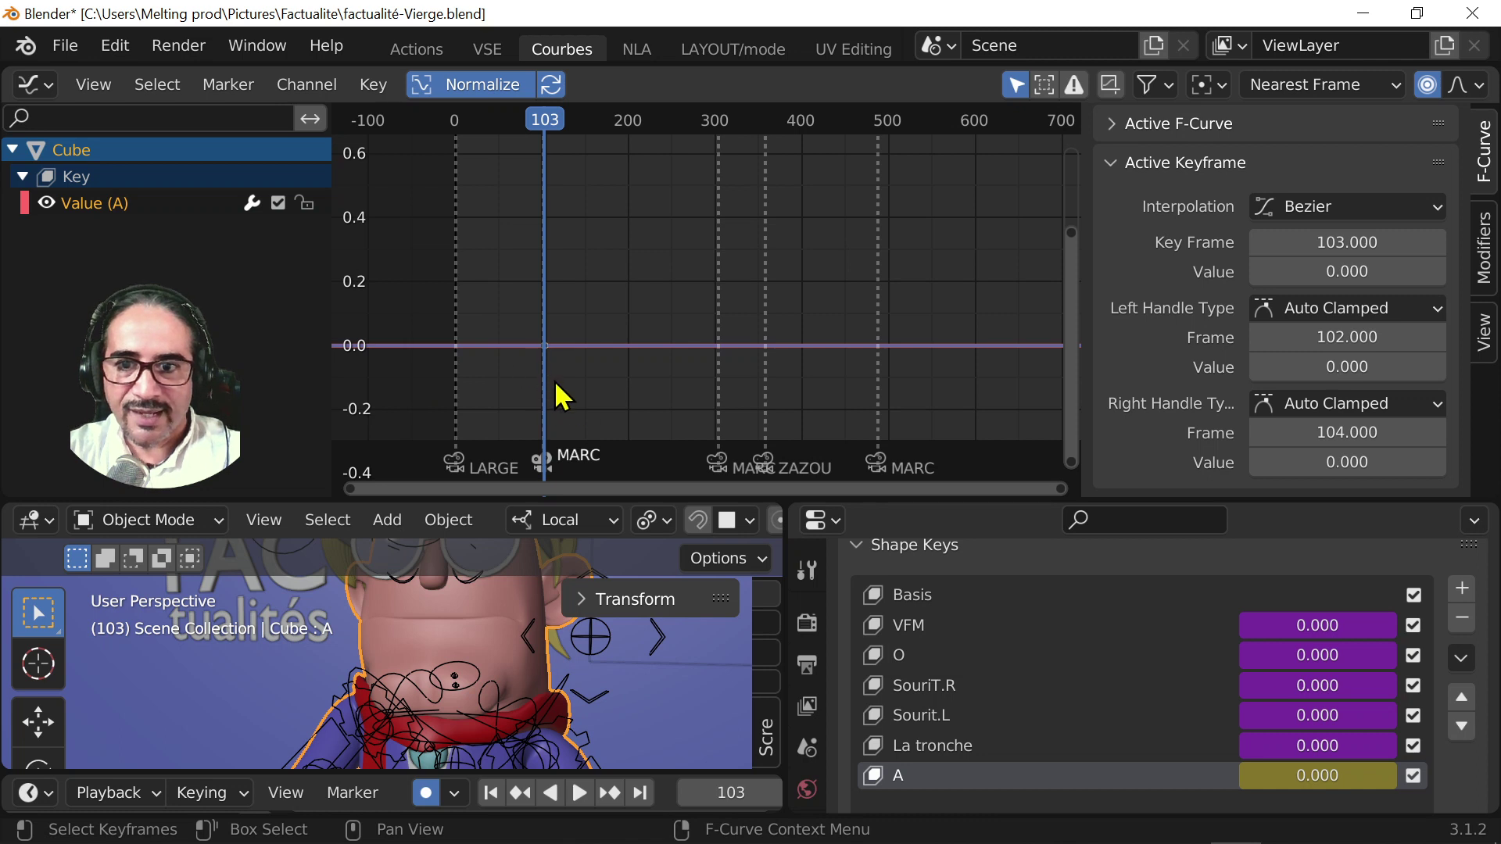
# - Bake the sound file marc5.wav from the Fact5 folder into the A shape key's curve with the default bake settings
pyautogui.scroll(6, 562, 396)
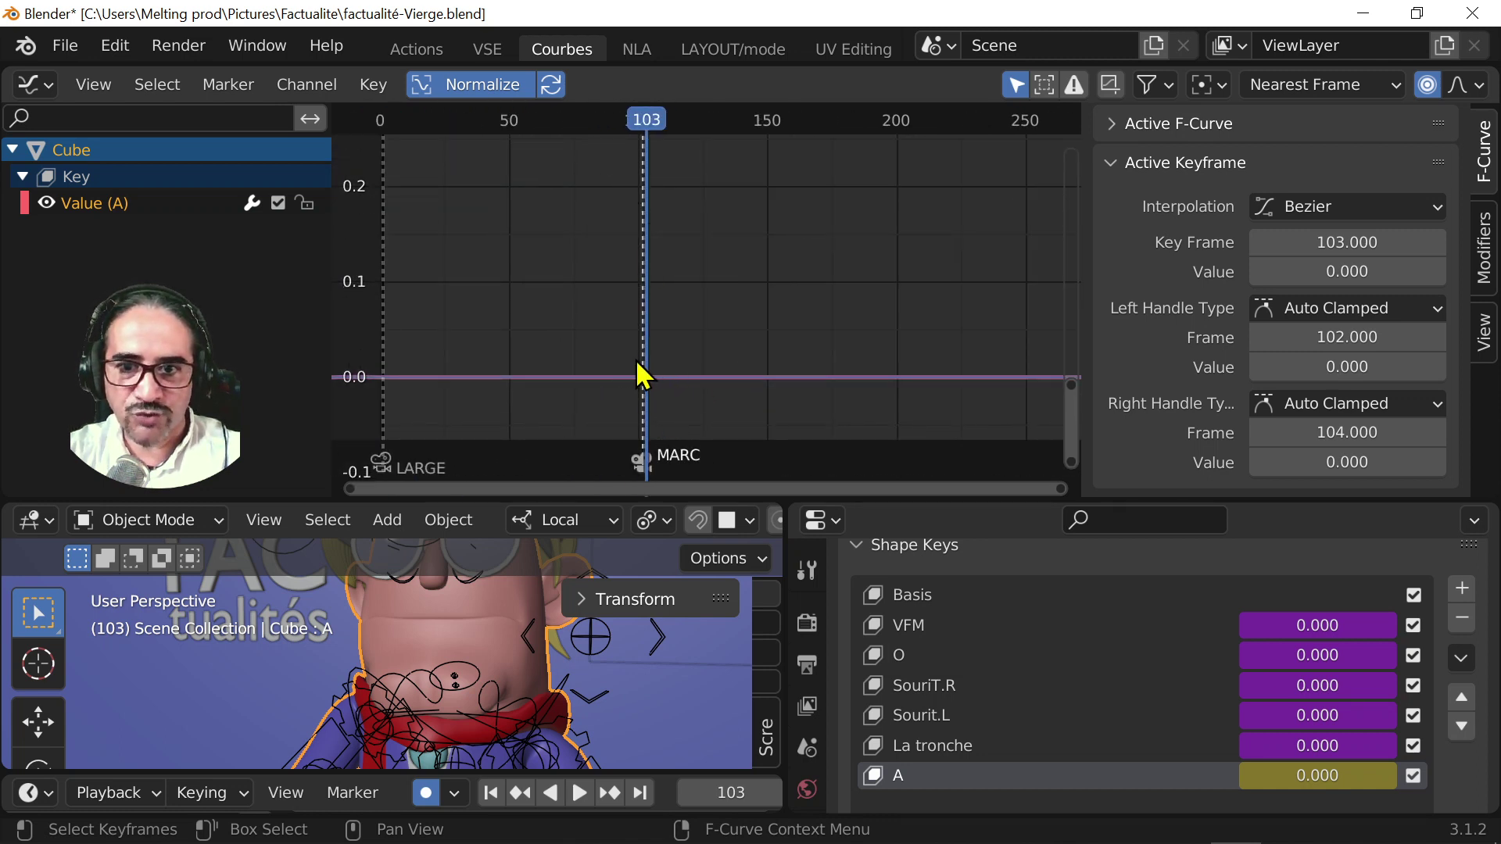
pyautogui.scroll(-3, 730, 391)
pyautogui.keyDown('ctrl'); pyautogui.hscroll(3, 576, 322); pyautogui.keyUp('ctrl')
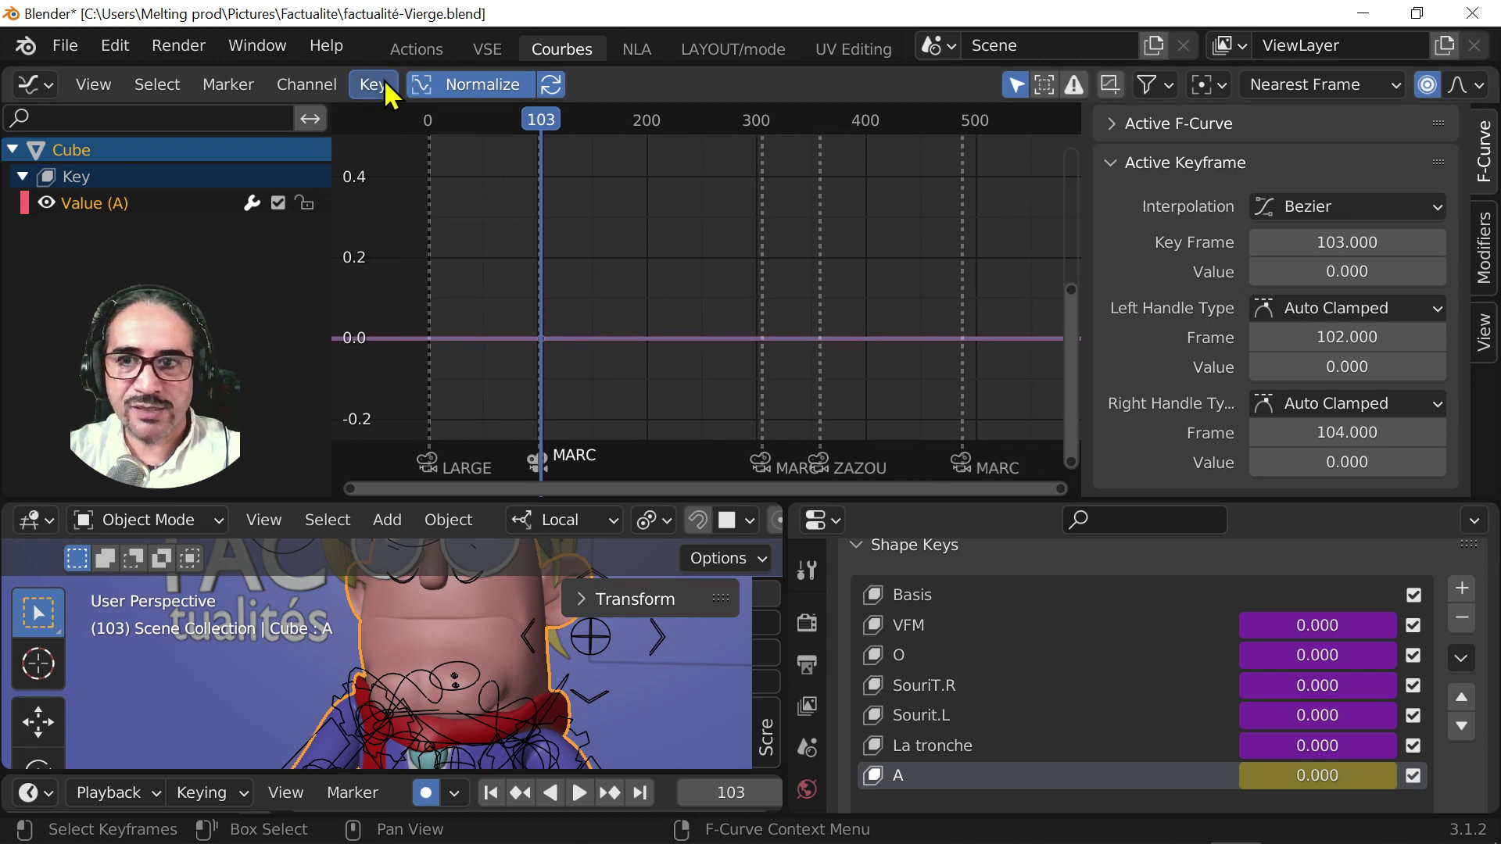
pyautogui.click(374, 84)
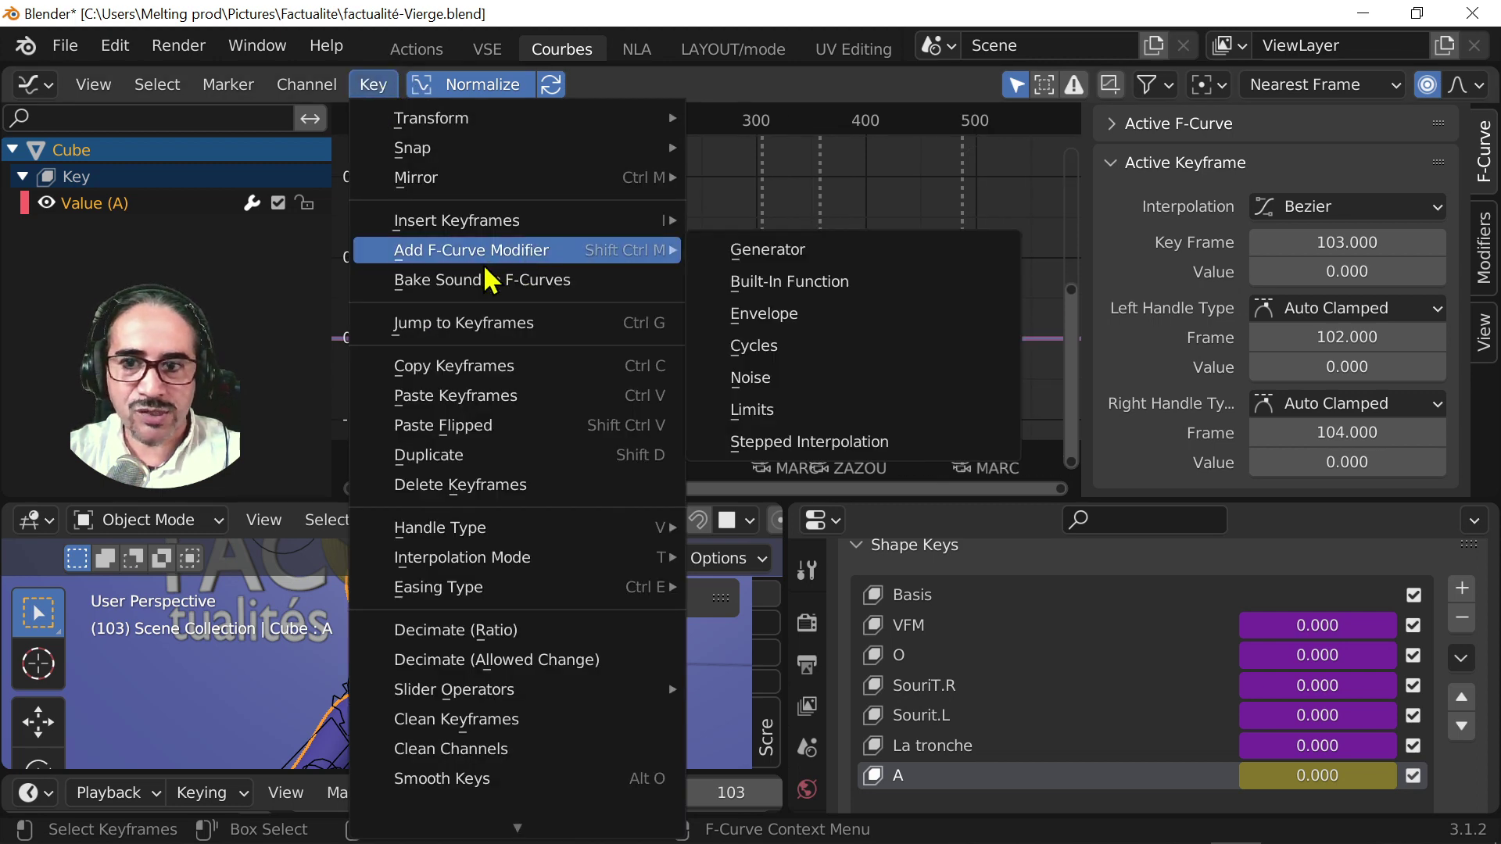
pyautogui.click(516, 287)
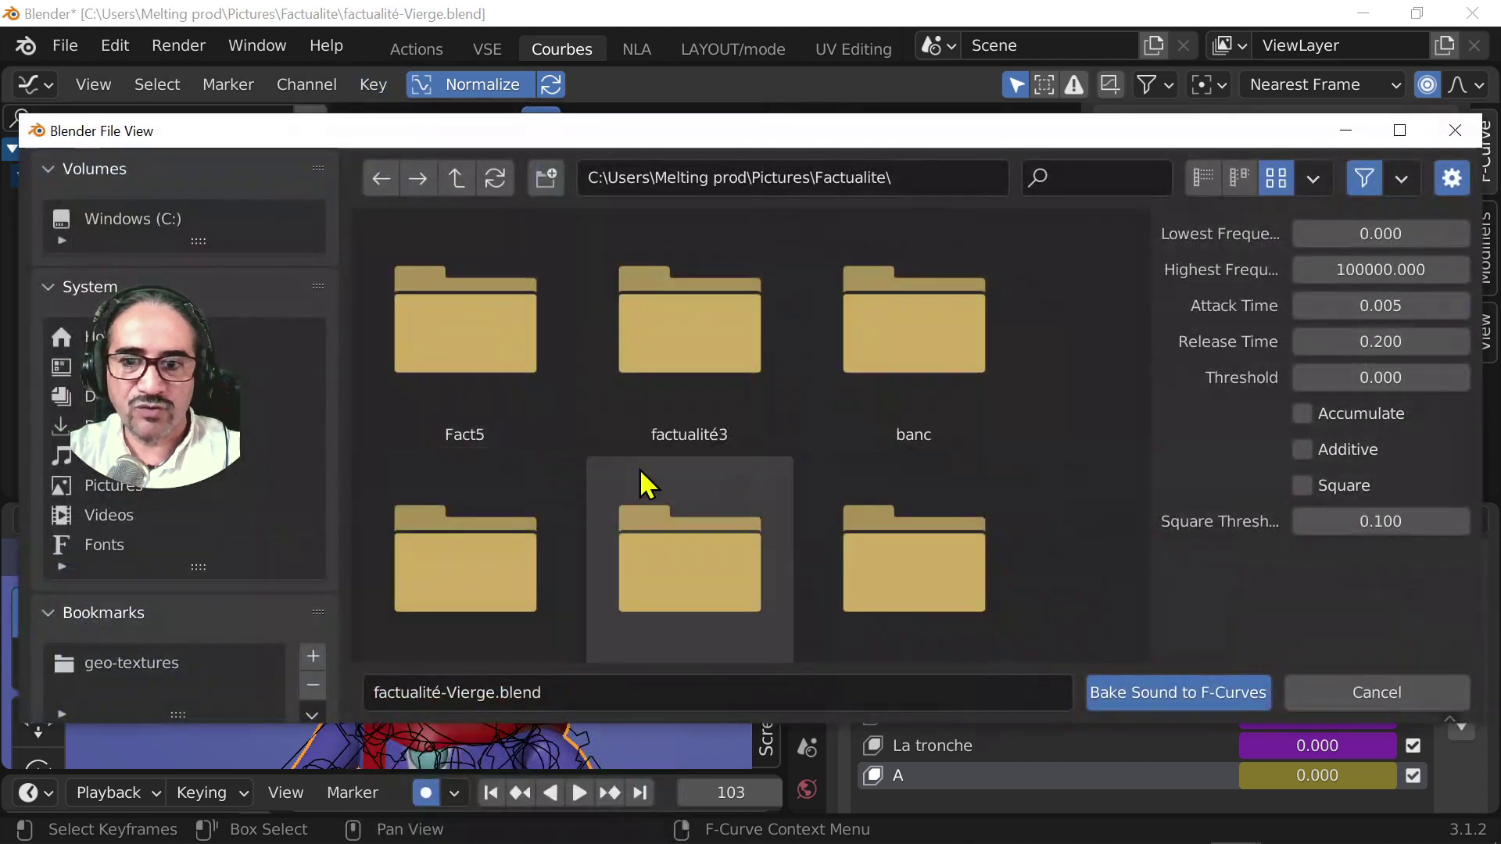
pyautogui.click(472, 350)
pyautogui.click(663, 362)
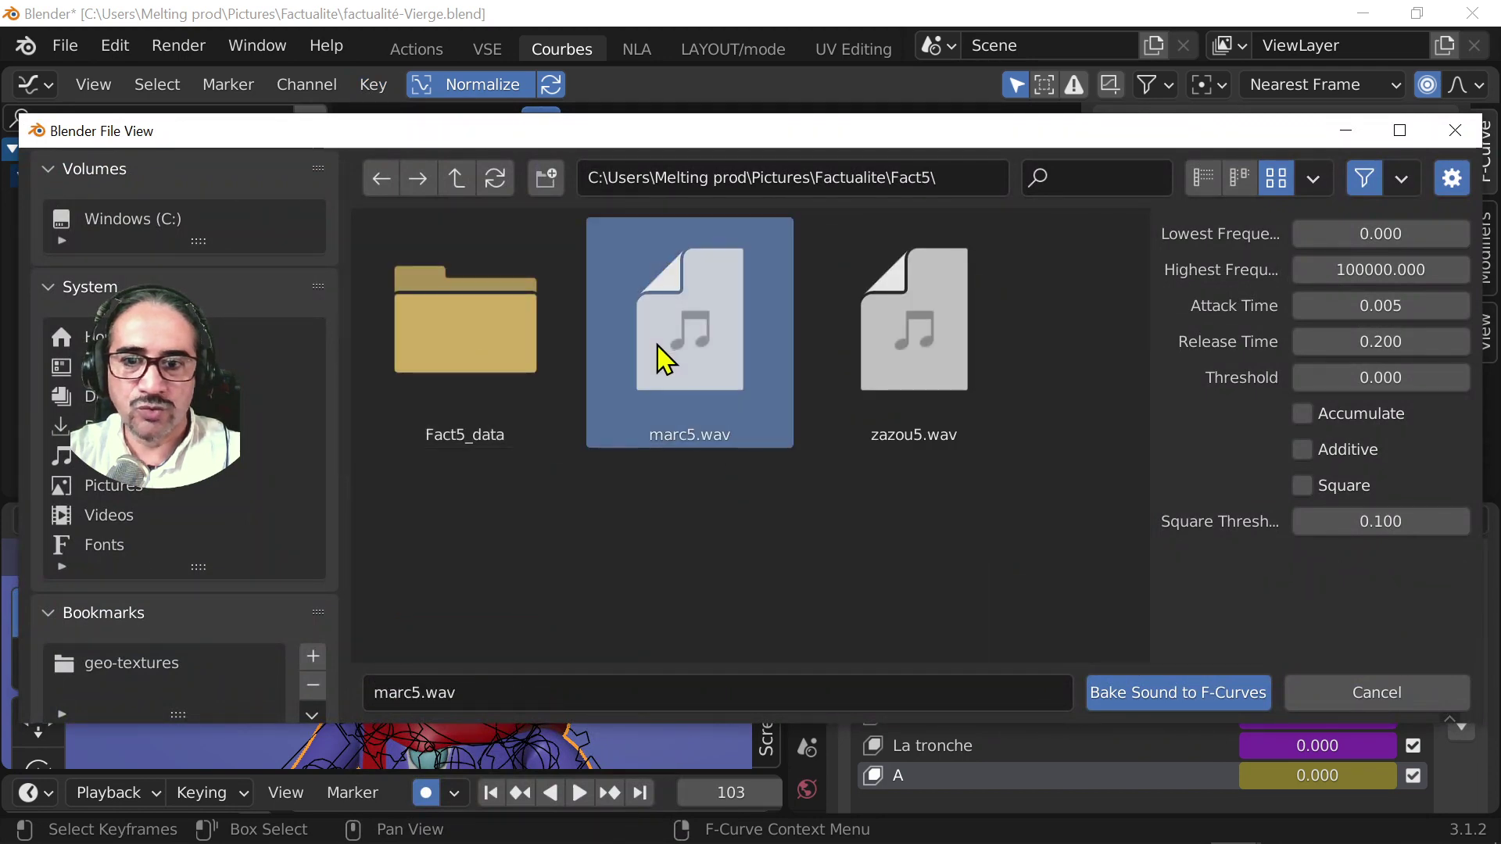
pyautogui.doubleClick(718, 356)
pyautogui.keyDown('ctrl'); pyautogui.moveTo(818, 315); pyautogui.dragTo(758, 387, button='middle'); pyautogui.keyUp('ctrl')
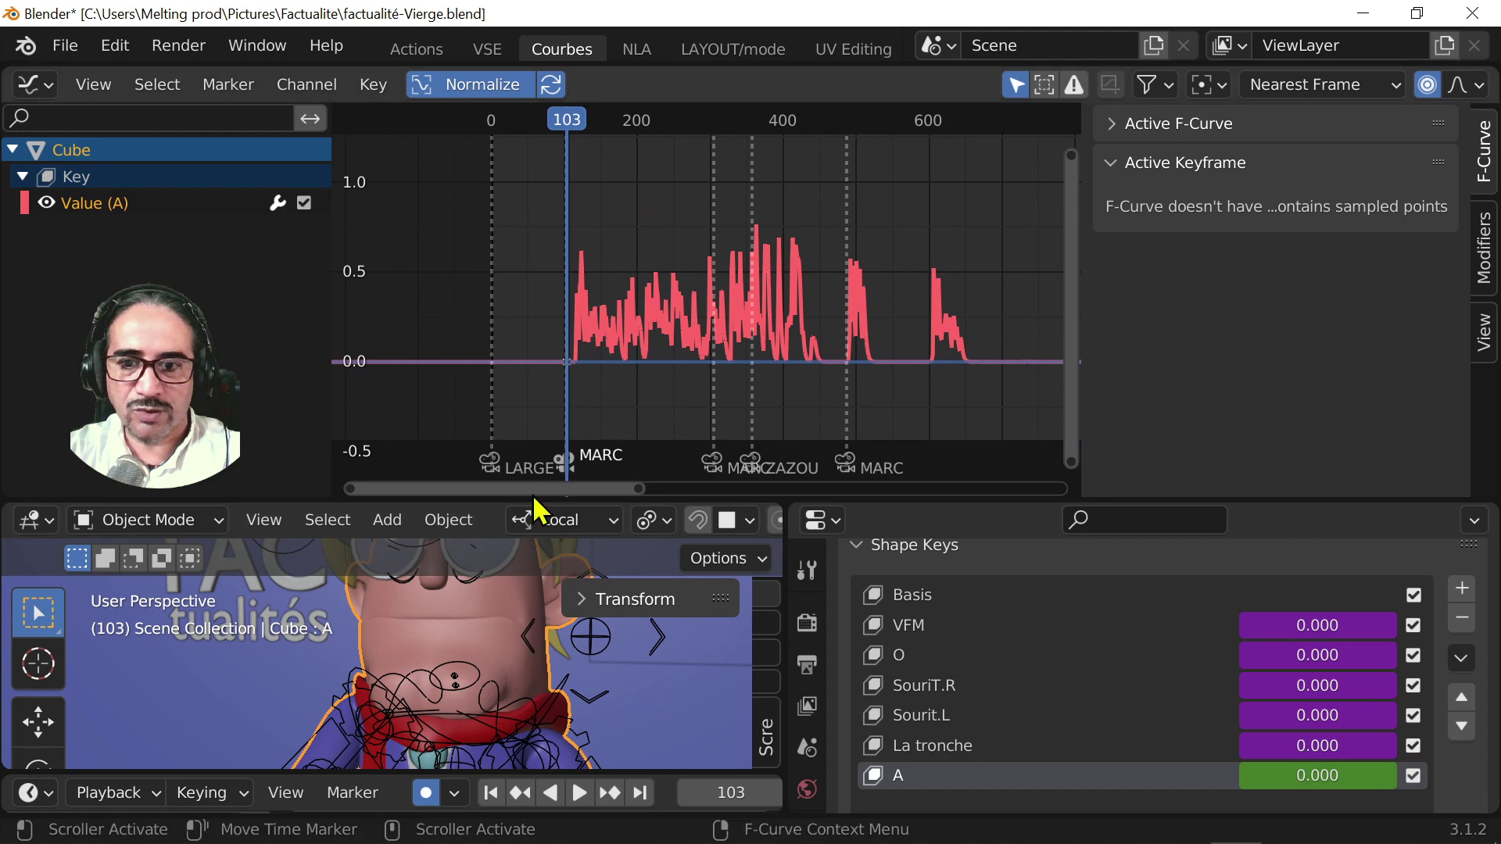
# - Enlarge the 3D viewport and play the animation from frame 103 to check the sound-driven mouth movement
pyautogui.moveTo(545, 498); pyautogui.dragTo(533, 339)
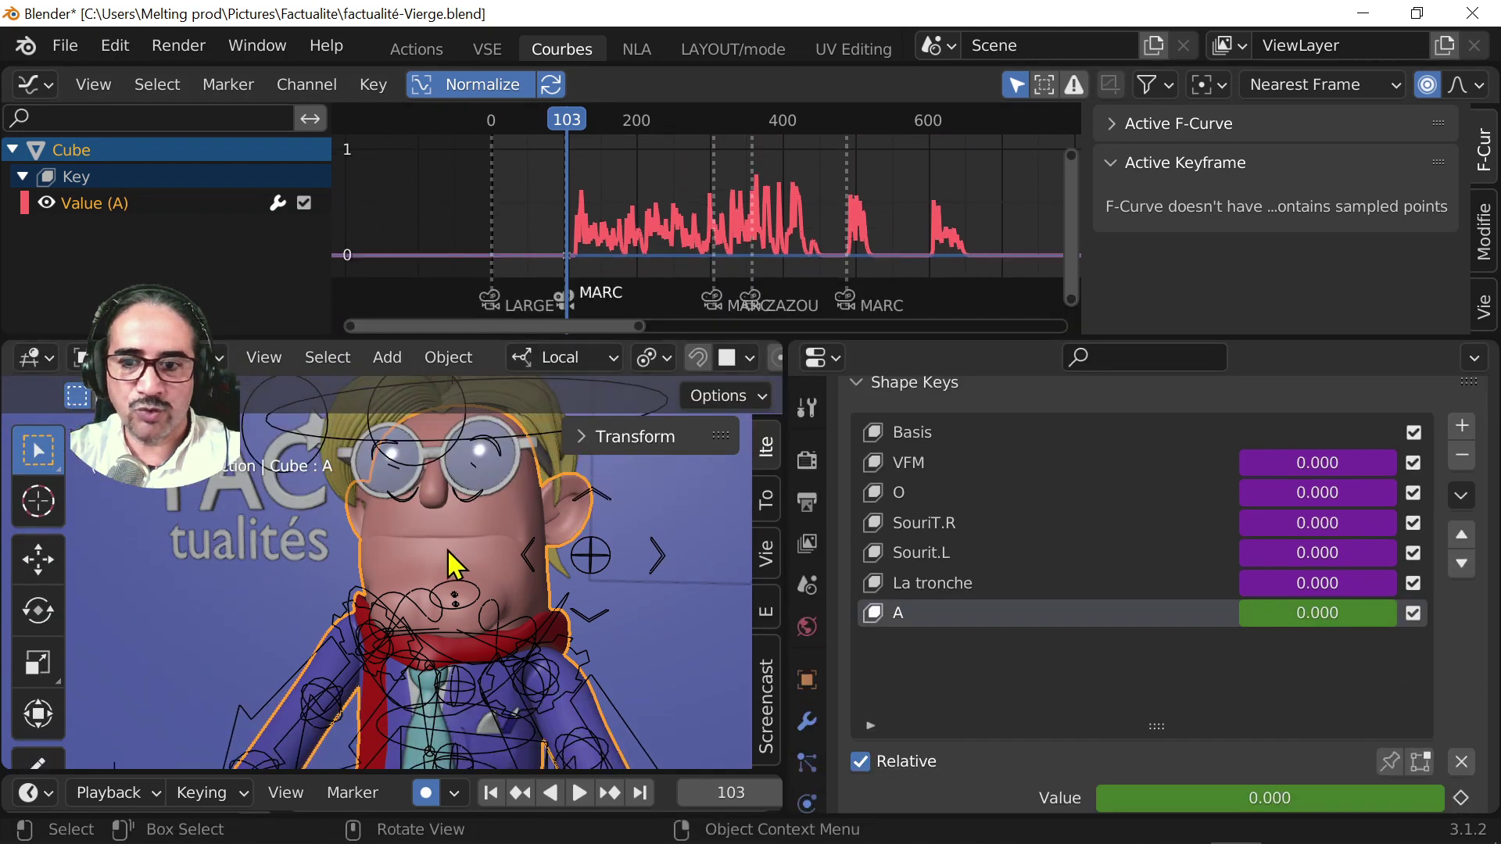
pyautogui.press('space')
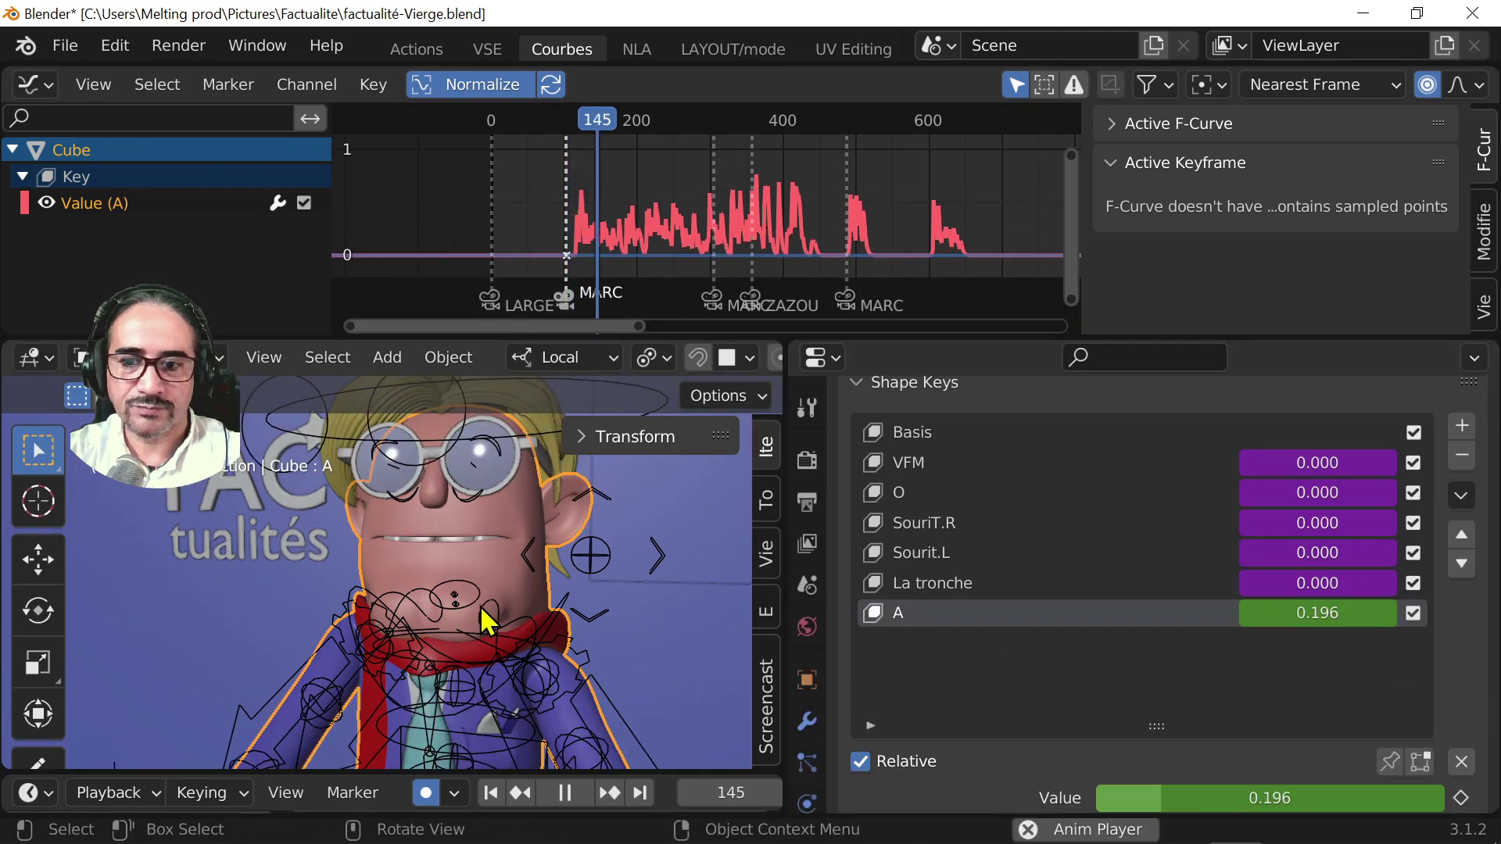
pyautogui.press('space')
# - Maximize the graph editor and add an Envelope modifier with one control point at frame 167 to the A curve
pyautogui.moveTo(660, 227); pyautogui.dragTo(681, 443, button='middle')
pyautogui.hotkey('ctrl', 'space')
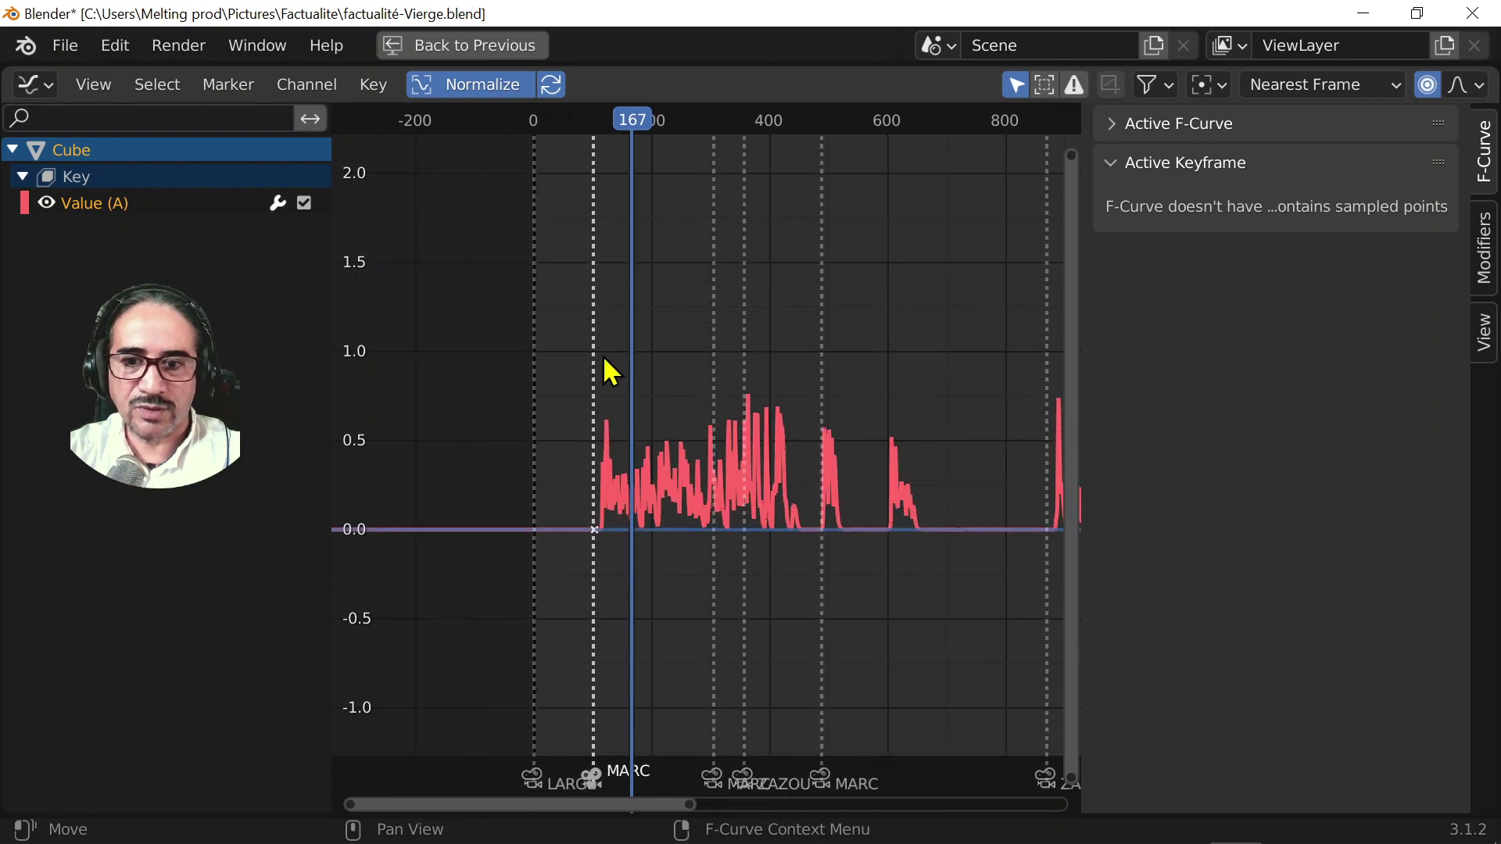
pyautogui.scroll(3, 610, 371)
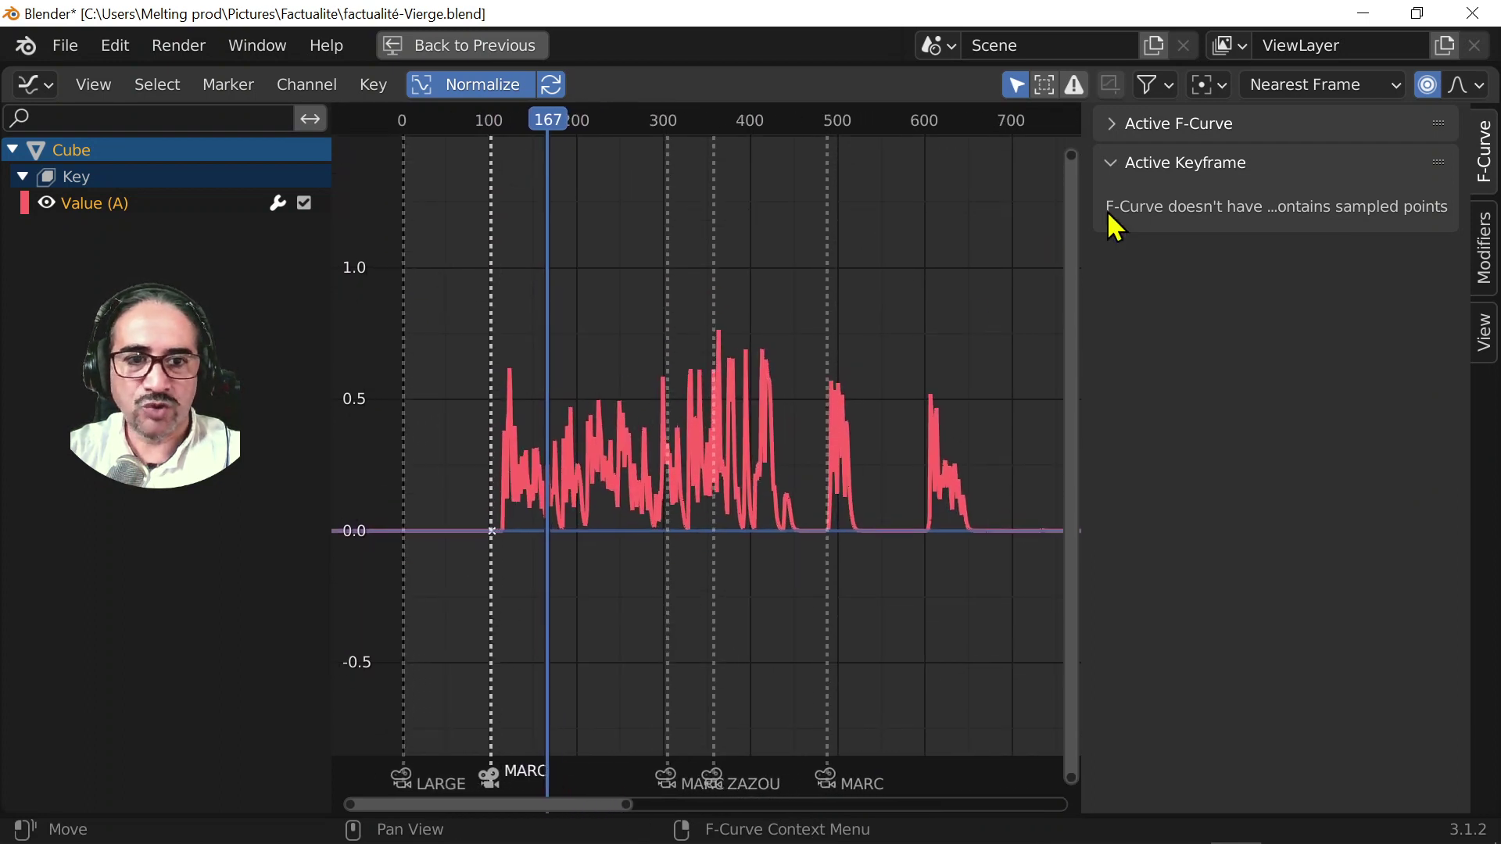
pyautogui.click(1483, 258)
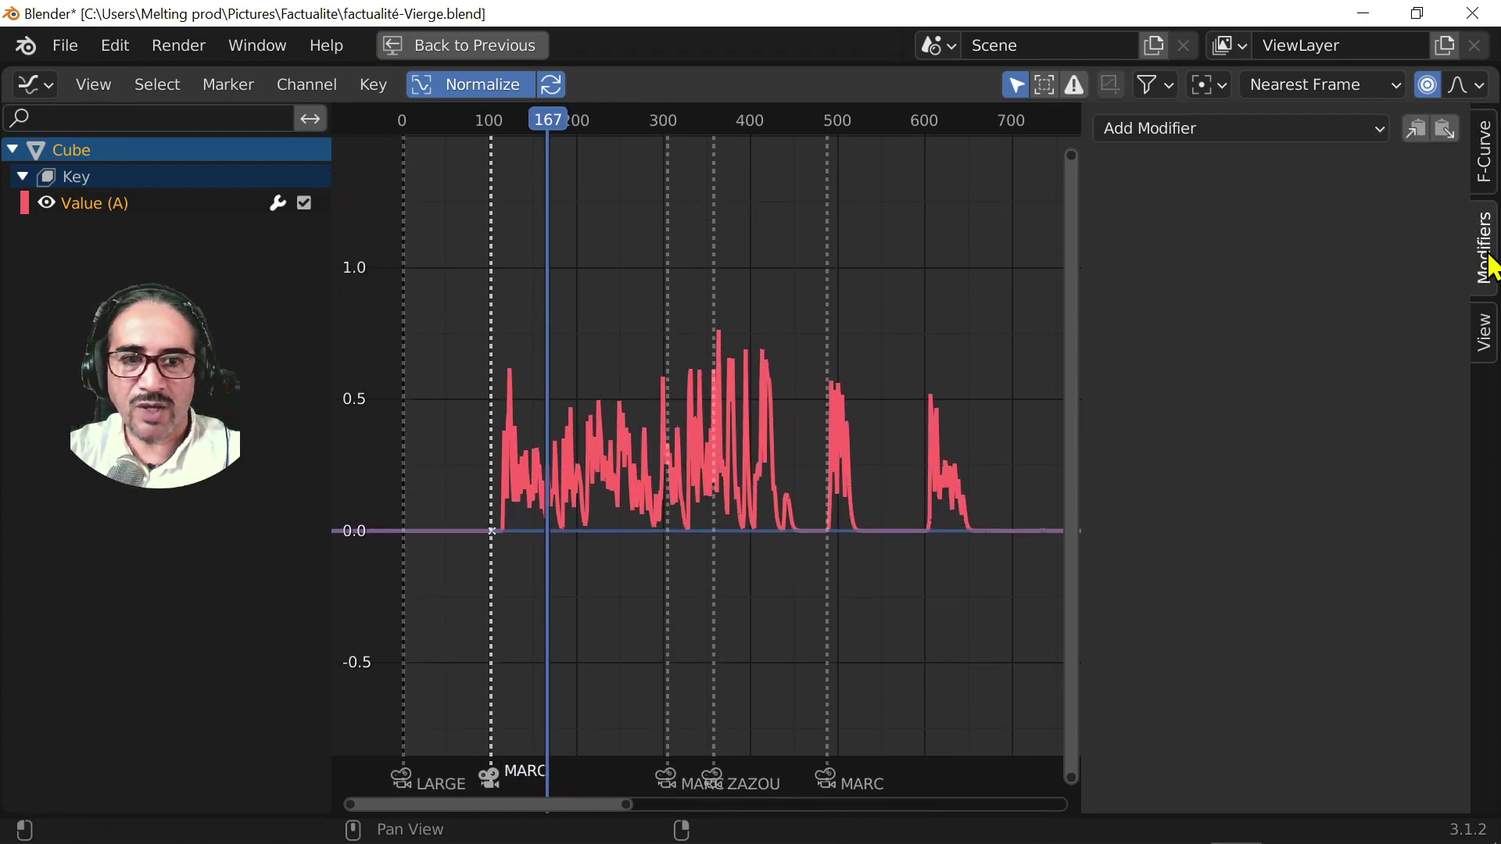
pyautogui.click(1279, 129)
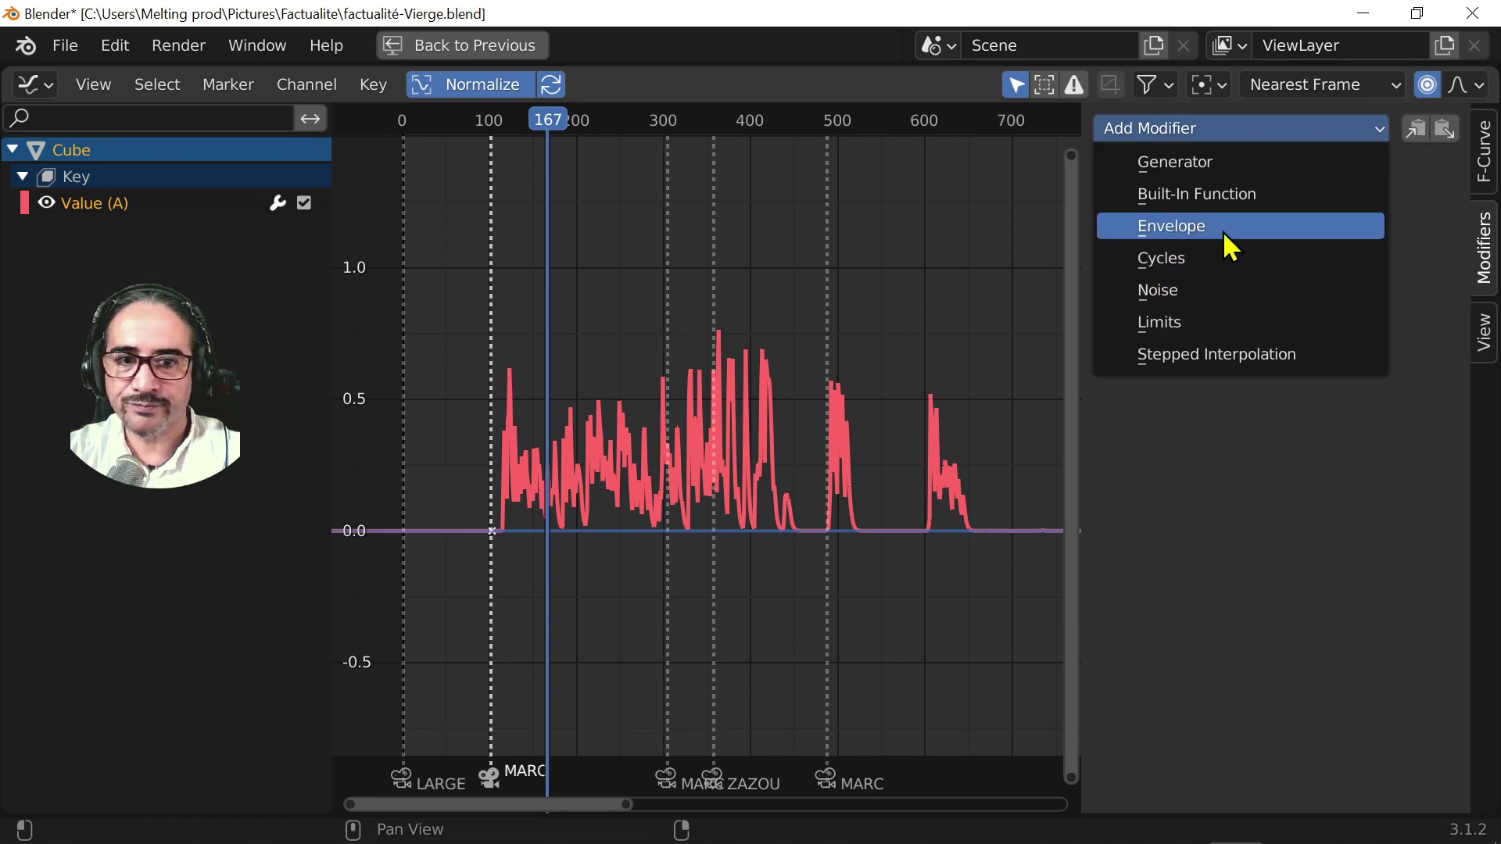
pyautogui.click(1227, 234)
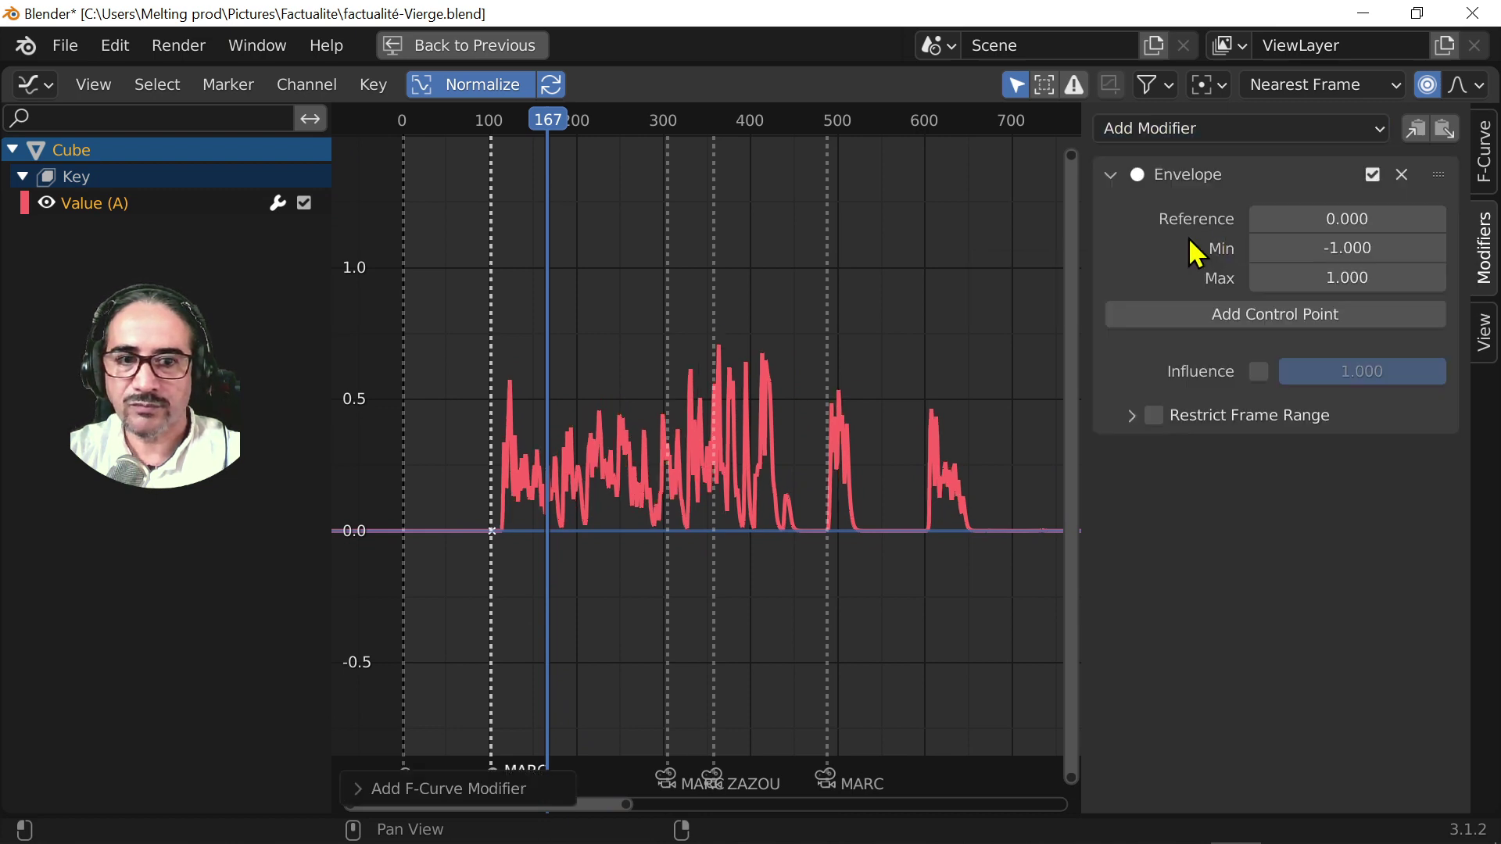
pyautogui.click(1241, 322)
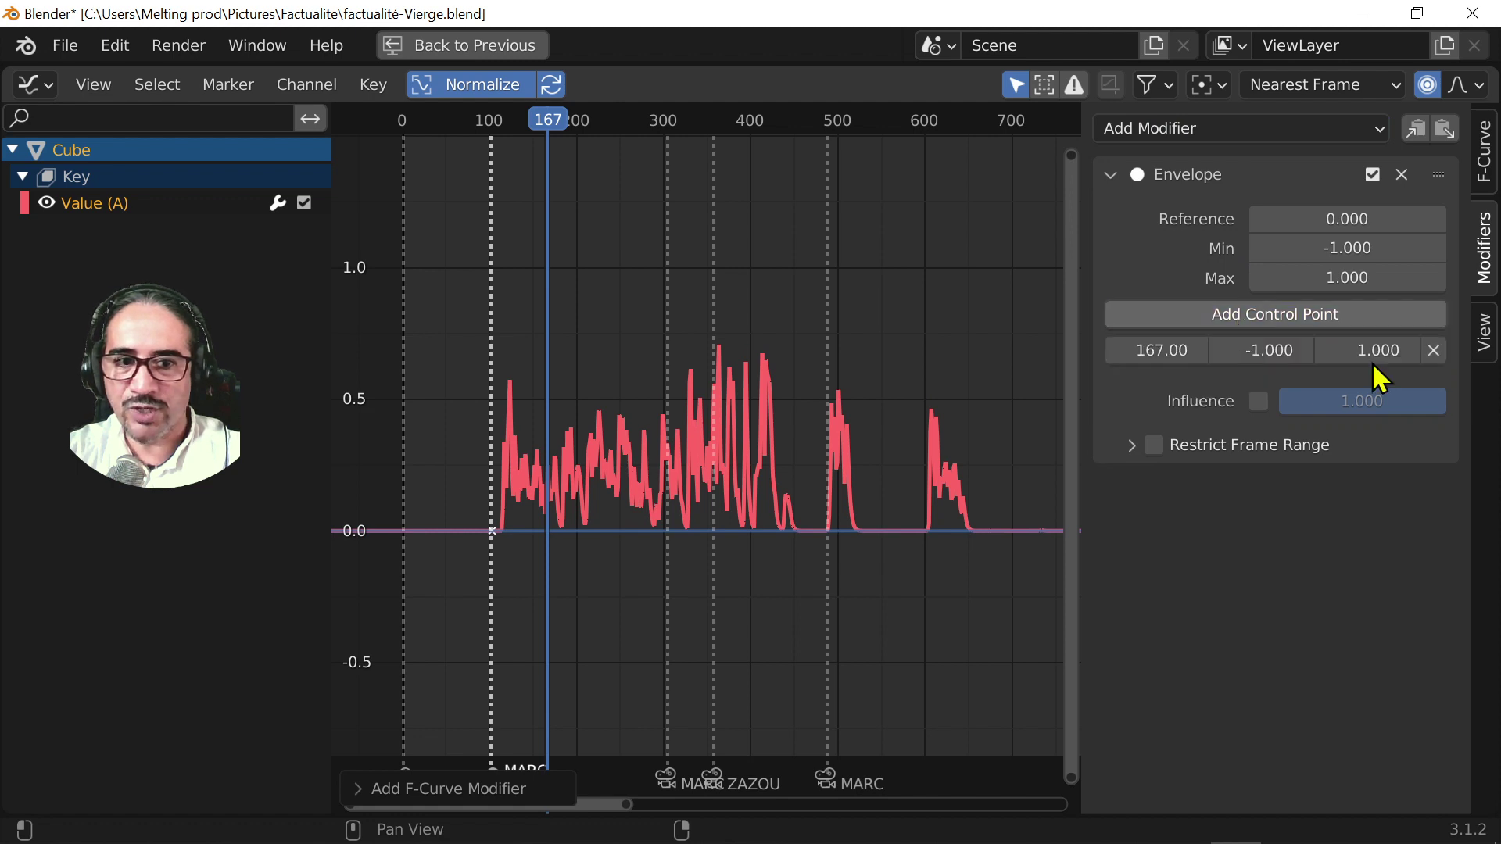
# - Set the Envelope modifier's Reference to -0.020, Min to -0.690 and Max to 0.750
pyautogui.moveTo(1339, 214); pyautogui.dragTo(1294, 217)
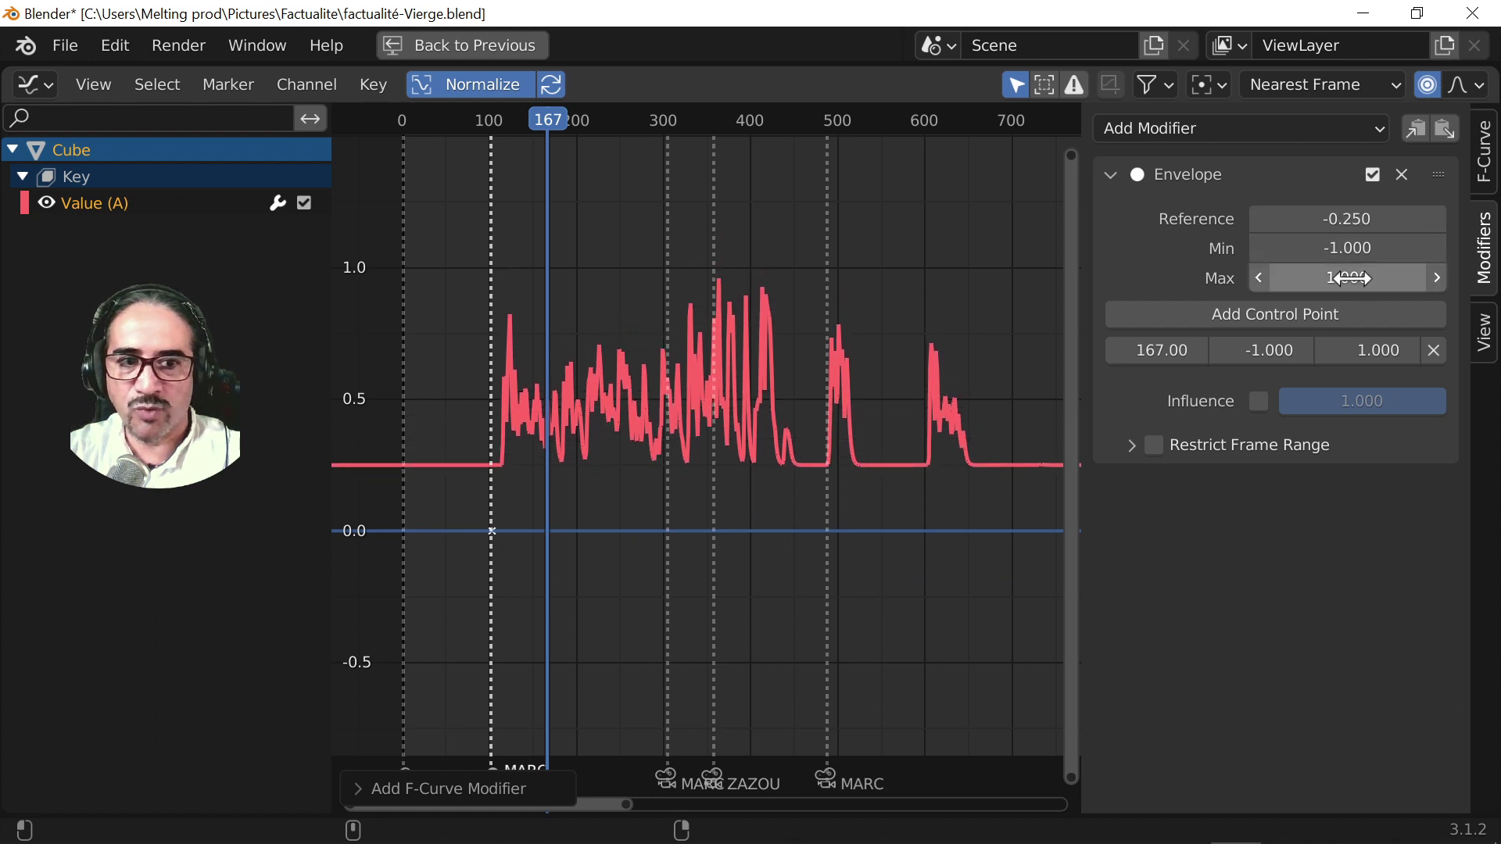
pyautogui.moveTo(1345, 278); pyautogui.dragTo(1391, 248)
pyautogui.moveTo(1347, 219); pyautogui.dragTo(1294, 219)
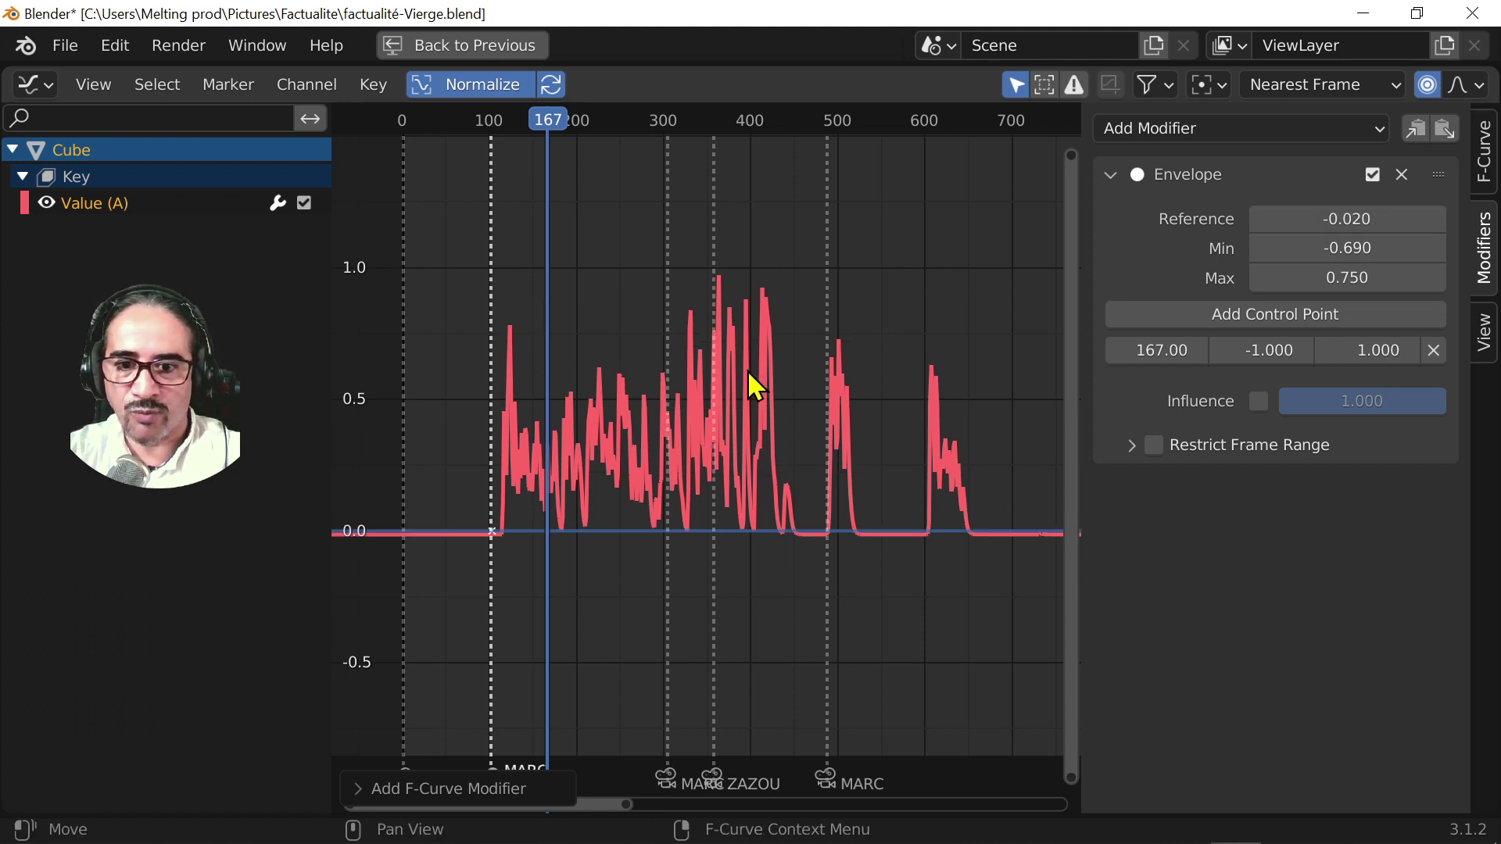
# - Restore the full workspace layout and replay the animation from the first MARC marker to check the amplified mouth movement
pyautogui.click(441, 55)
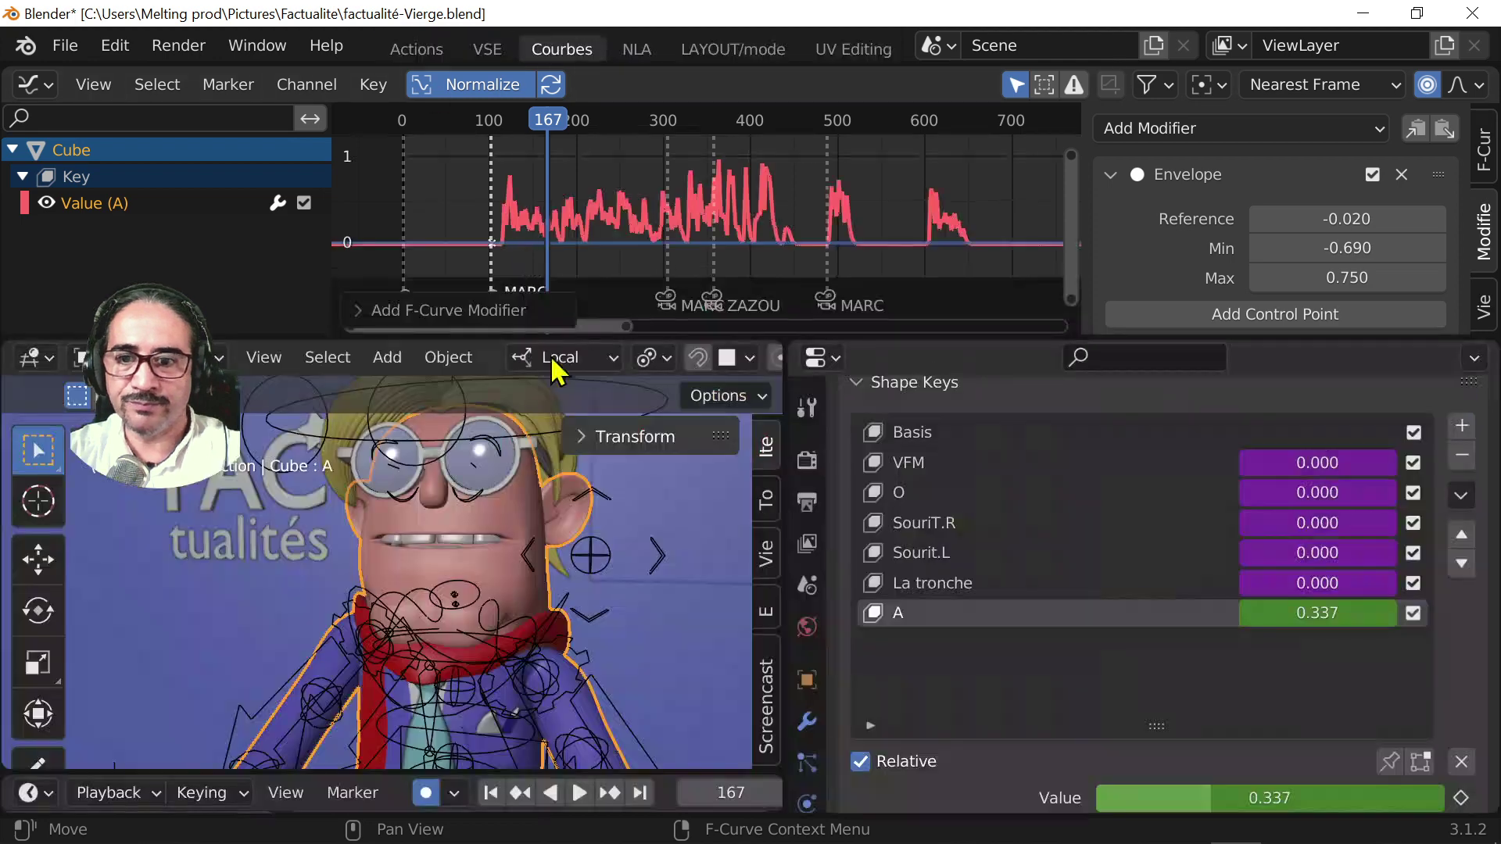
pyautogui.click(492, 122)
pyautogui.press('space')
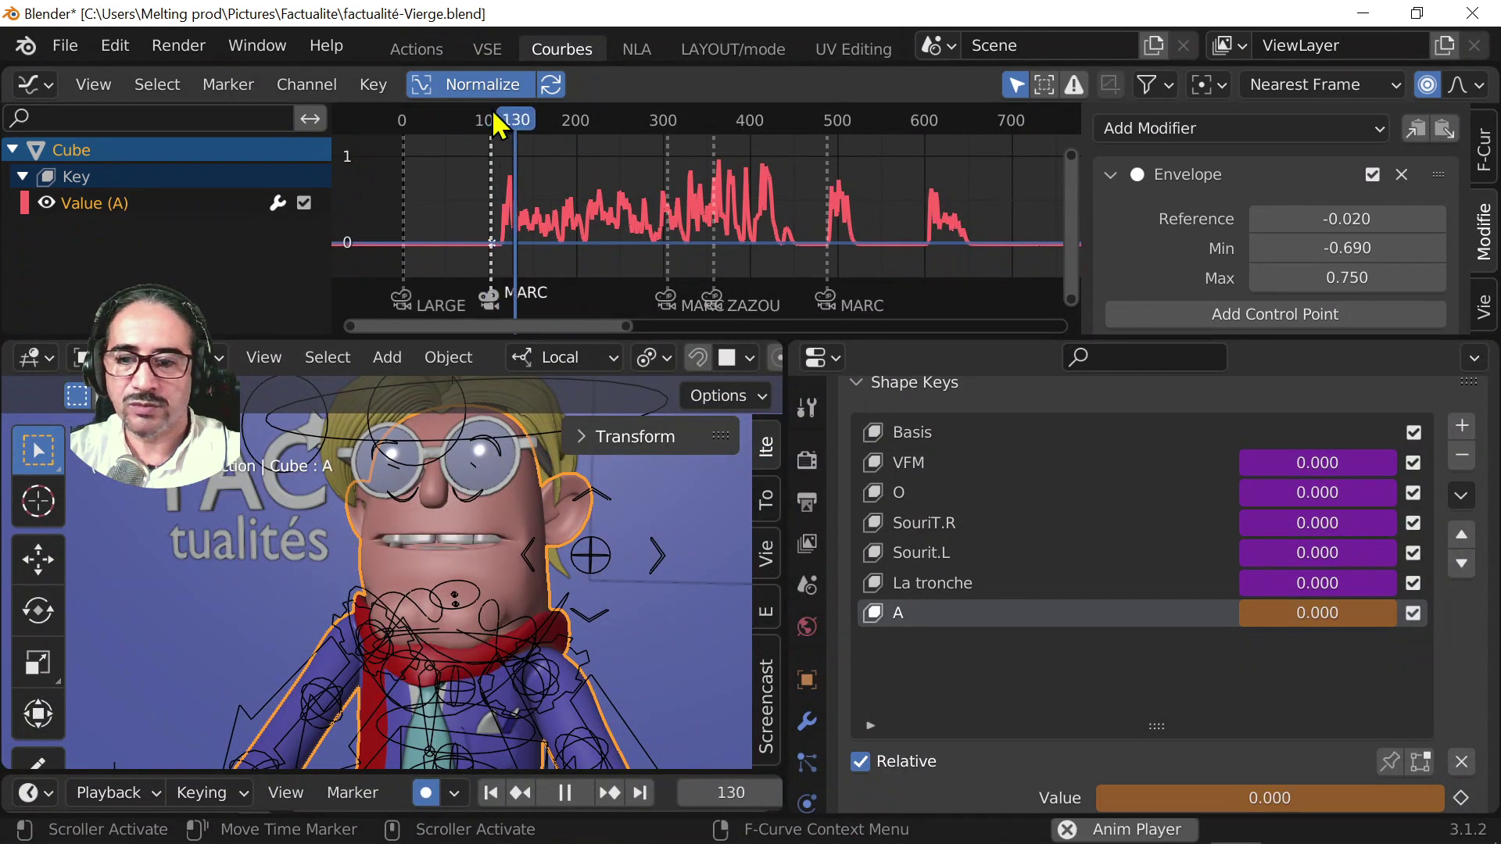
pyautogui.moveTo(613, 647); pyautogui.dragTo(672, 639, button='middle')
pyautogui.press('space')
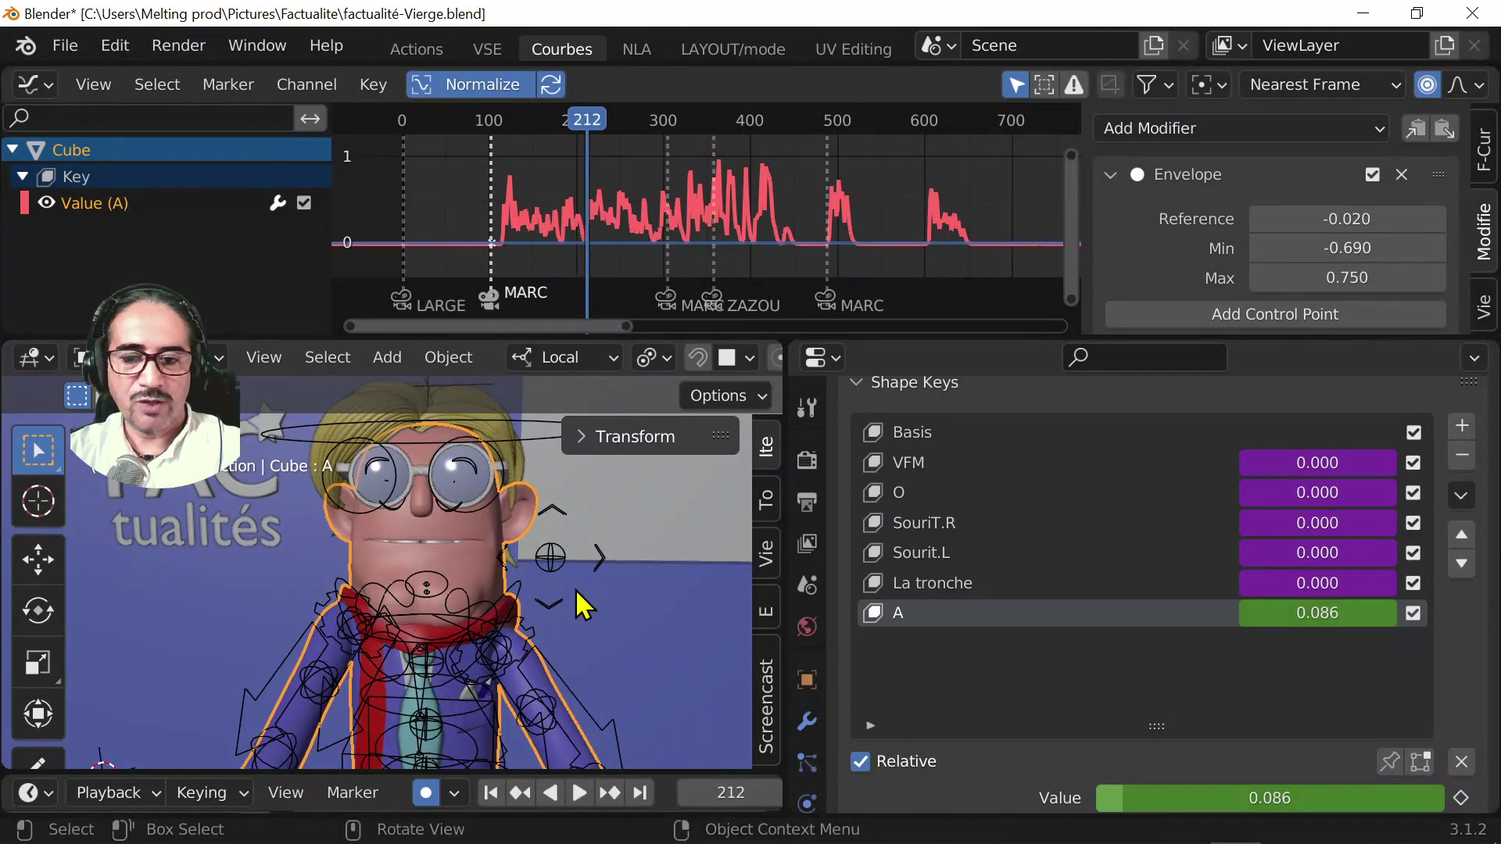
# - Put MARC-RIG in Pose Mode, select the BOUCHE mouth control and try moving it to test the mouth shapes
pyautogui.click(561, 560)
pyautogui.hotkey('ctrl', 'Tab')
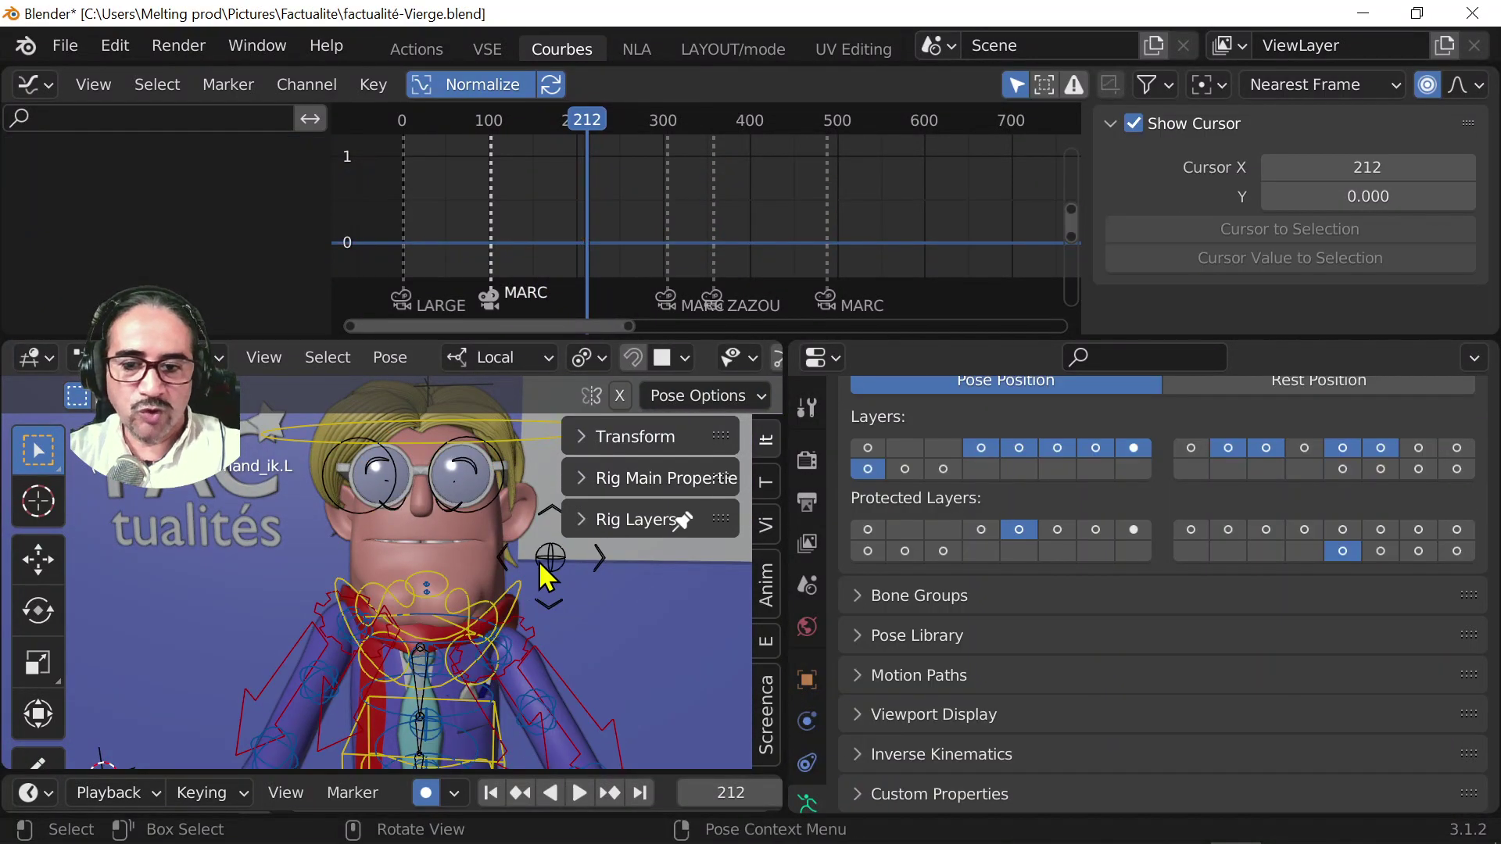
pyautogui.click(550, 558)
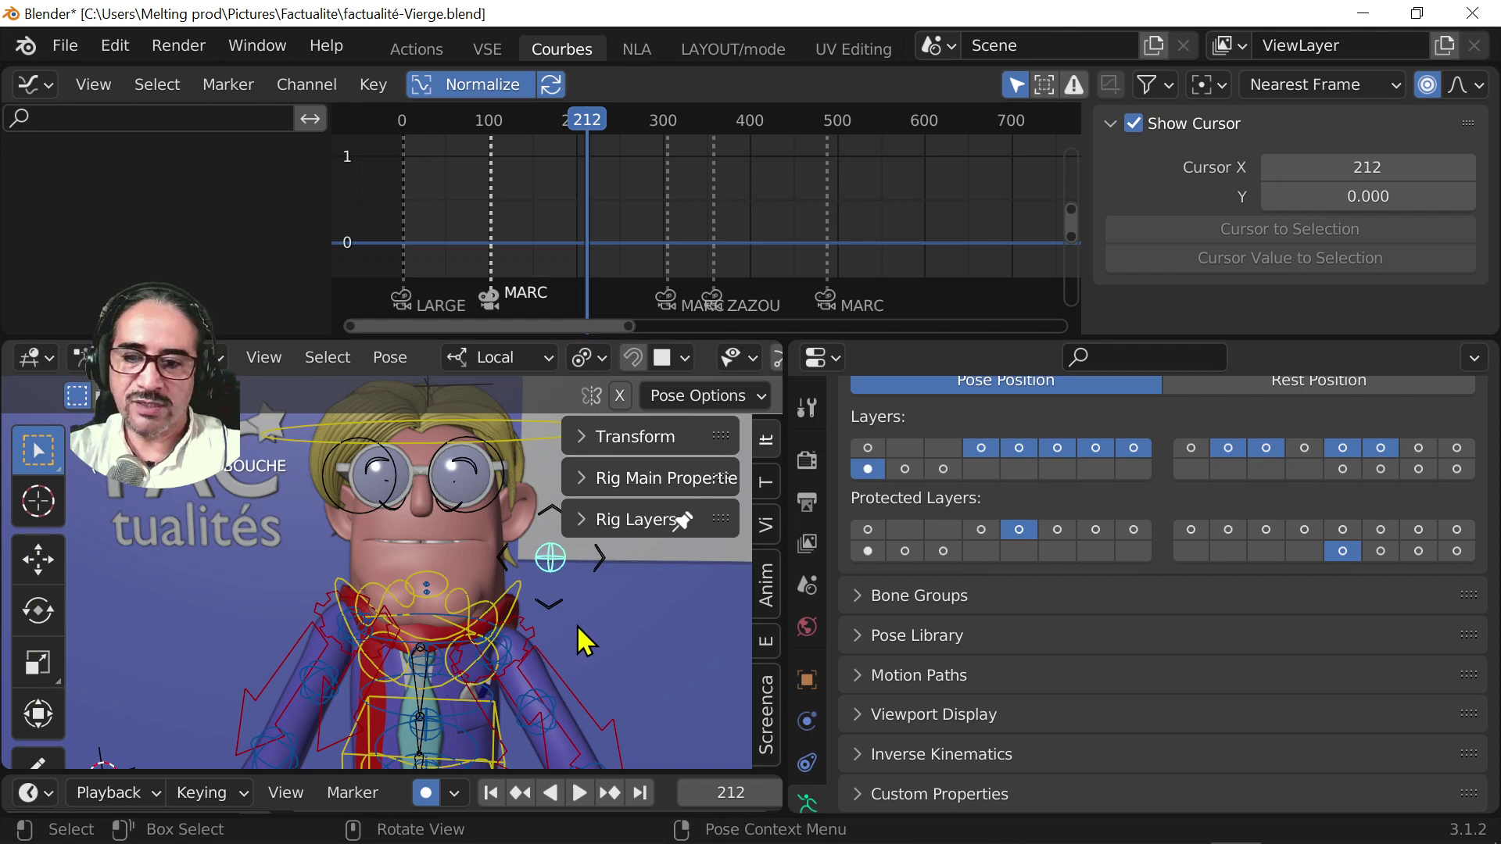
pyautogui.press('g')
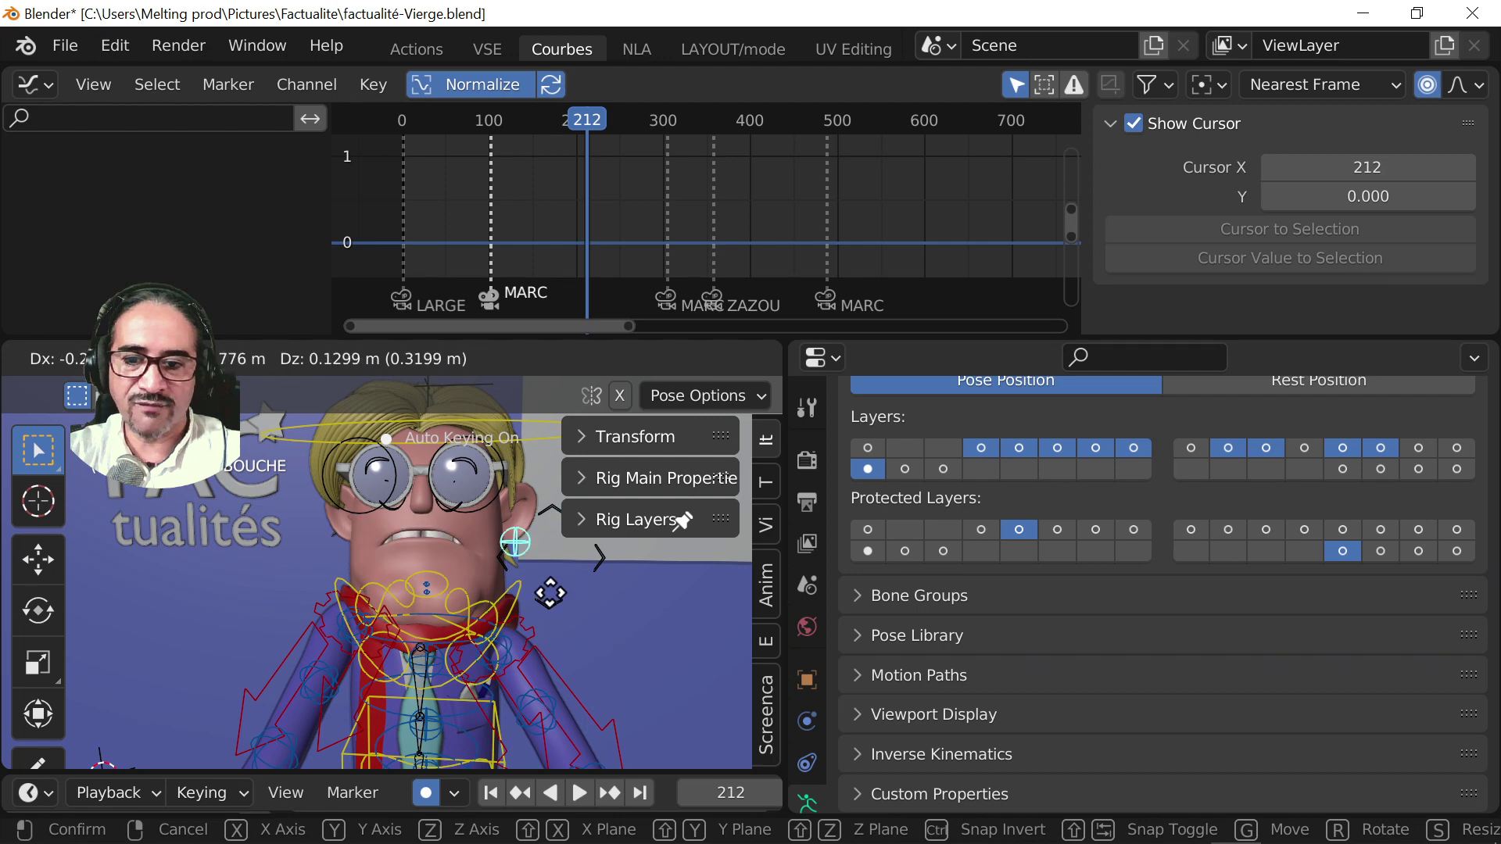
pyautogui.press('Escape')
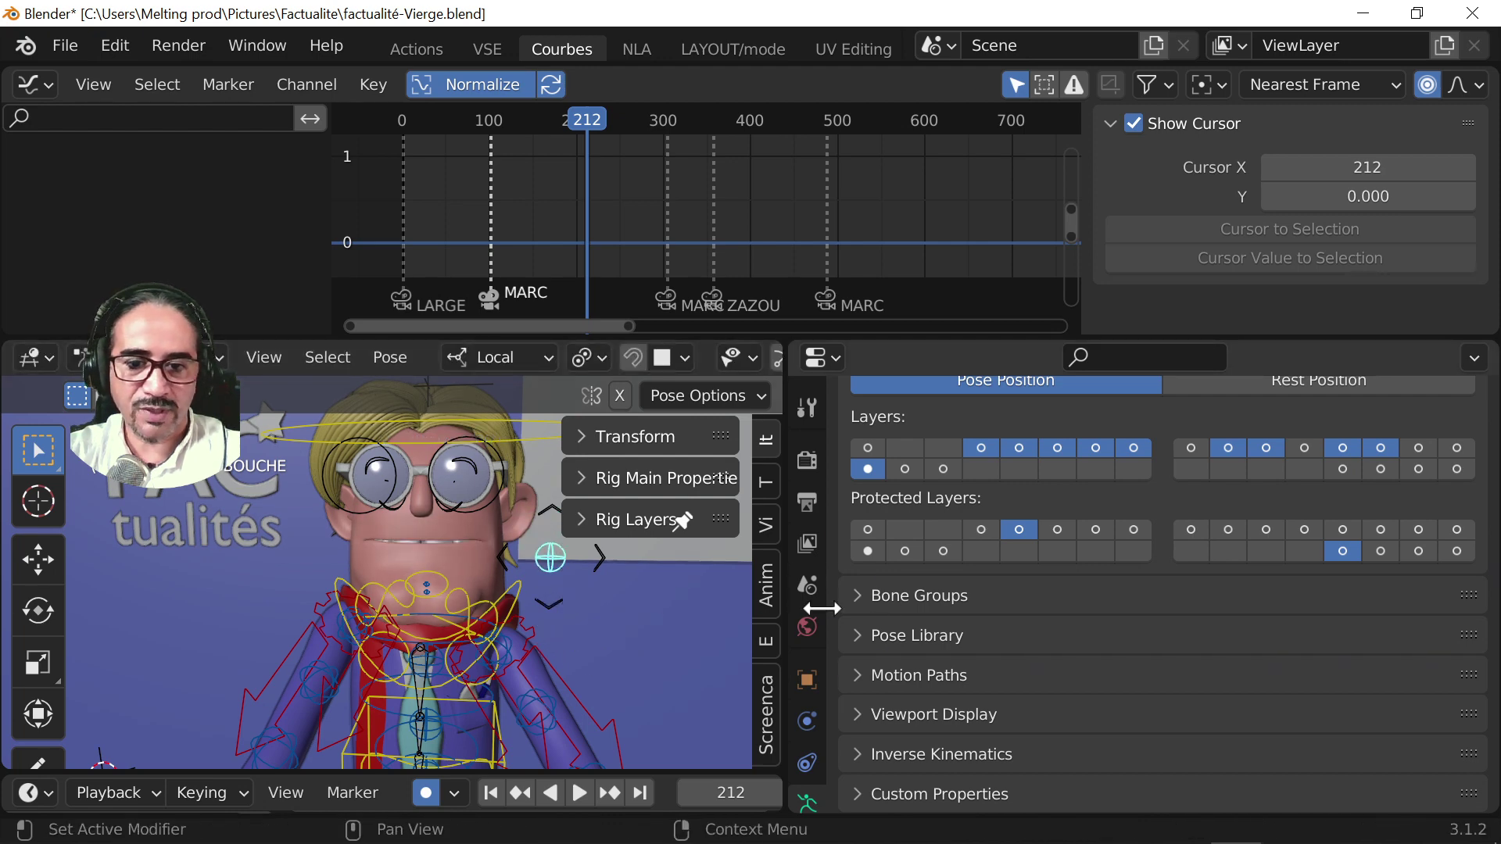
pyautogui.scroll(-5, 806, 687)
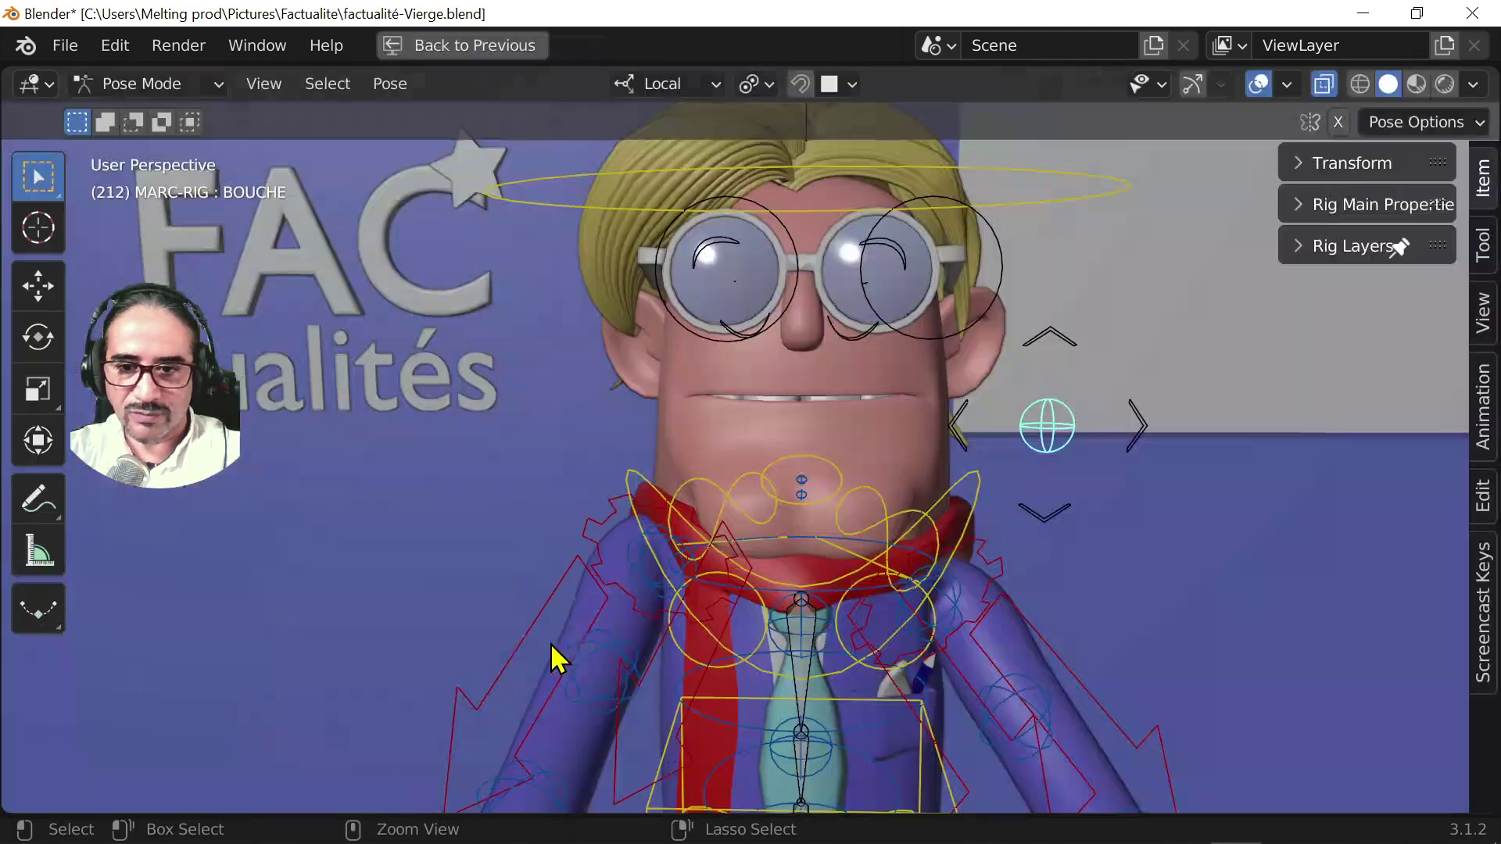
# - Restore the full workspace layout and select the presenter's mesh in Object Mode to show its shape keys
pyautogui.hotkey('ctrl', 'space')
pyautogui.hotkey('ctrl', 'space')
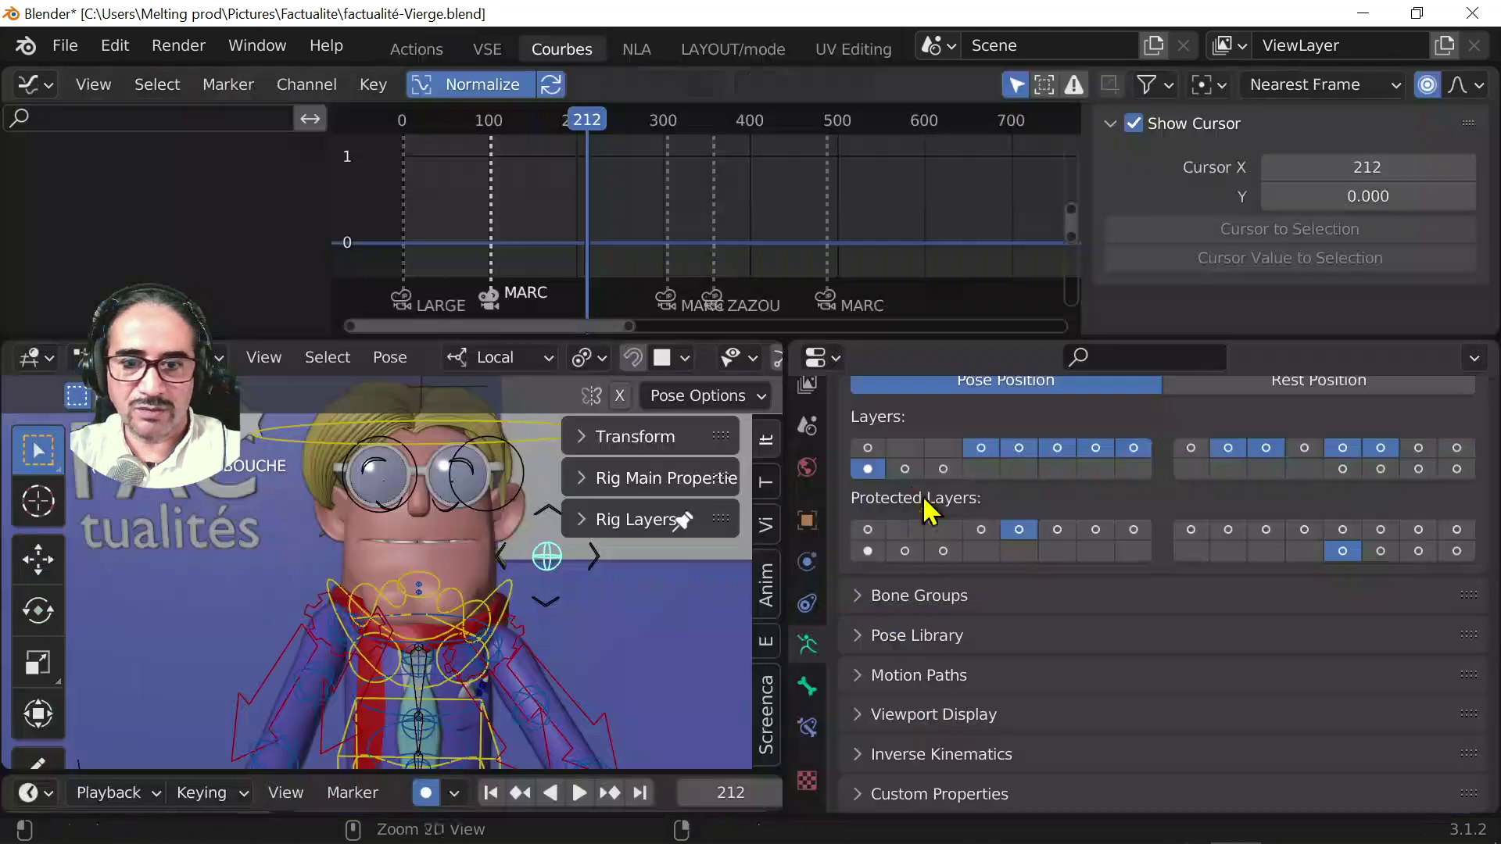
pyautogui.rightClick(553, 579)
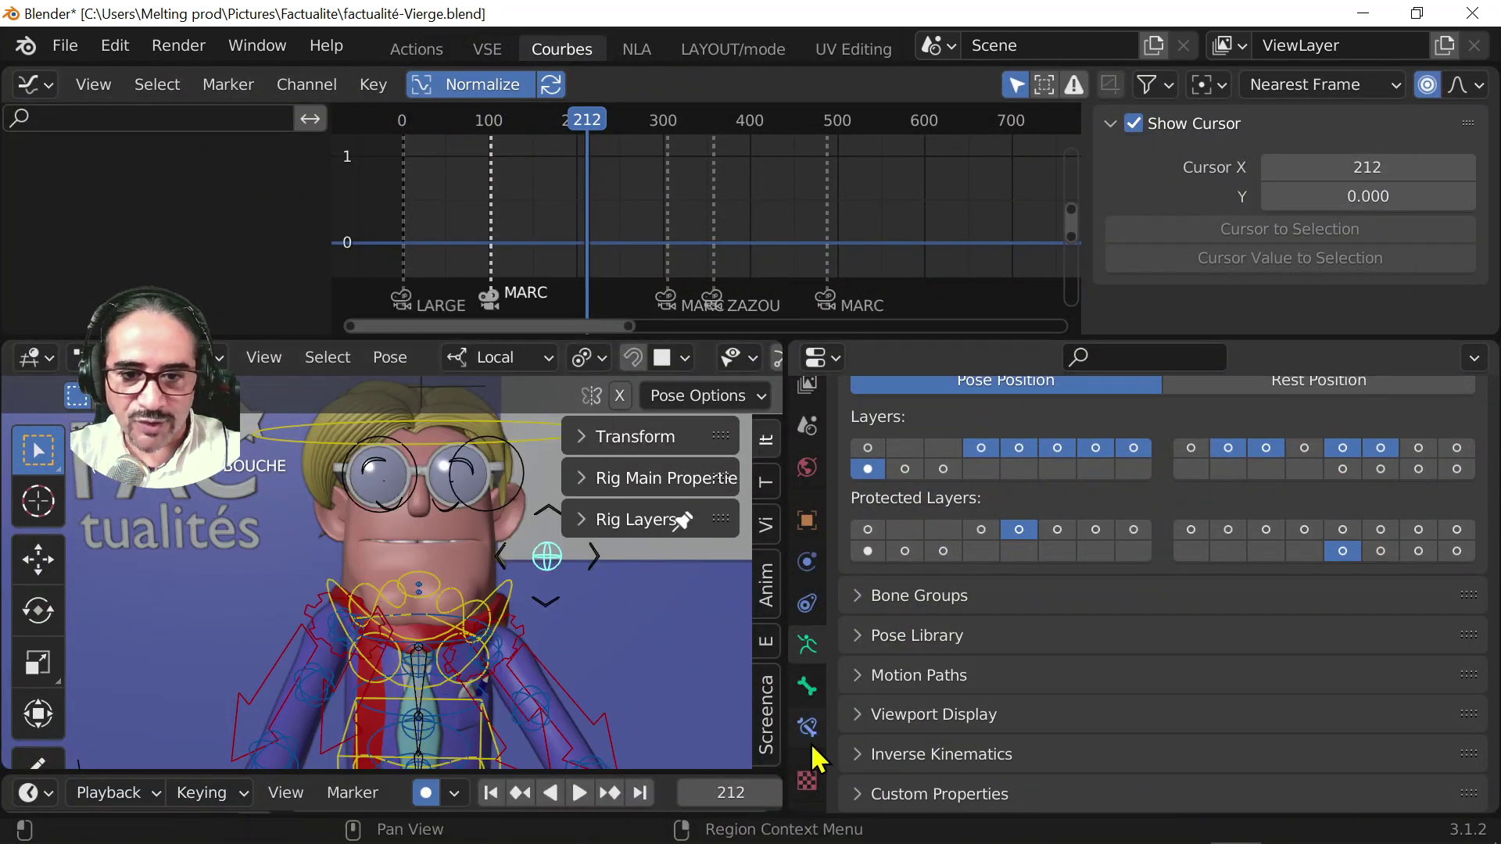
pyautogui.click(475, 546)
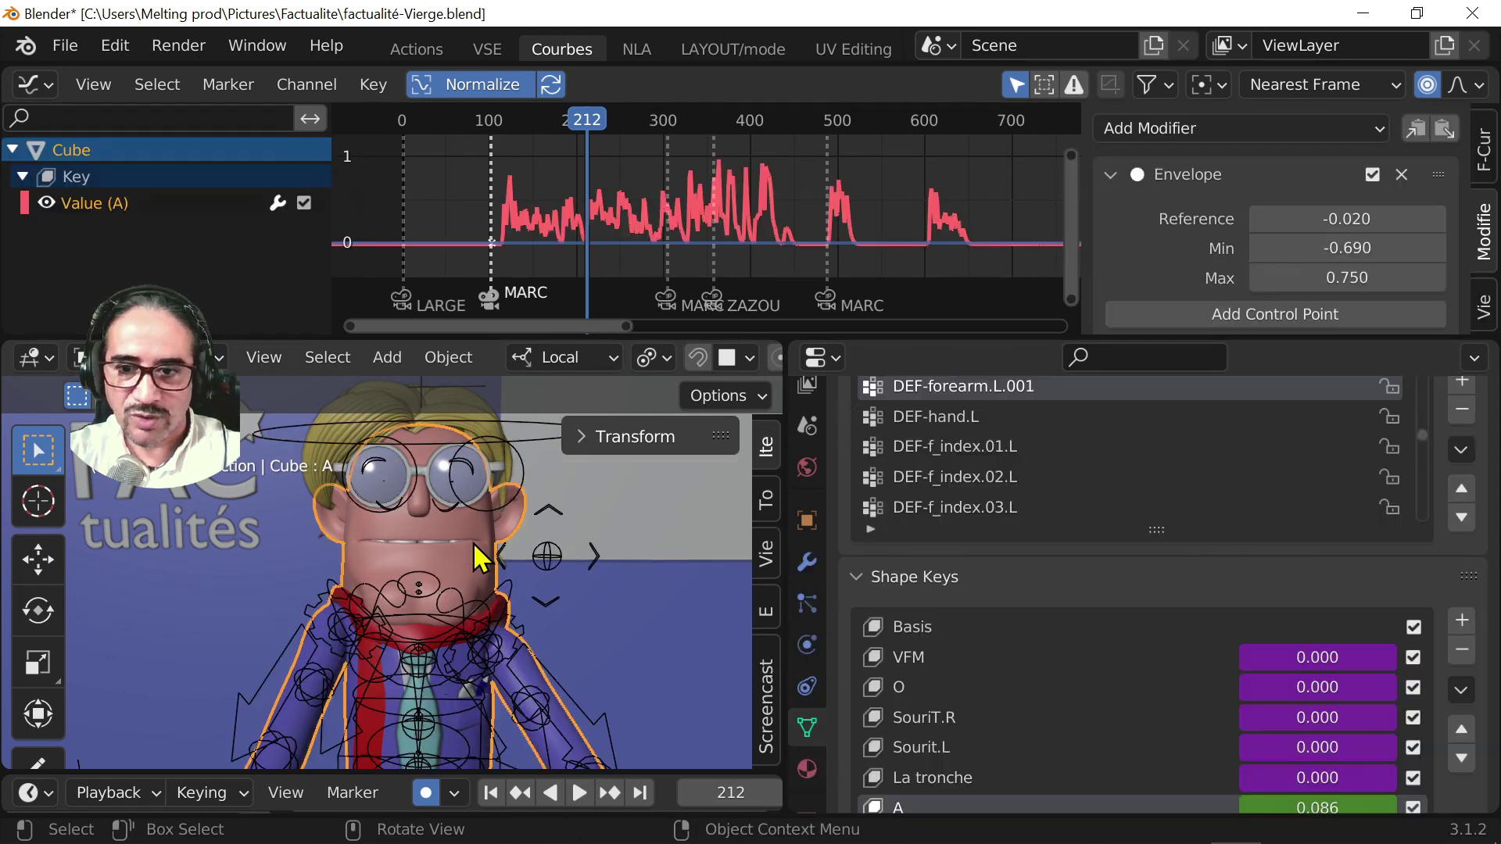
pyautogui.rightClick(1289, 659)
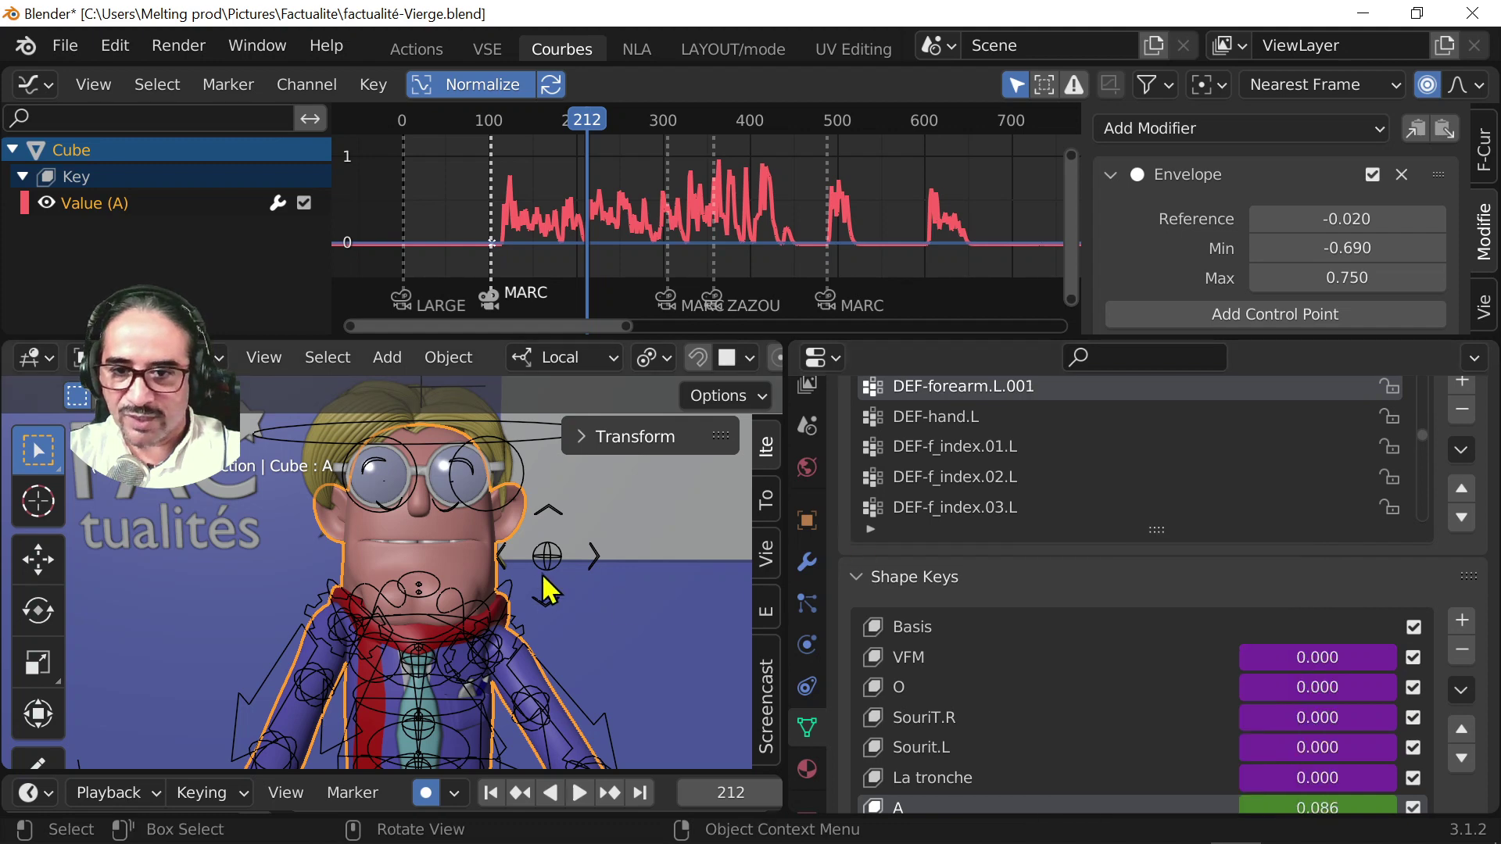
# - Select MARC-RIG, return it to Pose Mode, and try moving the BOUCHE mouth control
pyautogui.click(545, 582)
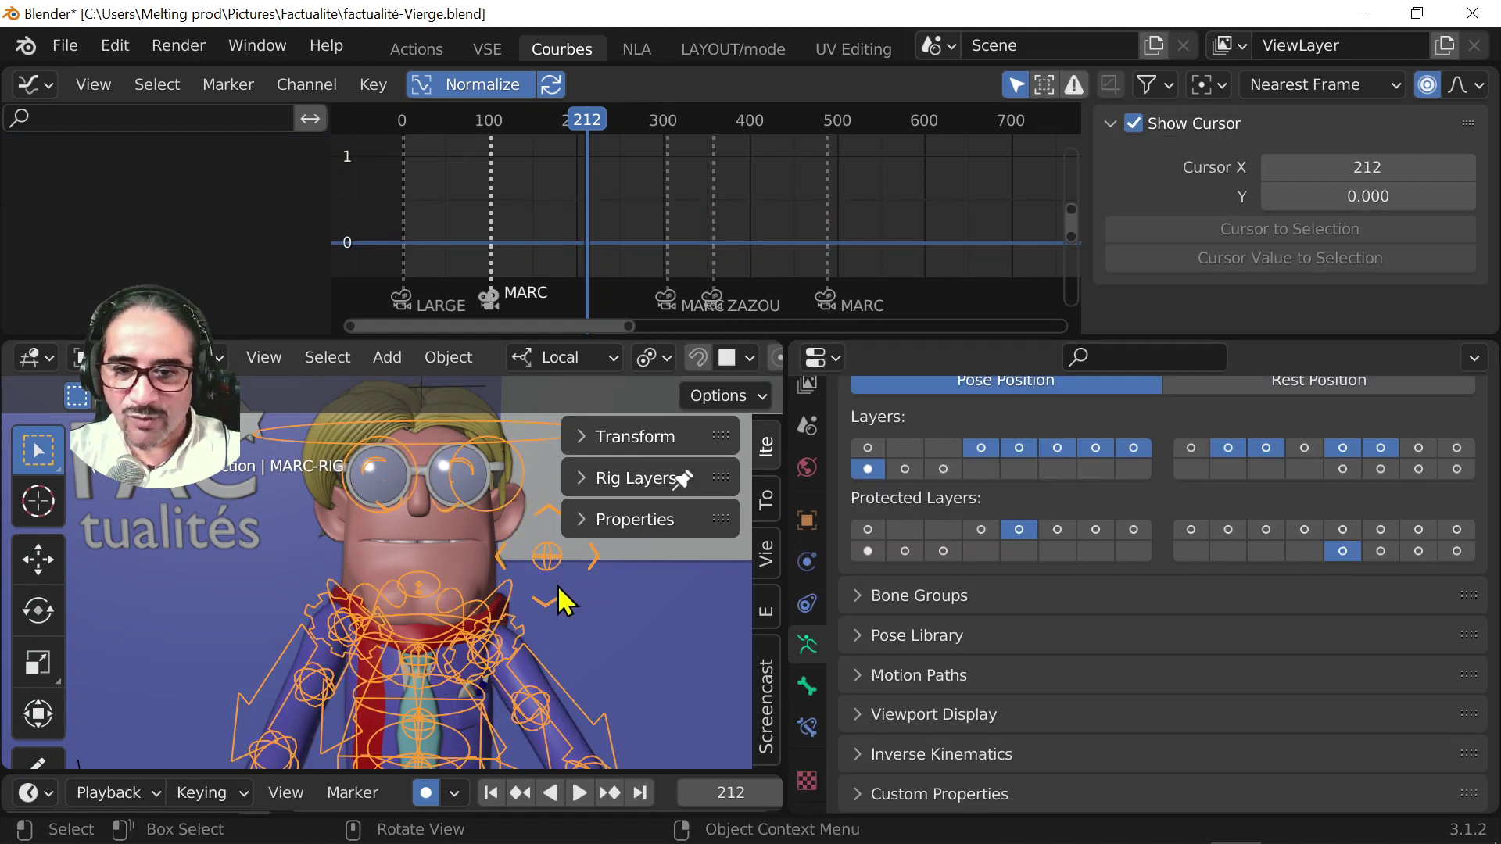
pyautogui.keyDown('ctrl'); pyautogui.scroll(-1, 557, 578); pyautogui.keyUp('ctrl')
pyautogui.click(554, 566)
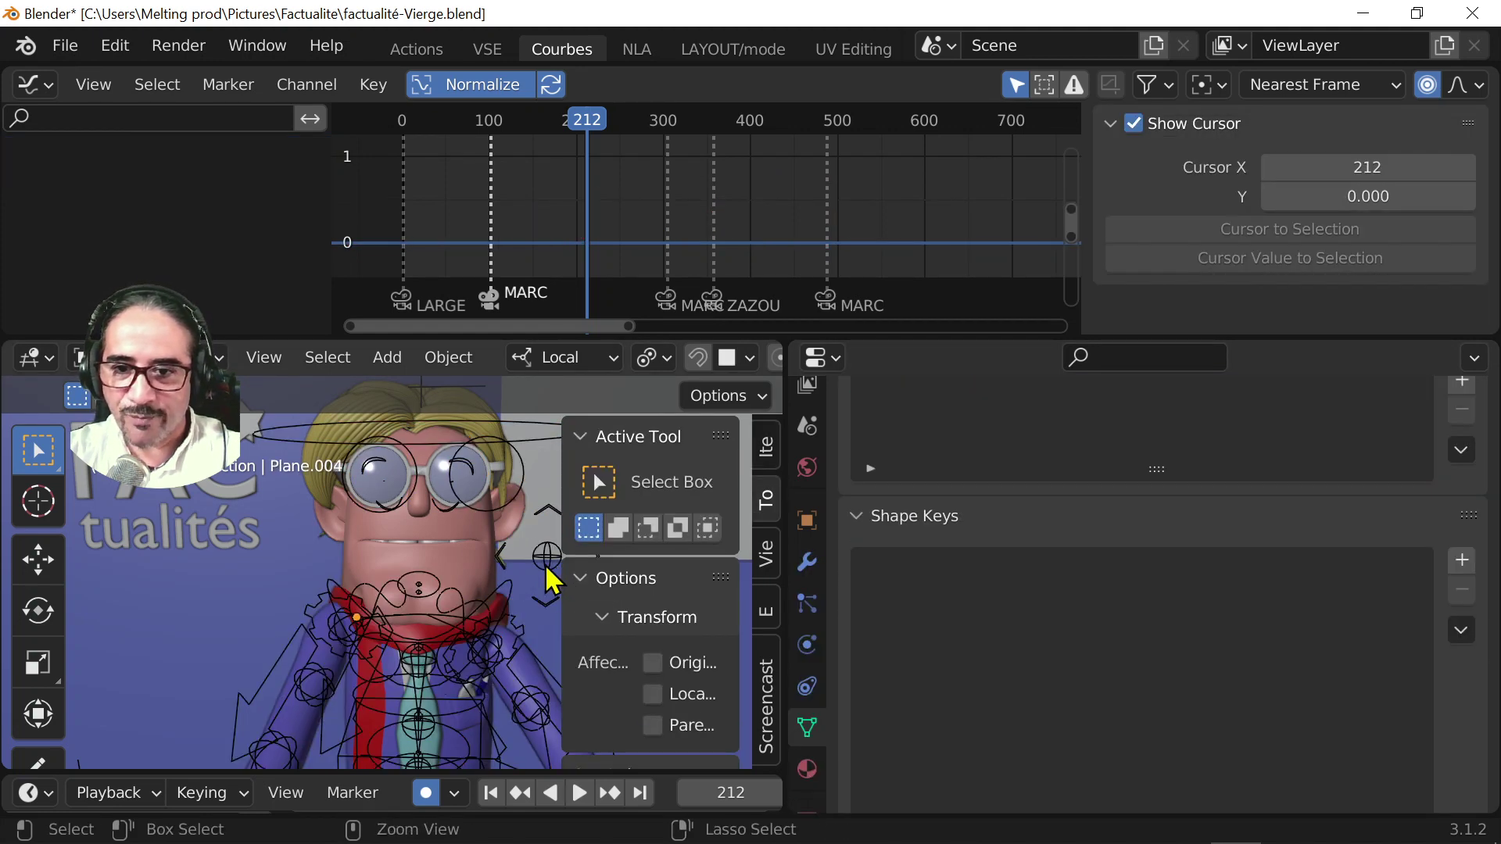
pyautogui.click(545, 566)
pyautogui.keyDown('ctrl'); pyautogui.scroll(-1, 546, 564); pyautogui.keyUp('ctrl')
pyautogui.click(543, 576)
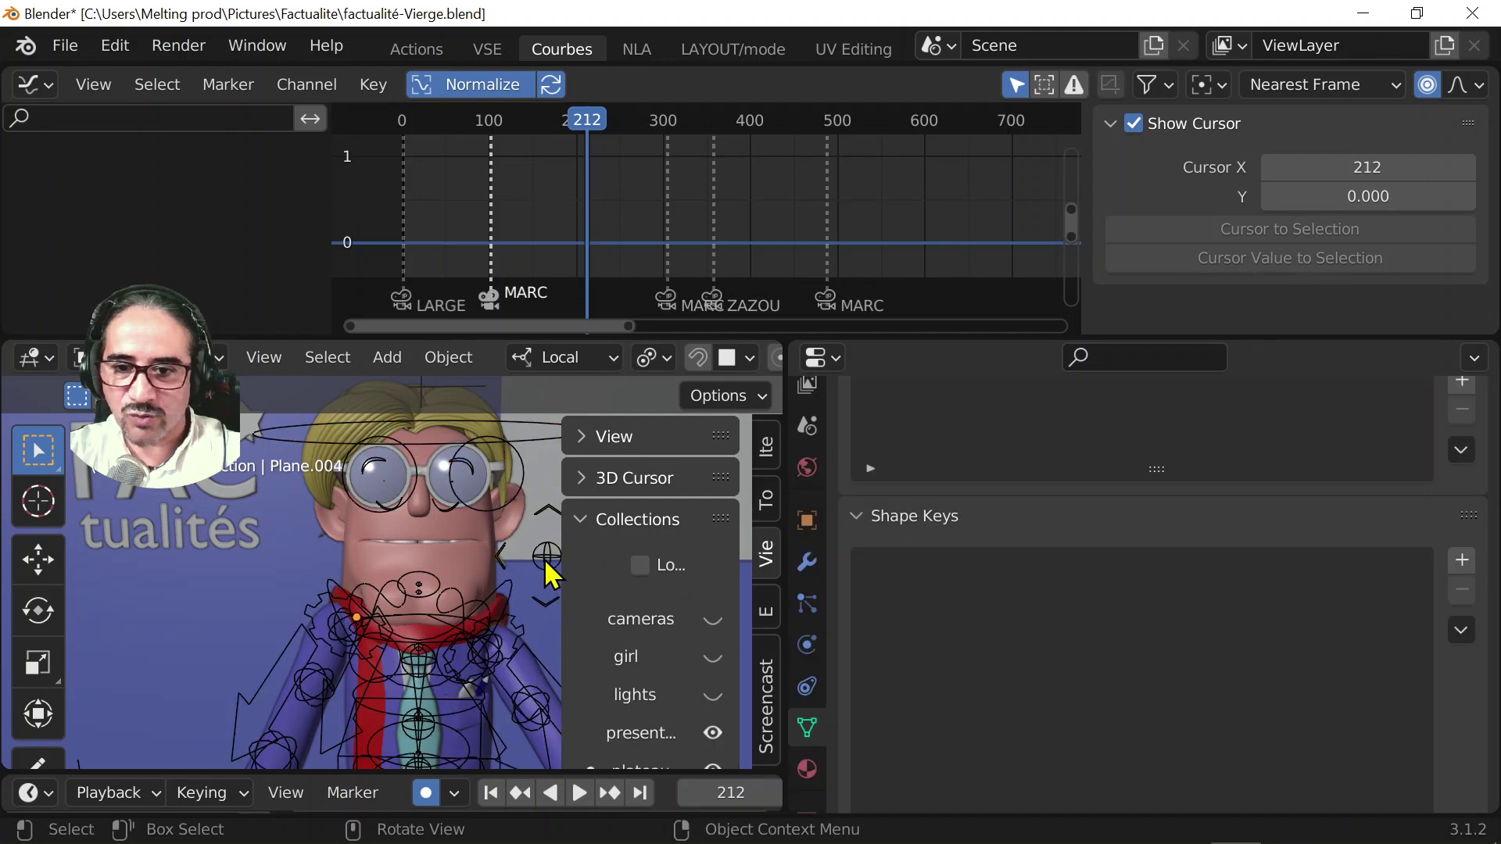
pyautogui.click(550, 575)
pyautogui.keyDown('ctrl'); pyautogui.scroll(-1, 560, 577); pyautogui.keyUp('ctrl')
pyautogui.click(555, 569)
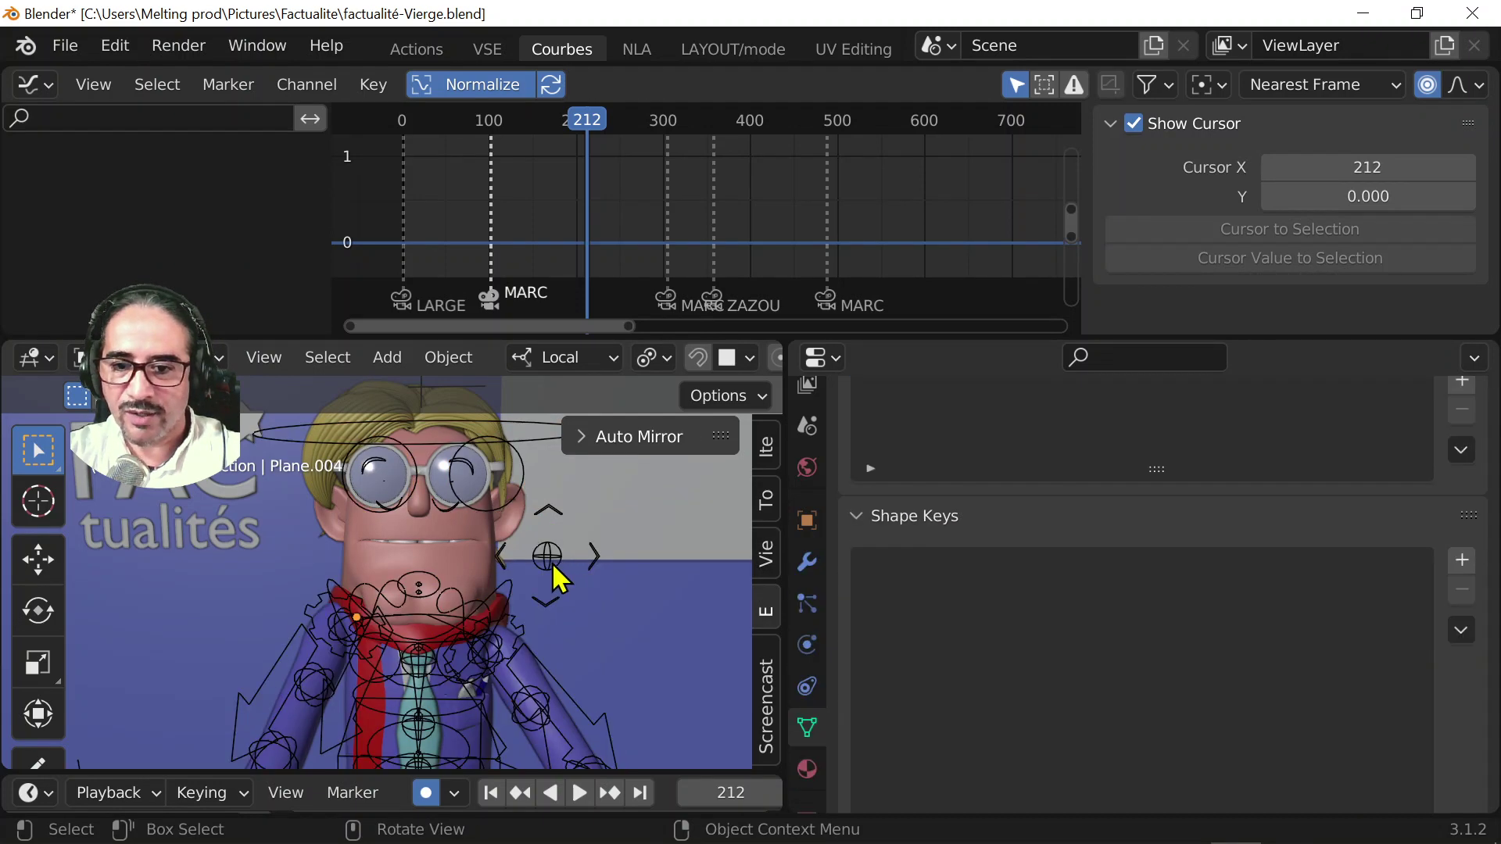
pyautogui.click(547, 569)
pyautogui.hotkey('ctrl', 'Tab')
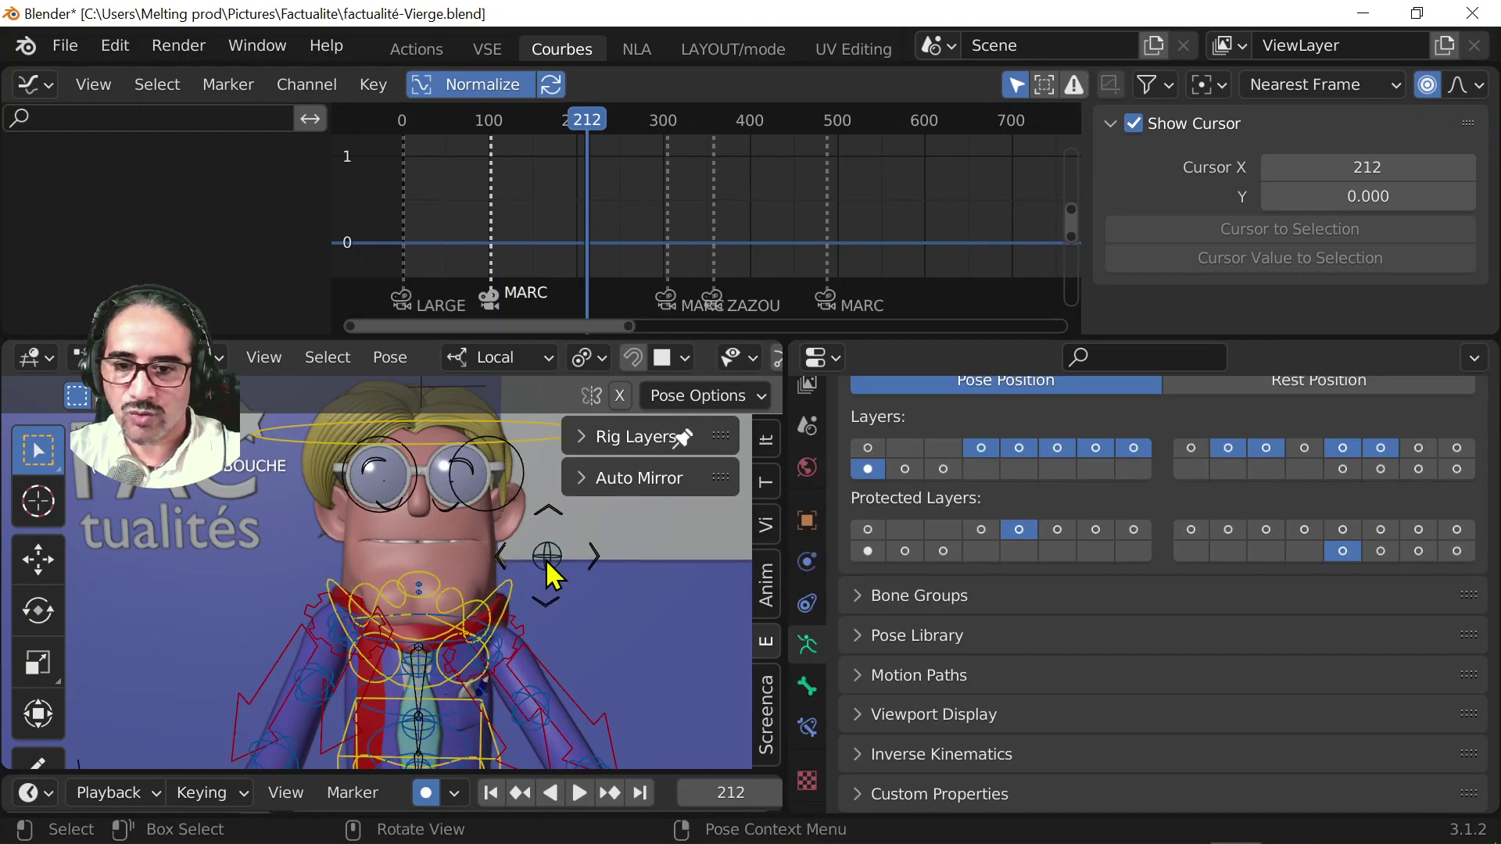
pyautogui.click(553, 583)
pyautogui.press('g')
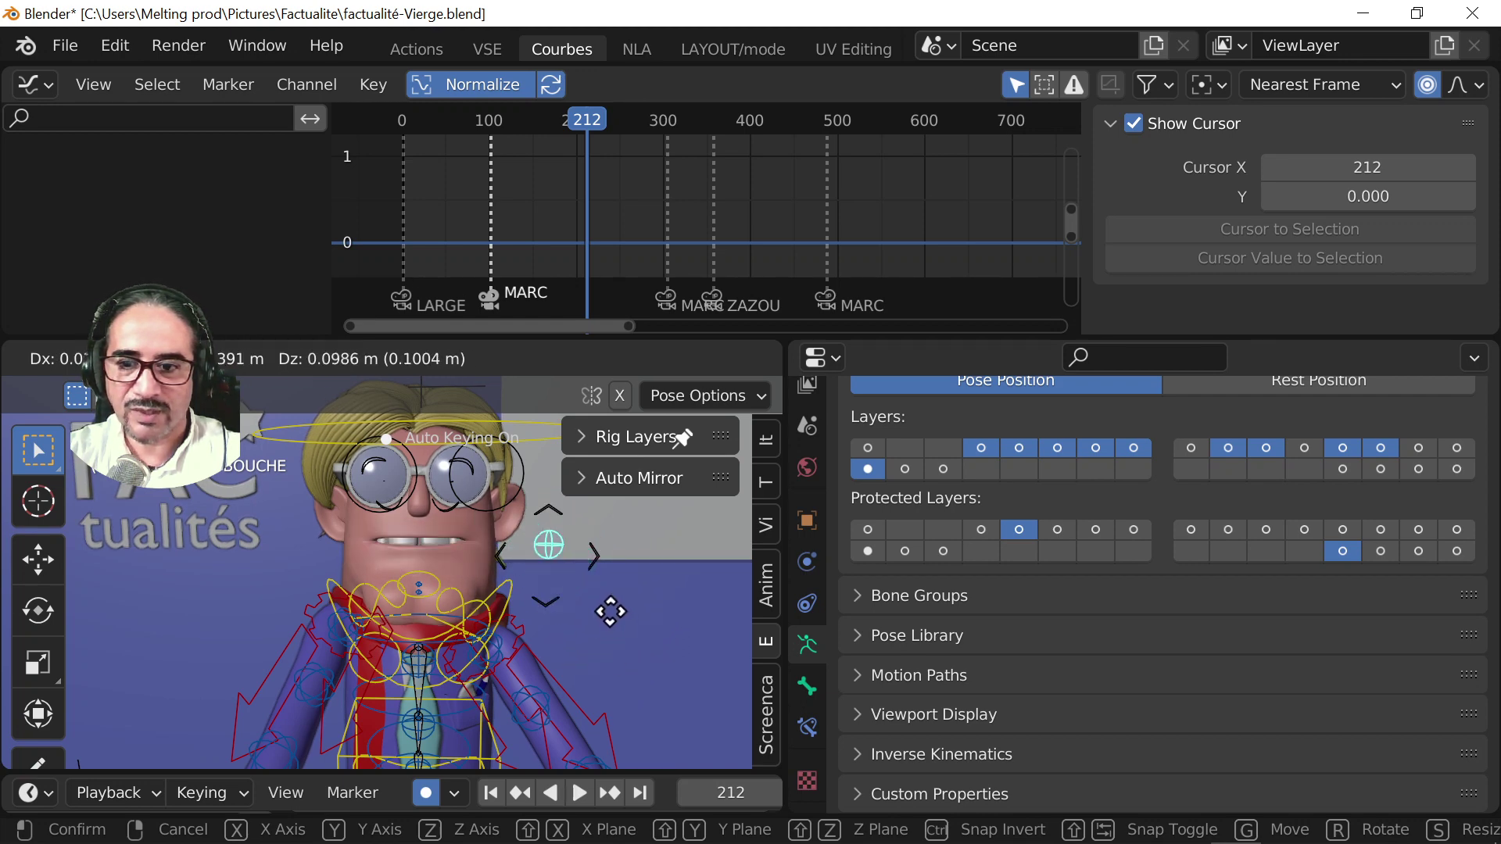
pyautogui.click(614, 640)
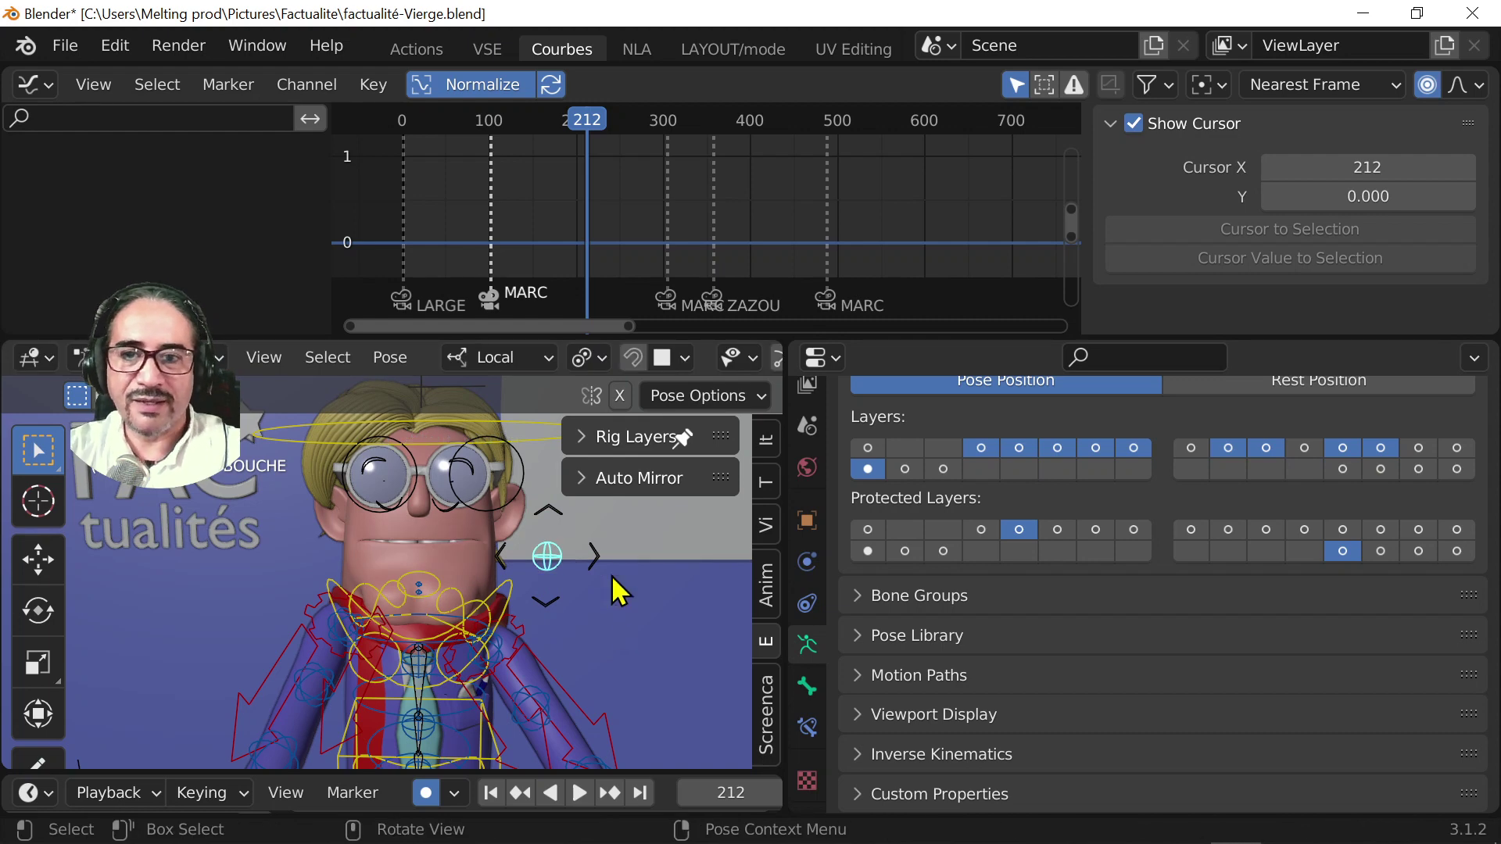
# - Record the BOUCHE control's mouth movements live with auto keying during playback from frame 97 to about frame 1859
pyautogui.click(570, 124)
pyautogui.press('space')
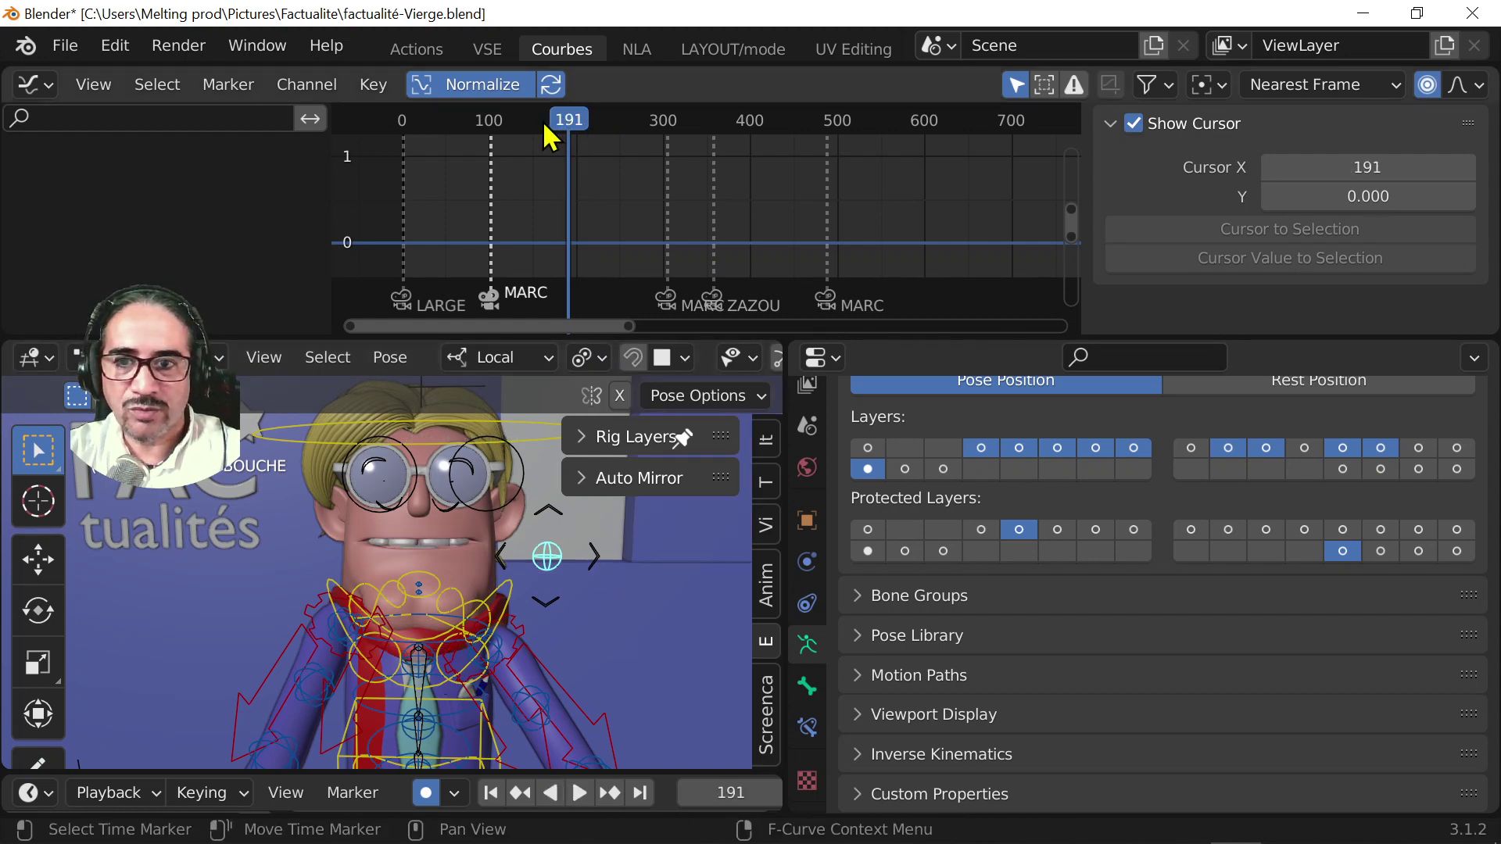
pyautogui.moveTo(551, 133); pyautogui.dragTo(486, 129)
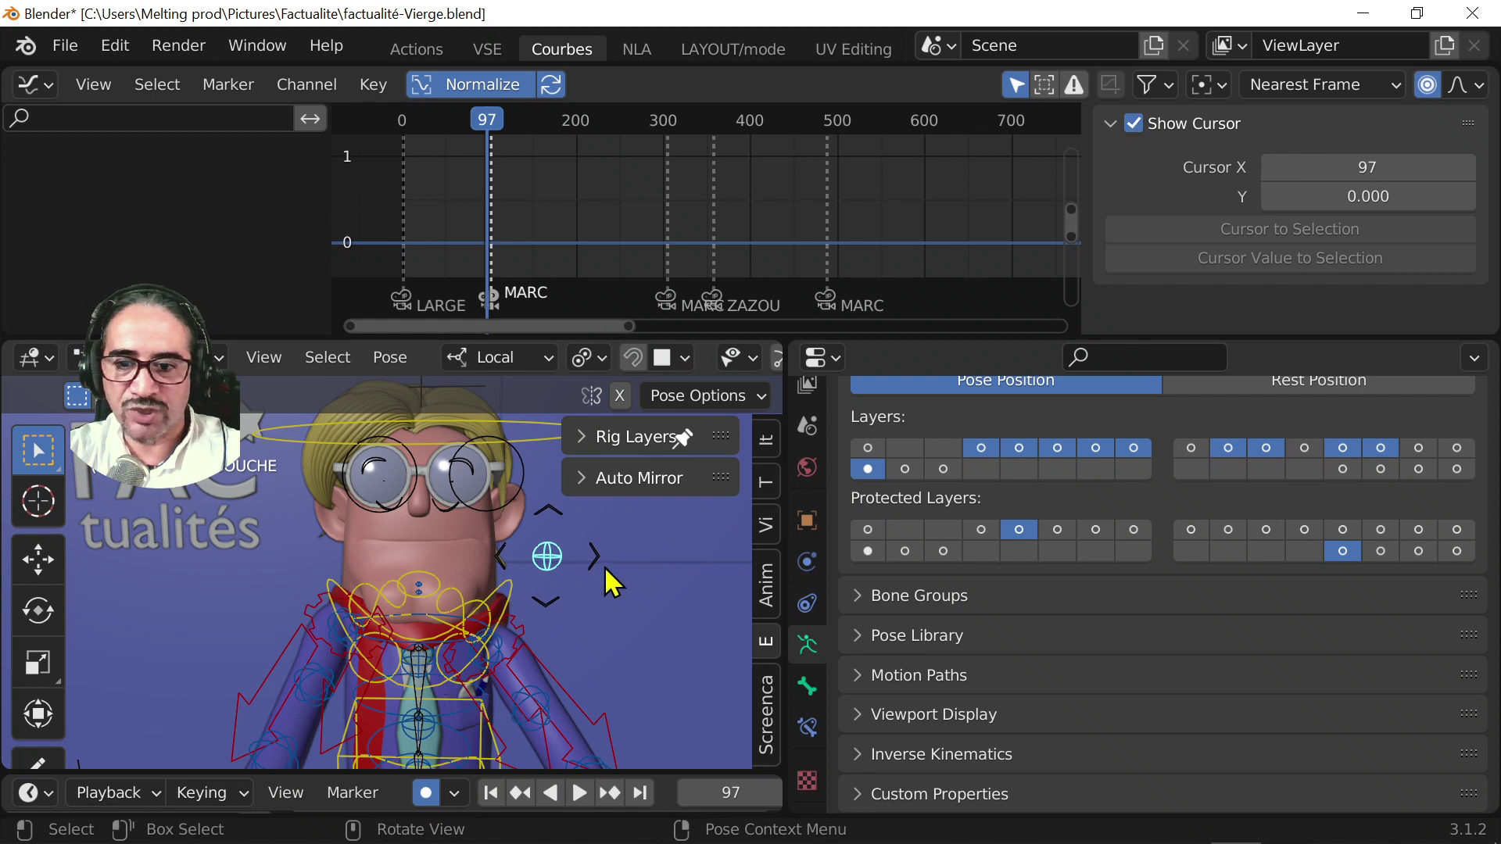
pyautogui.scroll(2, 548, 568)
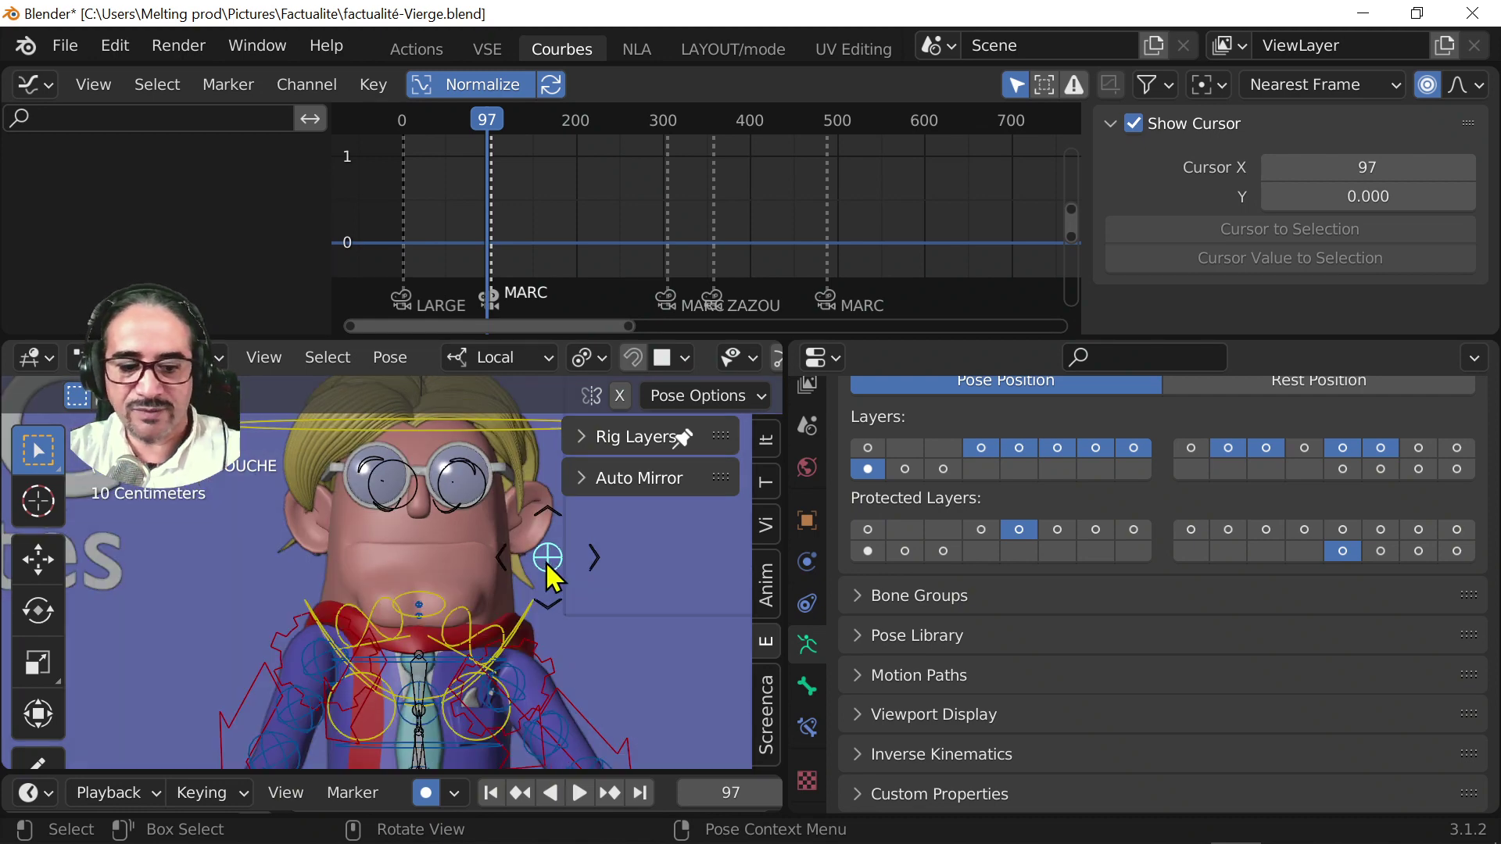
pyautogui.scroll(-1, 548, 569)
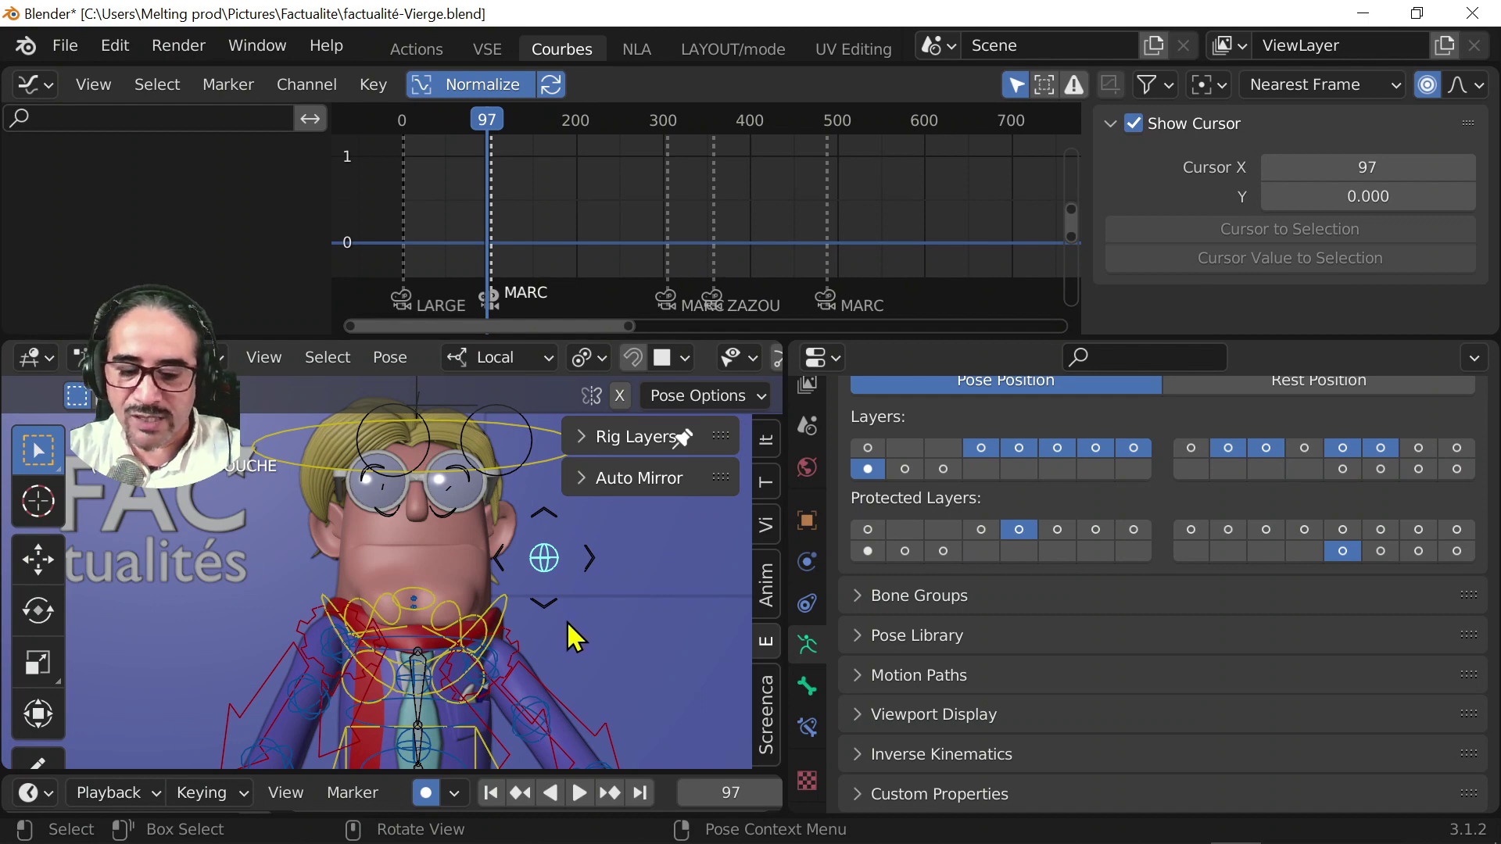
pyautogui.press('space')
pyautogui.press('g')
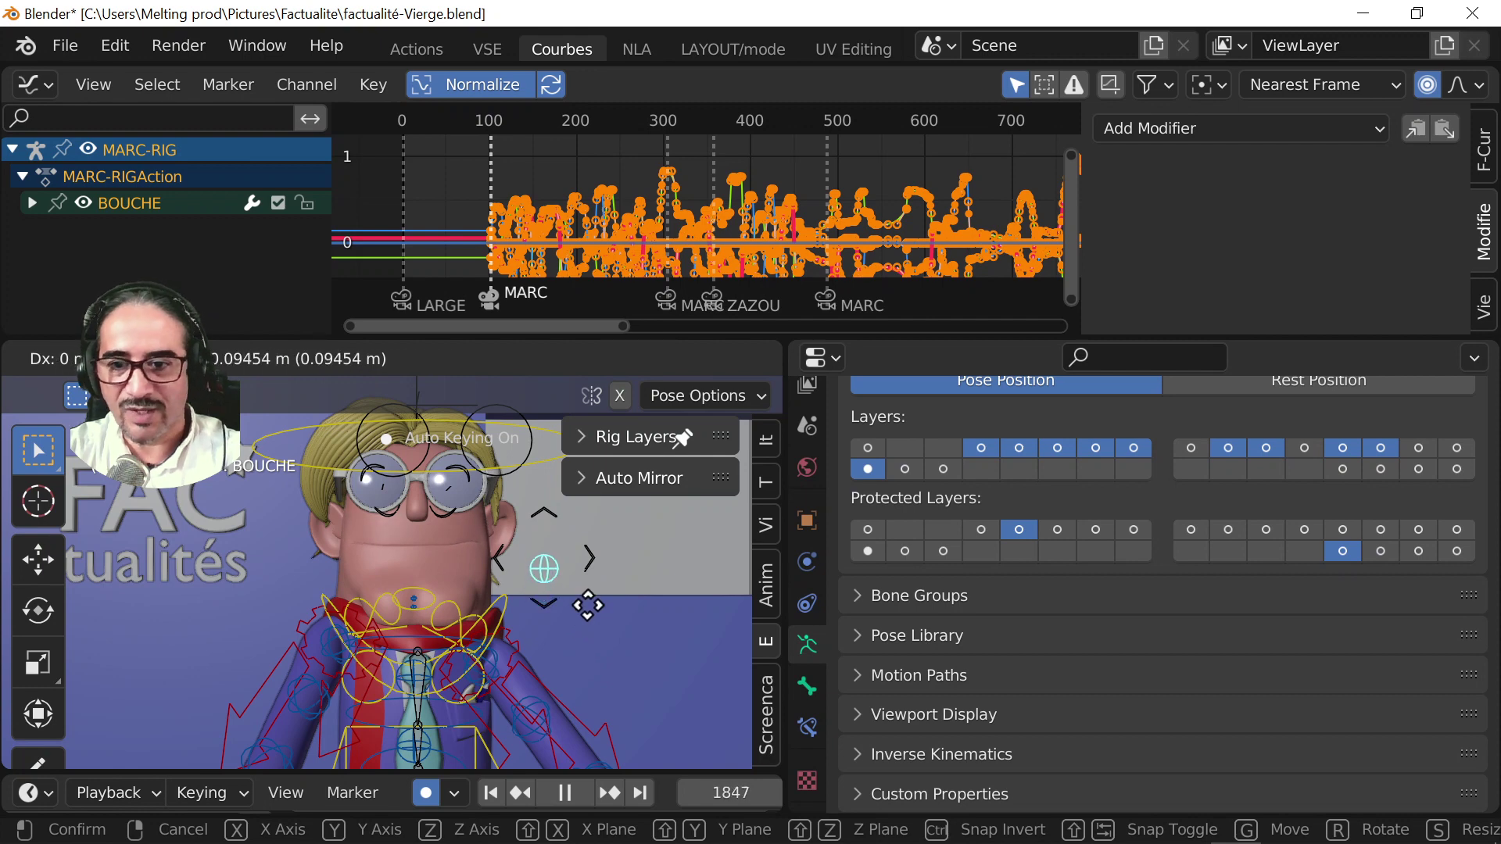
pyautogui.click(588, 605)
pyautogui.press('space')
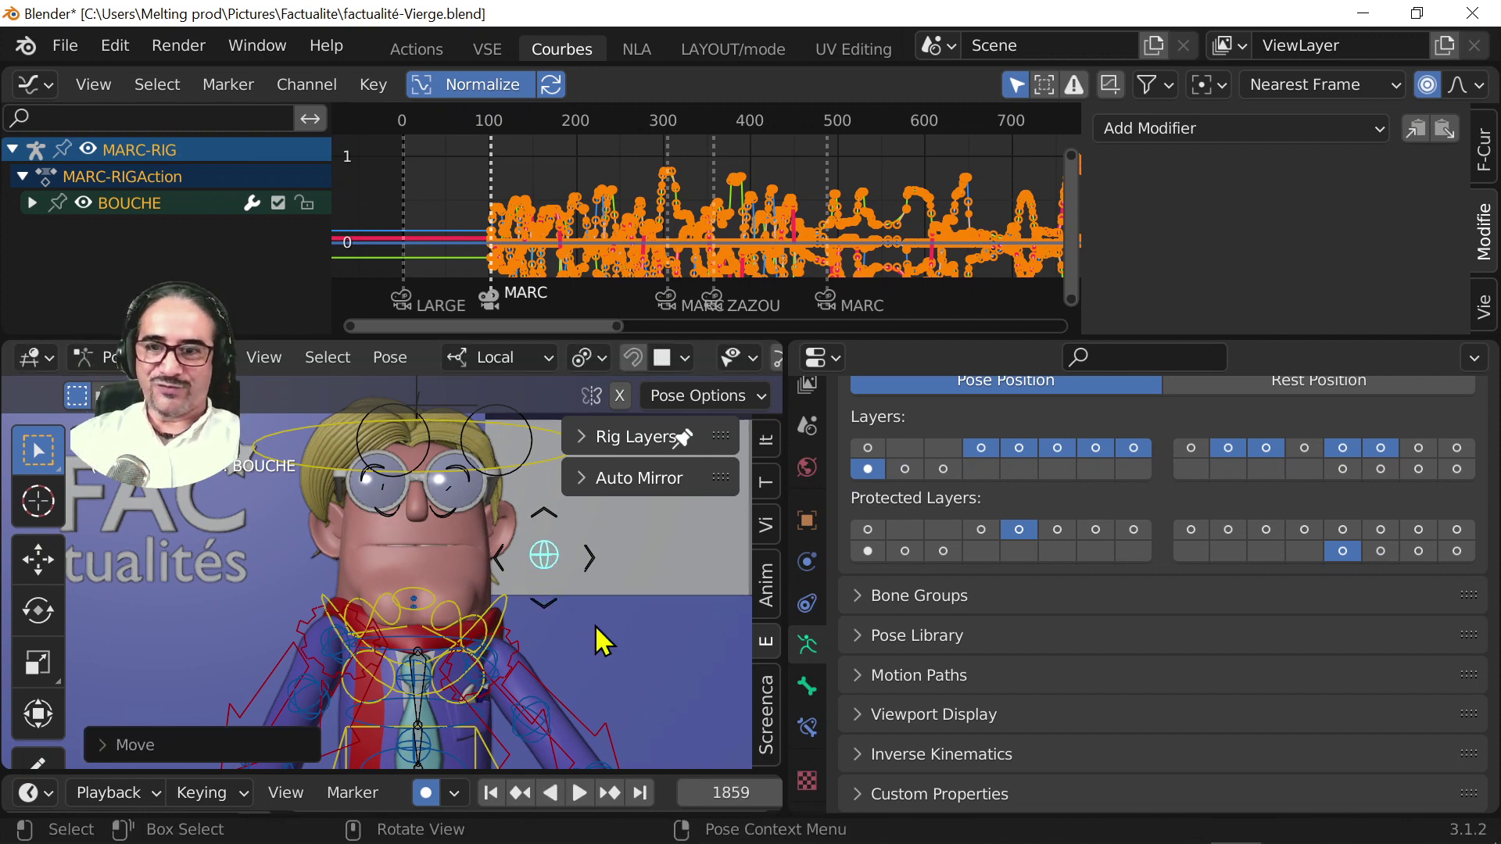
# - Return to frame 102 and push MARC-RIGAction down onto an NLA track in the NLA workspace
pyautogui.moveTo(492, 131)
pyautogui.mouseDown()
pyautogui.moveTo(751, 151)
pyautogui.moveTo(502, 157)
pyautogui.moveTo(486, 125)
pyautogui.mouseUp()
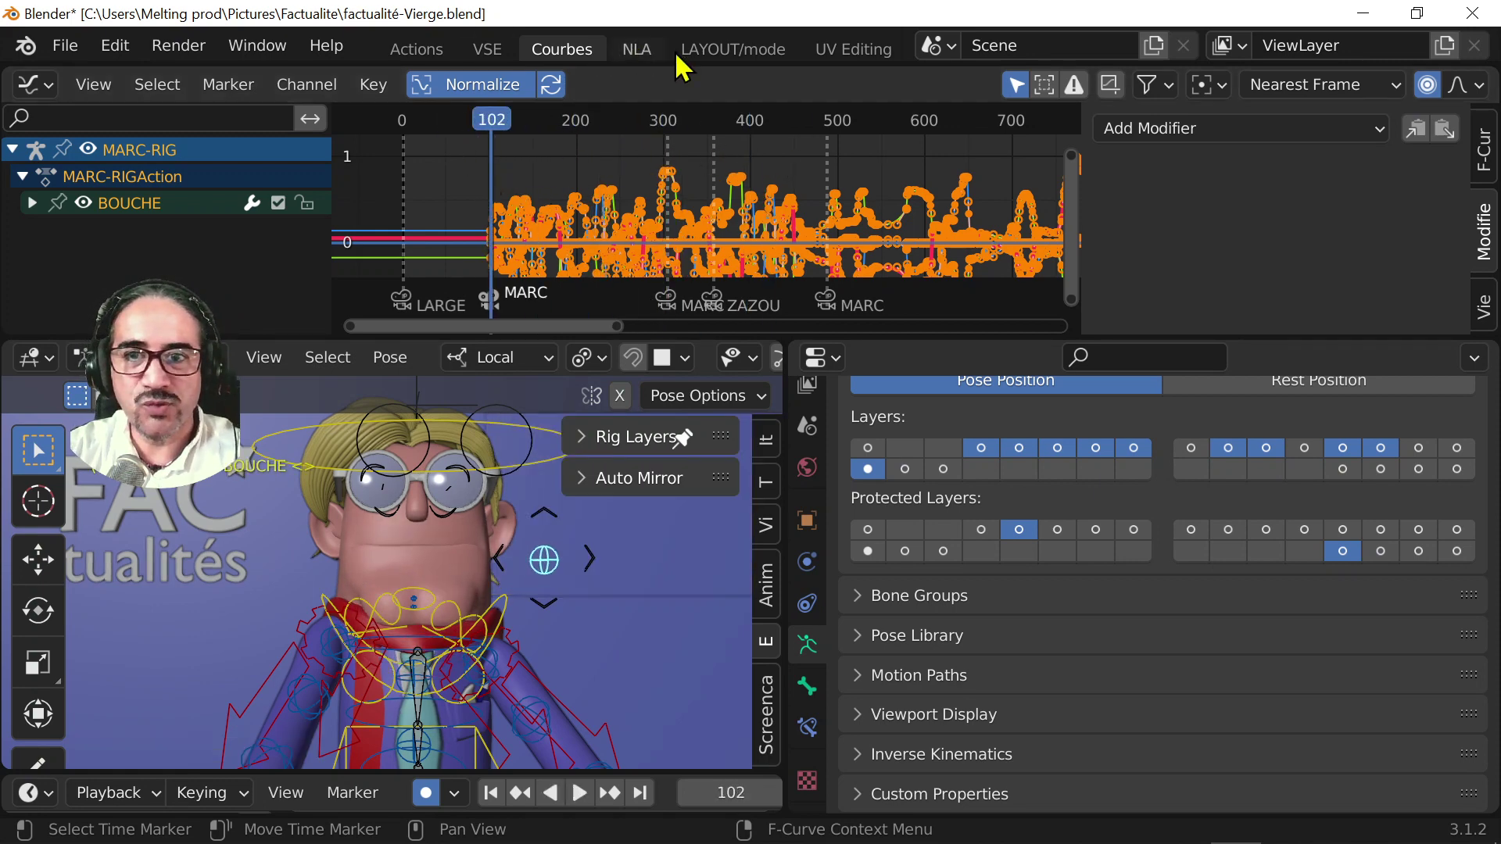
pyautogui.click(637, 50)
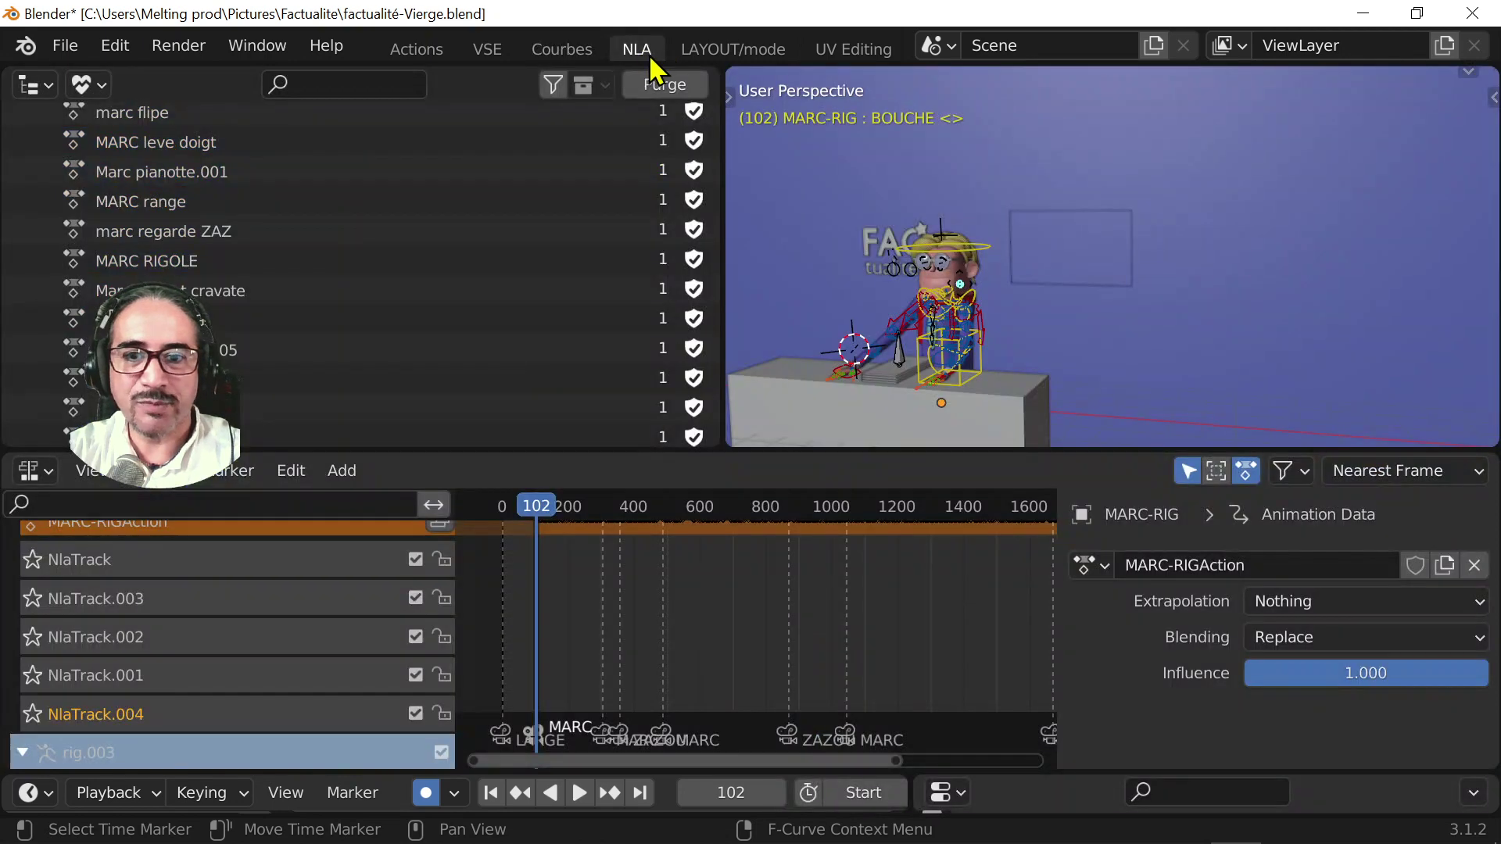
pyautogui.scroll(6, 969, 305)
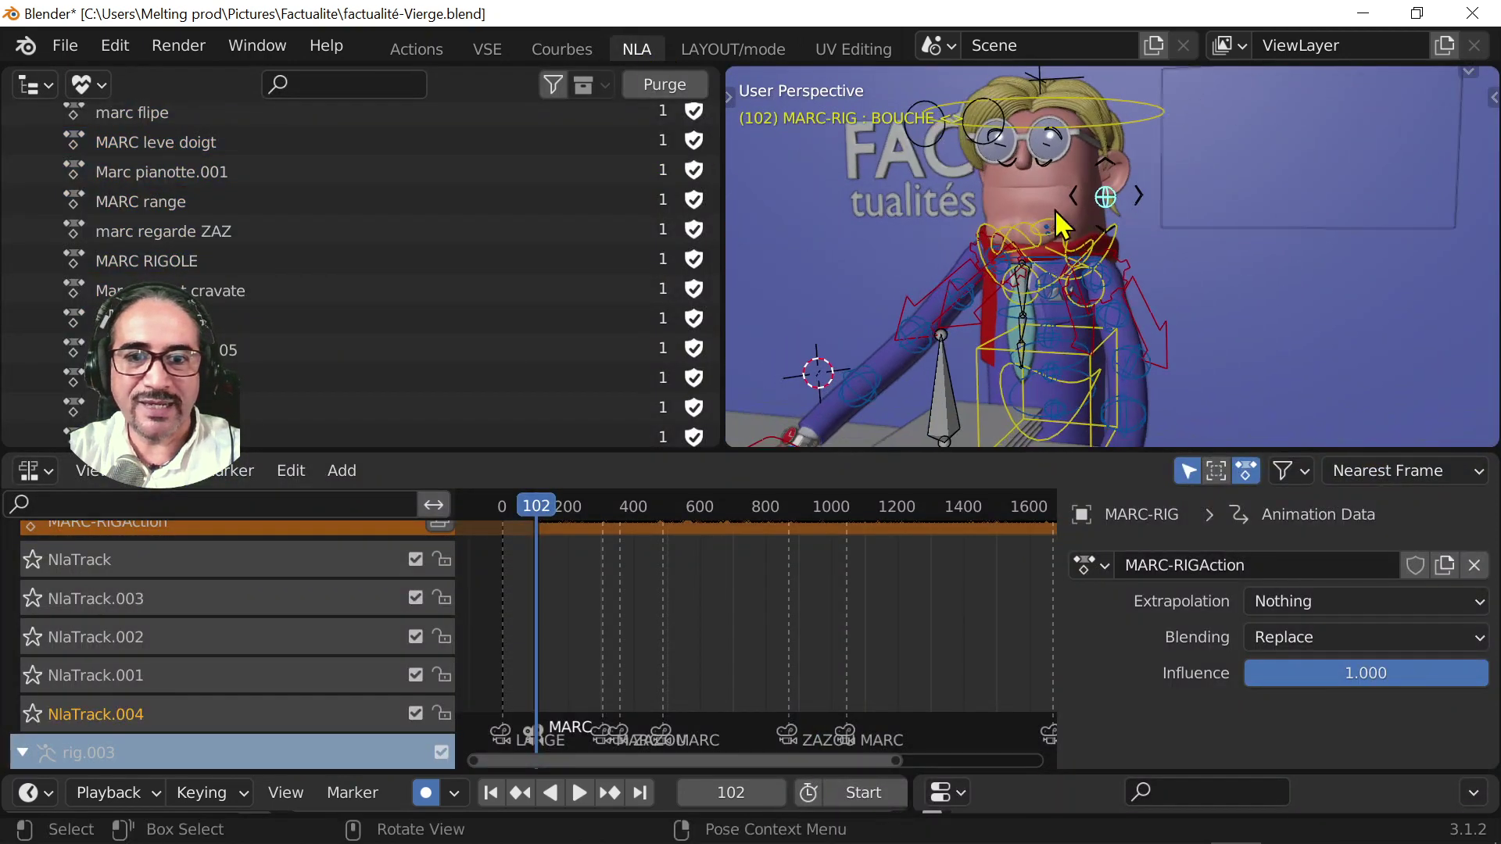
pyautogui.scroll(-5, 1116, 165)
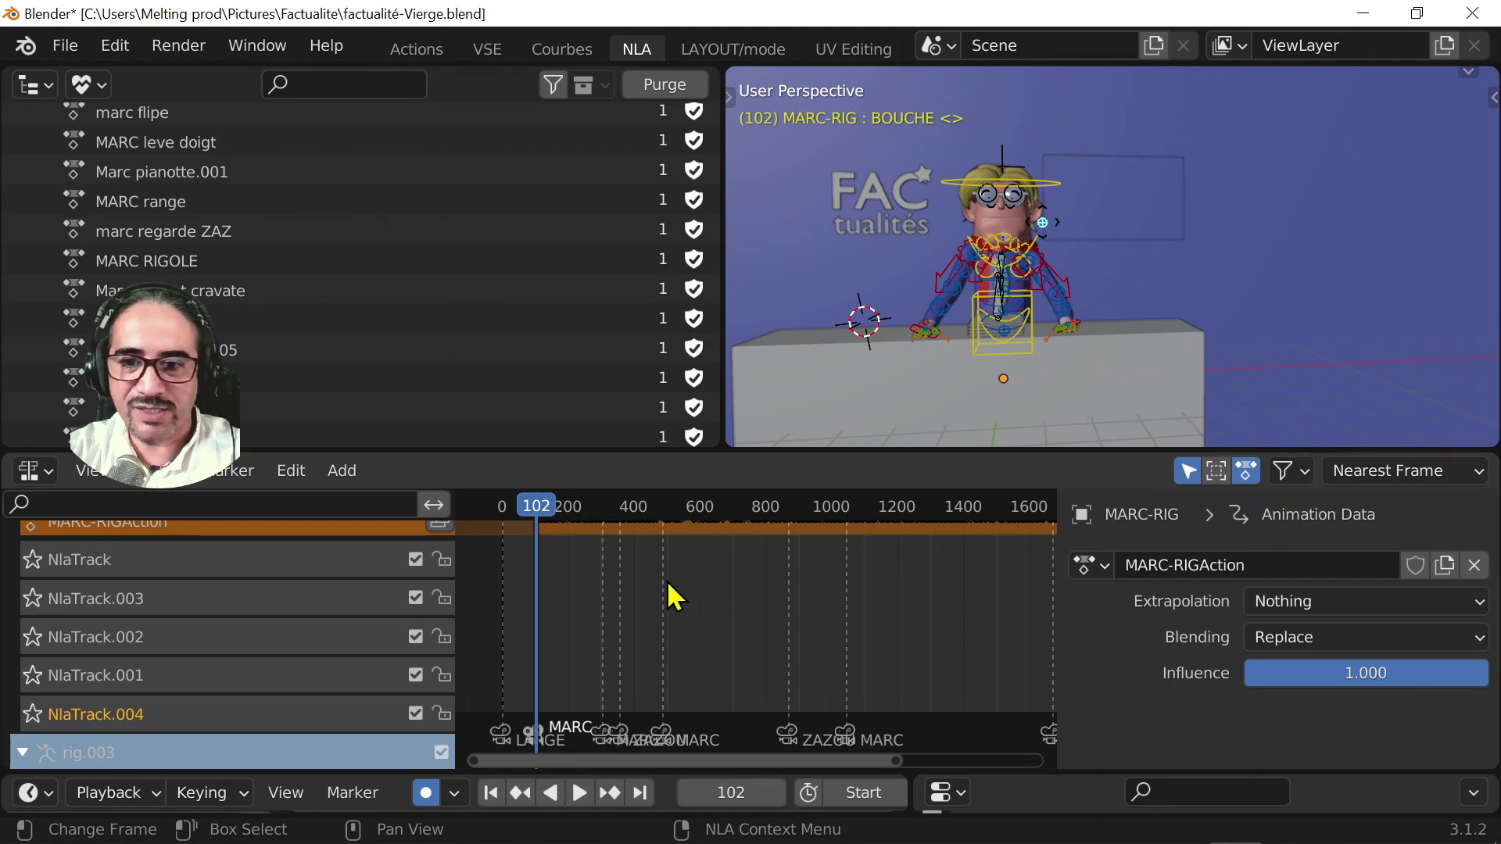
pyautogui.scroll(1, 668, 585)
pyautogui.moveTo(670, 598); pyautogui.dragTo(682, 663, button='middle')
pyautogui.scroll(-4, 707, 678)
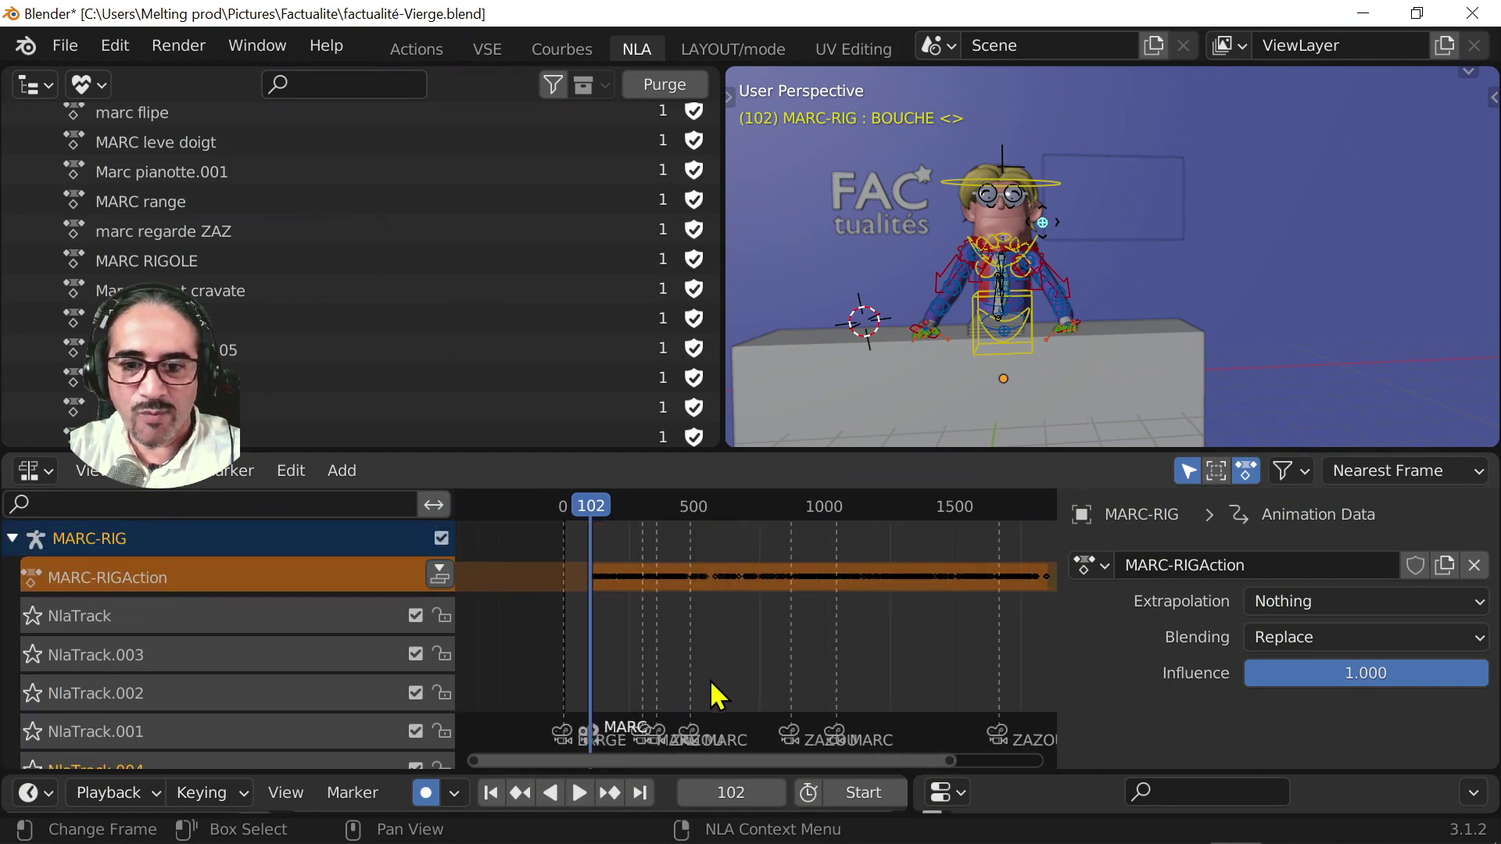
pyautogui.scroll(-2, 672, 674)
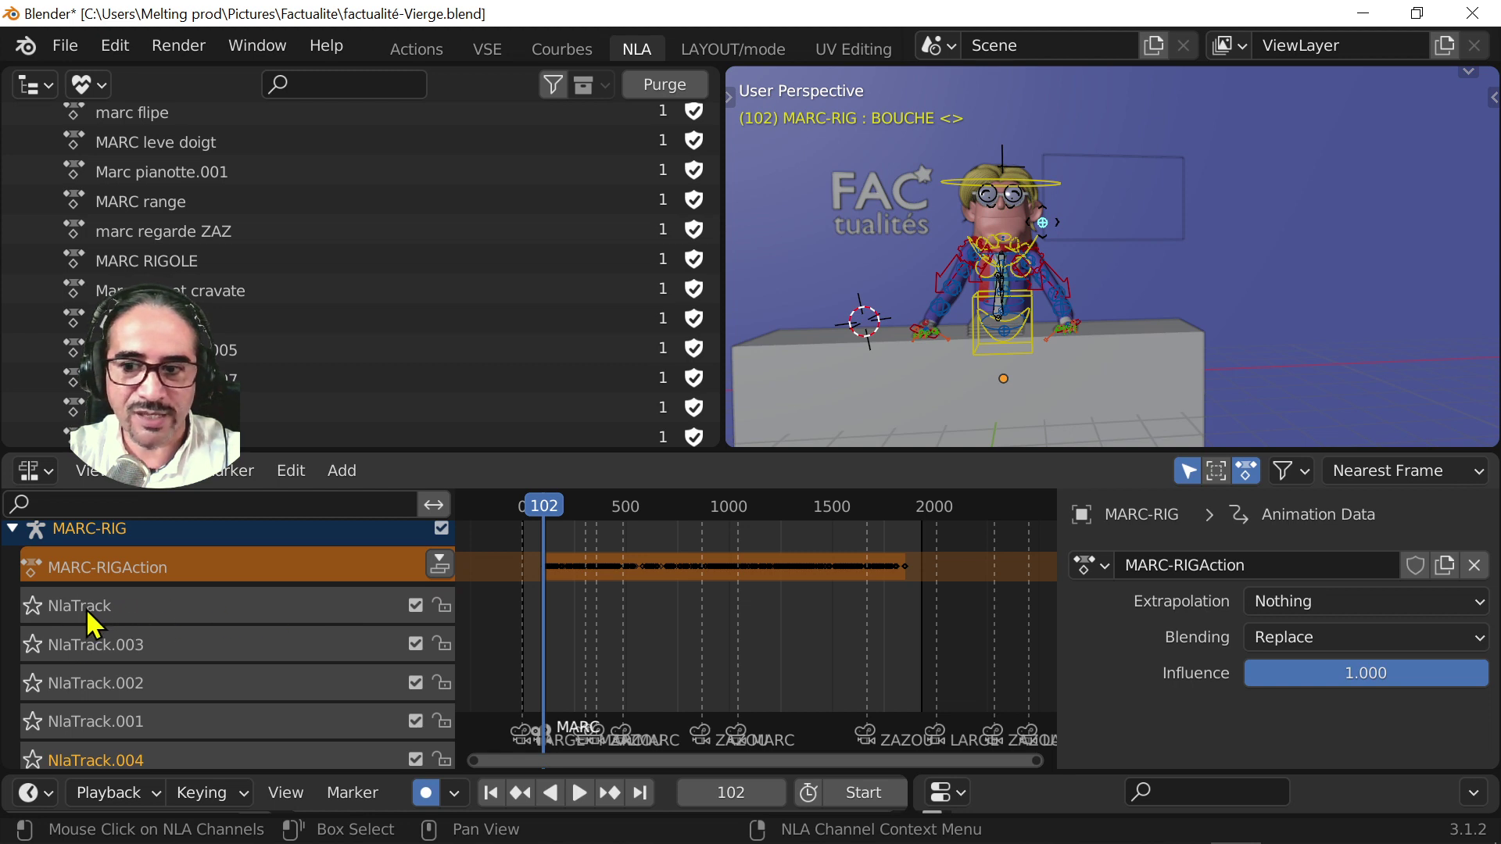
pyautogui.click(438, 566)
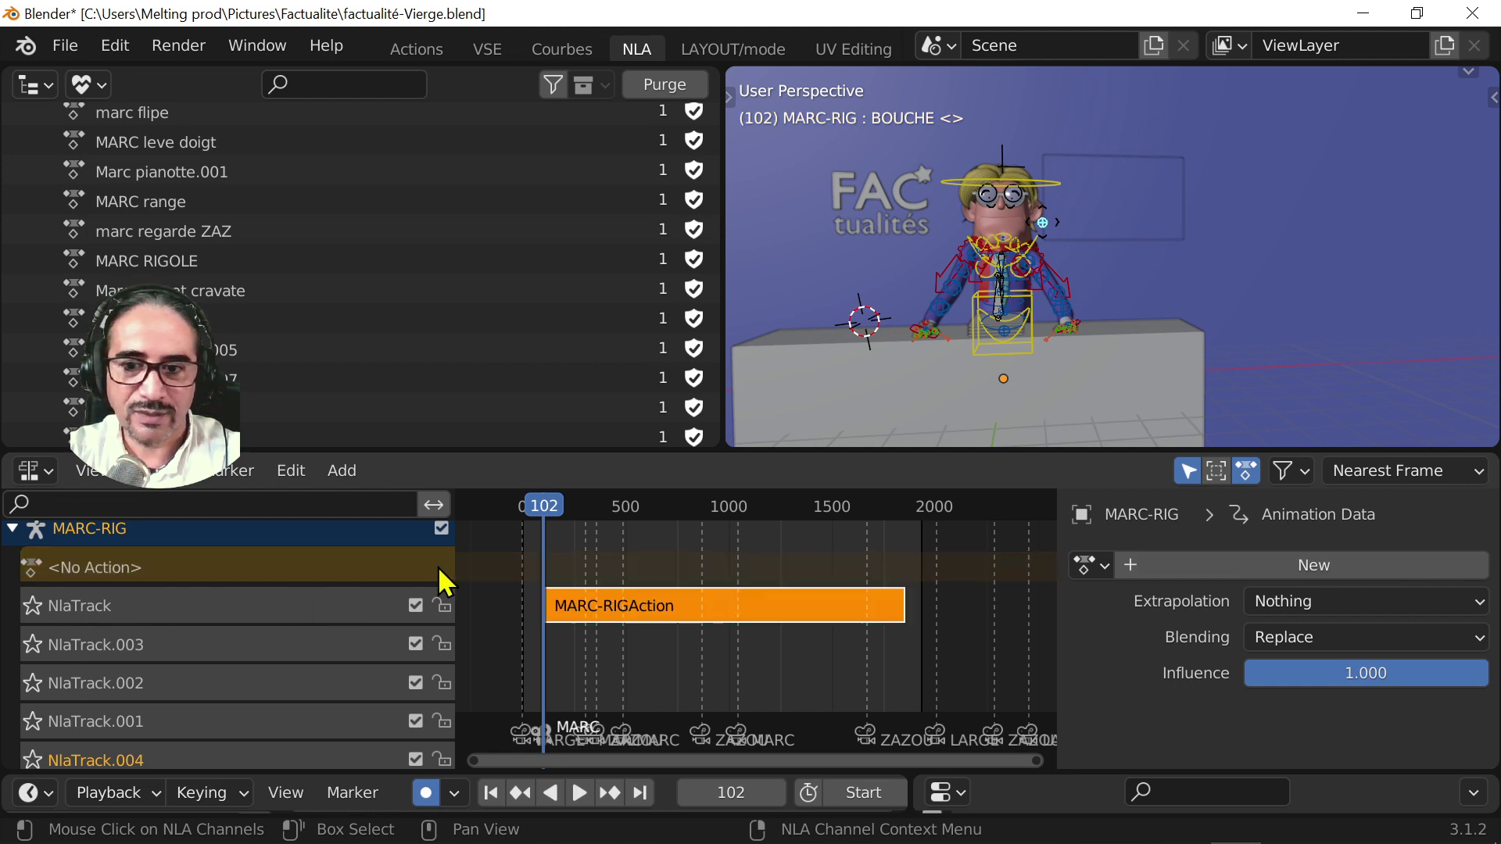
# - Enlarge the NLA editor in width and height to show all of MARC-RIG's tracks and the full strip
pyautogui.scroll(2, 666, 658)
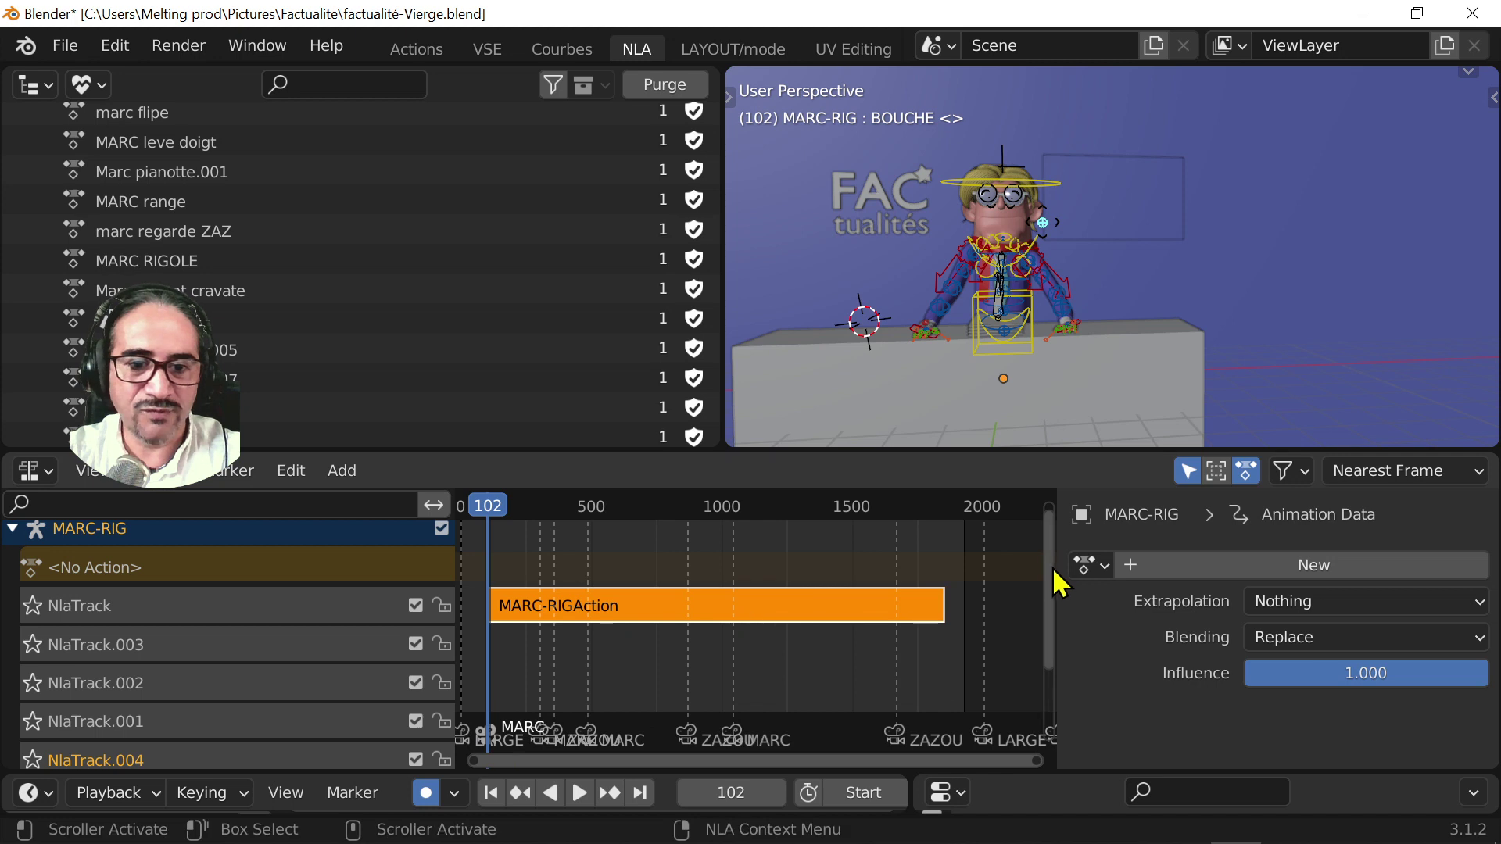
pyautogui.moveTo(1056, 564); pyautogui.dragTo(1290, 564)
pyautogui.scroll(-1, 867, 575)
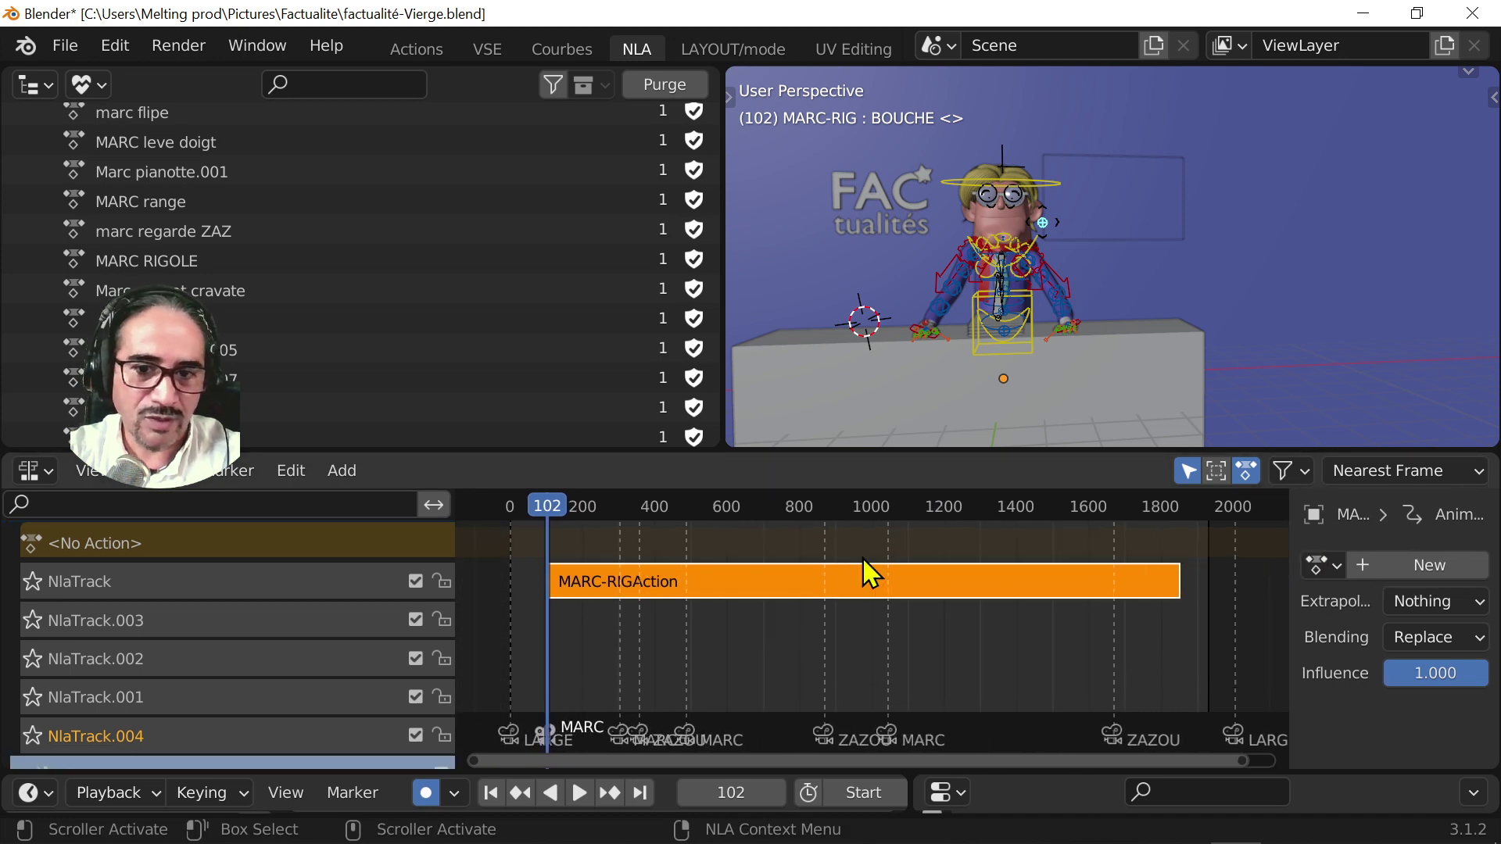
pyautogui.moveTo(782, 451); pyautogui.dragTo(777, 294)
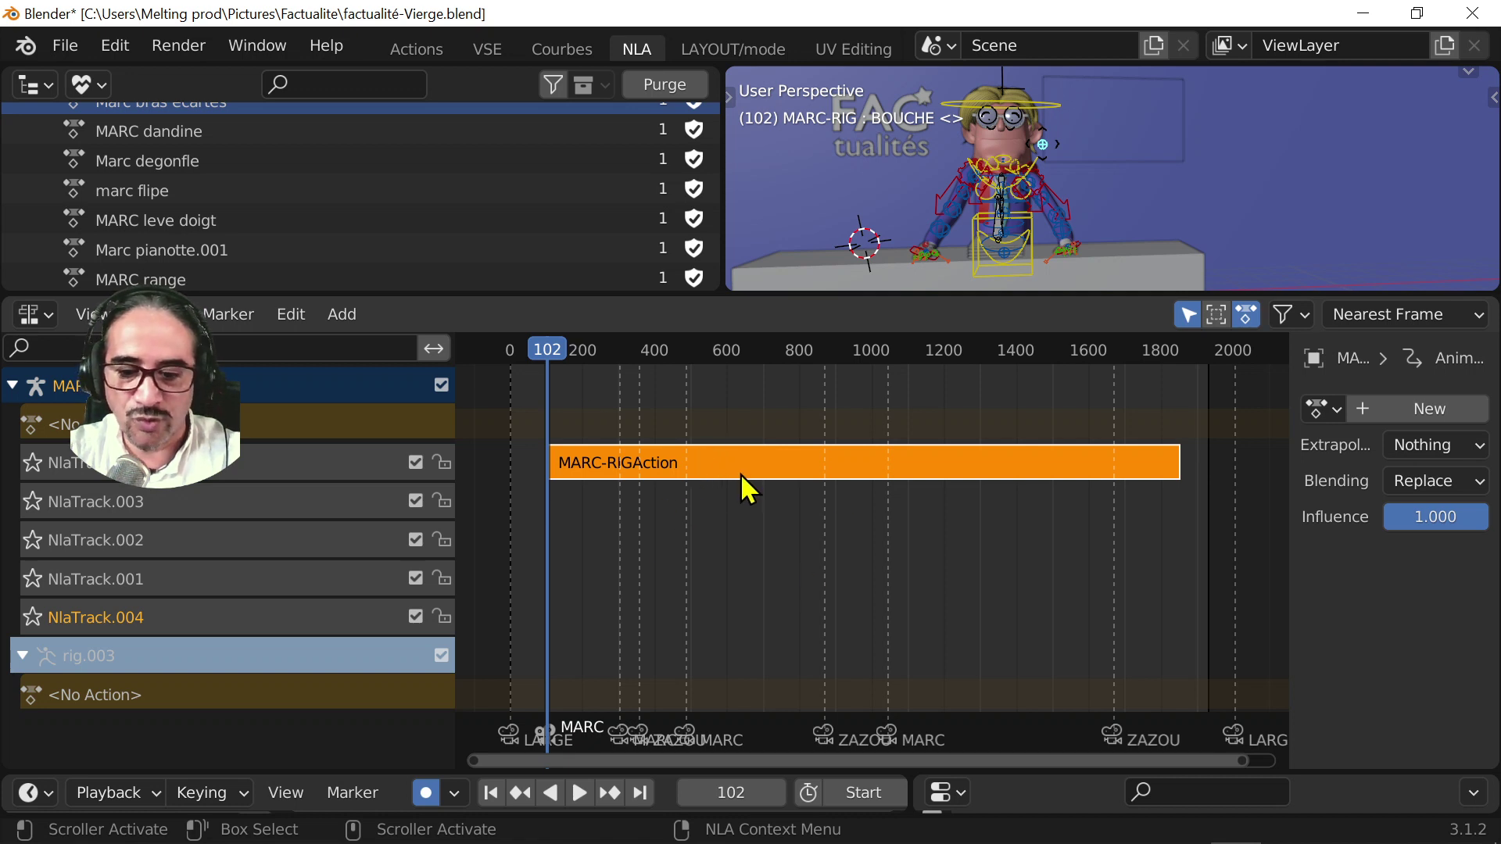
pyautogui.press('g')
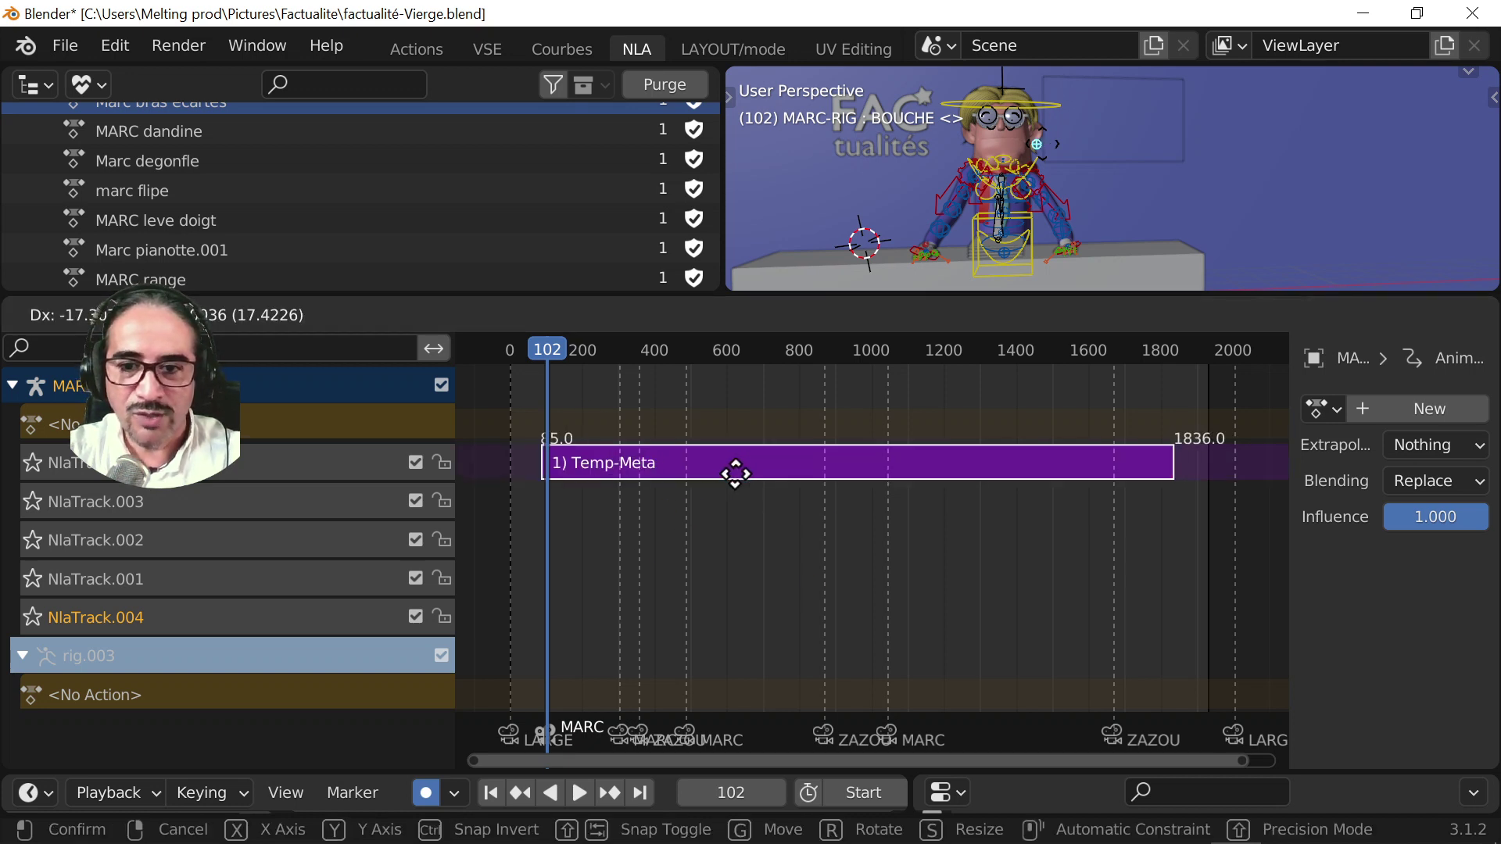
pyautogui.rightClick(735, 474)
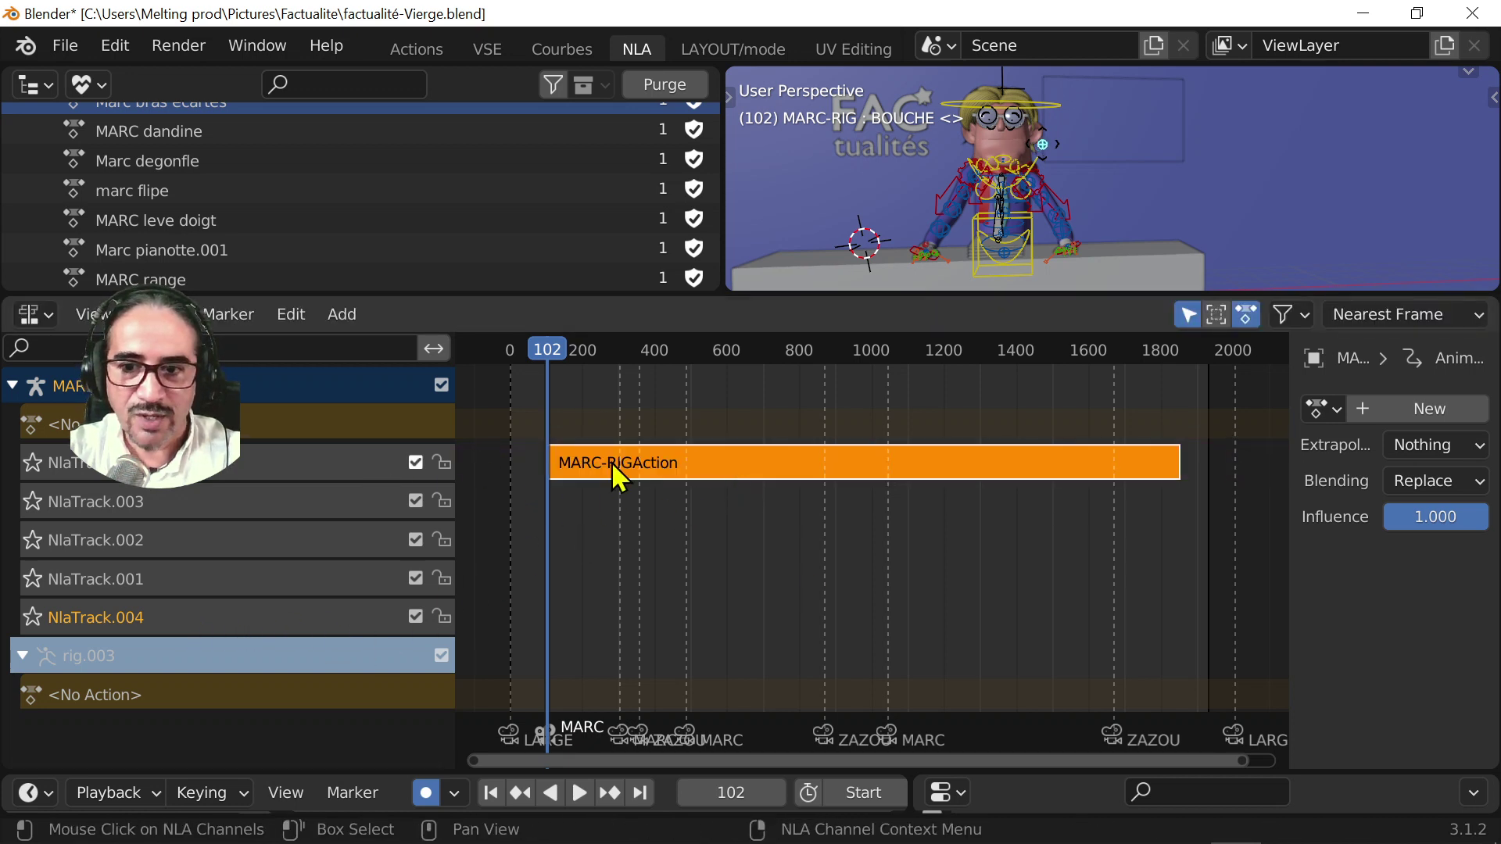
pyautogui.rightClick(618, 474)
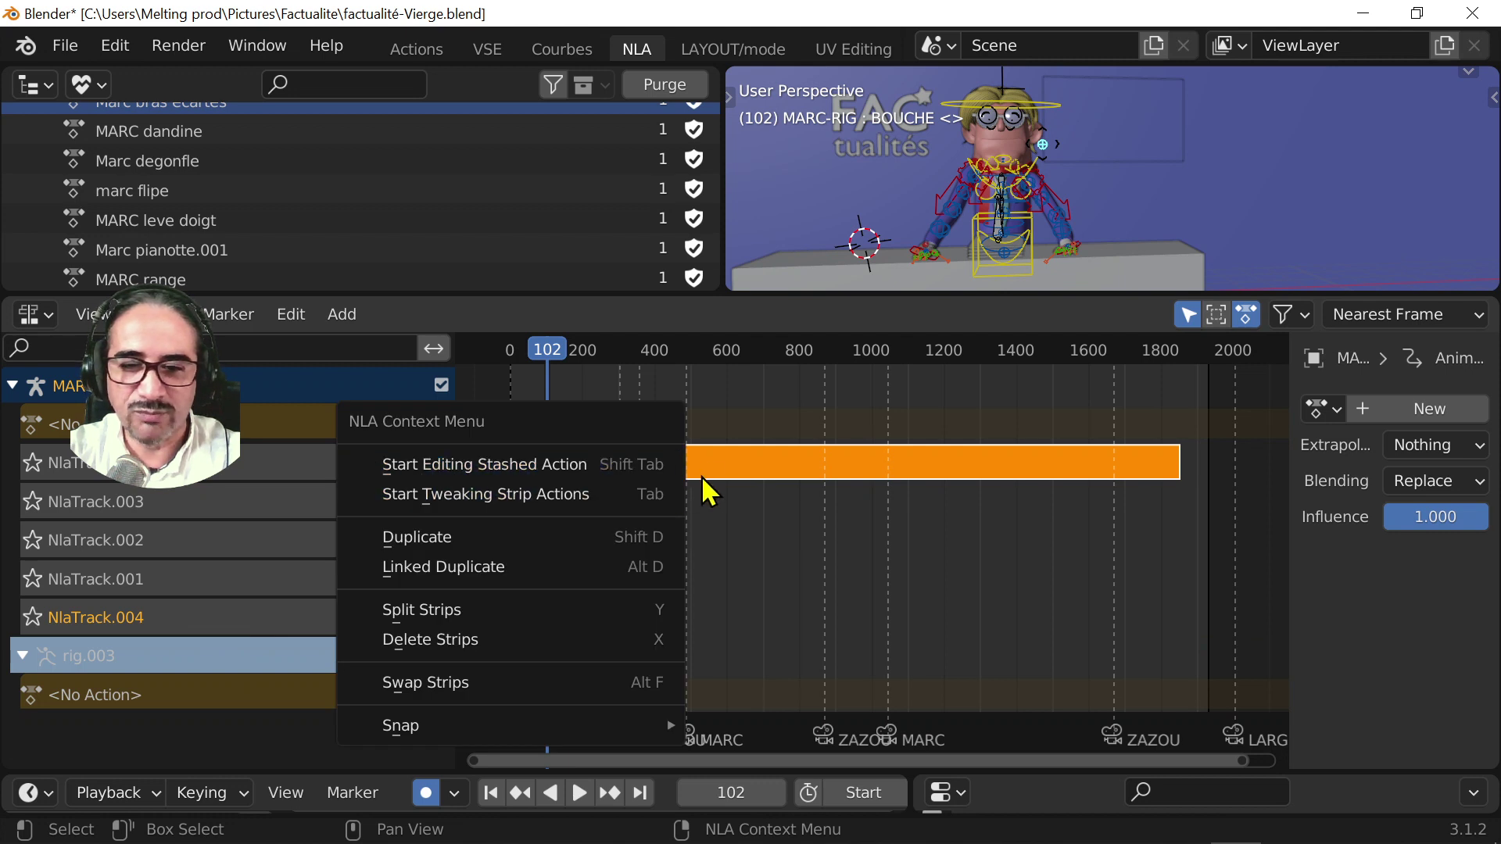
# - Move the NlaTrack holding the MARC-RIGAction strip to the bottom of MARC-RIG's track stack
pyautogui.rightClick(249, 469)
pyautogui.moveTo(251, 467)
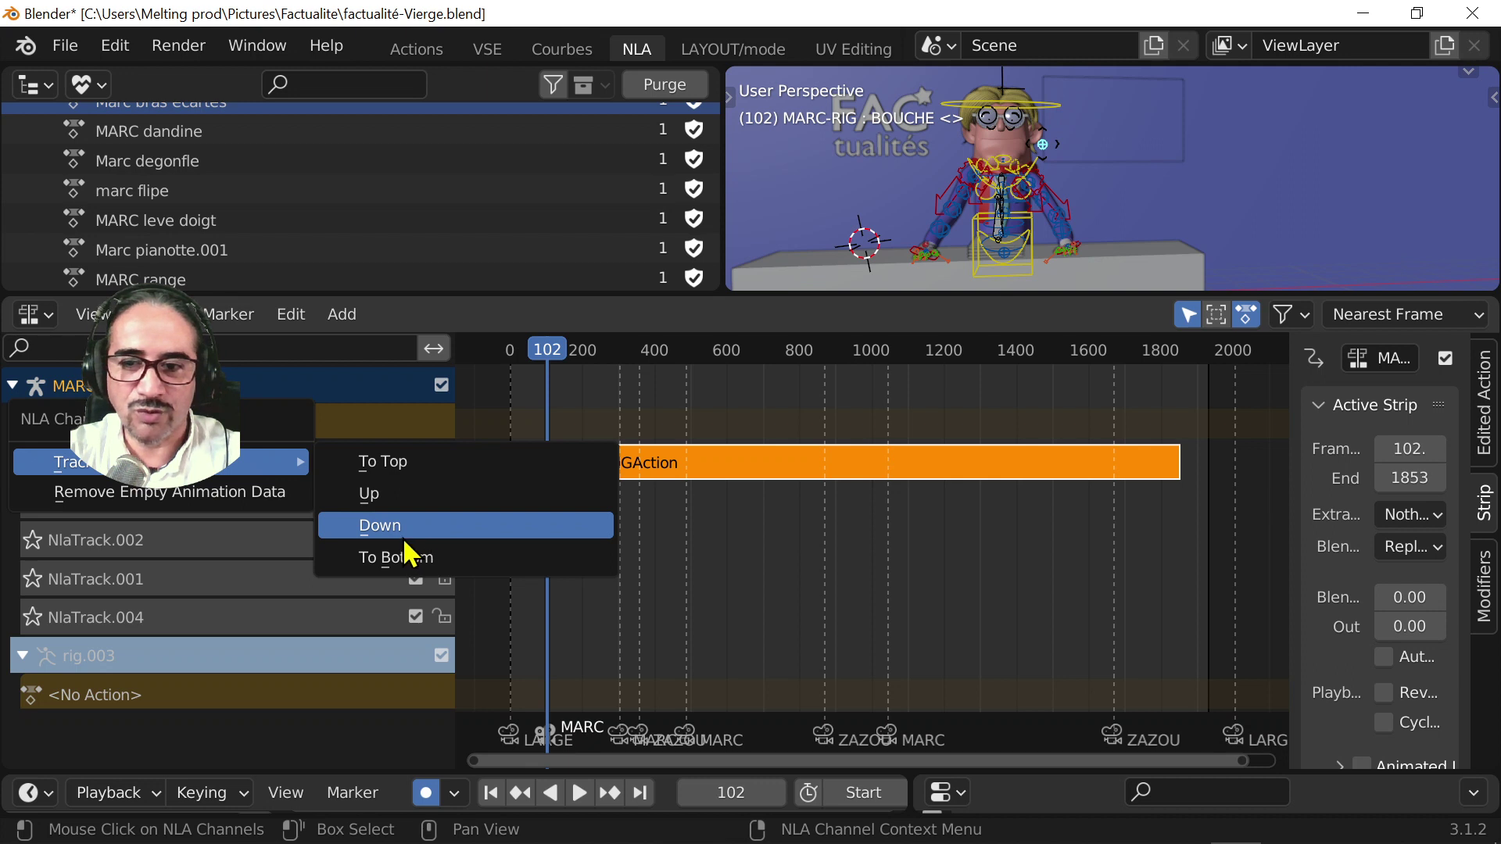
pyautogui.click(435, 559)
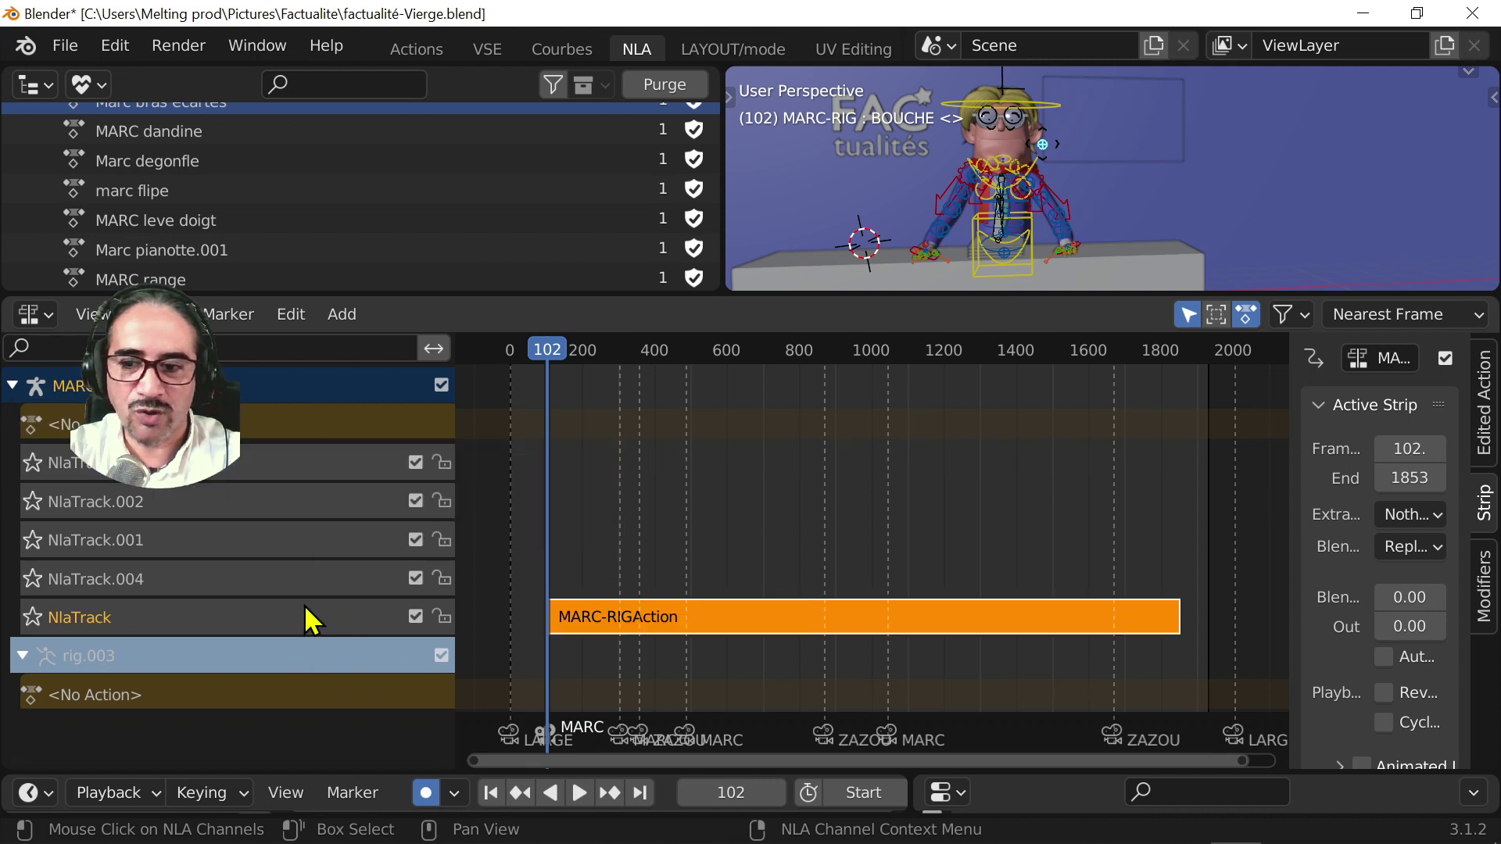
# - Scrub to frame 299 to check the strip's mouth animation, and return to frame 94 near the first MARC marker
pyautogui.moveTo(563, 361); pyautogui.dragTo(618, 361)
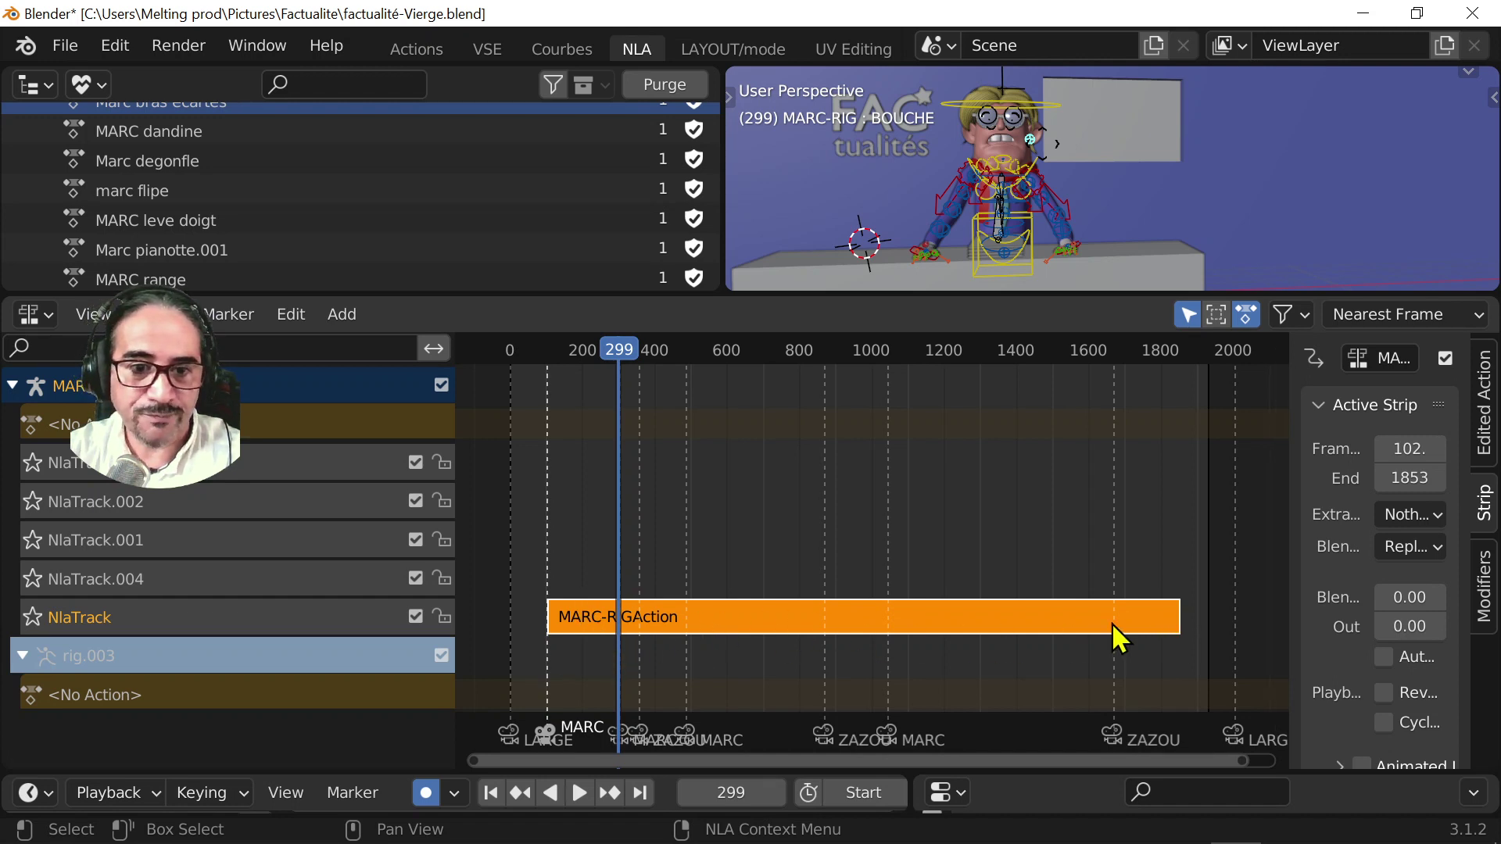
pyautogui.scroll(1, 1001, 644)
pyautogui.moveTo(980, 638); pyautogui.dragTo(1021, 637, button='middle')
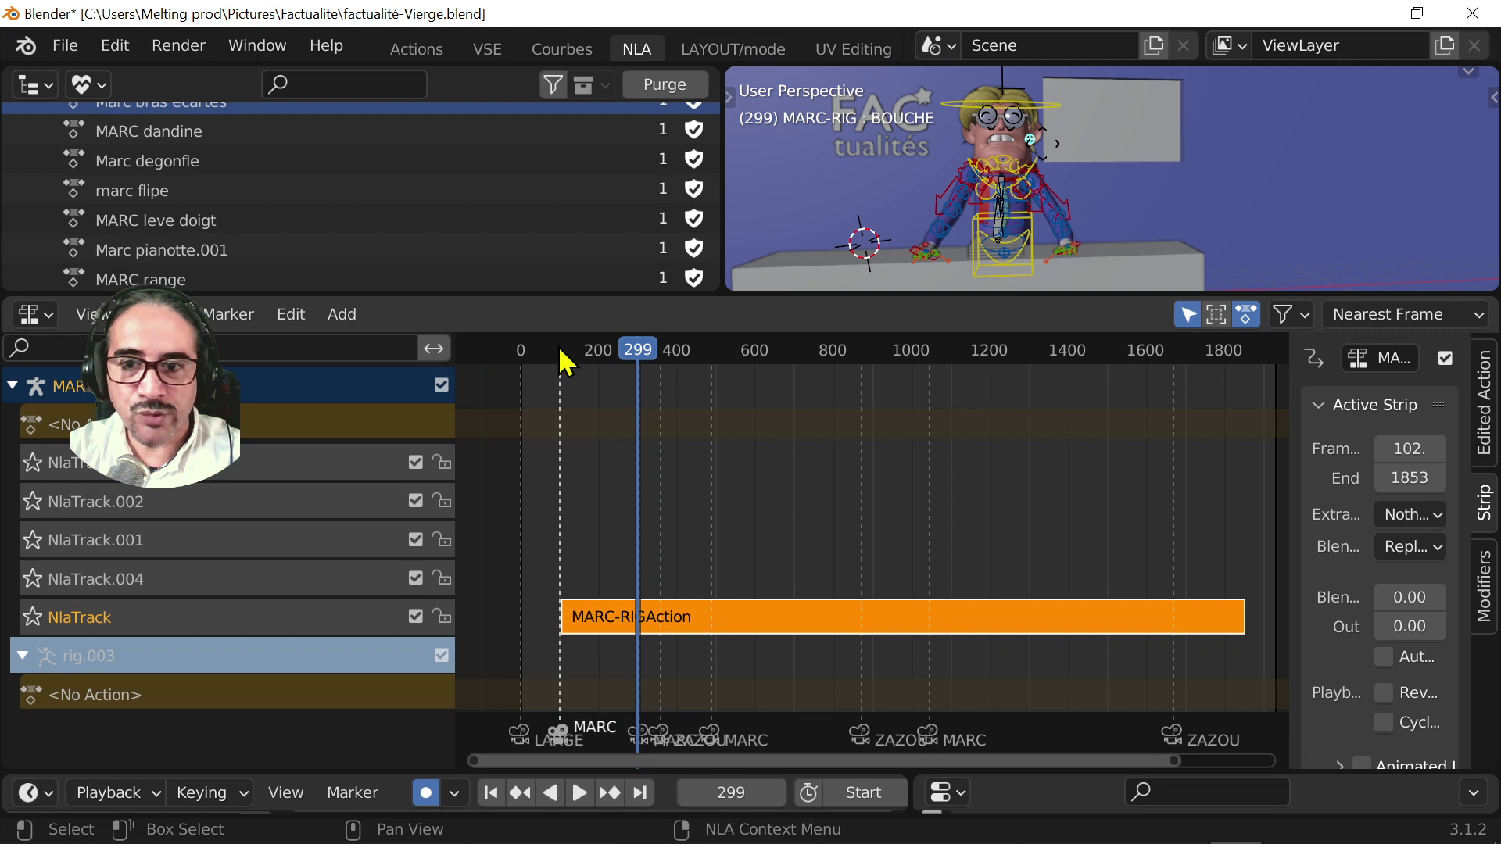
pyautogui.click(558, 349)
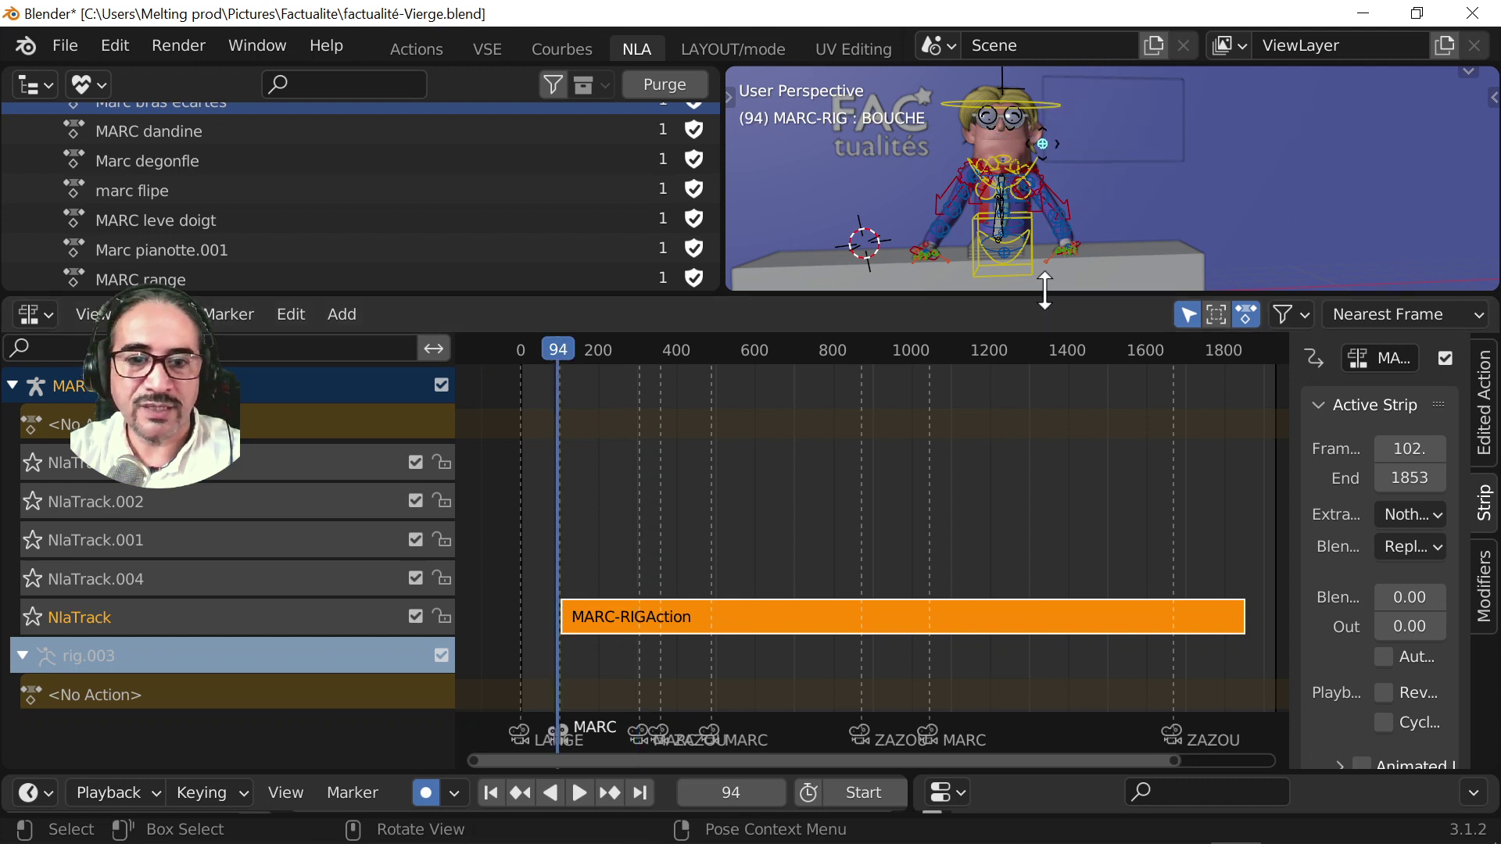
# - Enlarge the 3D viewport in height above the NLA editor and reframe the start of the MARC-RIGAction strip
pyautogui.moveTo(1044, 290); pyautogui.dragTo(1047, 344)
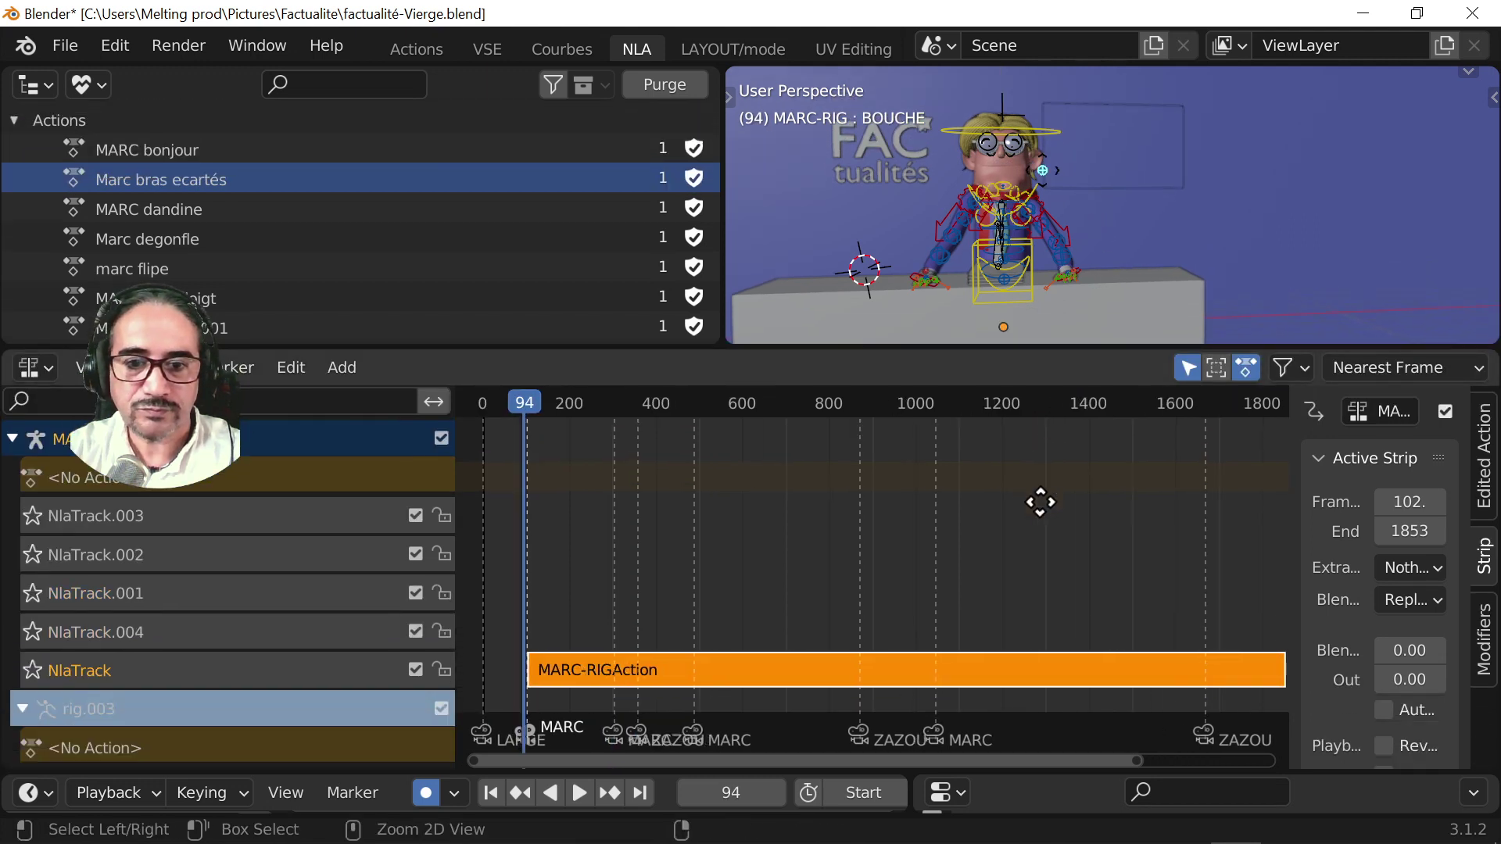
pyautogui.keyDown('ctrl'); pyautogui.moveTo(1040, 502); pyautogui.dragTo(1074, 504, button='middle'); pyautogui.keyUp('ctrl')
pyautogui.scroll(-2, 938, 528)
pyautogui.moveTo(509, 532); pyautogui.dragTo(539, 528, button='middle')
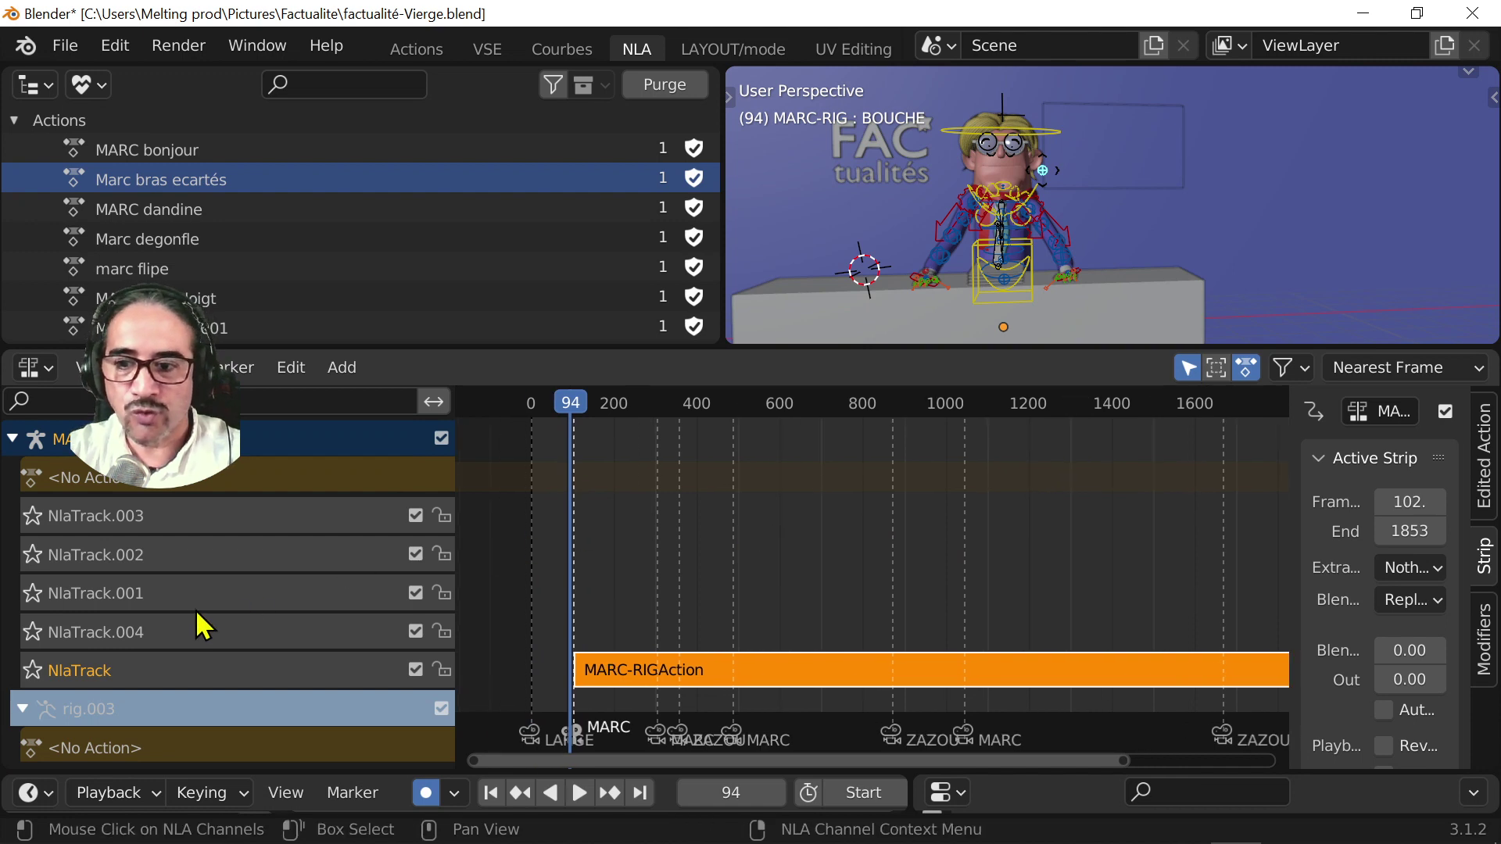
# - Add the MARC bonjour action as a strip on NlaTrack.004 at frame 94, above the mouth animation track
pyautogui.click(150, 630)
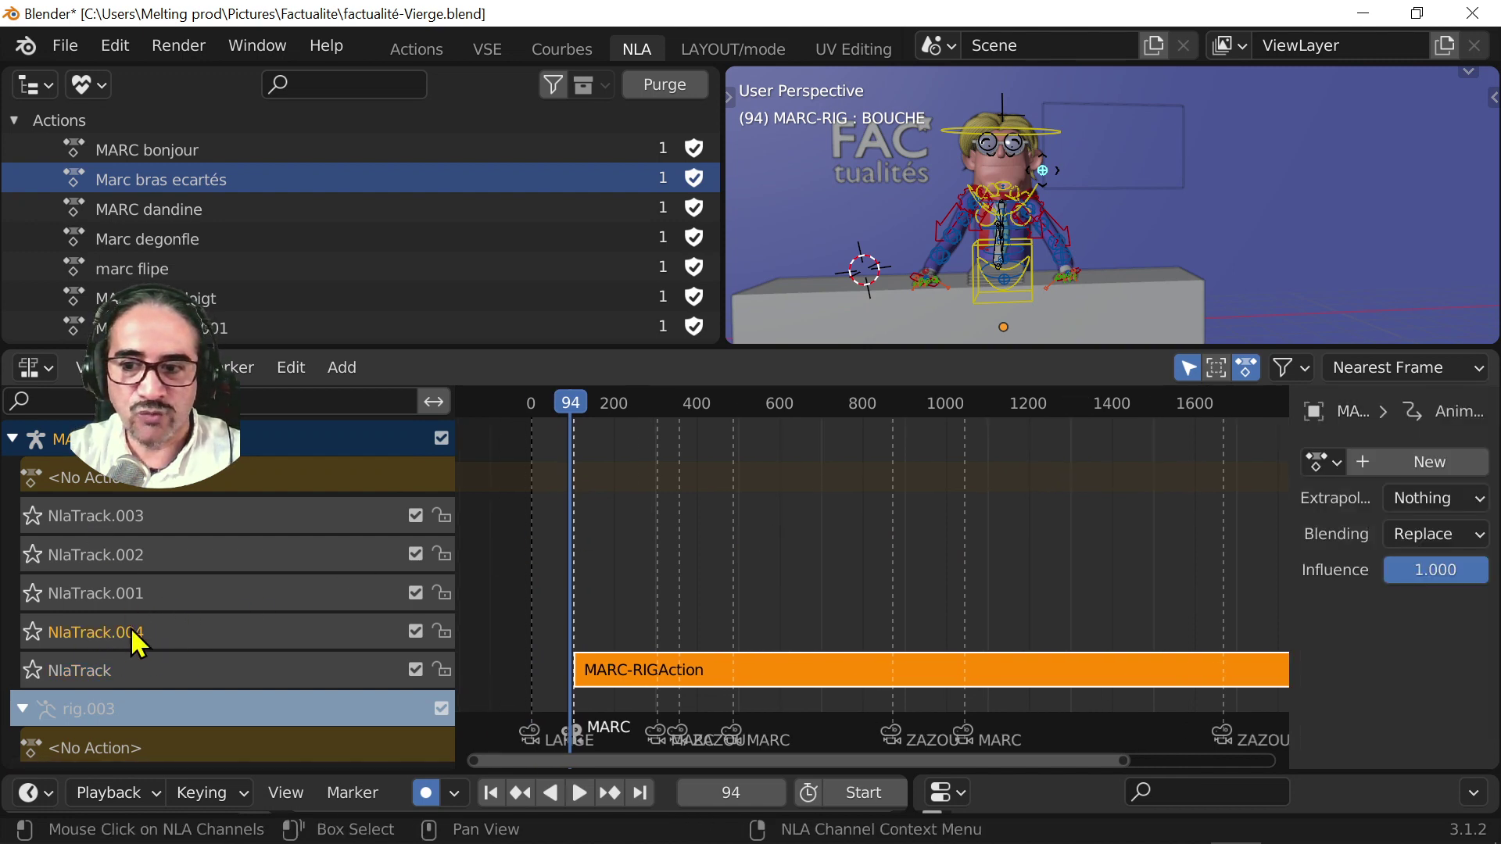
pyautogui.click(338, 367)
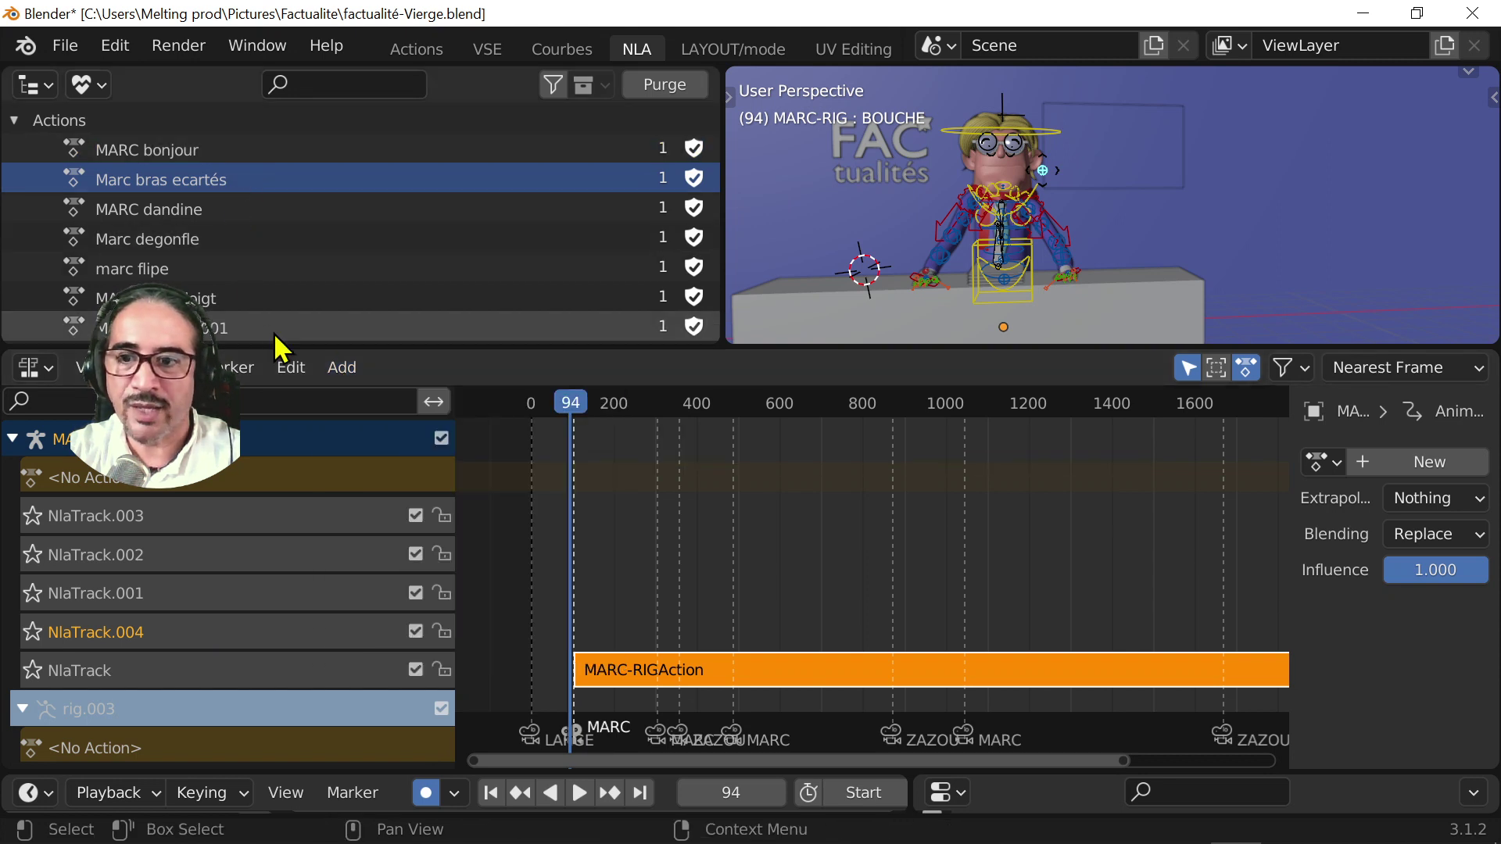
pyautogui.scroll(-2, 251, 264)
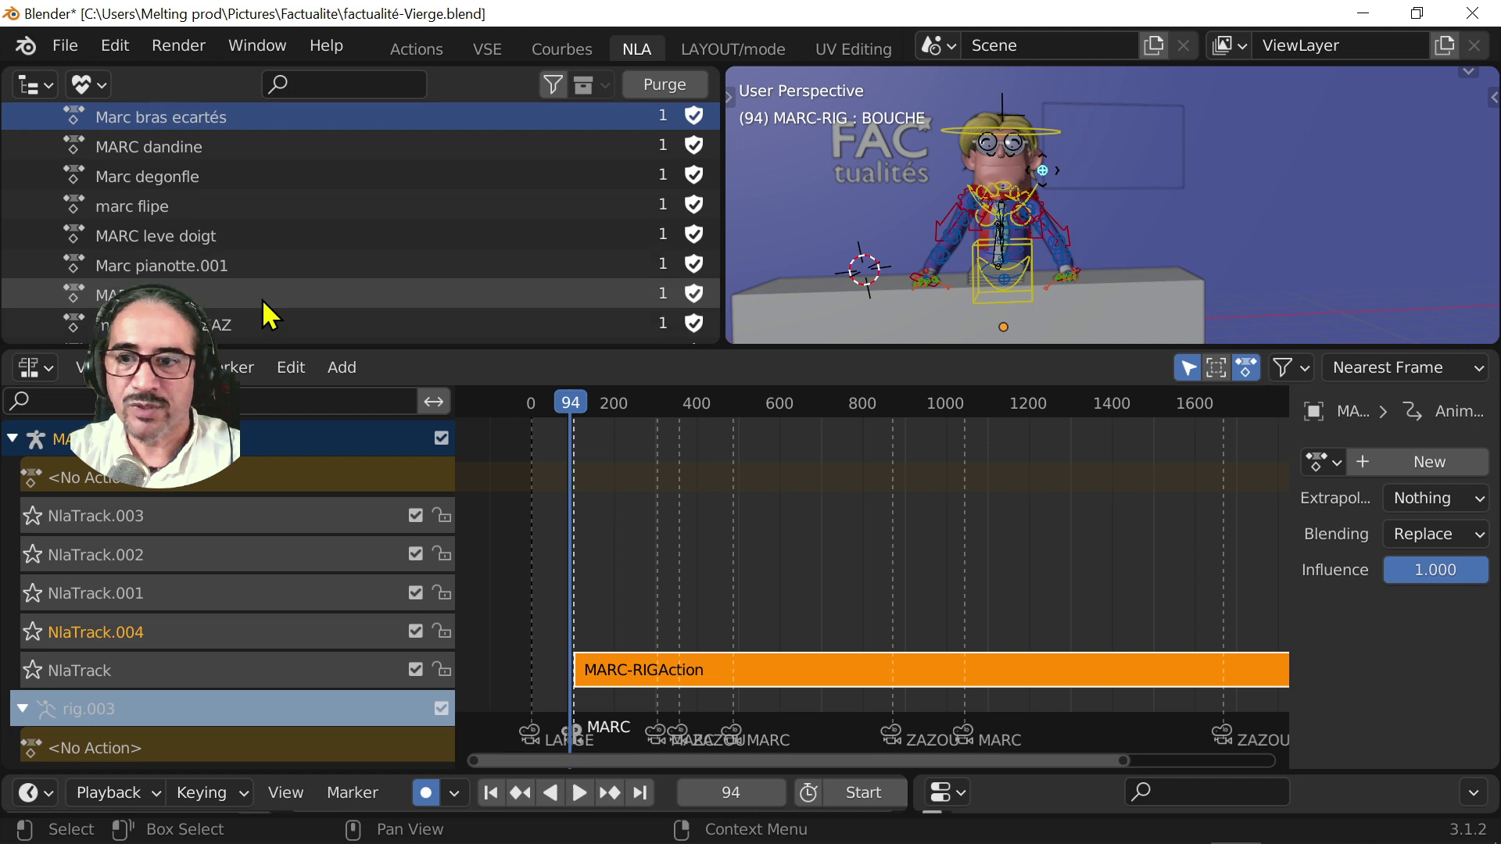
pyautogui.scroll(-2, 264, 300)
pyautogui.scroll(-2, 250, 279)
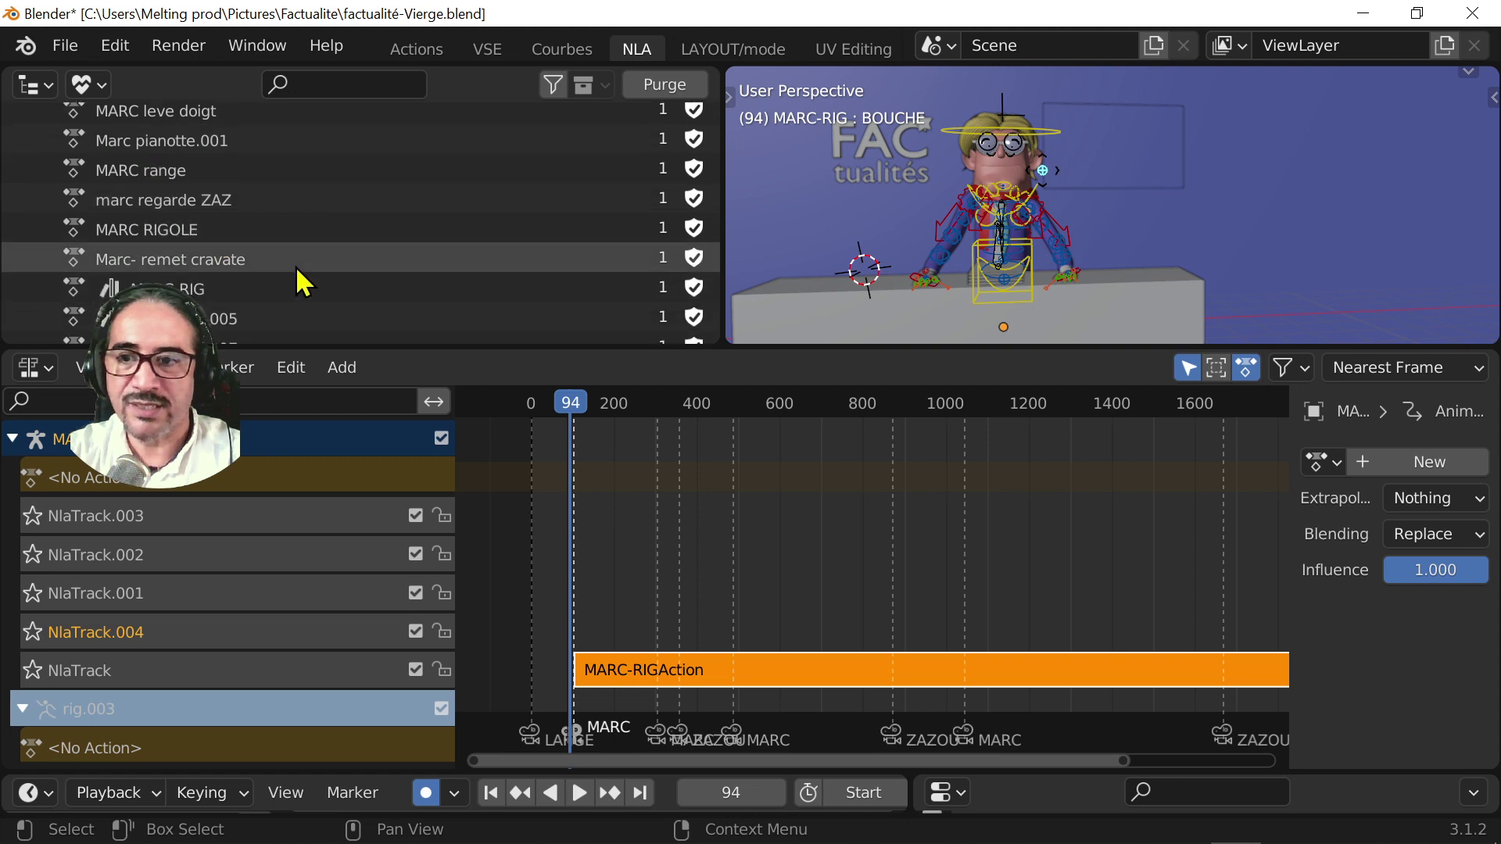
pyautogui.scroll(6, 297, 270)
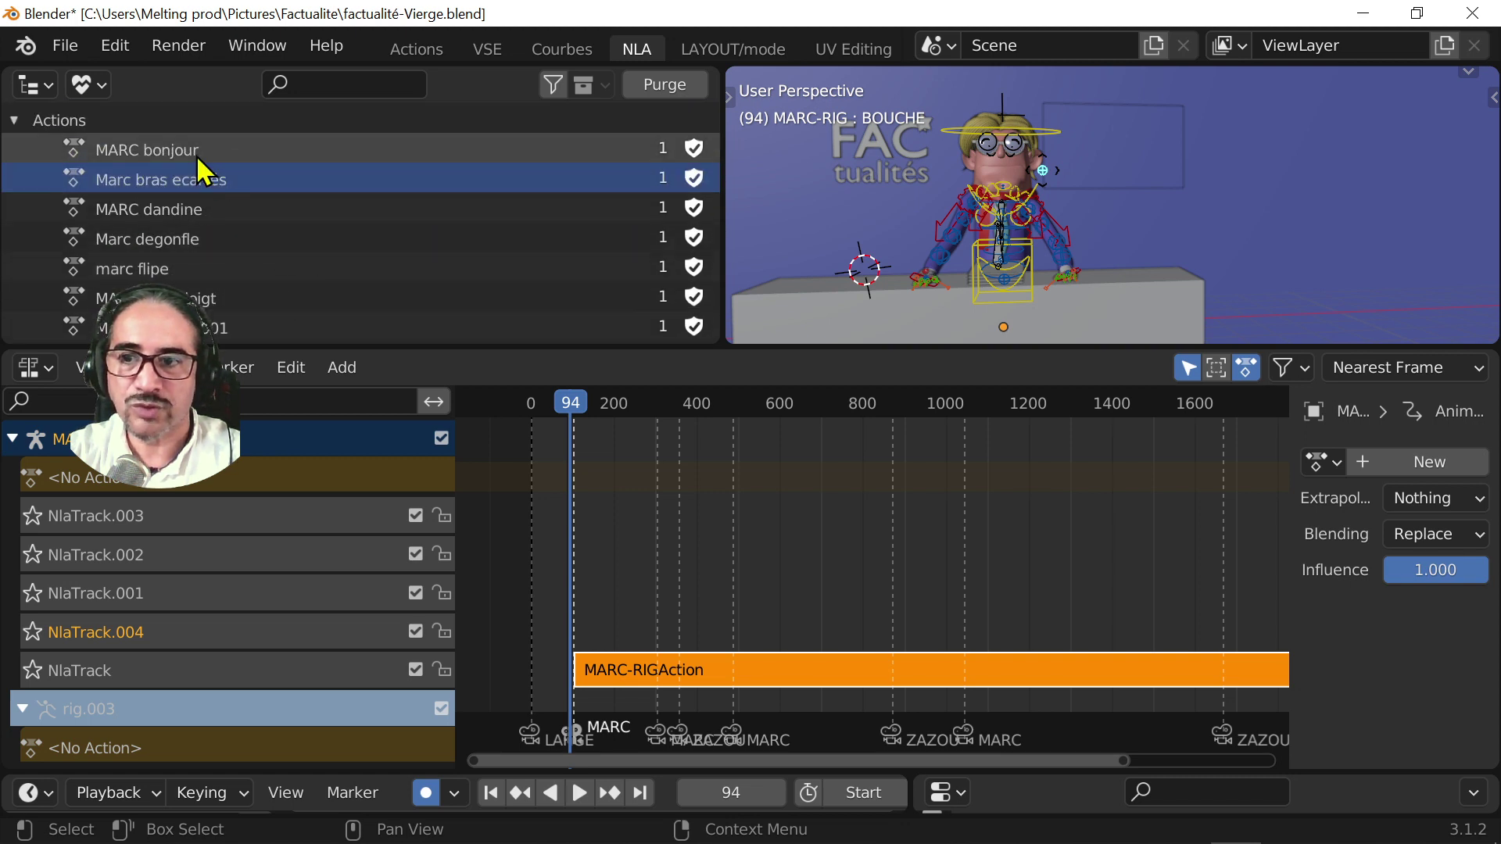
pyautogui.click(351, 373)
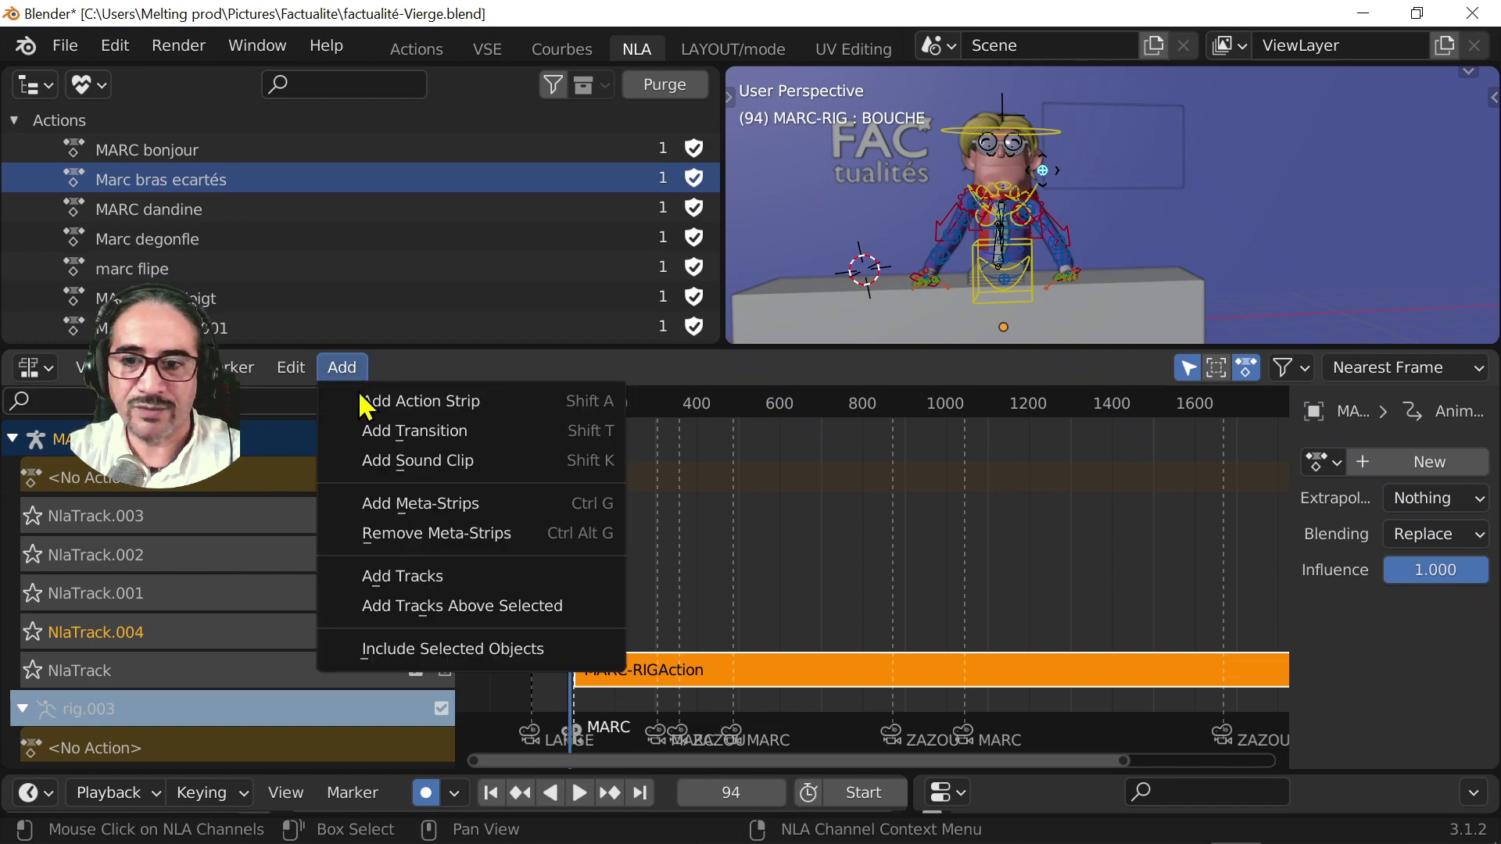
pyautogui.click(466, 410)
pyautogui.write('bon')
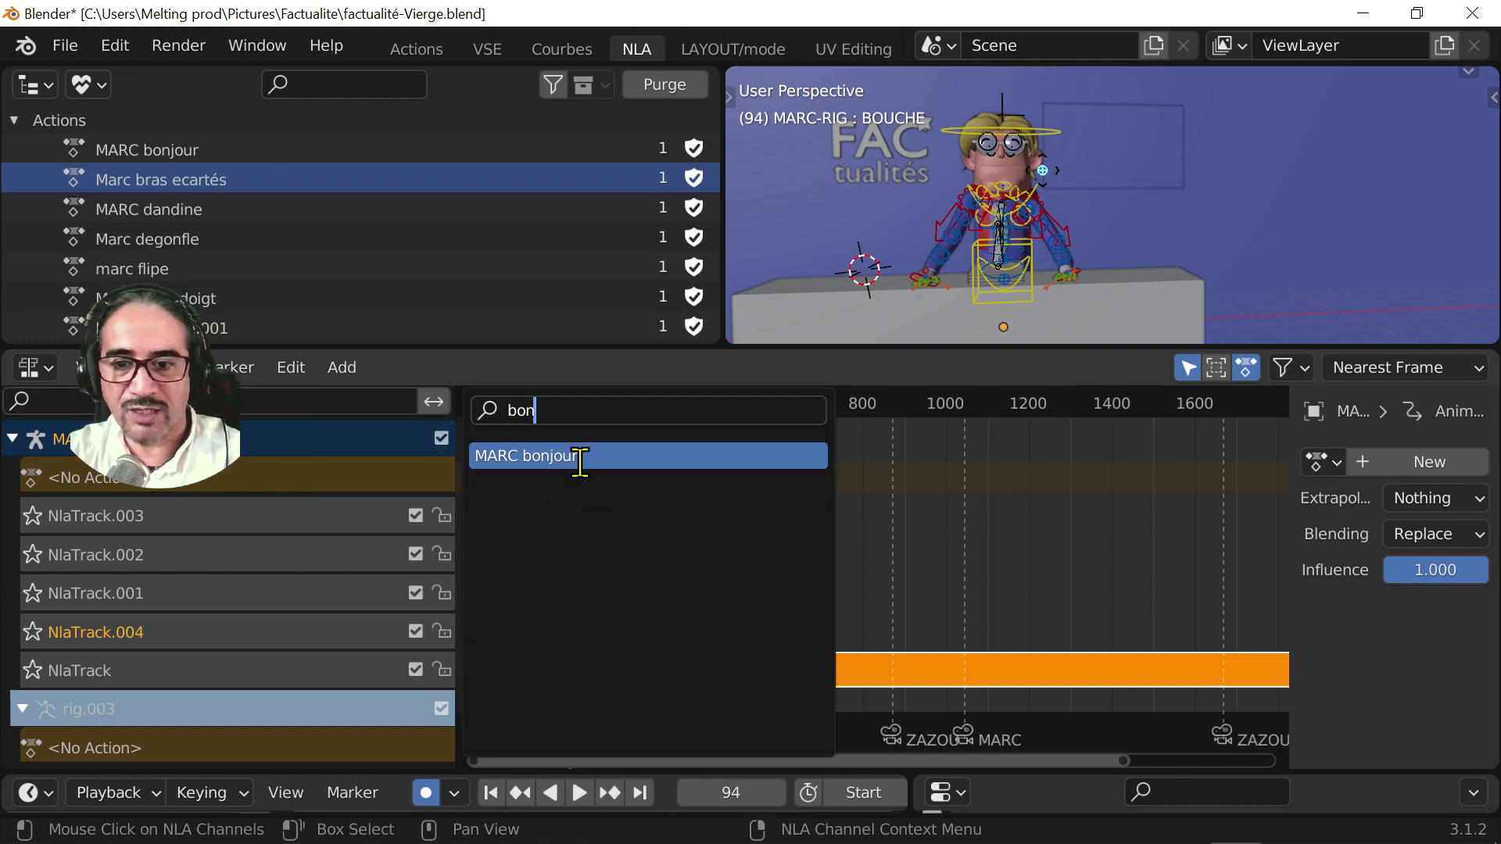
pyautogui.click(579, 458)
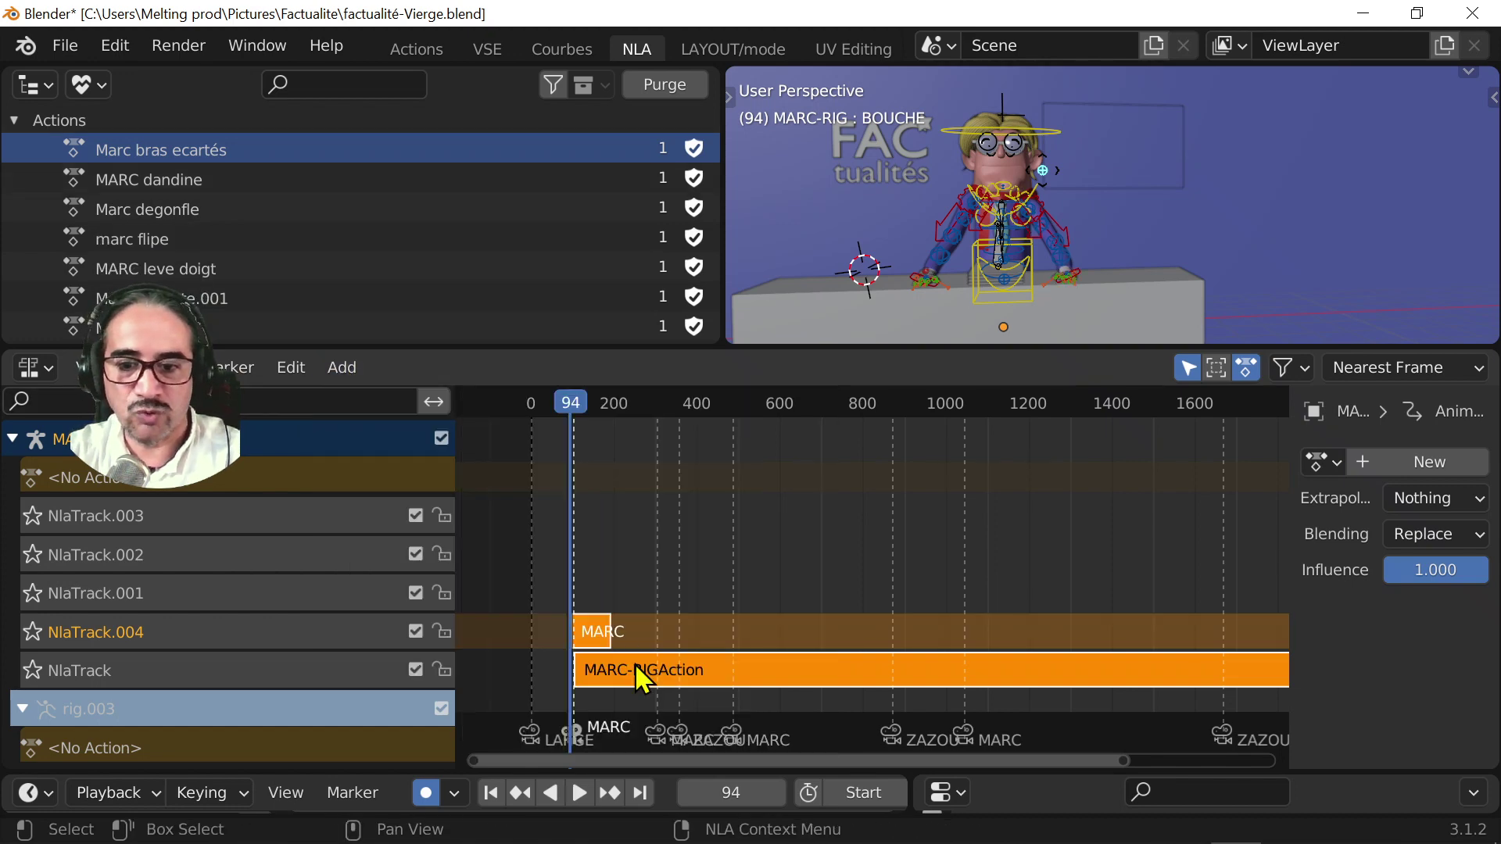
# - Select only the MARC bonjour strip and play it from frame 94 to 151 with the character viewed closer
pyautogui.click(598, 647)
pyautogui.press('space')
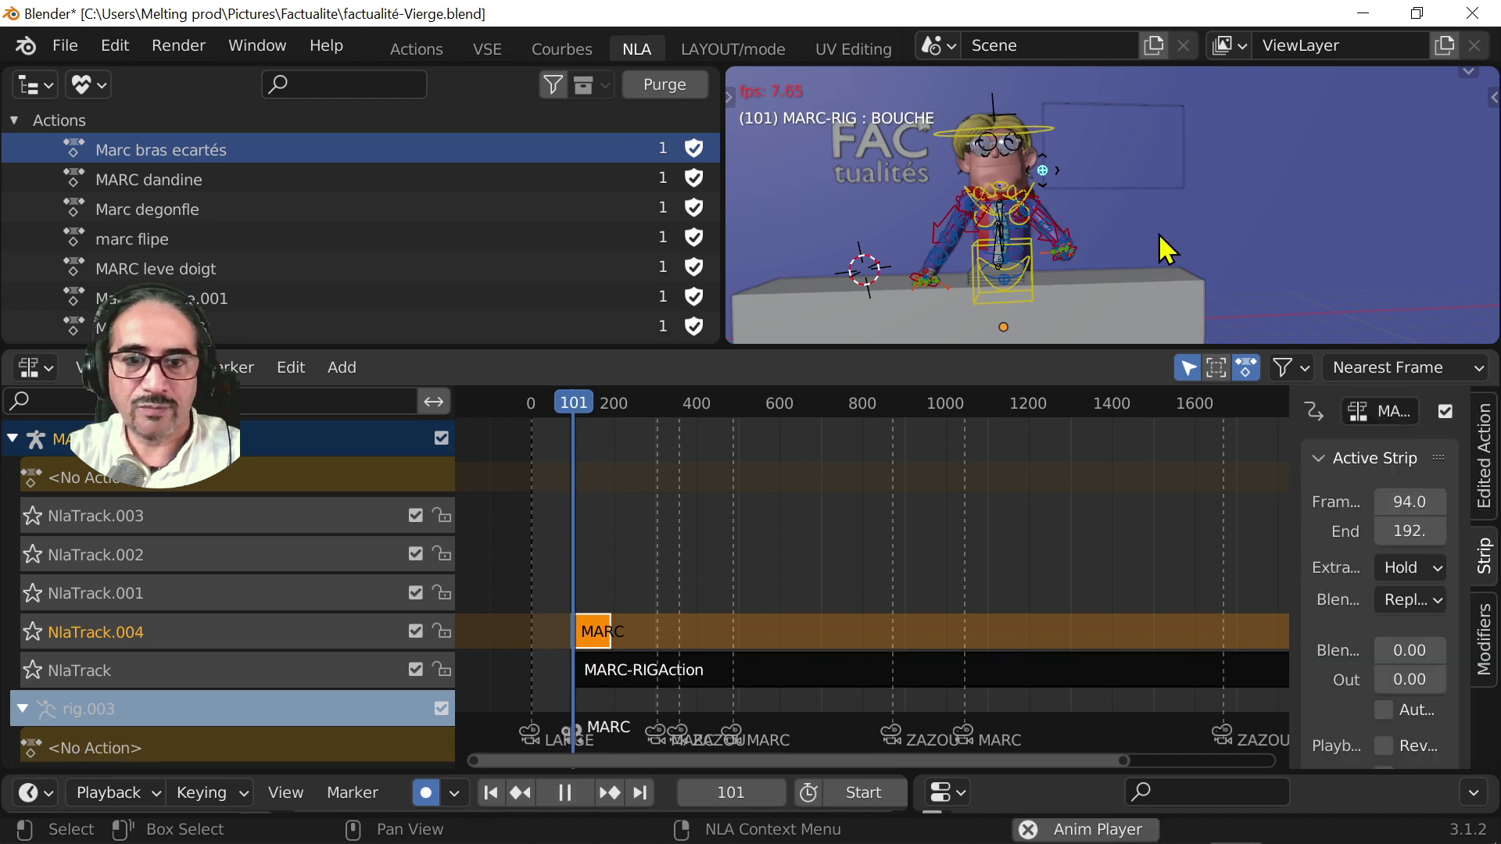
pyautogui.scroll(3, 1171, 195)
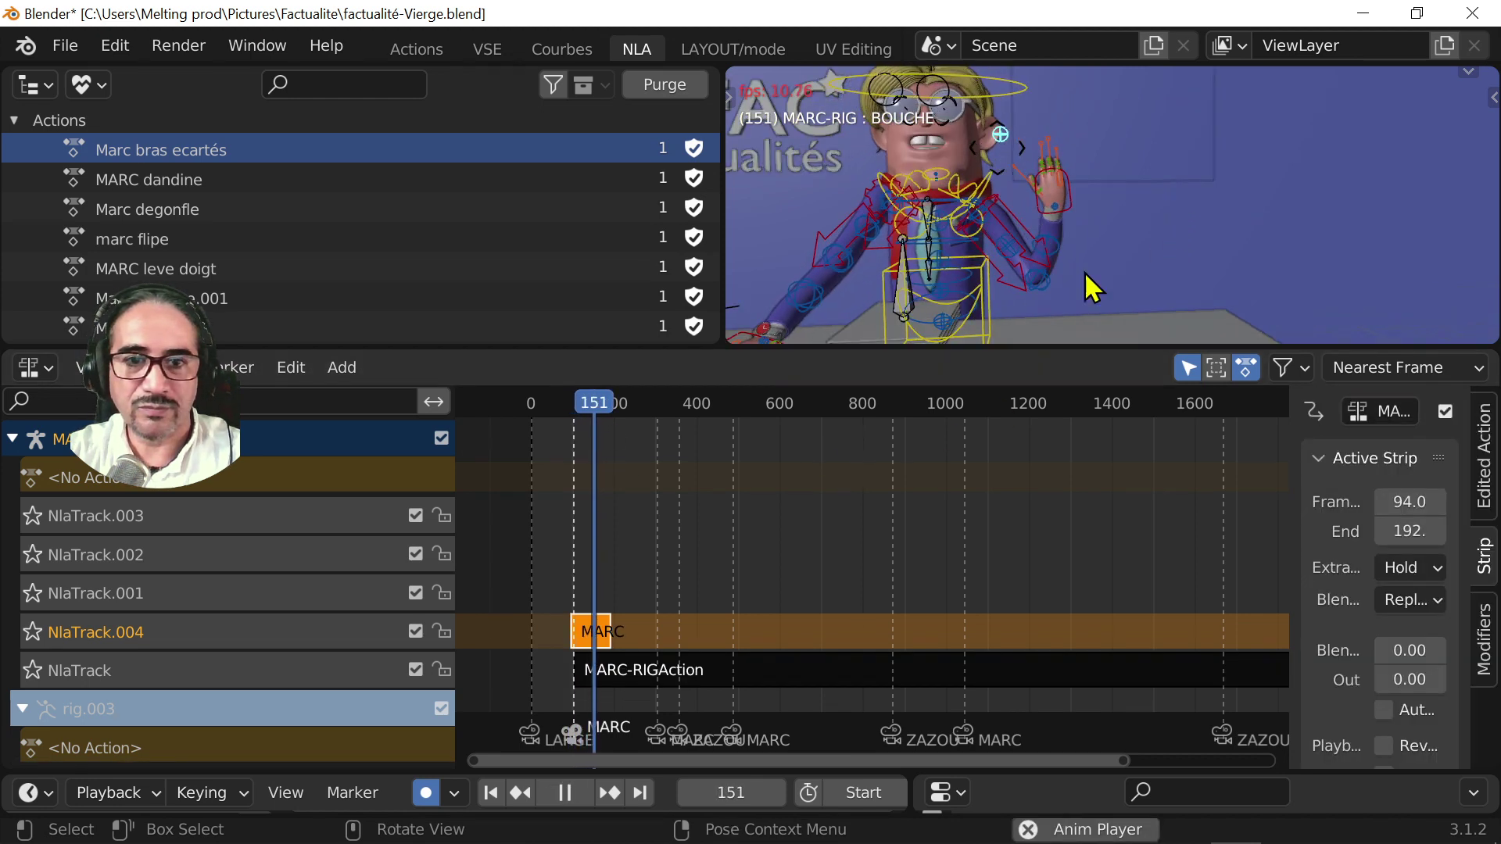
pyautogui.press('space')
# - Move the MARC bonjour strip to start at frame 49, and play the wave through to frame 124
pyautogui.press('g')
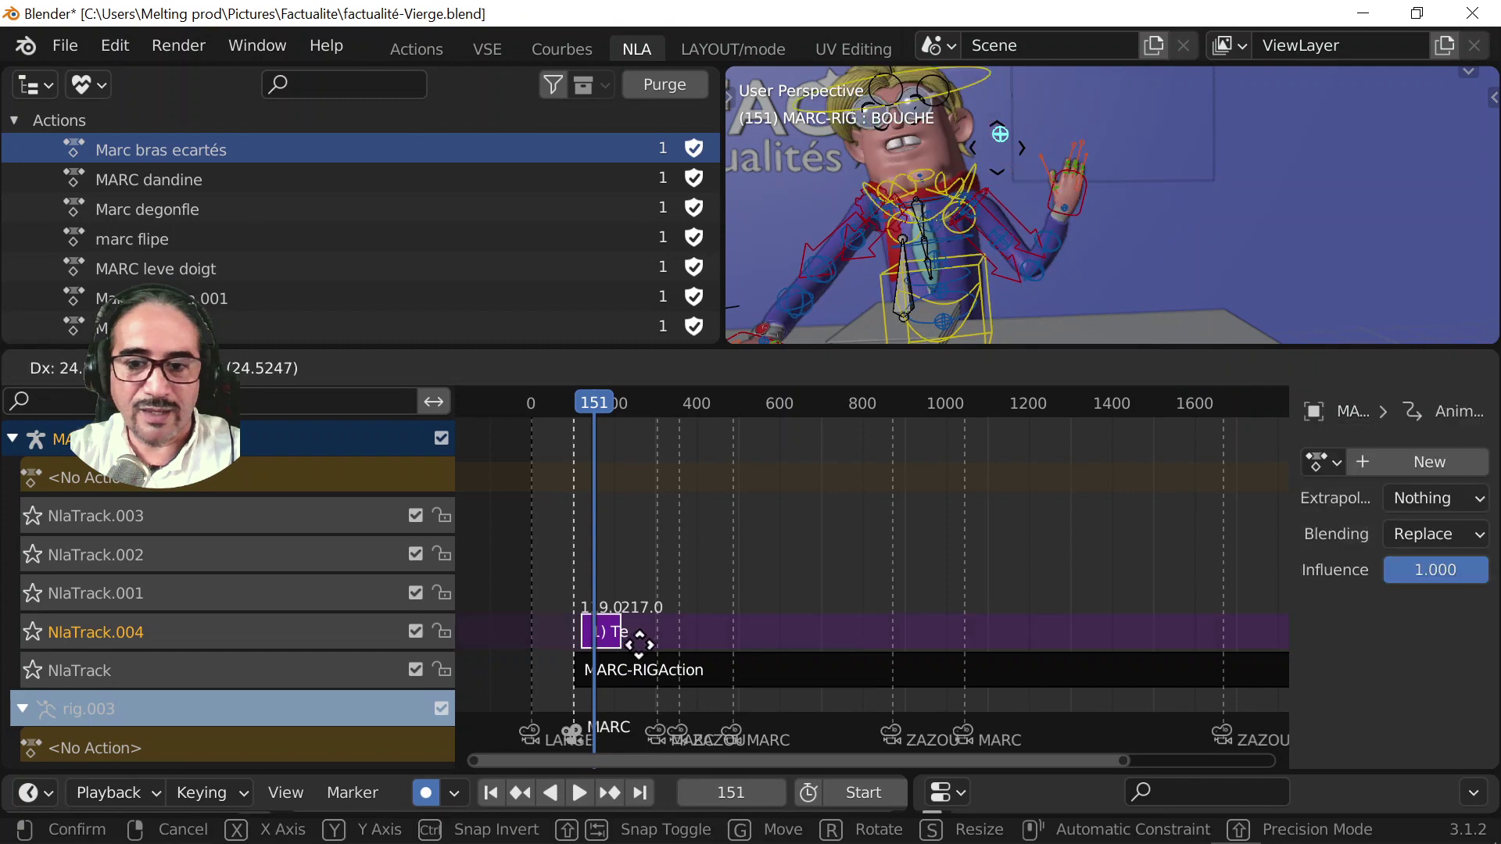
pyautogui.click(602, 657)
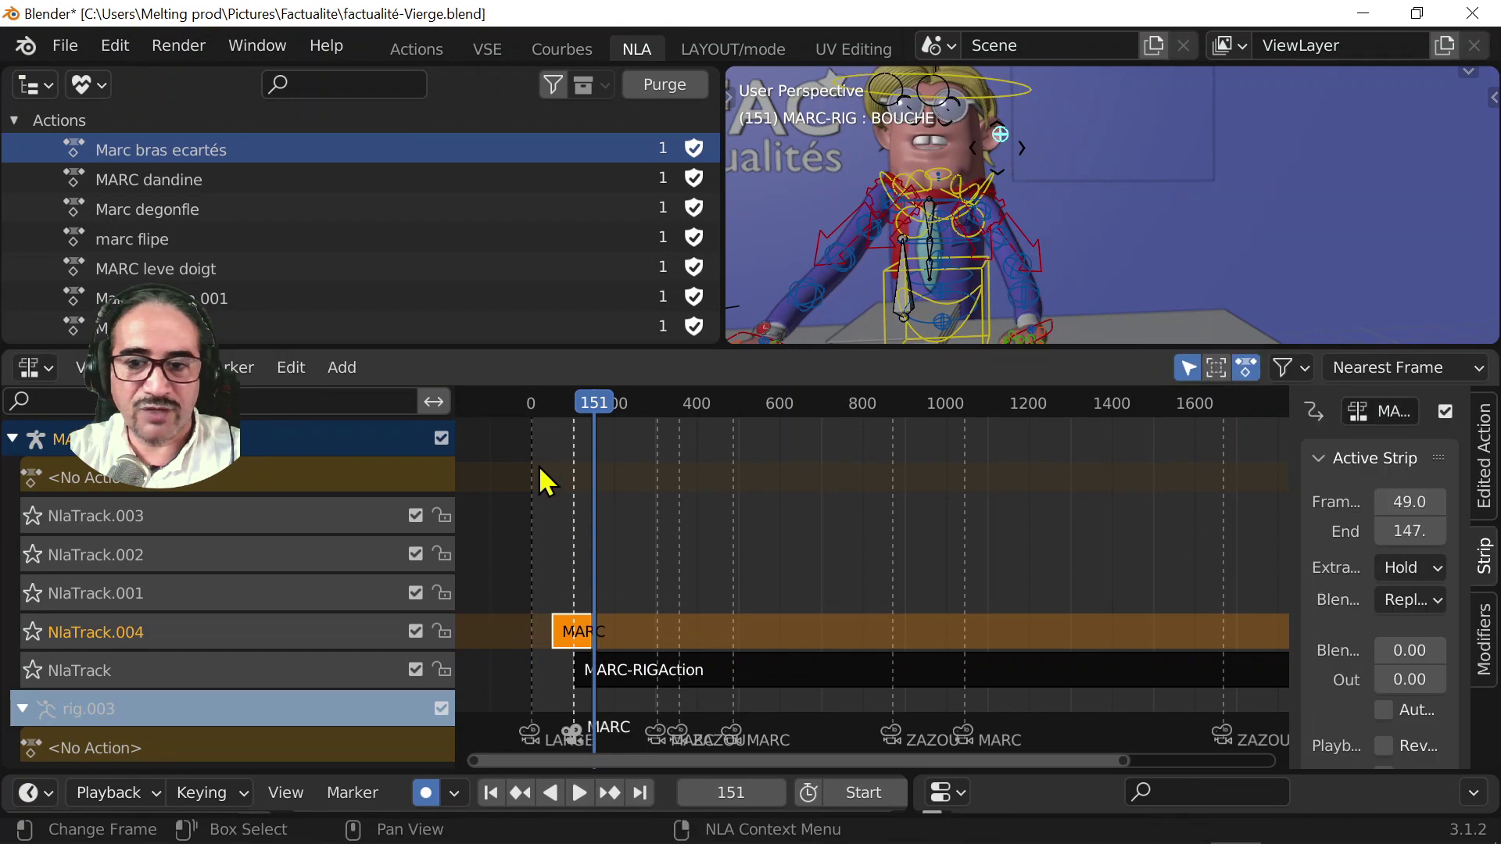
pyautogui.click(555, 410)
pyautogui.press('space')
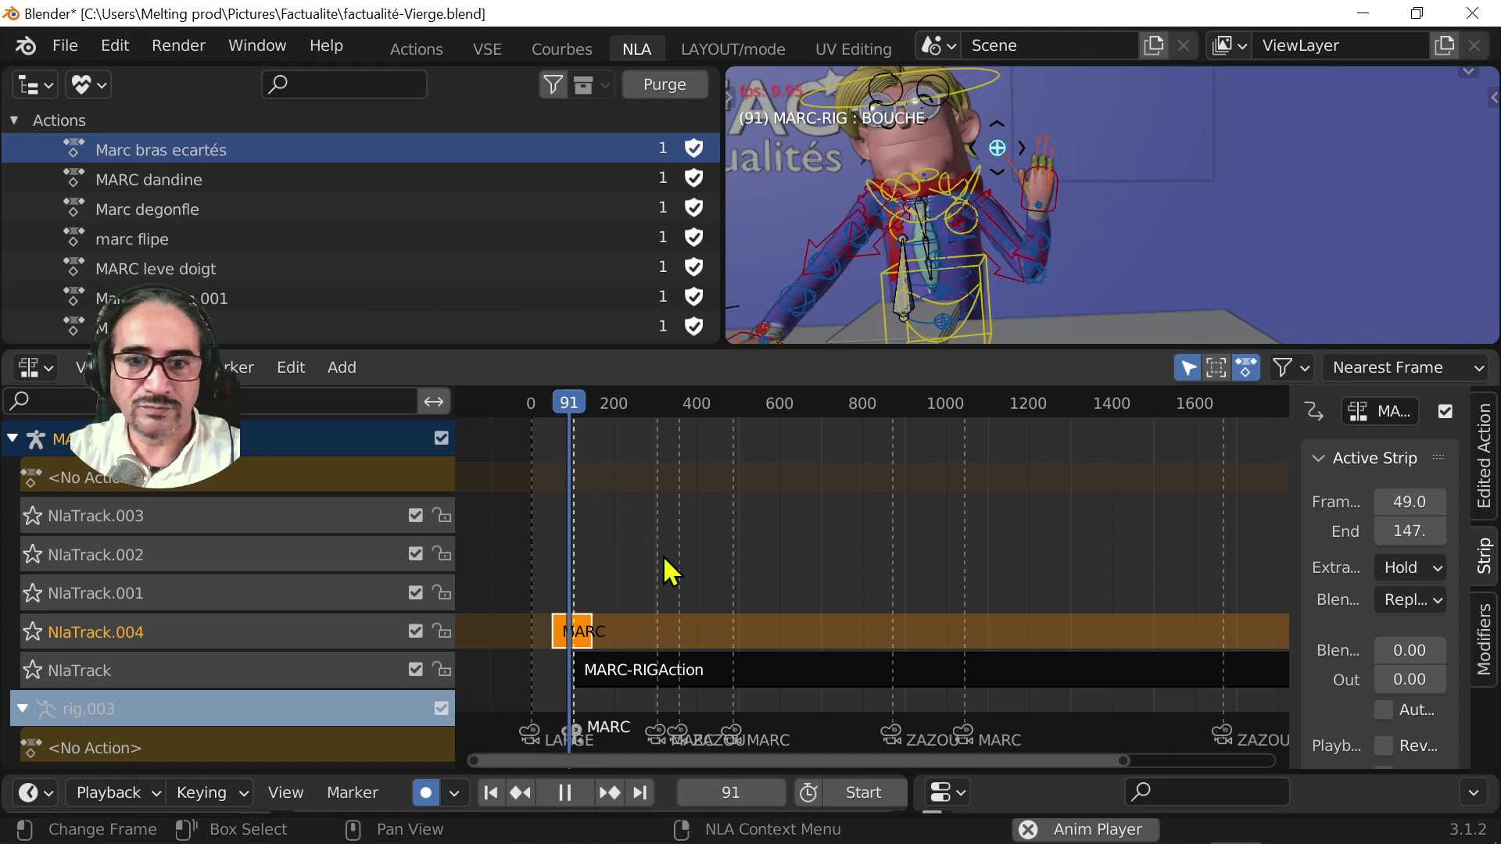
pyautogui.press('space')
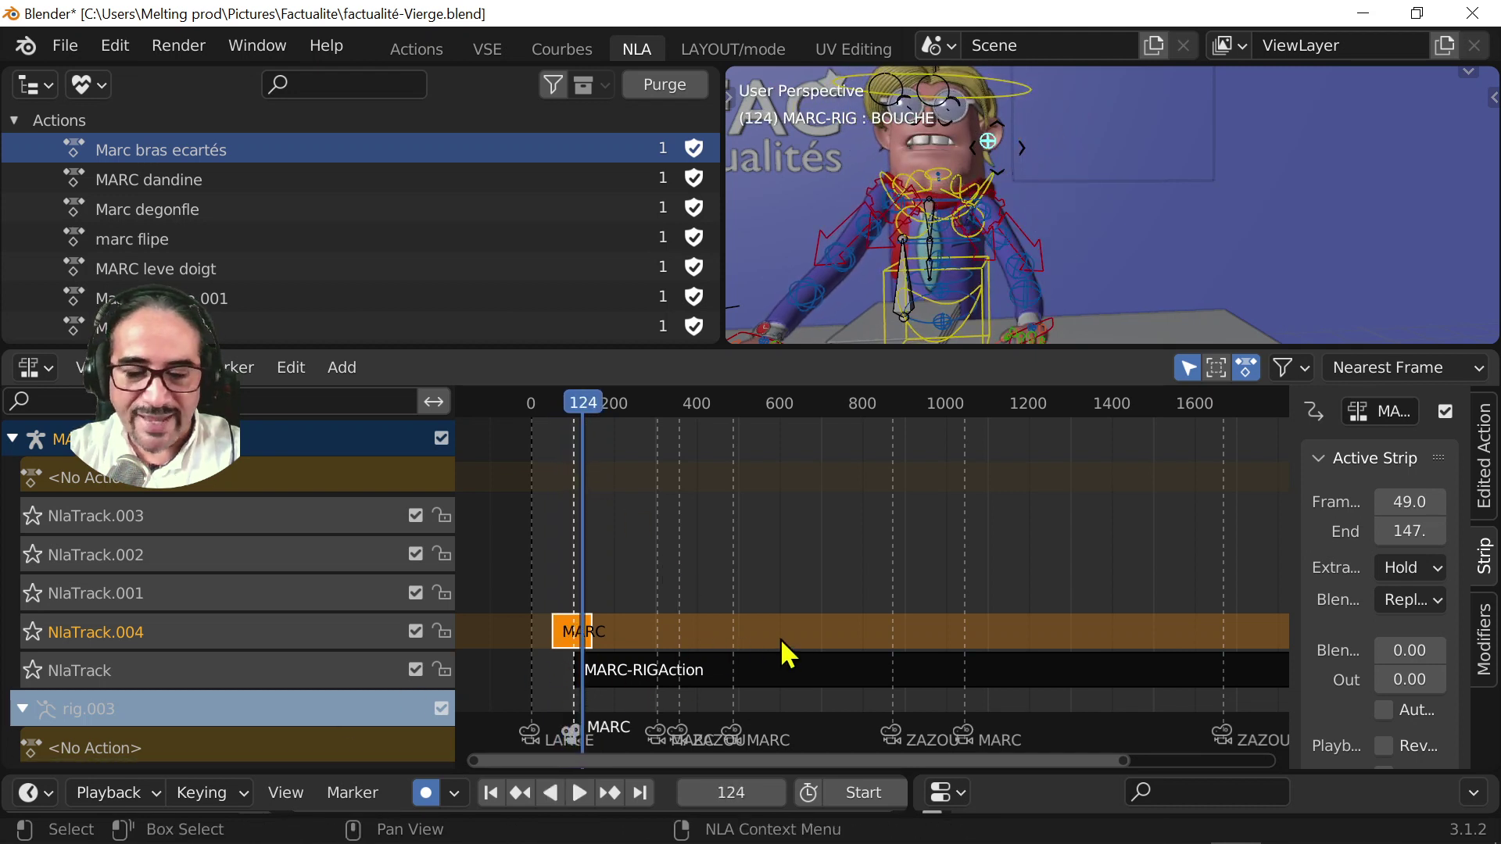
# - Scale the MARC bonjour strip down so it spans frames 78 to 138
pyautogui.scroll(4, 566, 635)
pyautogui.moveTo(609, 616); pyautogui.dragTo(827, 627, button='middle')
pyautogui.scroll(4, 717, 635)
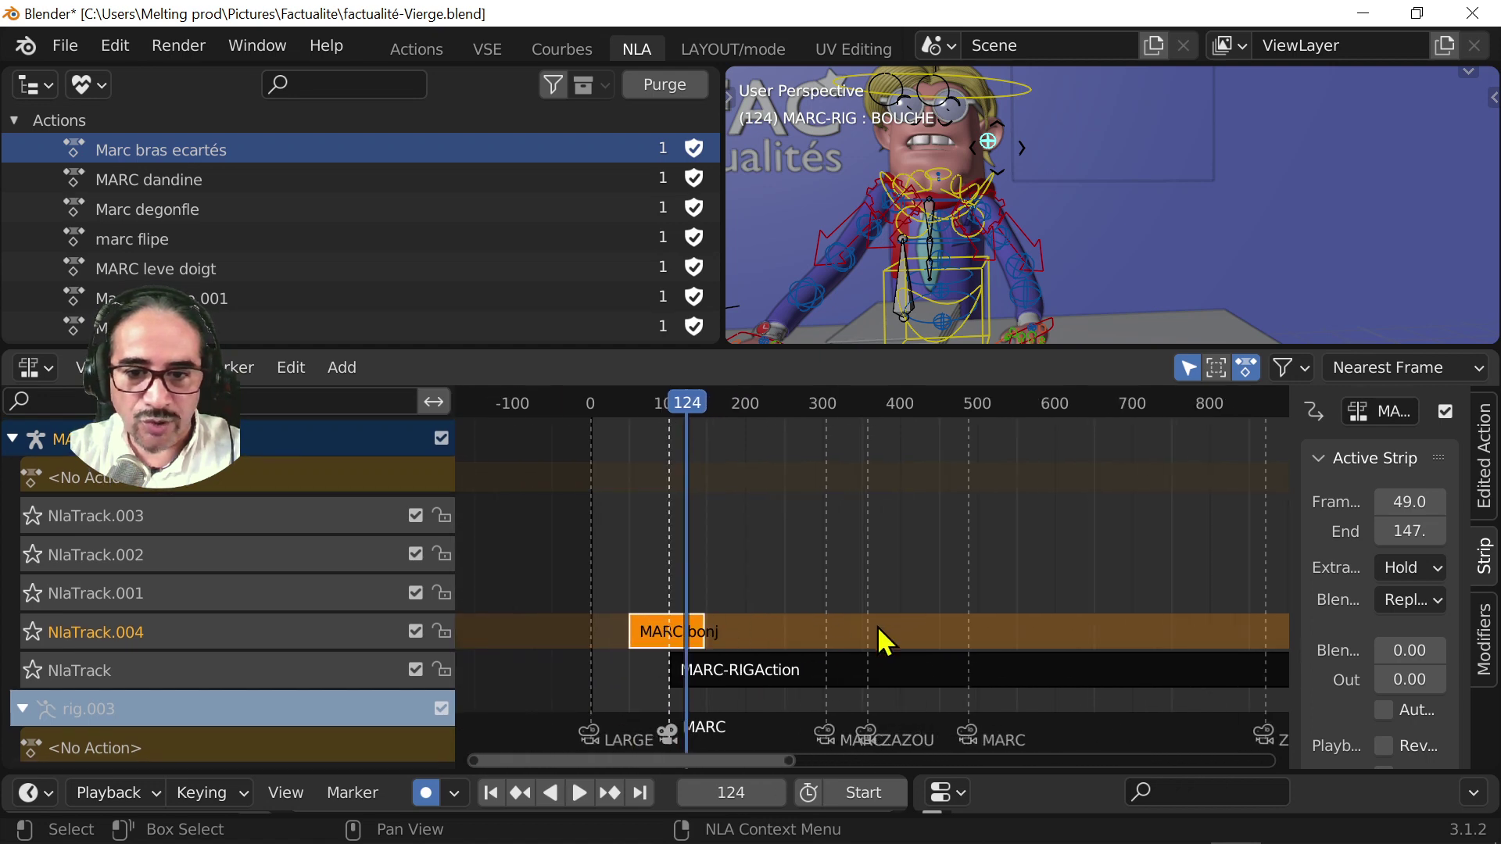
pyautogui.press('s')
pyautogui.click(609, 493)
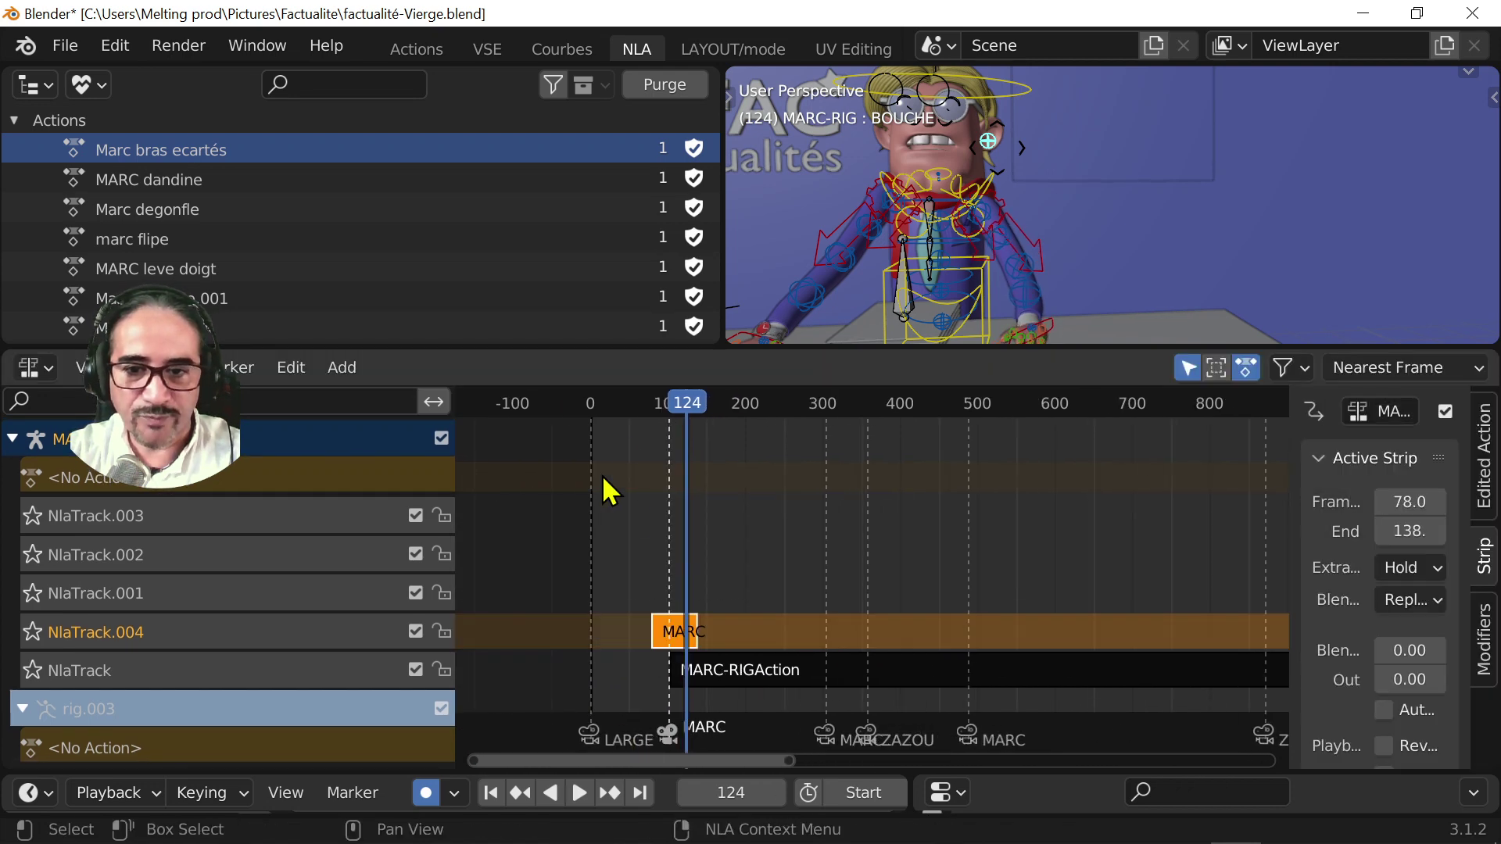
# - Play briefly to frame 133, and move the MARC bonjour strip earlier to span frames 57 to 117
pyautogui.press('space')
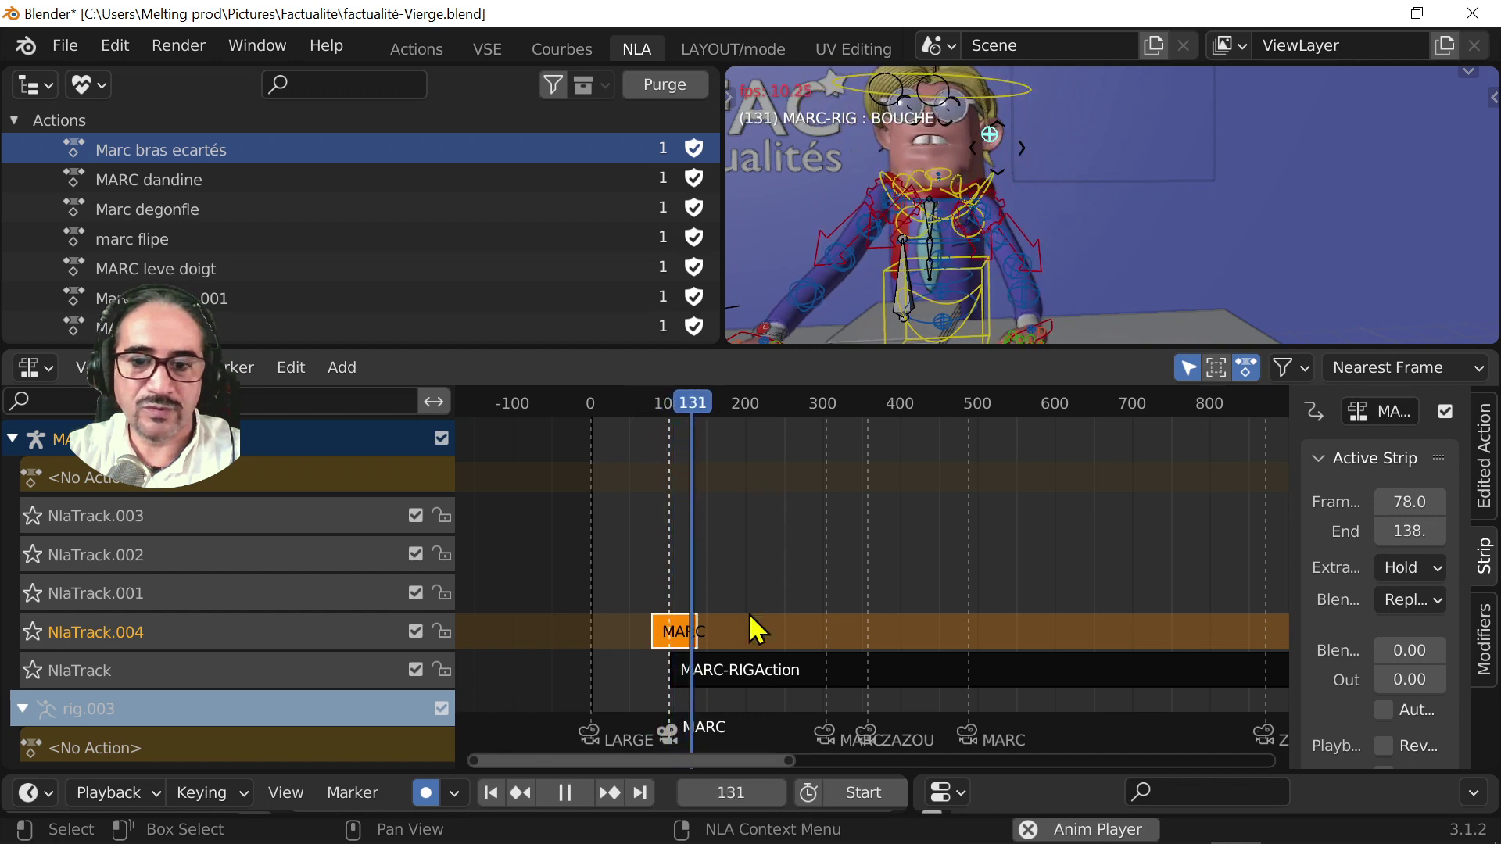
pyautogui.press('space')
pyautogui.press('g')
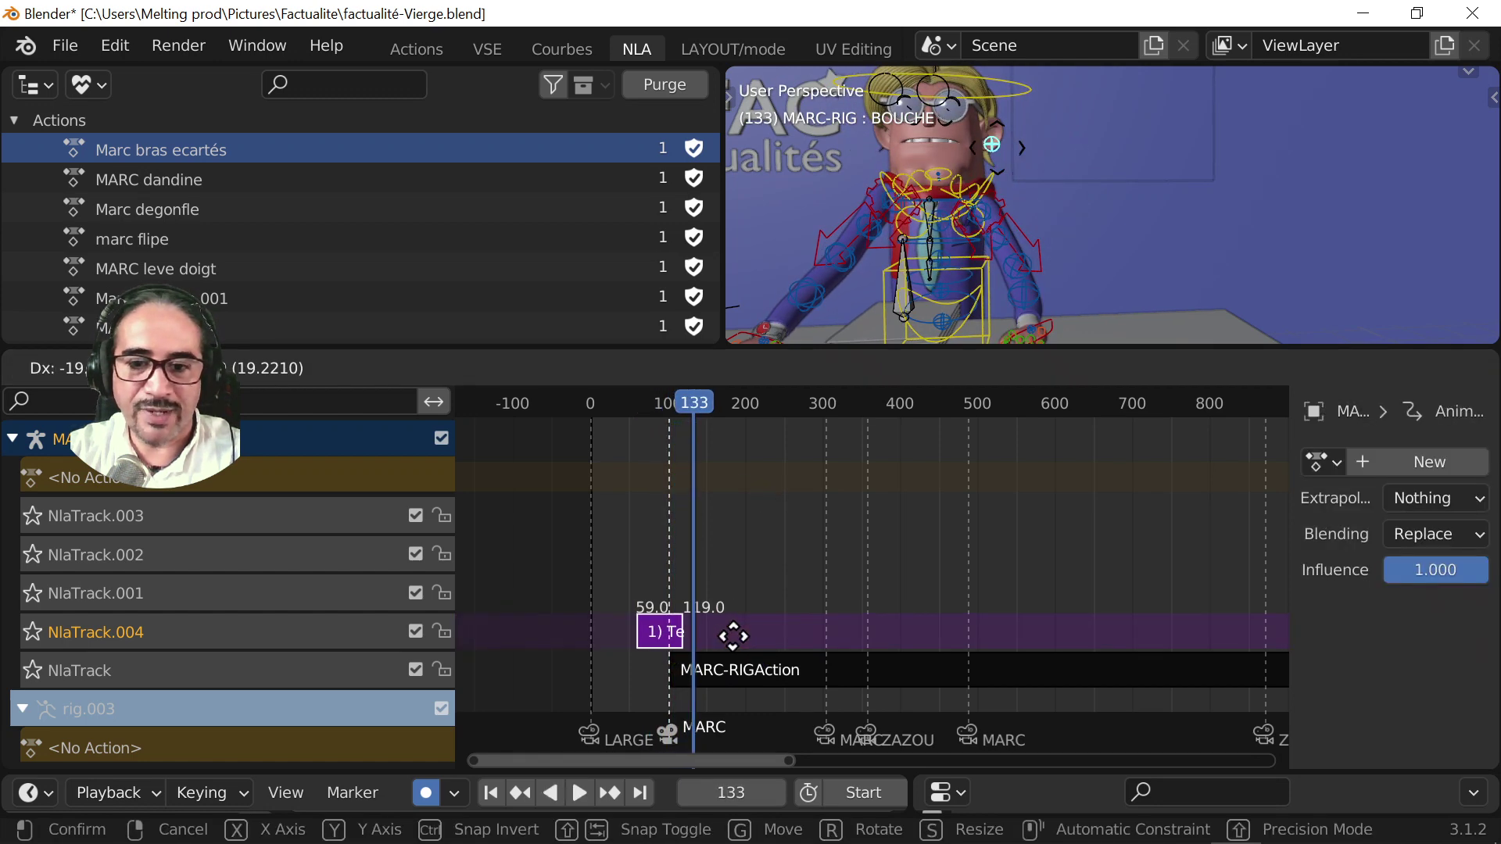
pyautogui.click(729, 636)
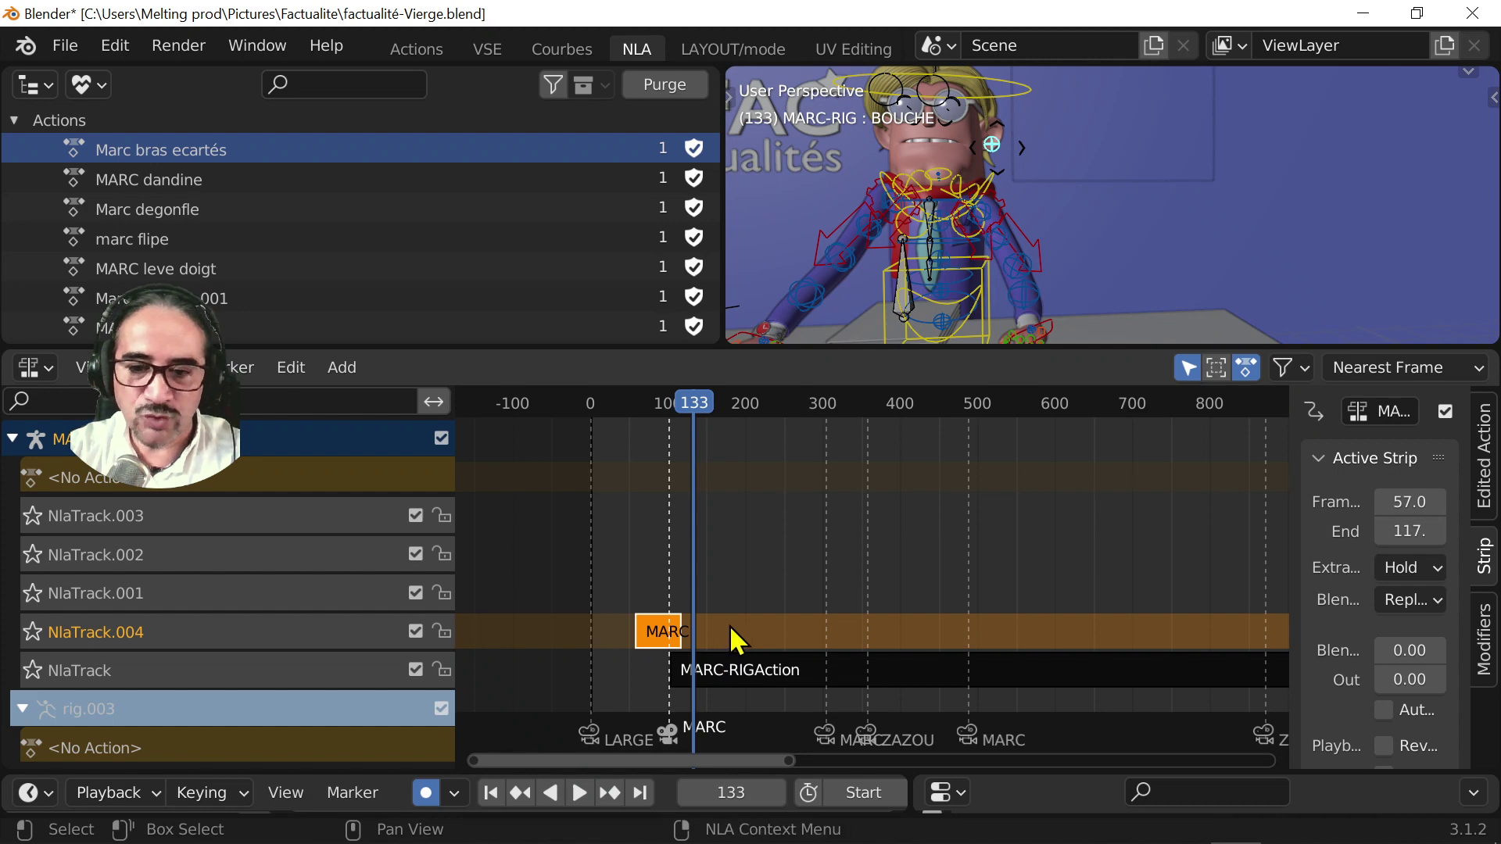
# - Add the Marc- remet cravate action as a strip on NlaTrack.004 at frame 133, and play it to frame 198
pyautogui.hotkey('shift', 'a')
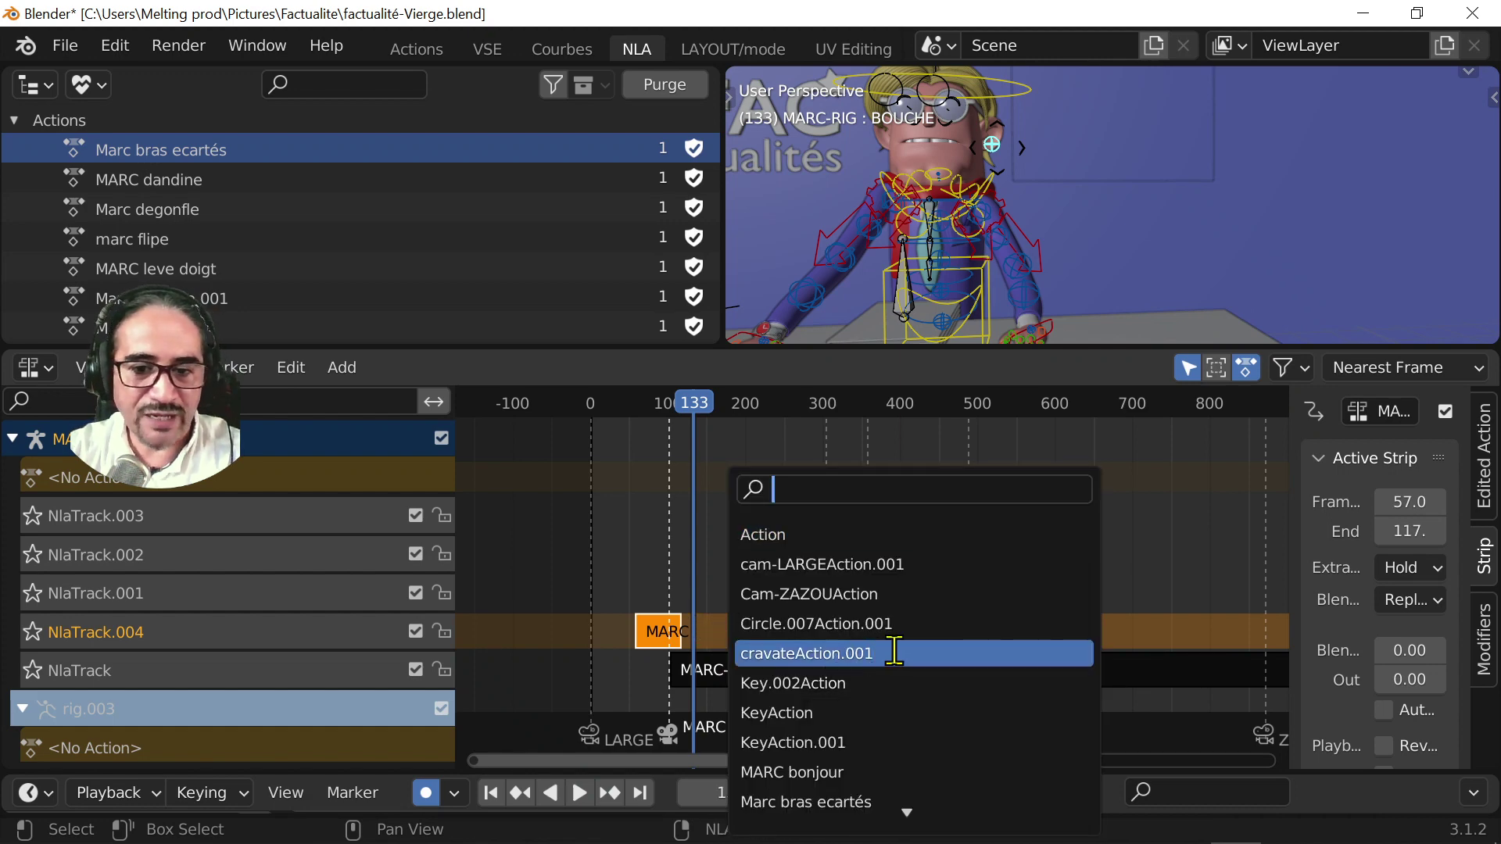
pyautogui.write('cra')
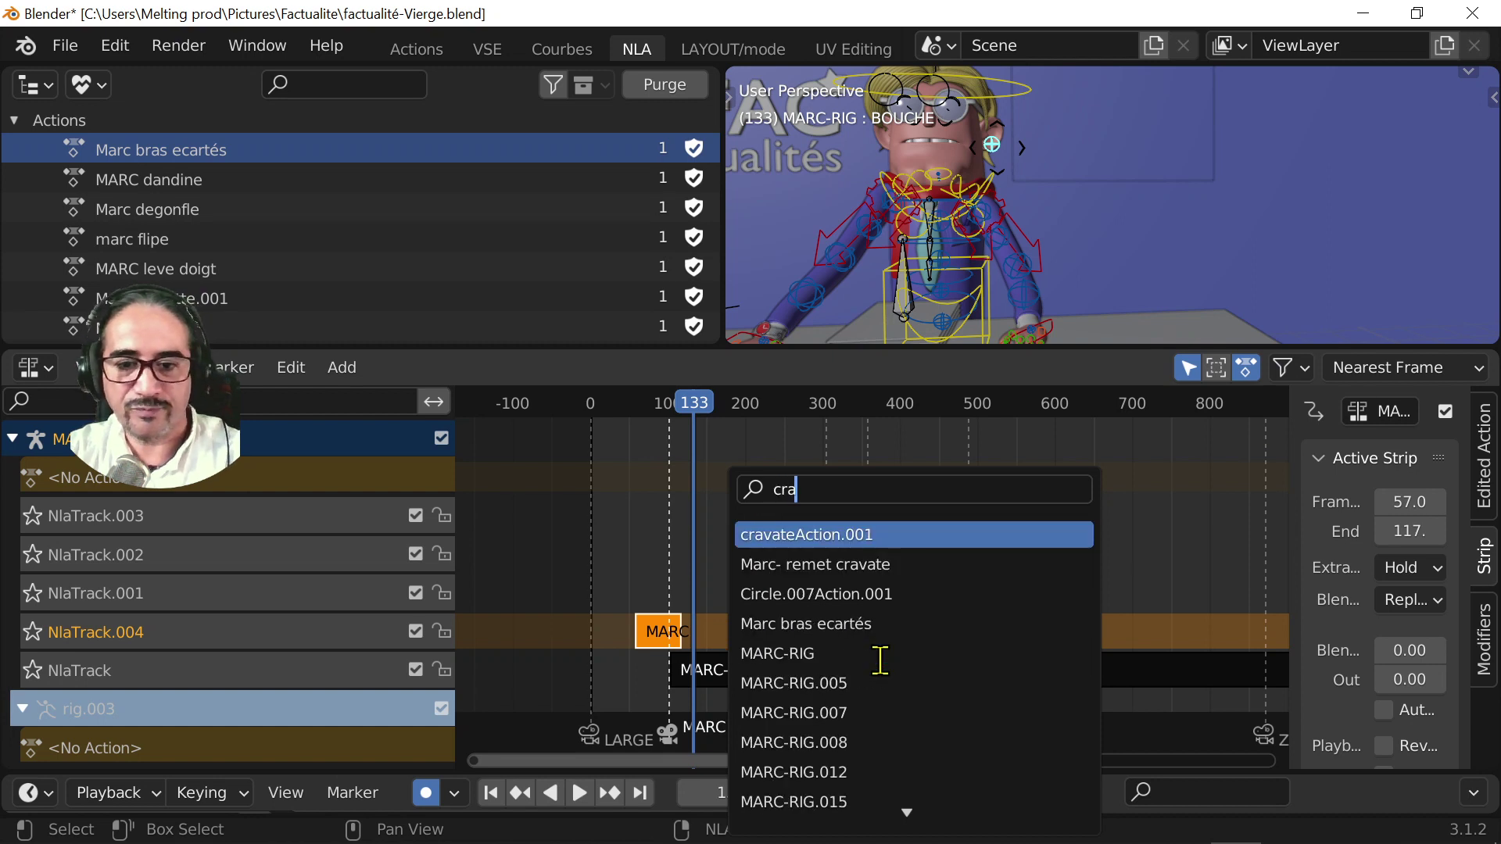
pyautogui.click(890, 564)
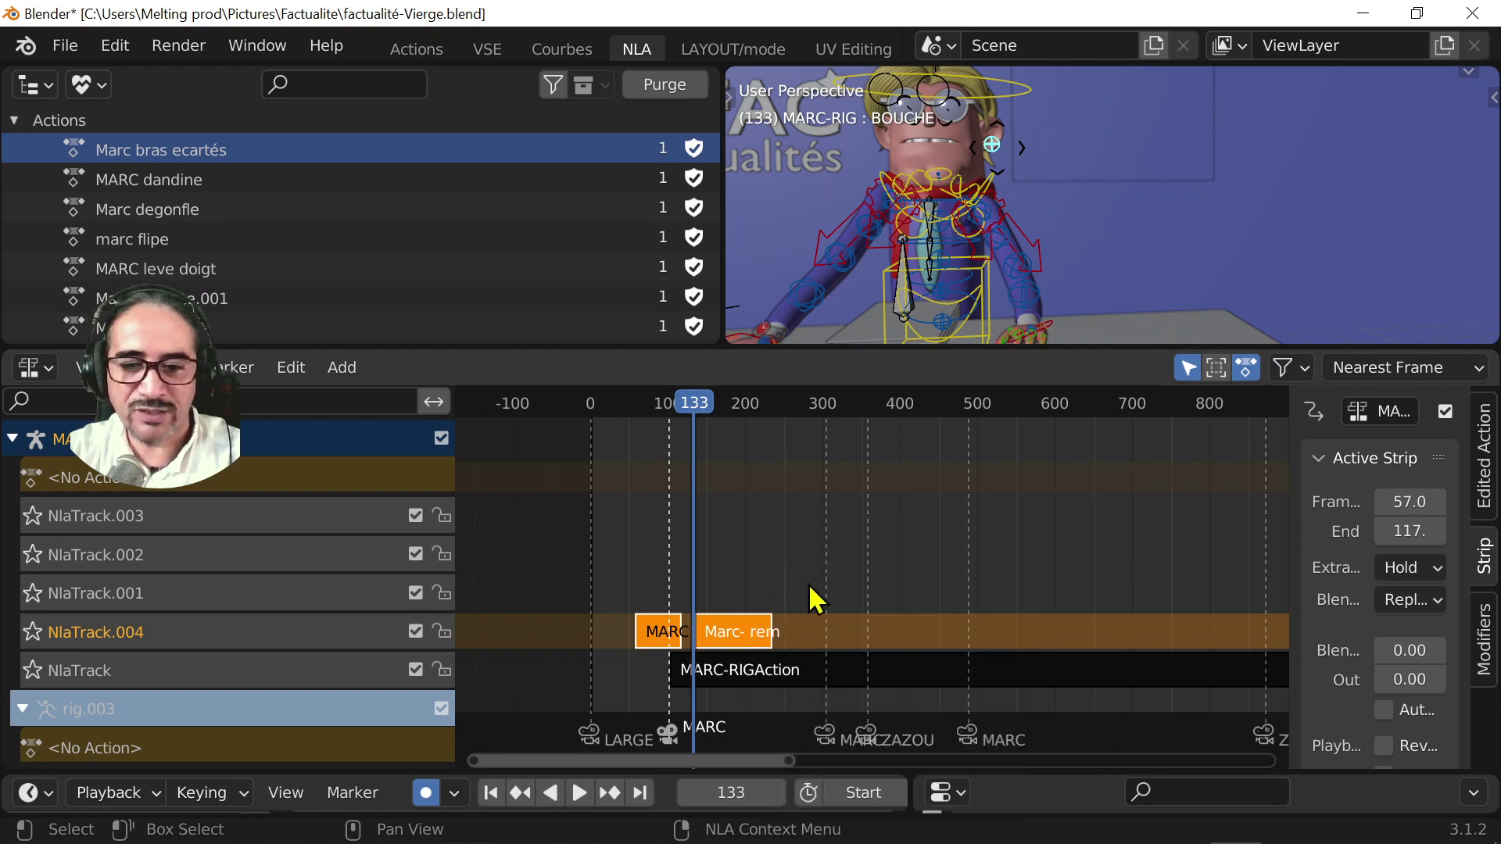
pyautogui.press('space')
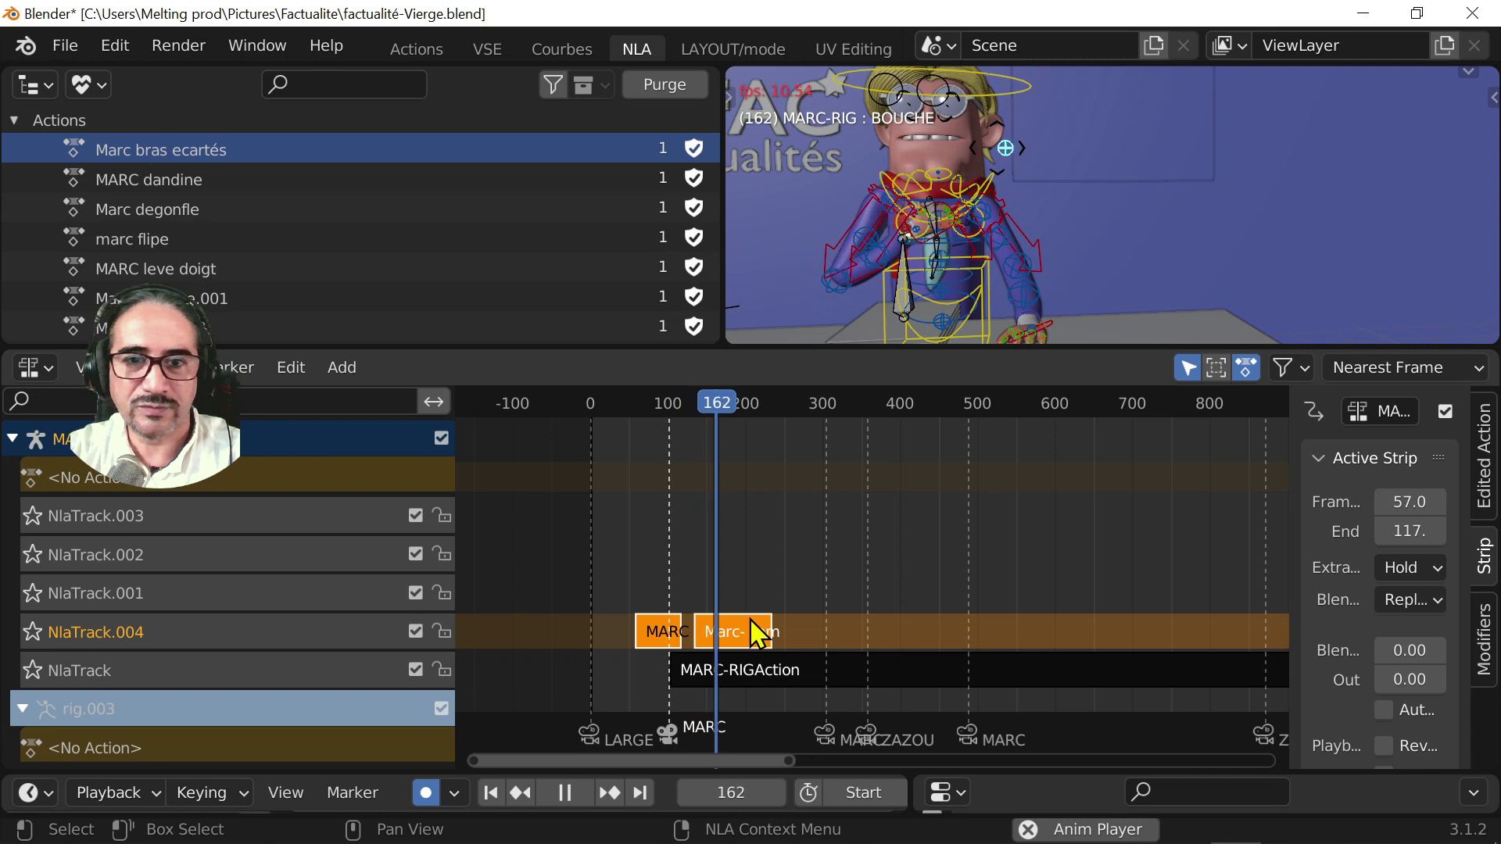
pyautogui.press('space')
# - Hide the 3D viewport's overlays and enlarge the viewport in height and width around the character
pyautogui.scroll(-4, 1109, 175)
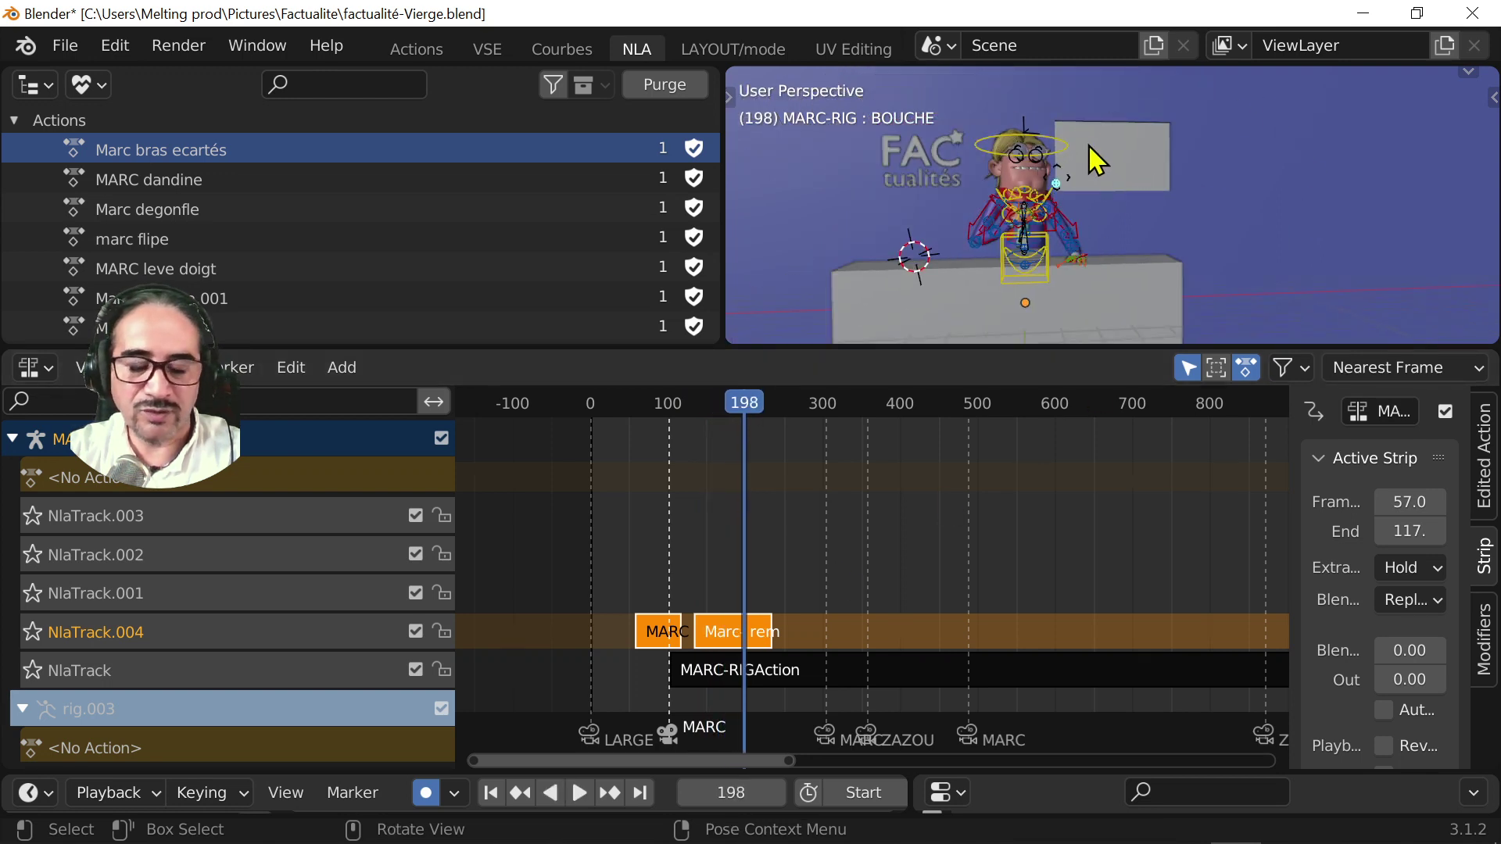
pyautogui.click(1467, 72)
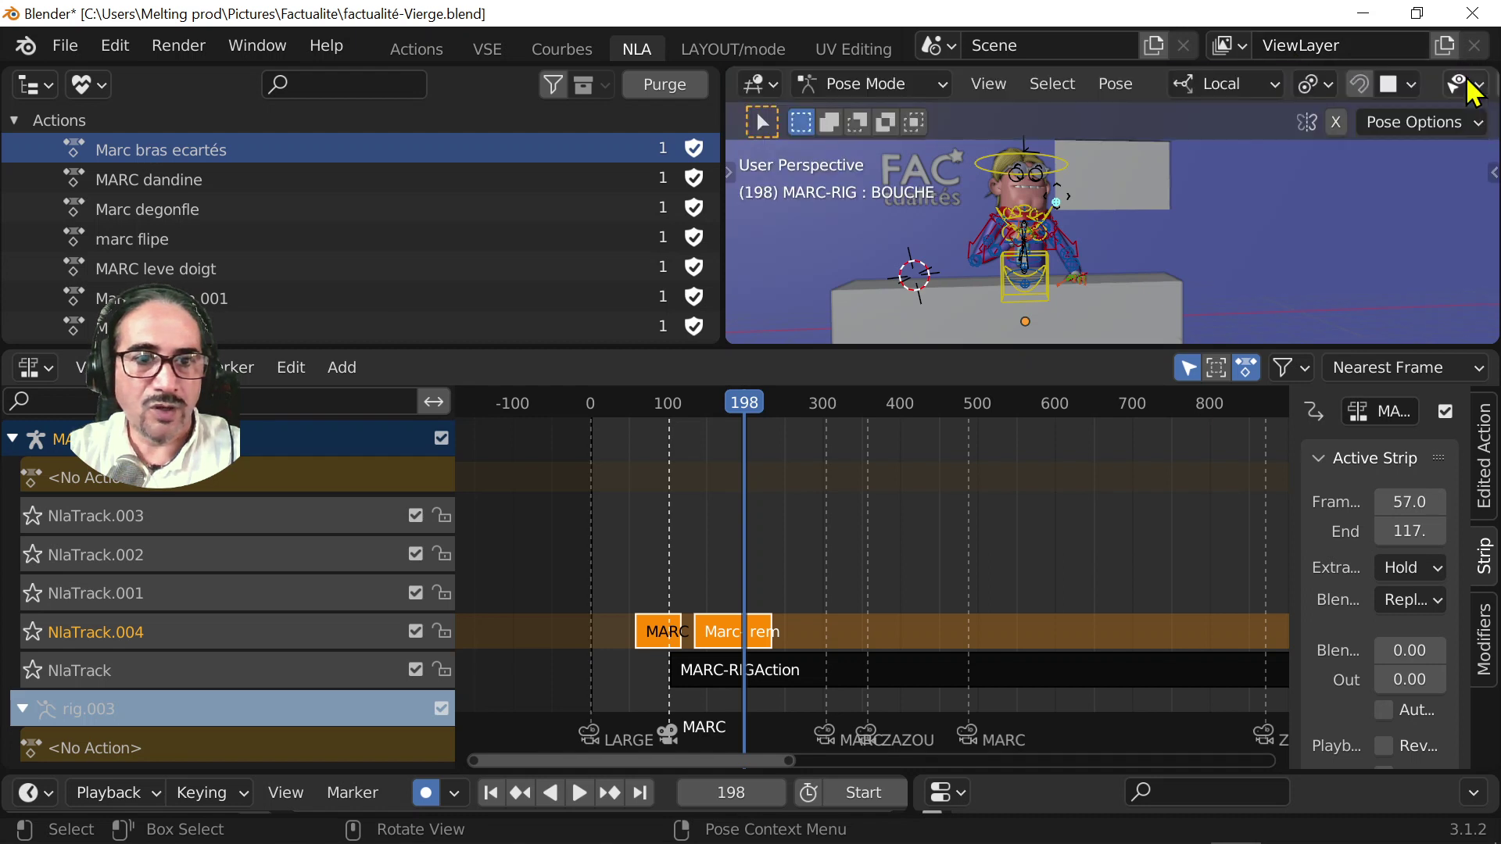
pyautogui.scroll(-5, 1340, 88)
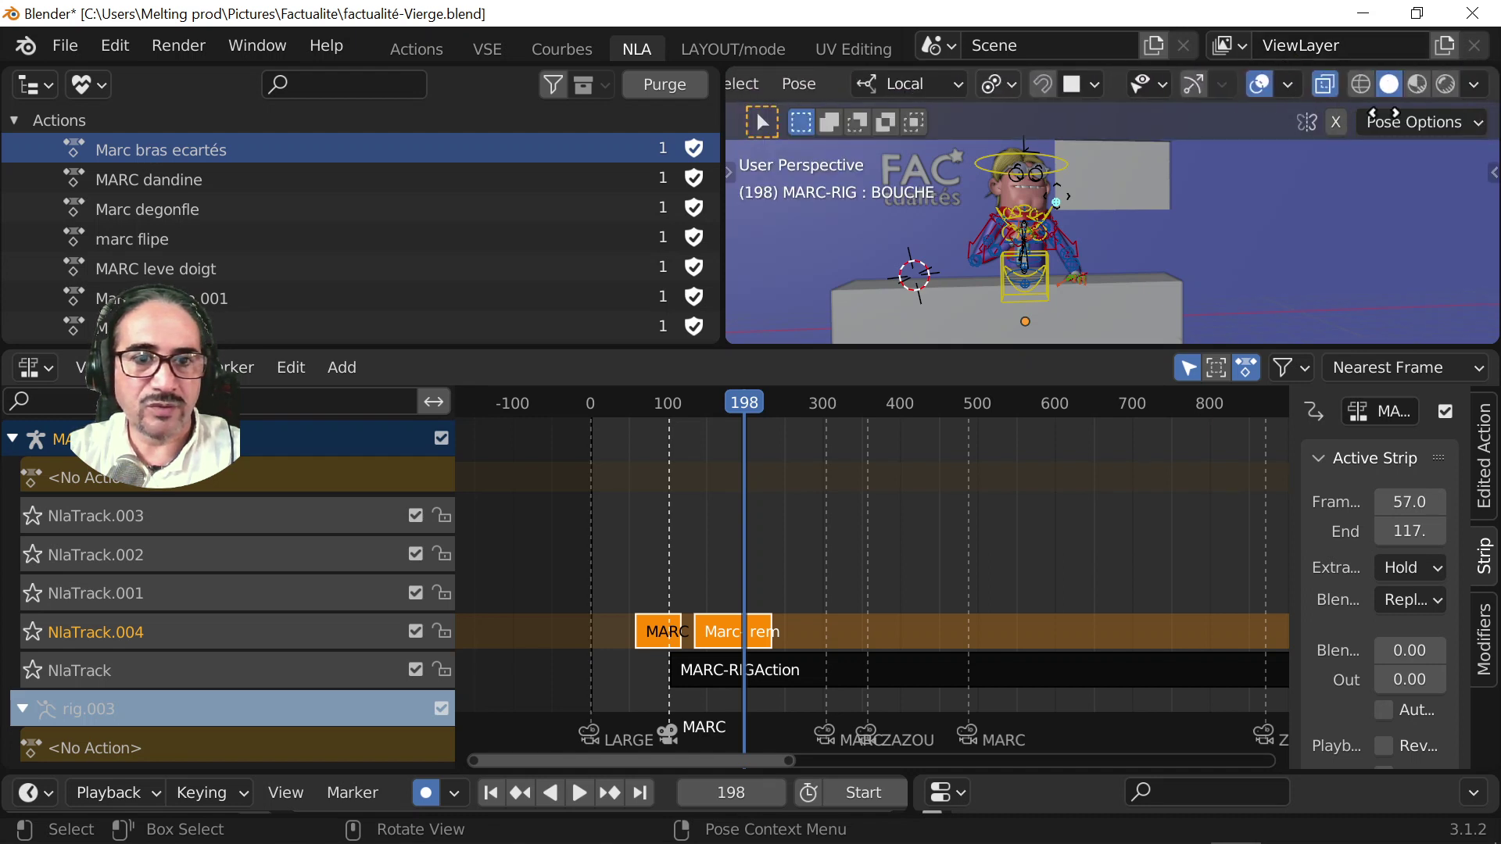
pyautogui.click(1270, 90)
pyautogui.scroll(3, 1005, 251)
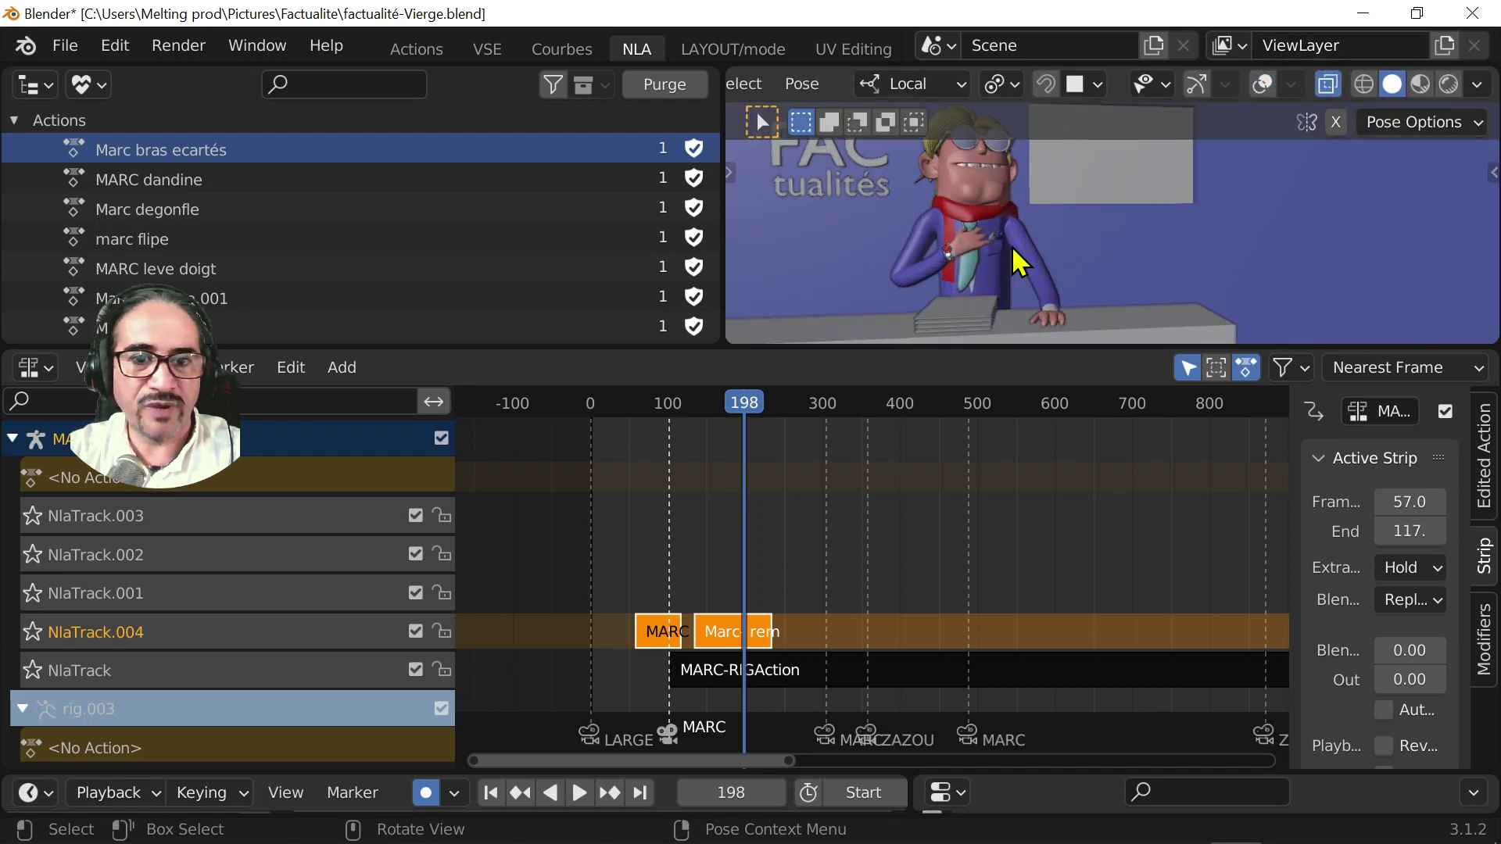
pyautogui.scroll(-1, 970, 258)
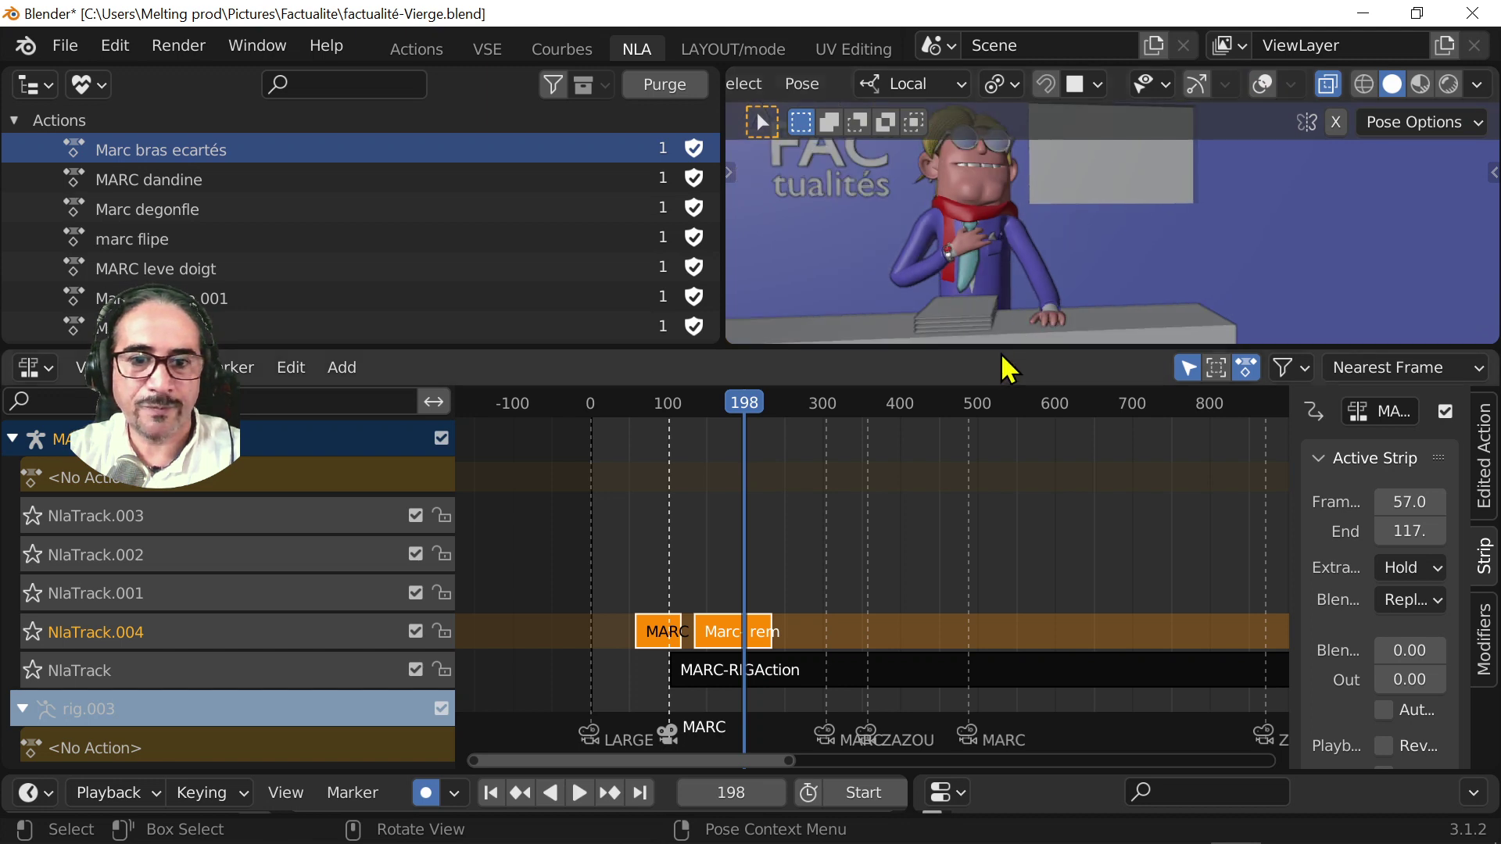
pyautogui.moveTo(995, 346); pyautogui.dragTo(995, 382)
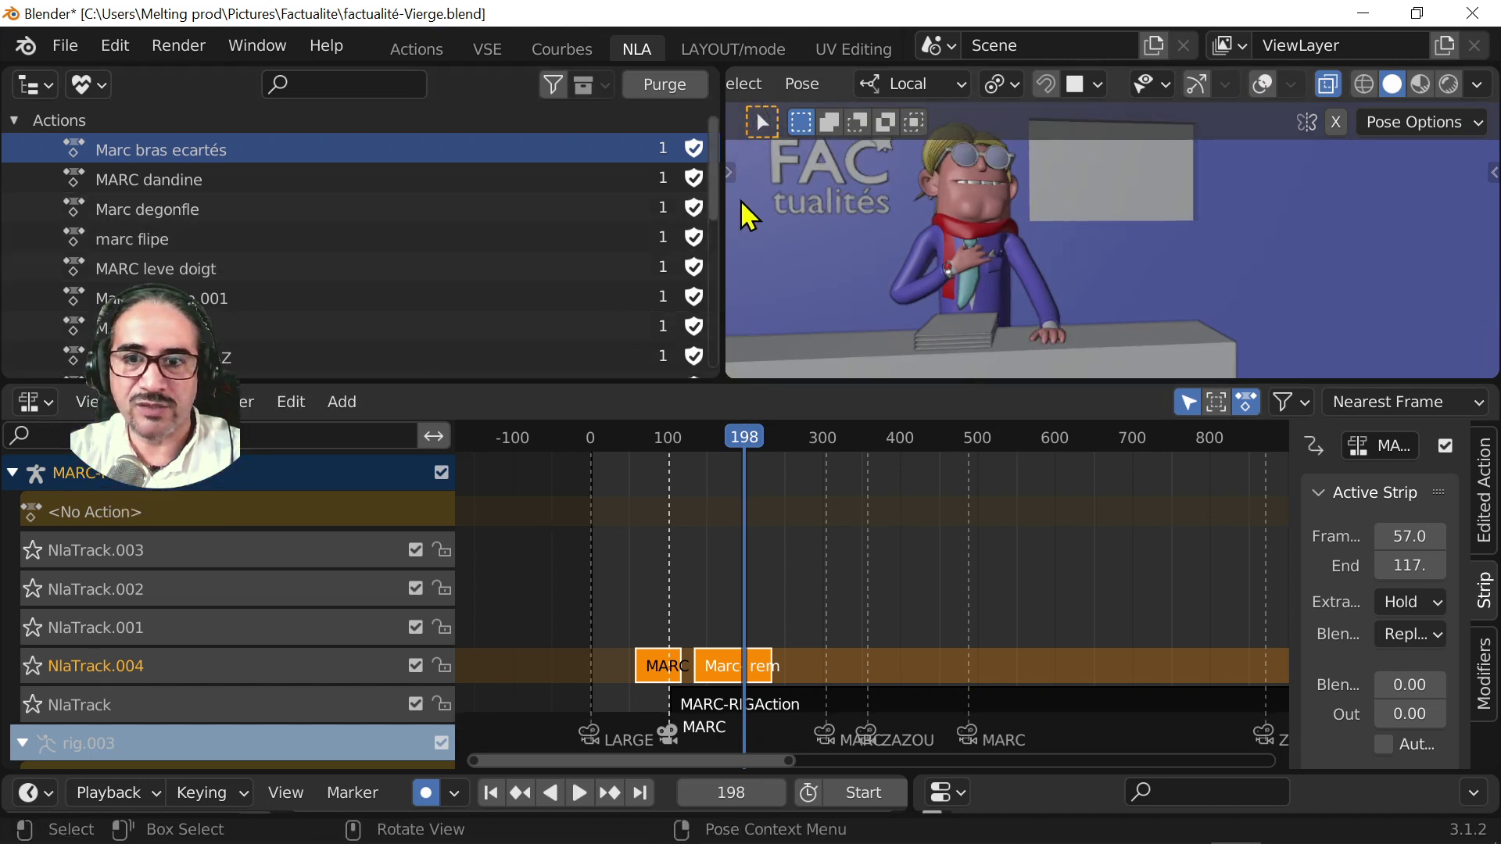
pyautogui.moveTo(727, 199); pyautogui.dragTo(616, 203)
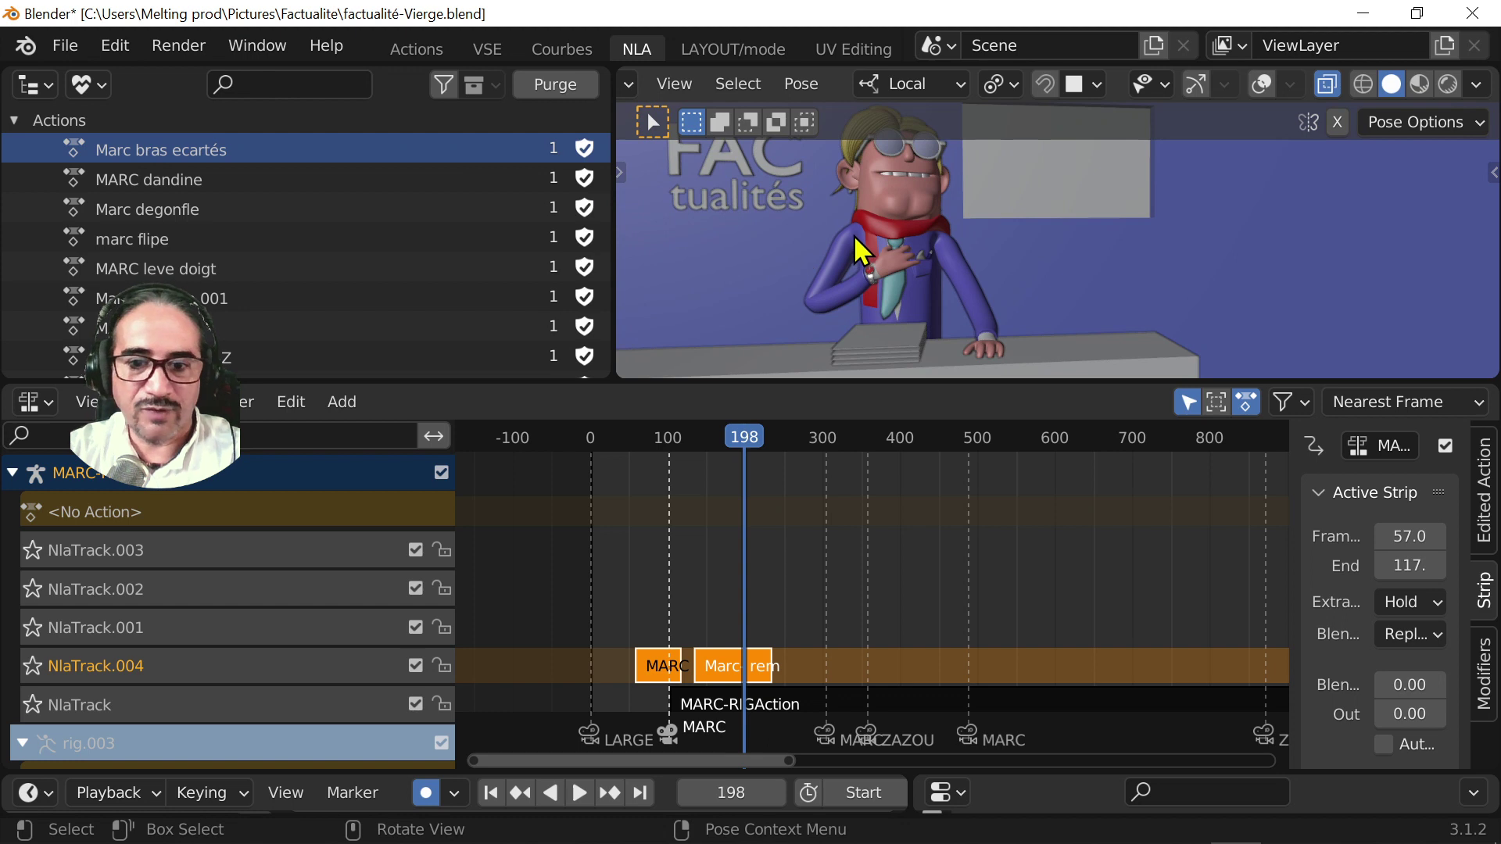
# - Play the animation from the gap between the two body-action strips to frame 267 to check the tie gesture with the lip-sync
pyautogui.click(688, 440)
pyautogui.press('space')
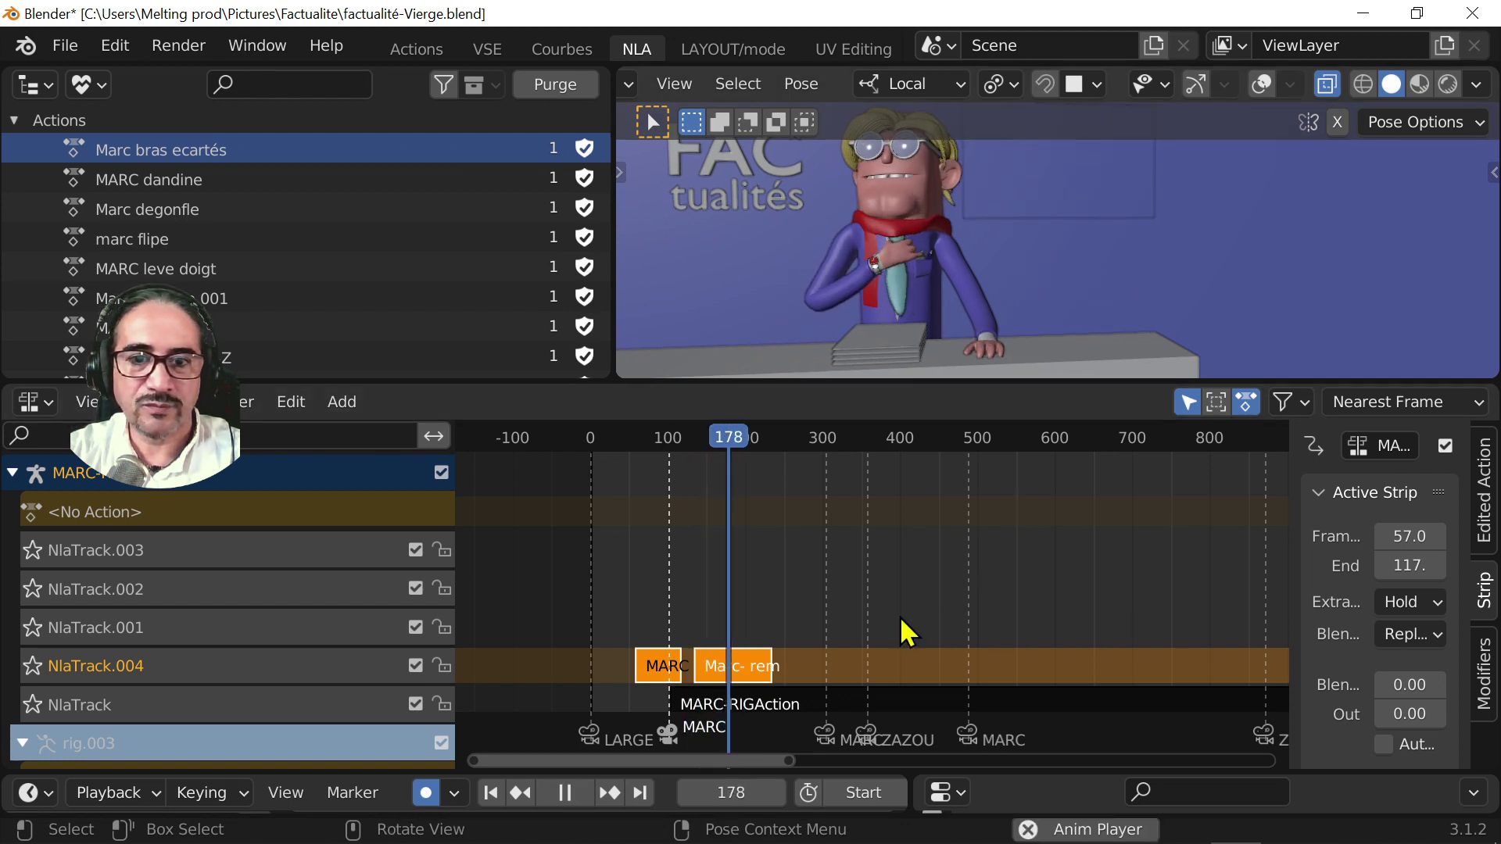
pyautogui.scroll(-1, 898, 649)
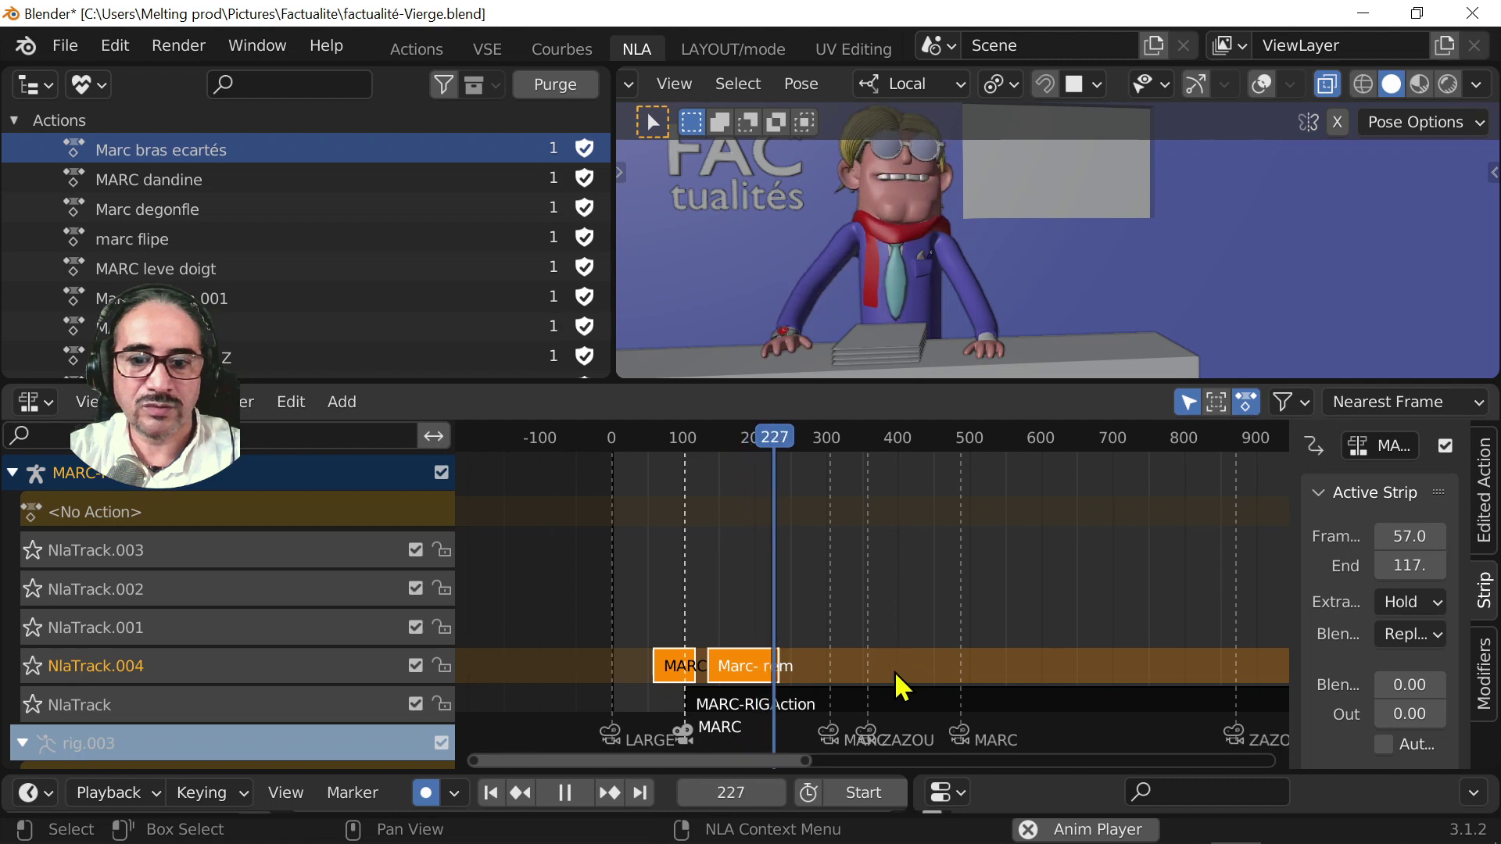
pyautogui.press('space')
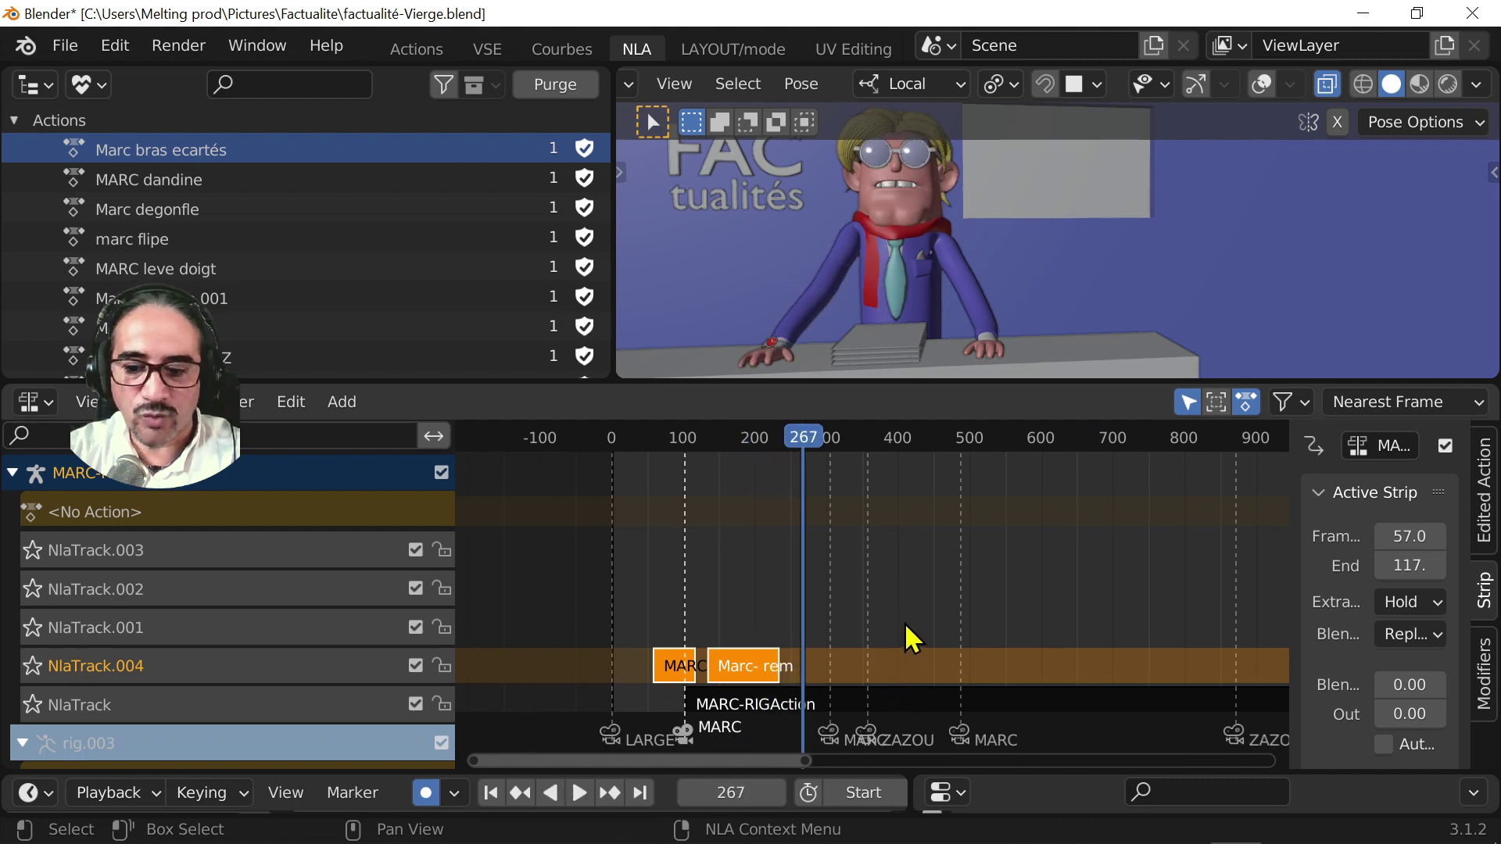
# - Add the MARC leve doigt action as a strip on NlaTrack.004 at frame 267, and play it to frame 328
pyautogui.hotkey('shift', 'a')
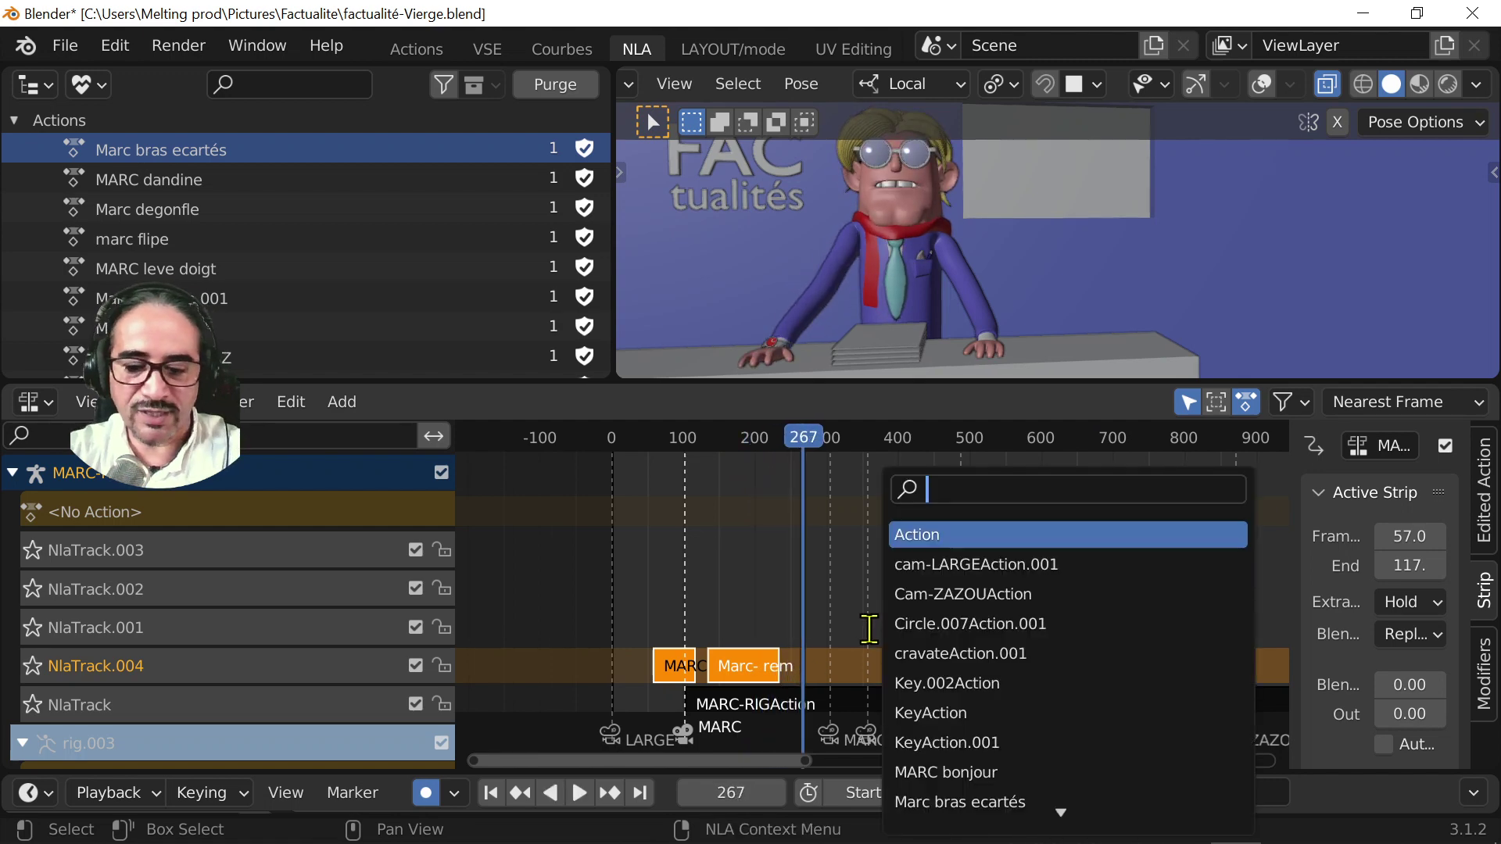
pyautogui.write('leve')
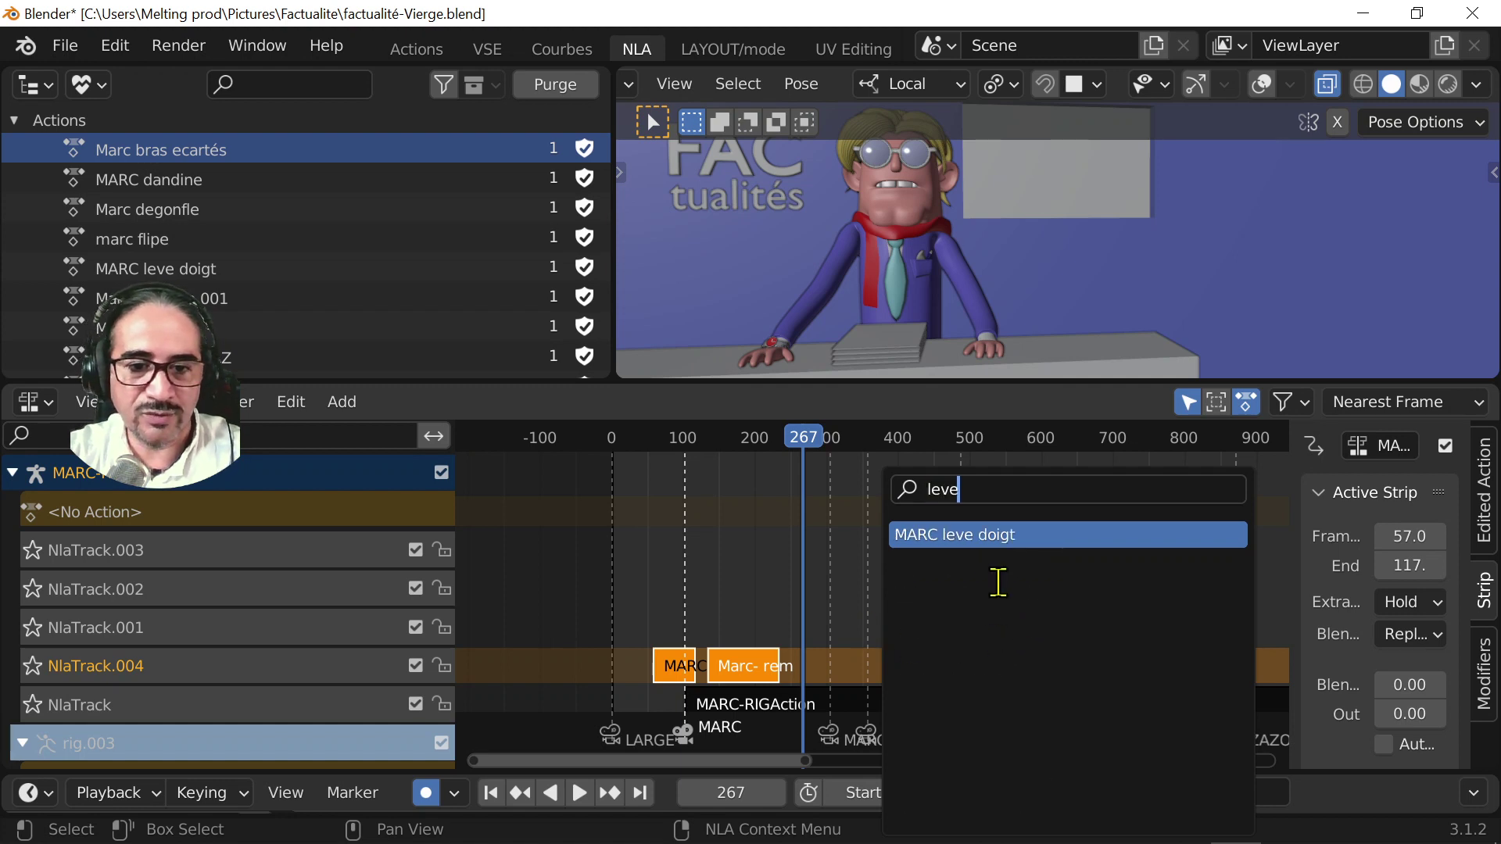
pyautogui.press('BackSpace')
pyautogui.press('BackSpace')
pyautogui.press('BackSpace')
pyautogui.press('BackSpace')
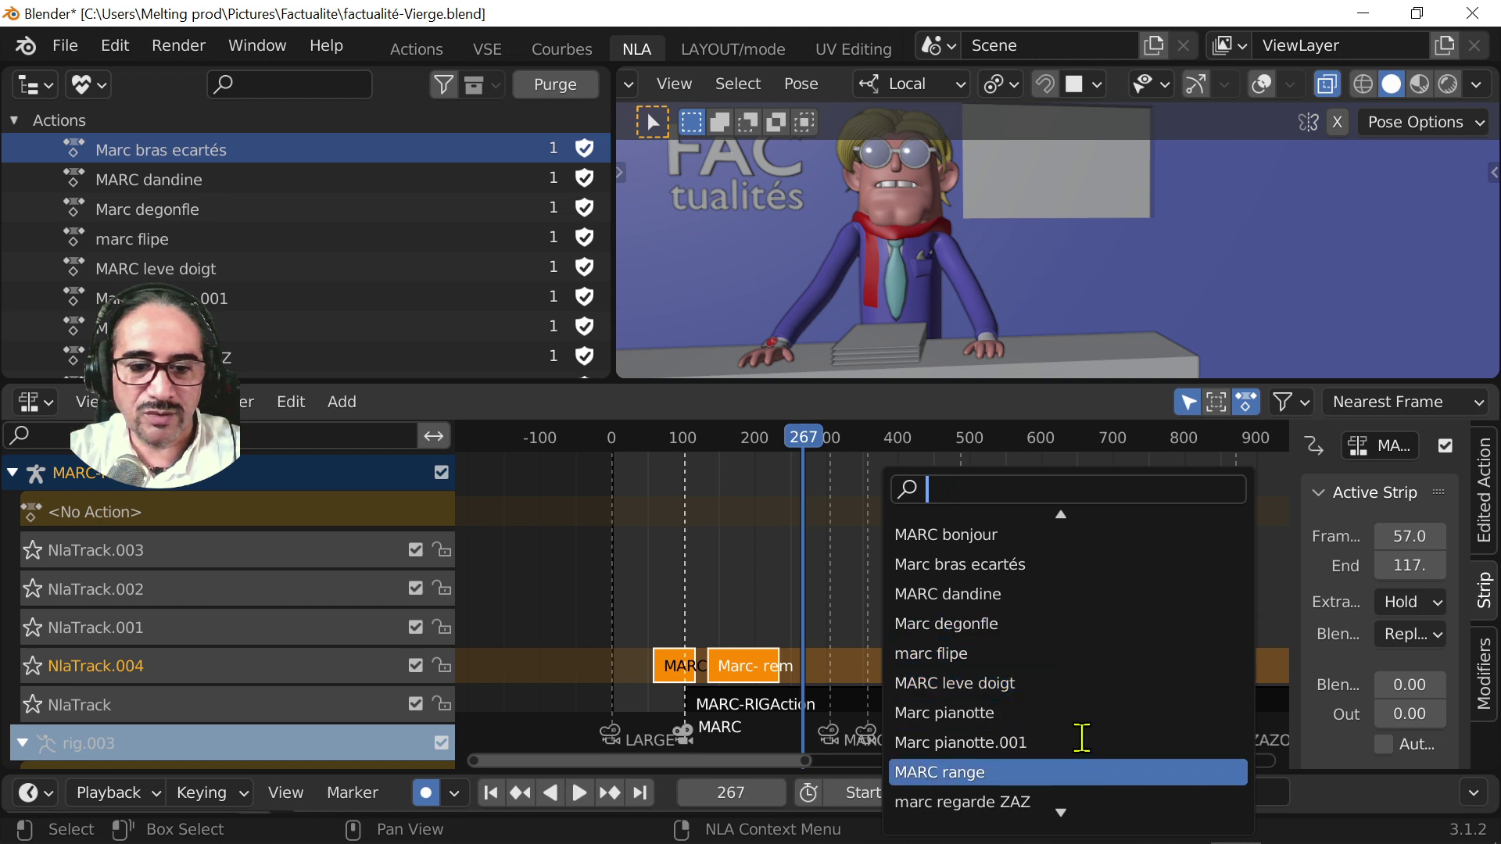
pyautogui.scroll(-3, 1070, 804)
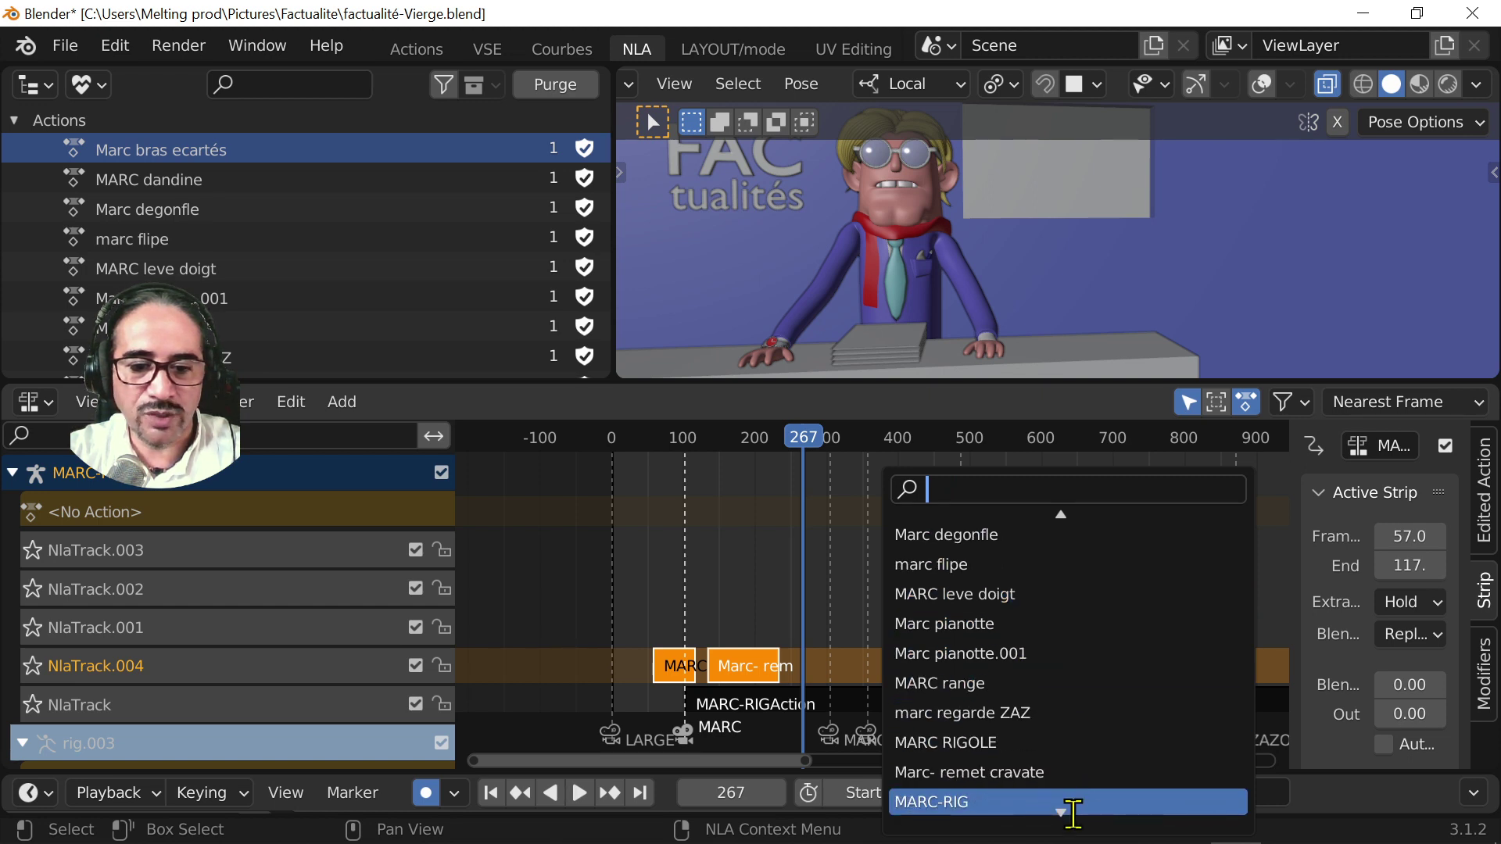
pyautogui.scroll(-12, 1073, 813)
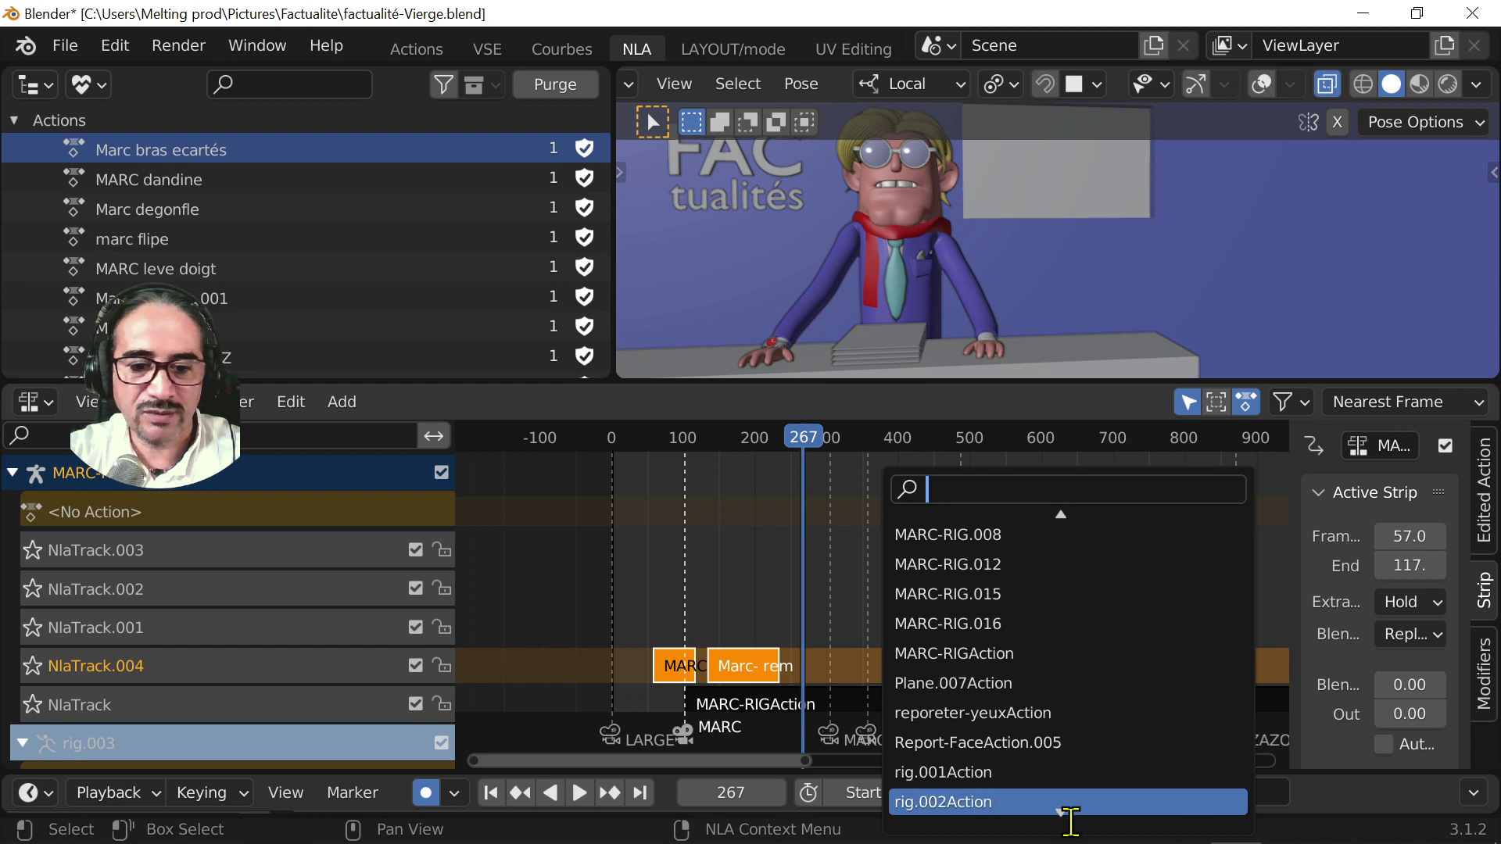
pyautogui.scroll(-3, 1069, 821)
pyautogui.scroll(20, 1049, 516)
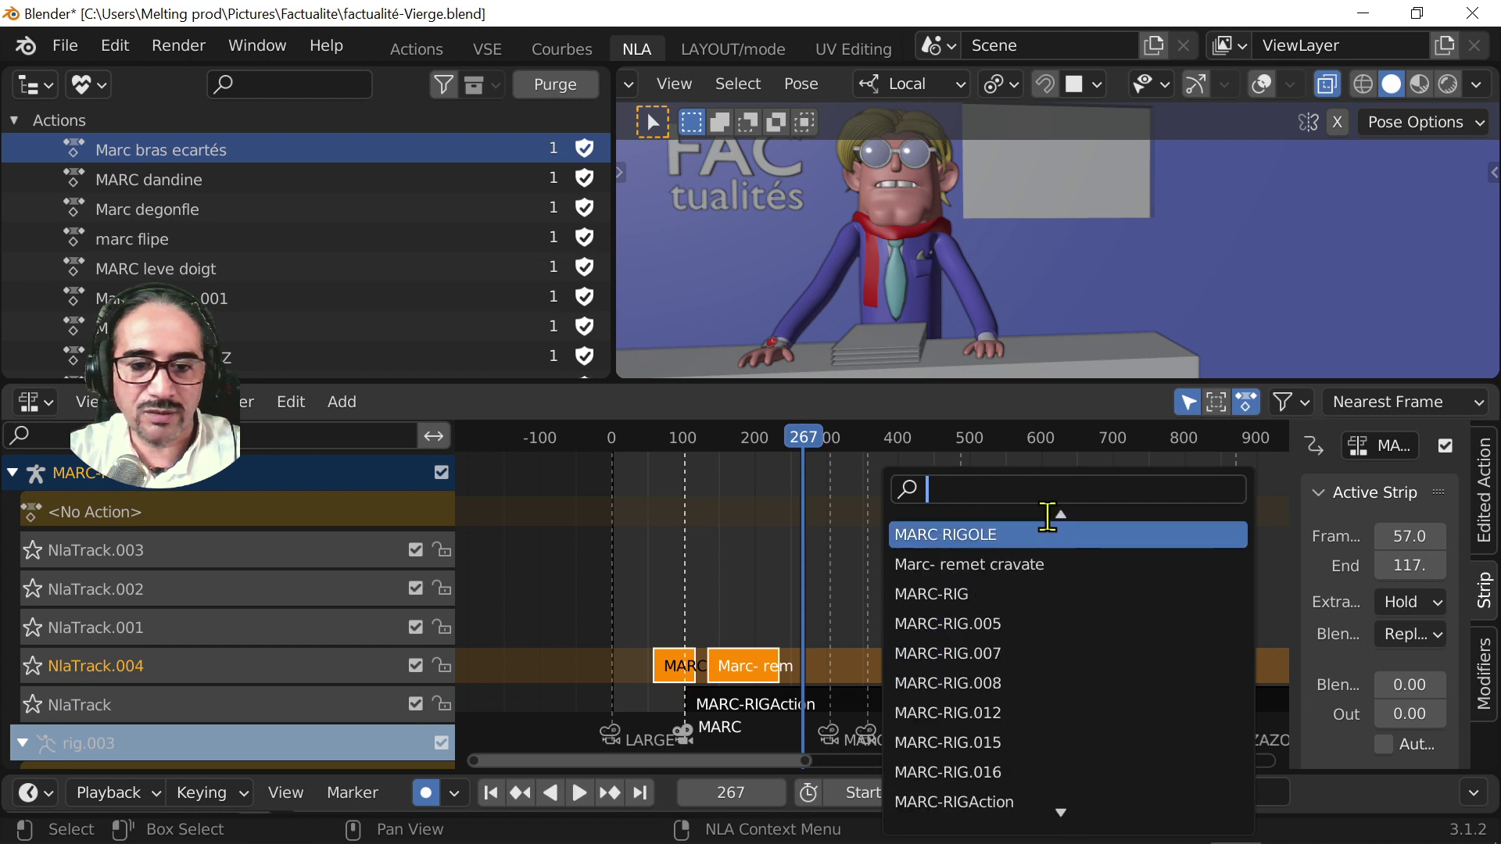
pyautogui.scroll(4, 1051, 613)
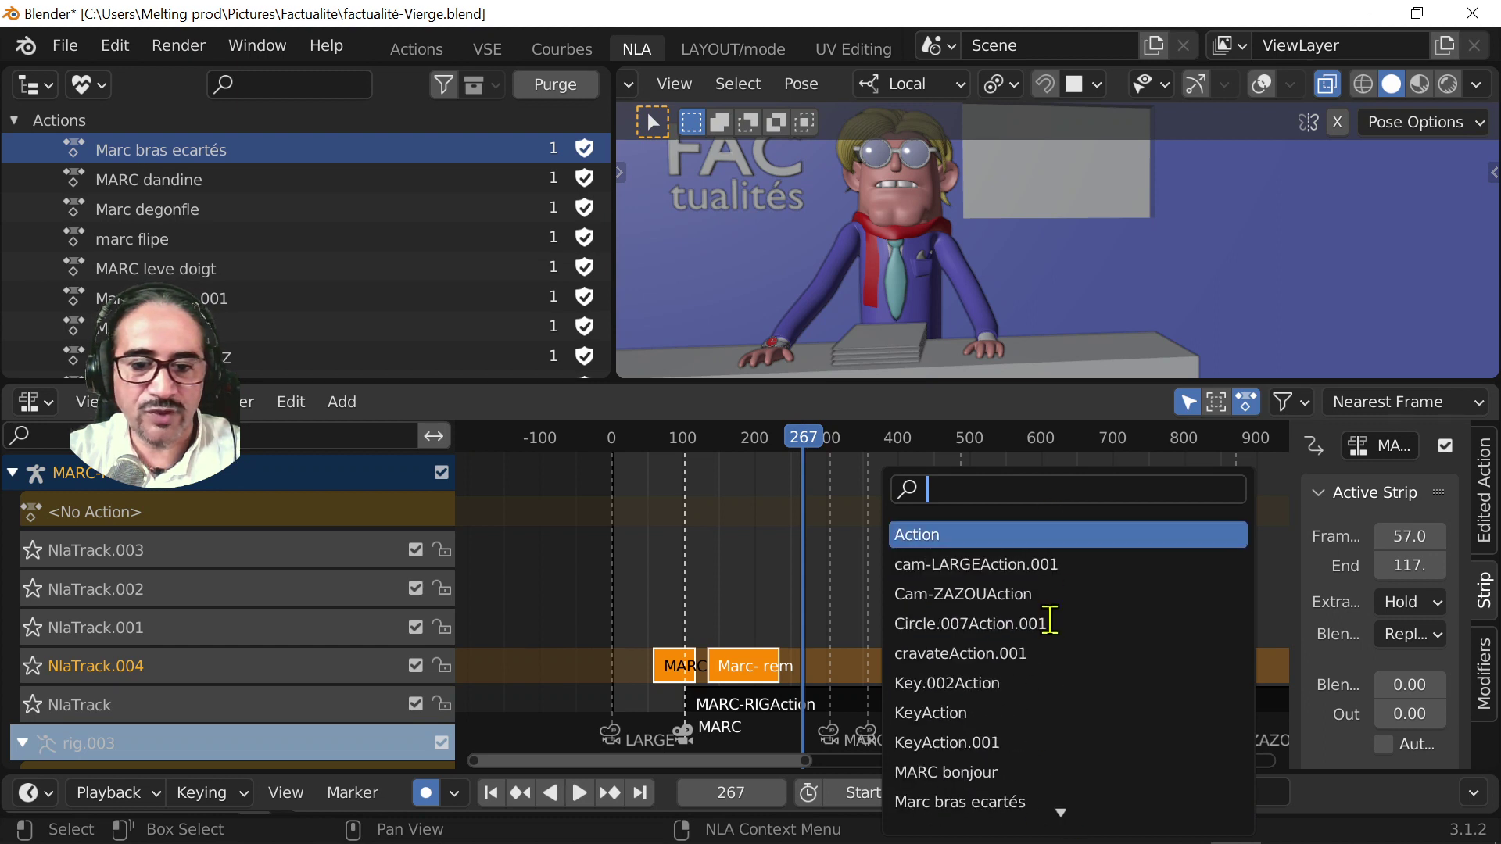
pyautogui.scroll(-10, 1048, 777)
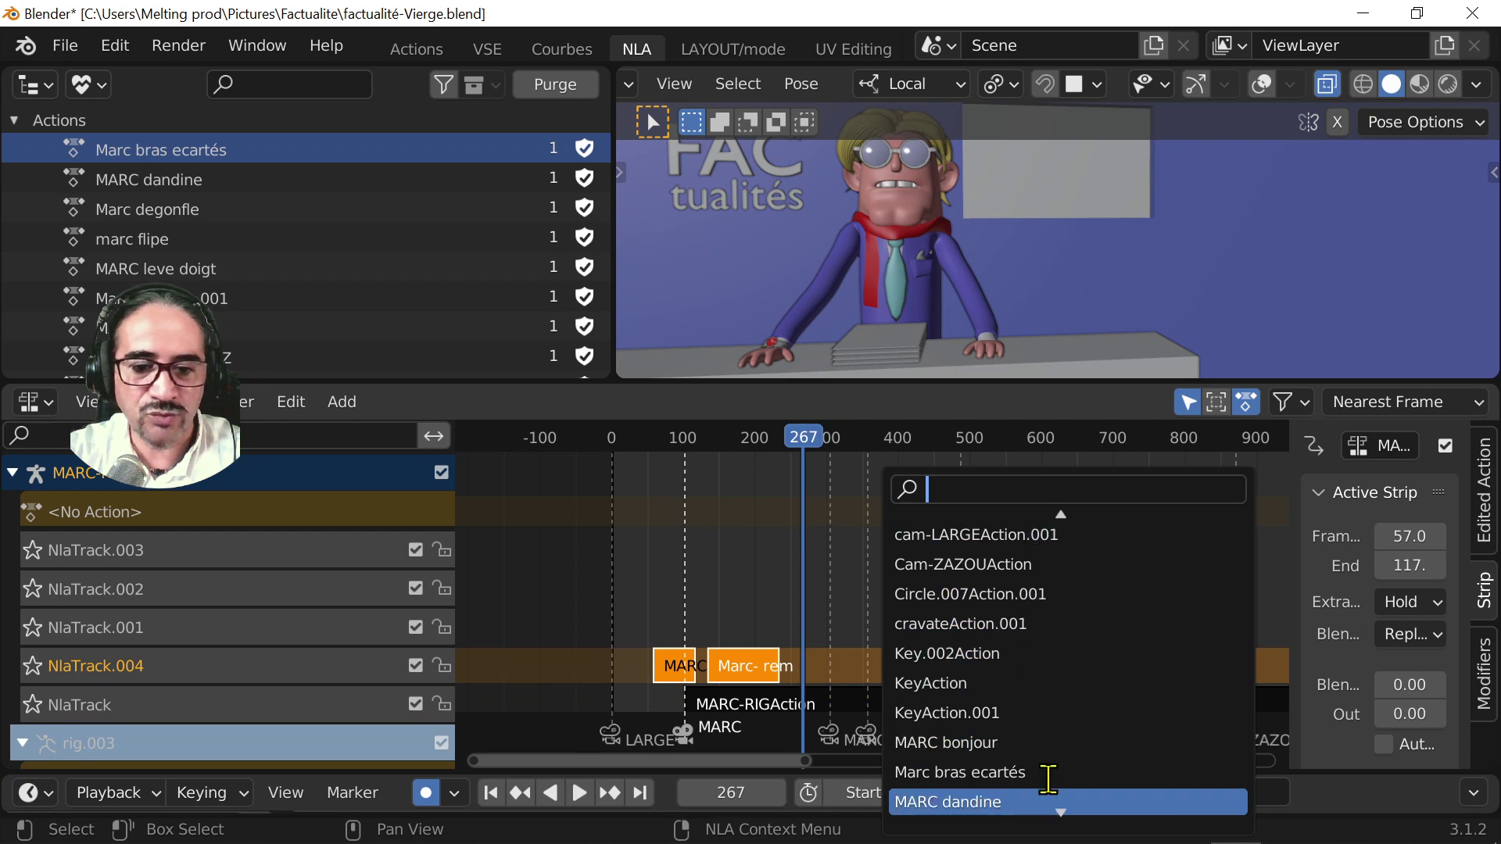
pyautogui.scroll(-3, 1083, 701)
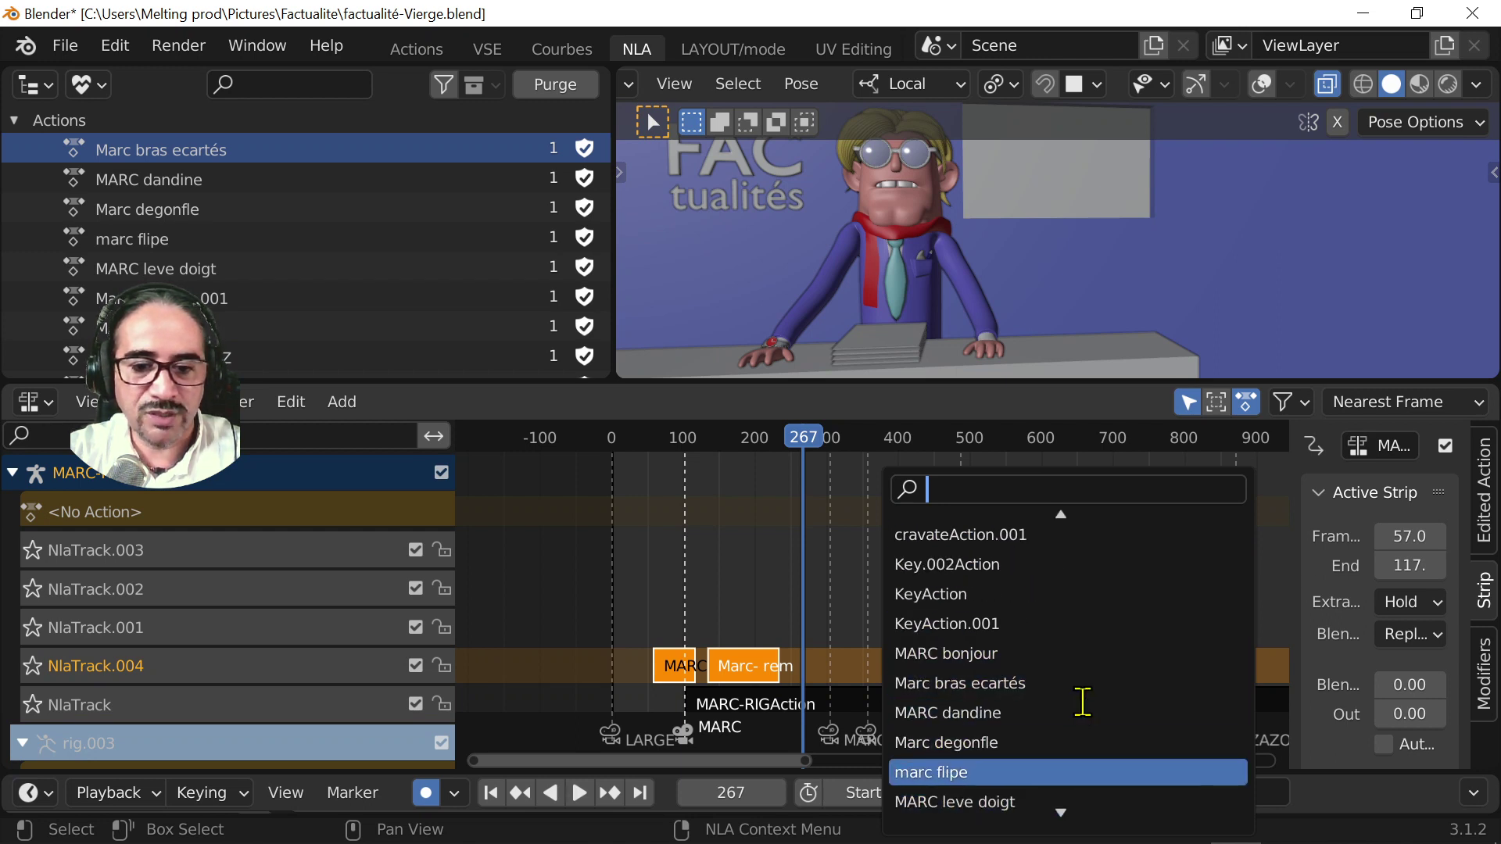
pyautogui.scroll(-4, 1071, 804)
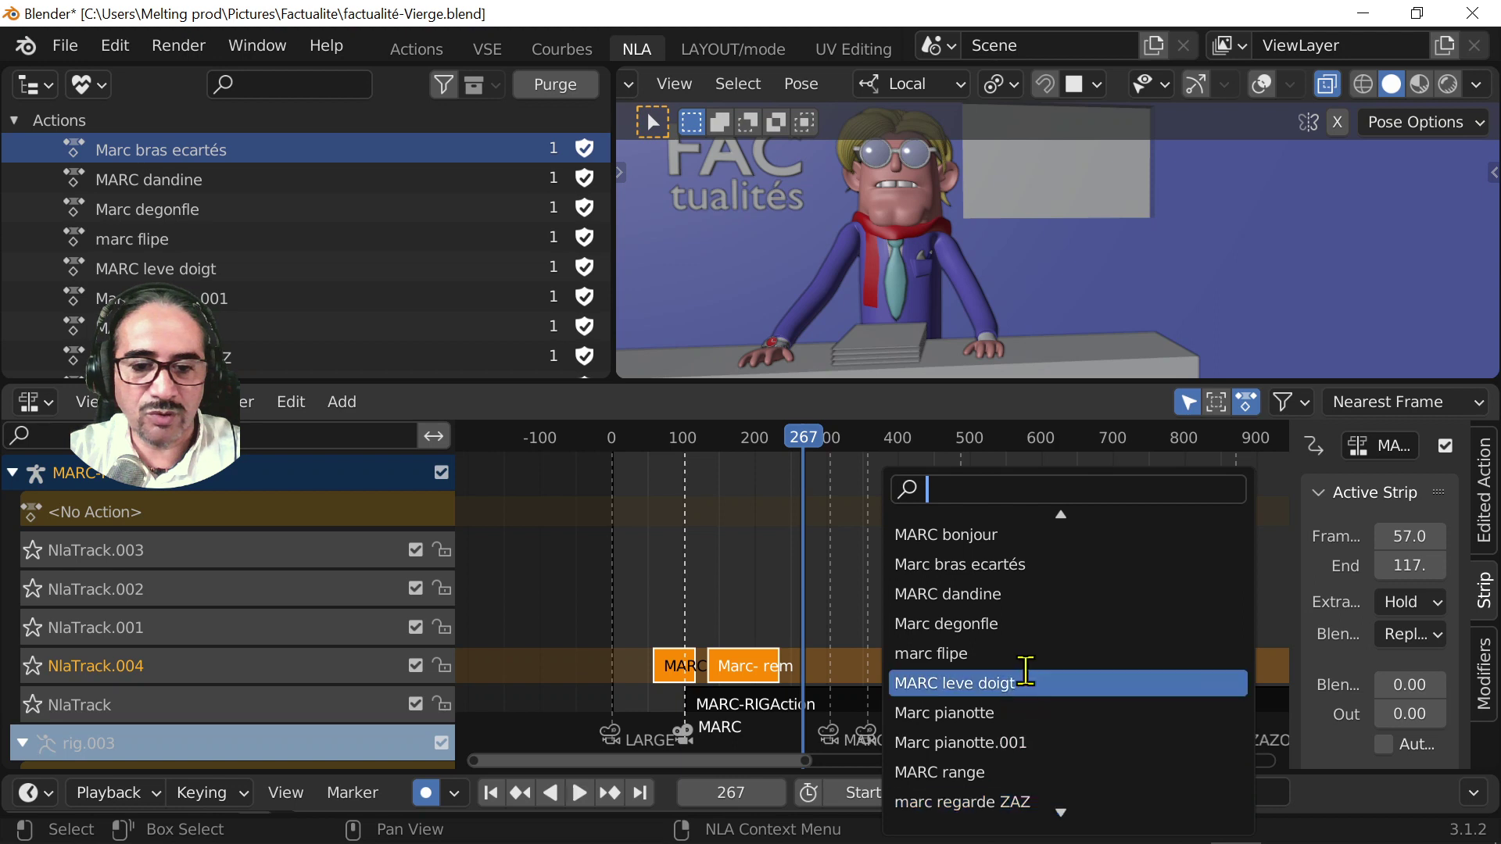
pyautogui.click(1030, 684)
pyautogui.click(788, 438)
pyautogui.press('space')
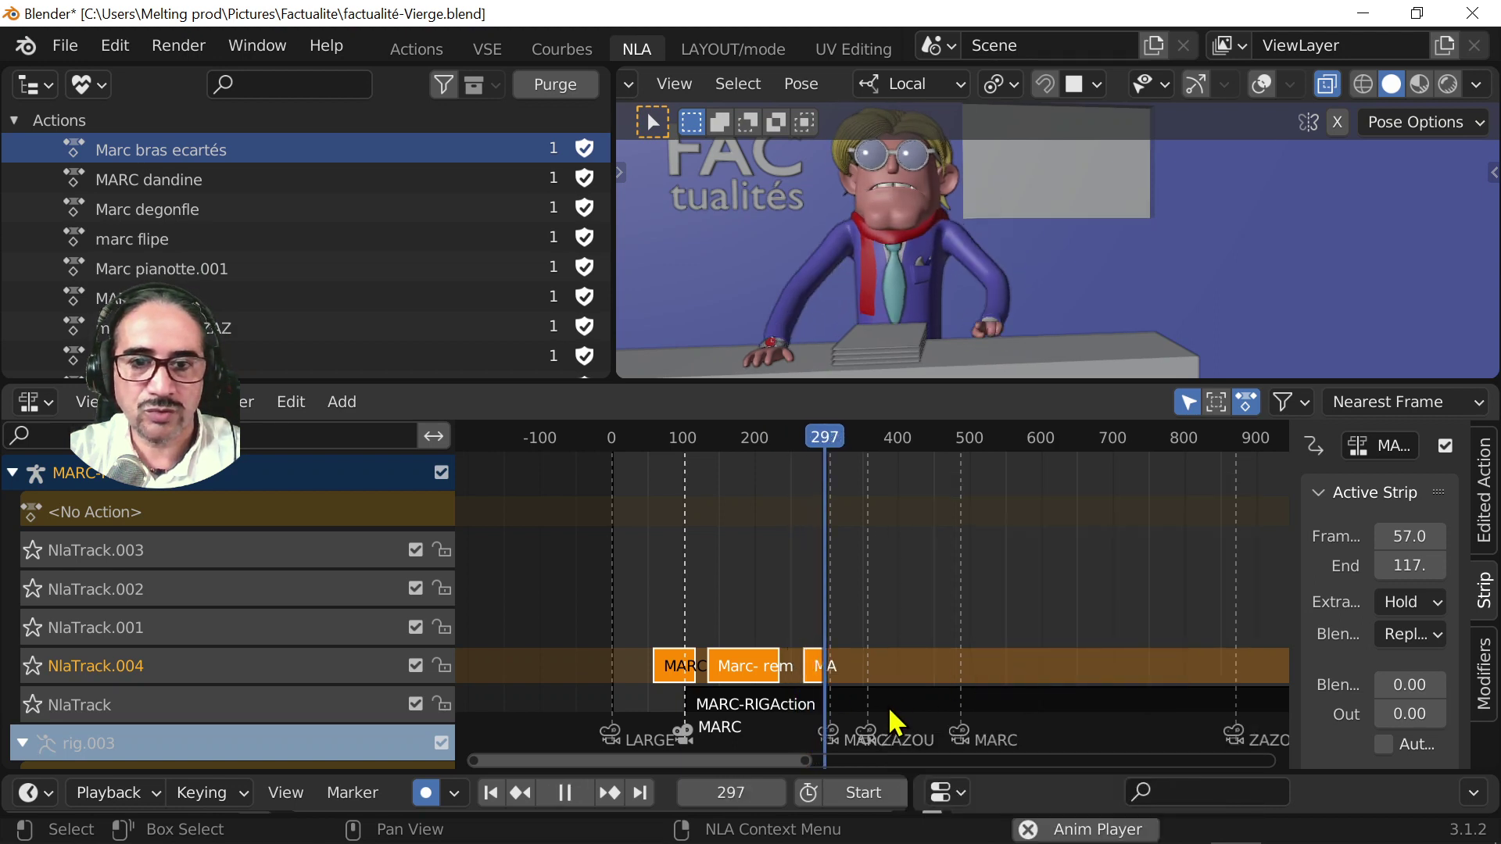
pyautogui.press('space')
# - Move only the MARC leve doigt strip to span frames 270 to 302, and play it to frame 358
pyautogui.press('g')
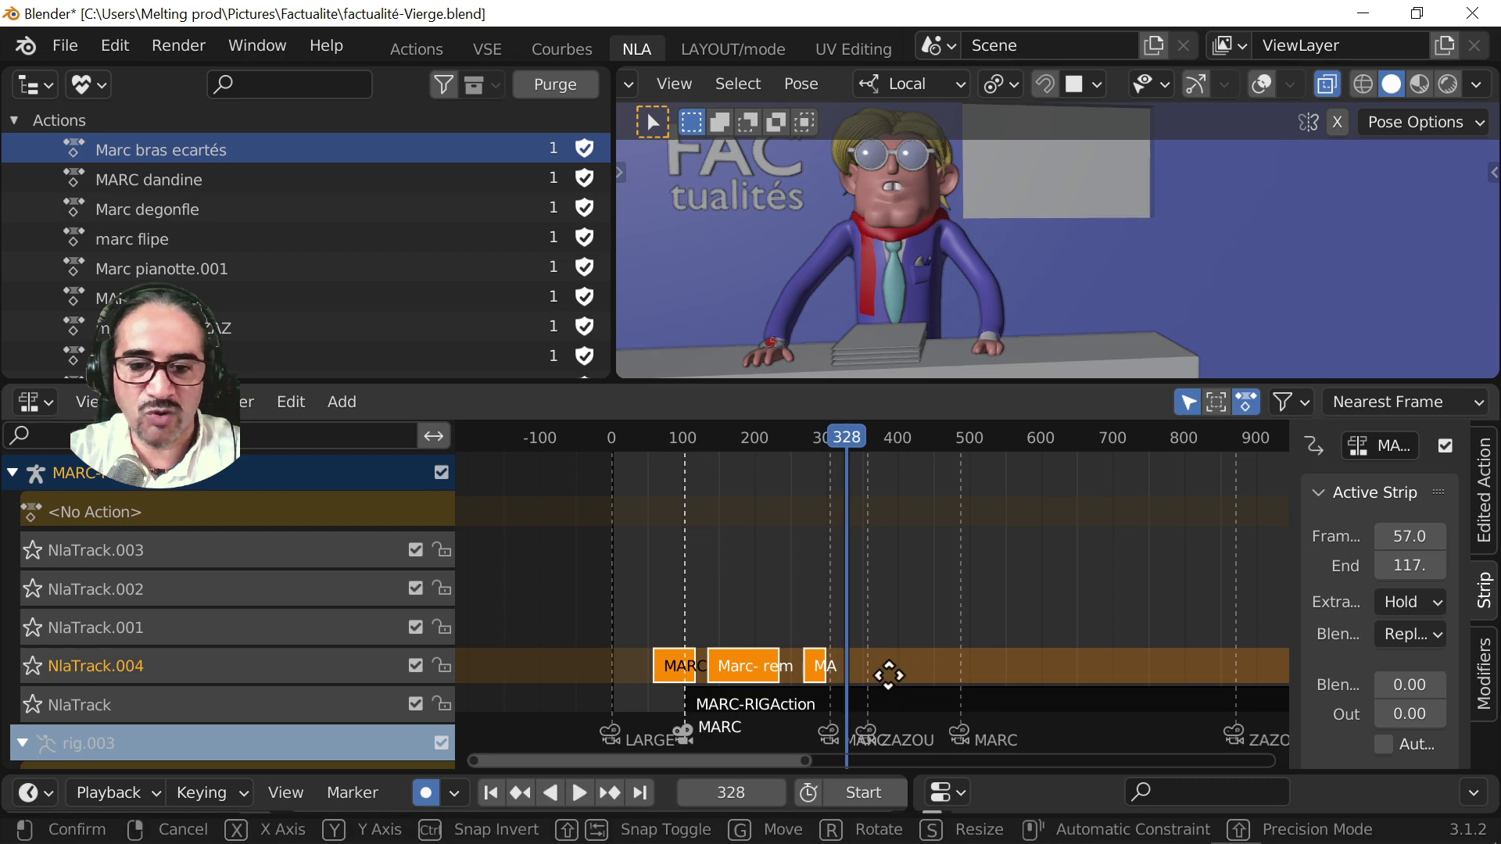
pyautogui.click(883, 701)
pyautogui.click(815, 668)
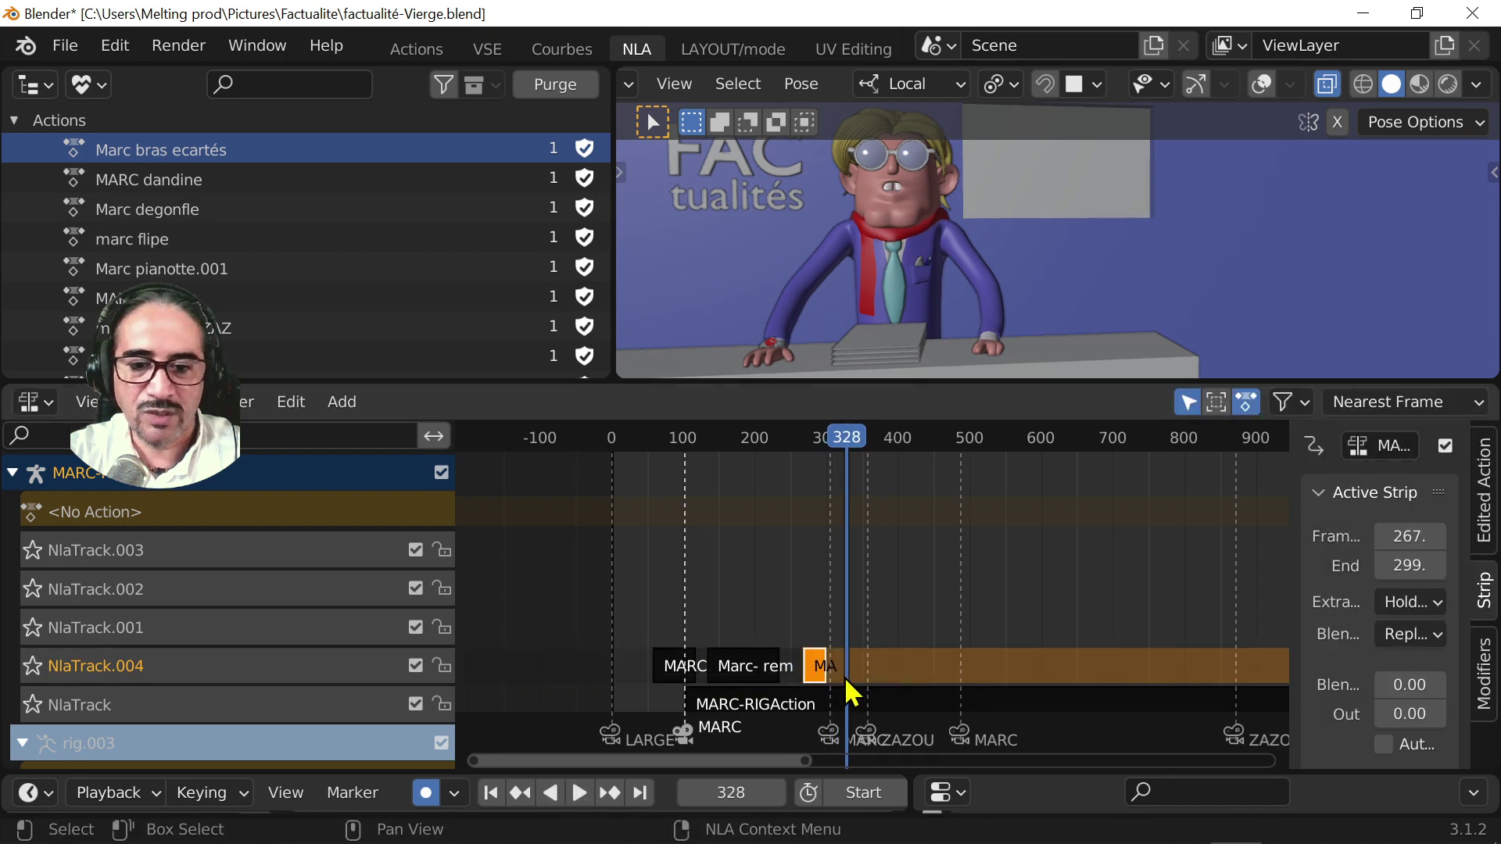
pyautogui.press('g')
pyautogui.click(848, 671)
pyautogui.click(813, 435)
pyautogui.press('space')
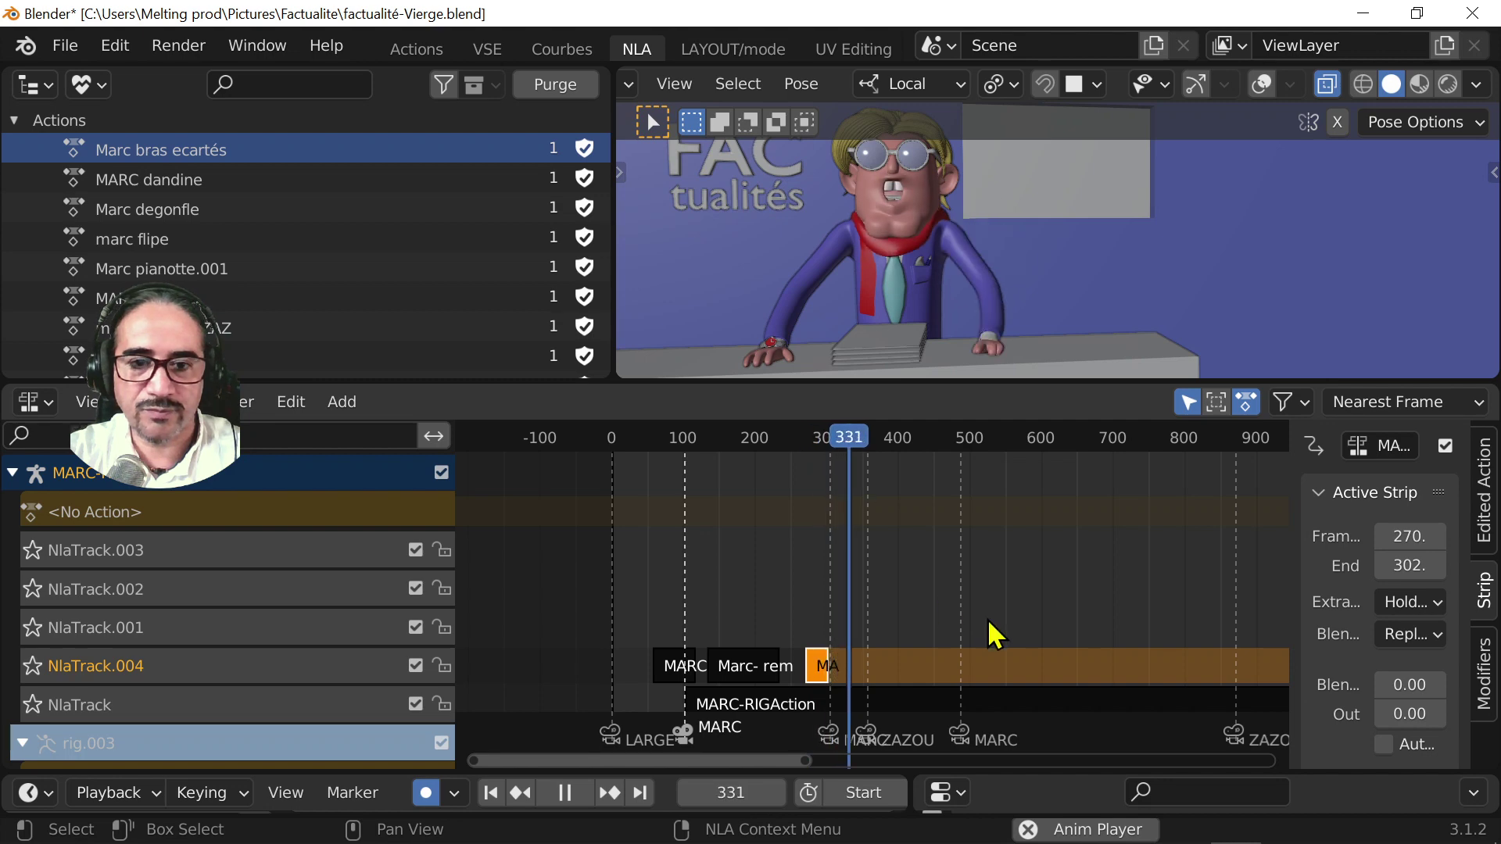
pyautogui.press('space')
# - Add the Marc bras ecartés action as a strip on NlaTrack.004 at frame 358, and move it to start at frame 330
pyautogui.hotkey('shift', 'a')
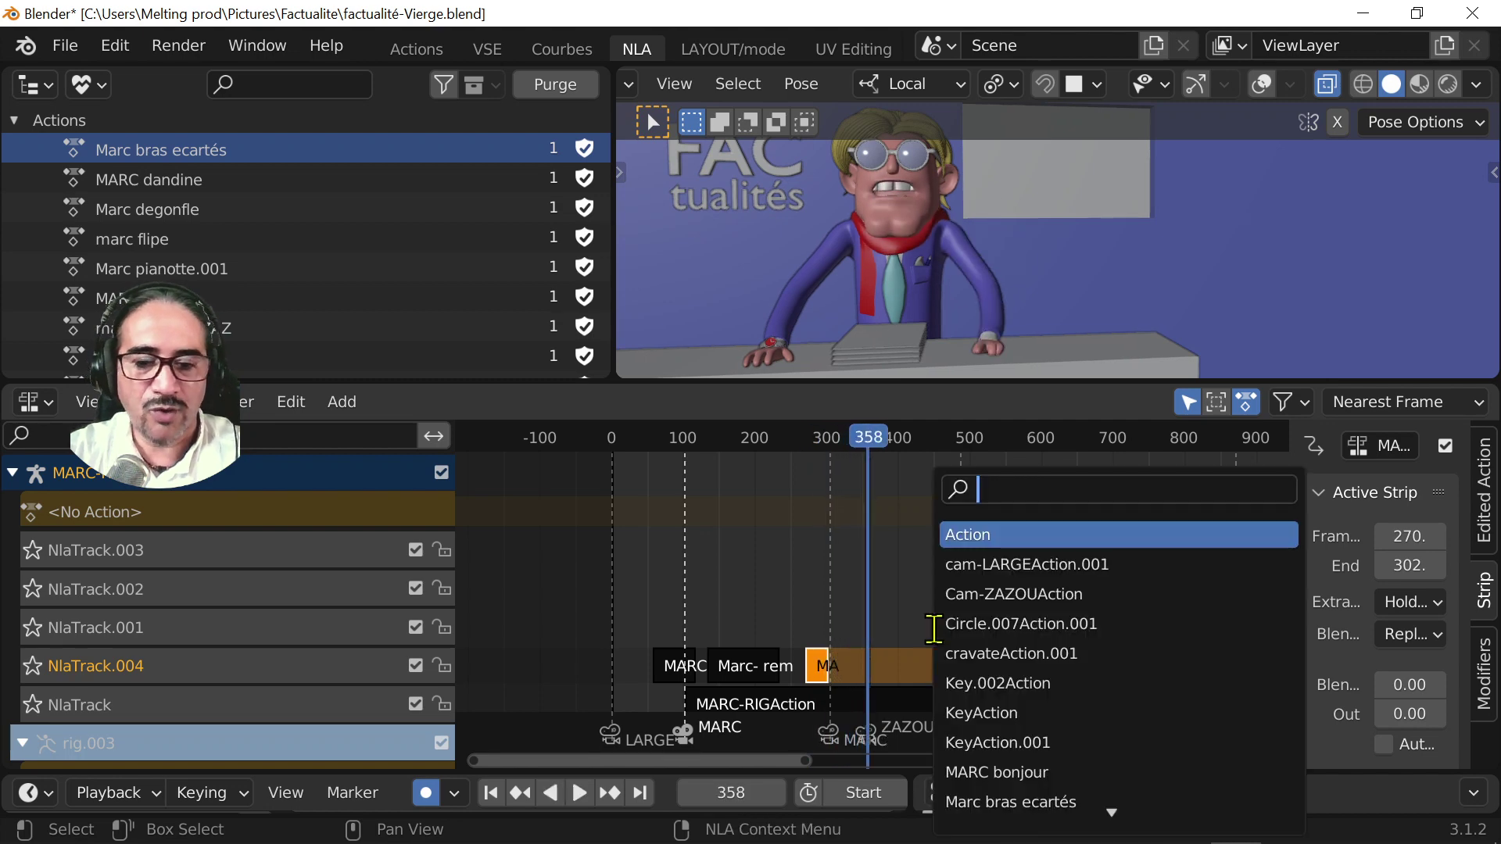
pyautogui.write('bra')
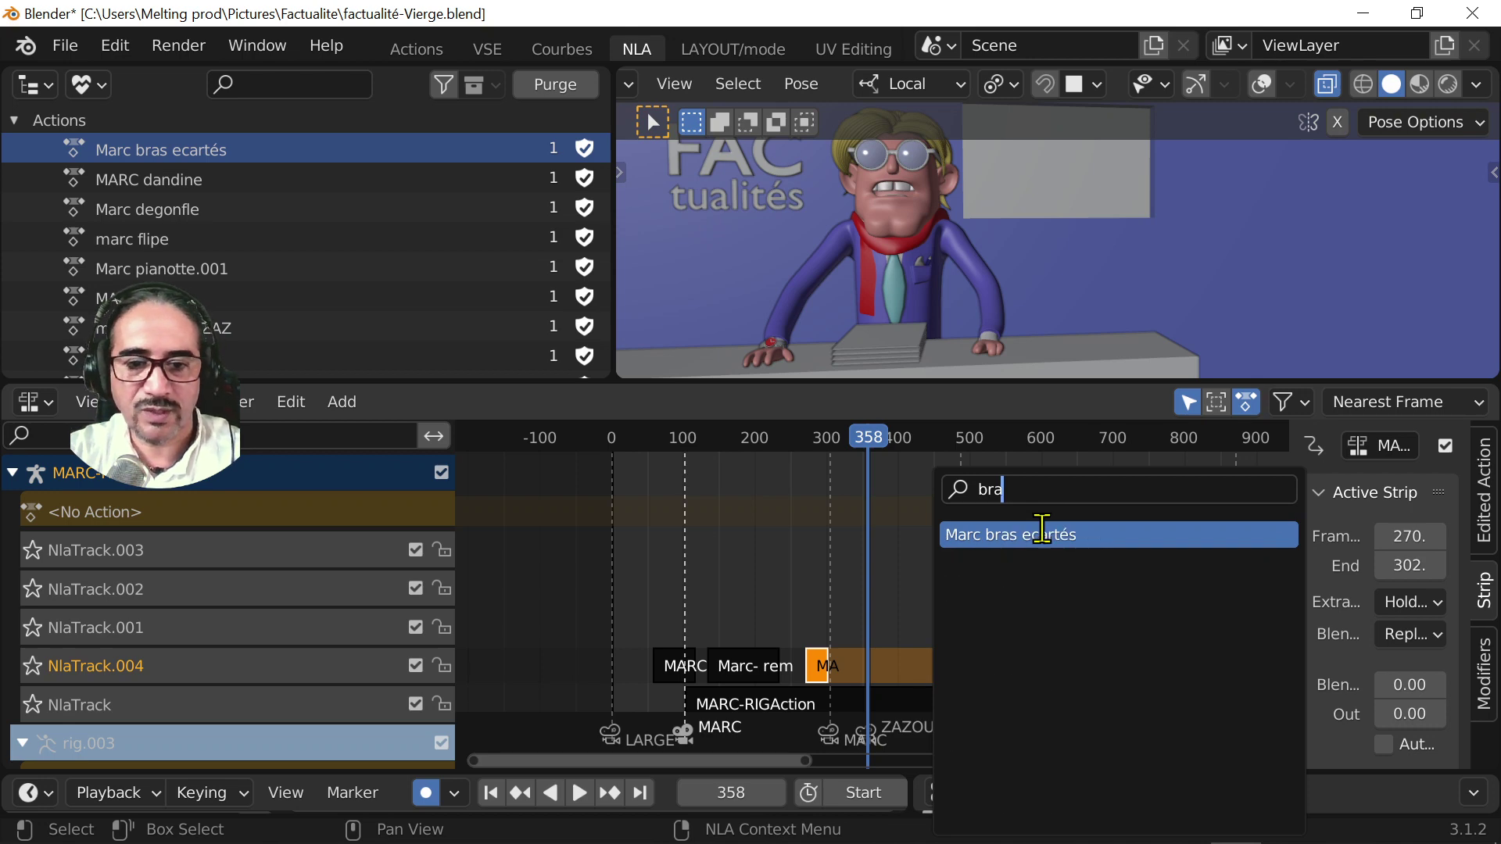
pyautogui.click(1042, 535)
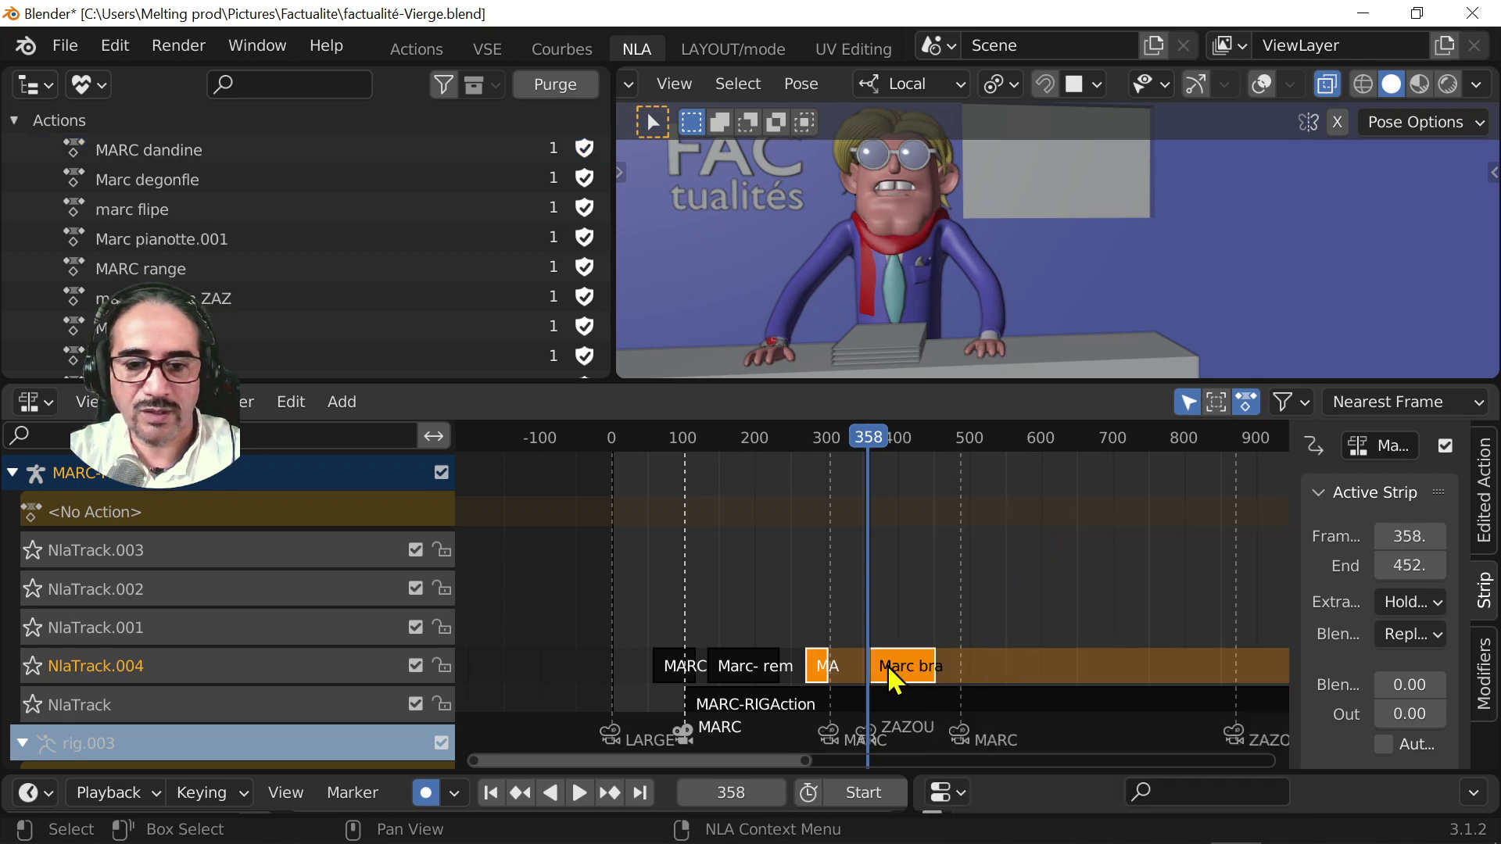
pyautogui.press('g')
pyautogui.click(861, 666)
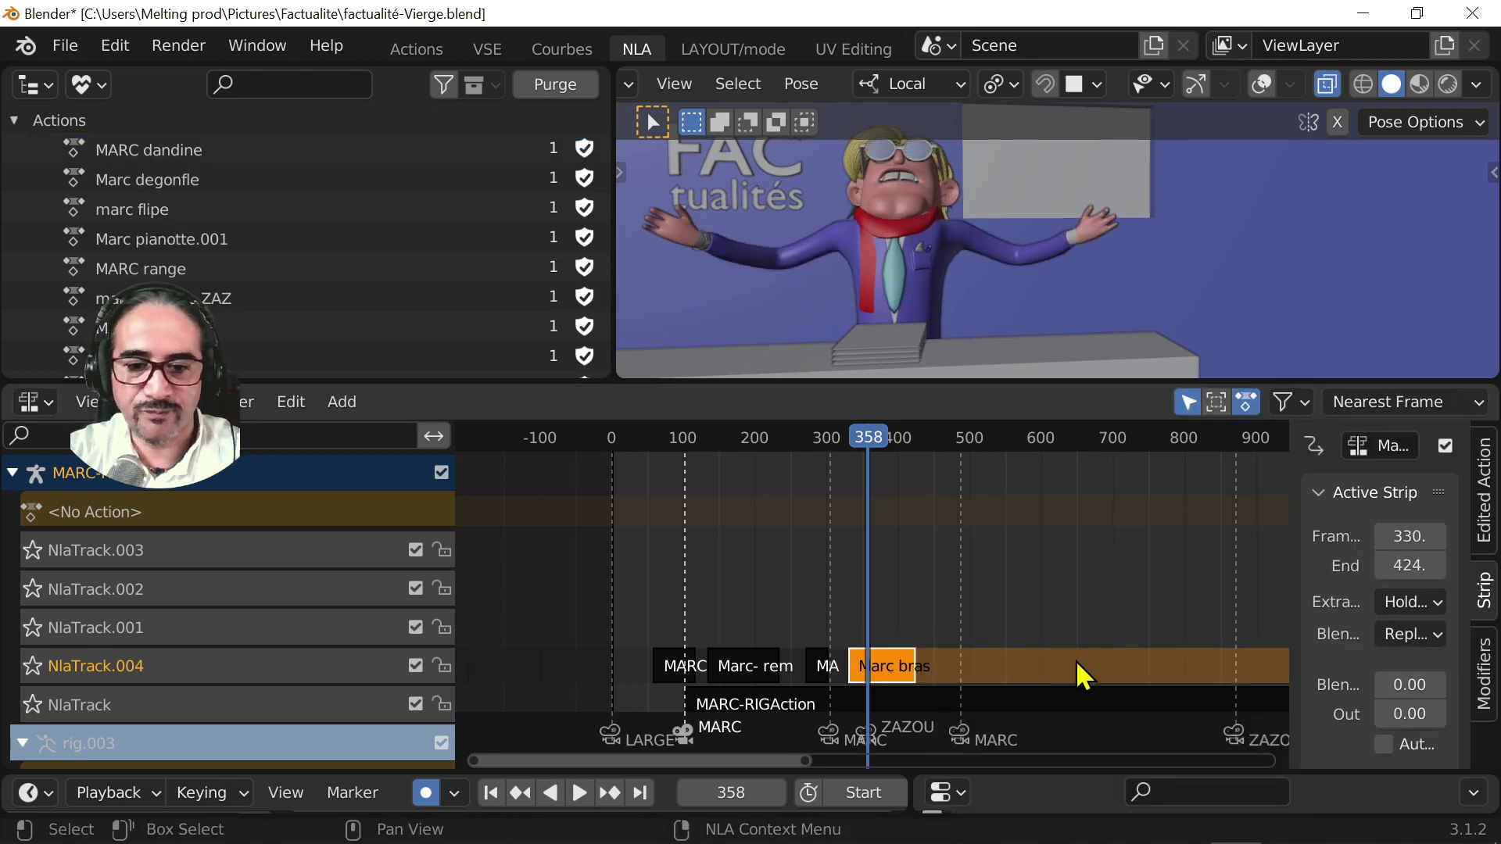
# - Scale the Marc bras ecartés strip down to span frames 342 to 396, and play it to frame 372
pyautogui.press('s')
pyautogui.click(883, 458)
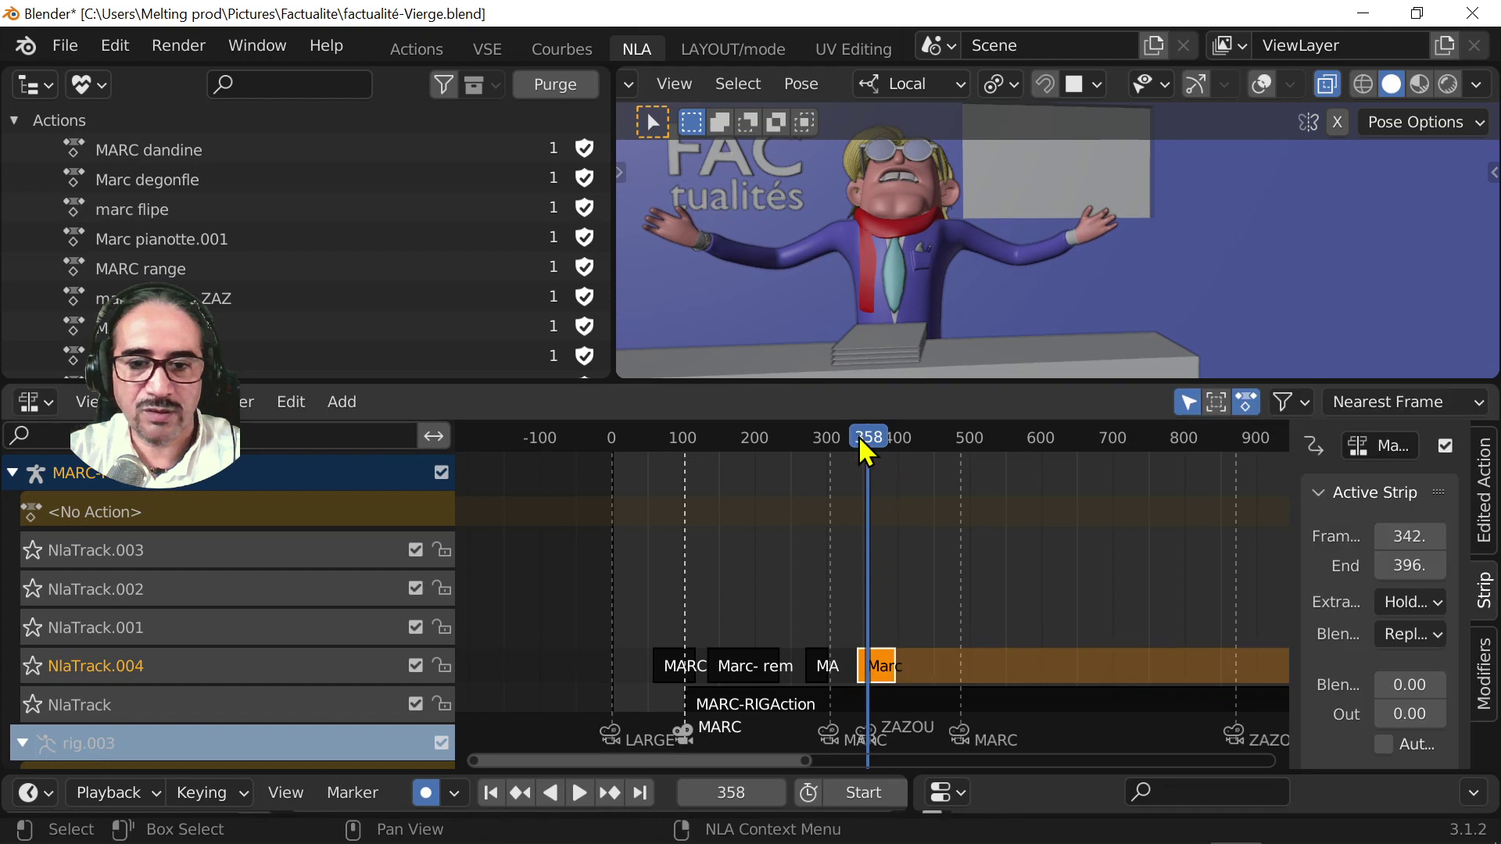
pyautogui.press('space')
pyautogui.press('space')
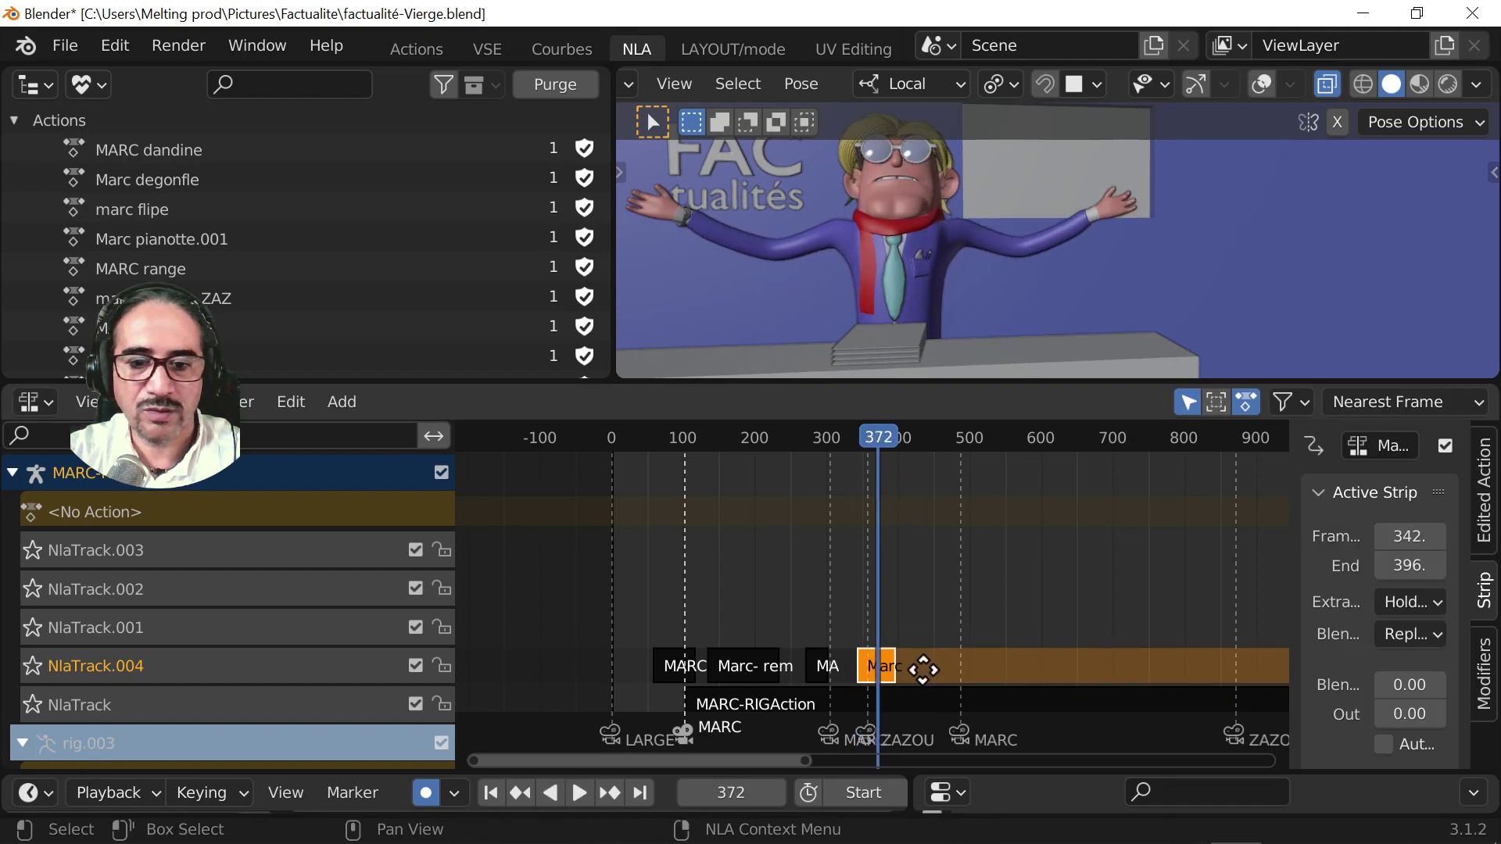
# - Move the Marc bras ecartés strip earlier to span frames 322 to 376, and play the animation to frame 426
pyautogui.press('g')
pyautogui.click(907, 669)
pyautogui.click(843, 441)
pyautogui.press('space')
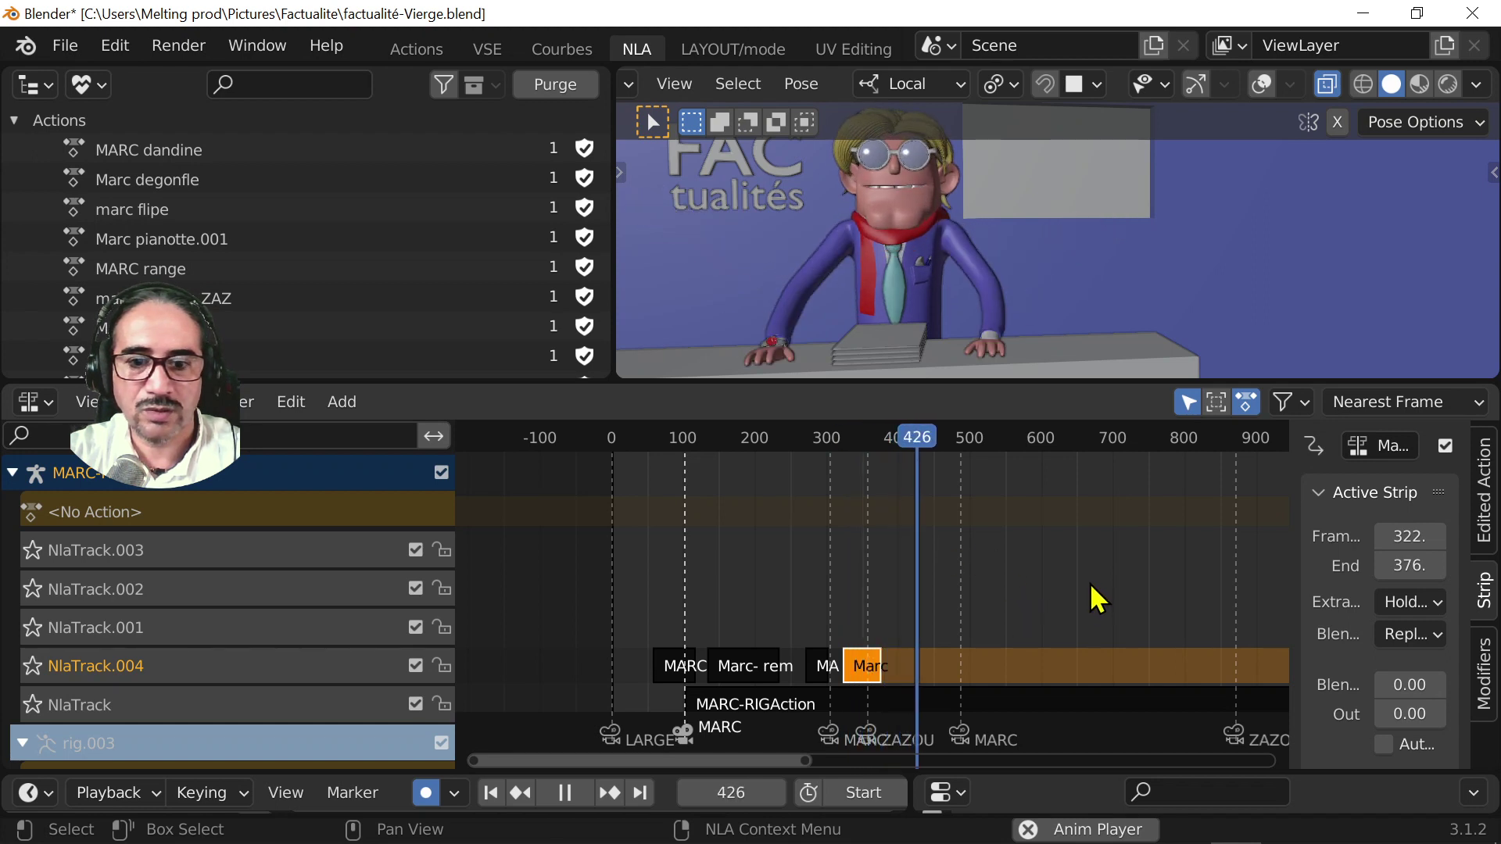
pyautogui.press('space')
# - Add the marc regarde ZAZ action as a strip at frame 424, and move it to span frames 398 to 432
pyautogui.click(917, 440)
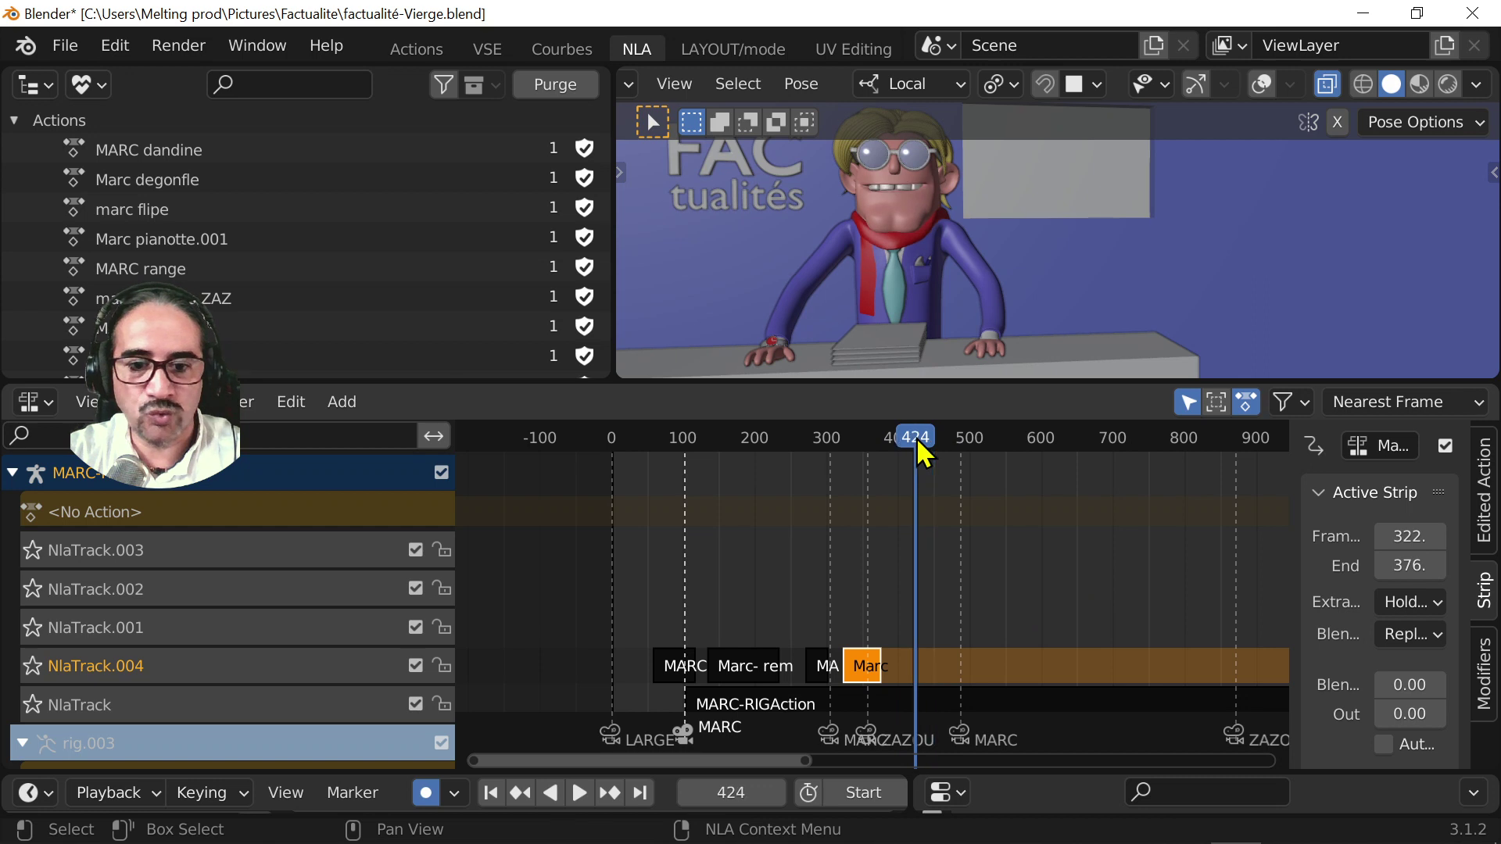
pyautogui.hotkey('shift', 'a')
pyautogui.write('re')
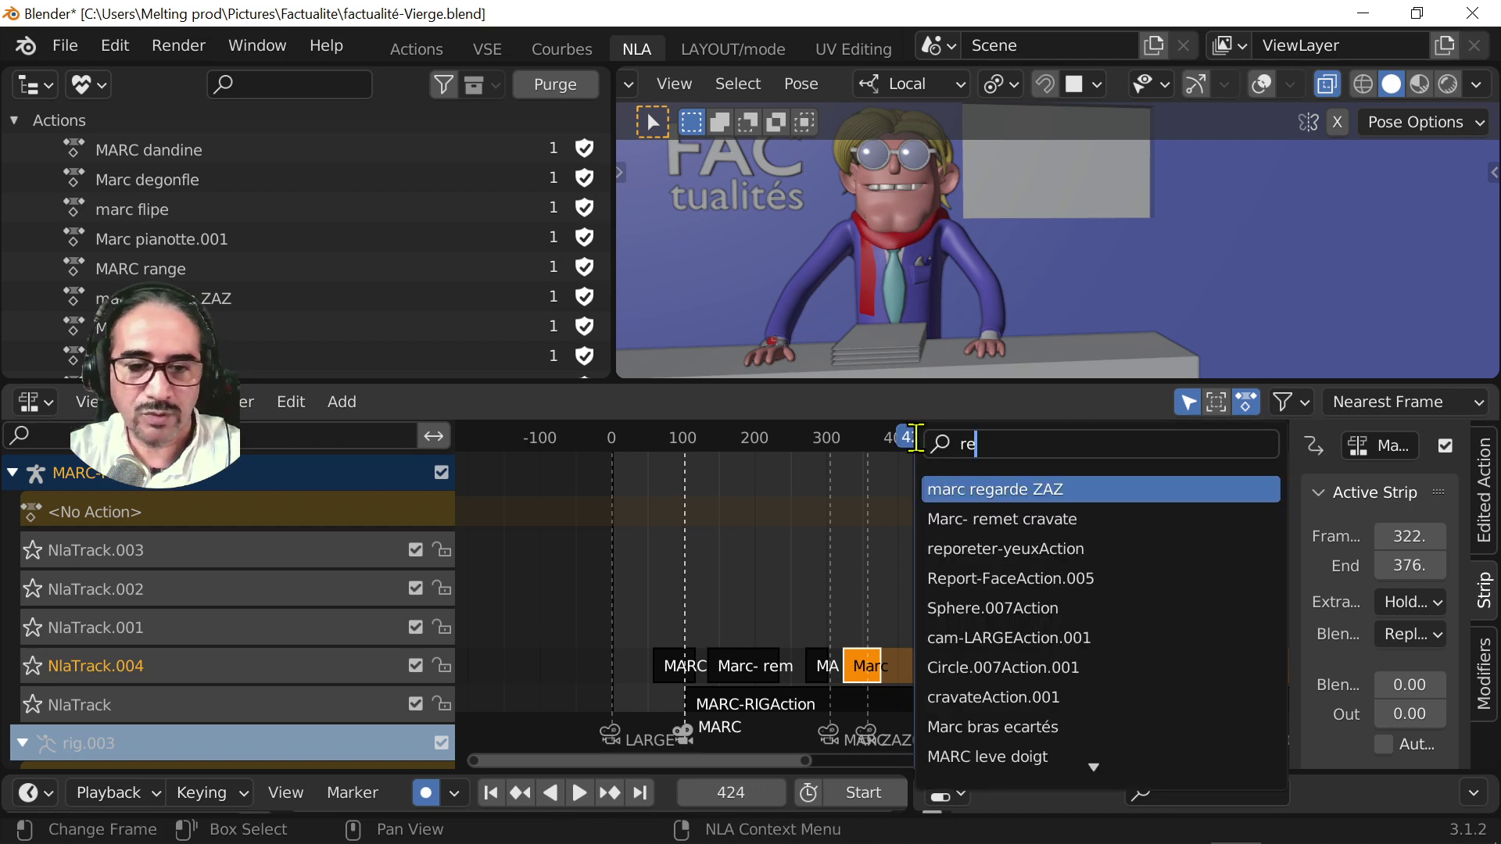
pyautogui.click(995, 490)
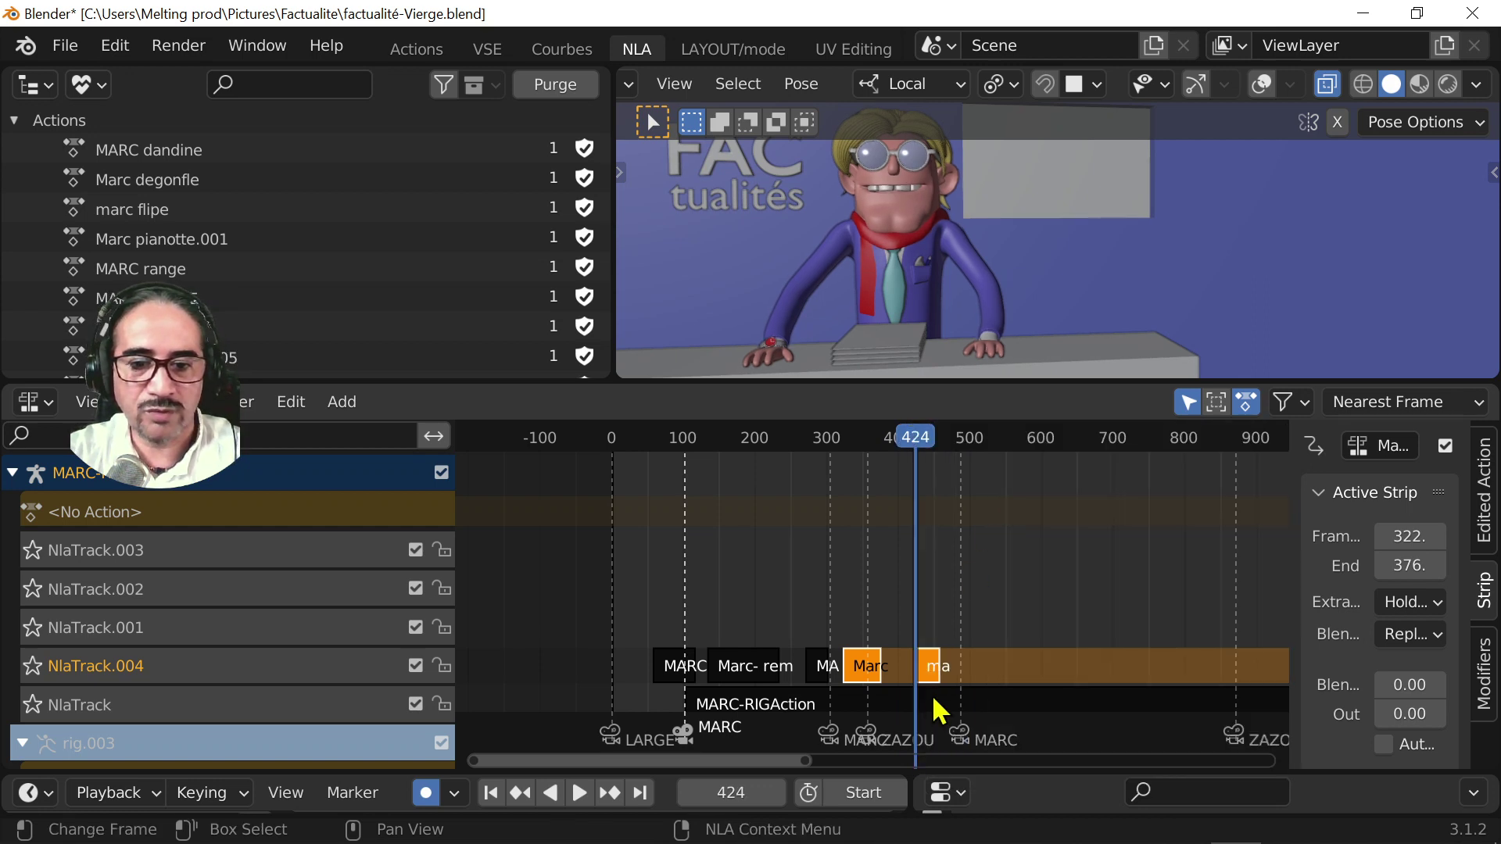
pyautogui.moveTo(926, 673); pyautogui.dragTo(906, 670)
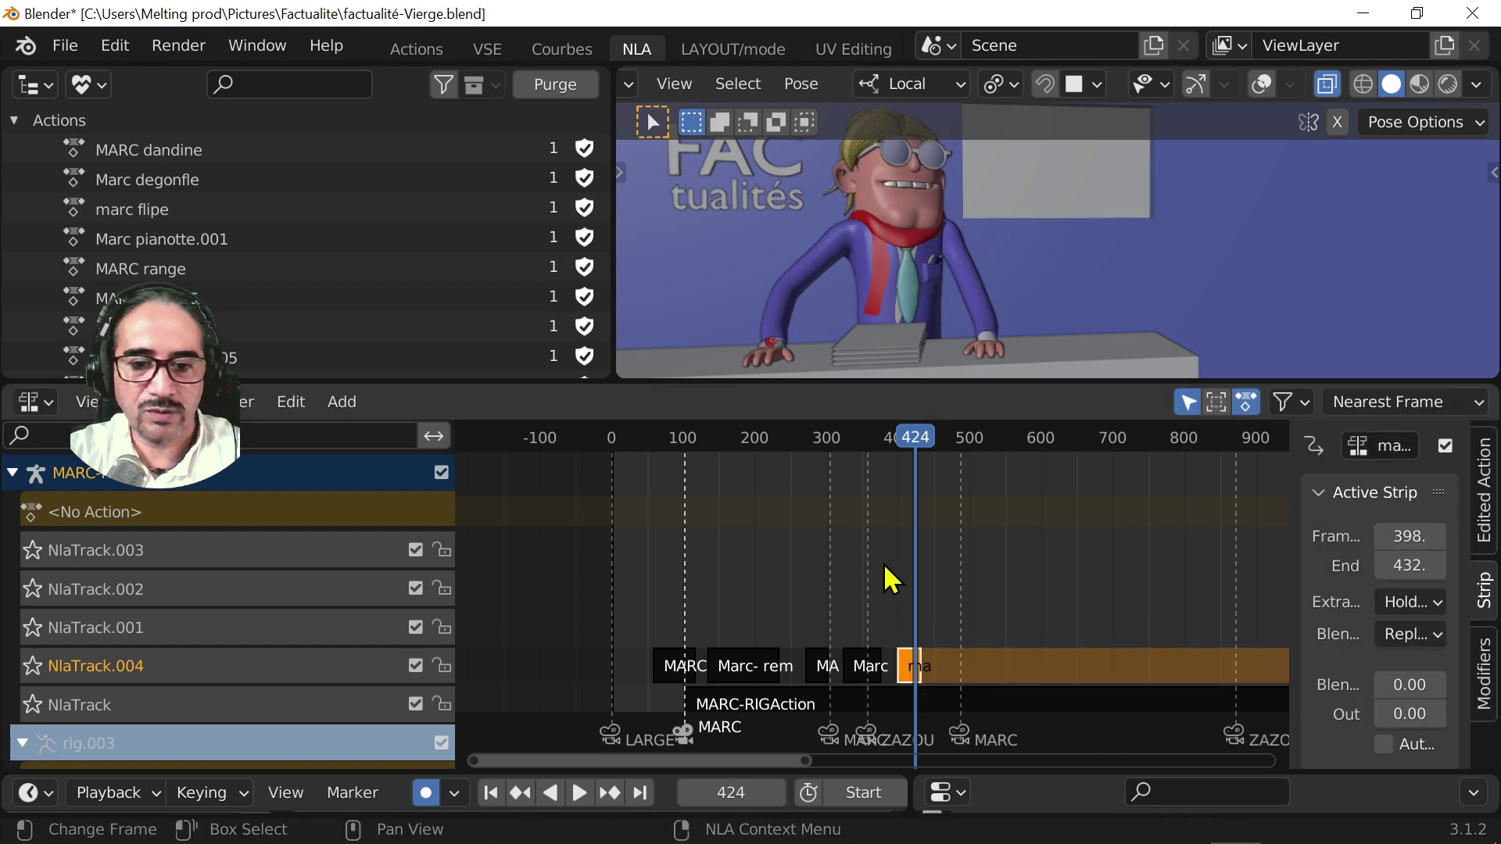
# - Play the marc regarde ZAZ strip to frame 439, and move it to span frames 412 to 446
pyautogui.click(896, 447)
pyautogui.press('space')
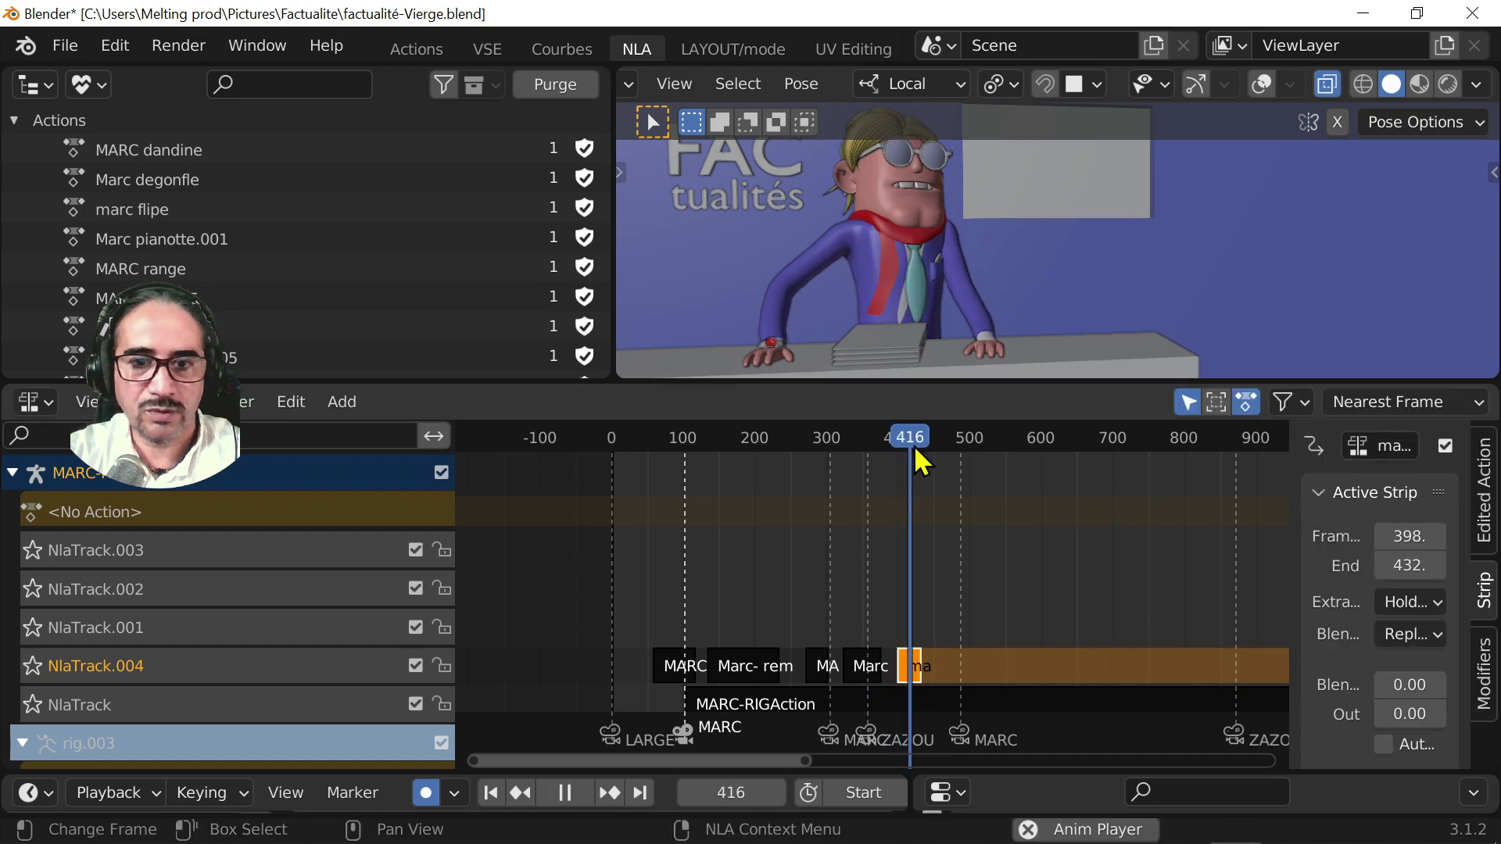
pyautogui.press('space')
pyautogui.press('g')
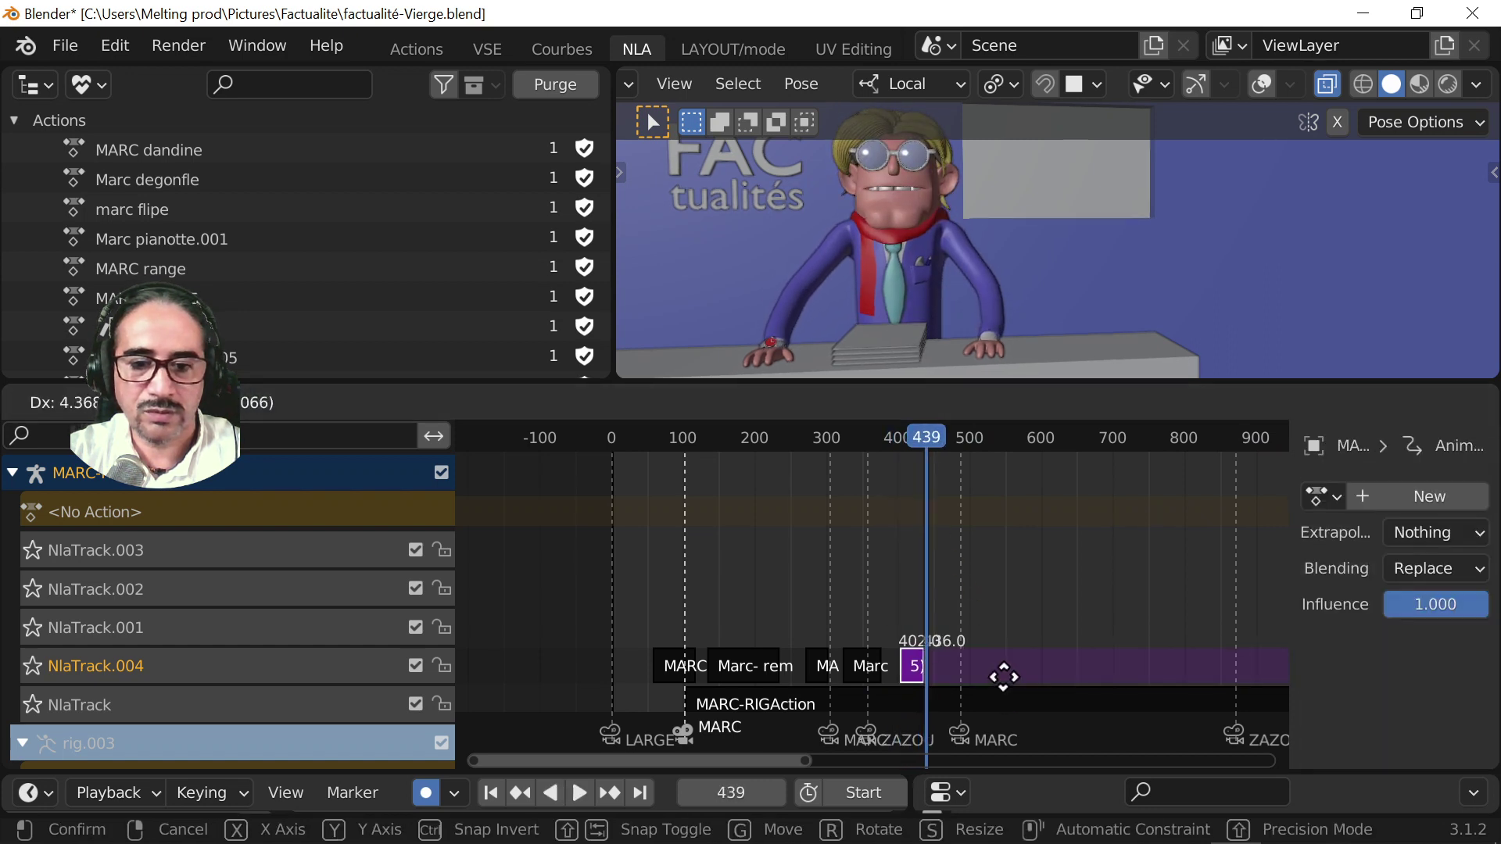
pyautogui.click(1009, 673)
# - Move the marc regarde ZAZ strip to span frames 431 to 465, and play the animation to frame 493
pyautogui.click(899, 448)
pyautogui.press('space')
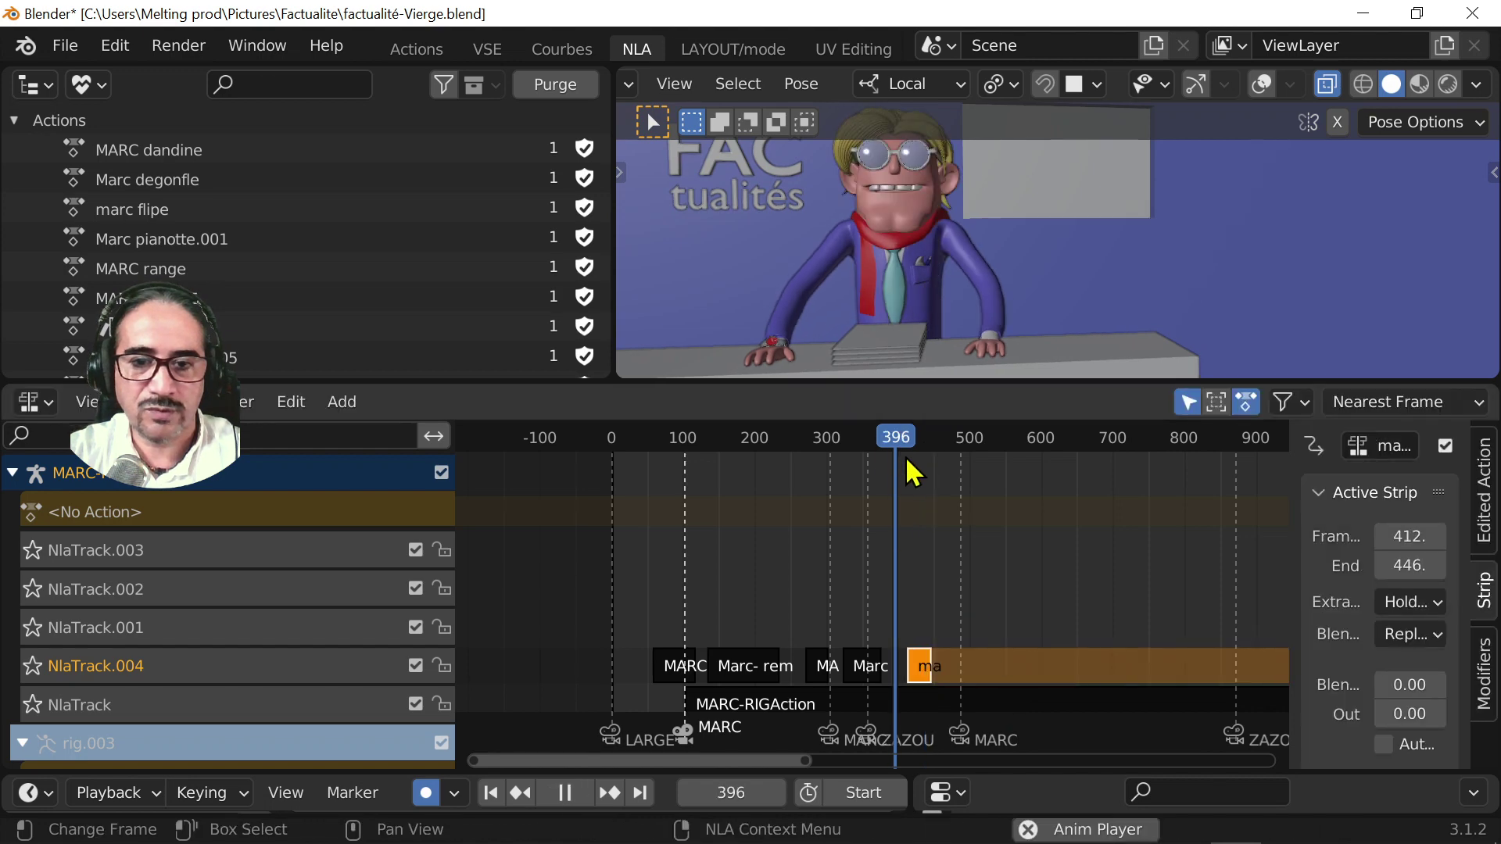
pyautogui.press('space')
pyautogui.press('g')
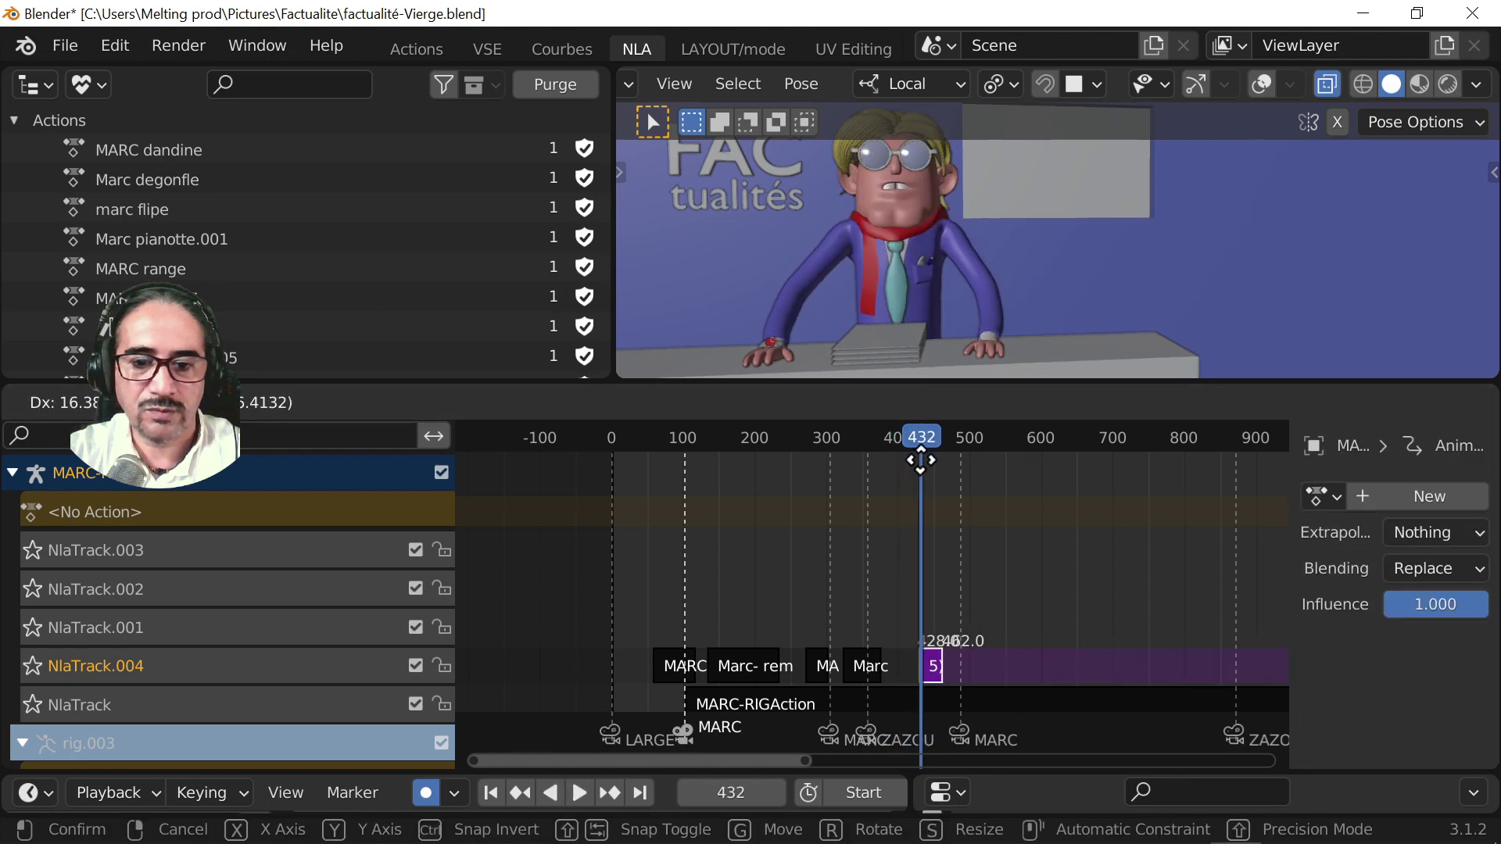
pyautogui.click(923, 455)
pyautogui.click(907, 439)
pyautogui.press('space')
pyautogui.scroll(2, 1142, 640)
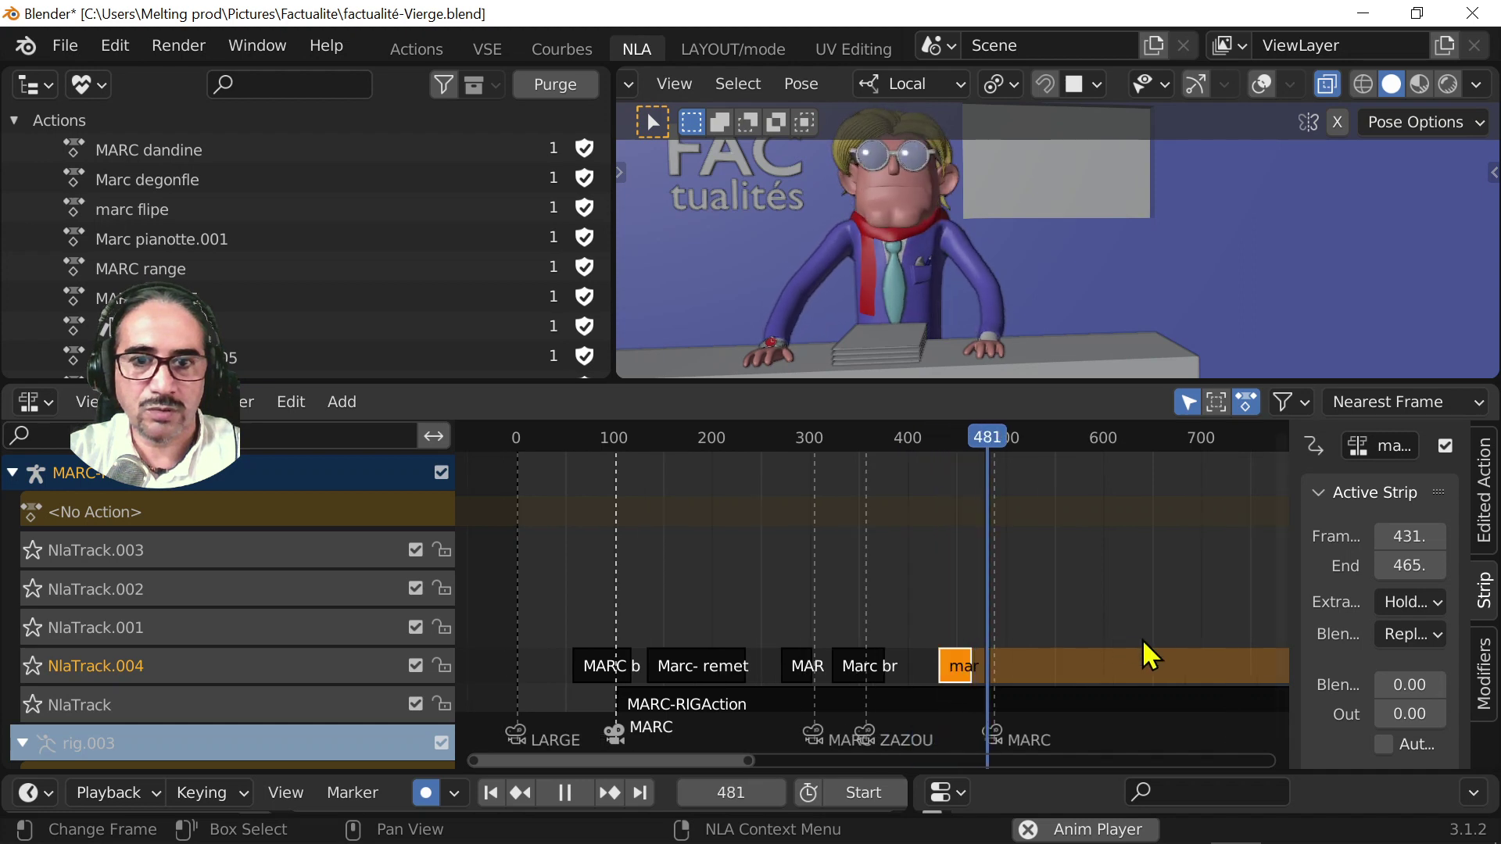
pyautogui.press('space')
# - Add the Marc pianotte action as a strip at frame 493, and move it to span frames 481 to 514
pyautogui.hotkey('shift', 'a')
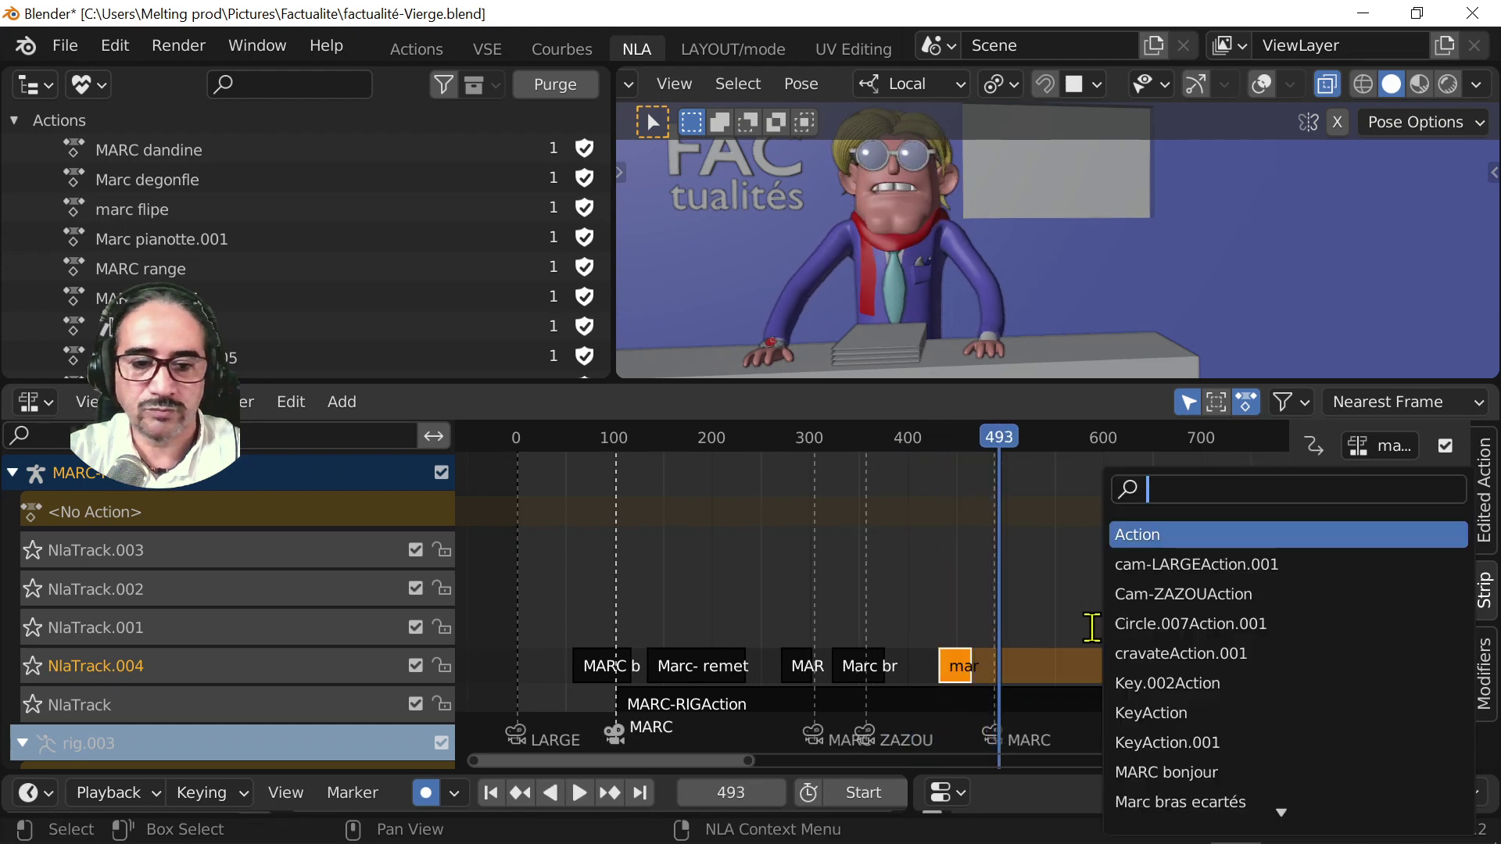
pyautogui.write('pio')
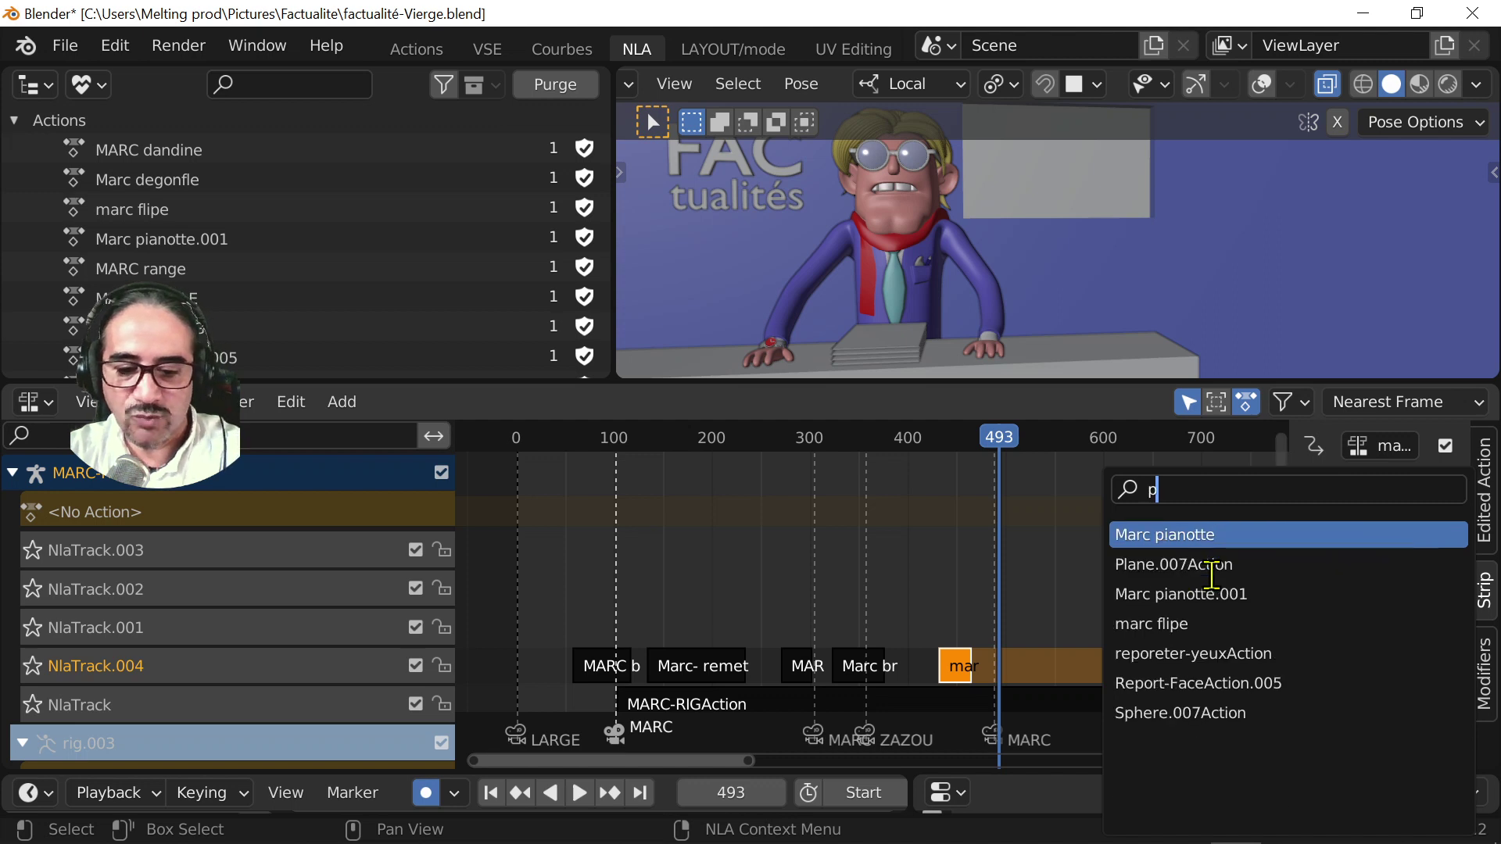
pyautogui.click(1194, 535)
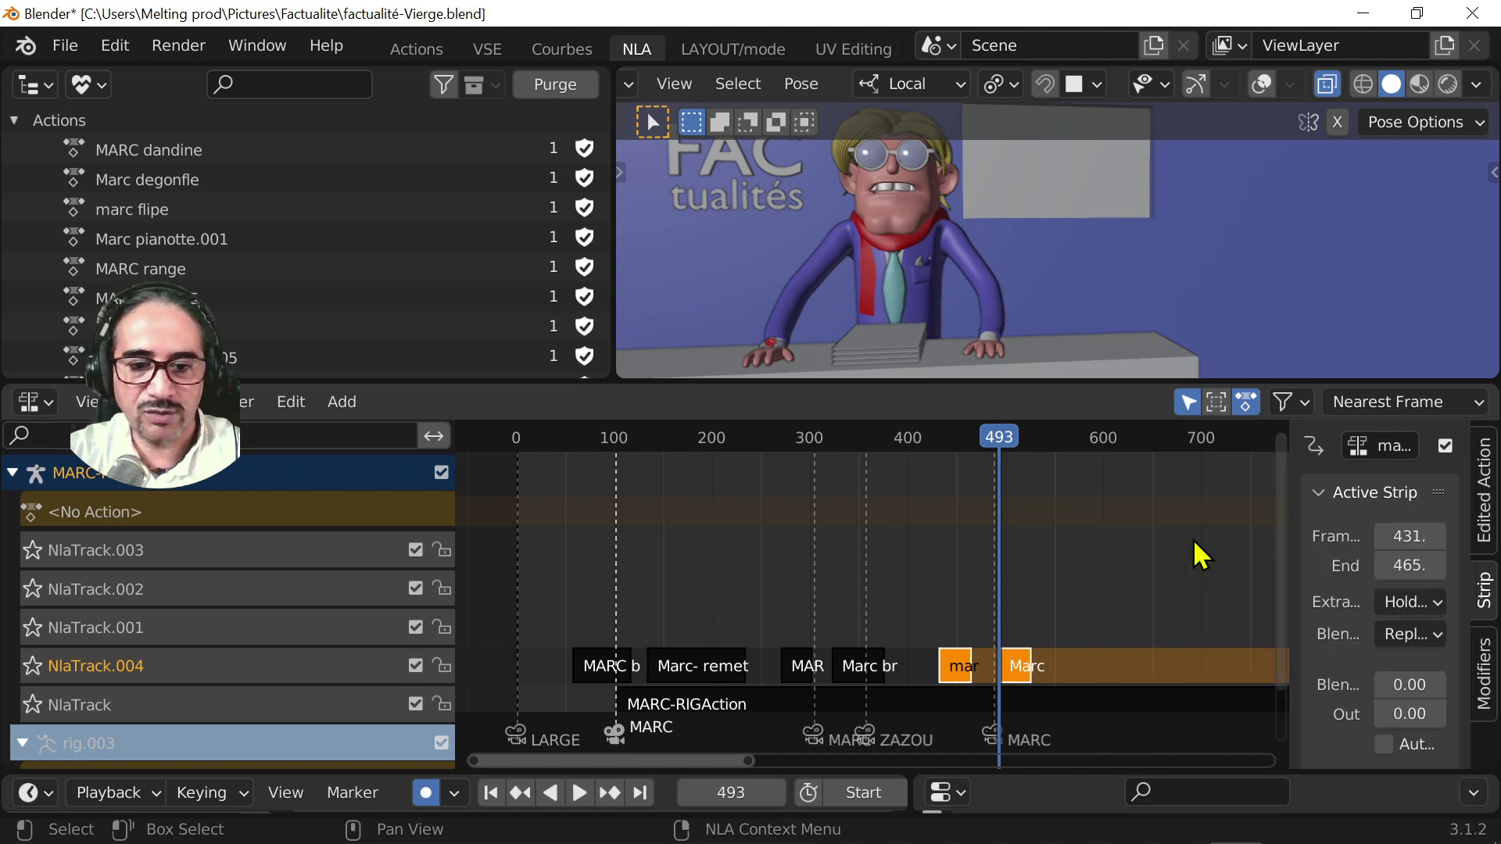
pyautogui.moveTo(1024, 688); pyautogui.dragTo(1012, 672)
# - Play the animation through the Marc pianotte strip to frame 529 to check the gesture's timing
pyautogui.press('space')
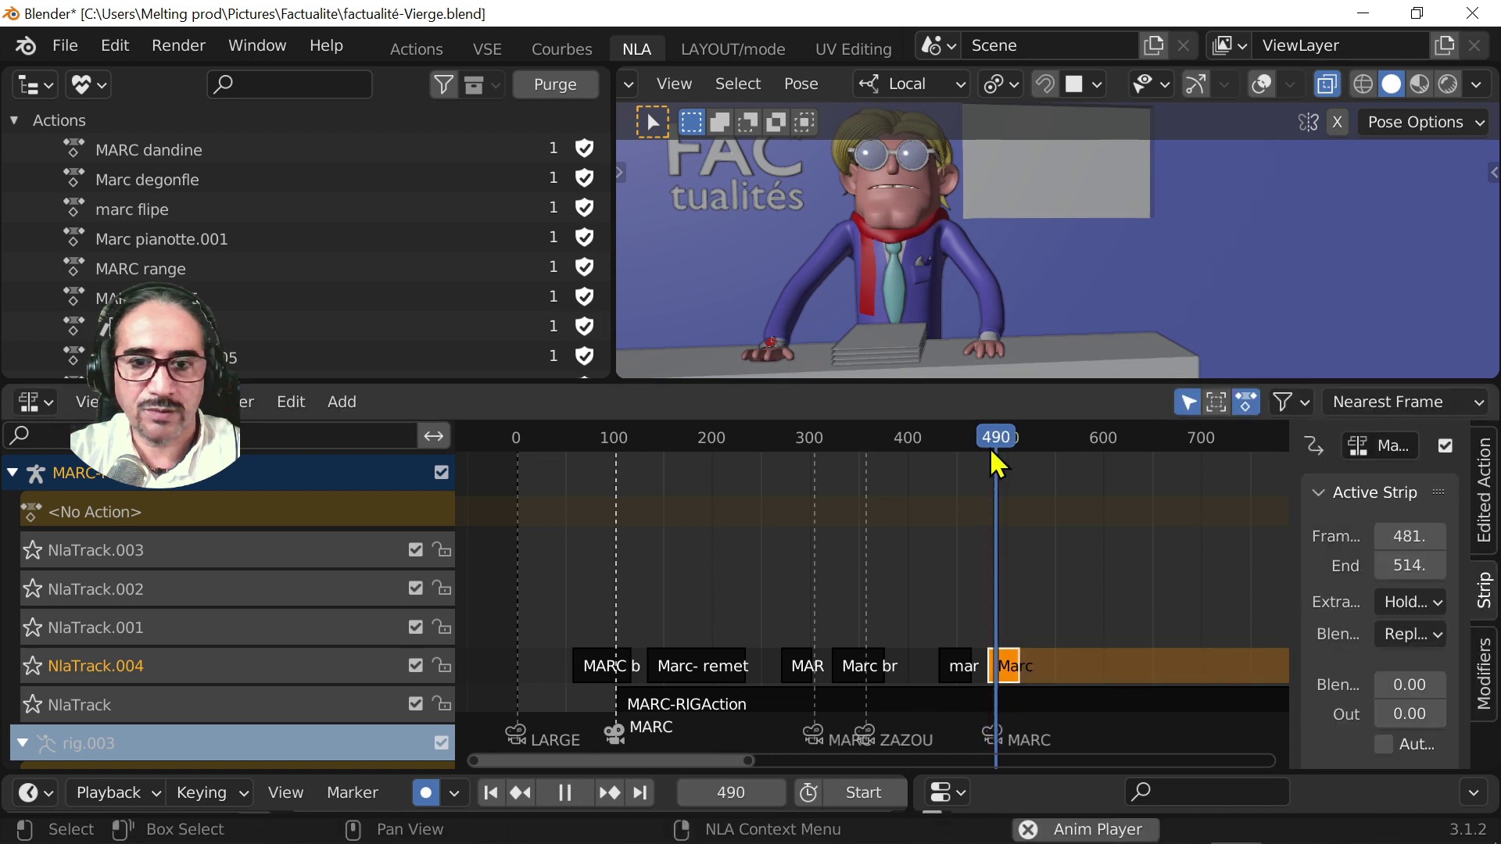
pyautogui.press('space')
pyautogui.scroll(5, 1108, 680)
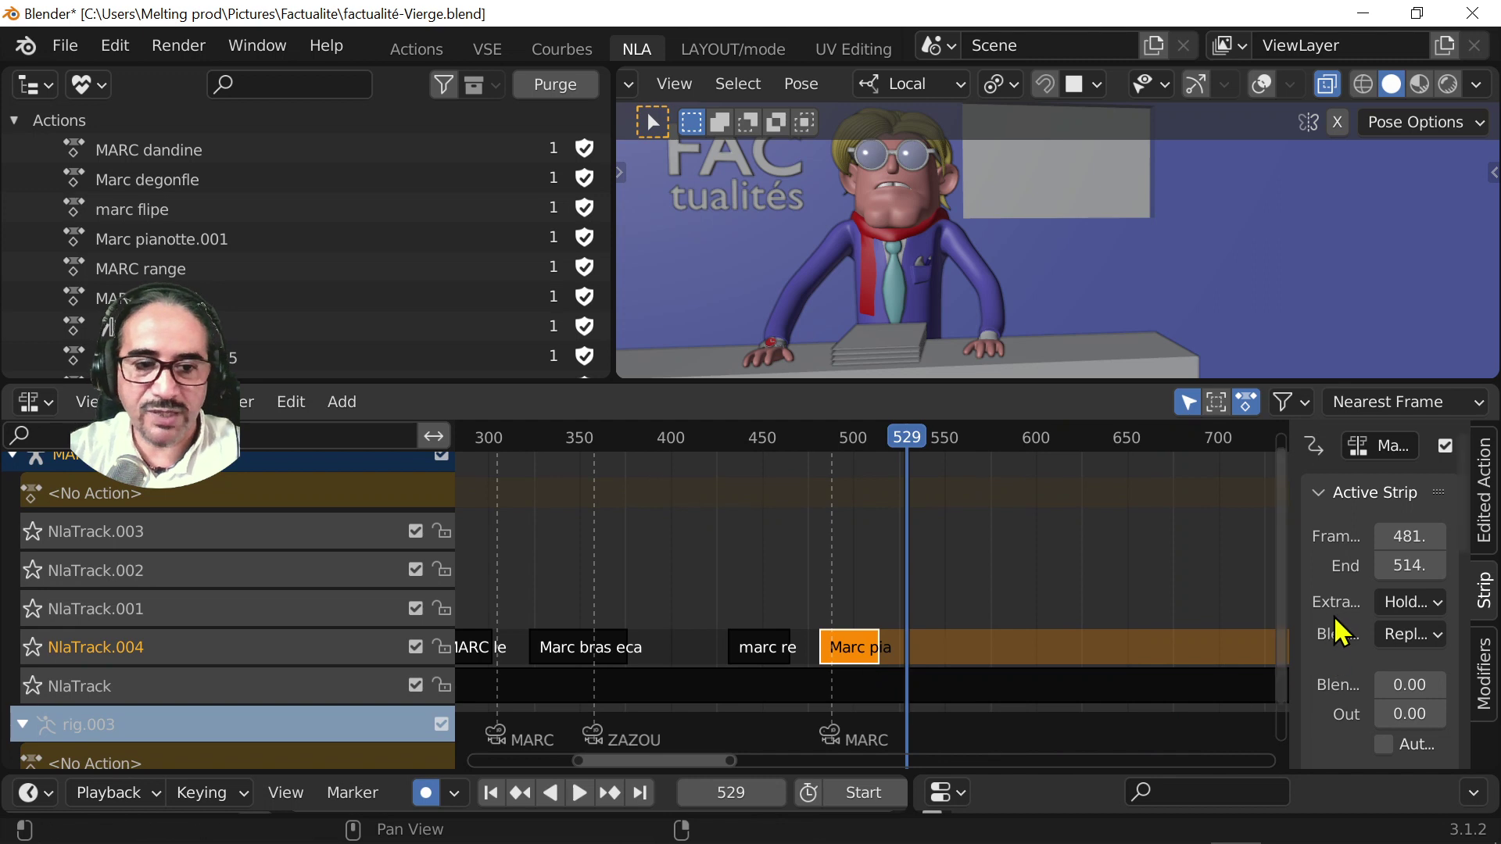
# - Set the Marc pianotte strip's repeat count to 3 and its playback scale to about 0.62
pyautogui.click(1321, 494)
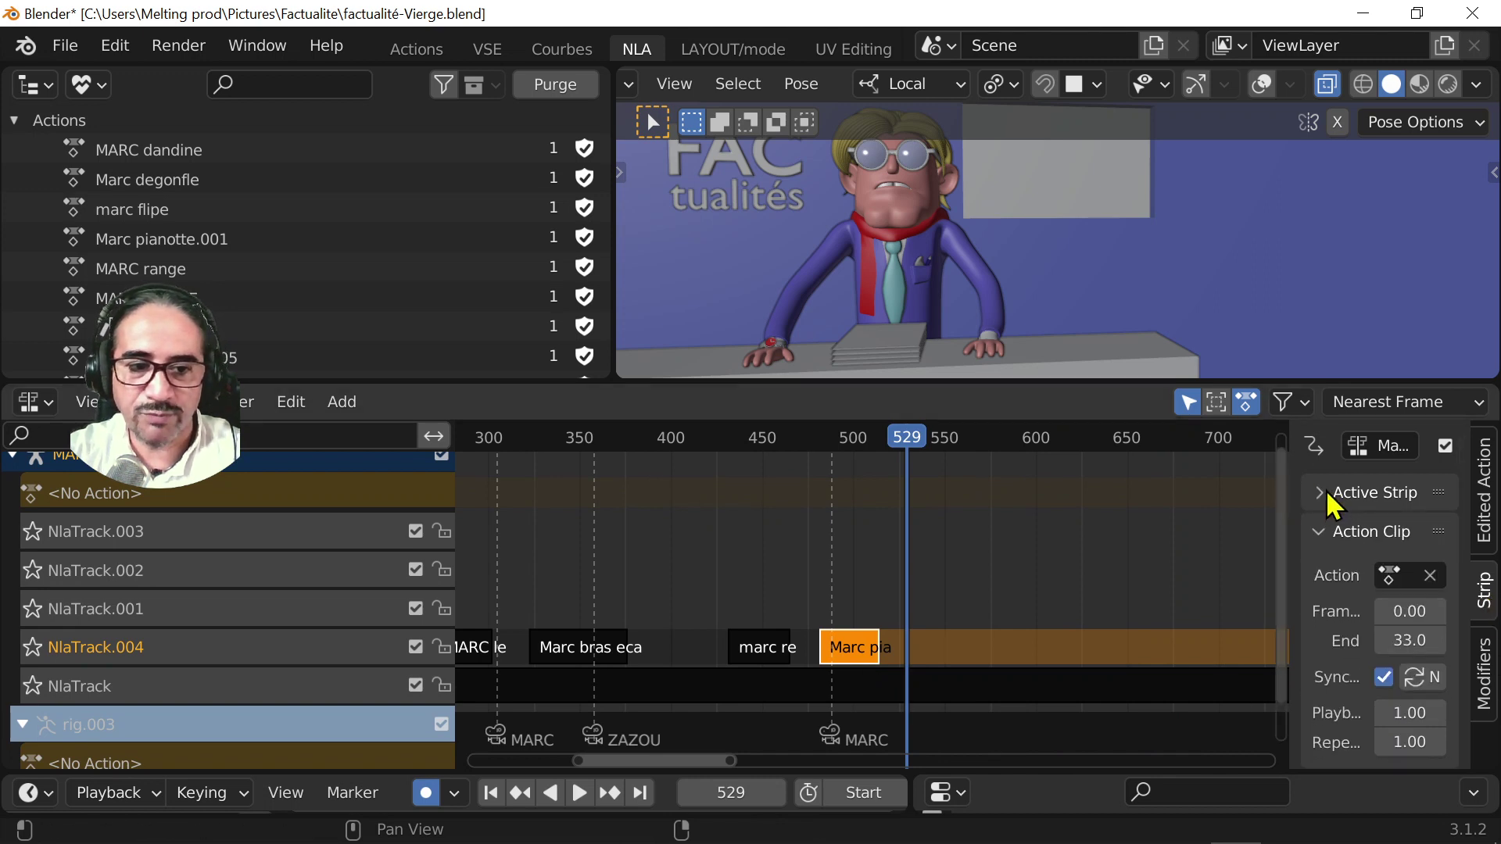
pyautogui.scroll(-2, 1338, 512)
pyautogui.click(1318, 444)
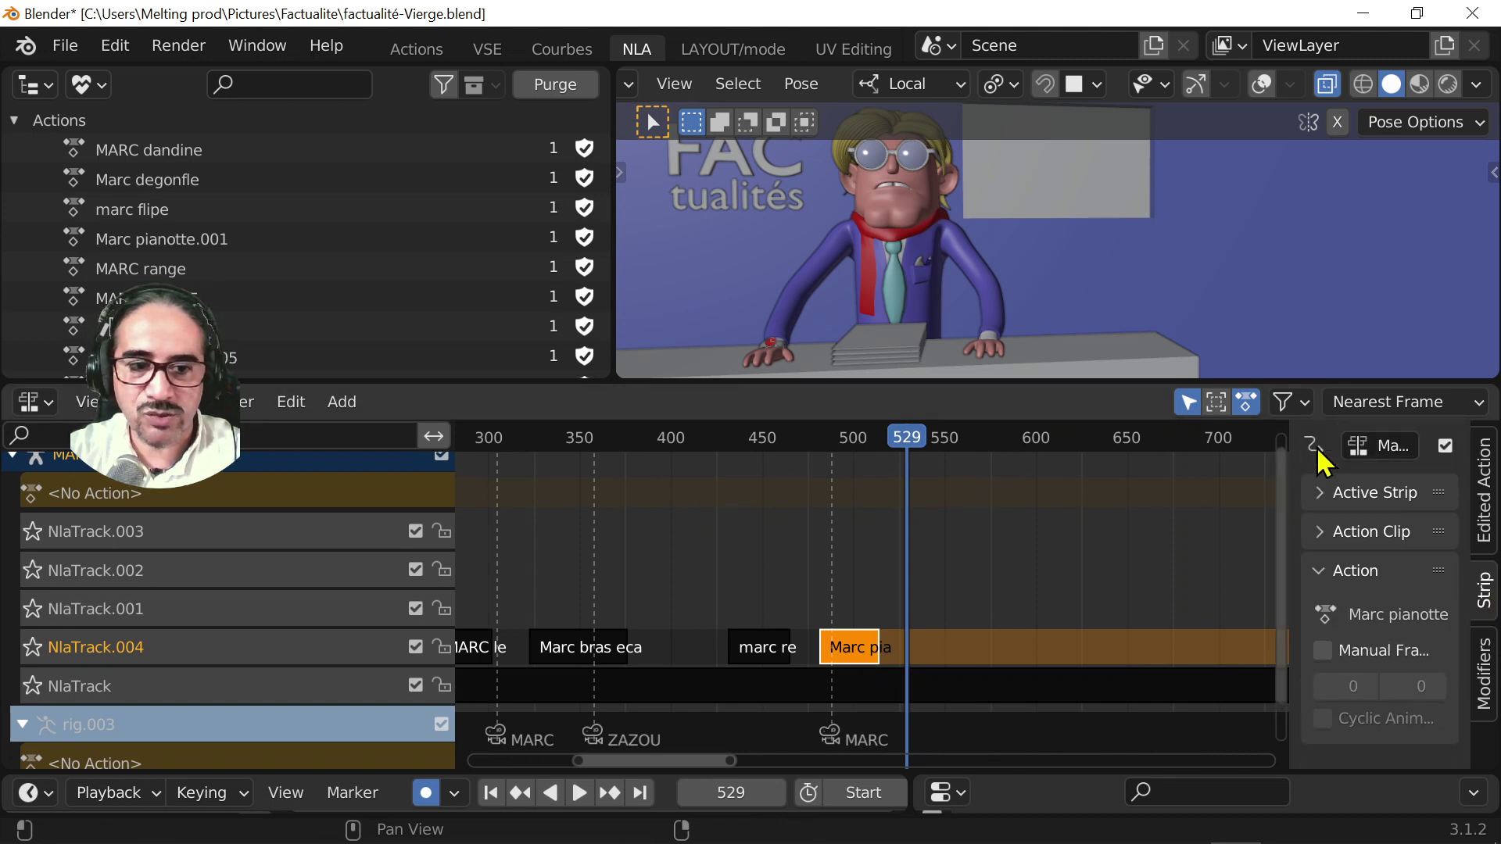
pyautogui.click(1331, 582)
pyautogui.click(1345, 533)
pyautogui.scroll(-1, 1360, 672)
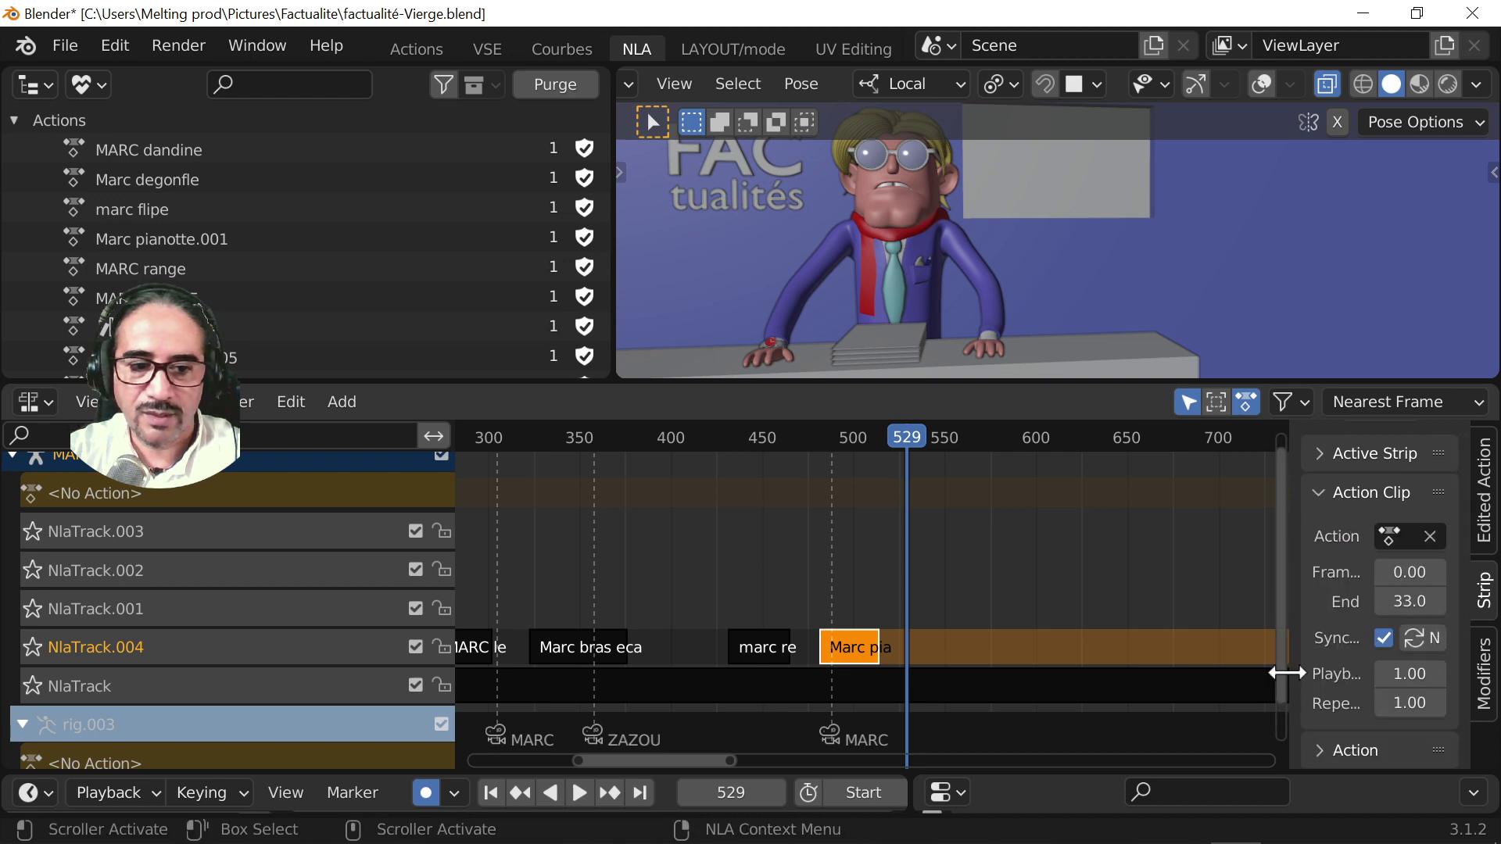
pyautogui.moveTo(1288, 655); pyautogui.dragTo(1189, 654)
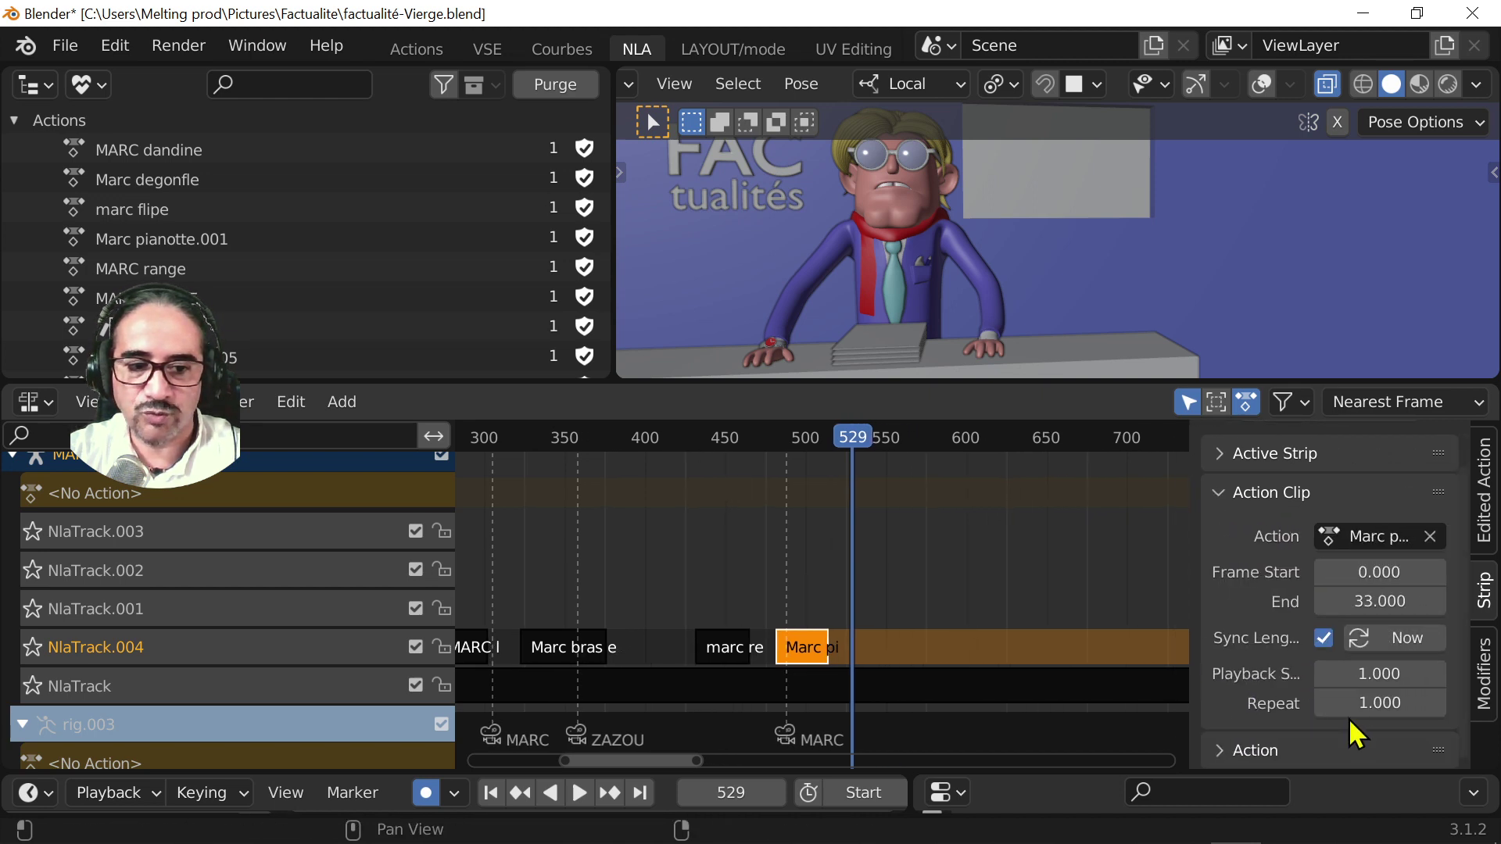
pyautogui.click(1355, 703)
pyautogui.write('3')
pyautogui.press('Return')
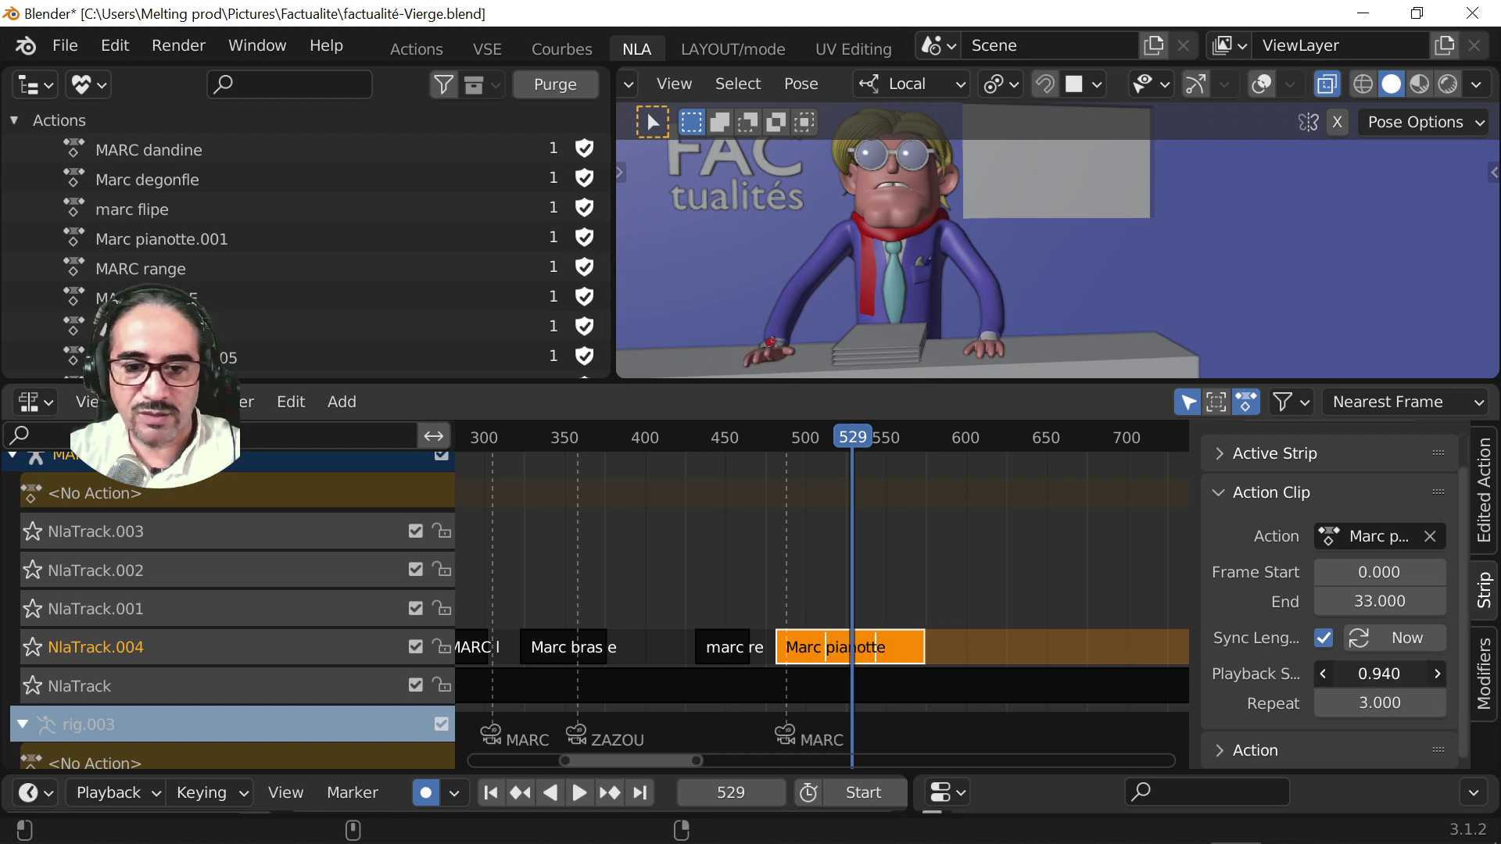
pyautogui.moveTo(1380, 674); pyautogui.dragTo(1407, 674)
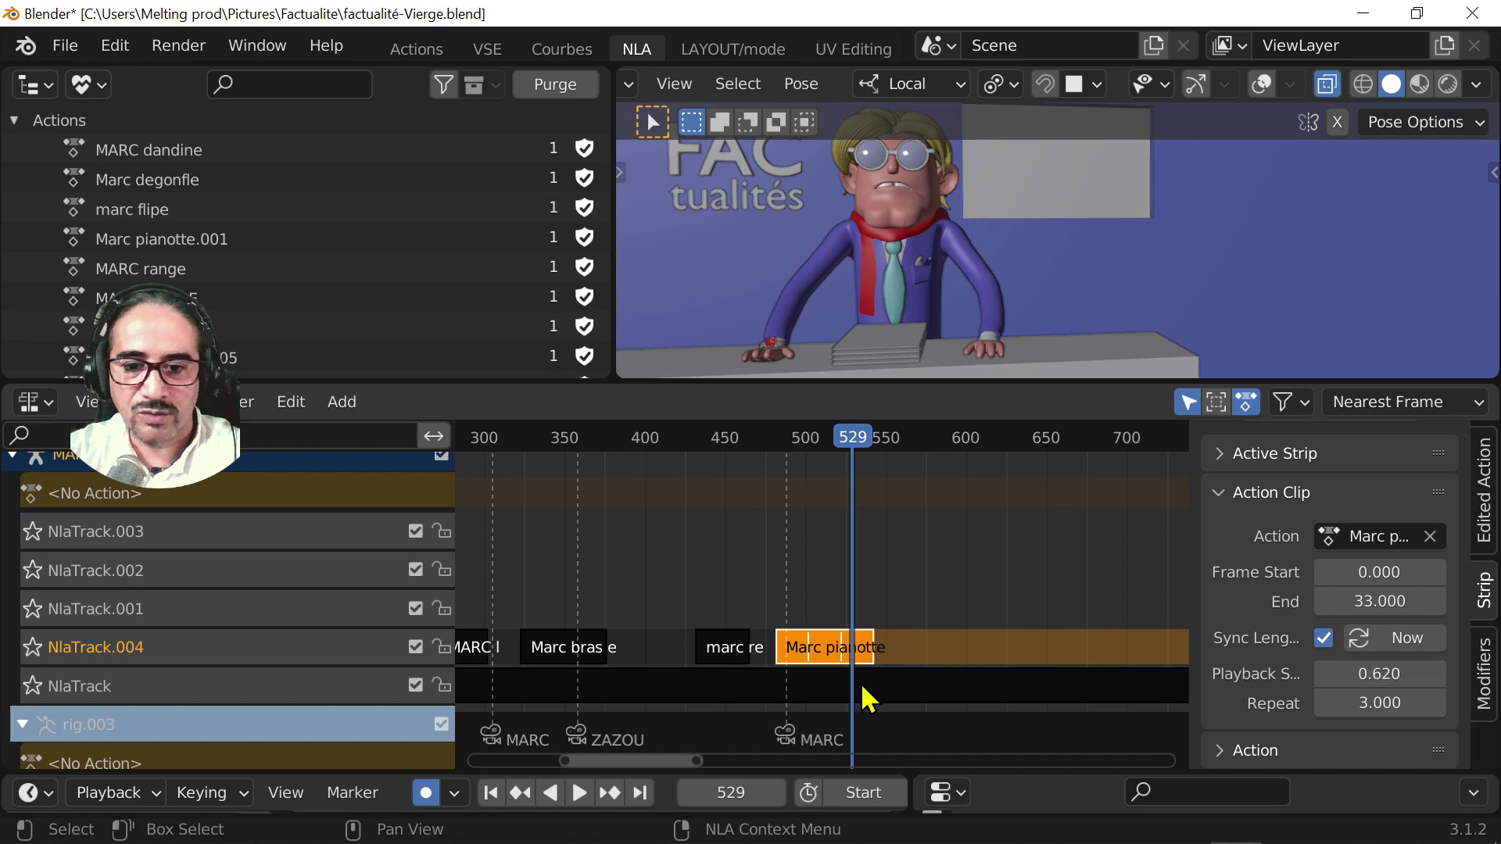
# - Move the Marc pianotte strip to span about frames 469 to 530, and play the animation to frame 561
pyautogui.moveTo(805, 651); pyautogui.dragTo(783, 625)
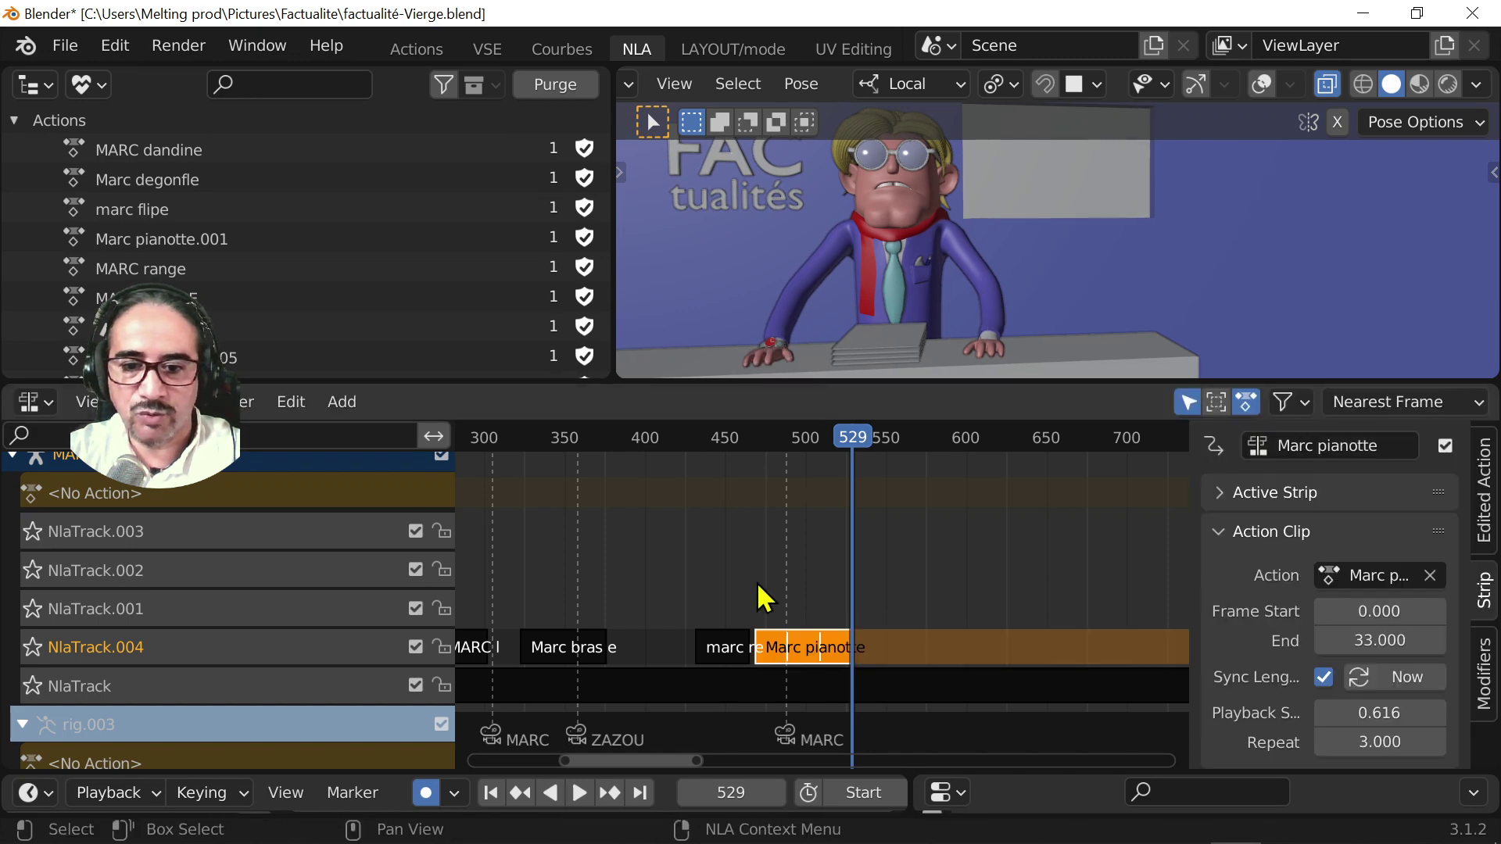
pyautogui.click(744, 440)
pyautogui.press('space')
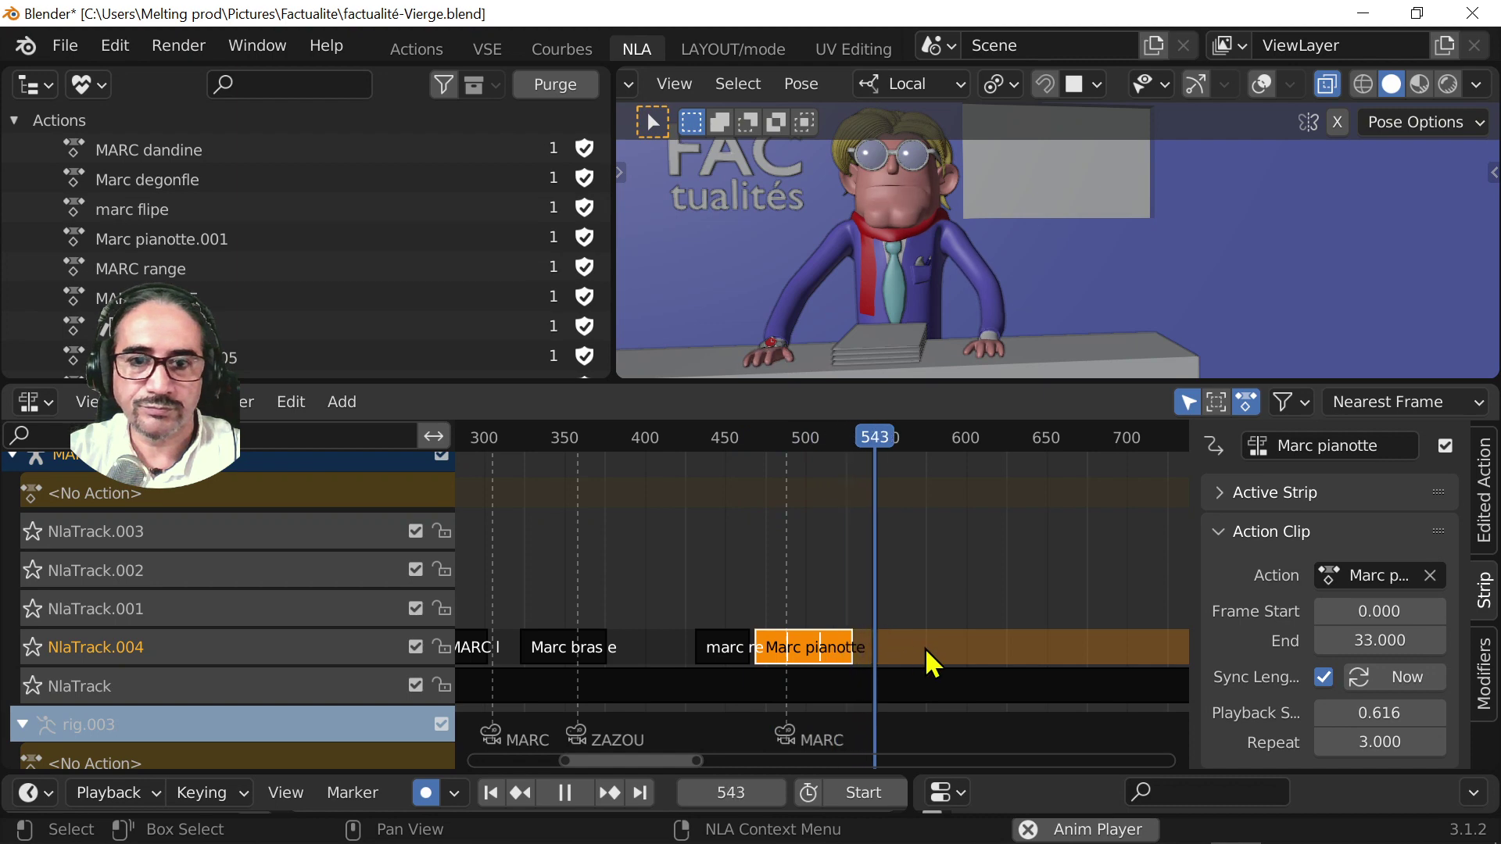
pyautogui.press('space')
# - Duplicate the marc regarde ZAZ strip, place the copy just after Marc pianotte at about frame 532, and play the animation past frame 600
pyautogui.click(715, 652)
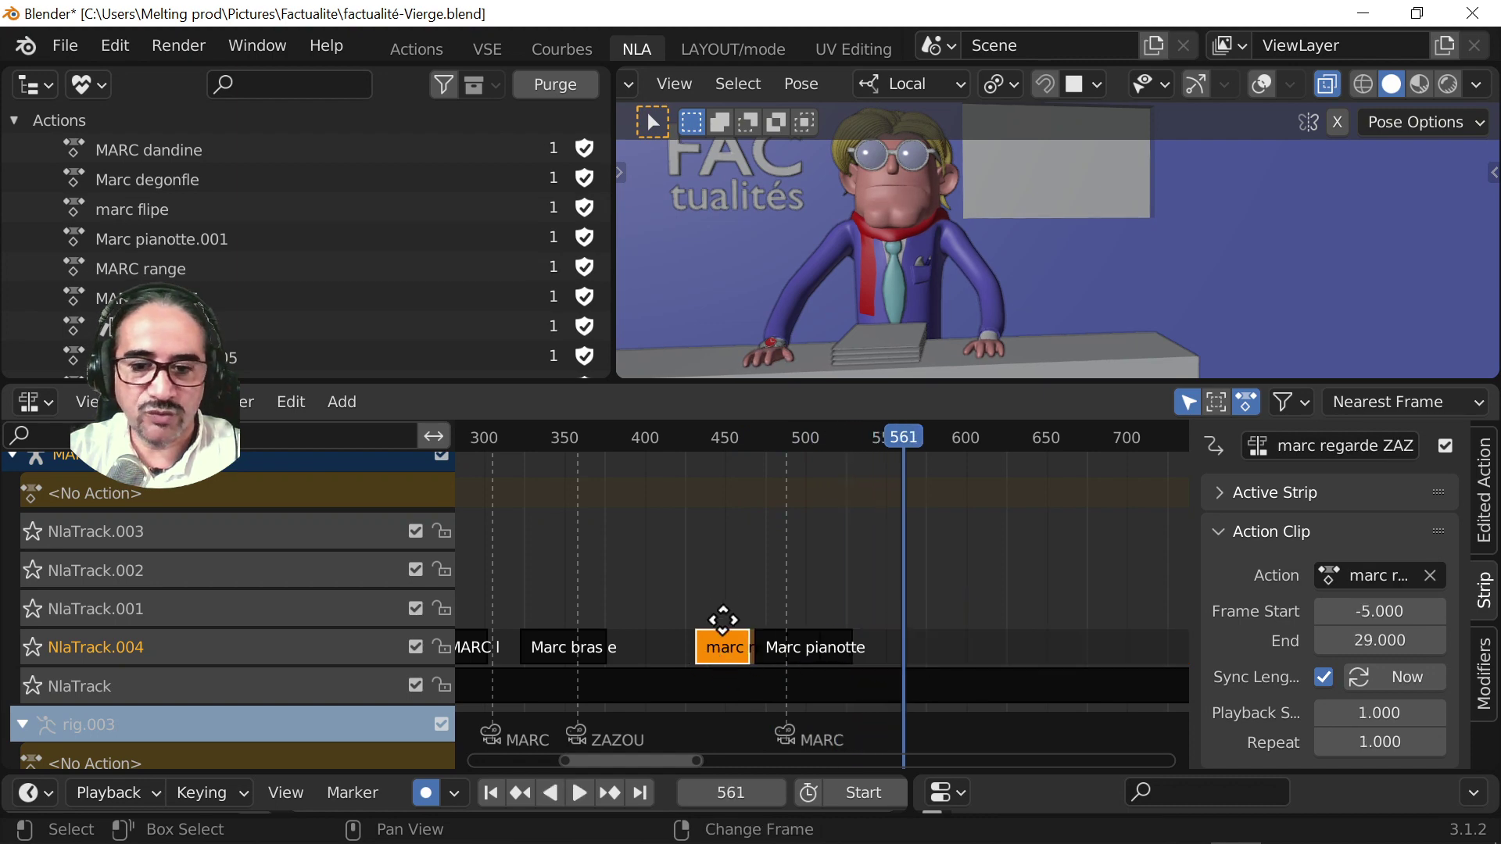
pyautogui.hotkey('shift', 'd')
pyautogui.click(864, 543)
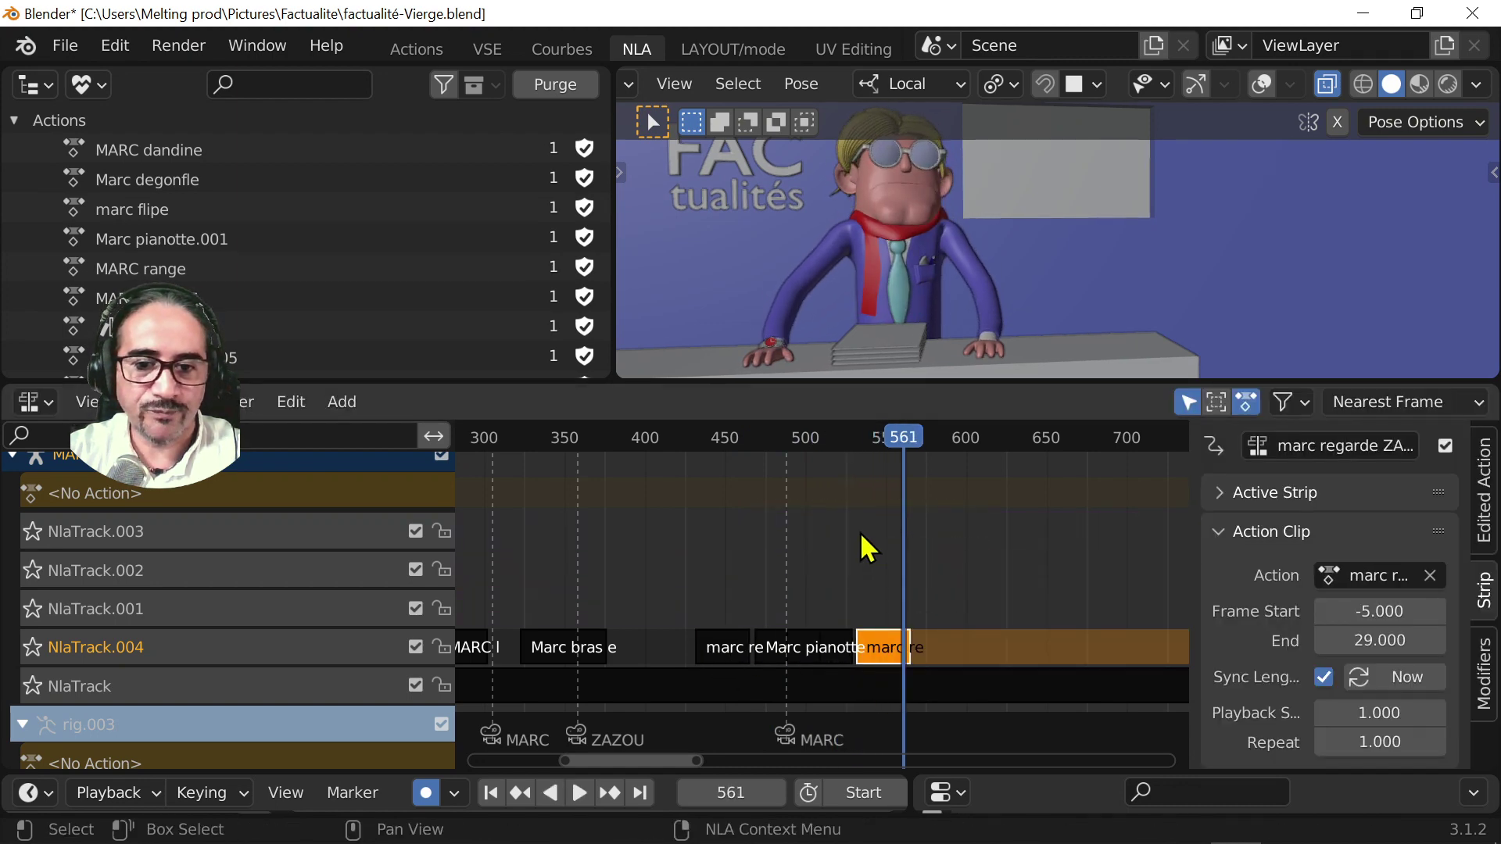
pyautogui.click(857, 450)
pyautogui.press('space')
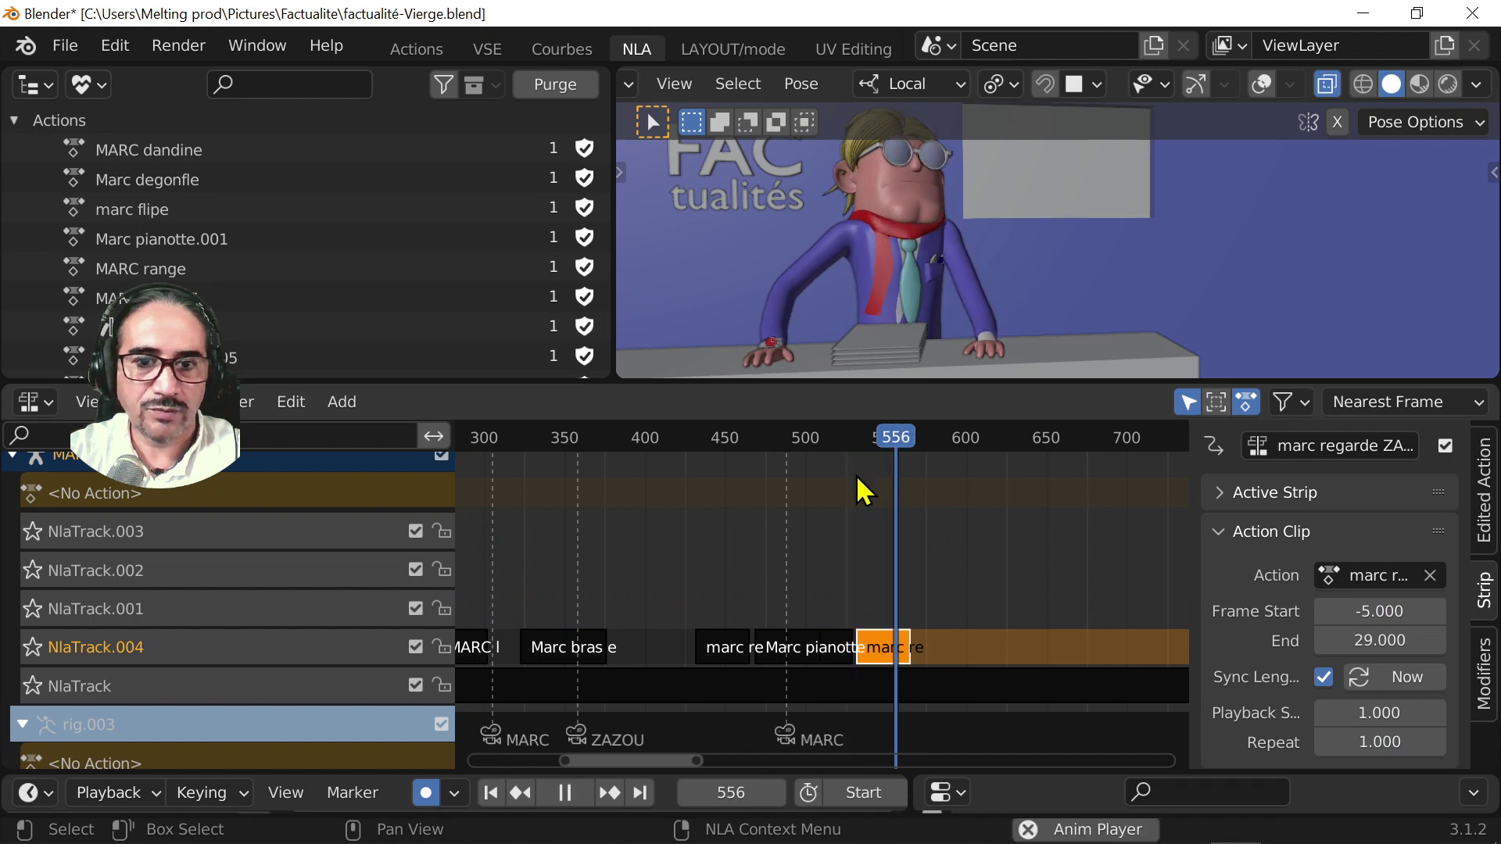
pyautogui.scroll(-2, 997, 593)
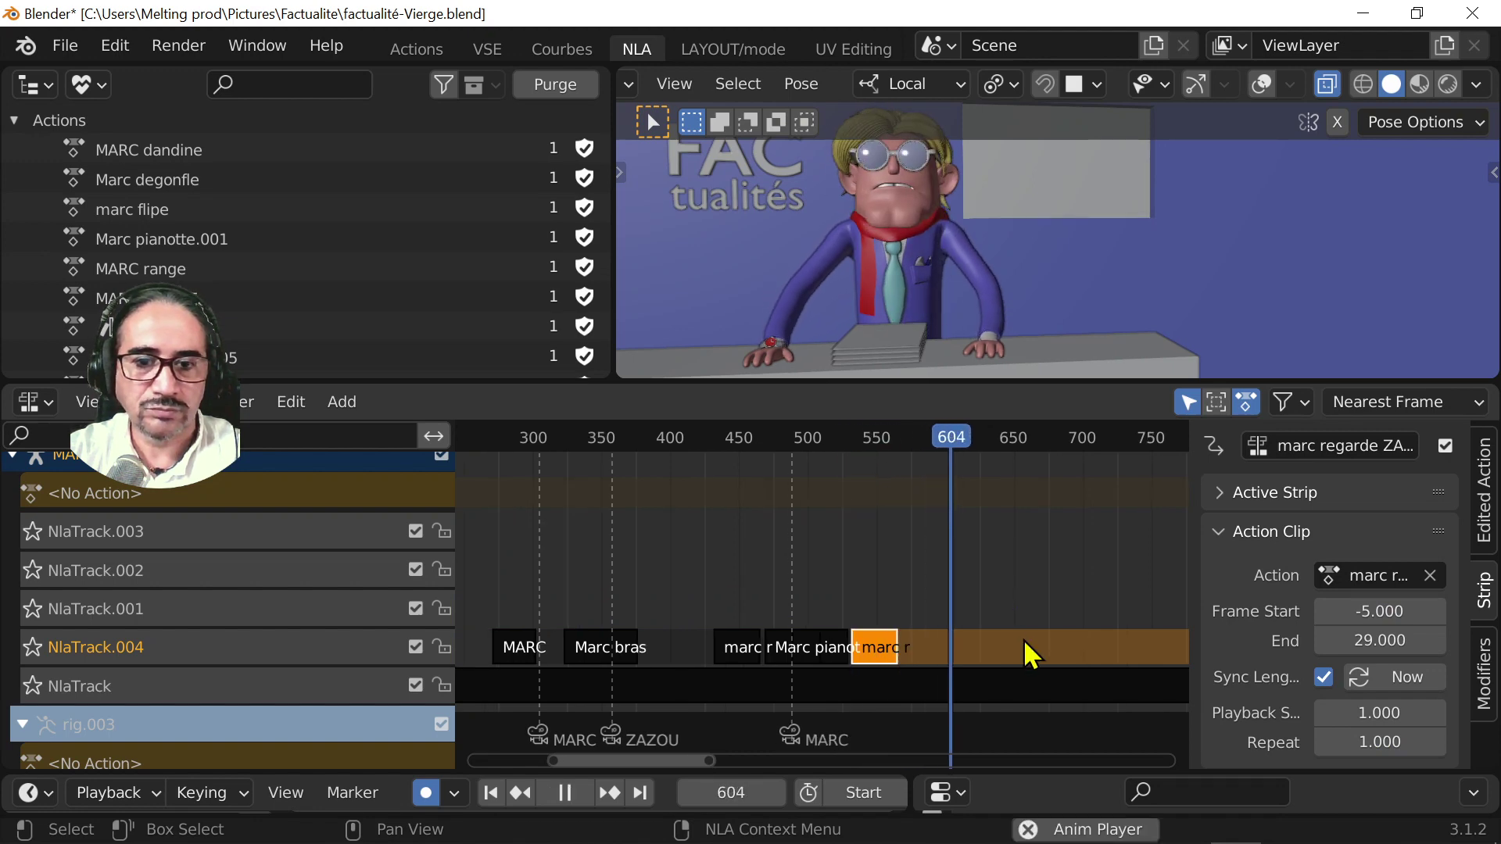
pyautogui.press('space')
# - Add the MARC RIGOLE action as a strip at frame 587, and play the animation to frame 608
pyautogui.click(927, 438)
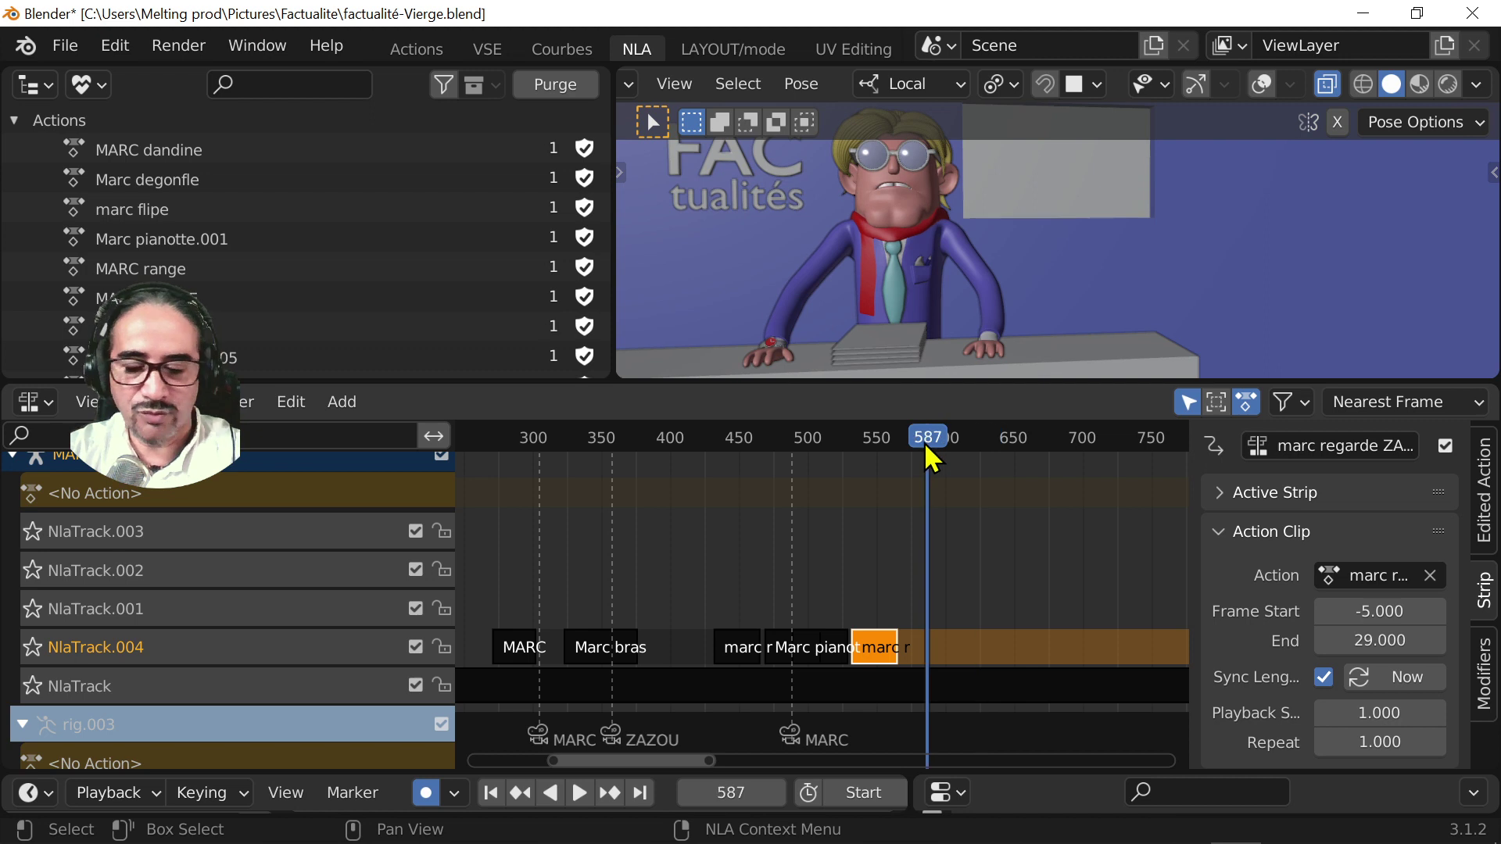
pyautogui.hotkey('shift', 'a')
pyautogui.write('ri')
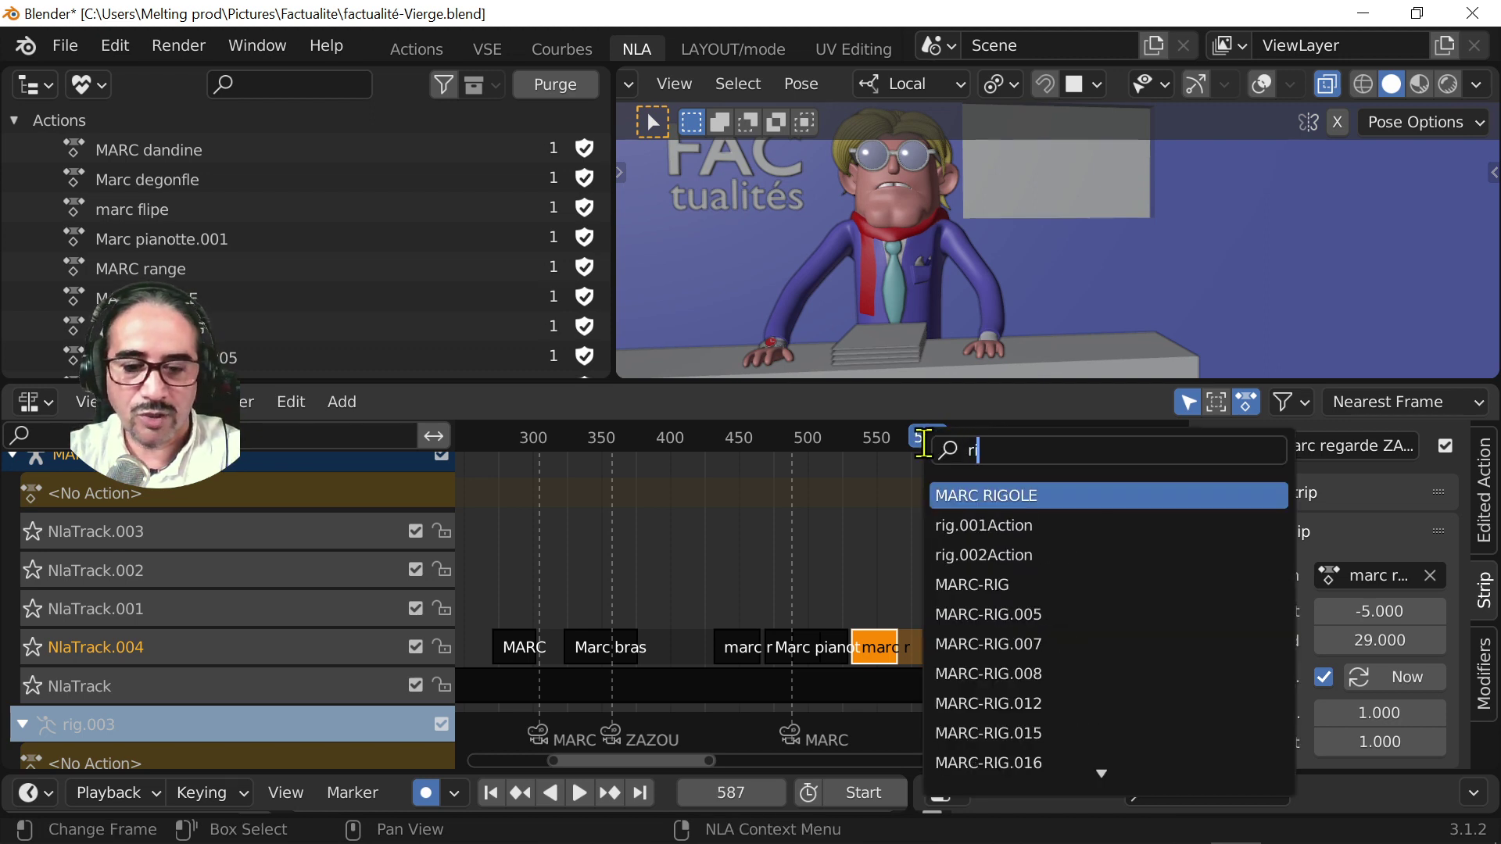
pyautogui.click(1020, 495)
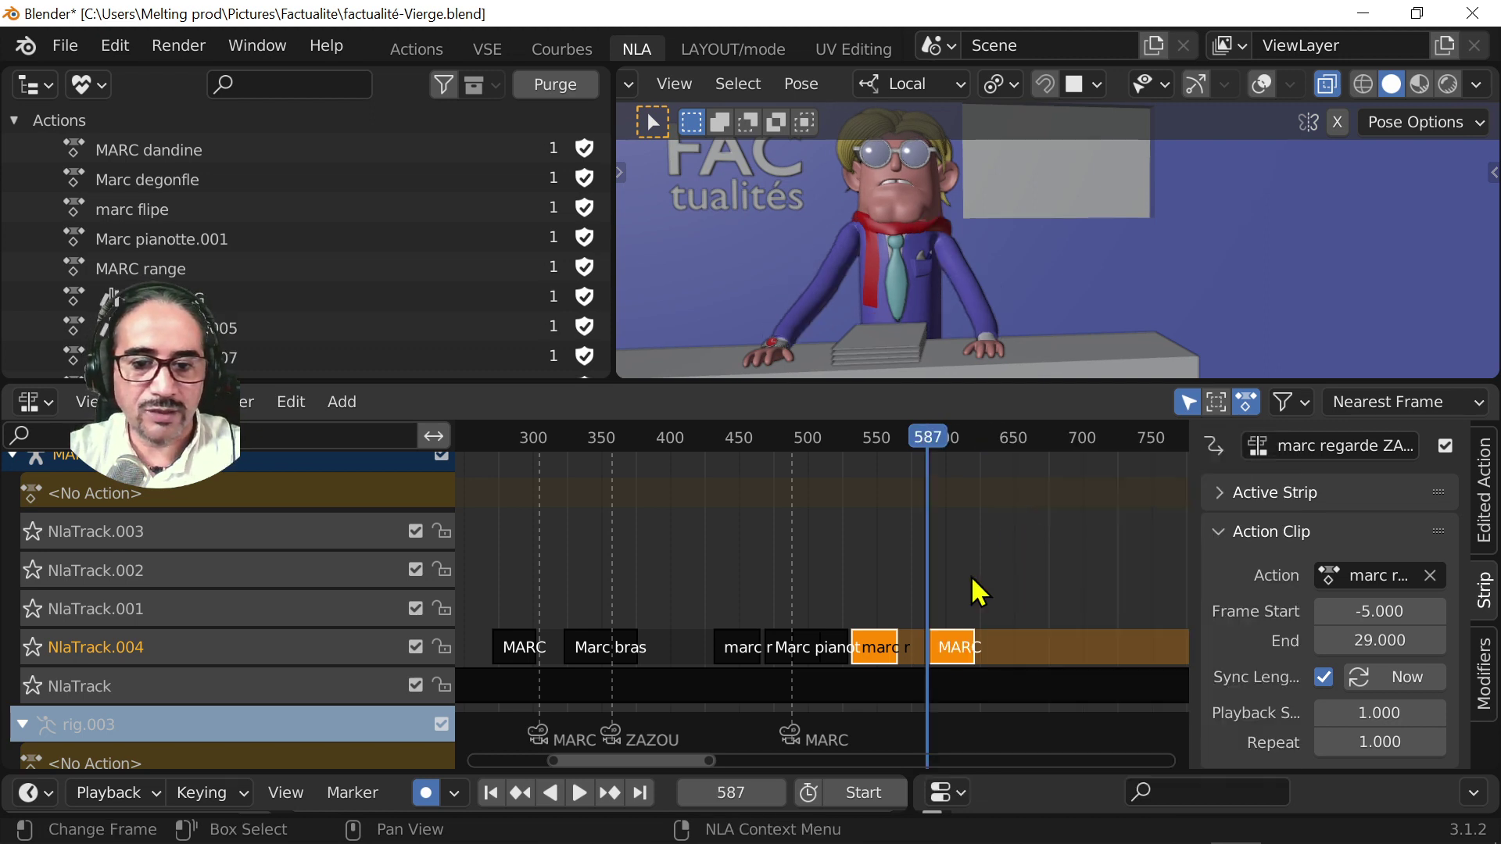
pyautogui.press('g')
pyautogui.press('Escape')
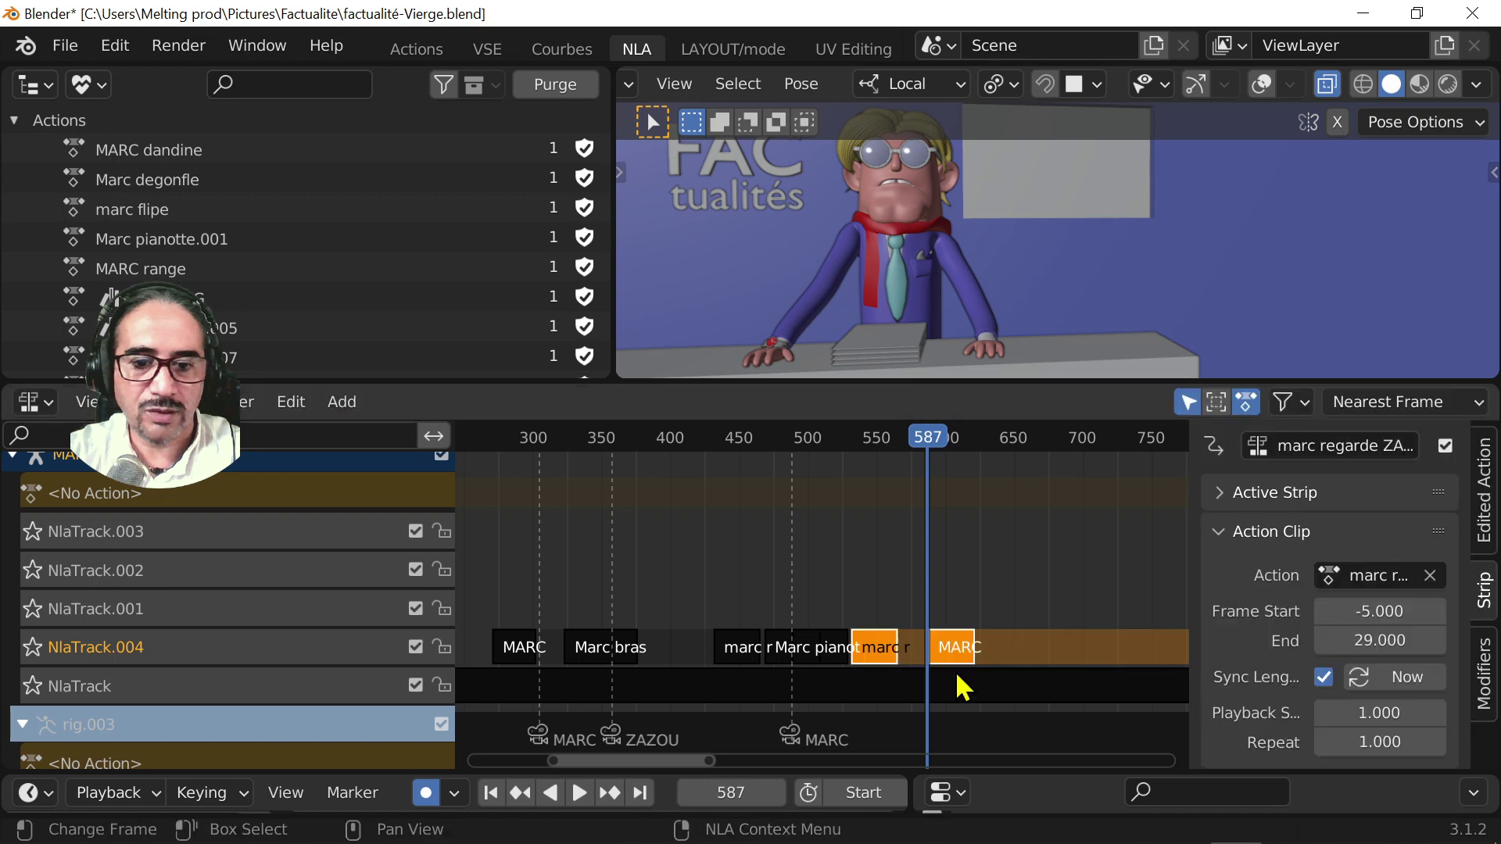
pyautogui.press('space')
pyautogui.press('space')
# - Move the MARC RIGOLE strip to start at about frame 599, and play through it to check the laugh's timing
pyautogui.click(951, 649)
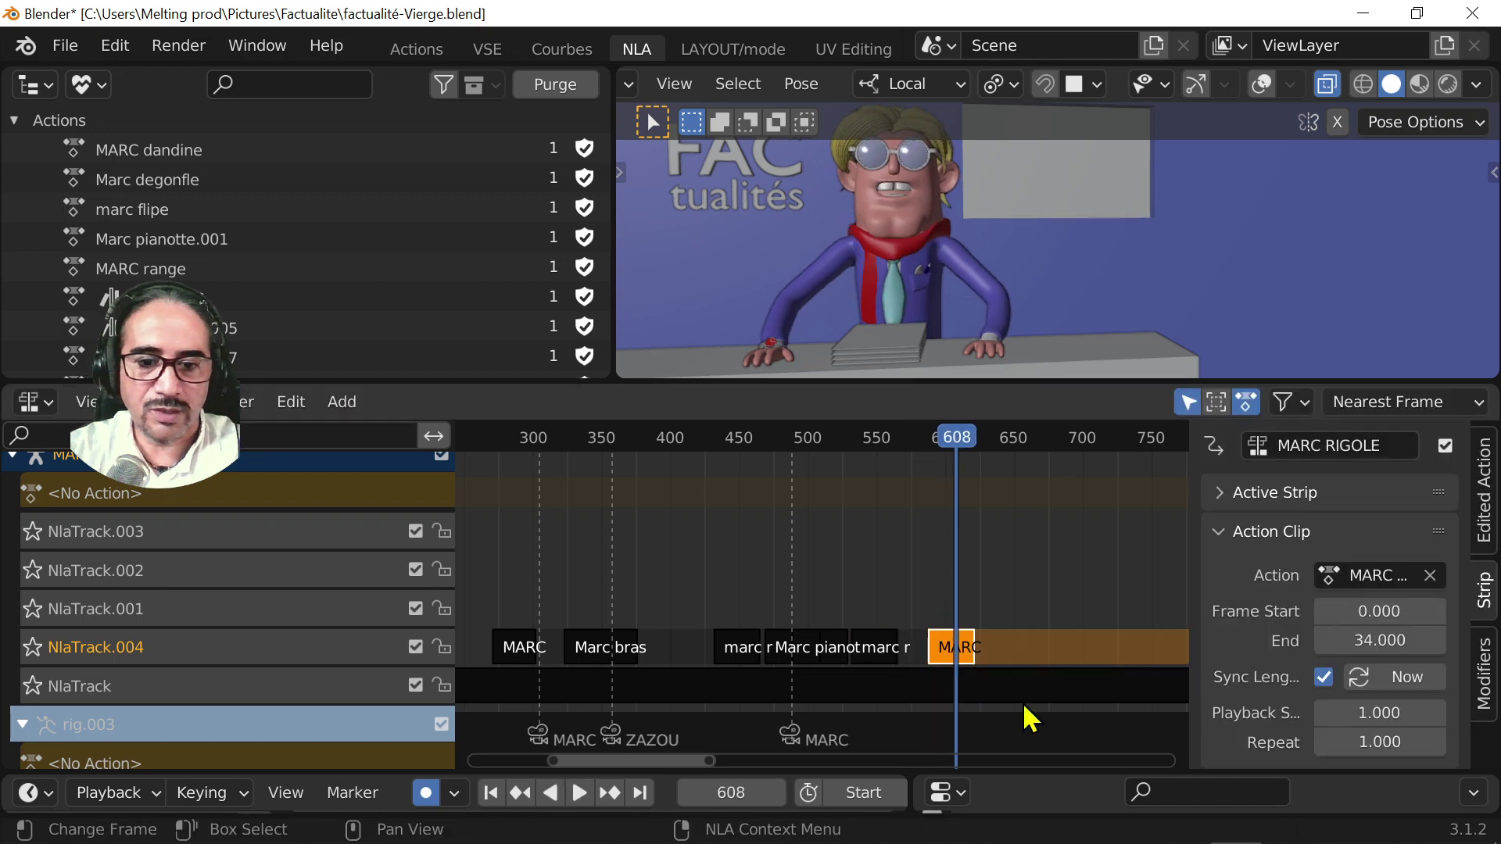
pyautogui.scroll(3, 1006, 691)
pyautogui.press('KP_Decimal')
pyautogui.press('g')
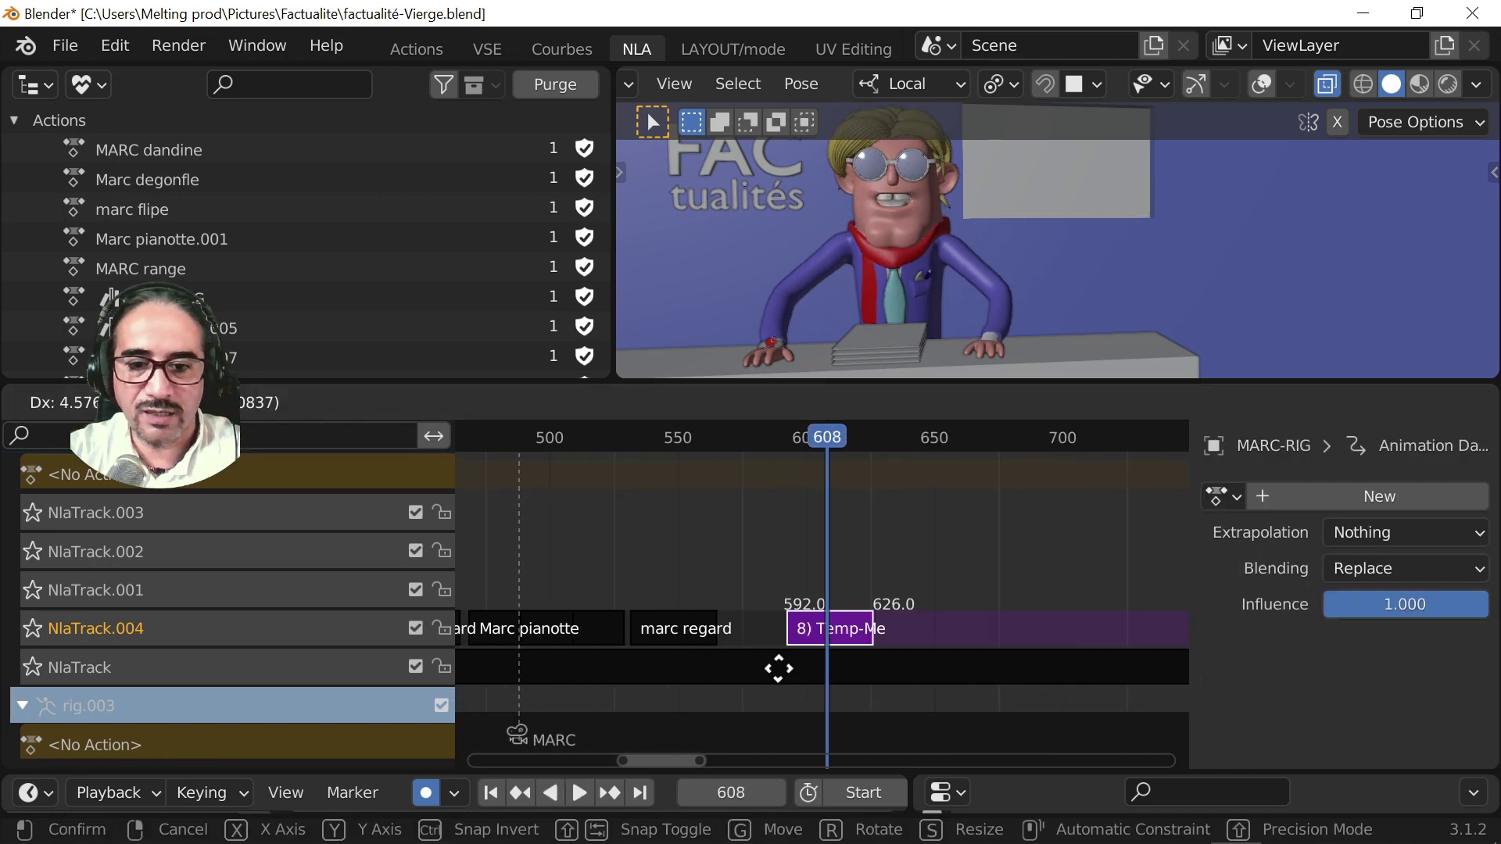
pyautogui.click(797, 691)
pyautogui.click(791, 440)
pyautogui.press('space')
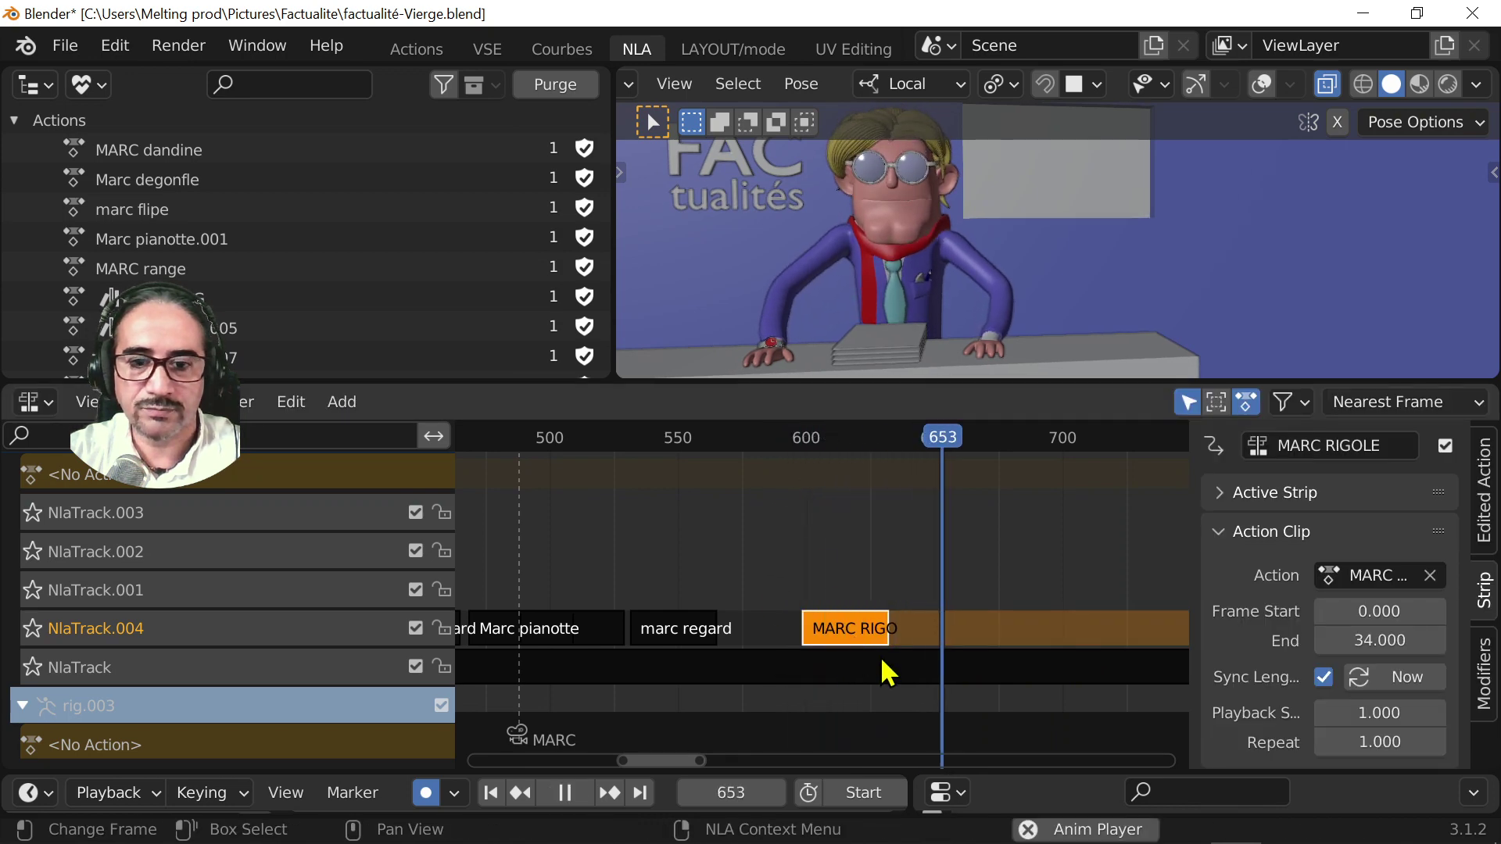
pyautogui.press('space')
# - Review the animation around the MARC RIGOLE, MARC leve doigt and Marc bras strips by playing it from different frames
pyautogui.click(840, 447)
pyautogui.press('space')
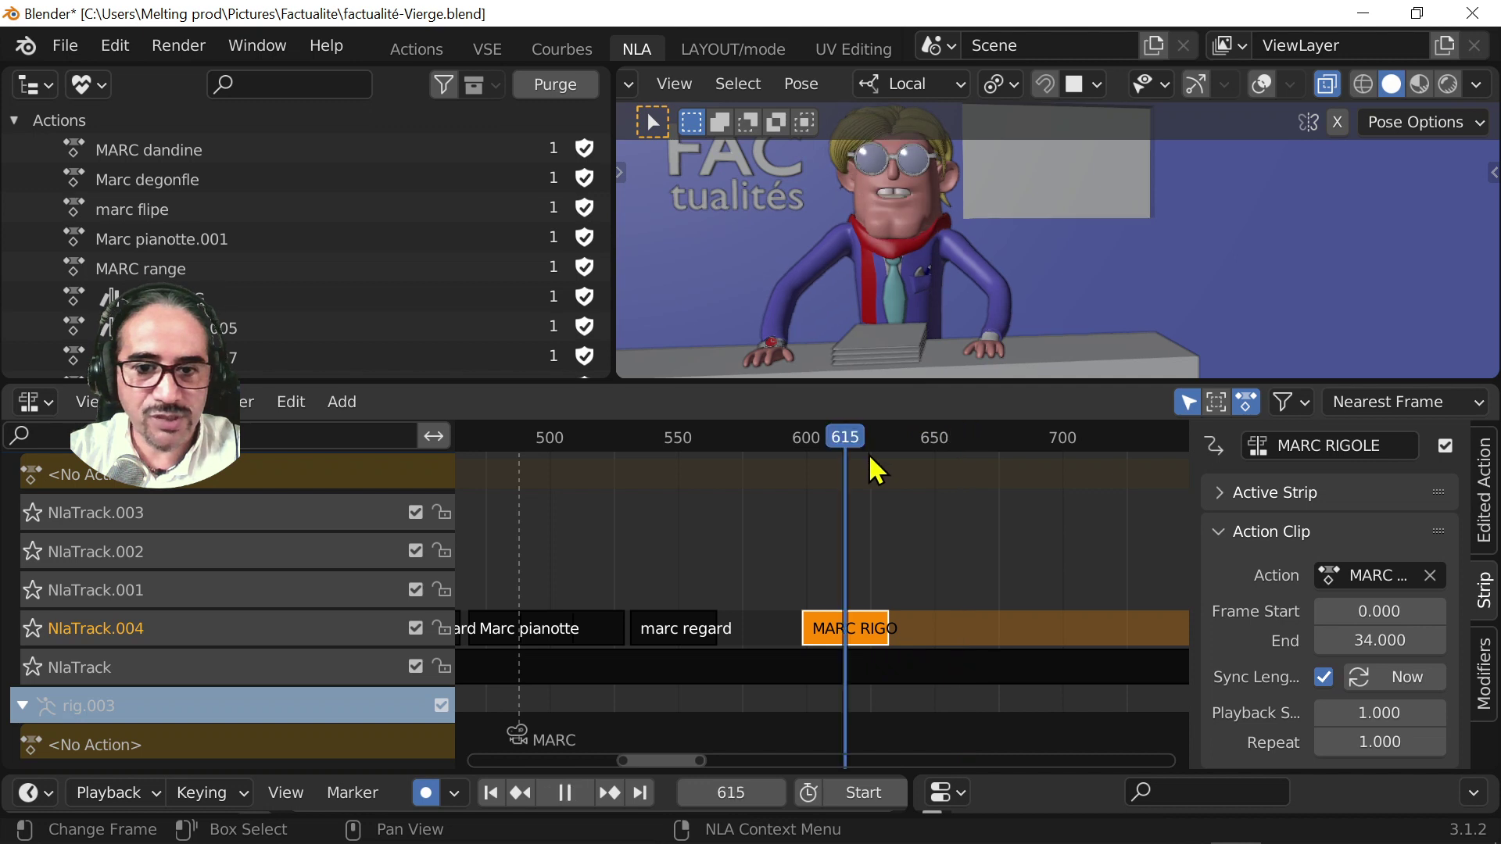
pyautogui.press('Escape')
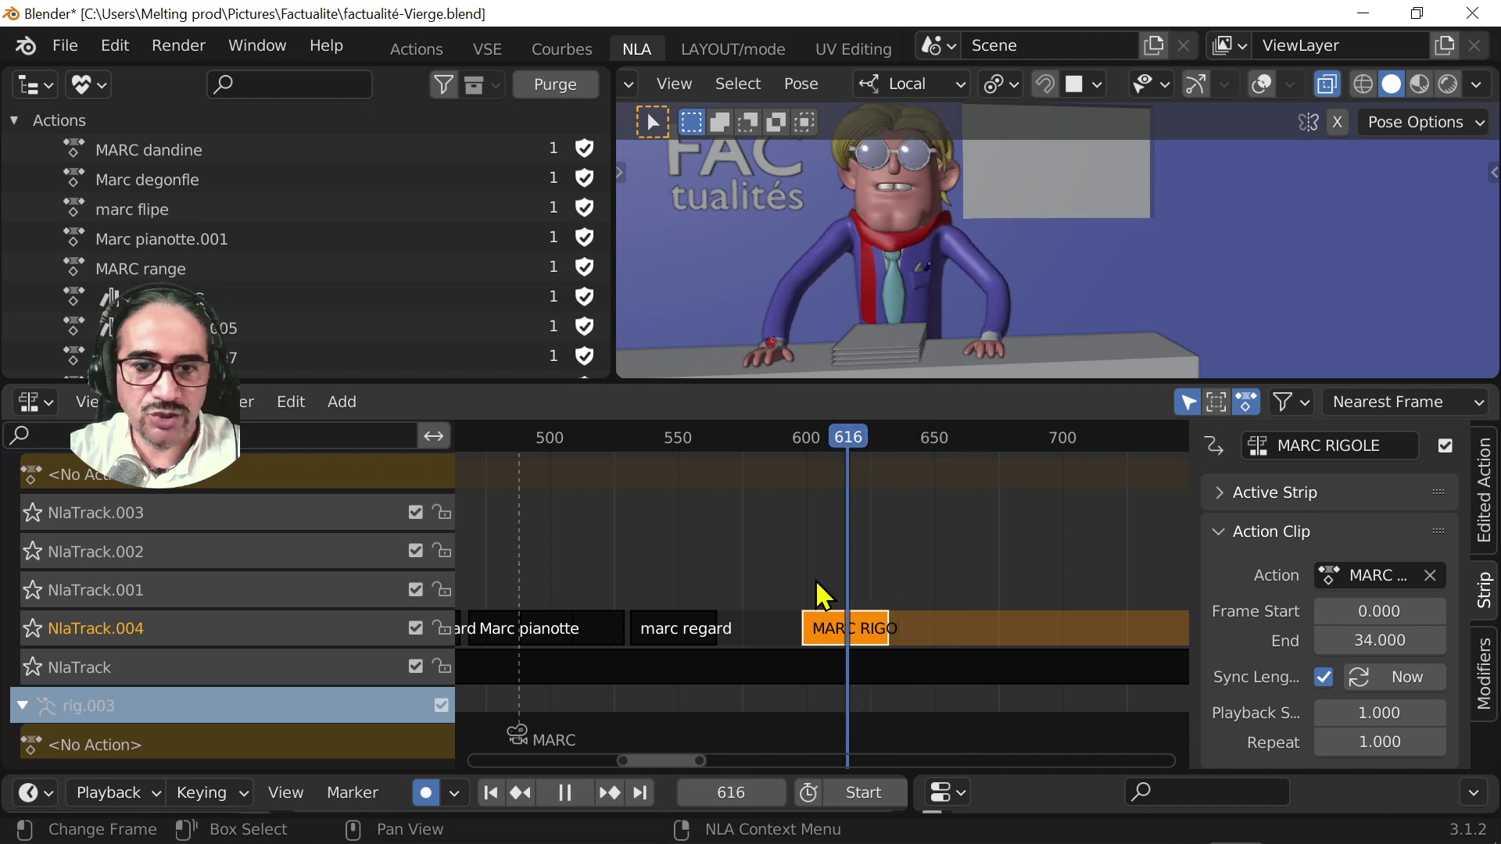
pyautogui.scroll(-3, 829, 664)
pyautogui.scroll(-2, 610, 695)
pyautogui.moveTo(591, 704); pyautogui.dragTo(838, 641, button='middle')
pyautogui.click(675, 623)
pyautogui.click(665, 437)
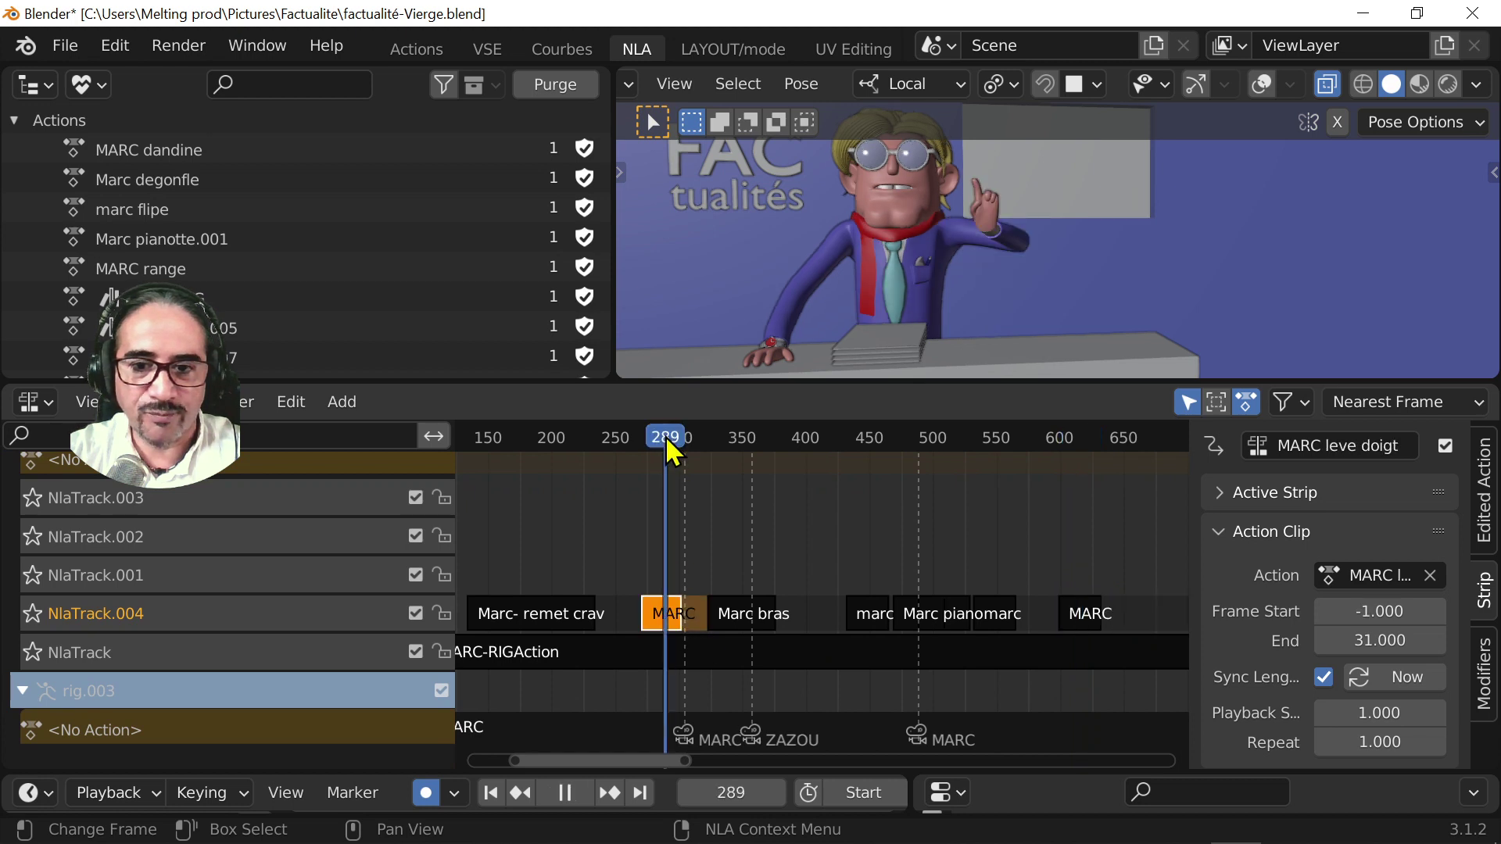
pyautogui.press('space')
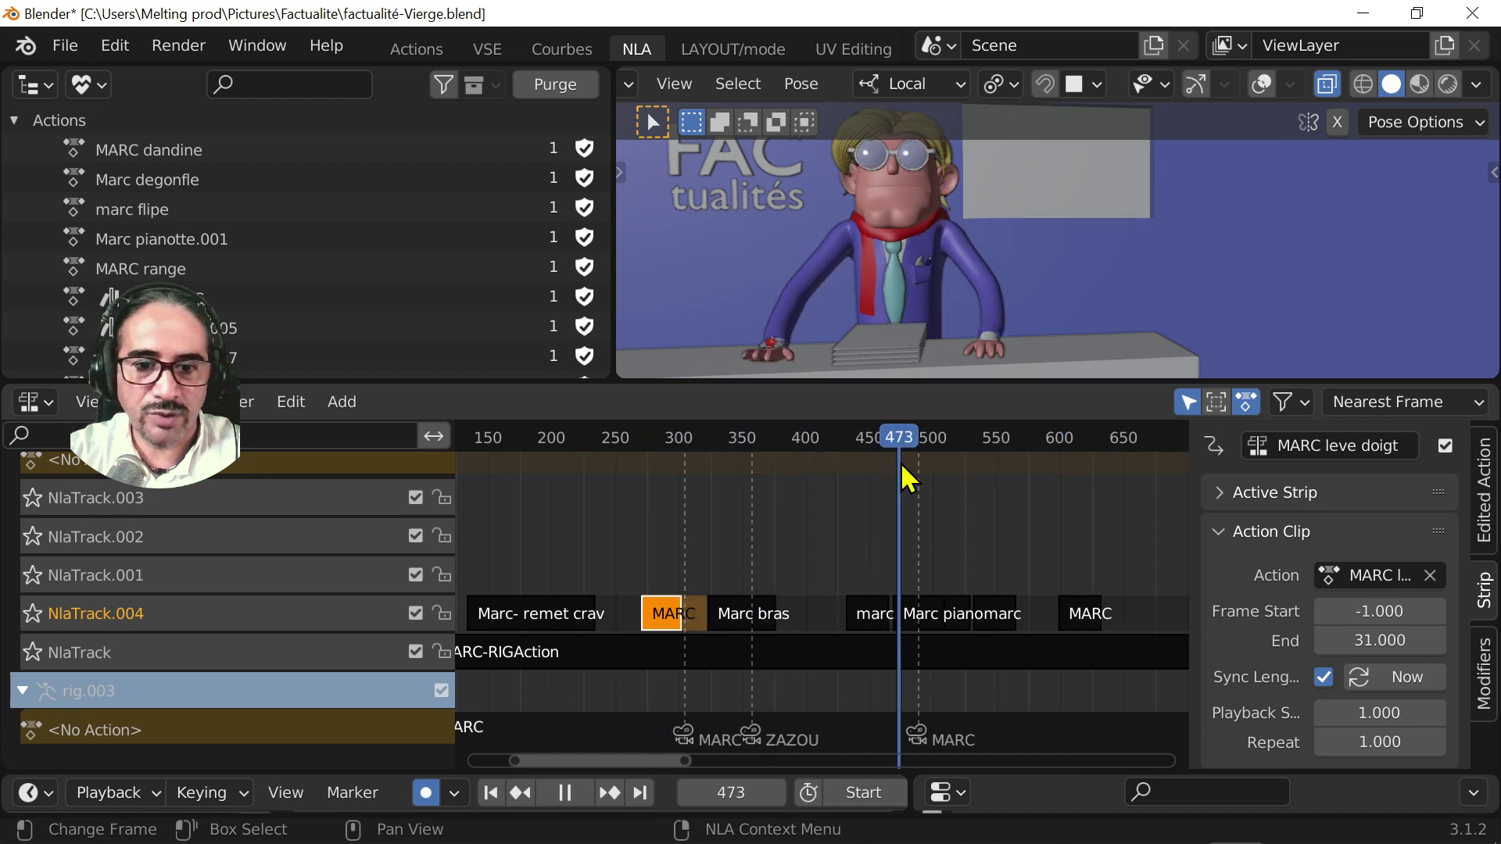
pyautogui.click(667, 513)
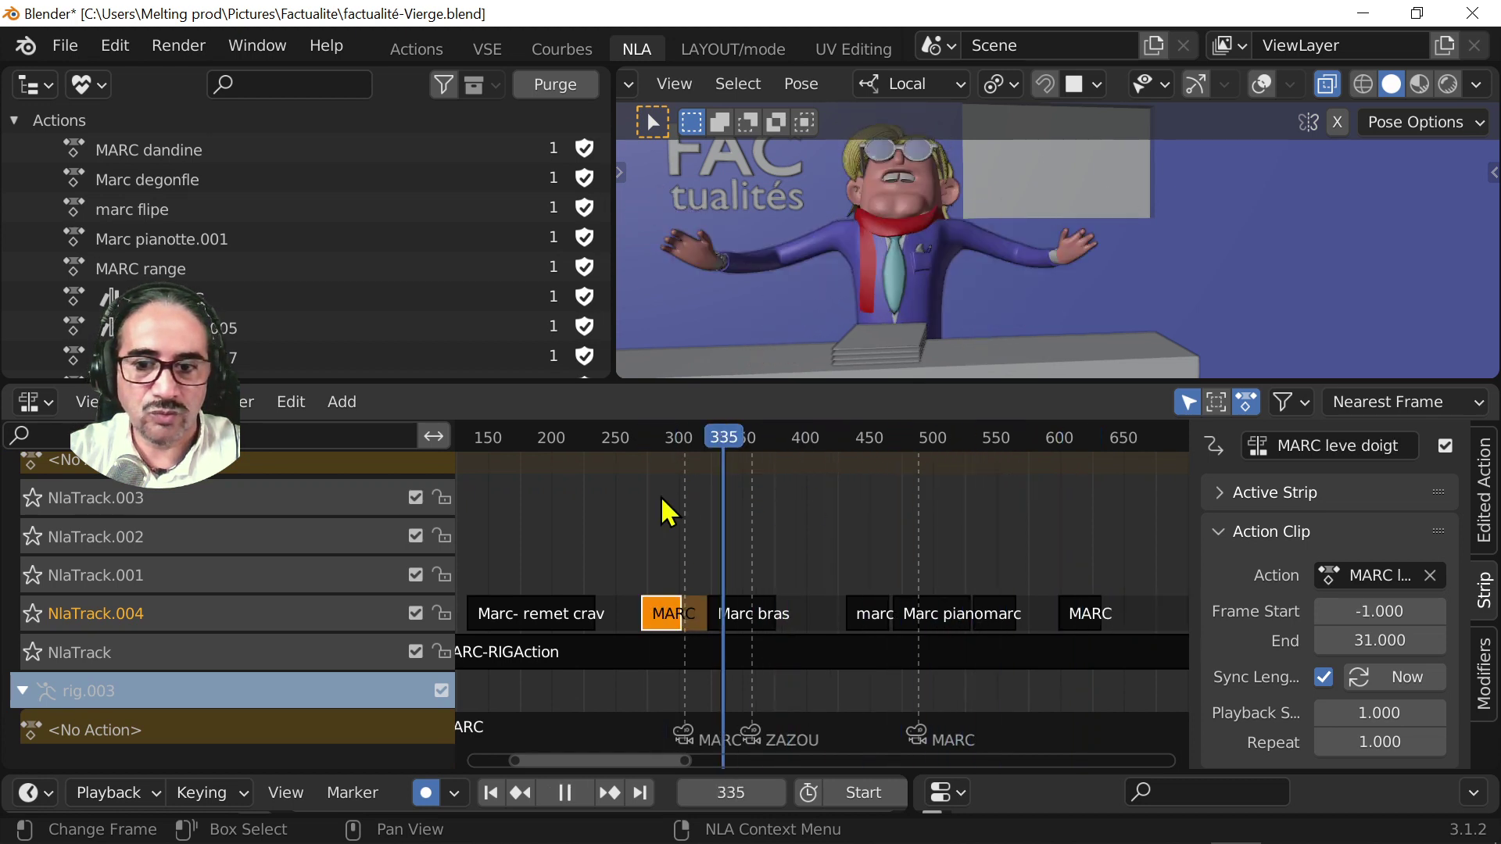
pyautogui.click(938, 523)
pyautogui.press('space')
# - Duplicate the marc regarde ZAZ strip that follows Marc pianotte, and place the copy just after MARC RIGOLE at about frame 639
pyautogui.click(997, 621)
pyautogui.moveTo(1015, 664); pyautogui.dragTo(767, 636, button='middle')
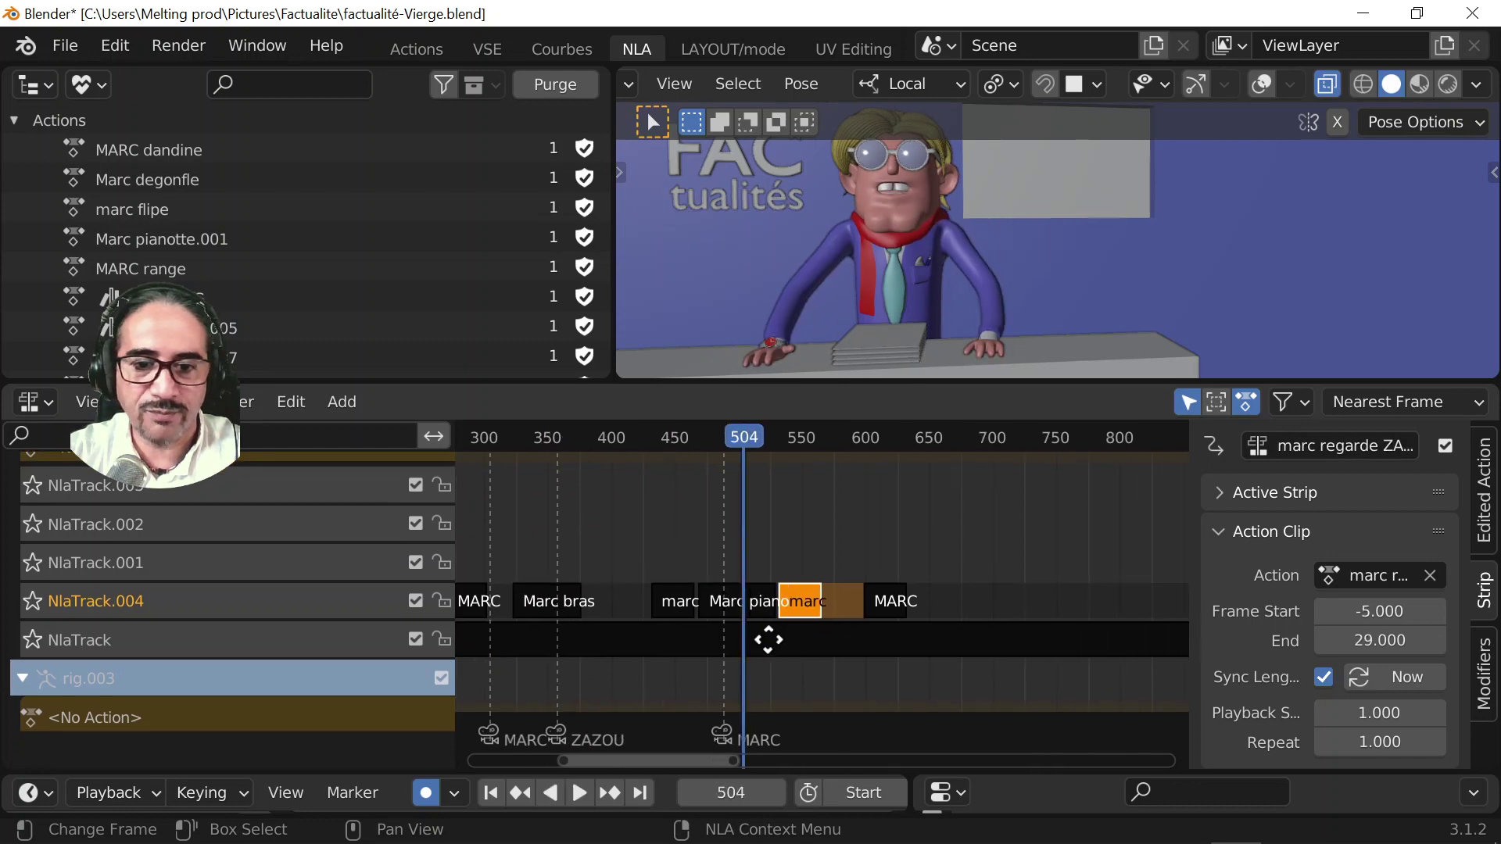
pyautogui.click(797, 457)
pyautogui.press('space')
pyautogui.press('space')
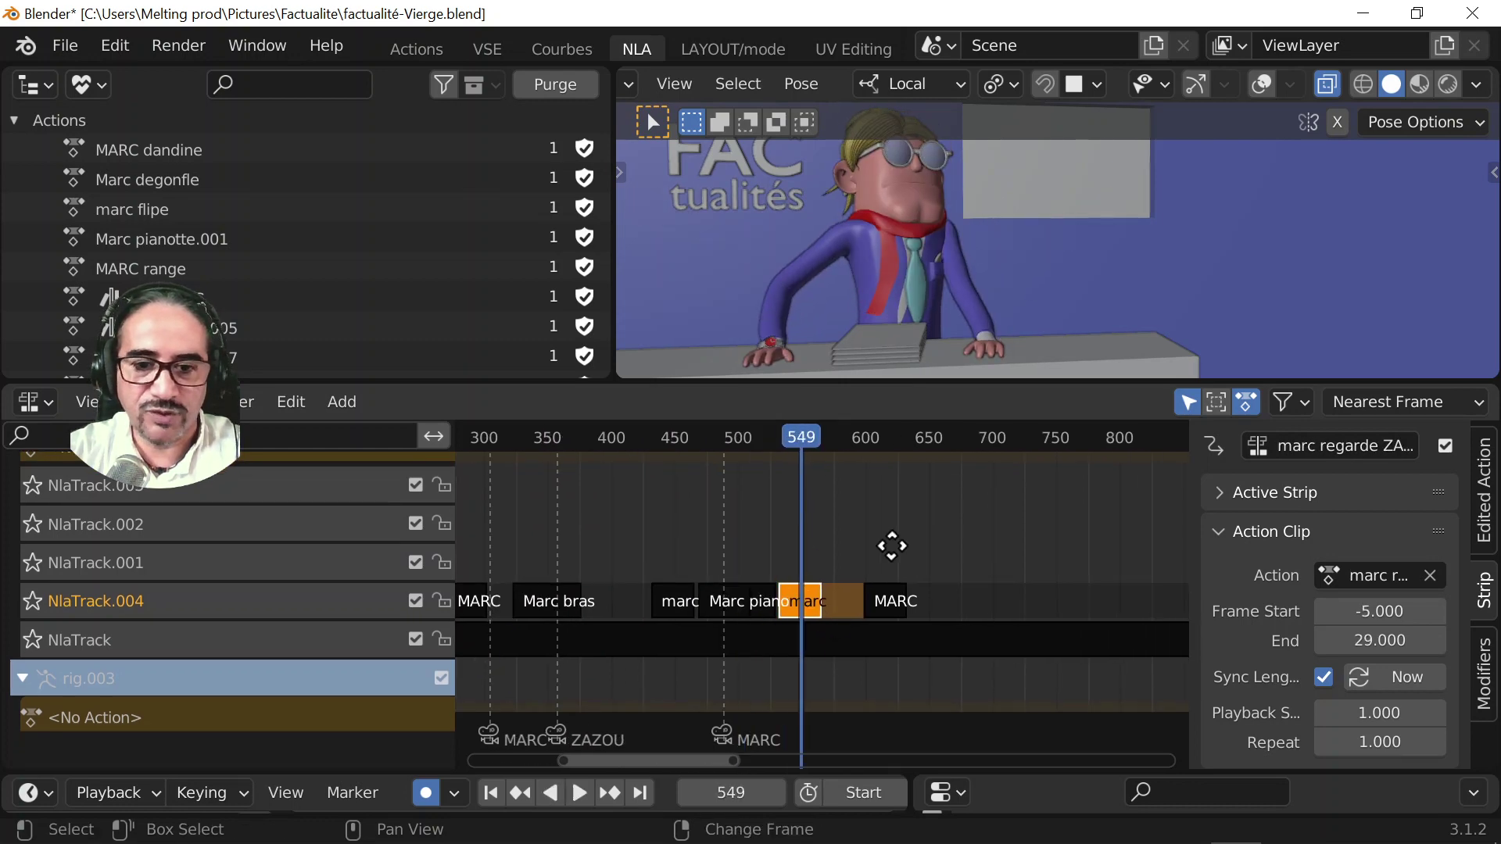
pyautogui.press('g')
pyautogui.click(1006, 626)
pyautogui.scroll(3, 1007, 633)
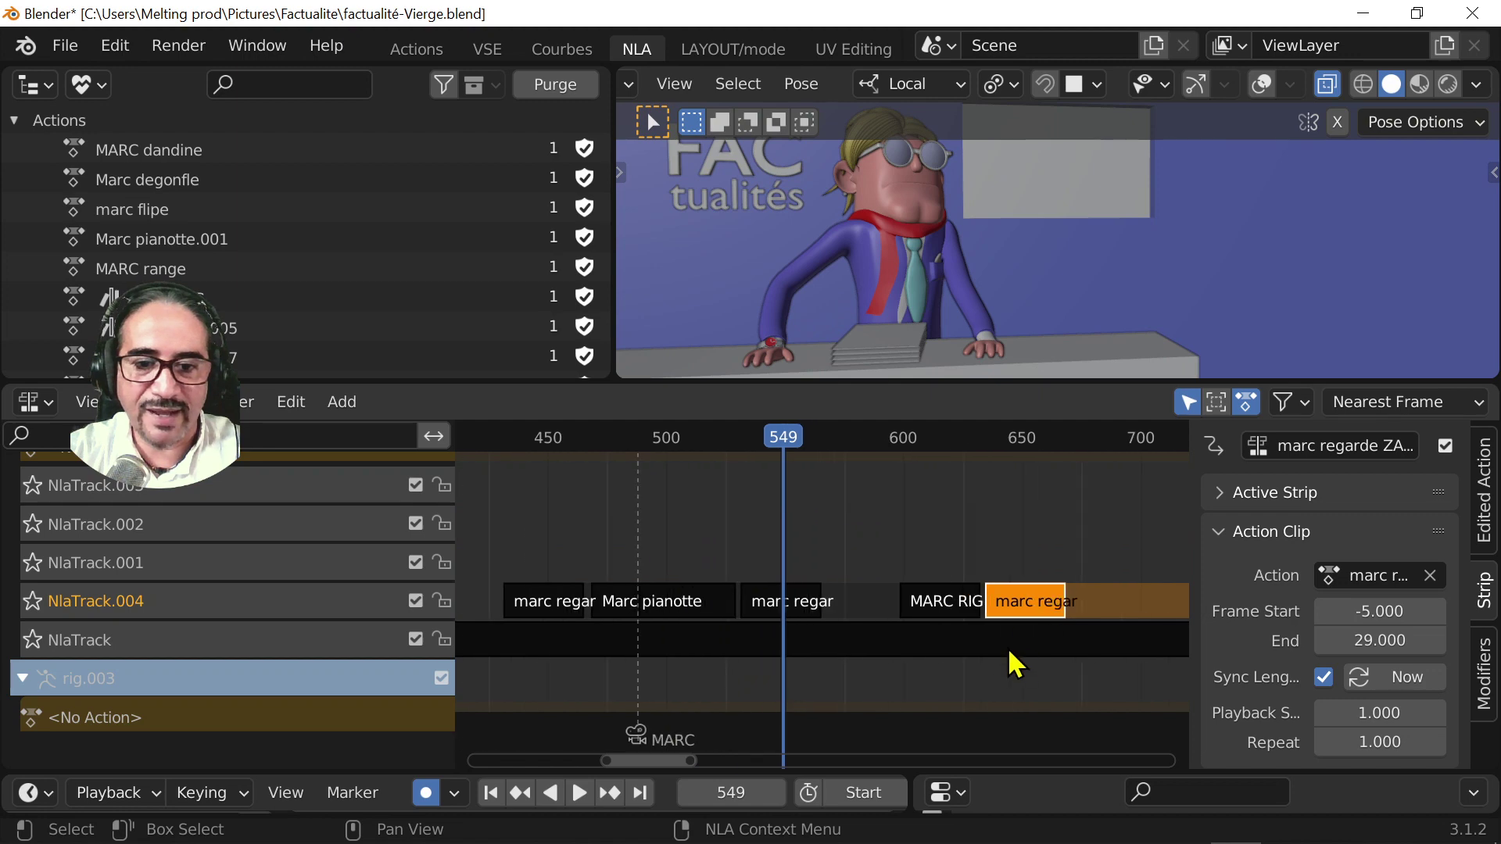
pyautogui.moveTo(1014, 663); pyautogui.dragTo(797, 630, button='middle')
pyautogui.scroll(3, 813, 610)
pyautogui.press('g')
pyautogui.click(818, 607)
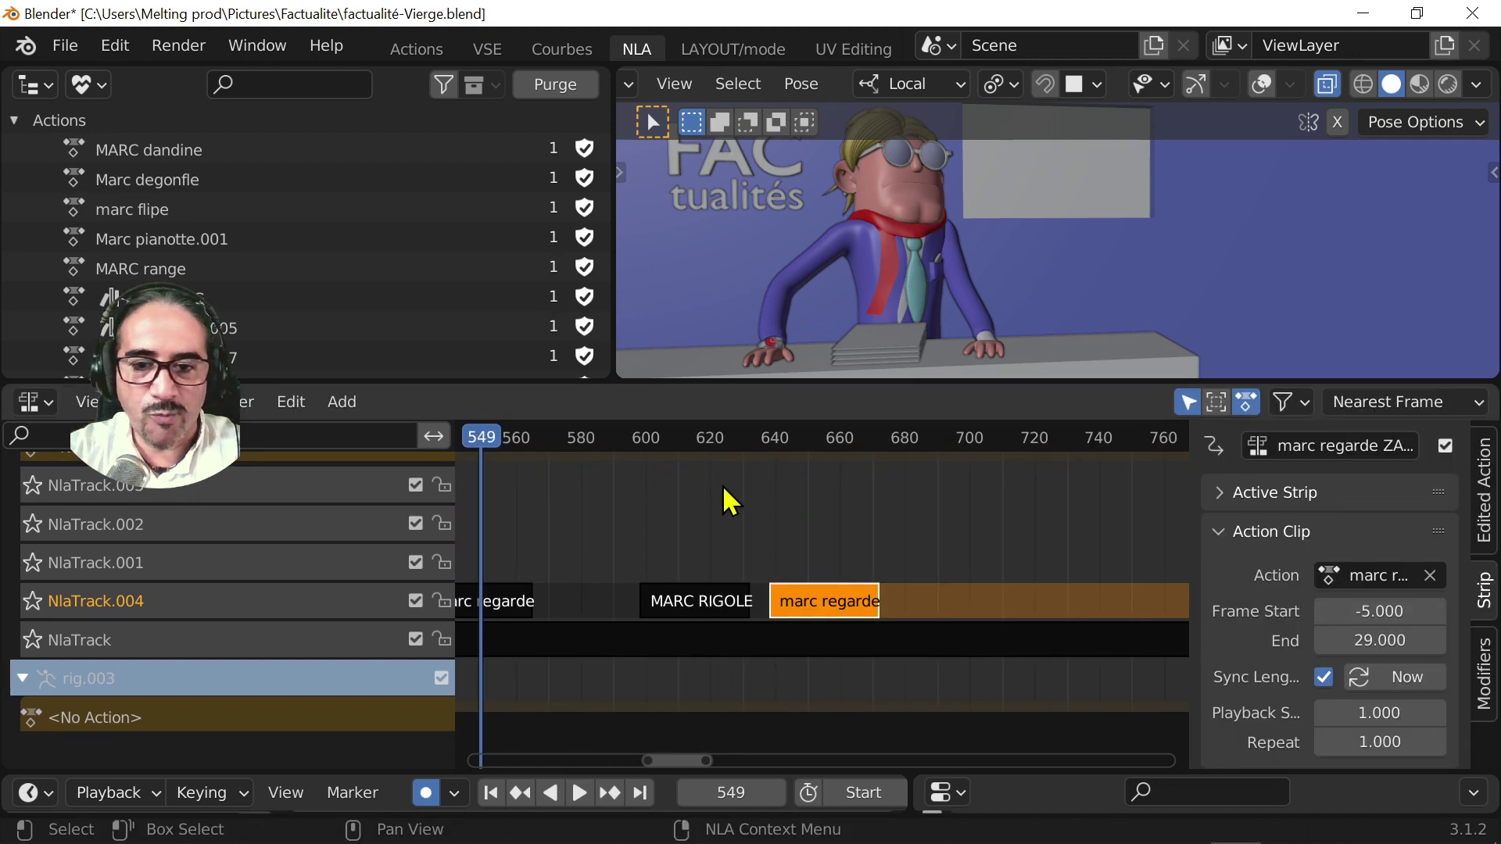
# - Play the animation from MARC RIGOLE into the last marc regarde ZAZ strip, stopping at frame 652
pyautogui.press('space')
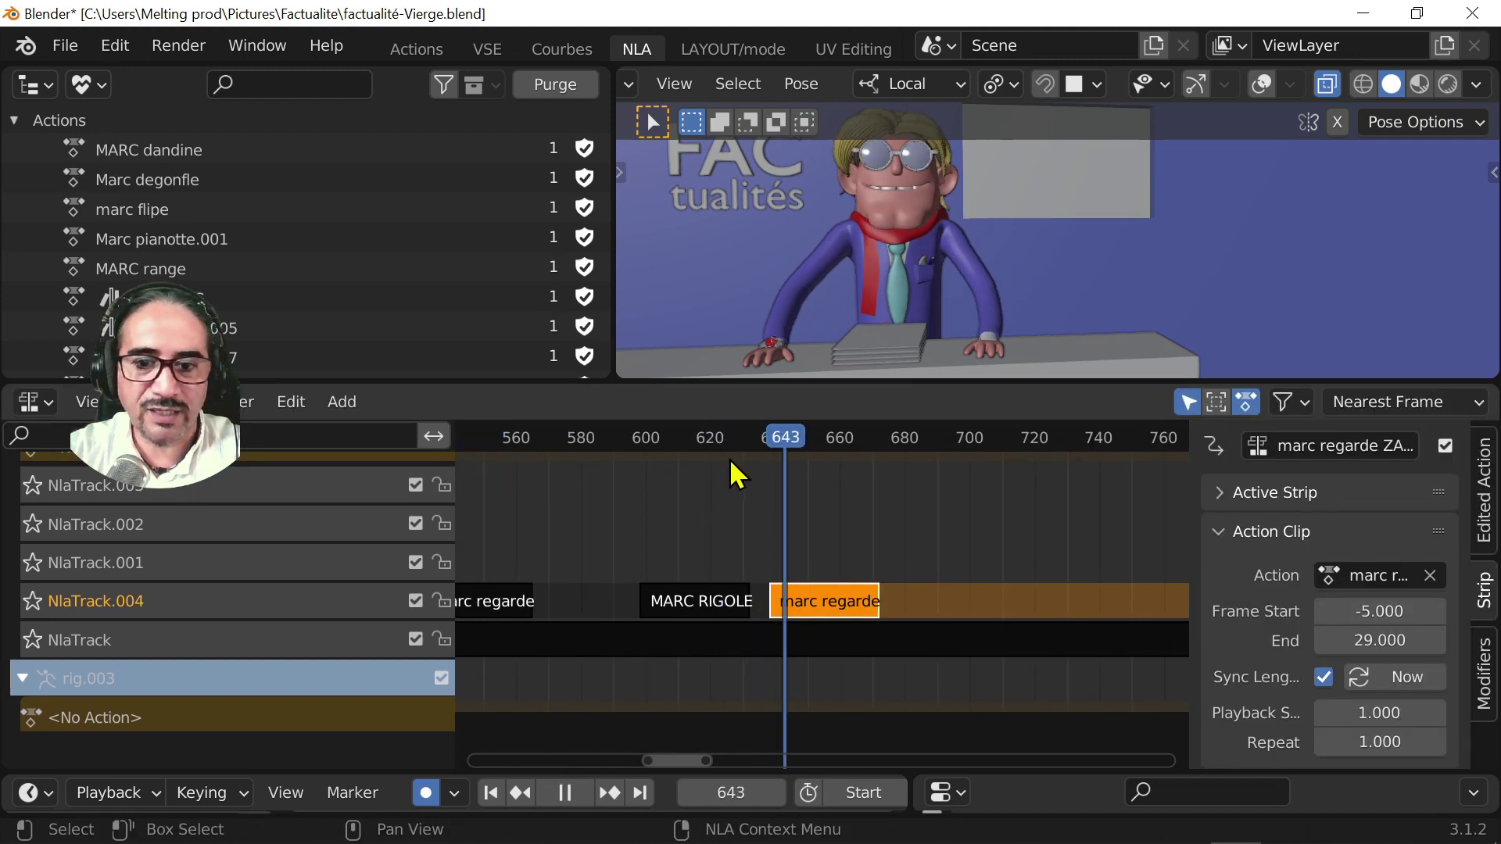
pyautogui.click(730, 456)
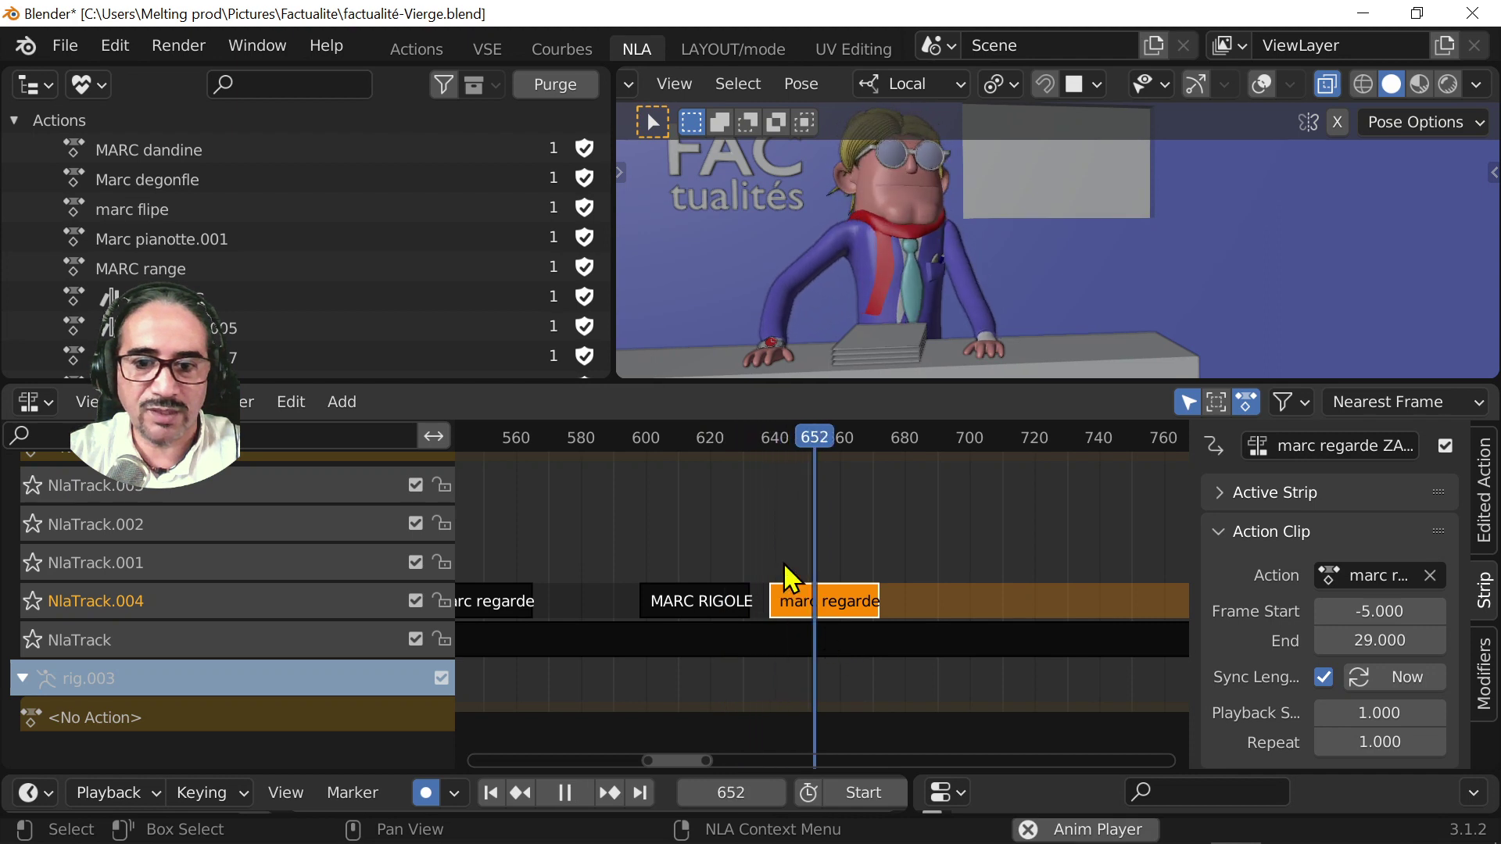
pyautogui.press('space')
# - Add a transition between the MARC RIGOLE strip and the marc regarde ZAZ strip after it, and play through it to frame 657
pyautogui.click(727, 601)
pyautogui.keyDown('shift'); pyautogui.click(809, 604); pyautogui.keyUp('shift')
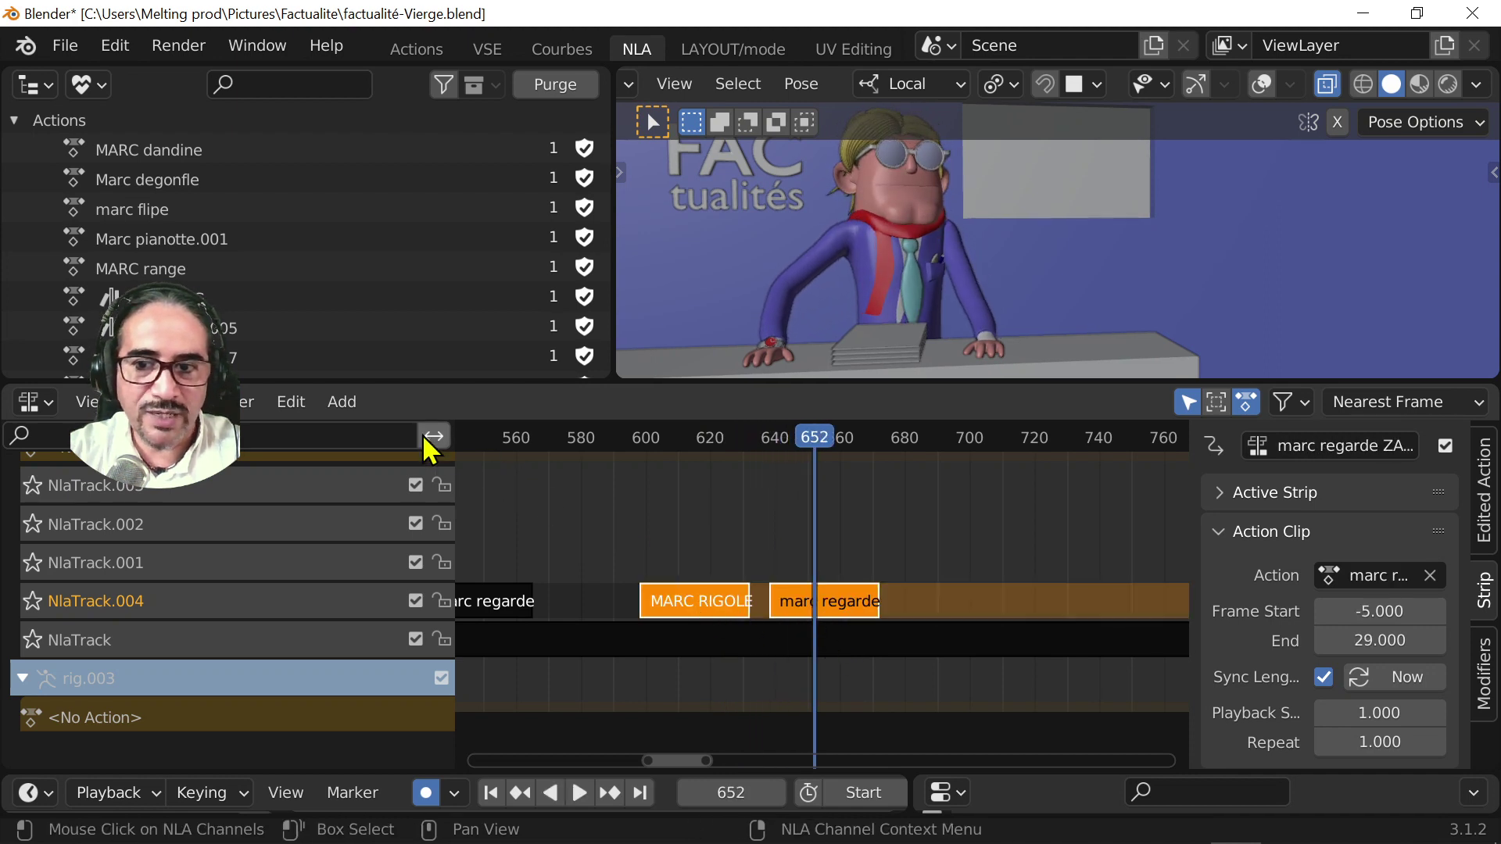
pyautogui.click(343, 415)
pyautogui.click(454, 469)
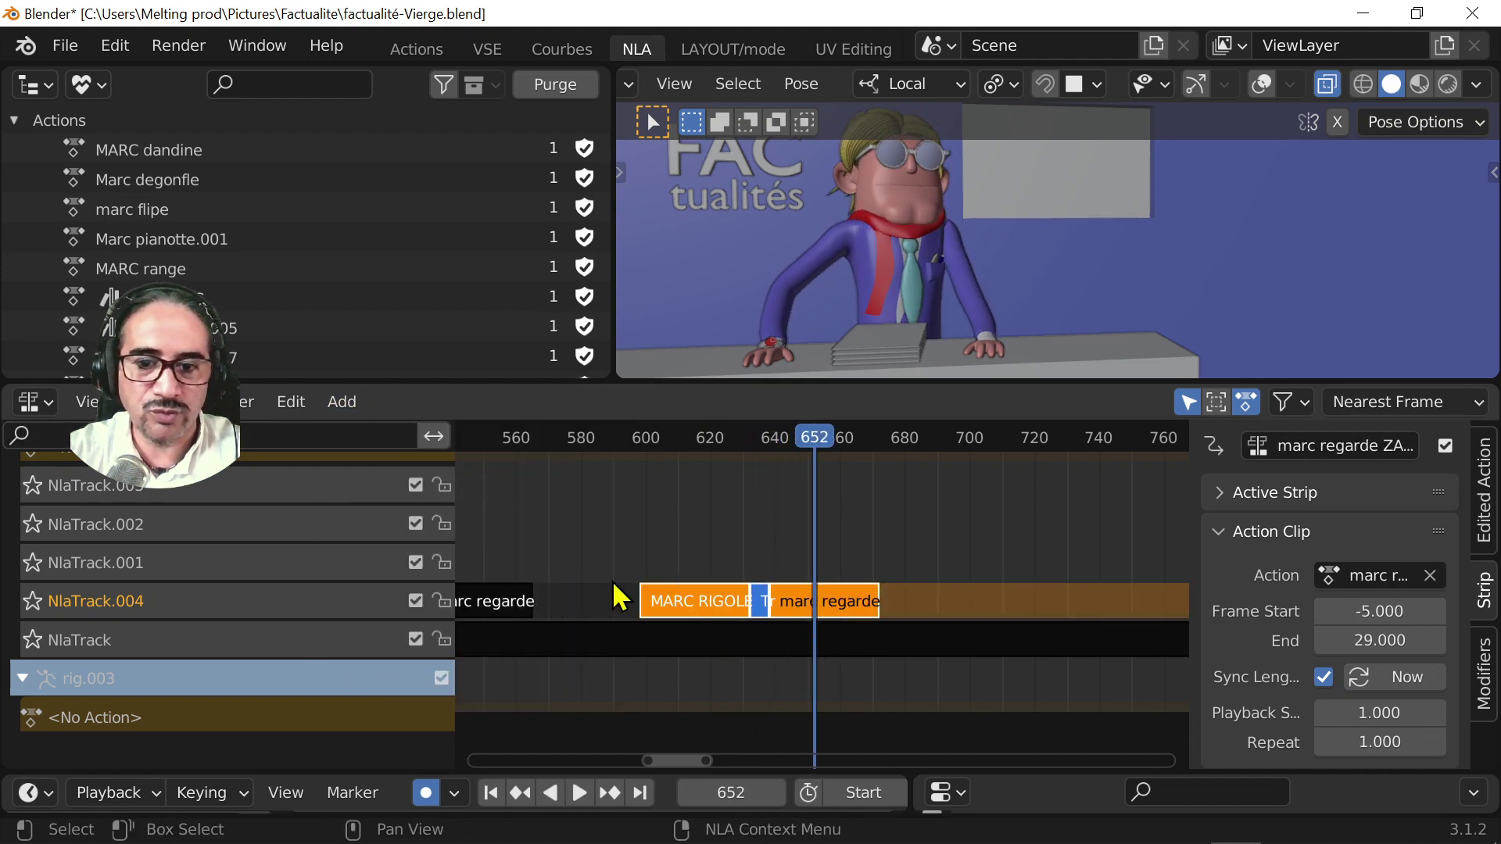
pyautogui.click(739, 435)
pyautogui.press('space')
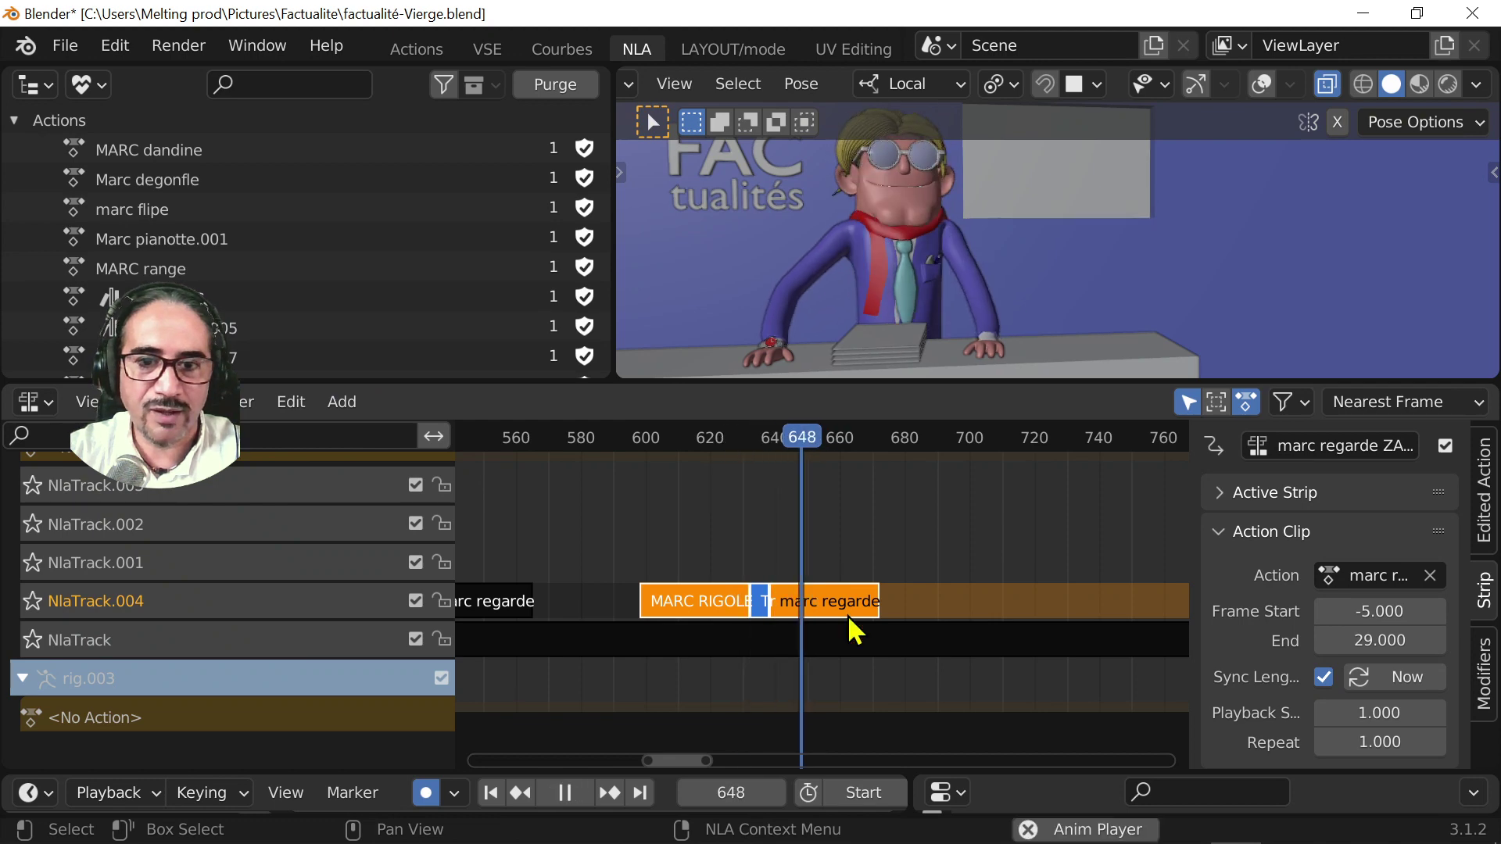
pyautogui.press('space')
# - Lengthen the transition by moving the last marc regarde ZAZ strip to start at about frame 660, and play the animation through it
pyautogui.click(838, 605)
pyautogui.moveTo(838, 605); pyautogui.dragTo(908, 605)
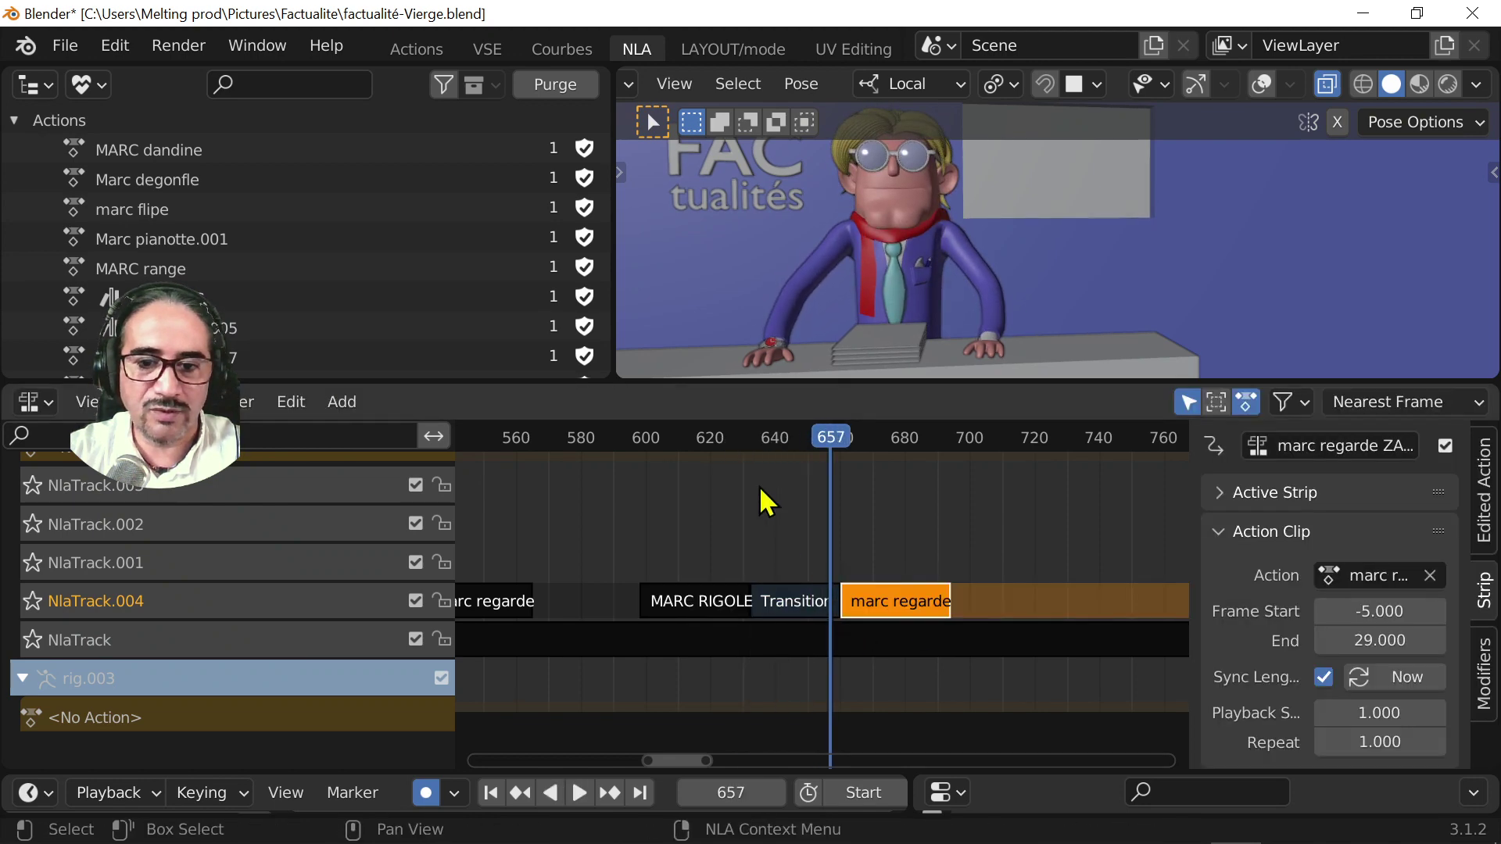
pyautogui.click(729, 442)
pyautogui.press('space')
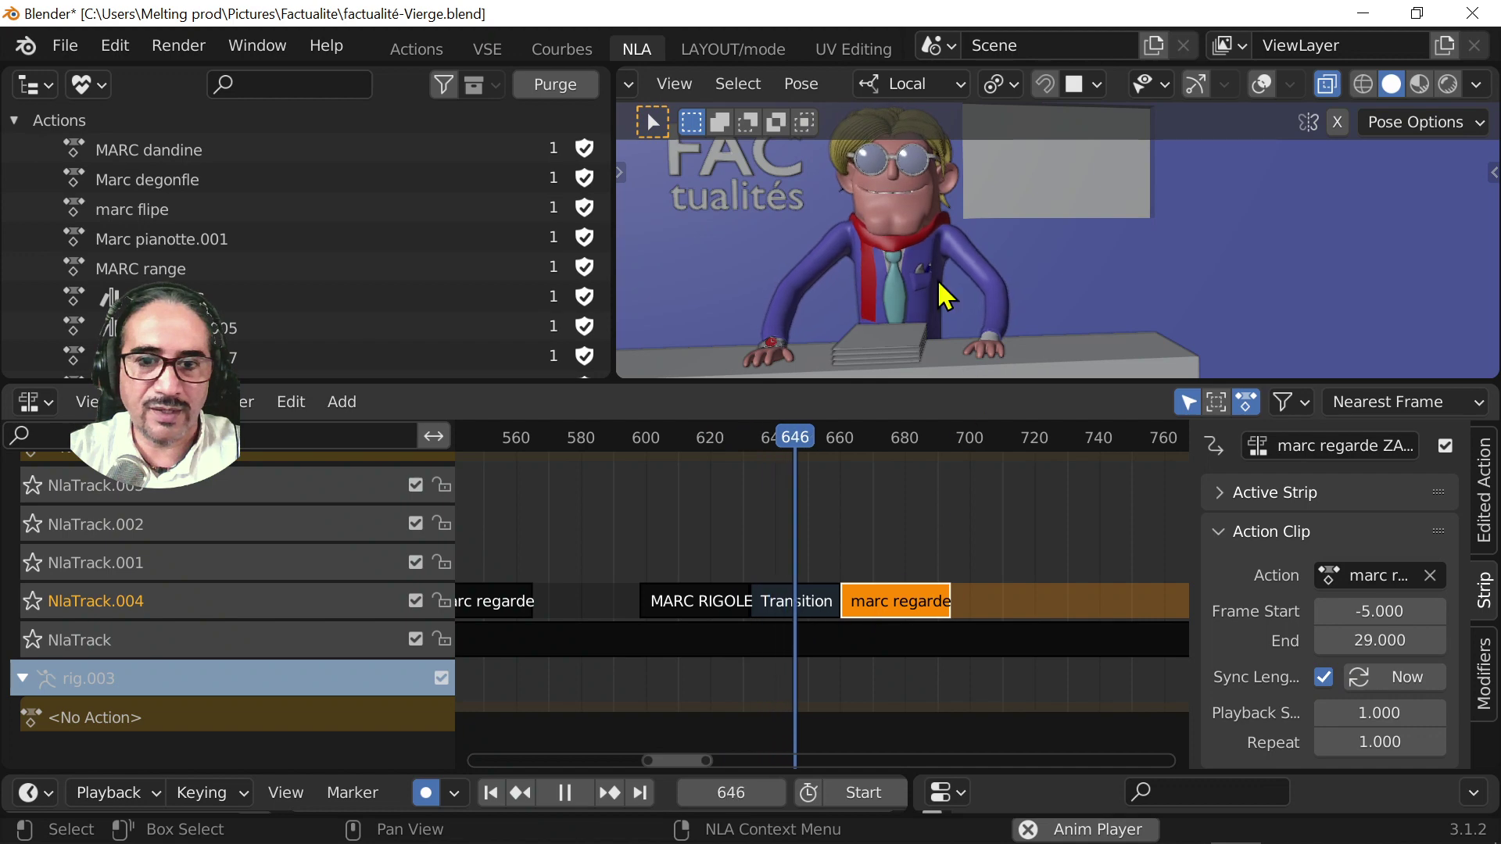
# - Shorten the transition after MARC RIGOLE by moving the last marc regarde ZAZ strip to start at about frame 650
pyautogui.press('space')
pyautogui.click(778, 604)
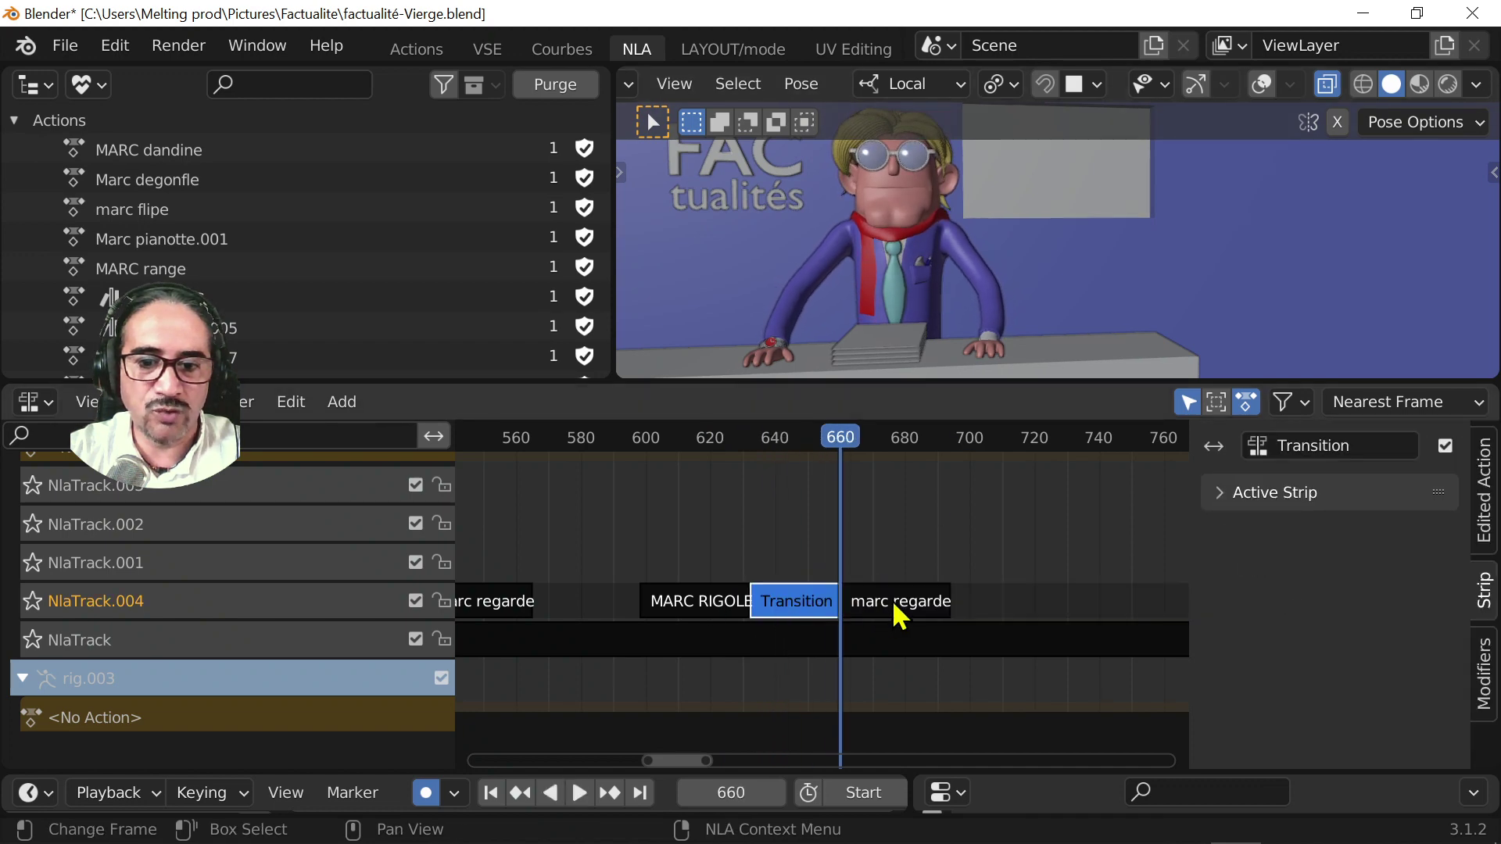
pyautogui.click(903, 609)
pyautogui.moveTo(903, 610); pyautogui.dragTo(870, 610)
pyautogui.click(739, 605)
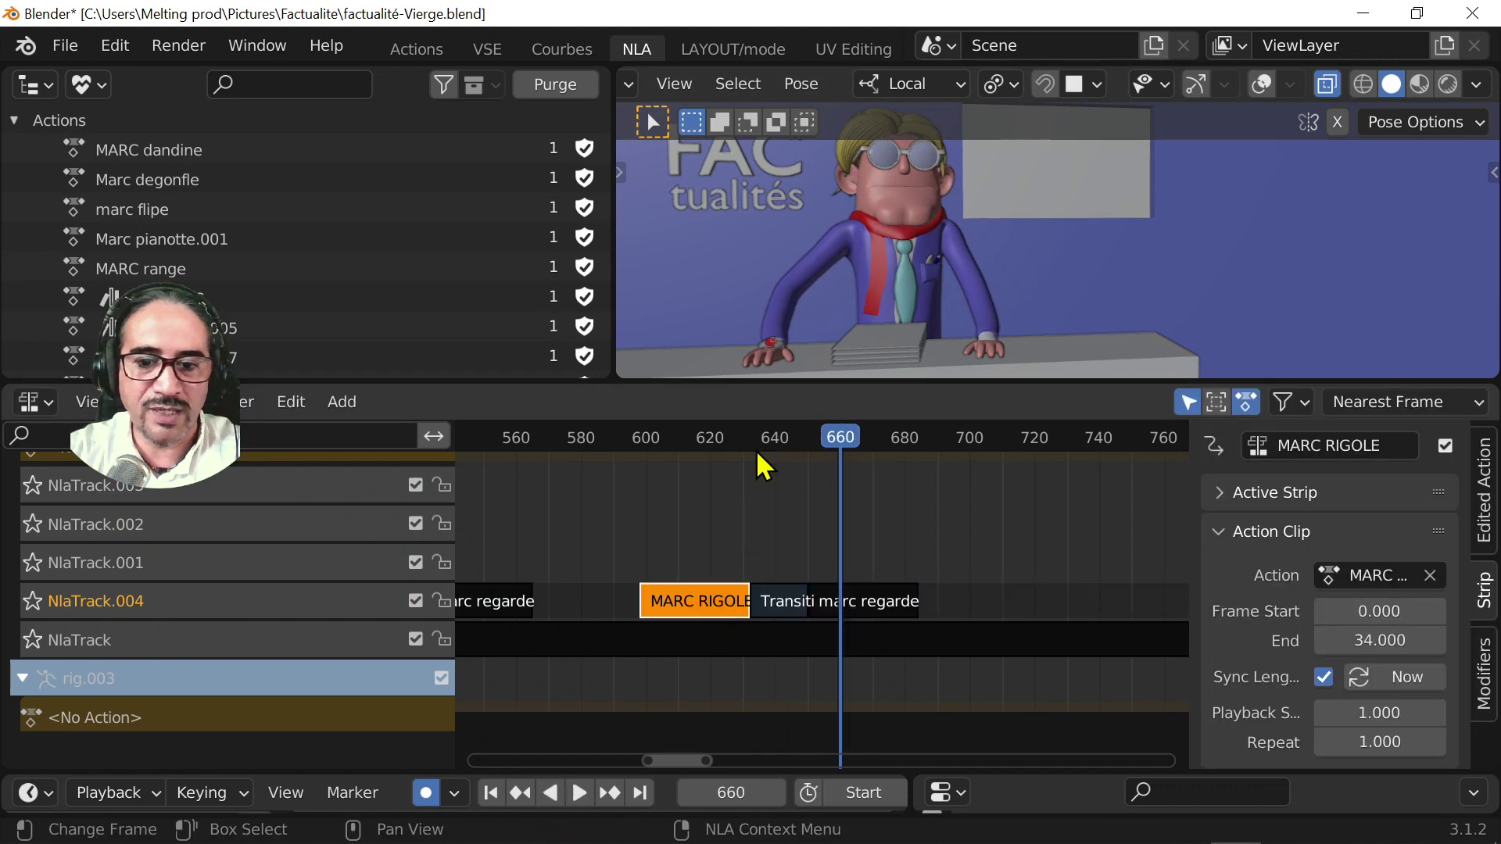
# - Replay the animation from MARC RIGOLE through the shortened transition and last marc regarde ZAZ strip, stopping at frame 749
pyautogui.click(713, 454)
pyautogui.press('space')
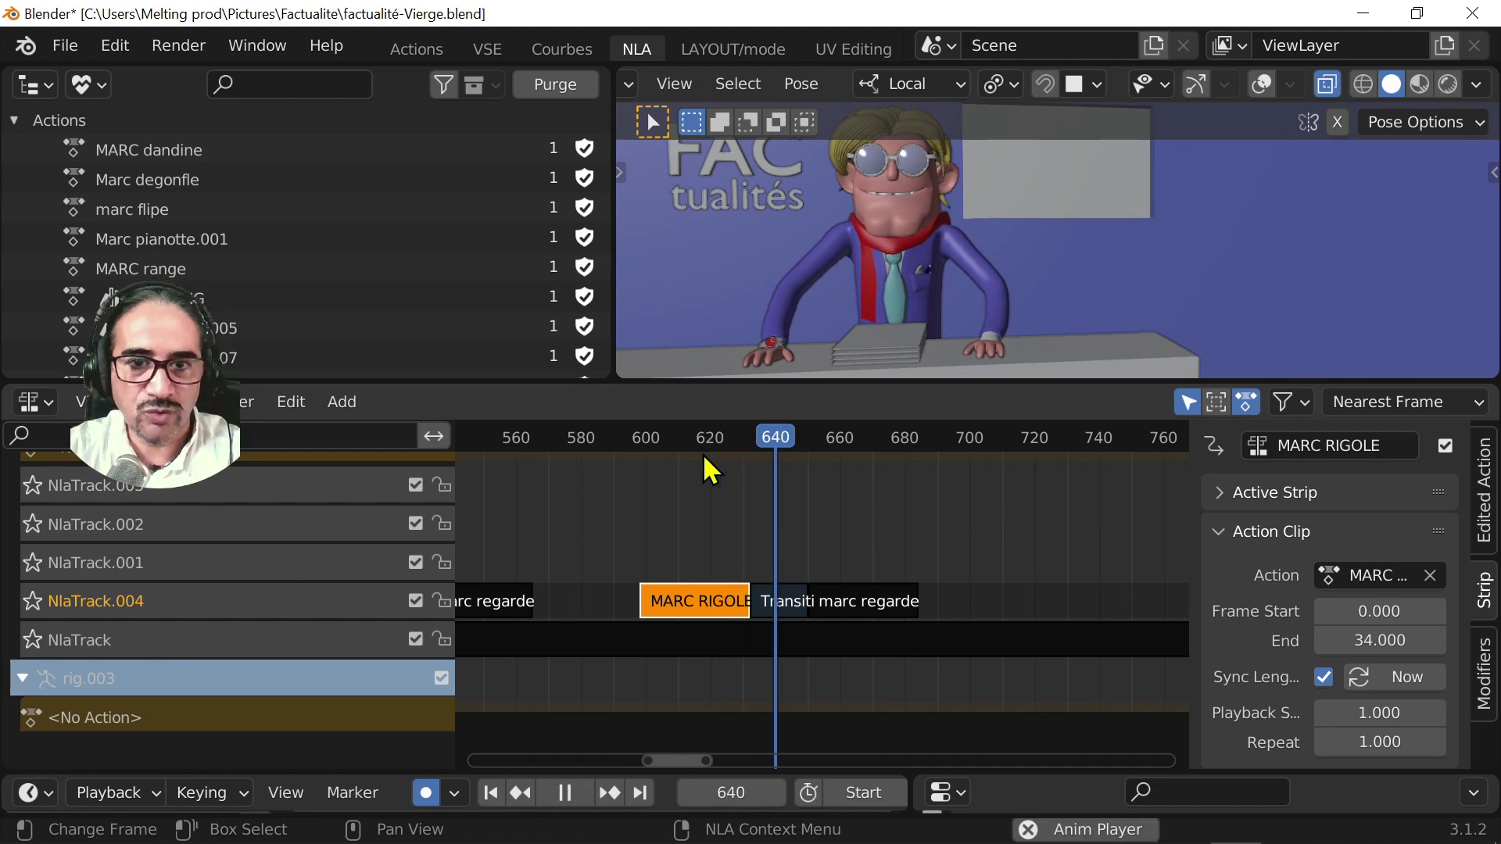
pyautogui.press('space')
pyautogui.click(741, 439)
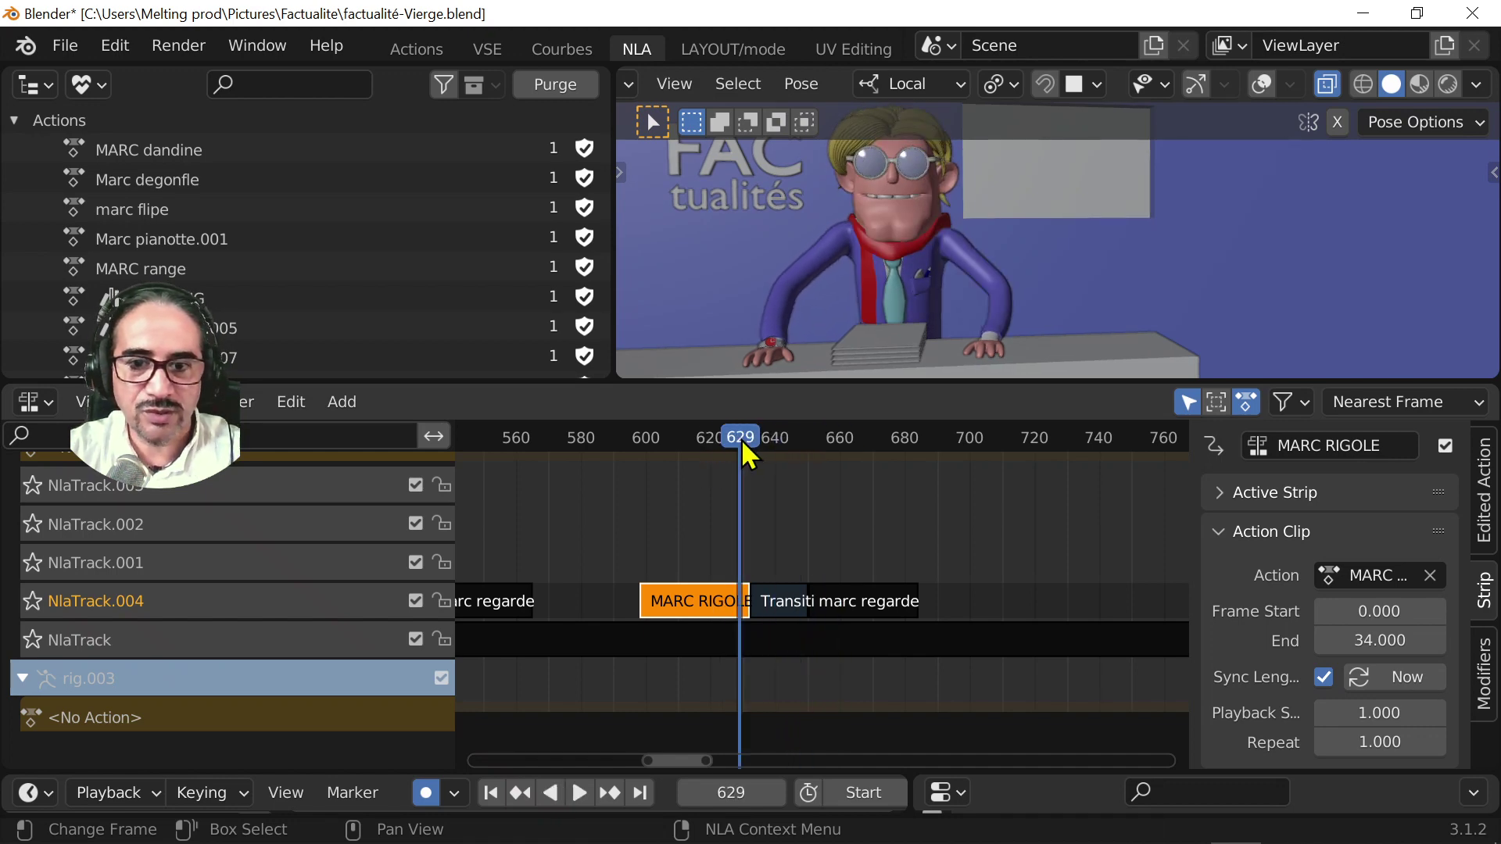
pyautogui.press('space')
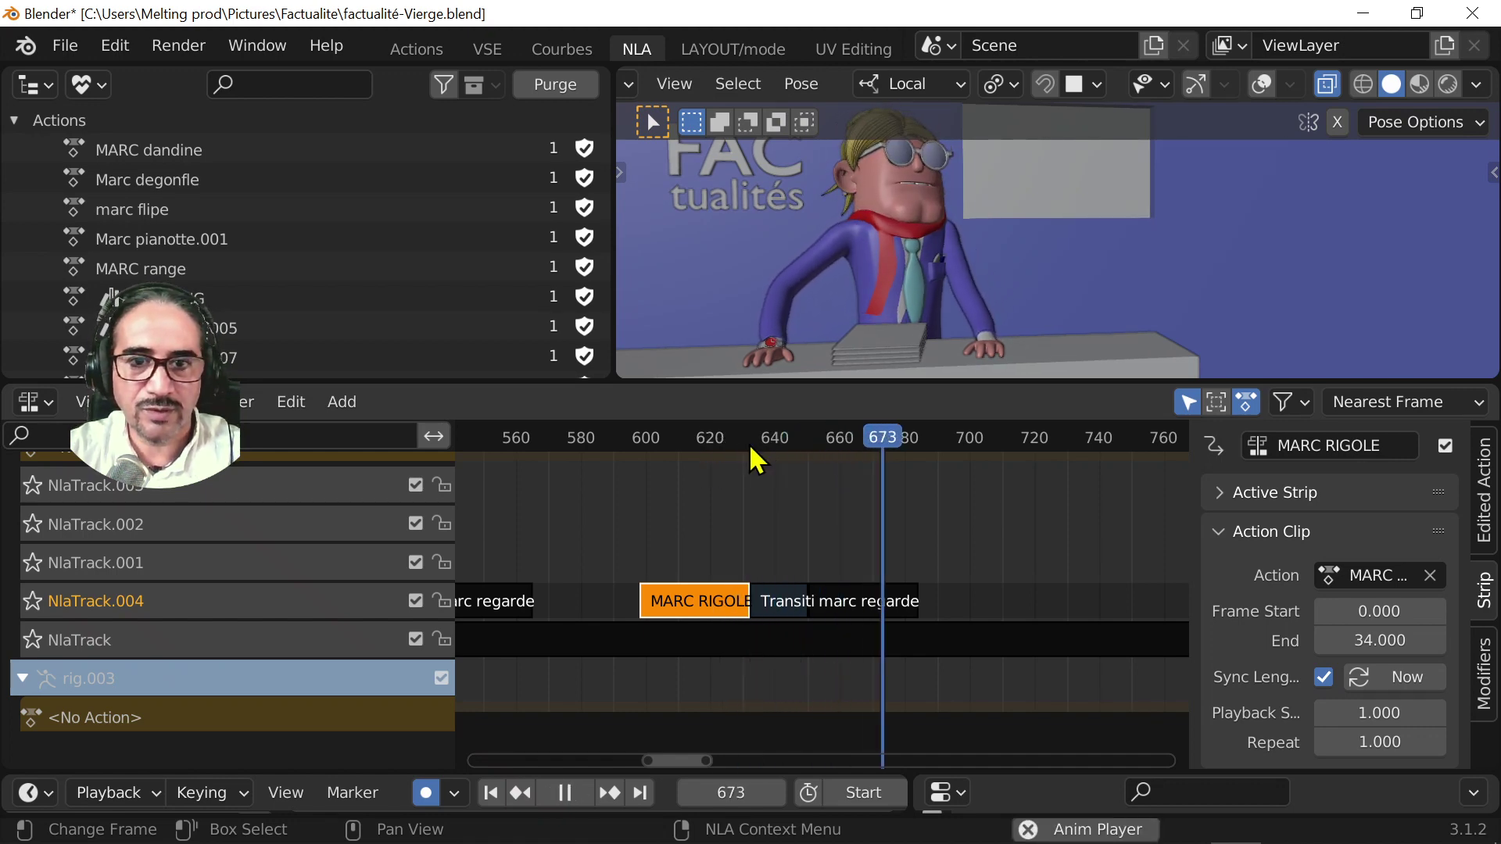
pyautogui.click(871, 606)
pyautogui.scroll(-3, 949, 657)
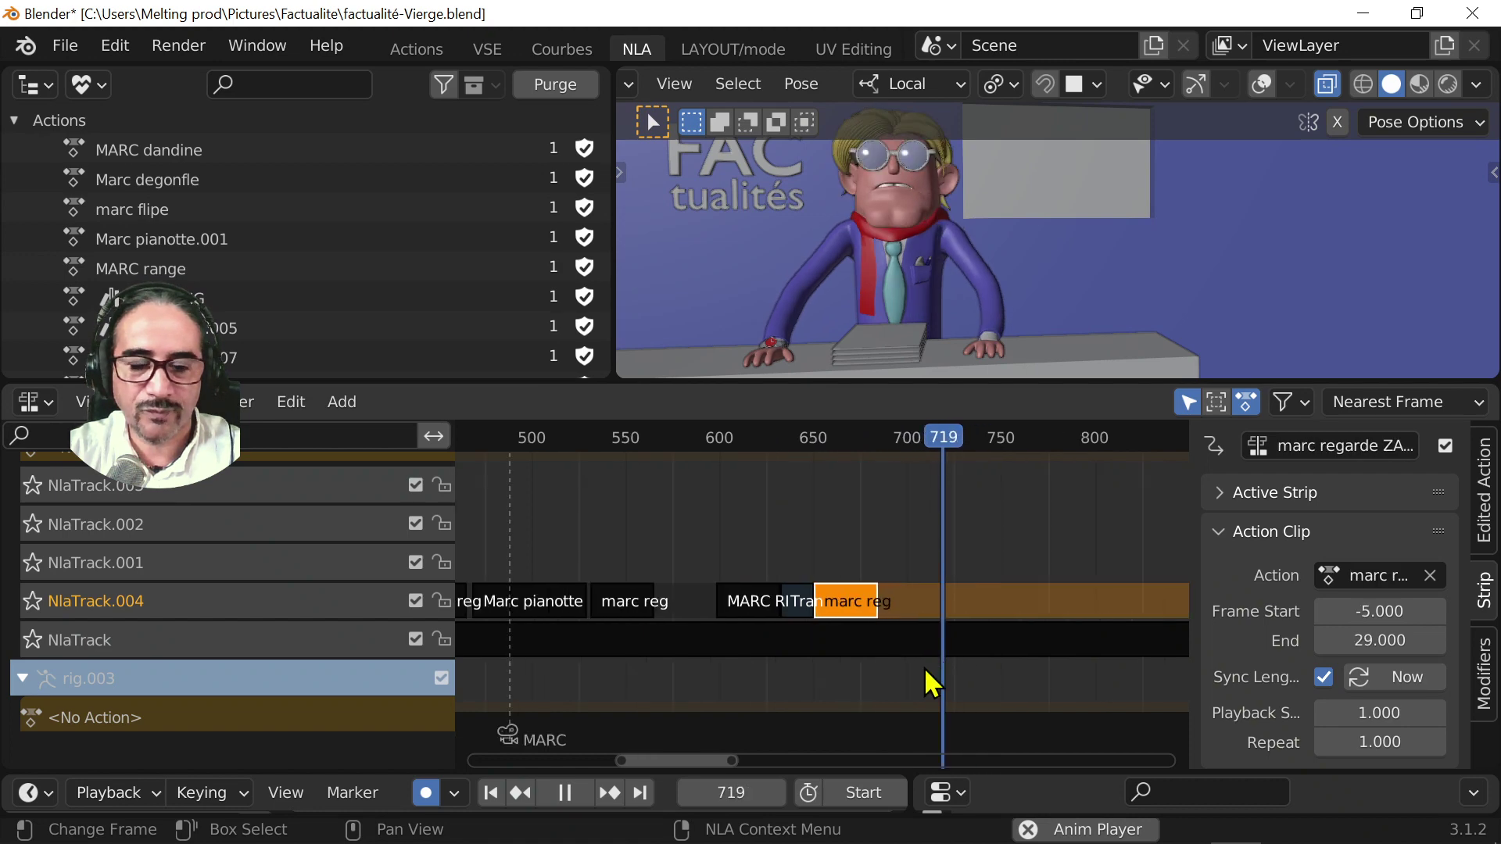
pyautogui.scroll(-2, 844, 673)
pyautogui.press('space')
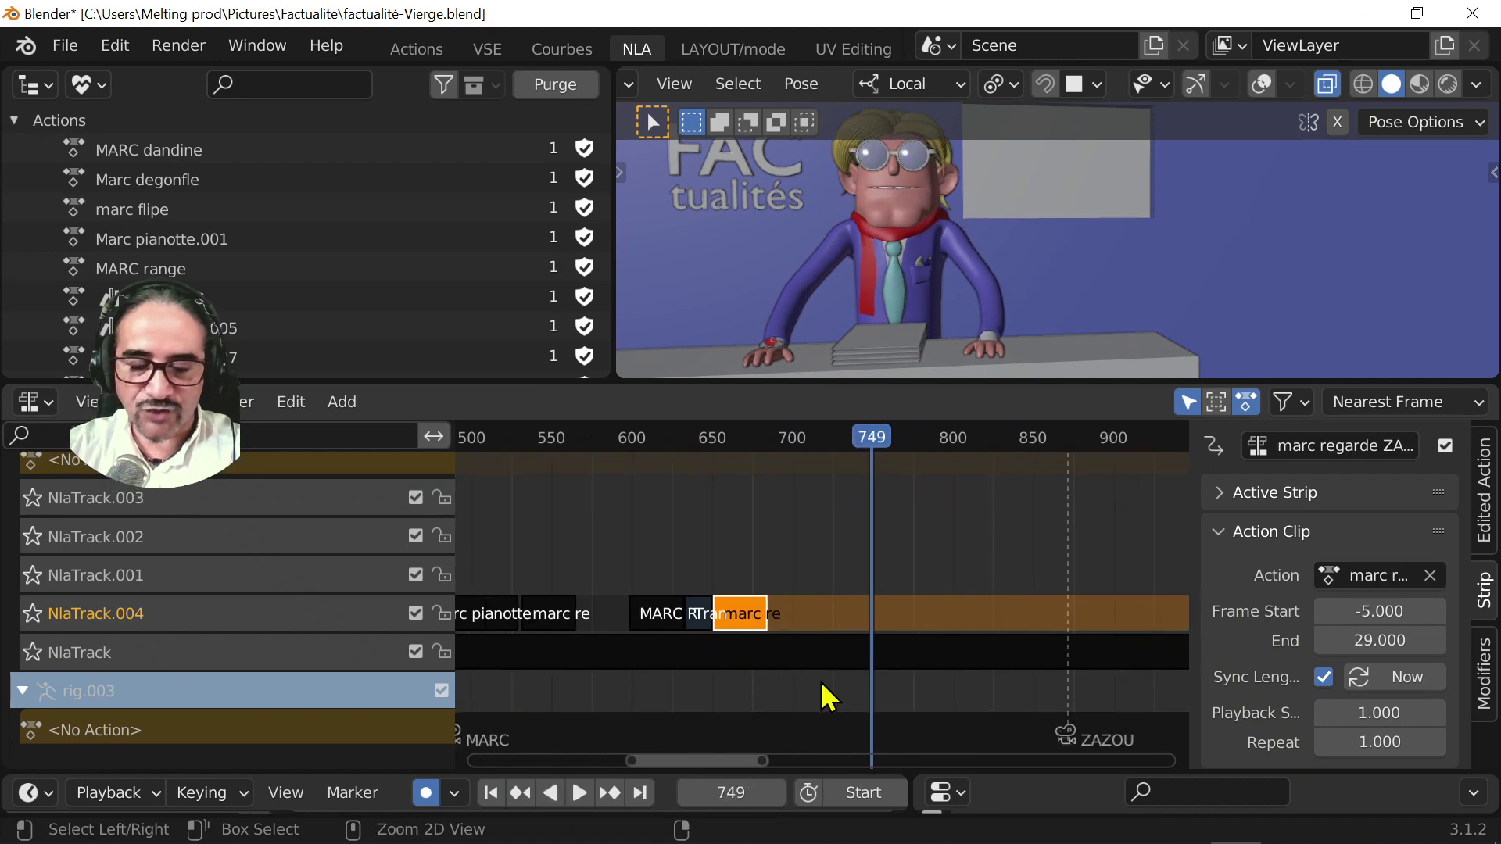
# - Save the factualité-Vierge.blend file and scrub across the full strip sequence to frame 776
pyautogui.hotkey('ctrl', 's')
pyautogui.scroll(-2, 823, 688)
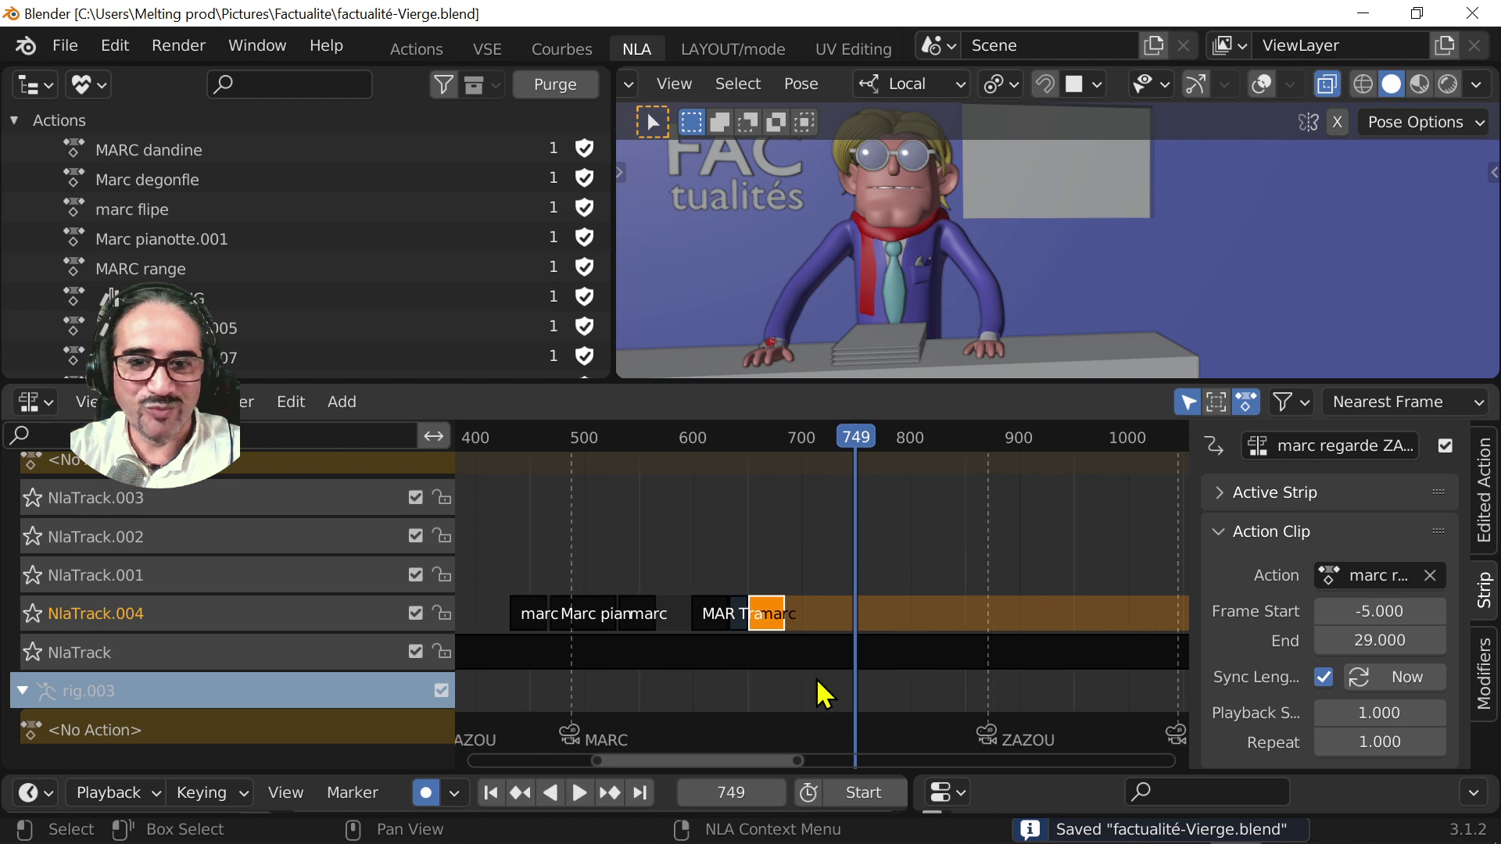
pyautogui.scroll(-4, 833, 680)
pyautogui.moveTo(845, 670); pyautogui.dragTo(928, 681, button='middle')
pyautogui.moveTo(656, 445); pyautogui.dragTo(957, 463)
pyautogui.scroll(-2, 1015, 626)
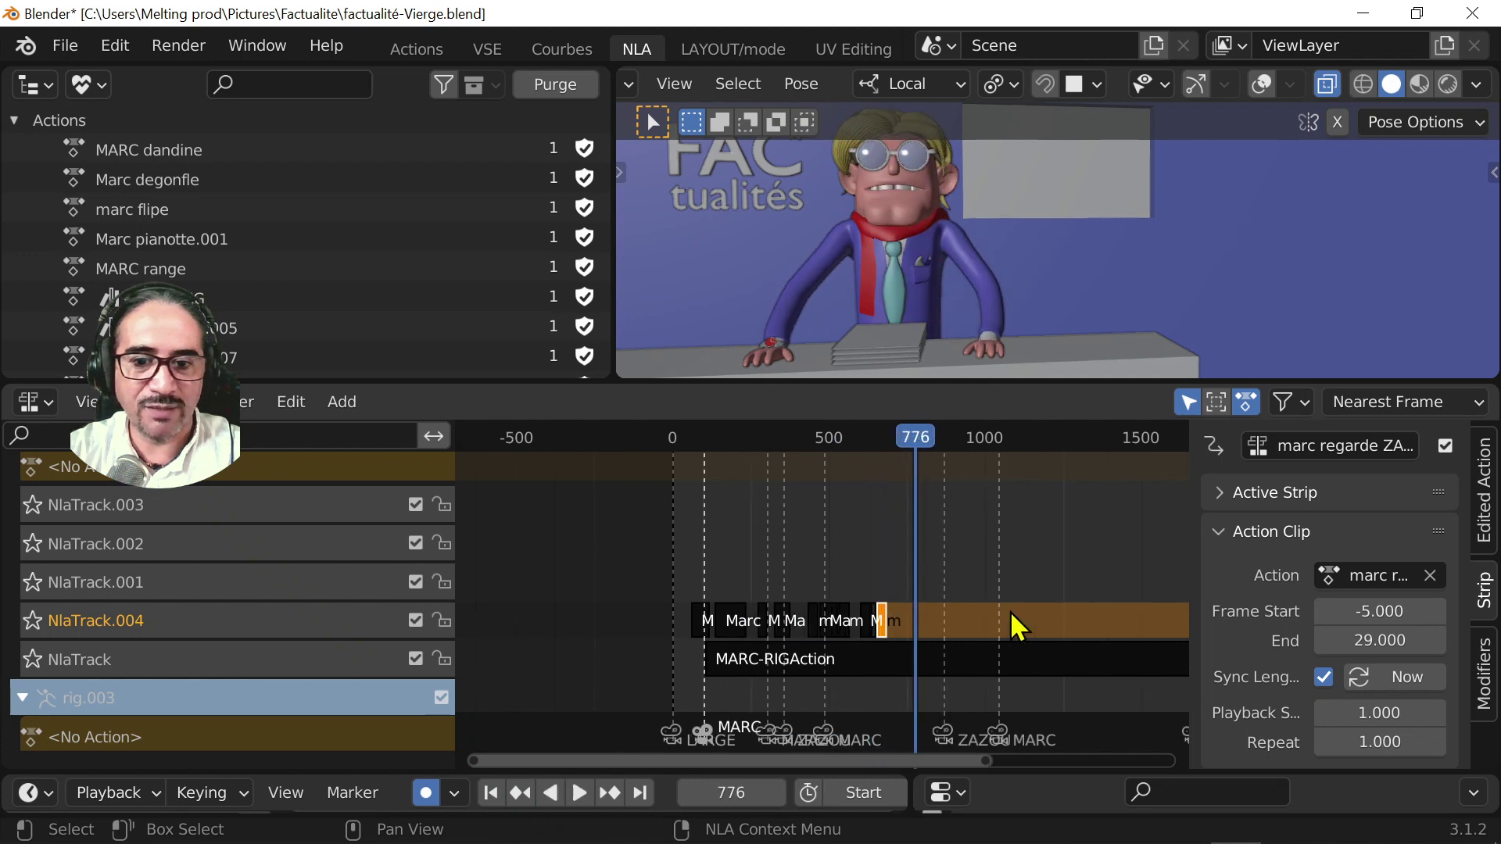
pyautogui.moveTo(1015, 626); pyautogui.dragTo(938, 617, button='middle')
pyautogui.scroll(2, 785, 586)
pyautogui.scroll(2, 794, 587)
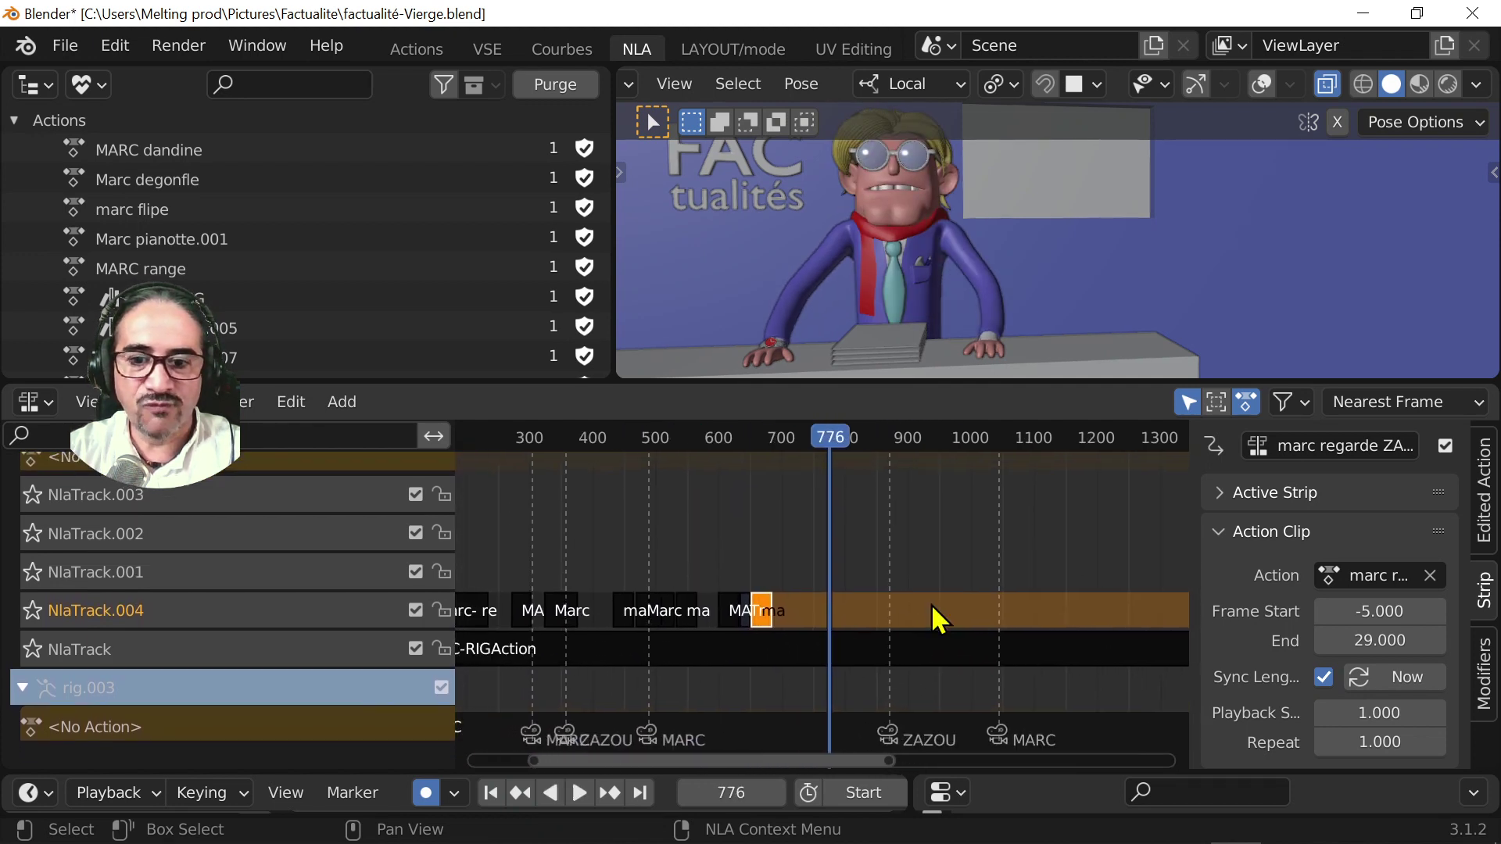
pyautogui.hotkey('ctrl', 's')
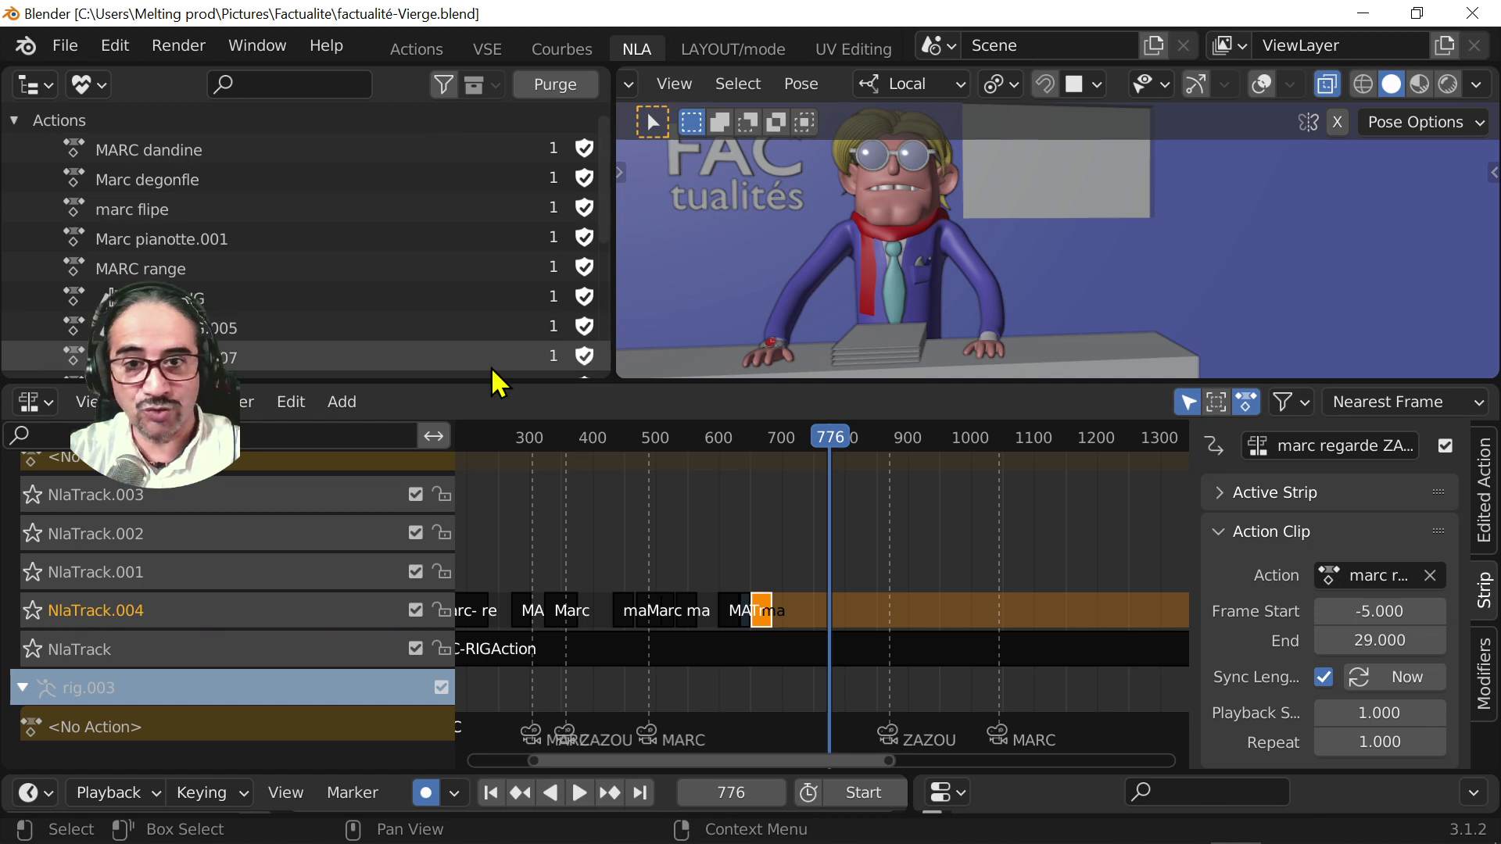
pyautogui.scroll(-10, 492, 344)
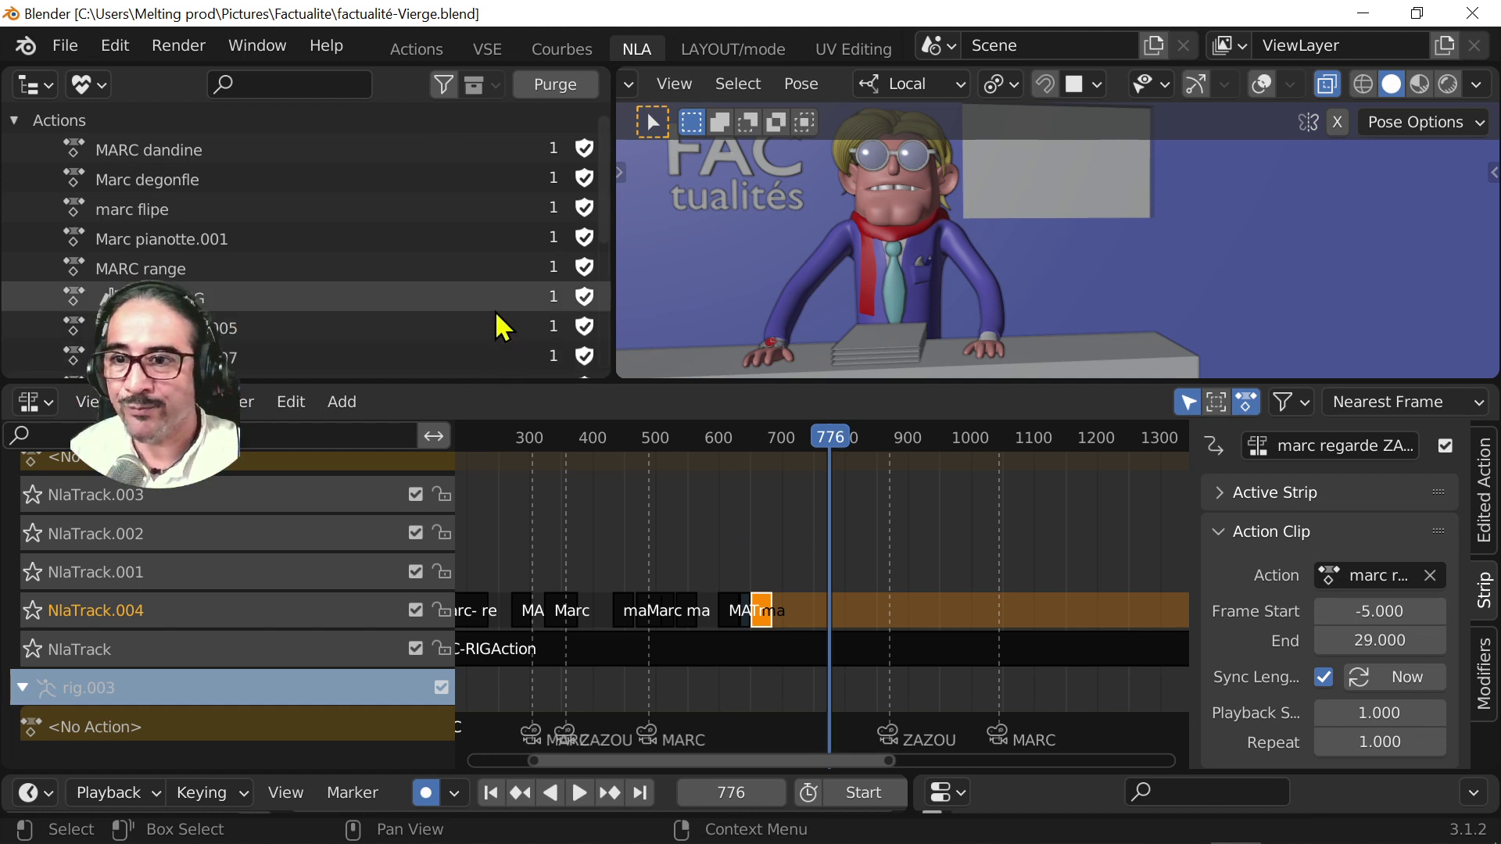
pyautogui.scroll(10, 380, 364)
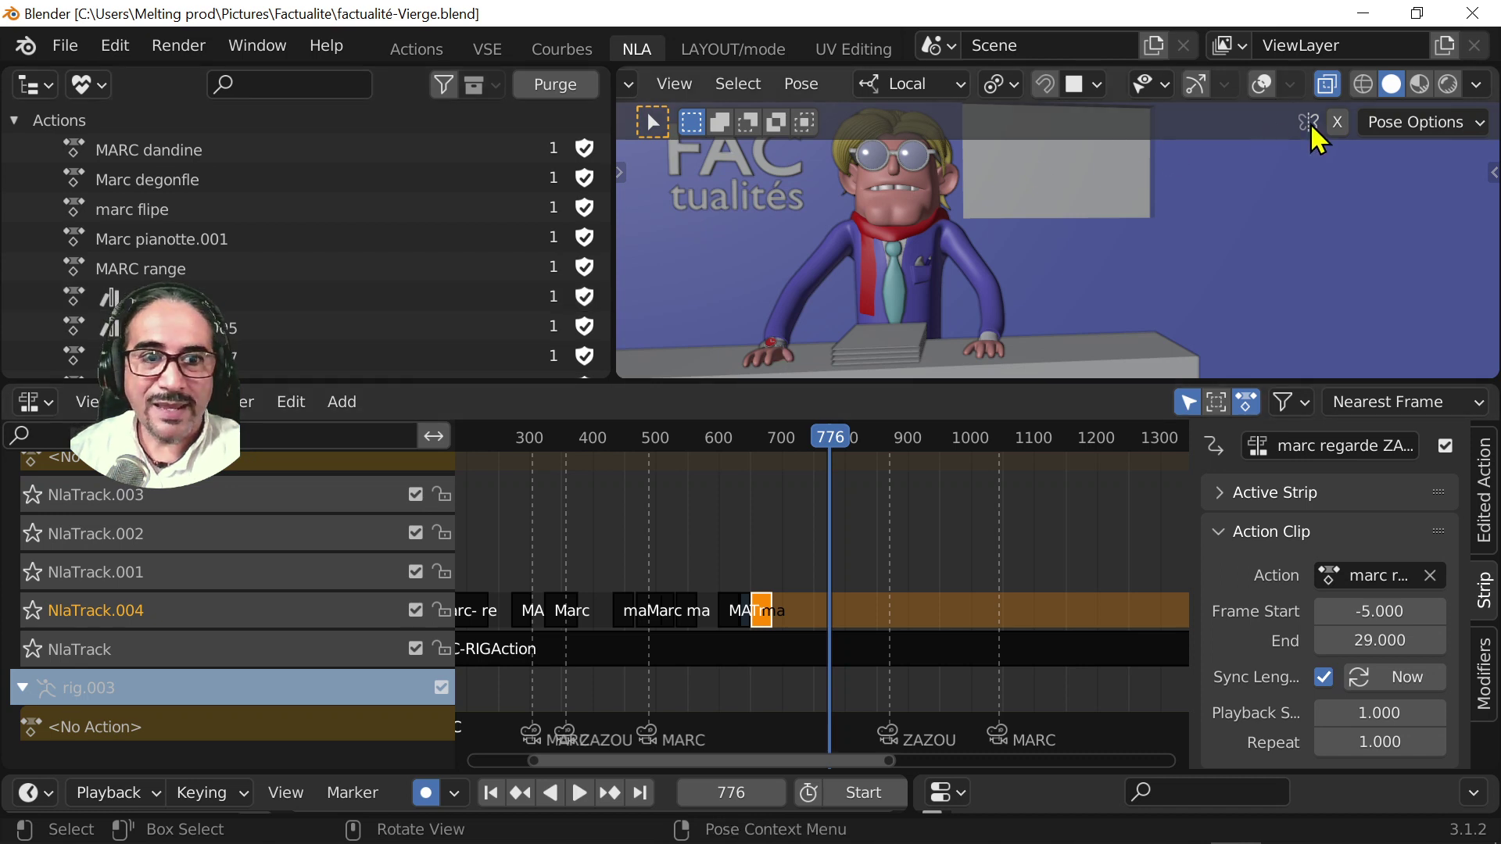
# - Turn on the viewport overlays to show the rig controls, and scrub the animation to frame 588
pyautogui.click(1264, 83)
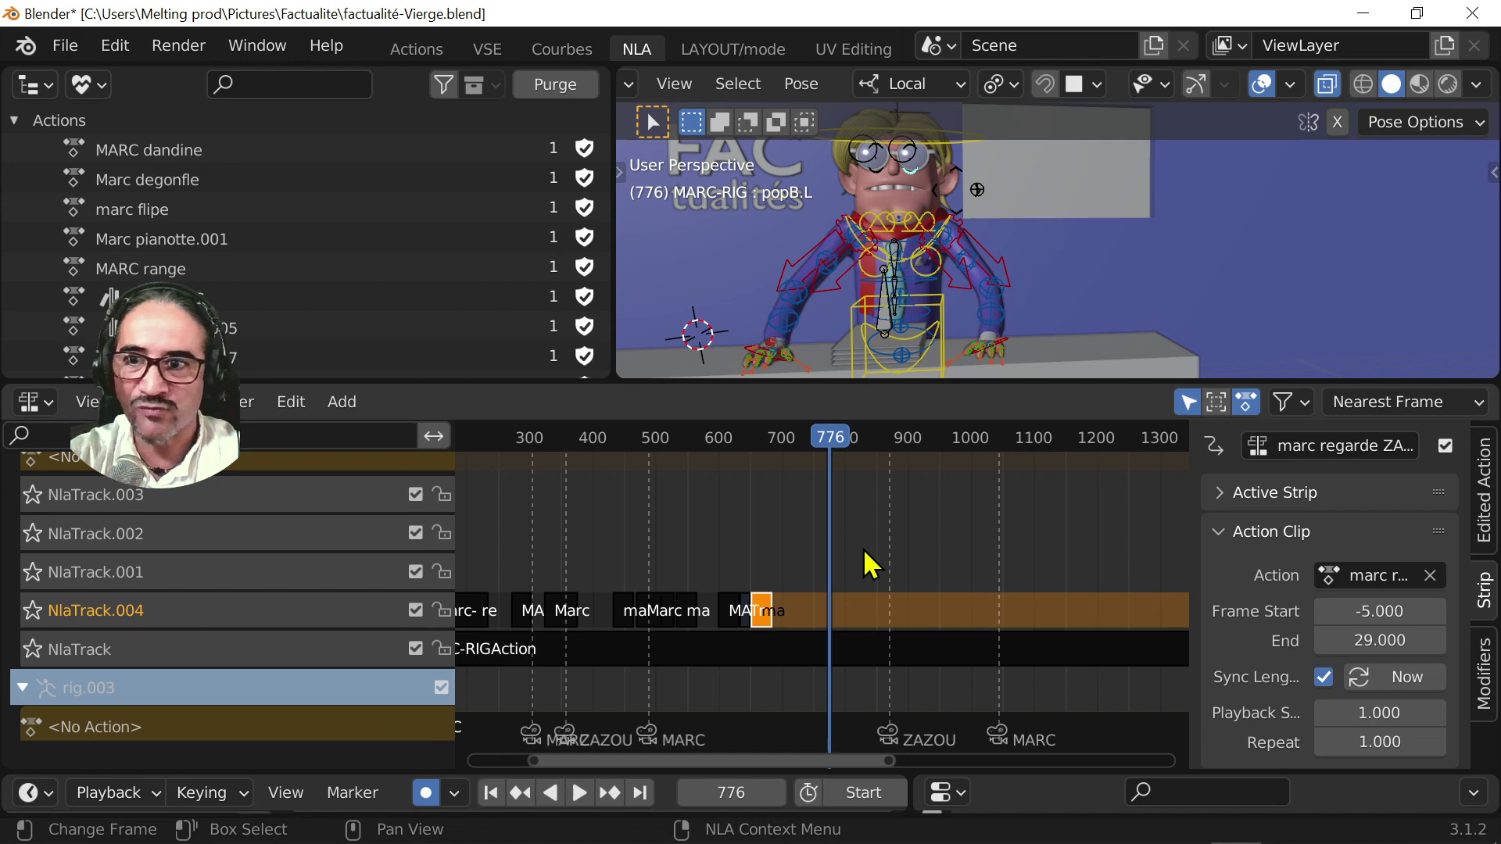
pyautogui.moveTo(677, 452); pyautogui.dragTo(763, 455)
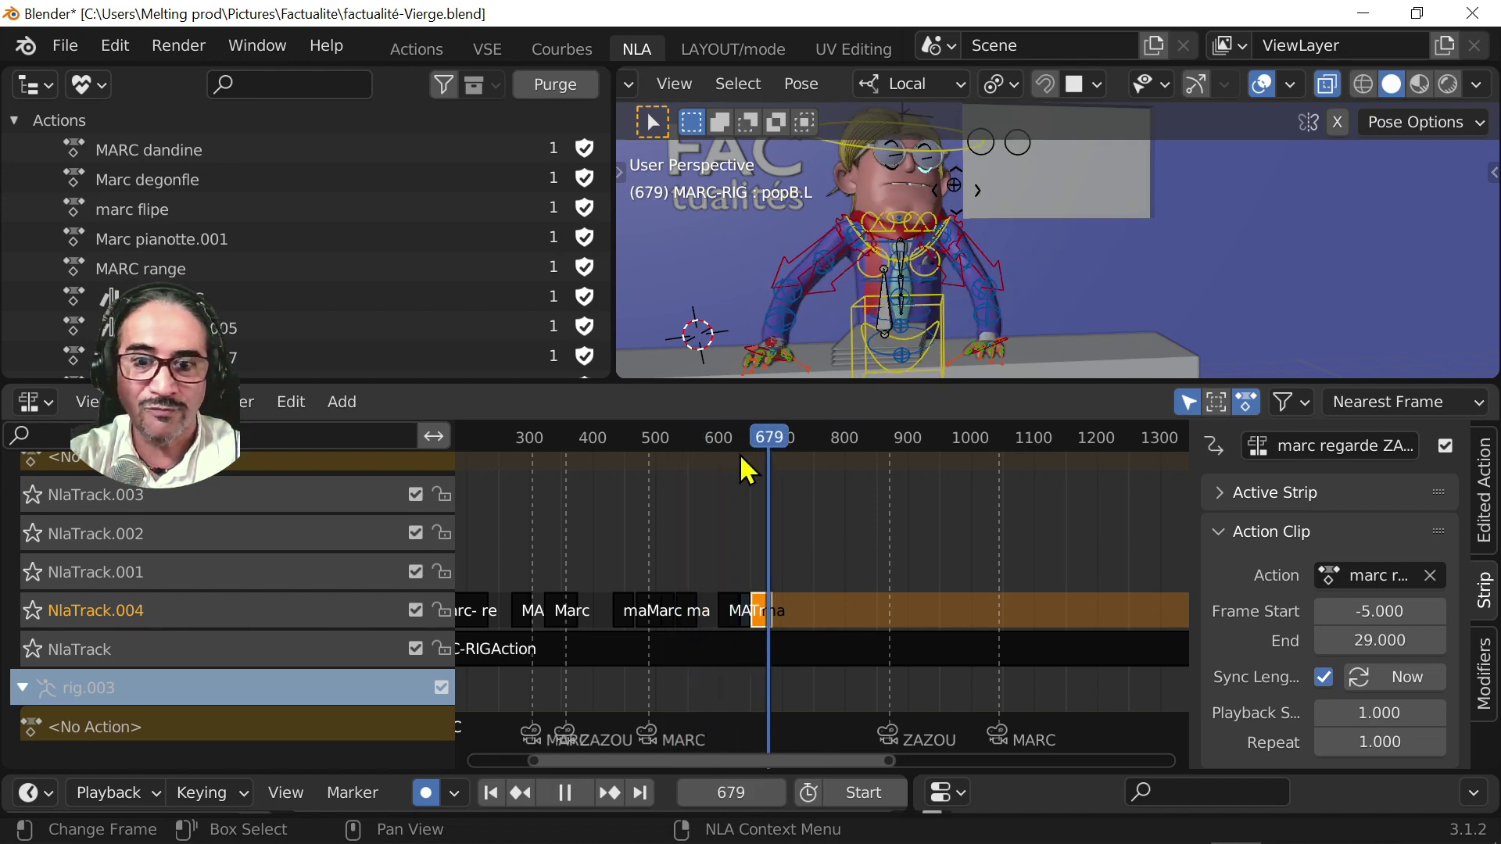
pyautogui.click(713, 461)
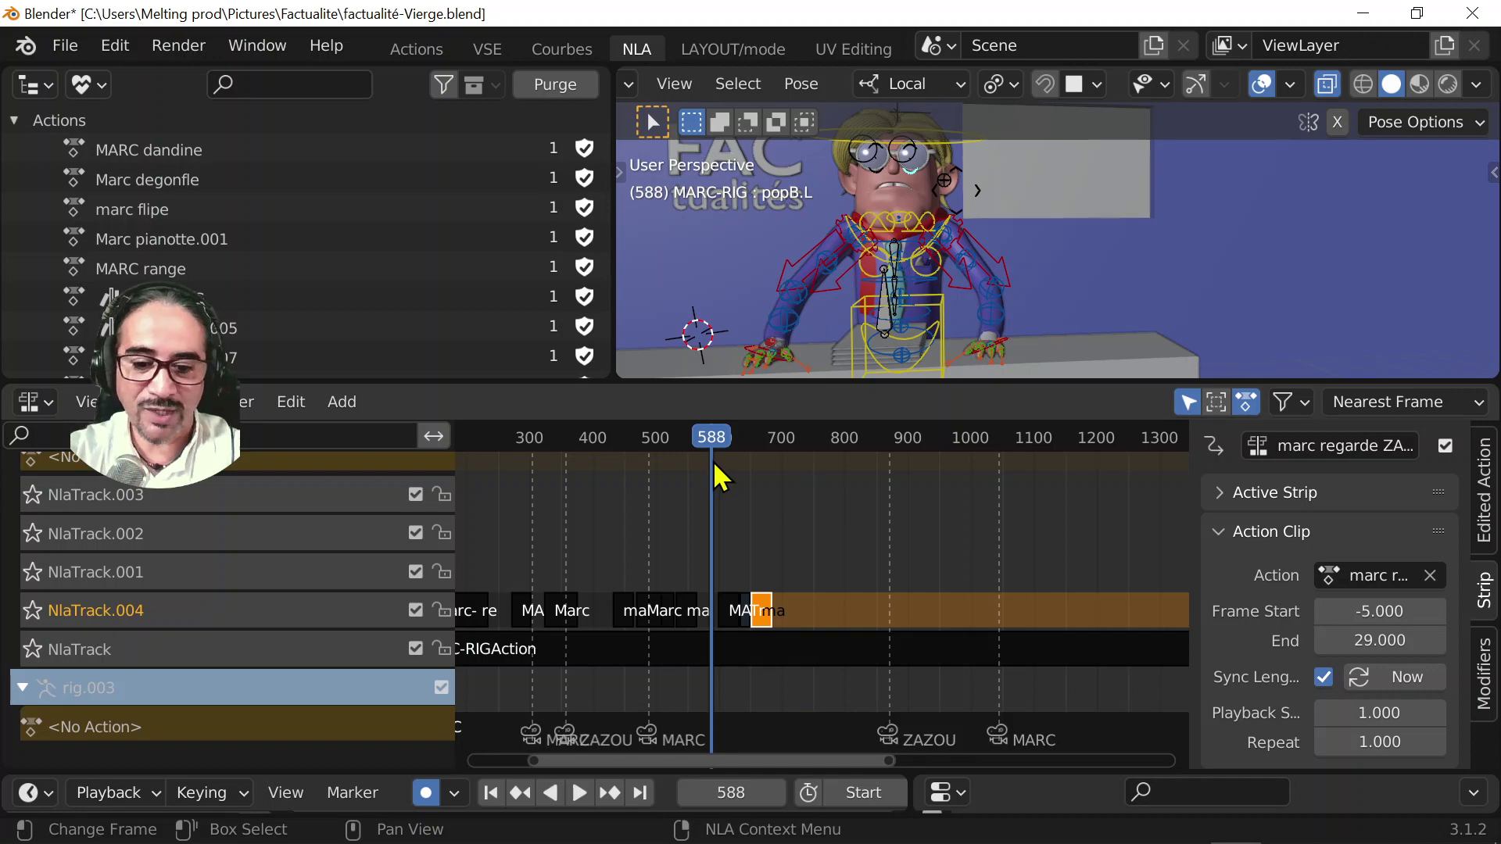
pyautogui.moveTo(1274, 841)
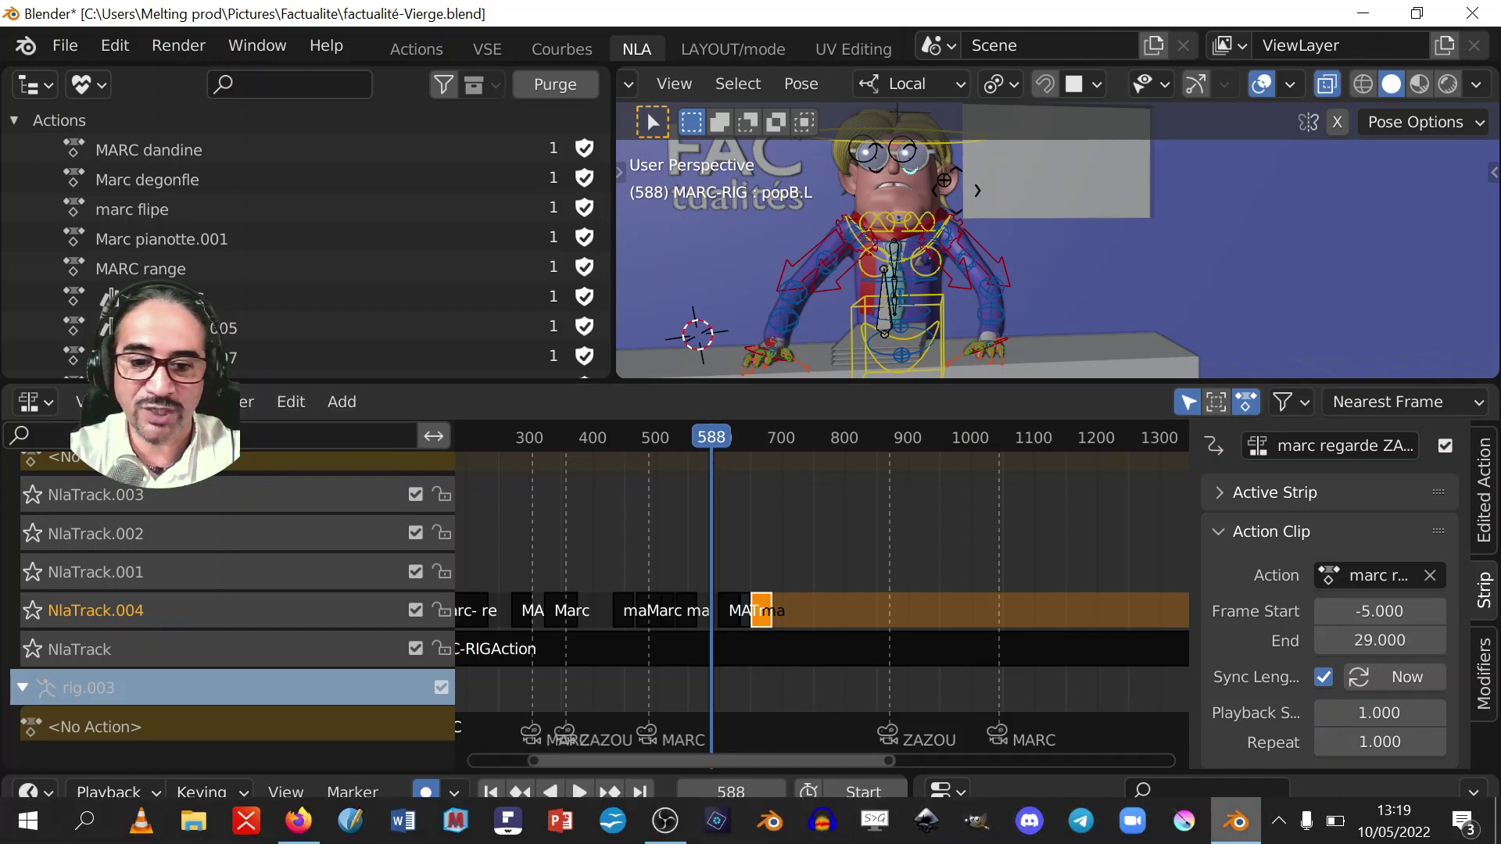
pyautogui.moveTo(874, 829); pyautogui.dragTo(665, 832)
pyautogui.click(717, 821)
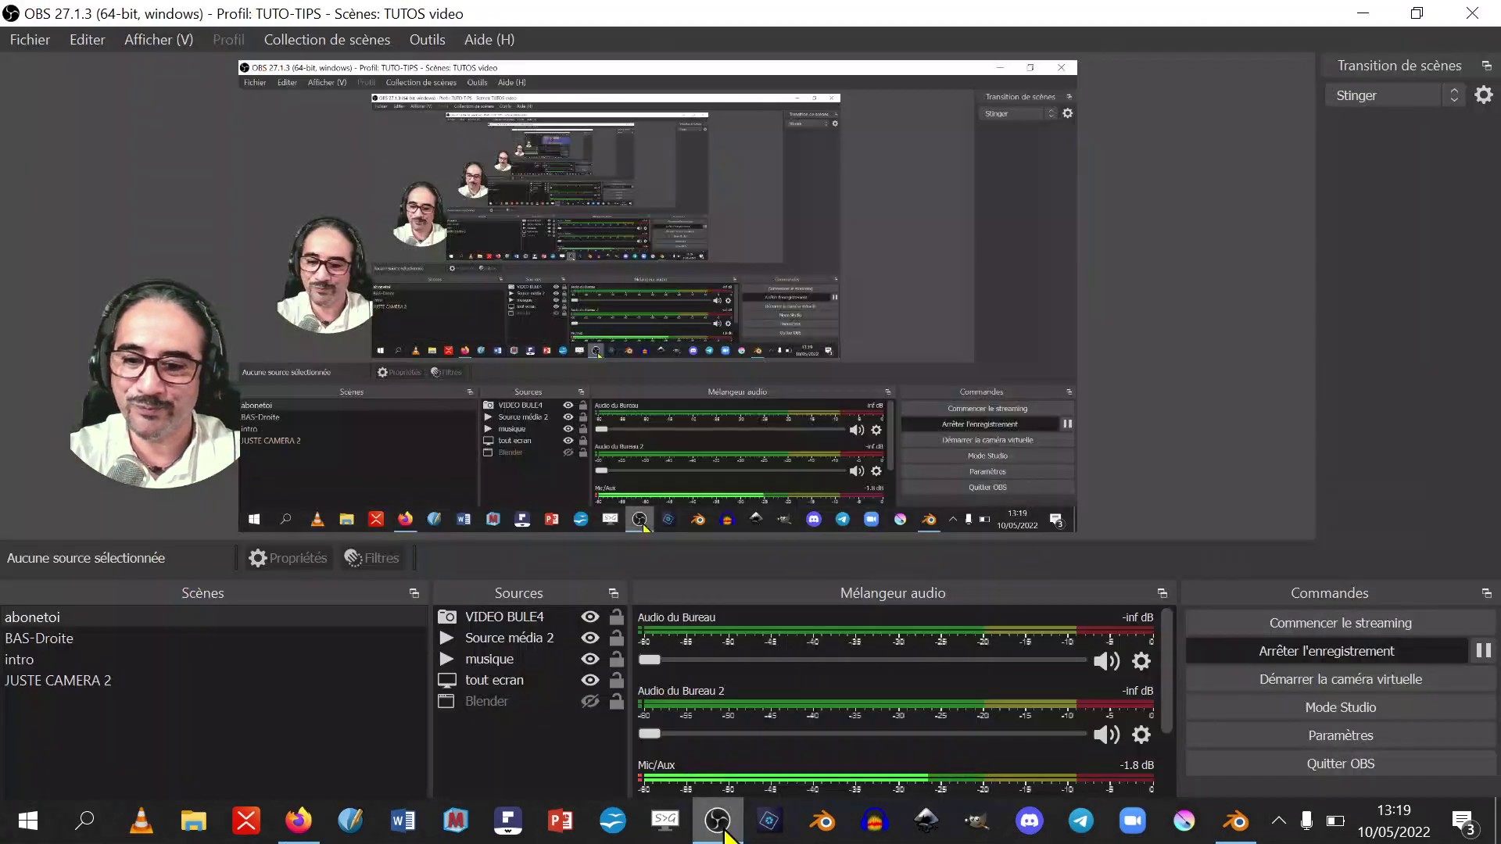
pyautogui.click(717, 821)
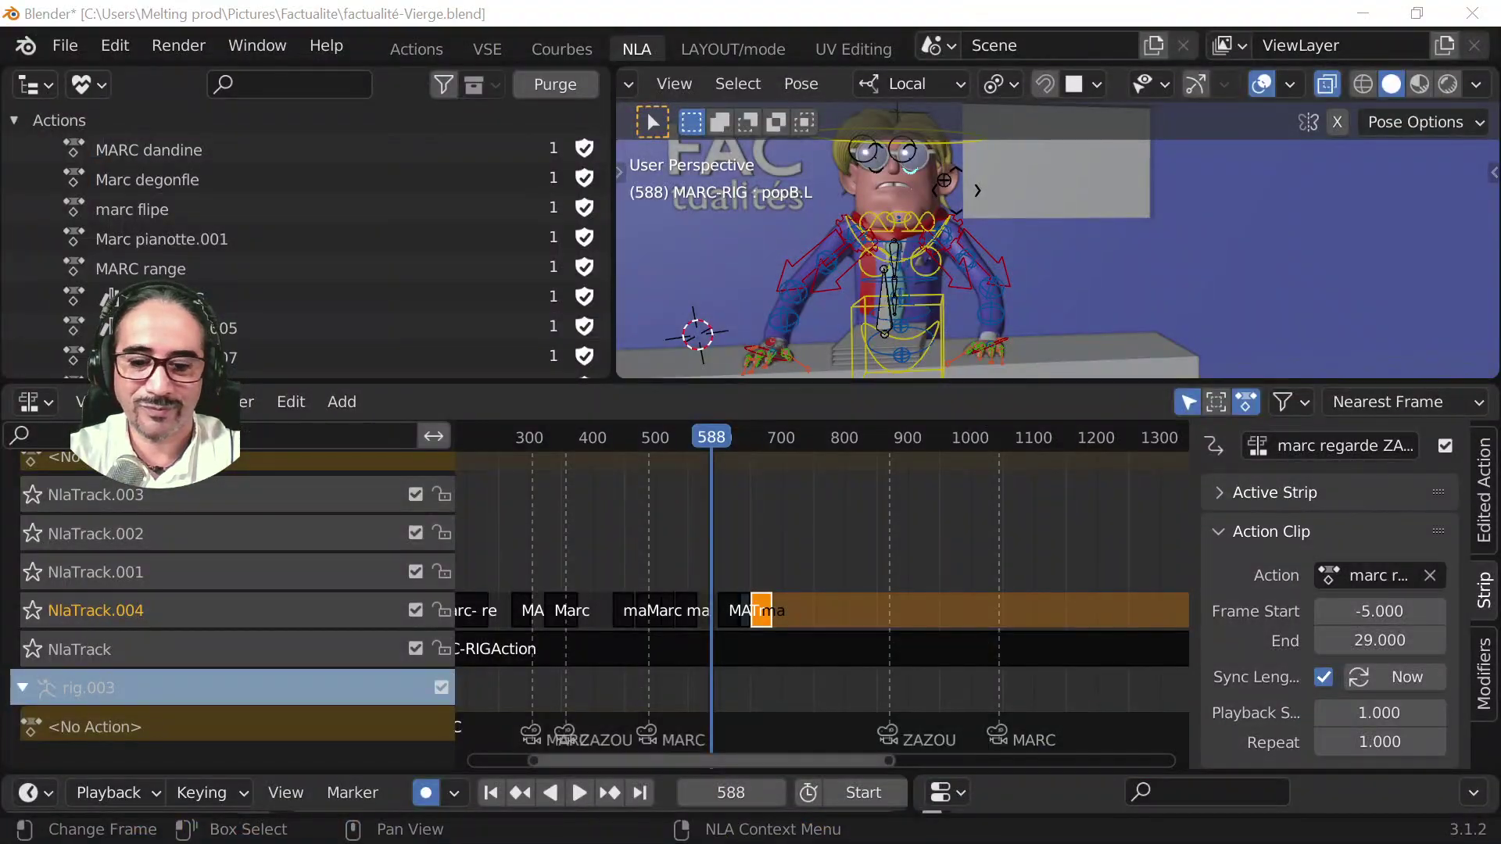